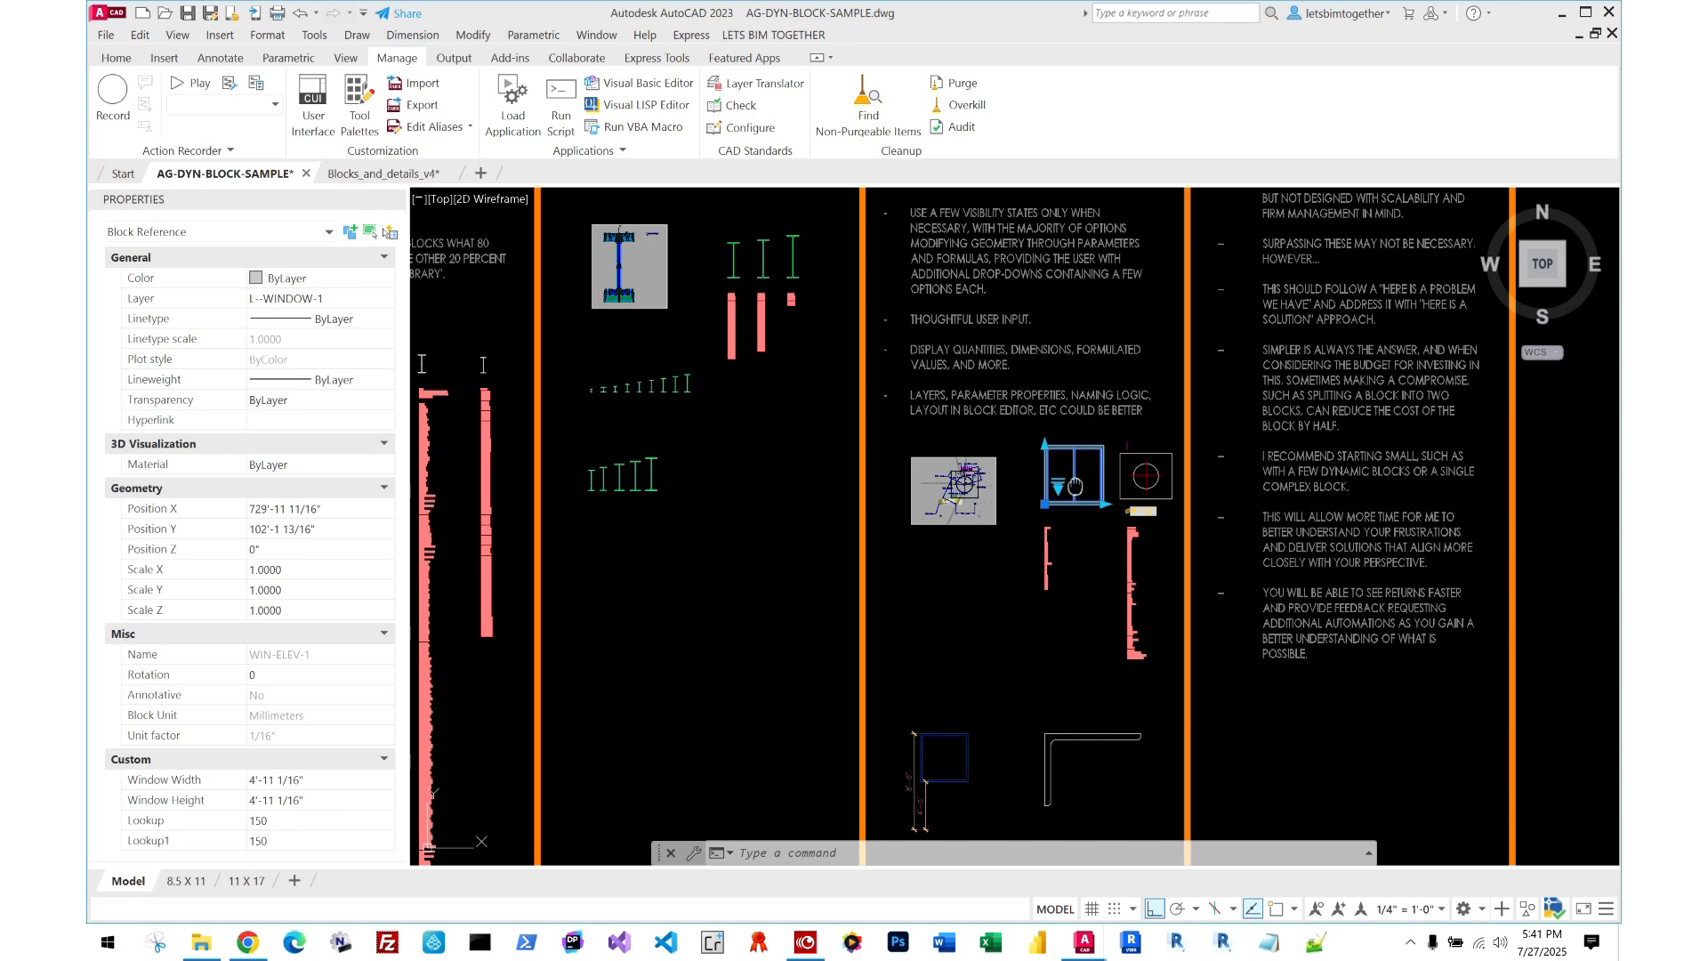
- Stretch the selected window elevation block to a height of 2'-11 7/16" and a width of 4'-5 1/8"
scroll(1095, 446, up, 2)
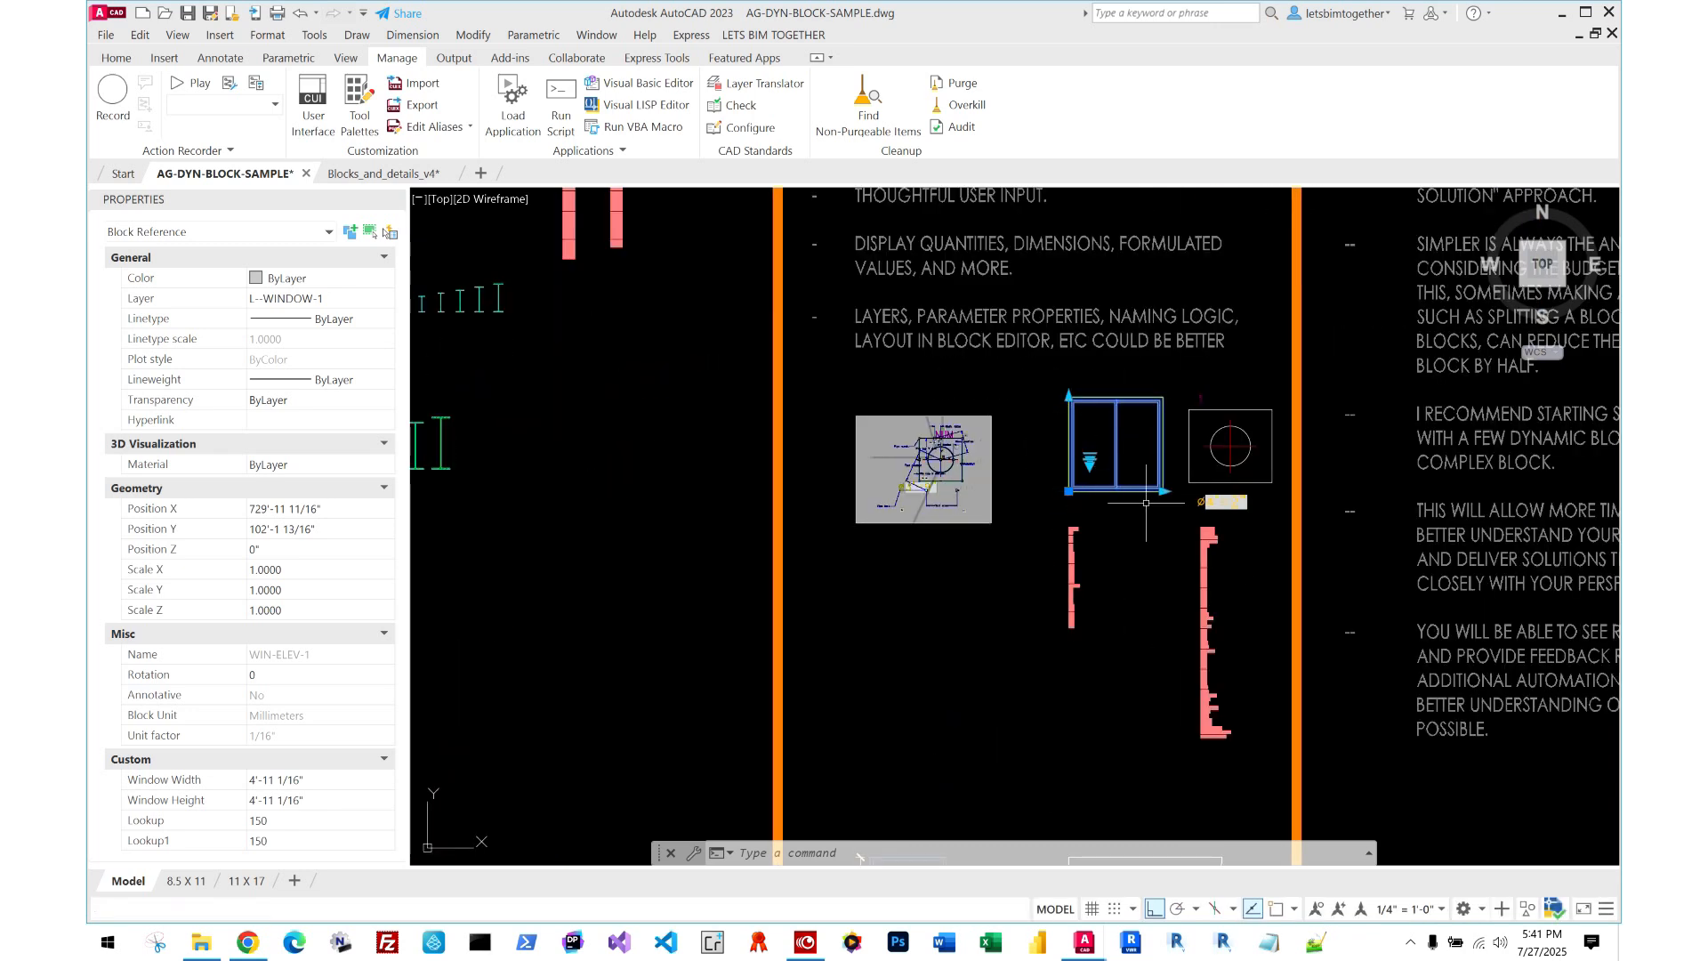
scroll(1084, 435, down, 4)
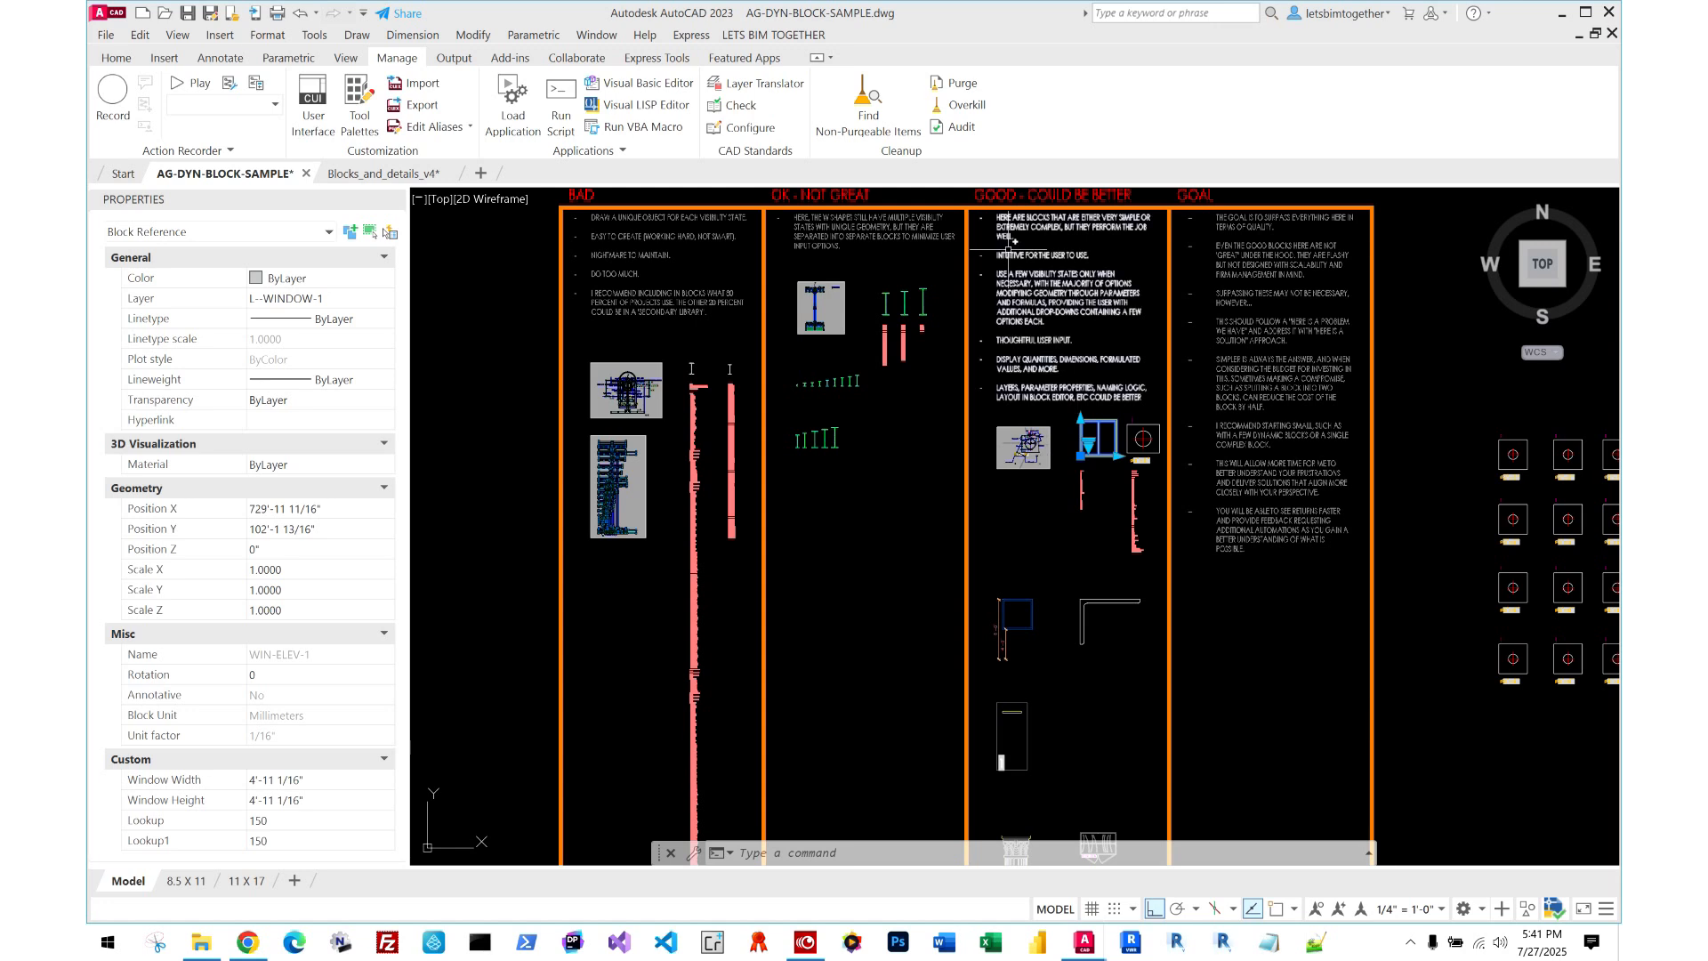
scroll(1082, 431, up, 3)
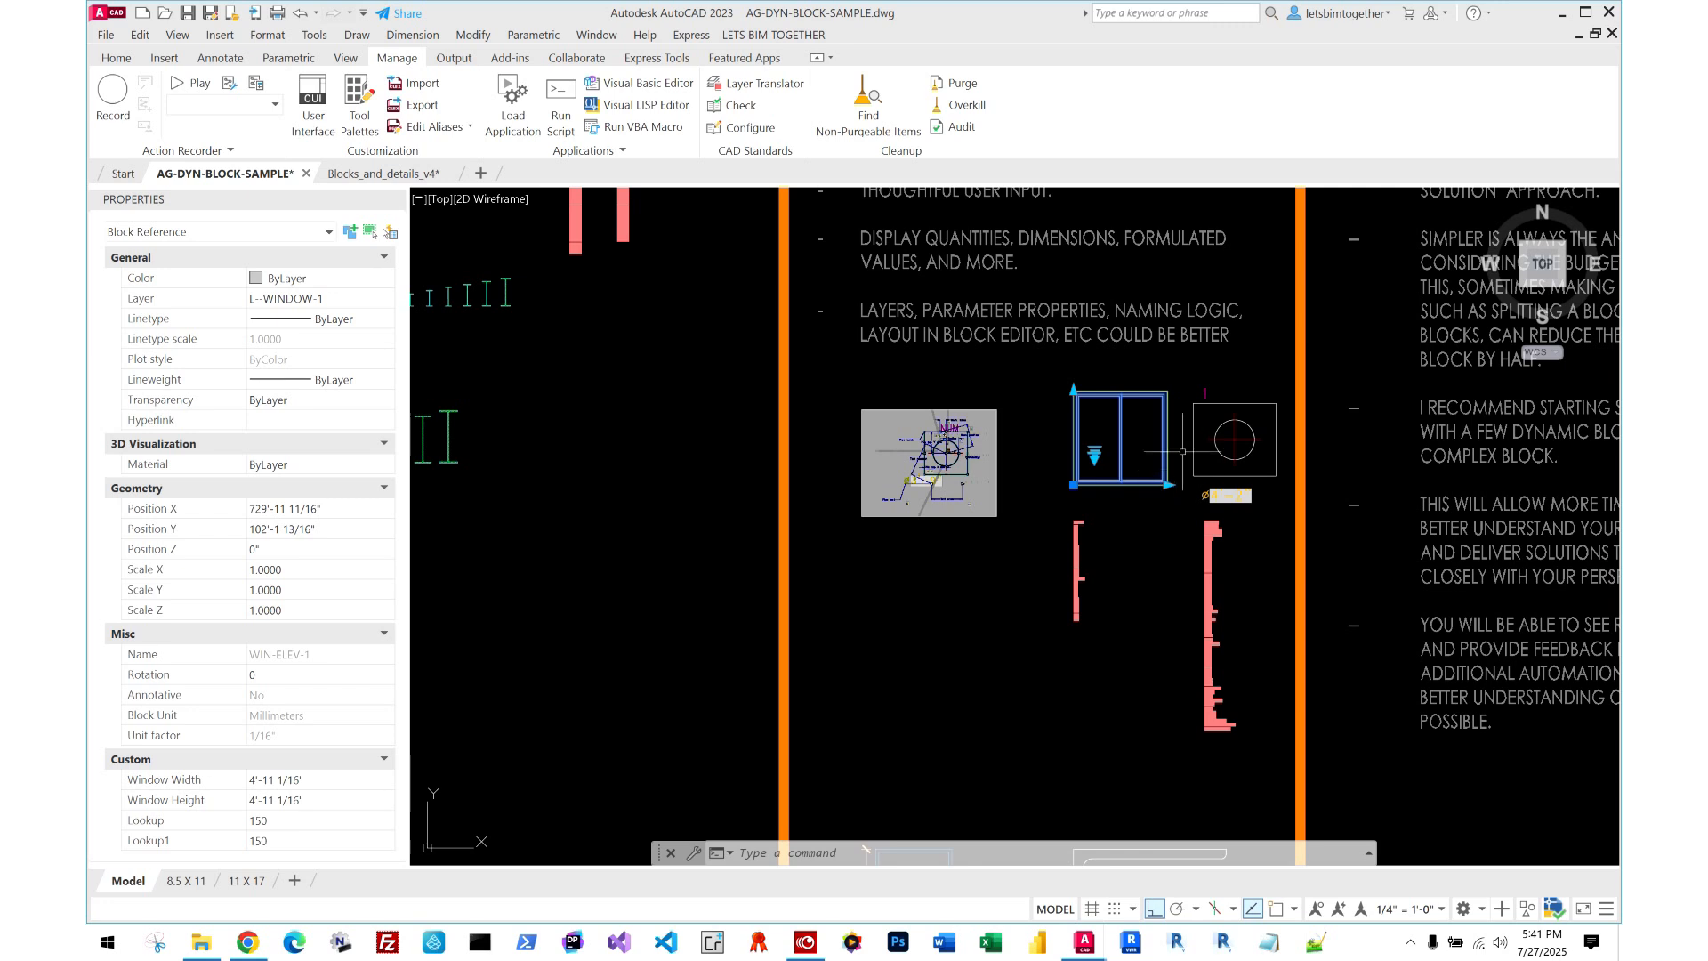
scroll(1183, 451, up, 2)
click(1158, 504)
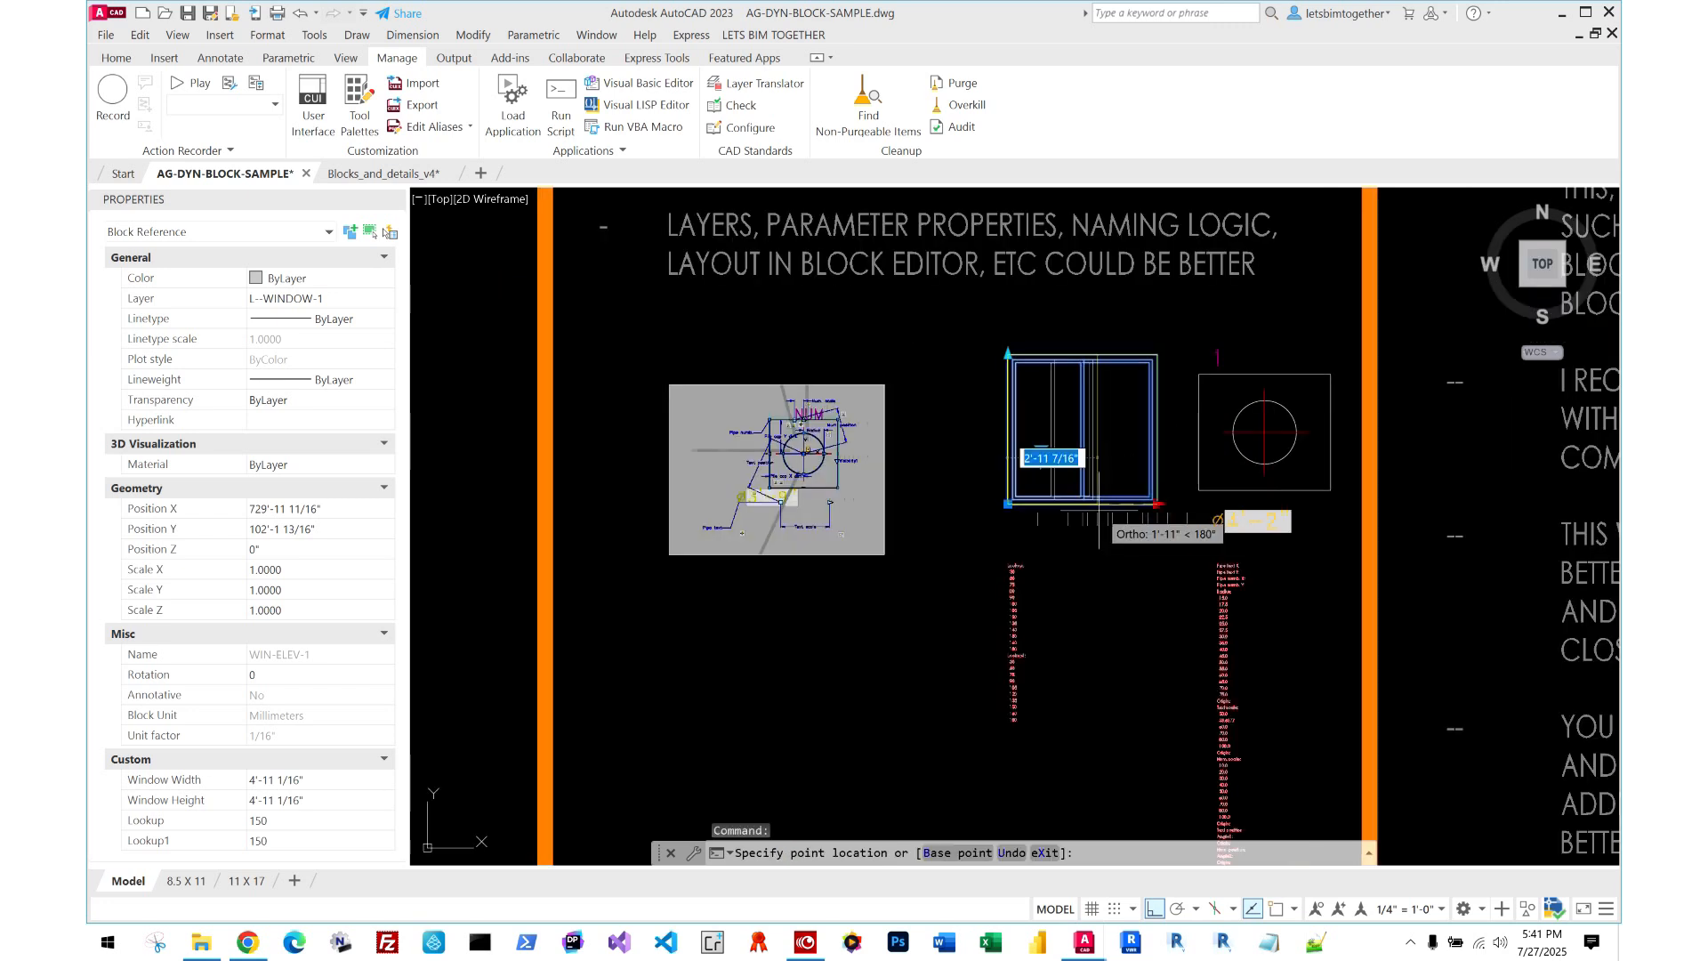
middle_drag(1109, 473, 1055, 494)
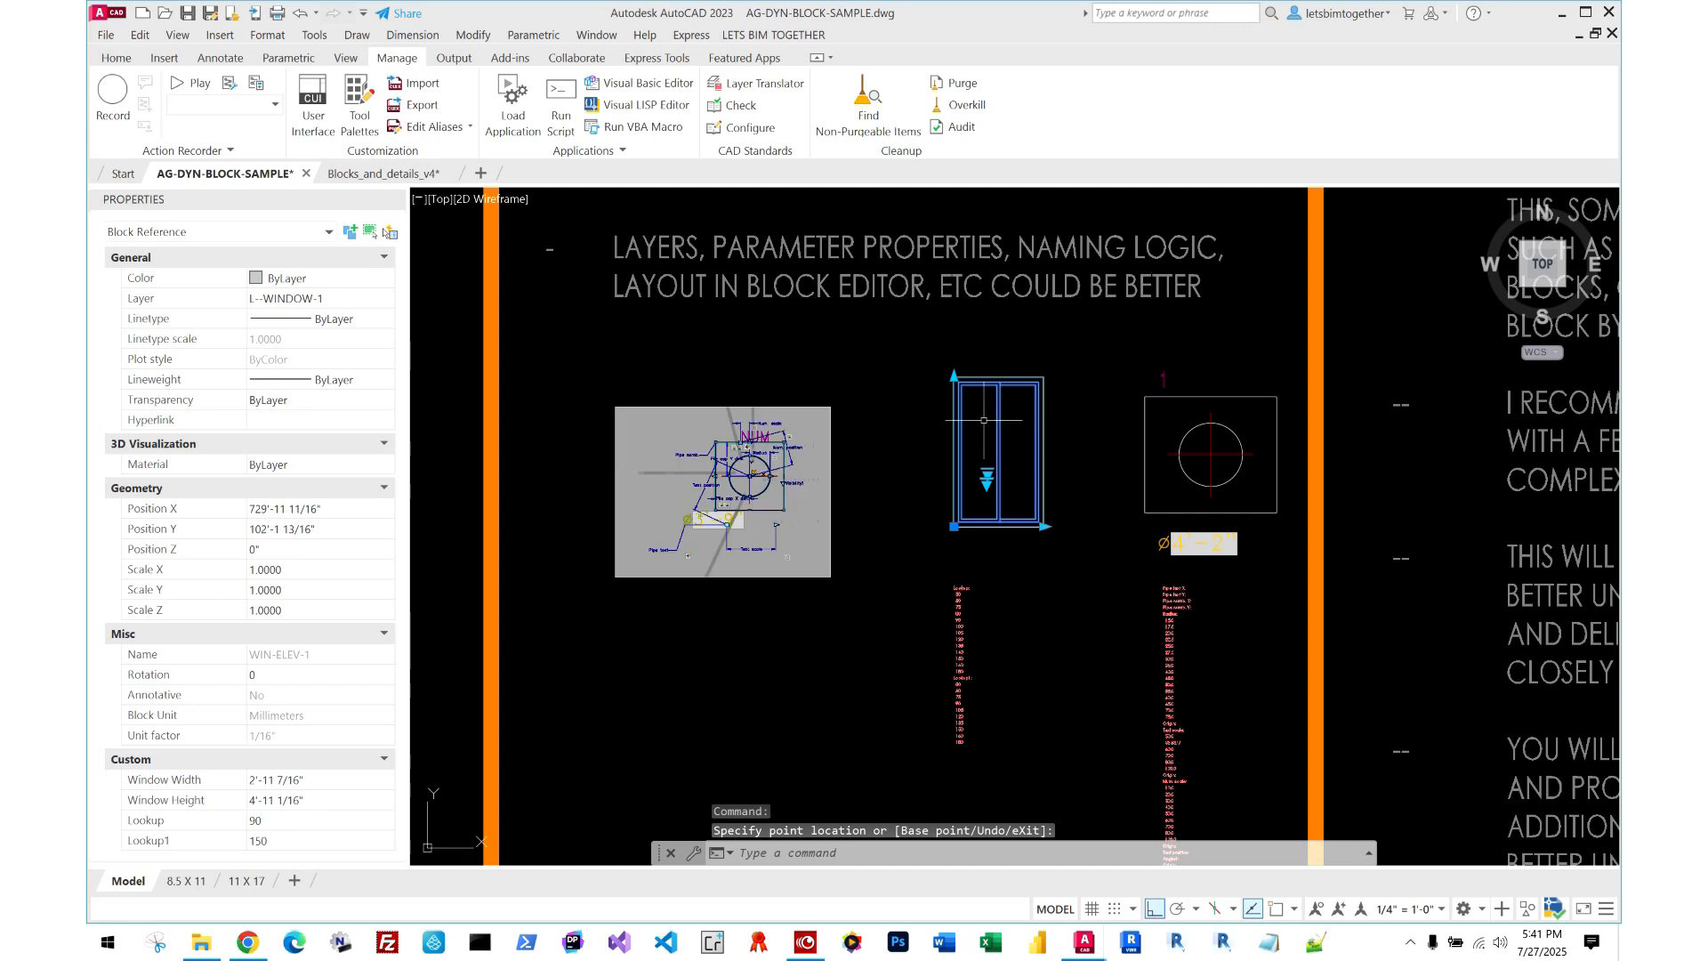
click(955, 437)
click(1046, 527)
scroll(1025, 472, up, 2)
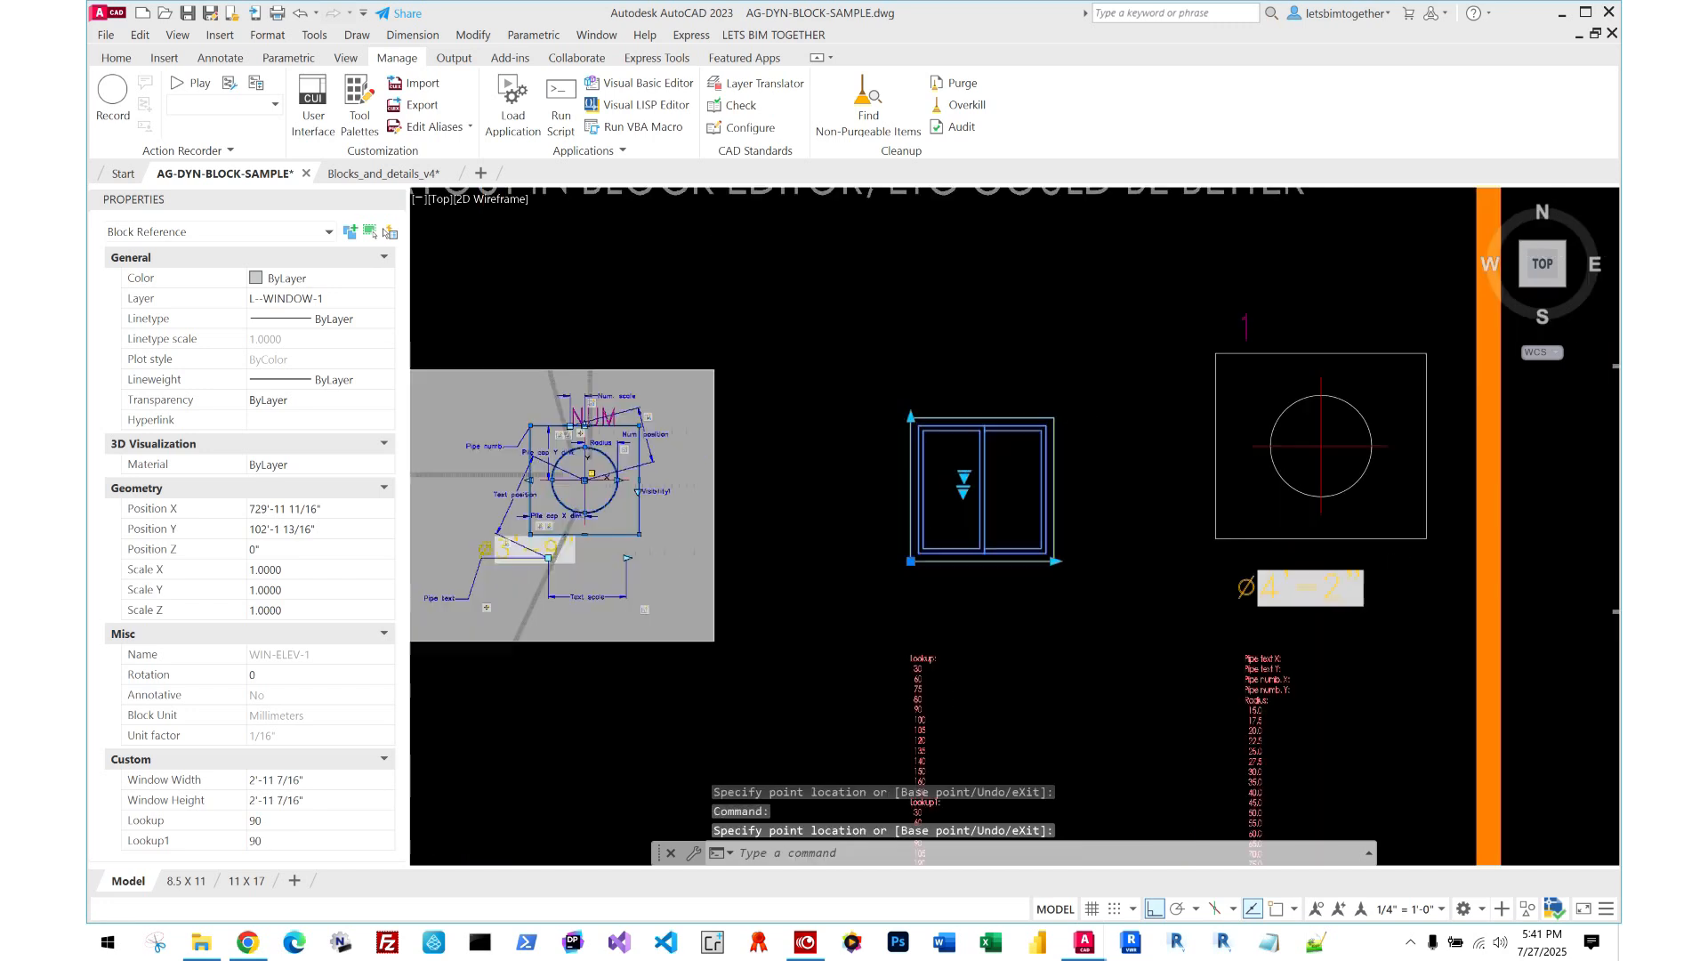
click(1173, 631)
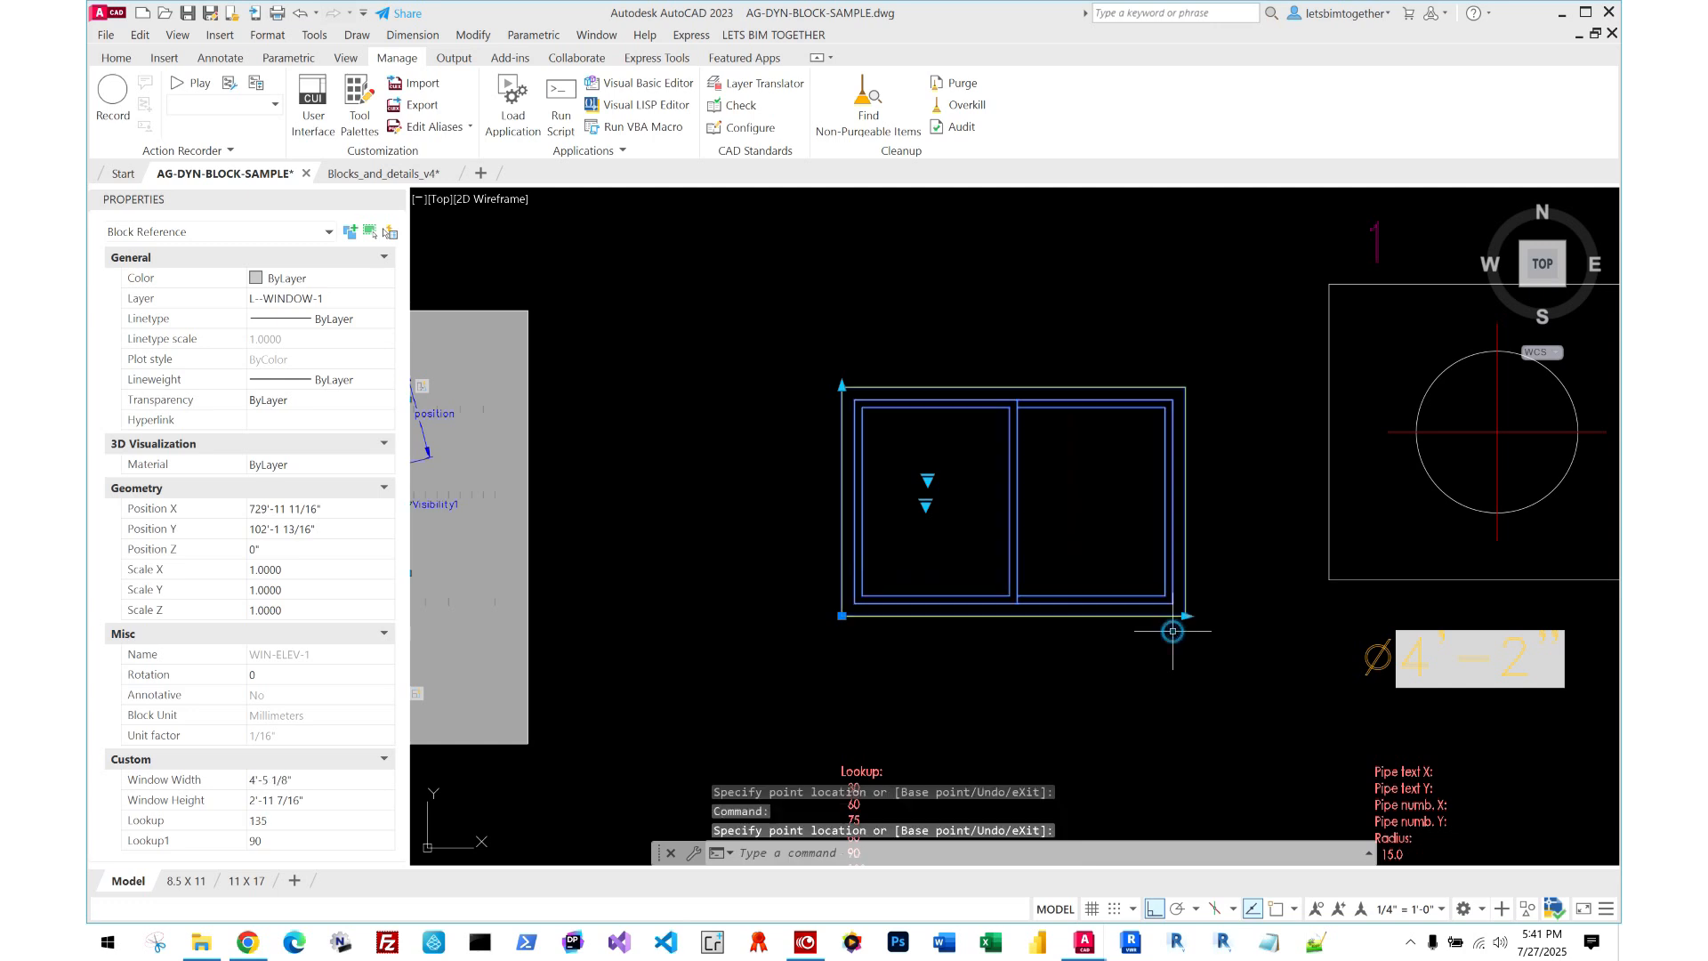
- Change the window block's height, choosing the preset size 60, and choose the preset size 105 for its width
click(843, 382)
click(850, 307)
click(928, 478)
click(968, 504)
click(925, 507)
click(963, 583)
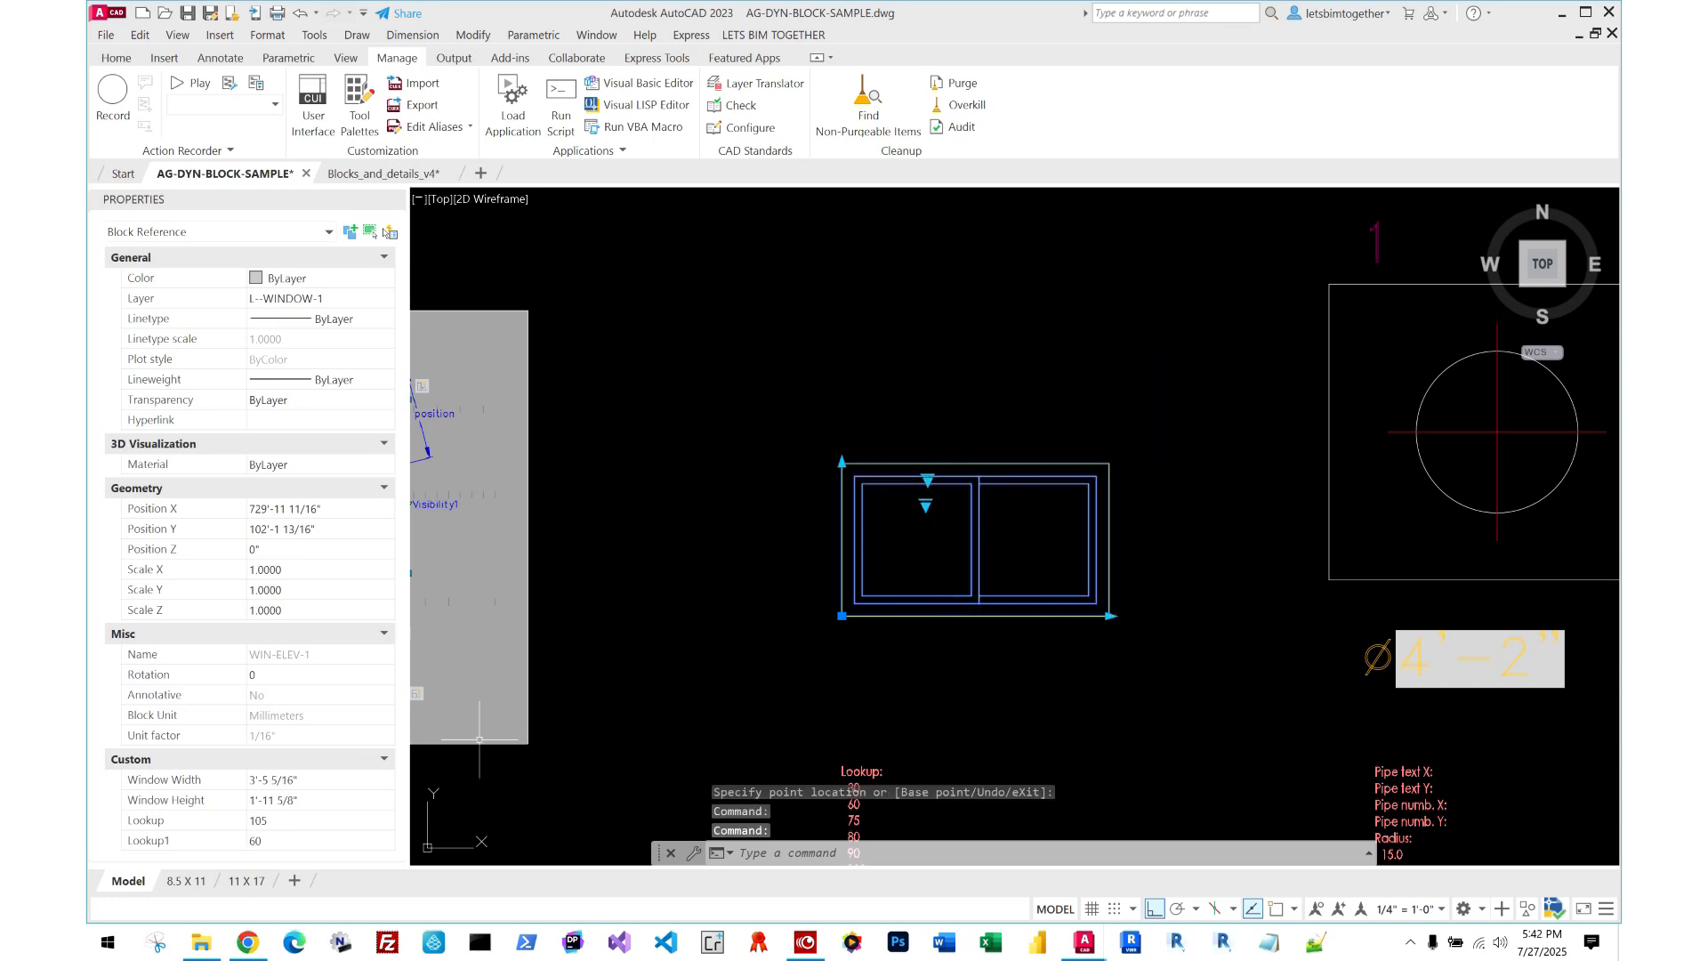
- Set the window block's width lookup value to 140 and clear the selection
click(281, 821)
click(267, 676)
key(Escape)
key(Escape)
- Copy the window block horizontally into the empty area beyond the grid of pile blocks, below the framed panels
click(1009, 623)
click(935, 495)
scroll(852, 612, down, 4)
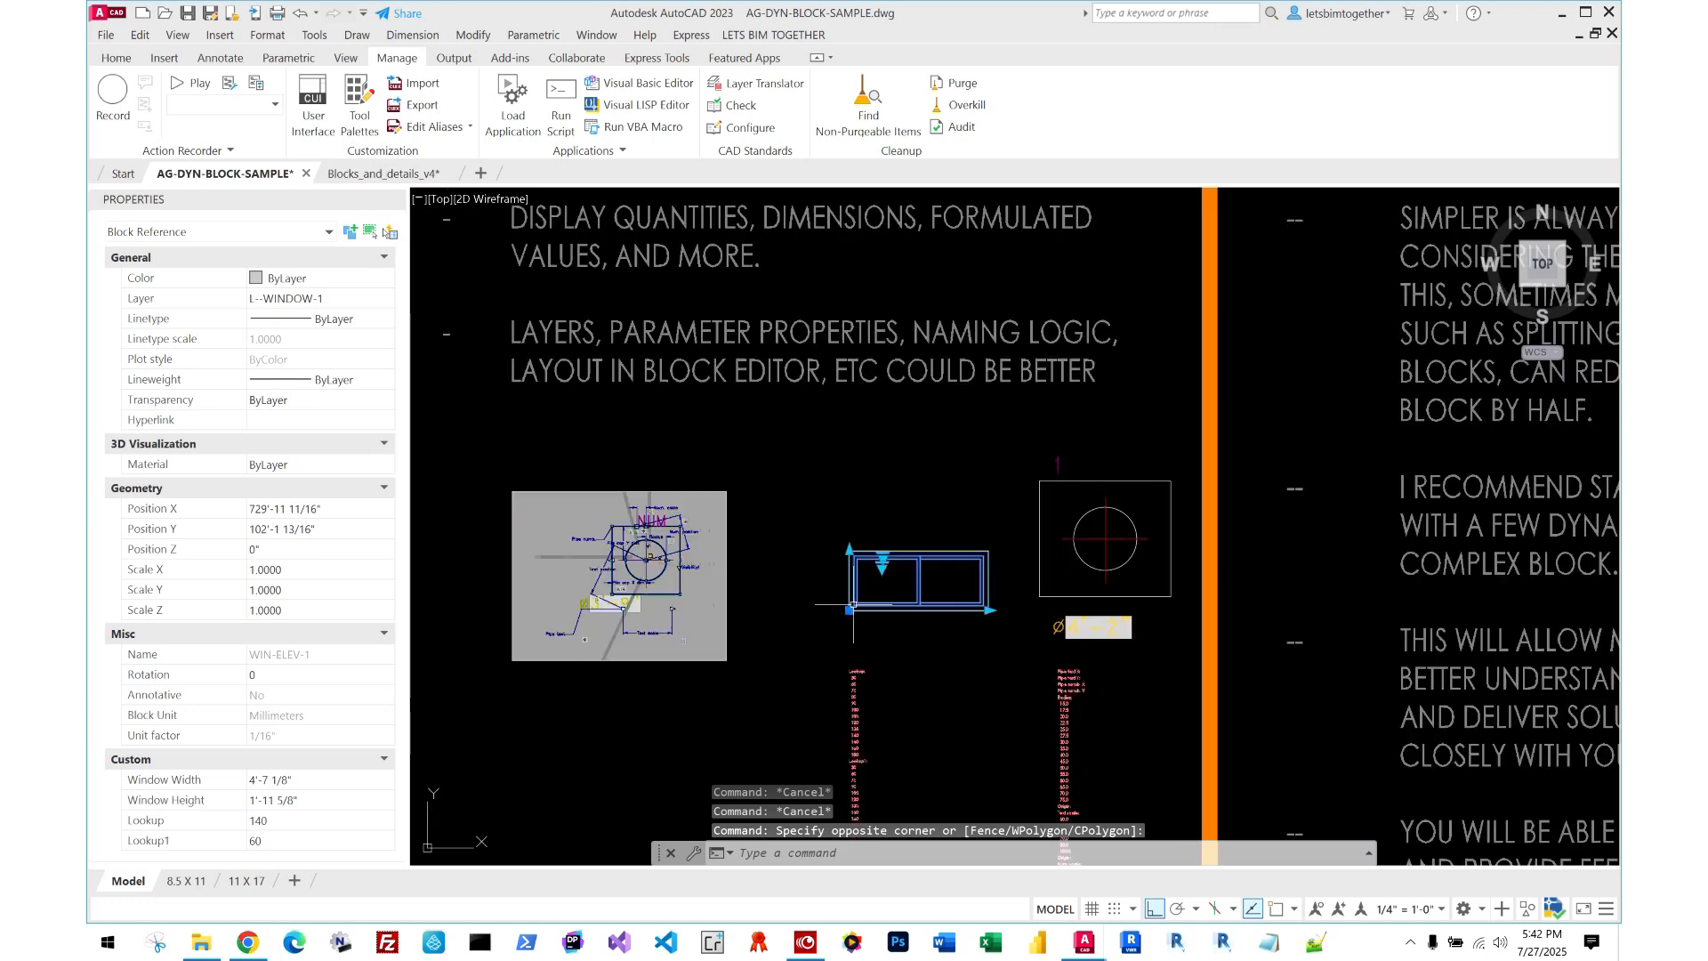
scroll(902, 528, down, 4)
text(c)
key(space)
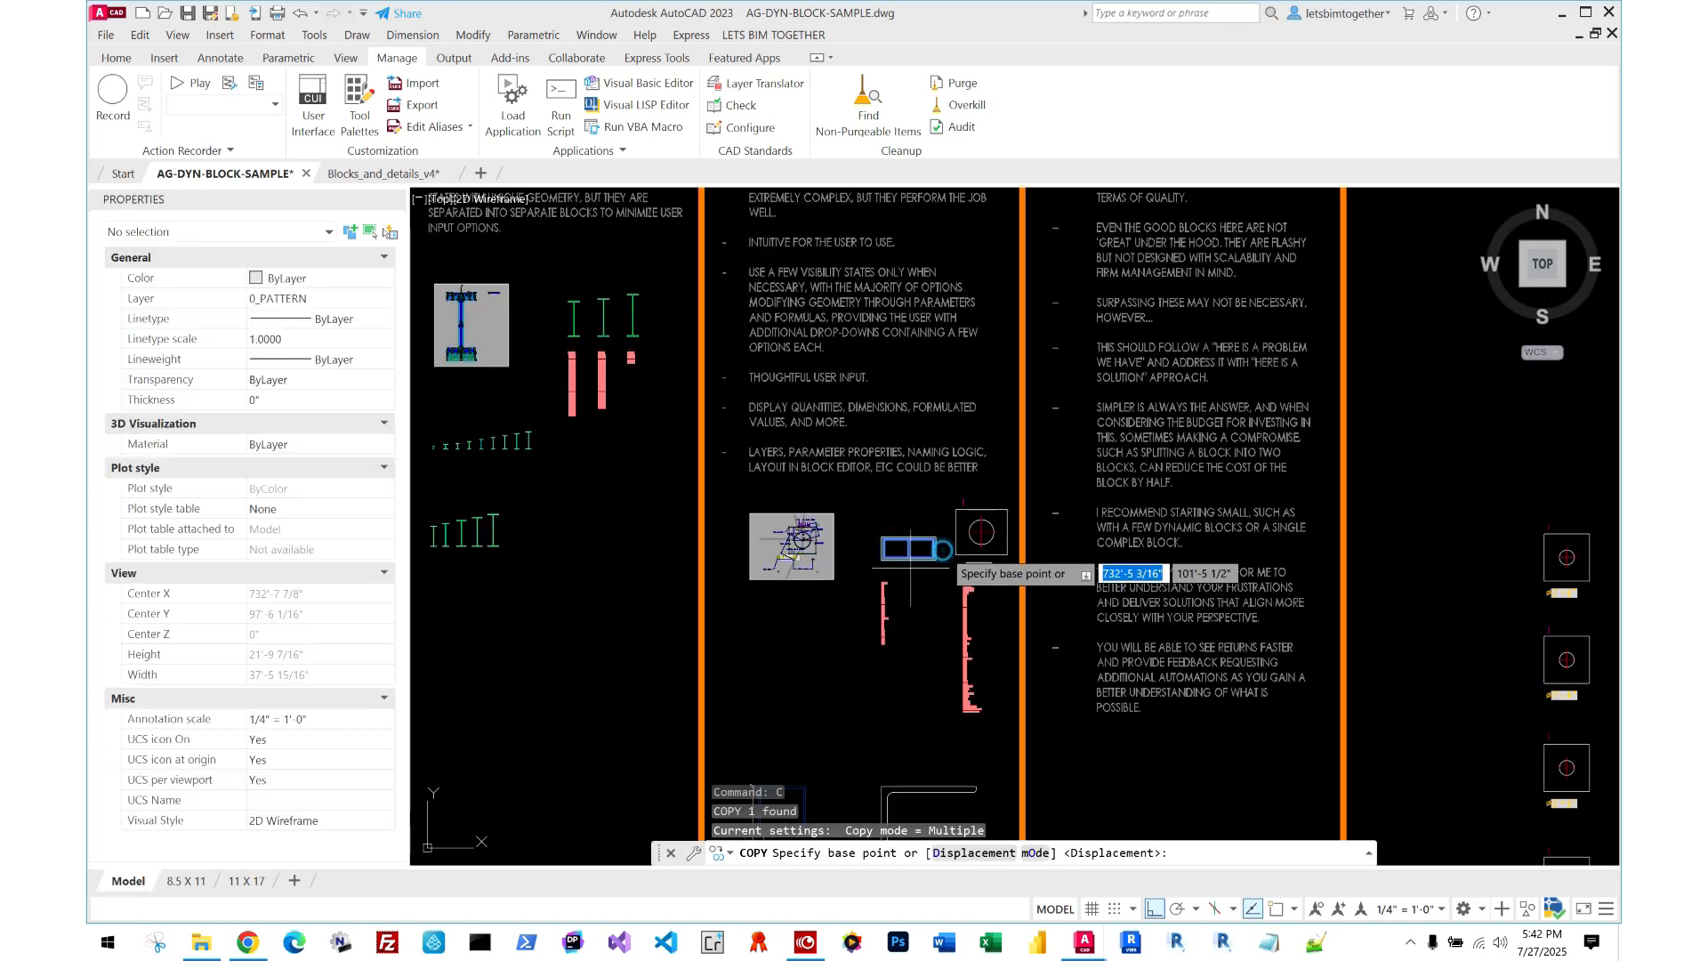
click(936, 549)
scroll(856, 541, down, 8)
scroll(1032, 572, up, 2)
click(1014, 573)
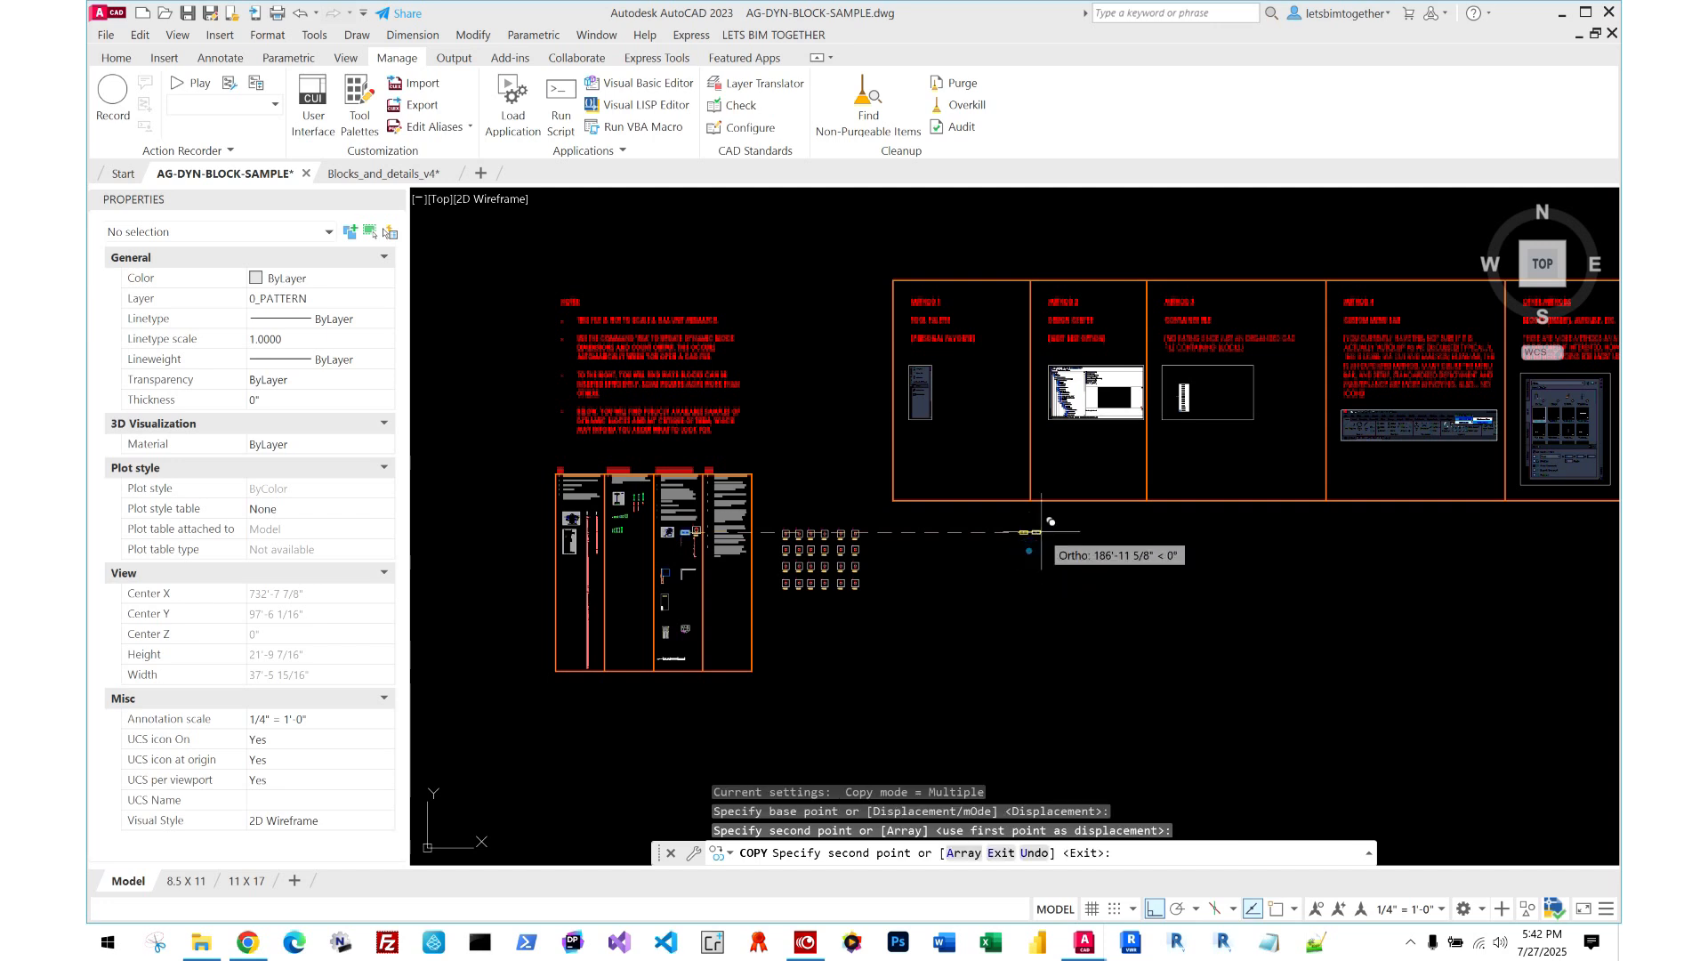
scroll(1033, 570, up, 3)
key(Escape)
key(Escape)
- Copy the new window five more times to form a horizontal row of six windows
click(1043, 574)
click(990, 532)
scroll(1017, 524, up, 2)
text(co)
key(space)
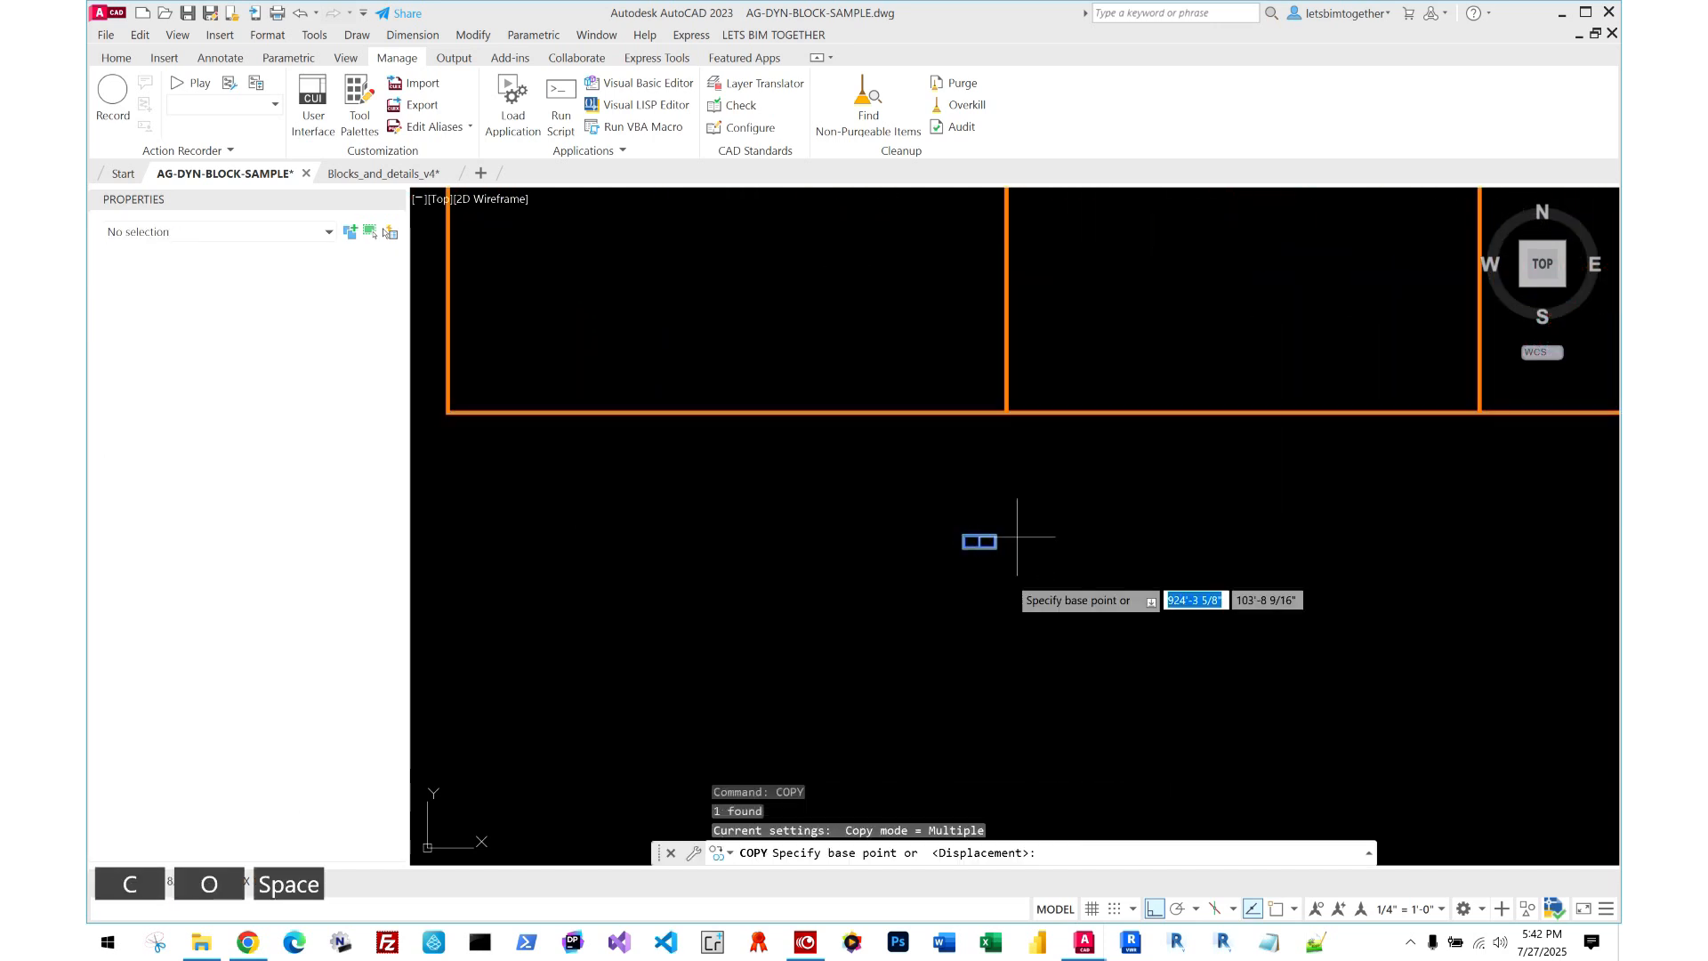
click(958, 598)
click(1013, 585)
click(1072, 595)
click(1159, 601)
click(1235, 605)
click(1331, 620)
key(Escape)
- Select all six windows in the row and set their Window Height to 5'-10 7/8"
click(1464, 596)
click(953, 484)
scroll(1129, 561, up, 2)
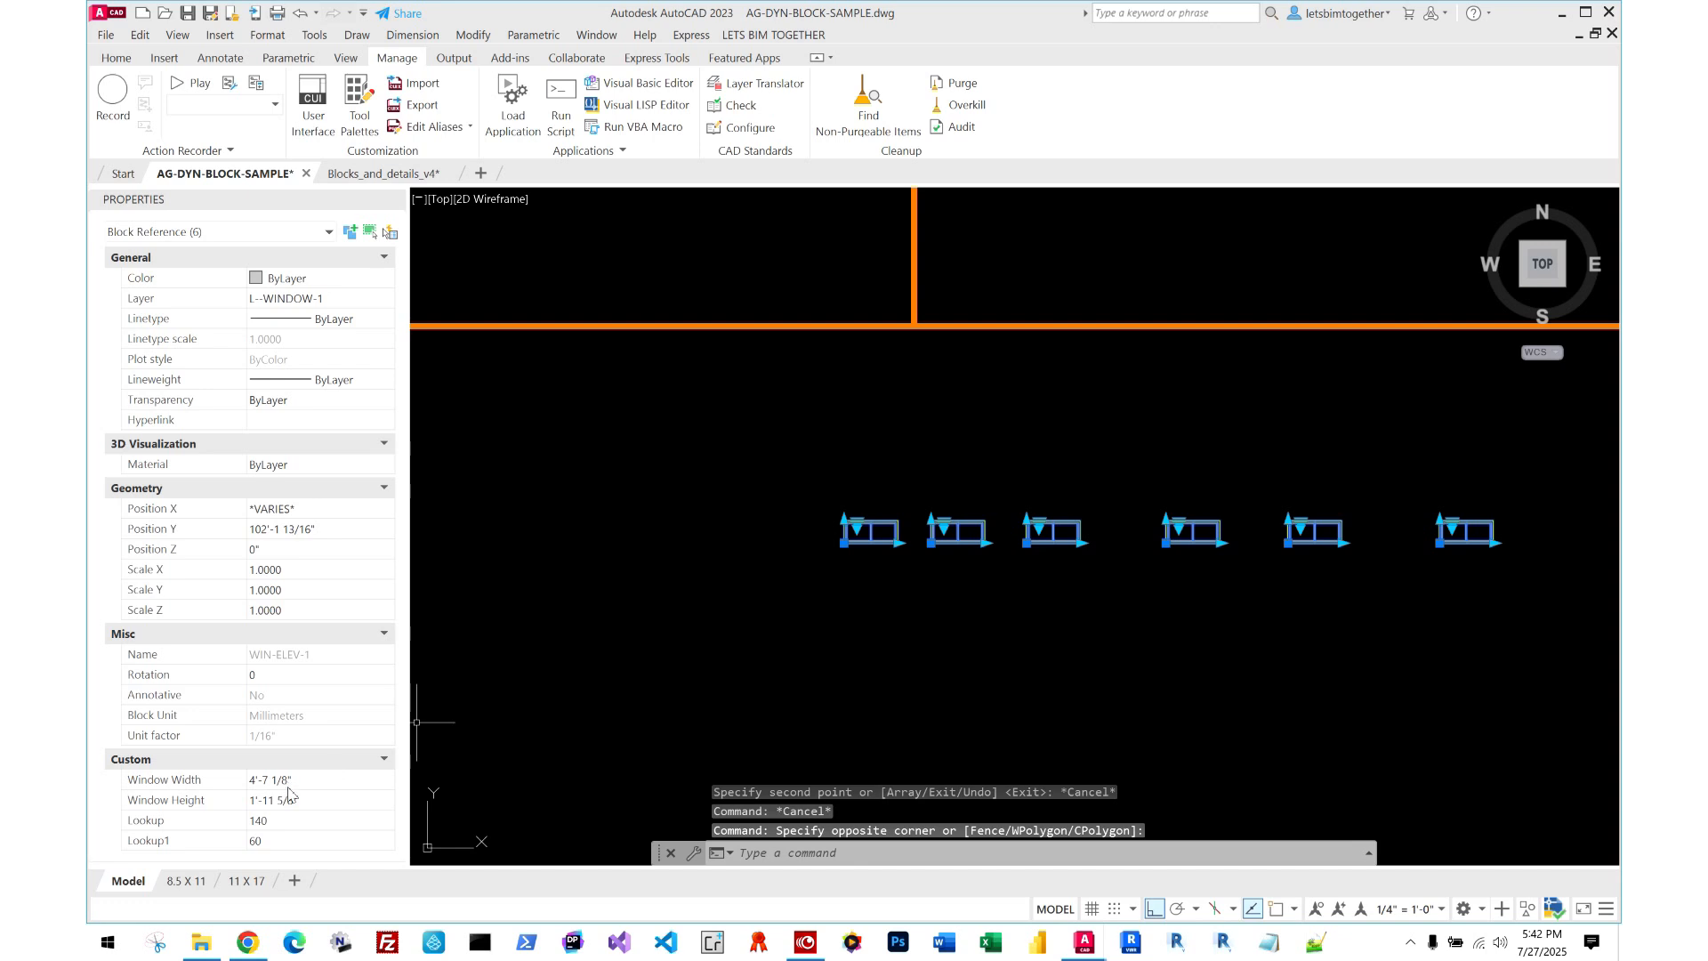
click(331, 801)
click(329, 800)
click(325, 782)
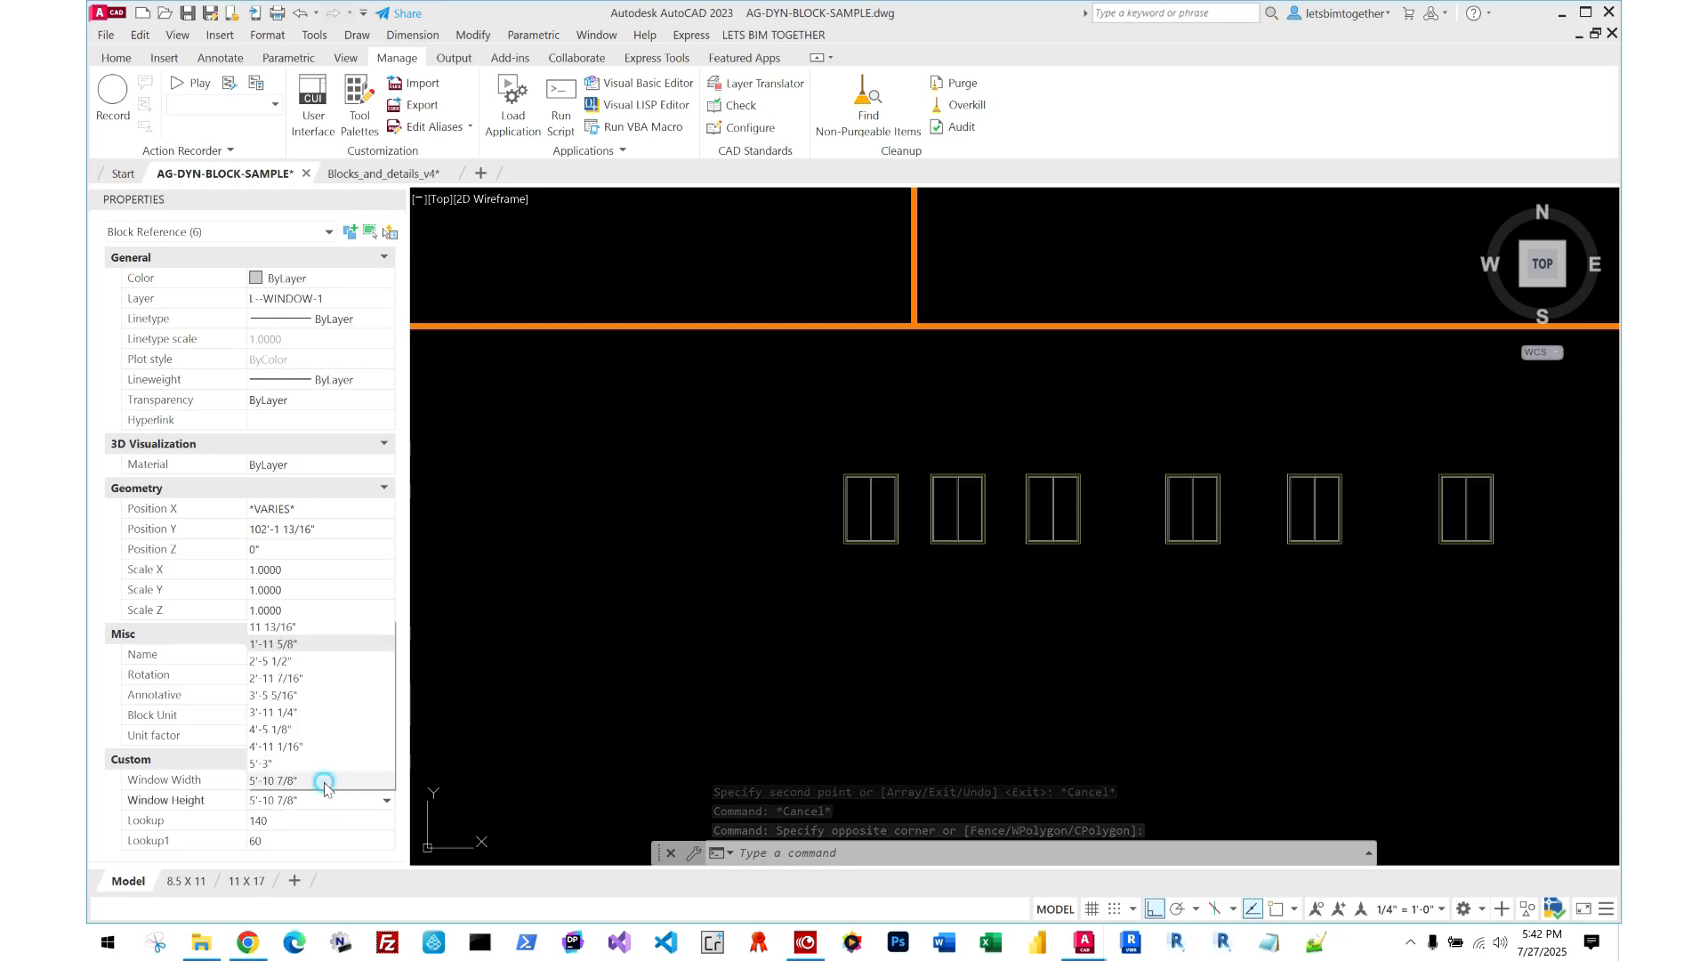
scroll(905, 525, up, 2)
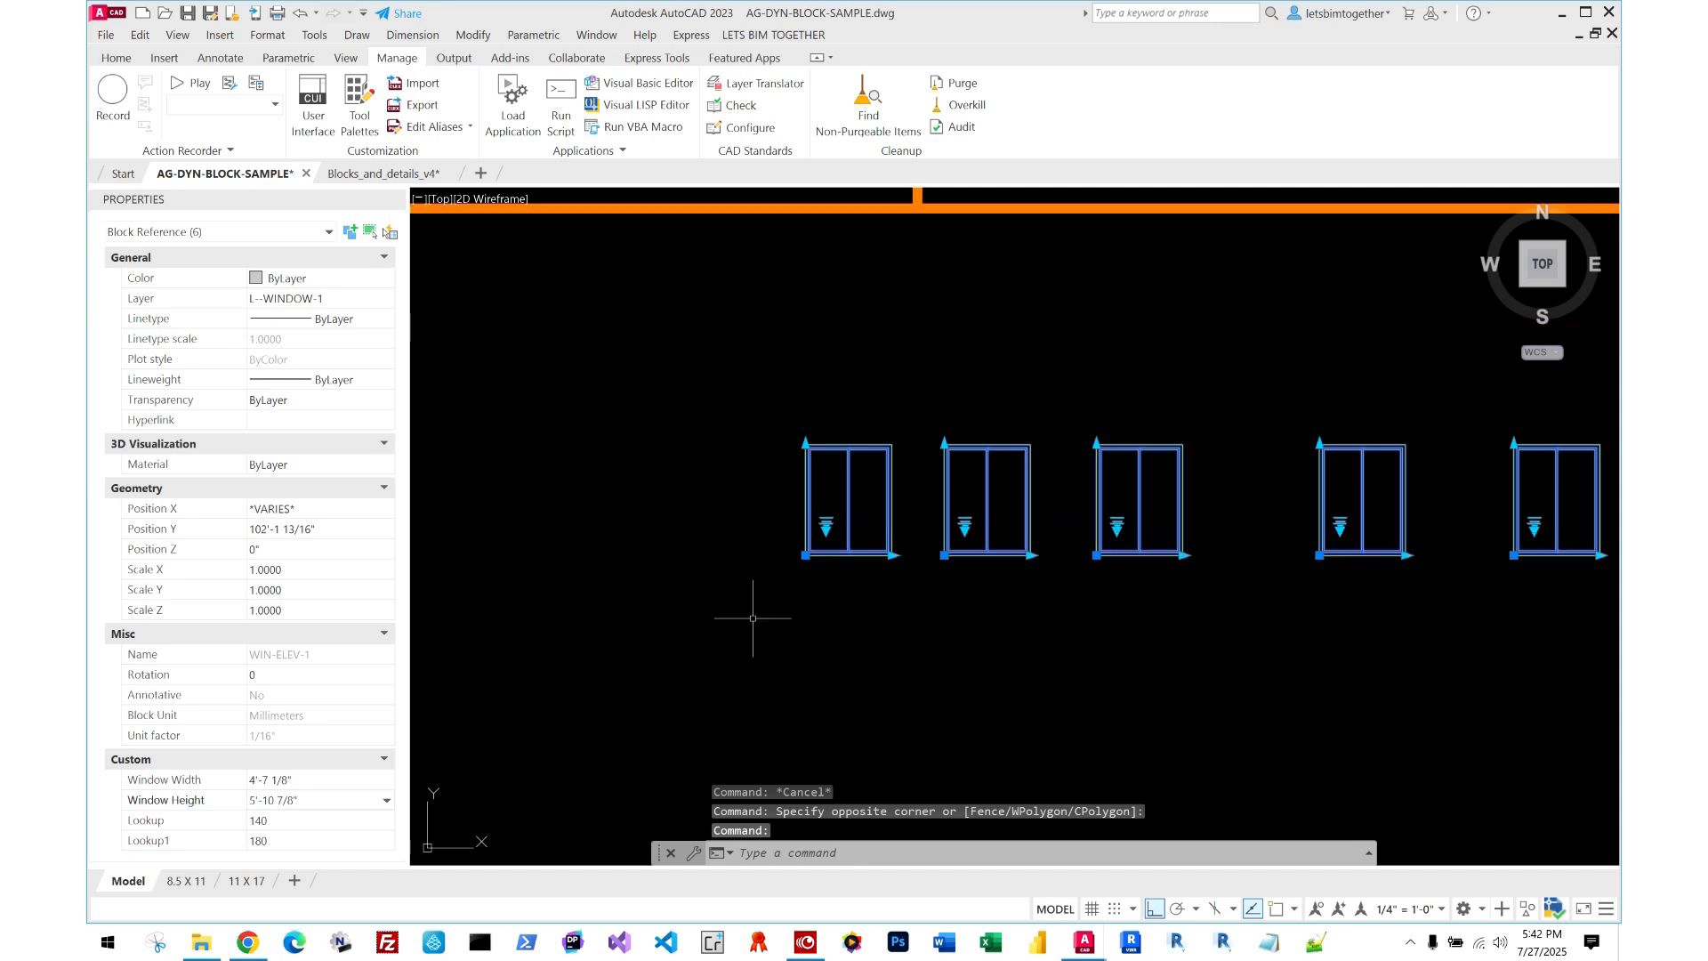
- Set the Window Width of all six selected windows to 11 13/16"
click(364, 780)
scroll(339, 688, up, 1)
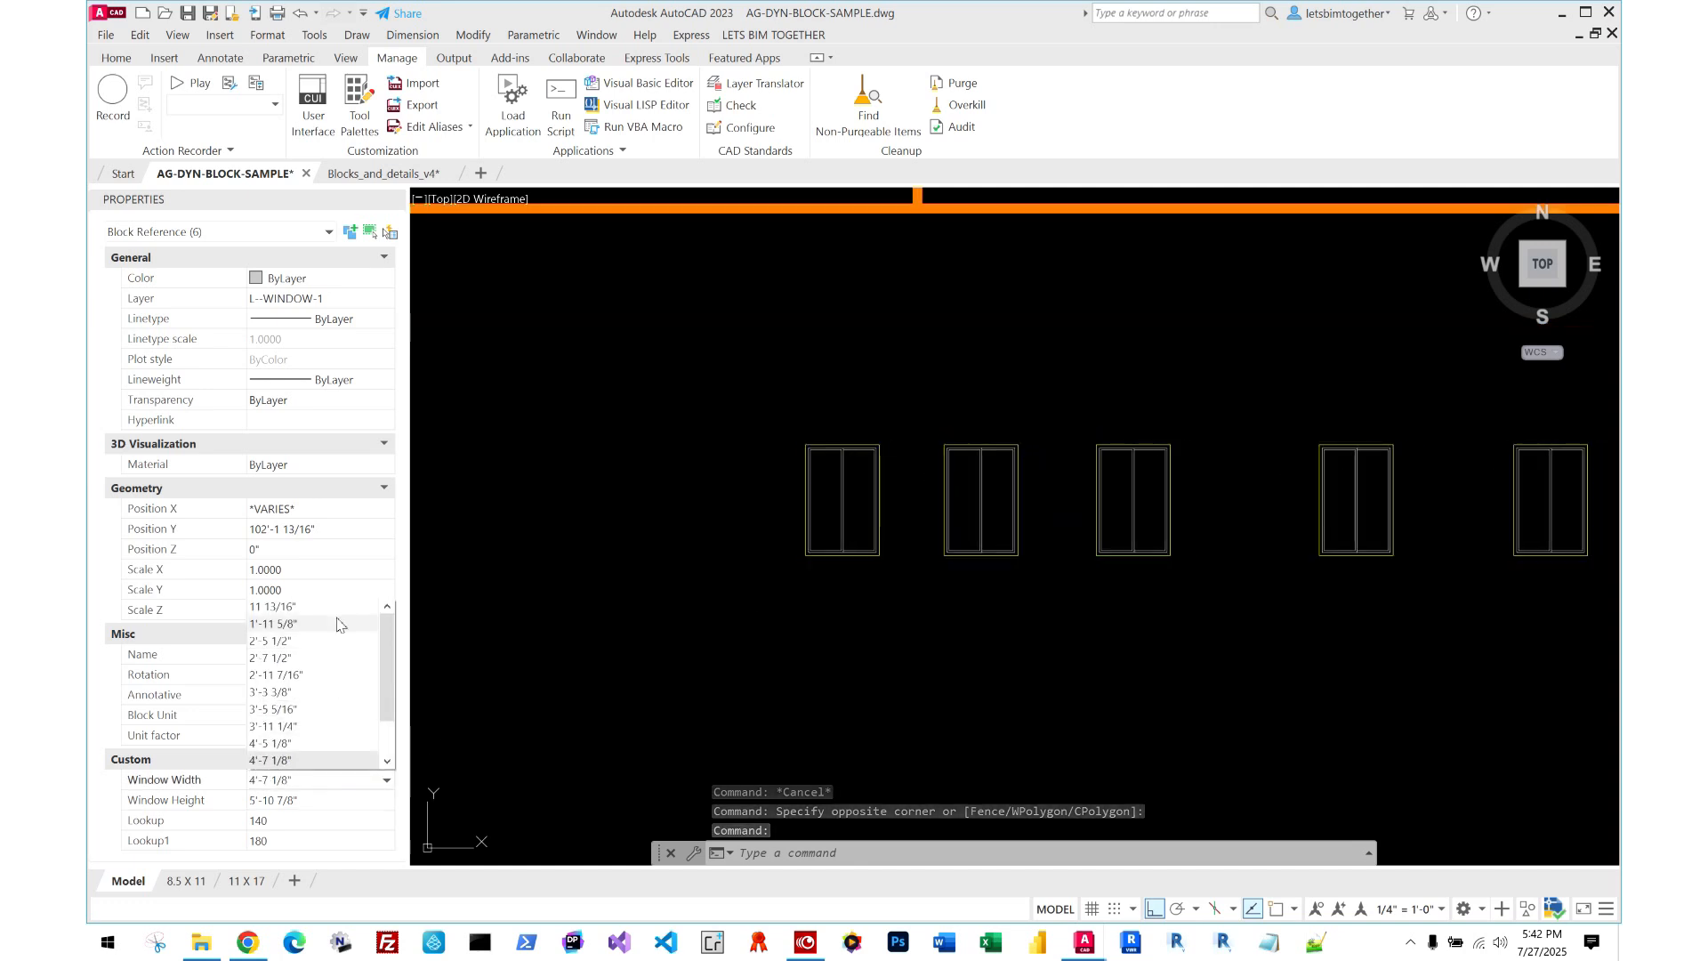
click(338, 611)
scroll(800, 565, up, 3)
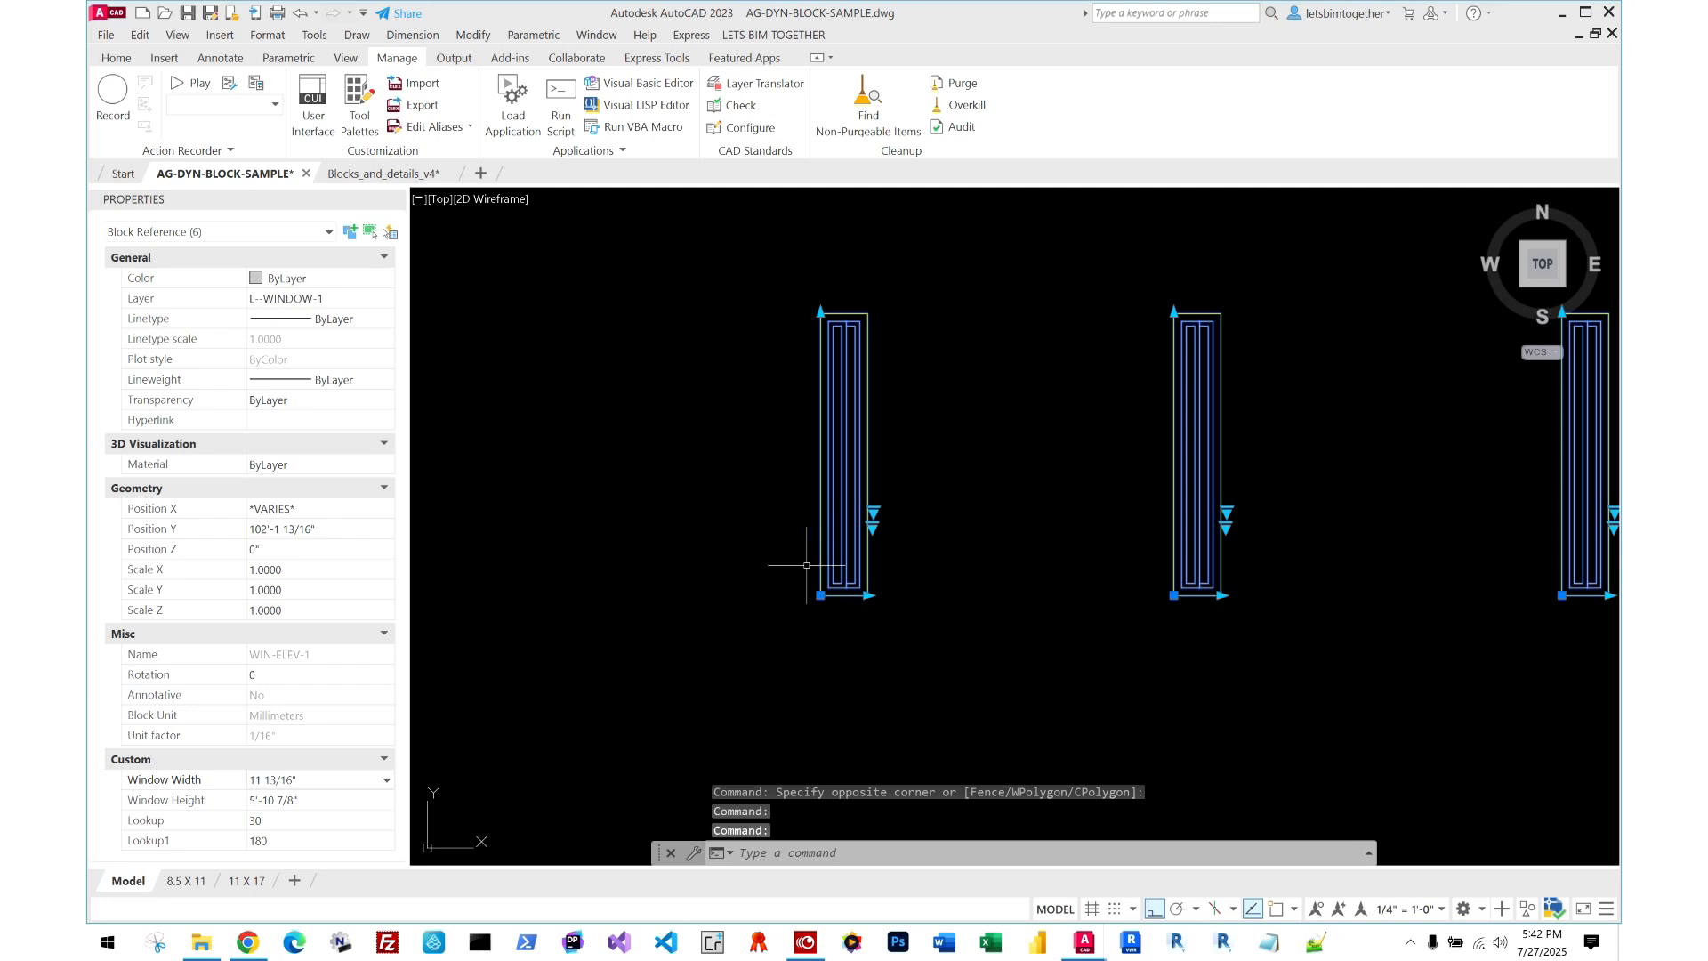
- Resize only the first window in the row to the preset height 105 and the preset width 120
click(873, 512)
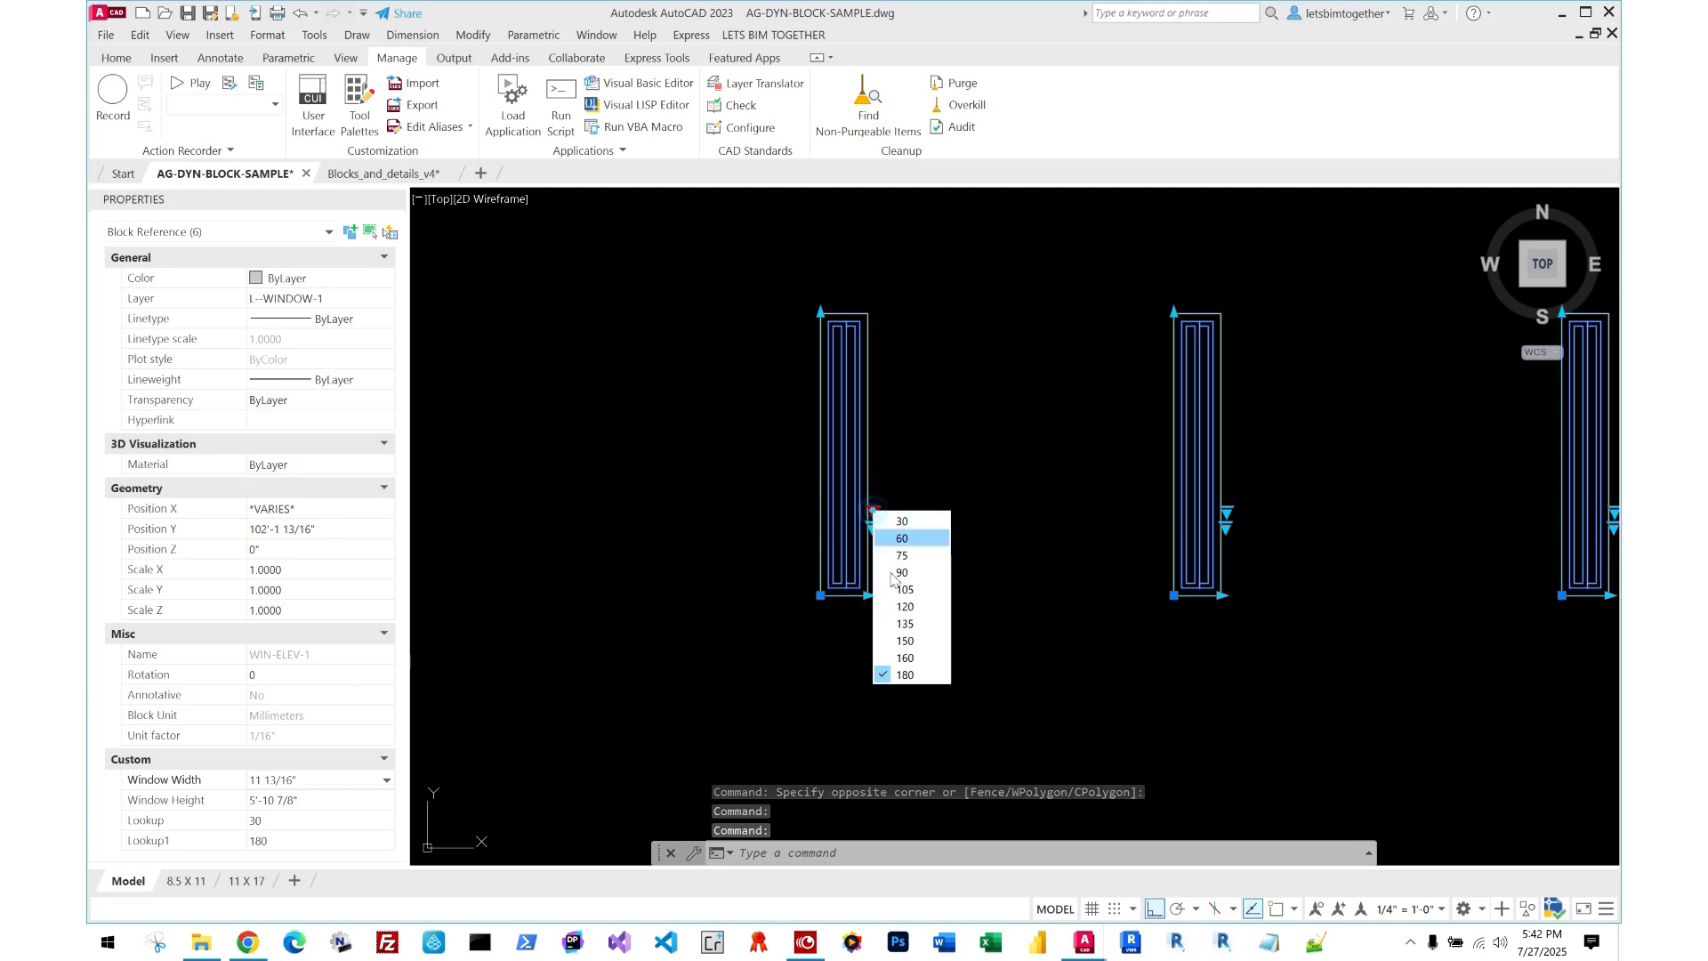
click(881, 539)
click(874, 530)
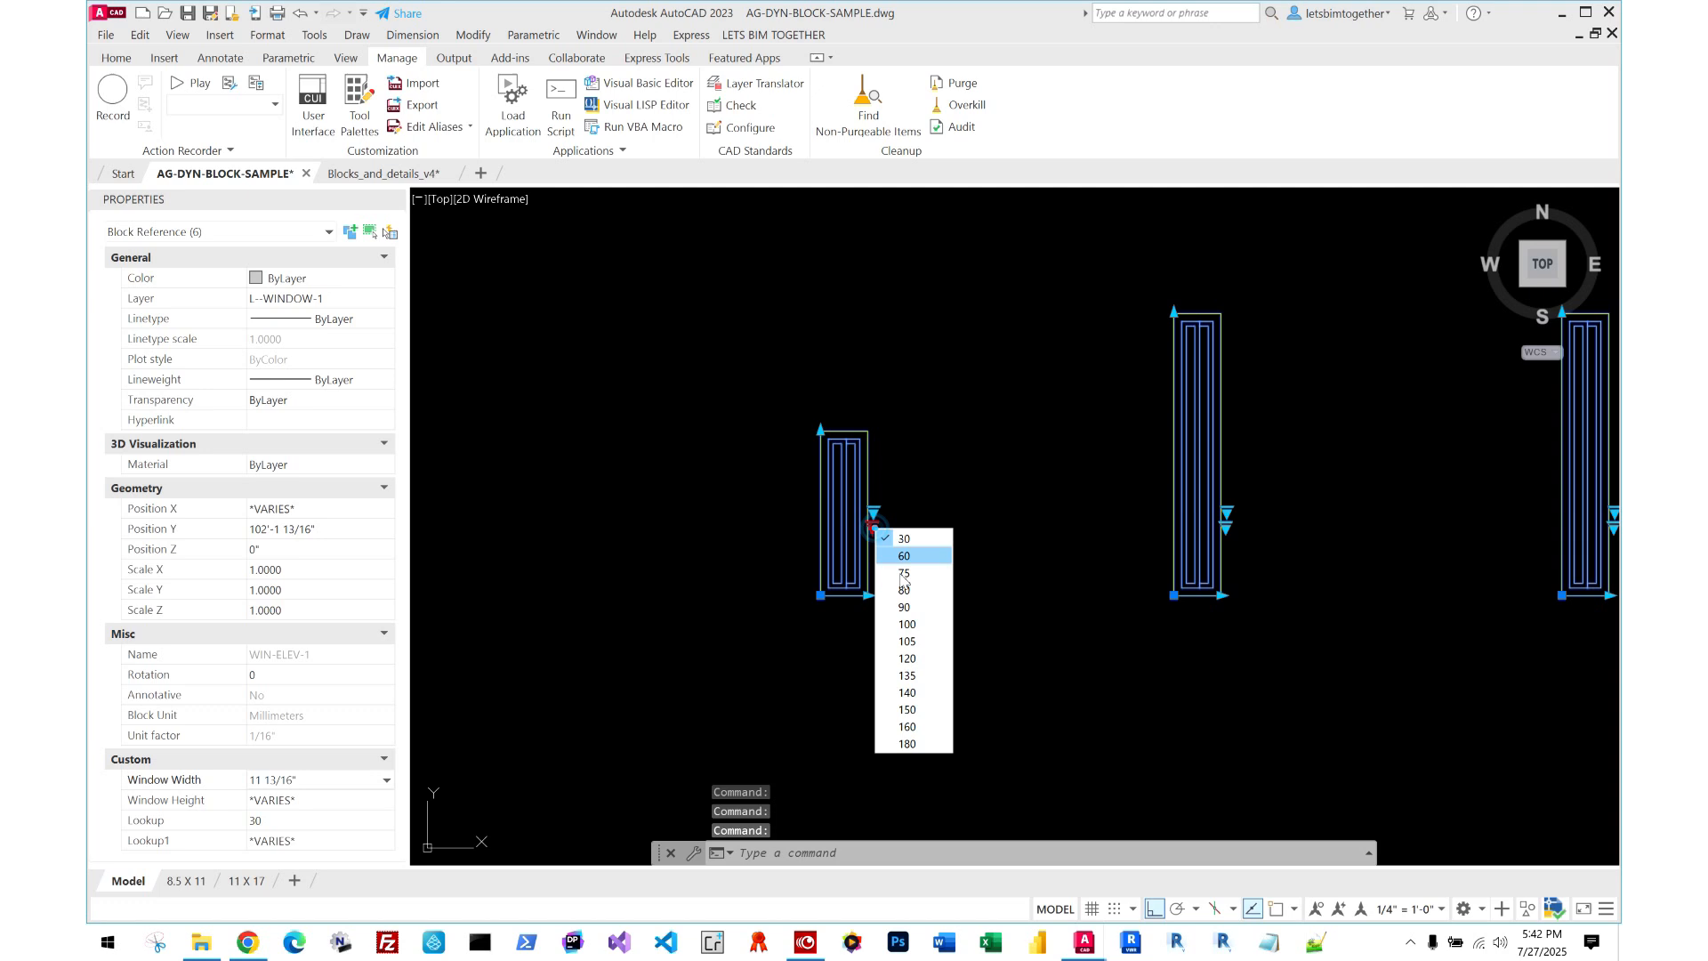
click(912, 655)
scroll(816, 521, down, 3)
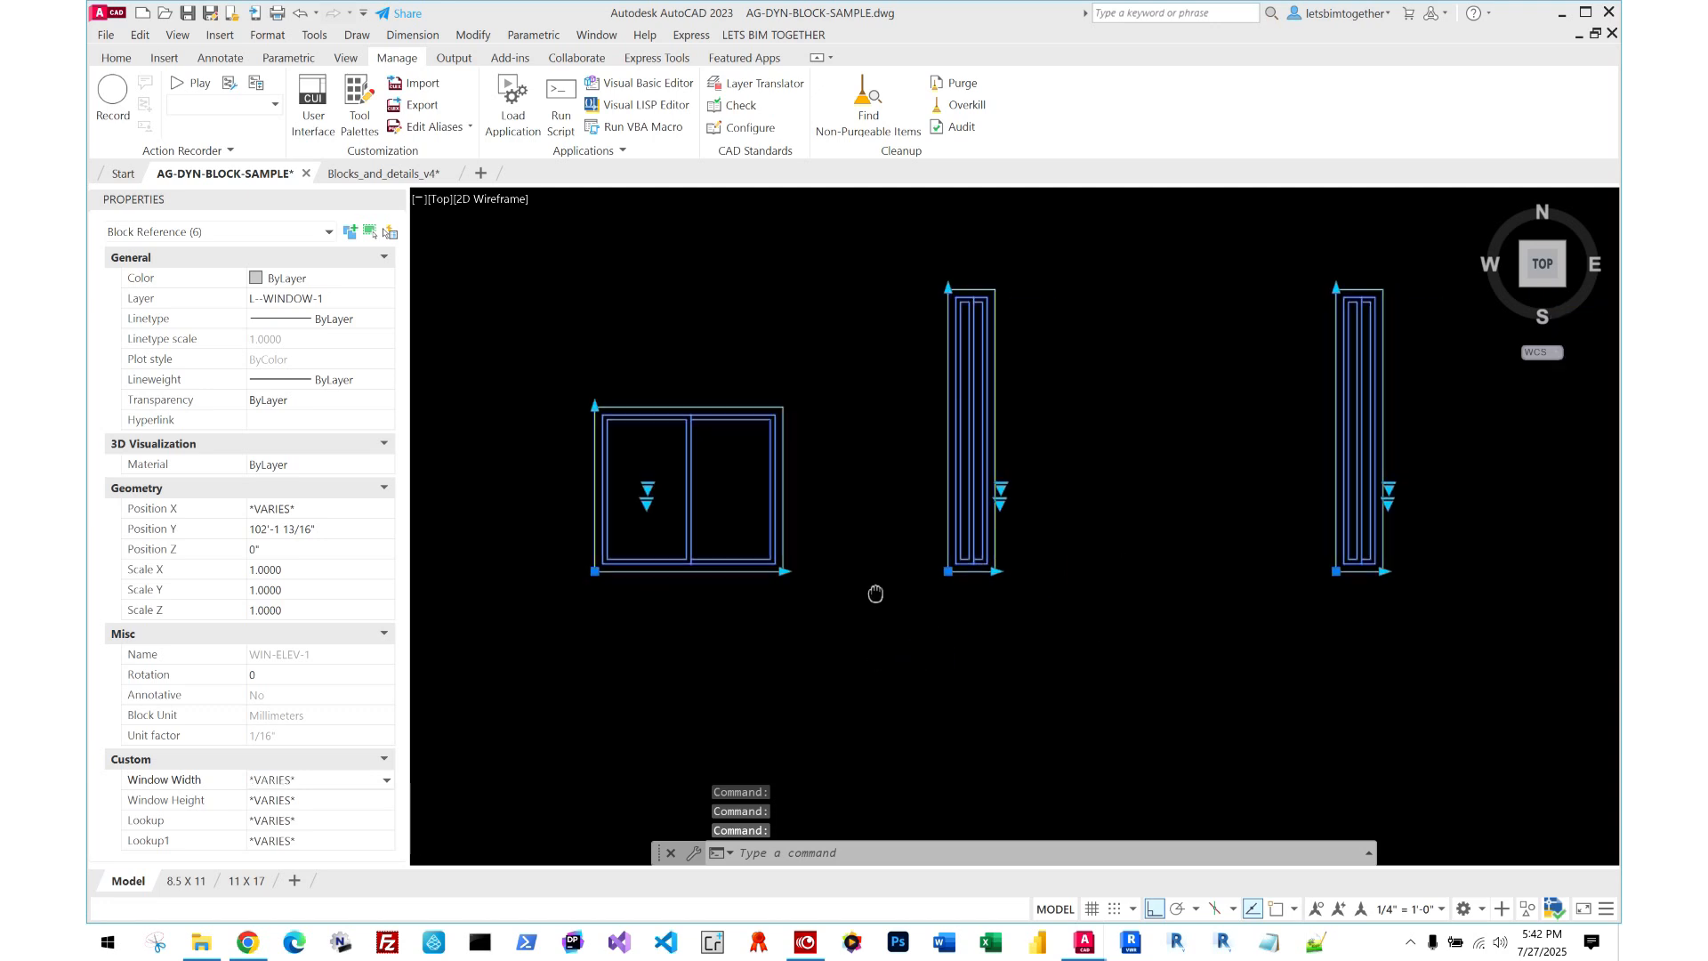
- Set all six windows to a Window Width of 5'-10 7/8" and a common height, and clear the selection
click(277, 779)
click(283, 744)
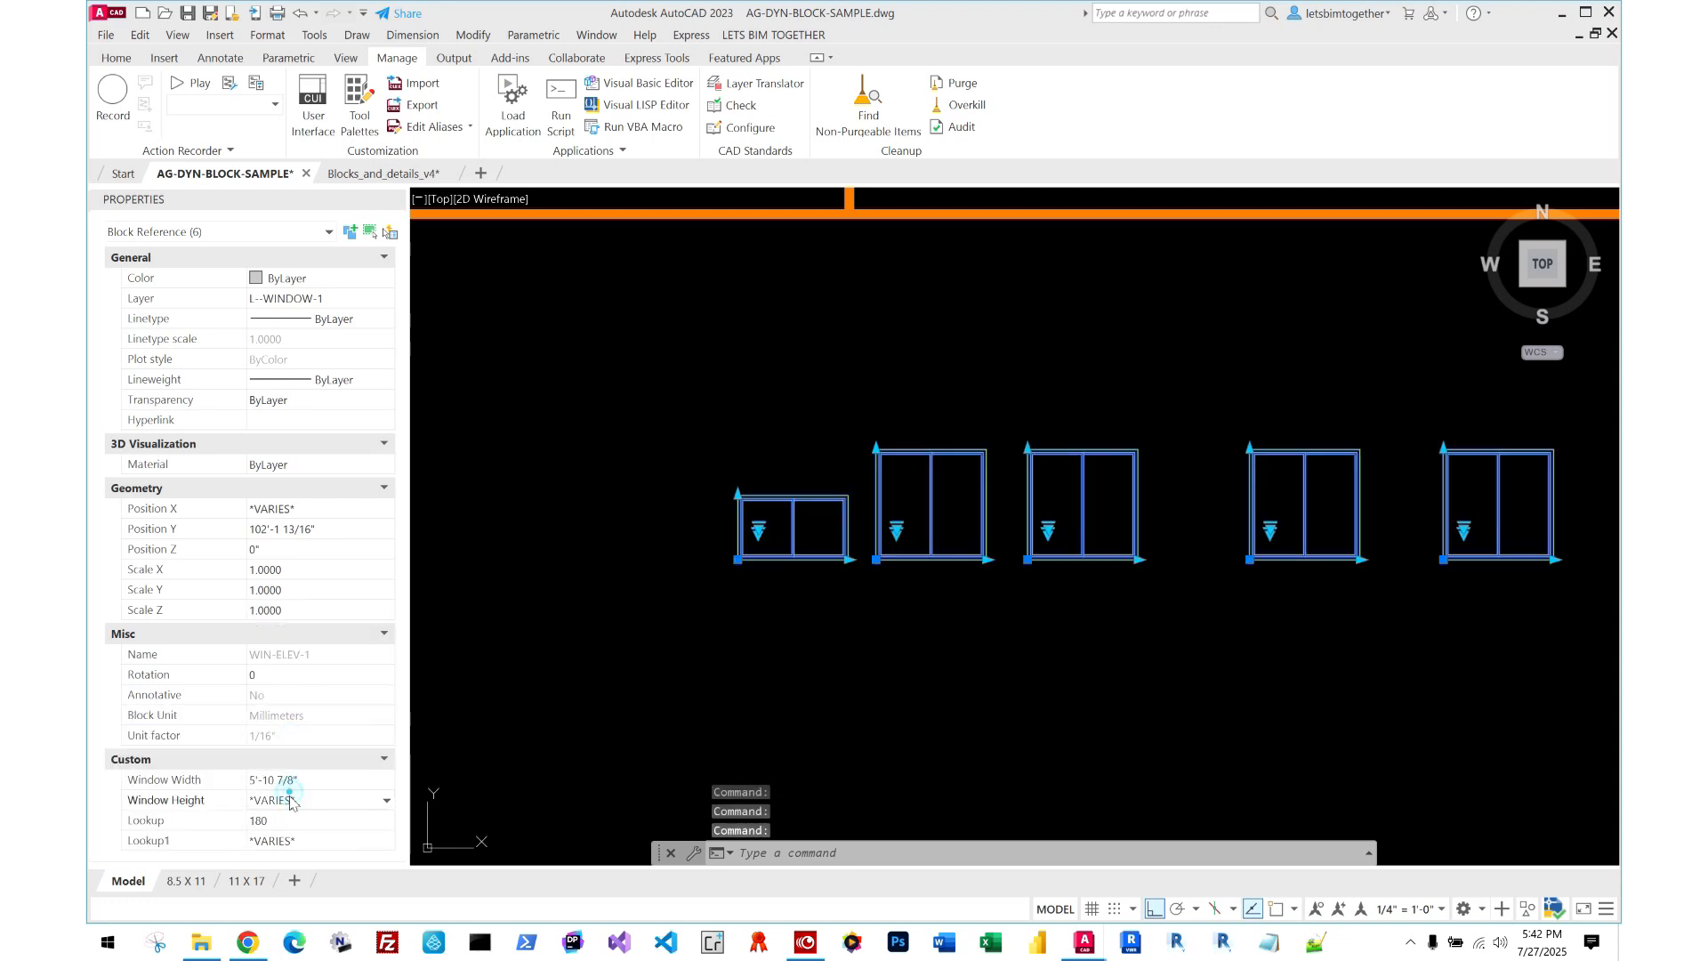
click(293, 800)
key(Escape)
key(Escape)
- Shrink the sample pile block's radius to 7 1/2" and regenerate the drawing to update its diameter label
scroll(1160, 577, down, 10)
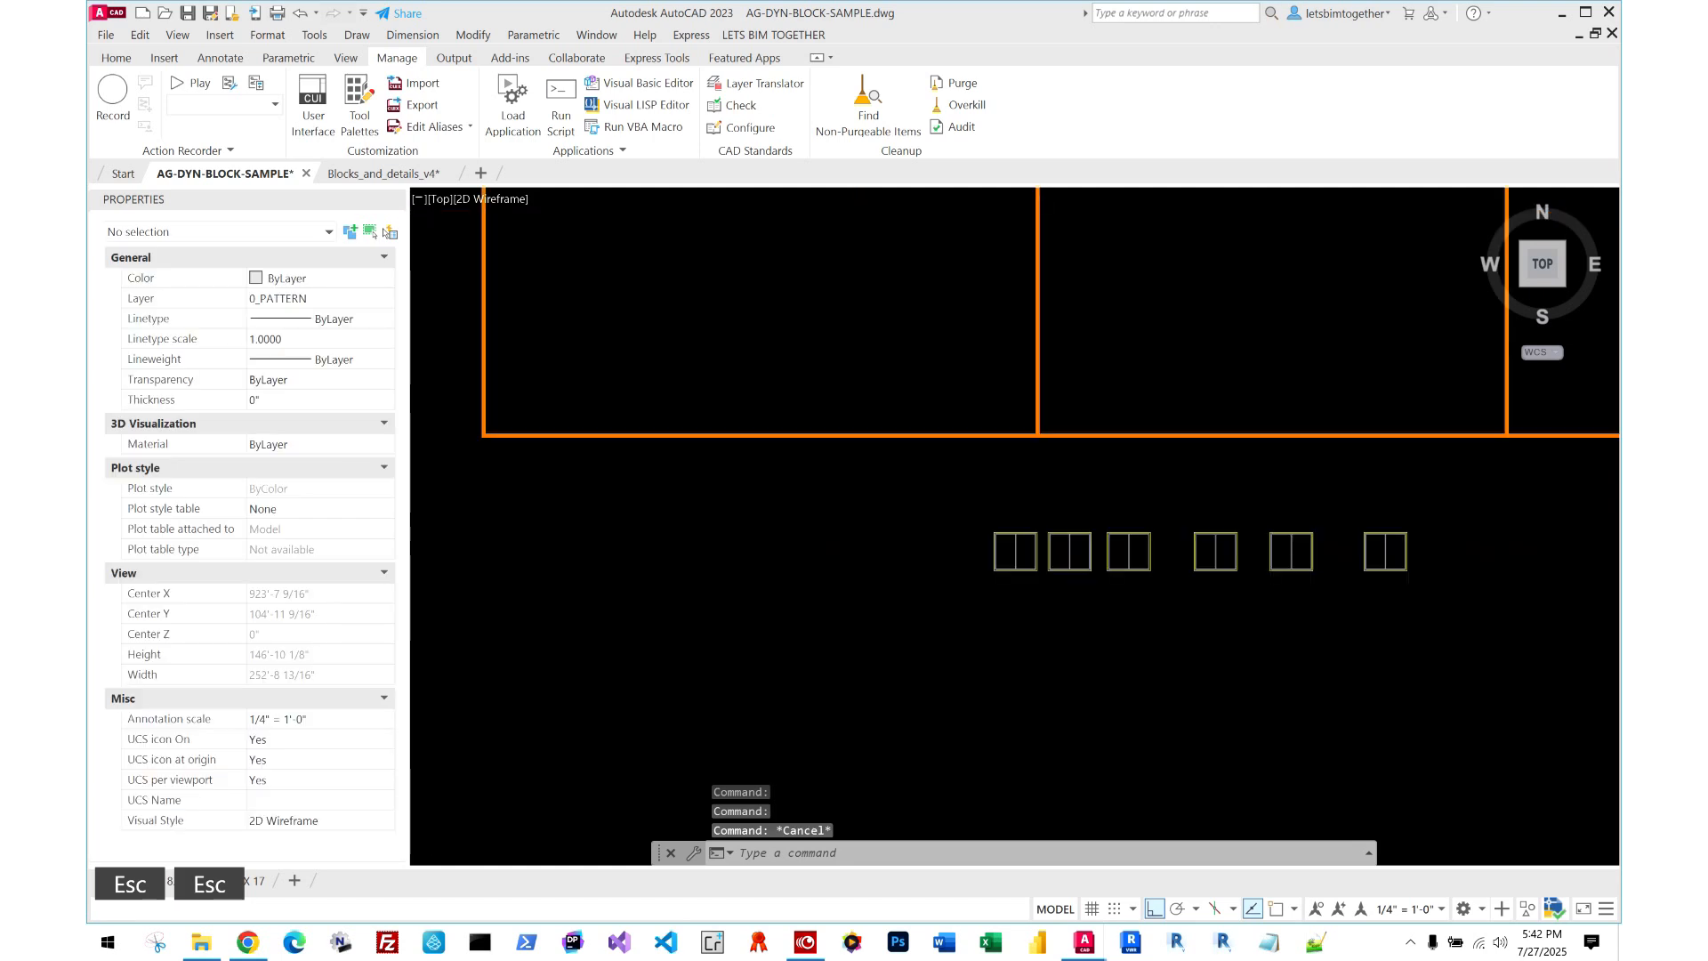
scroll(773, 585, up, 4)
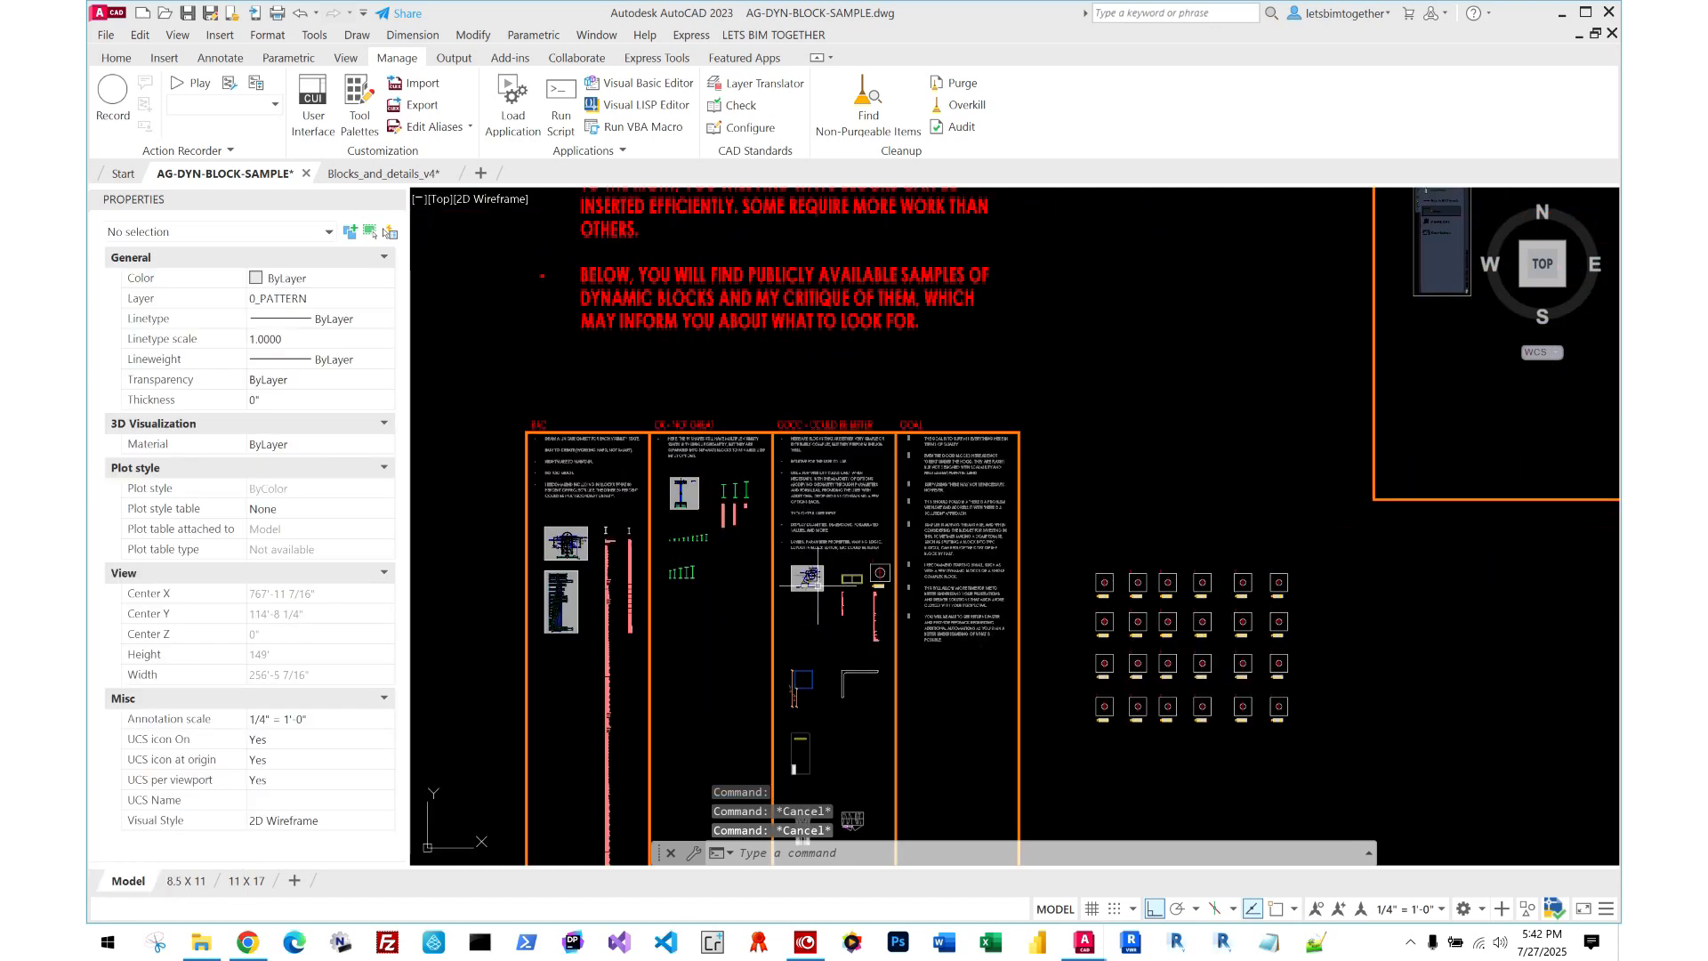
scroll(879, 593, up, 10)
click(909, 622)
click(878, 480)
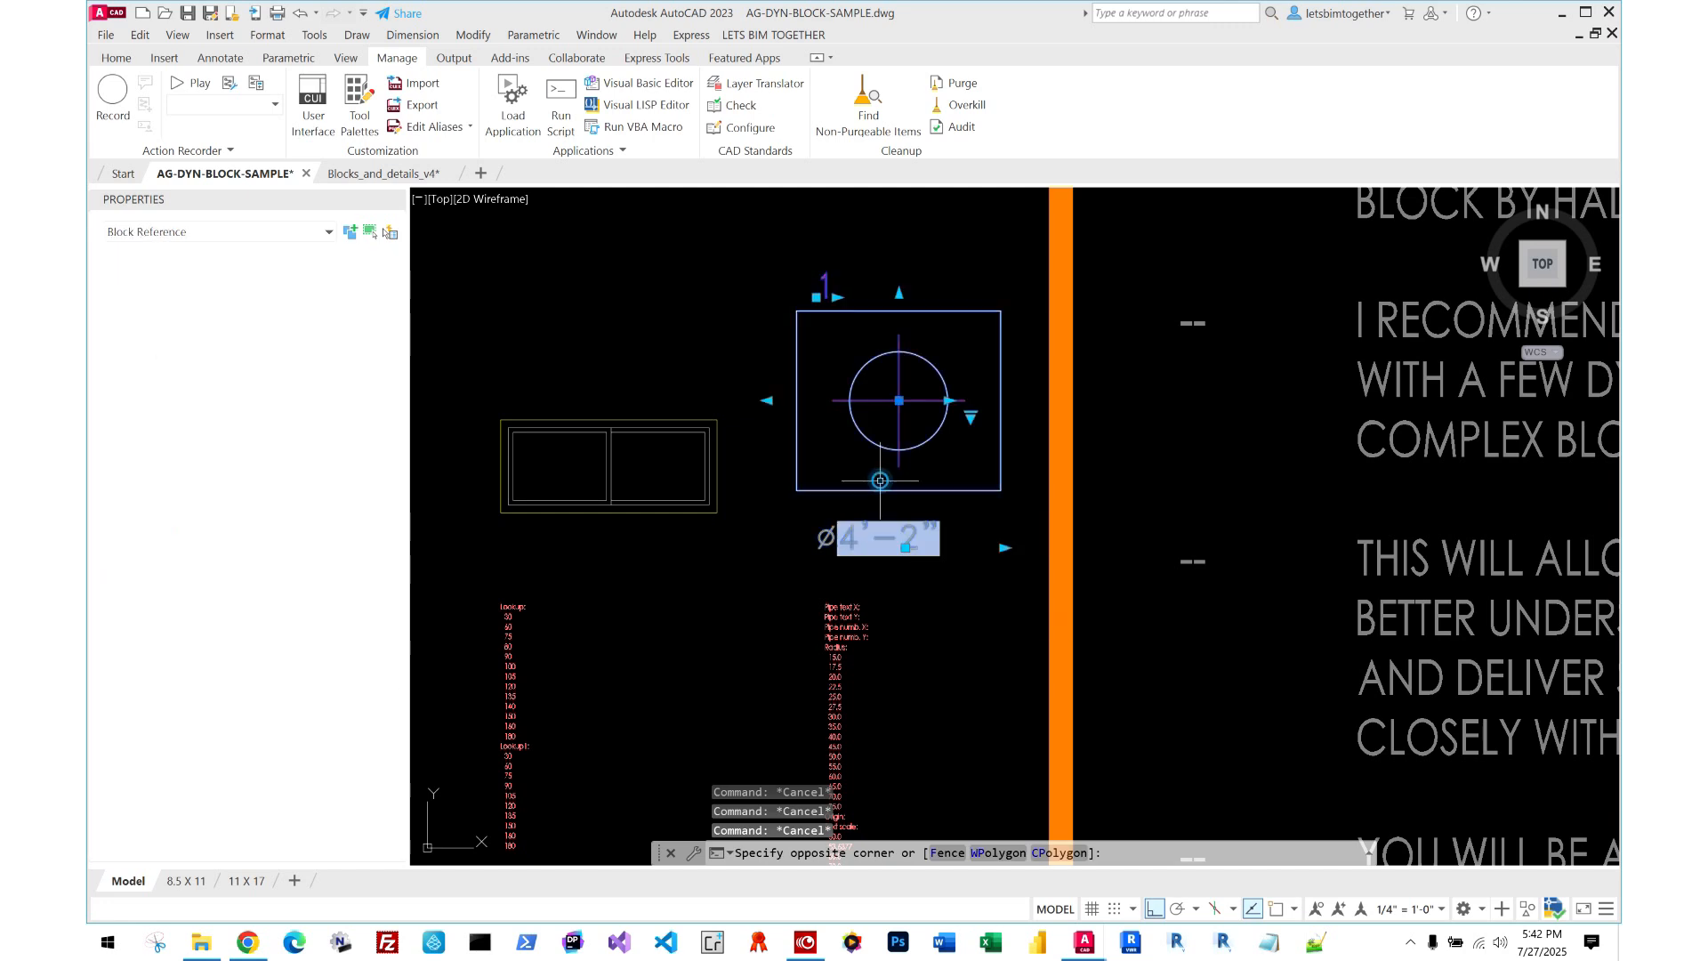
scroll(972, 540, up, 2)
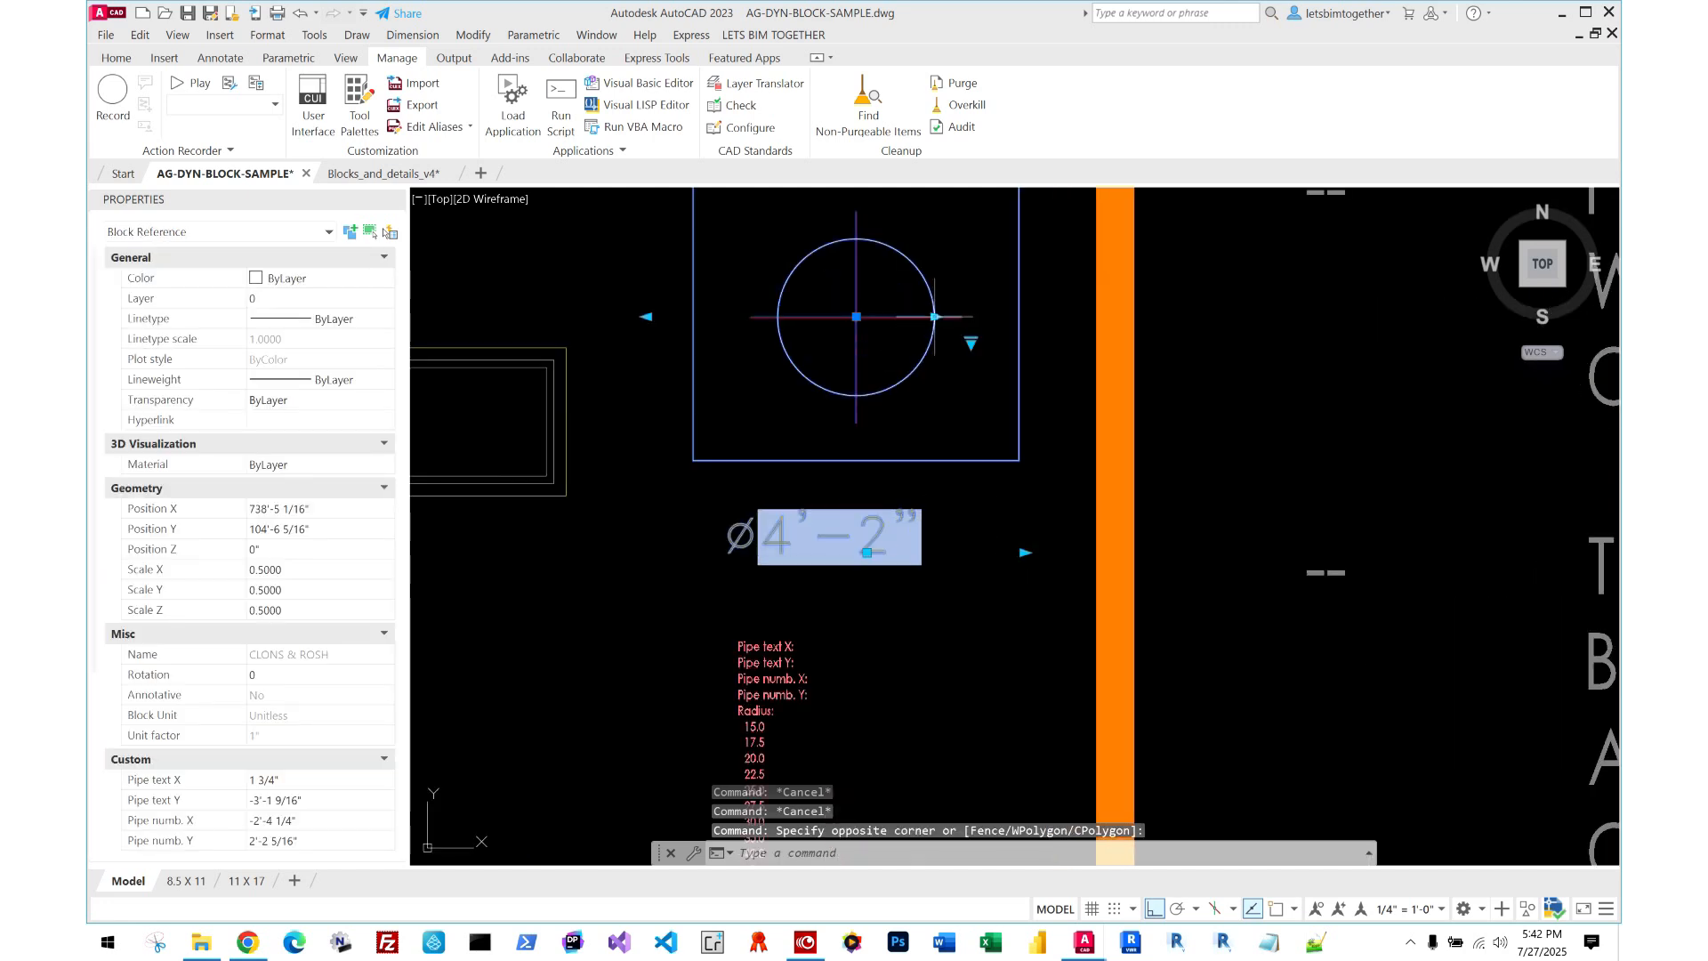
middle_drag(897, 318, 891, 363)
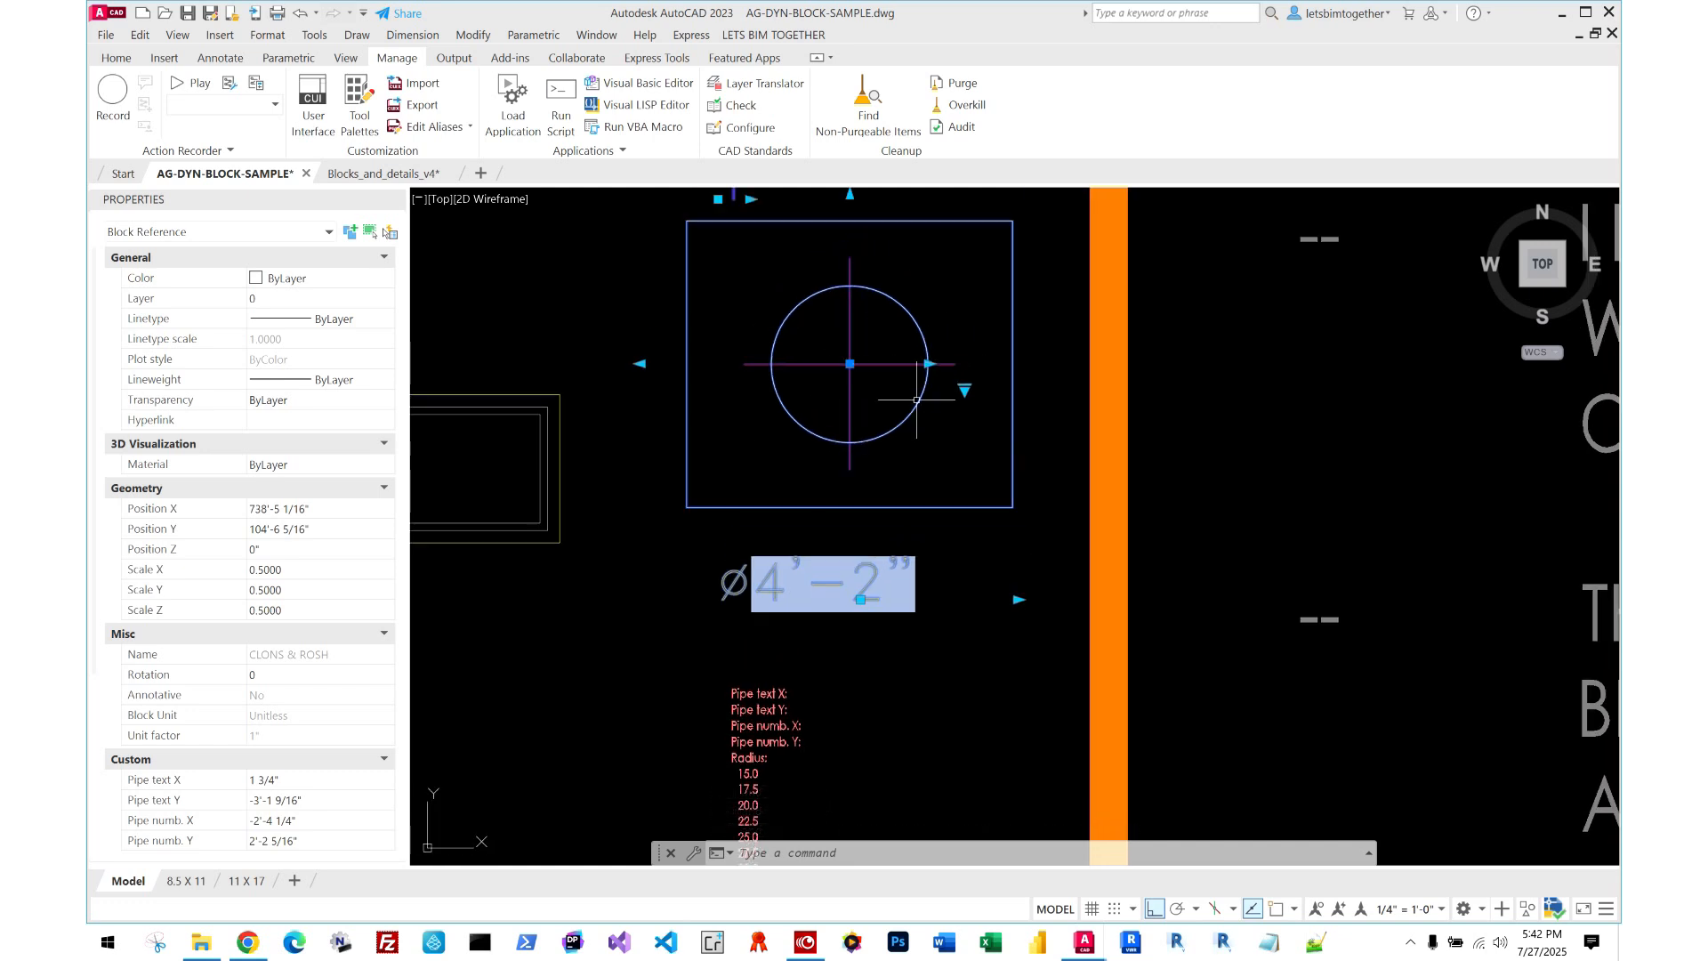
click(929, 364)
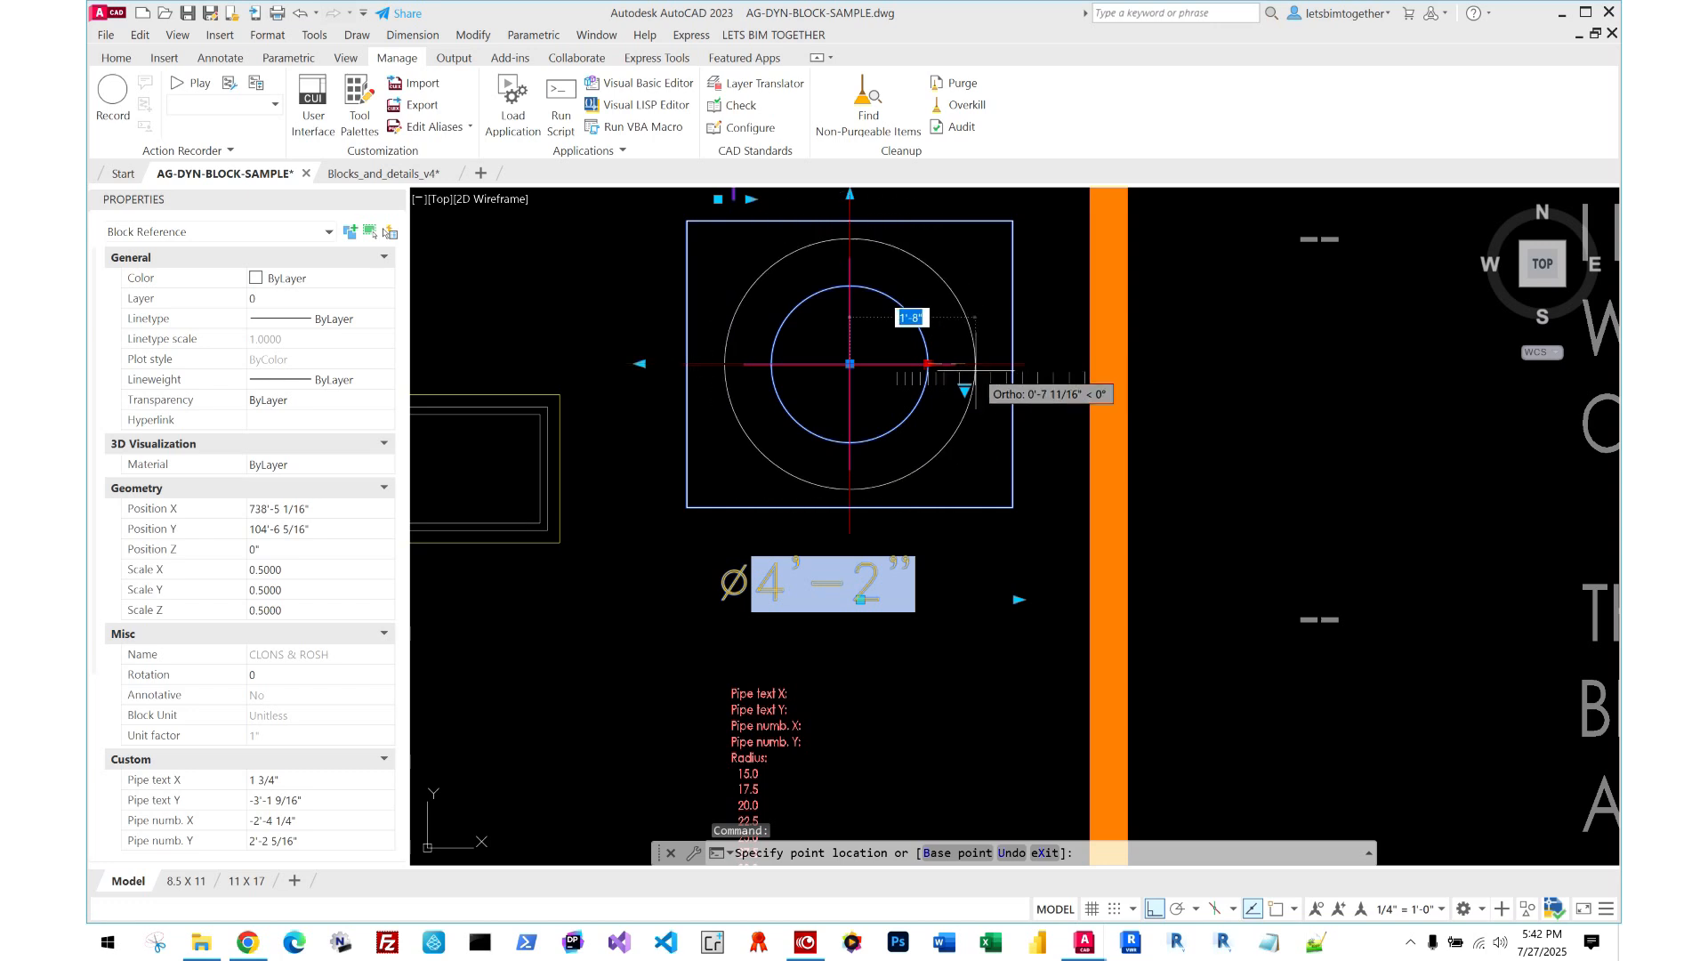
click(897, 364)
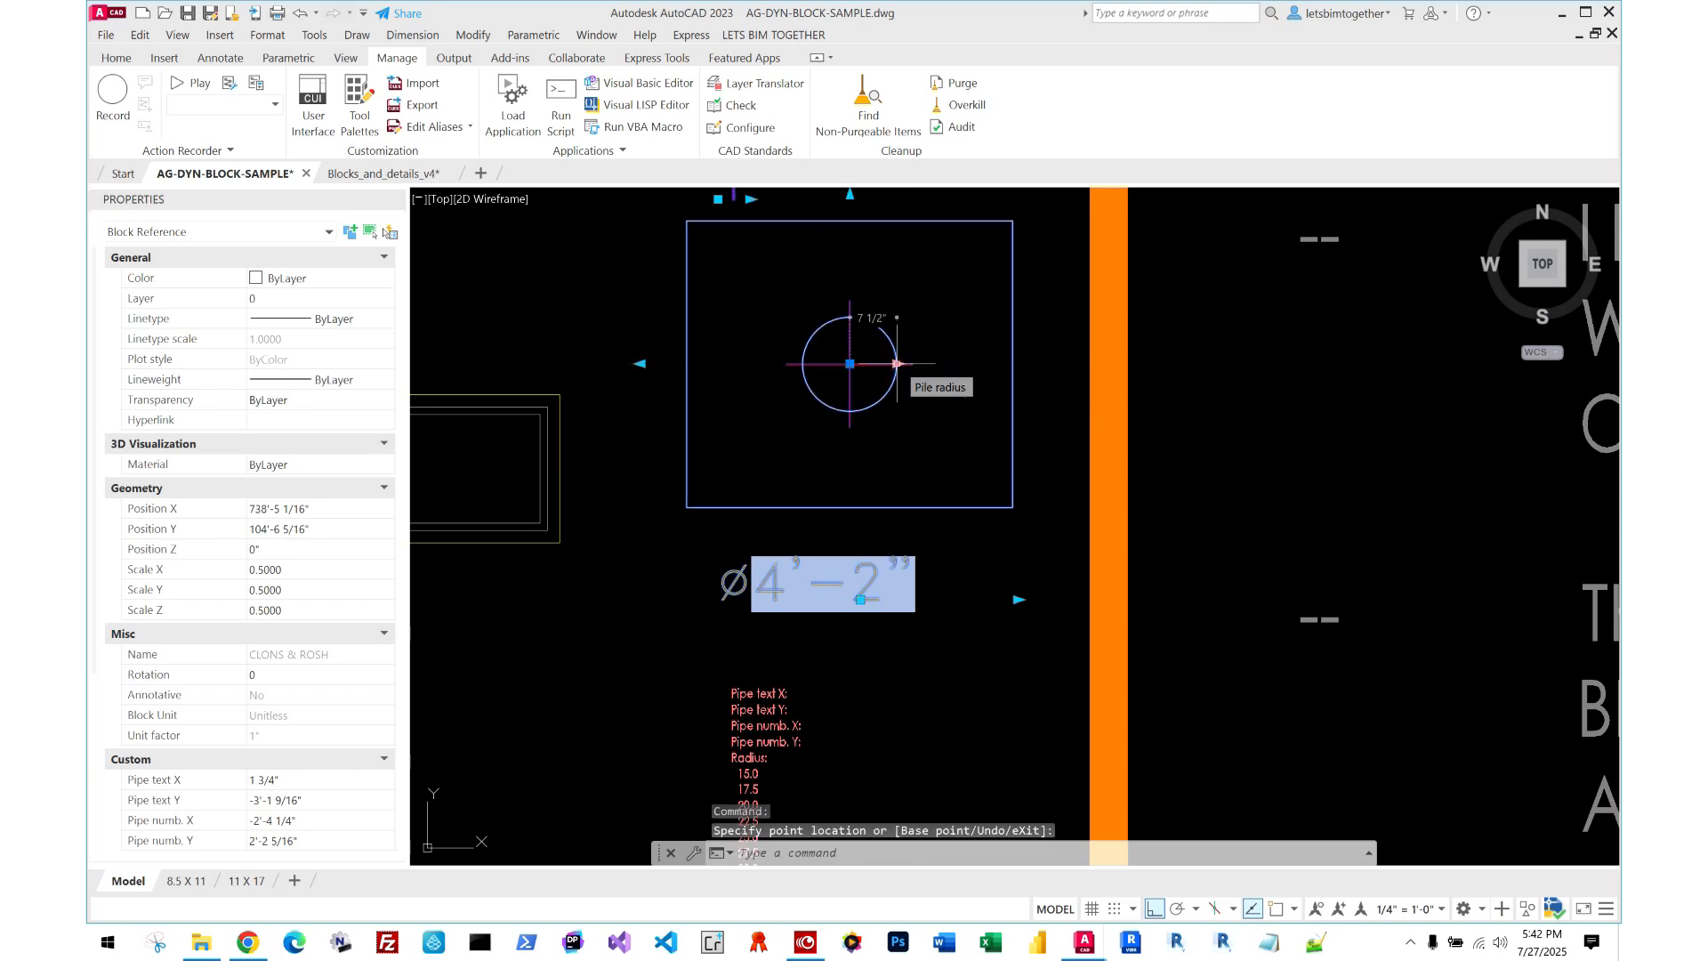
key(Escape)
text(rea)
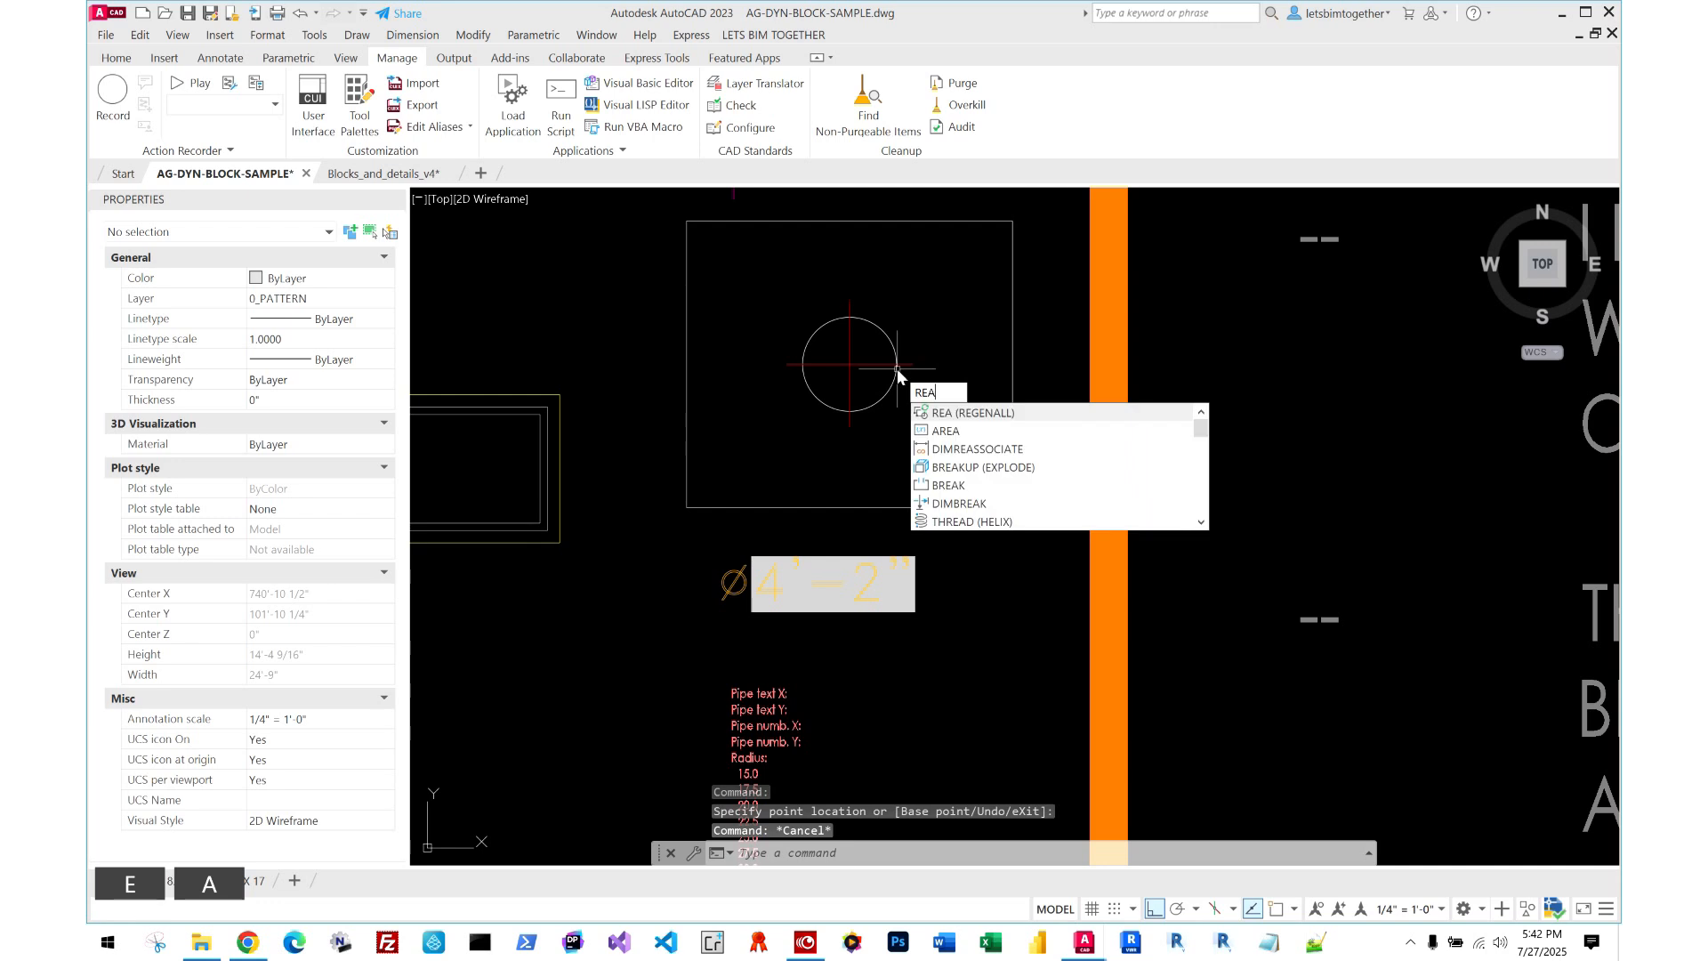
key(space)
- Enlarge the pile block's radius to 1'-10 1/2", regenerate the drawing to update its diameter label, and reselect the block
click(971, 616)
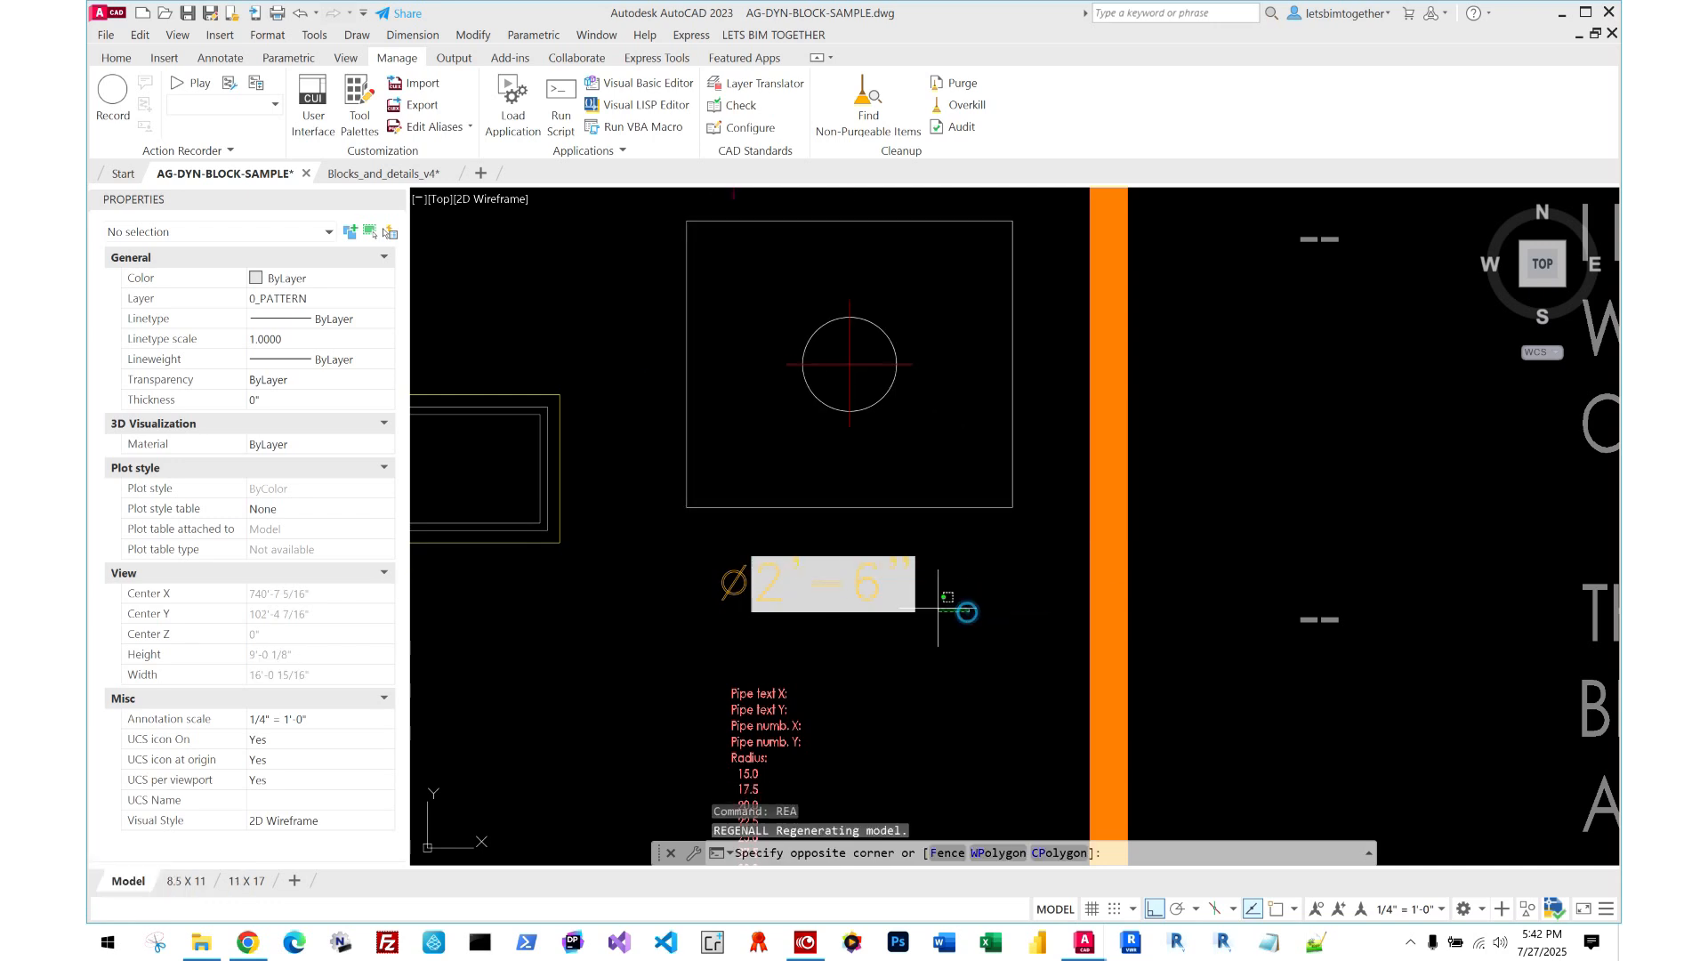
click(835, 577)
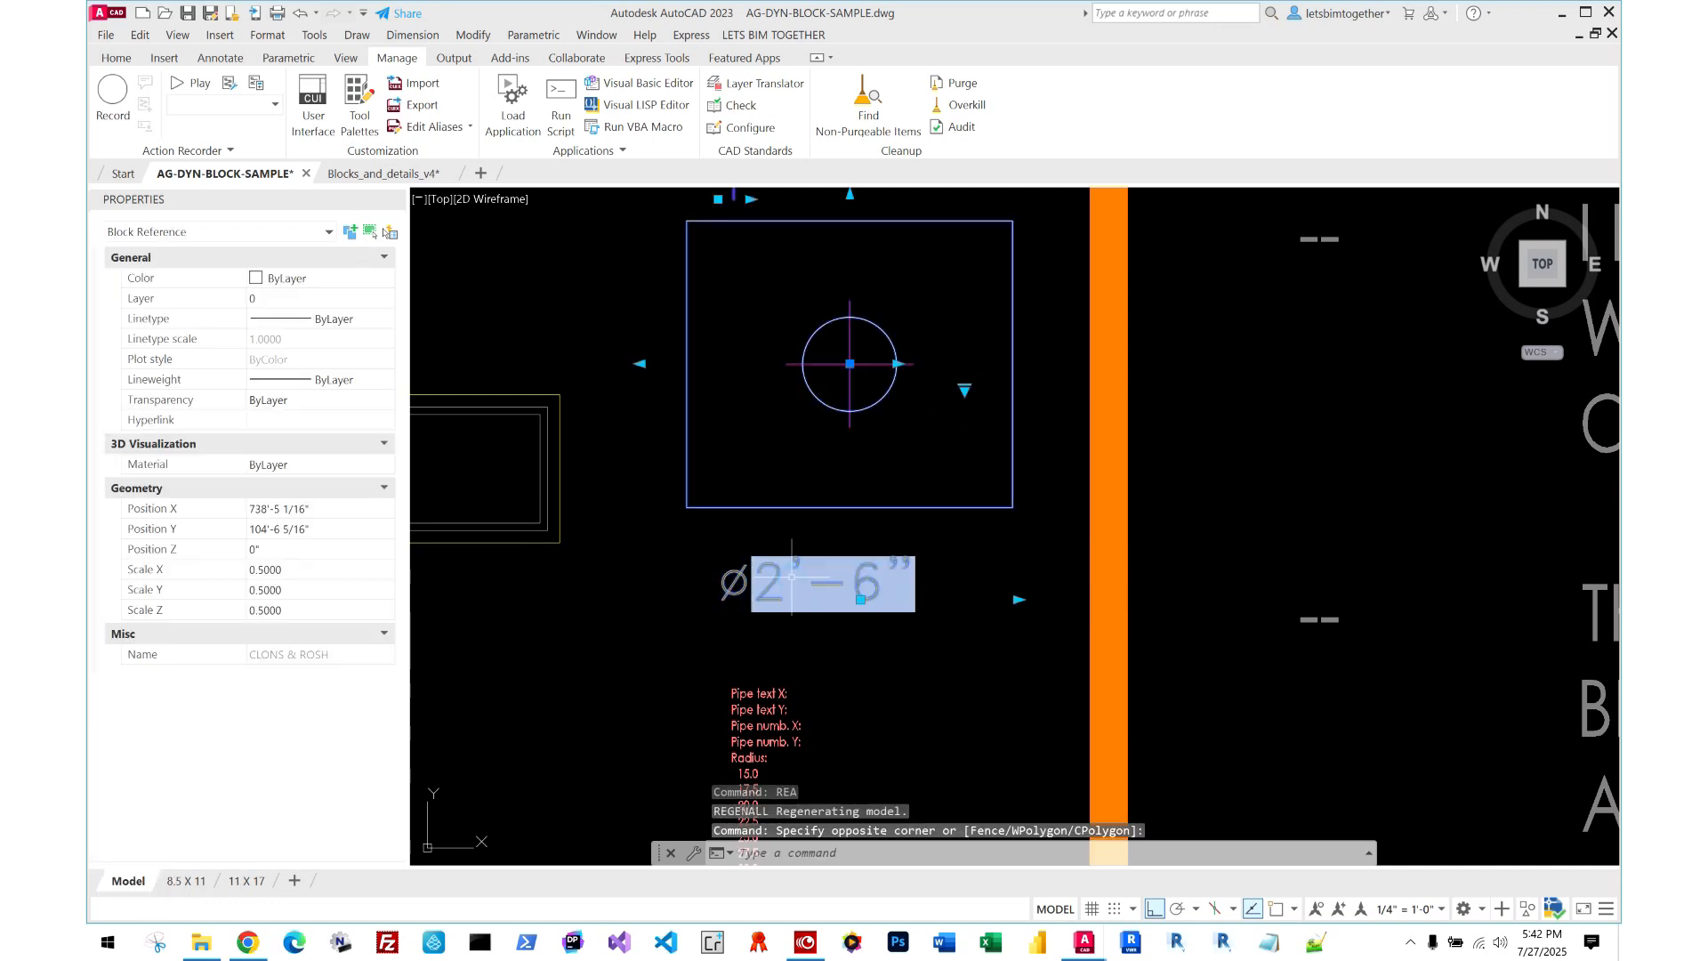
click(897, 363)
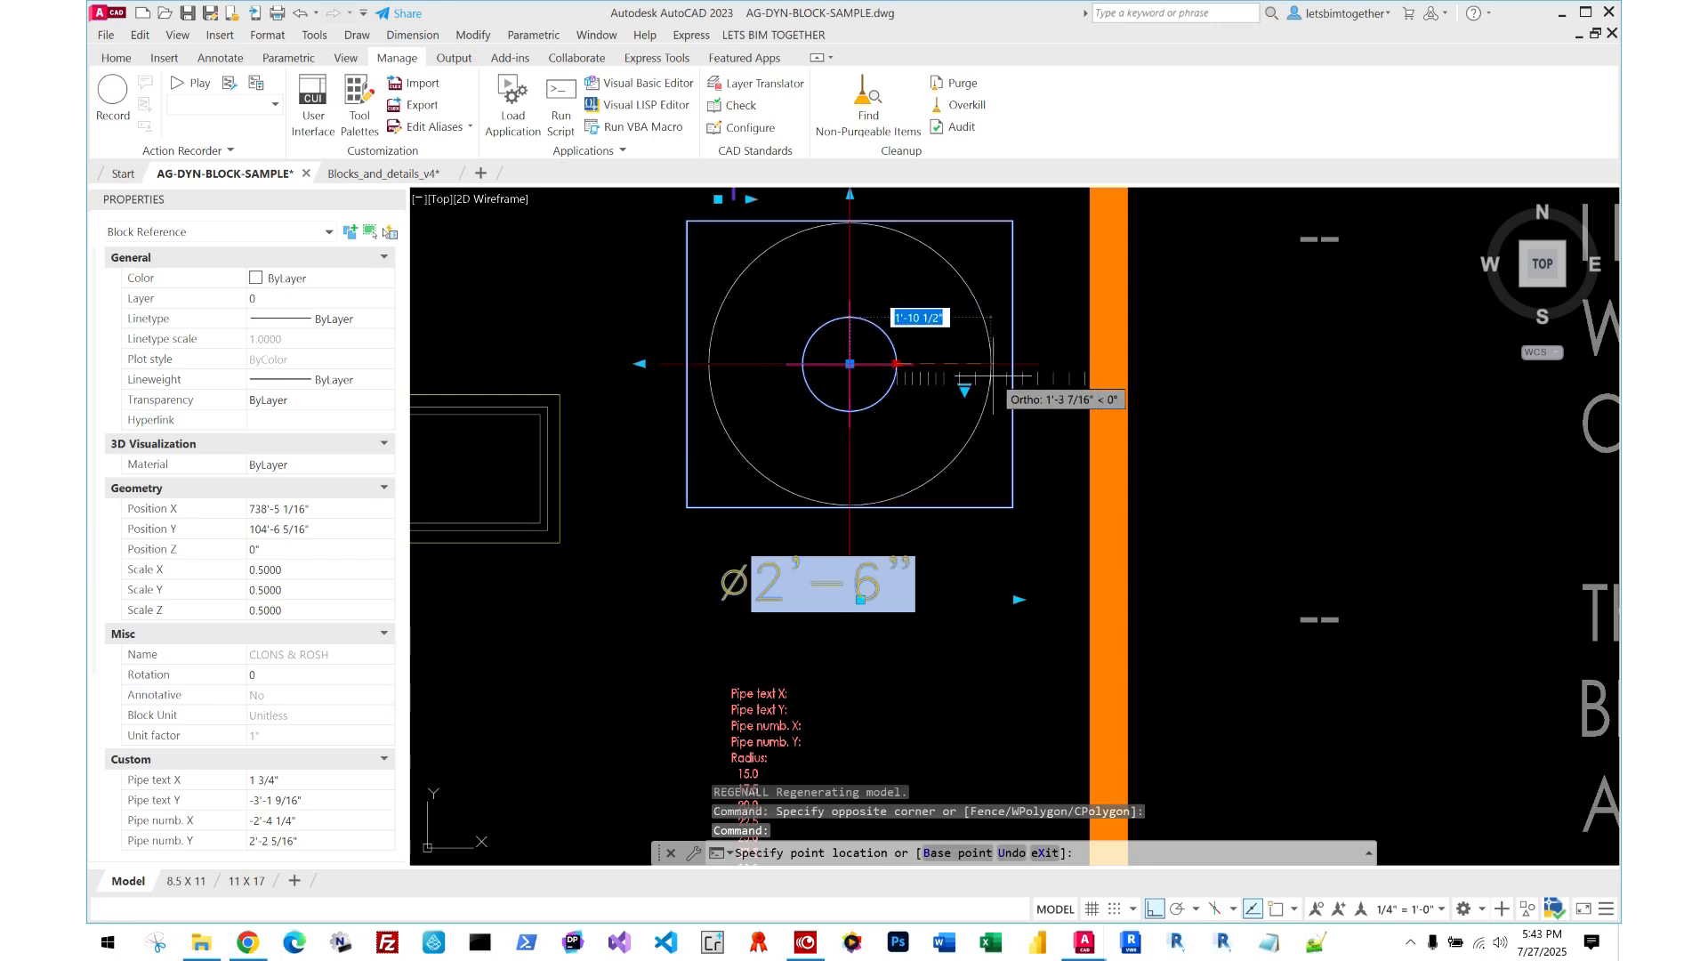
key(Escape)
key(Escape)
text(rea)
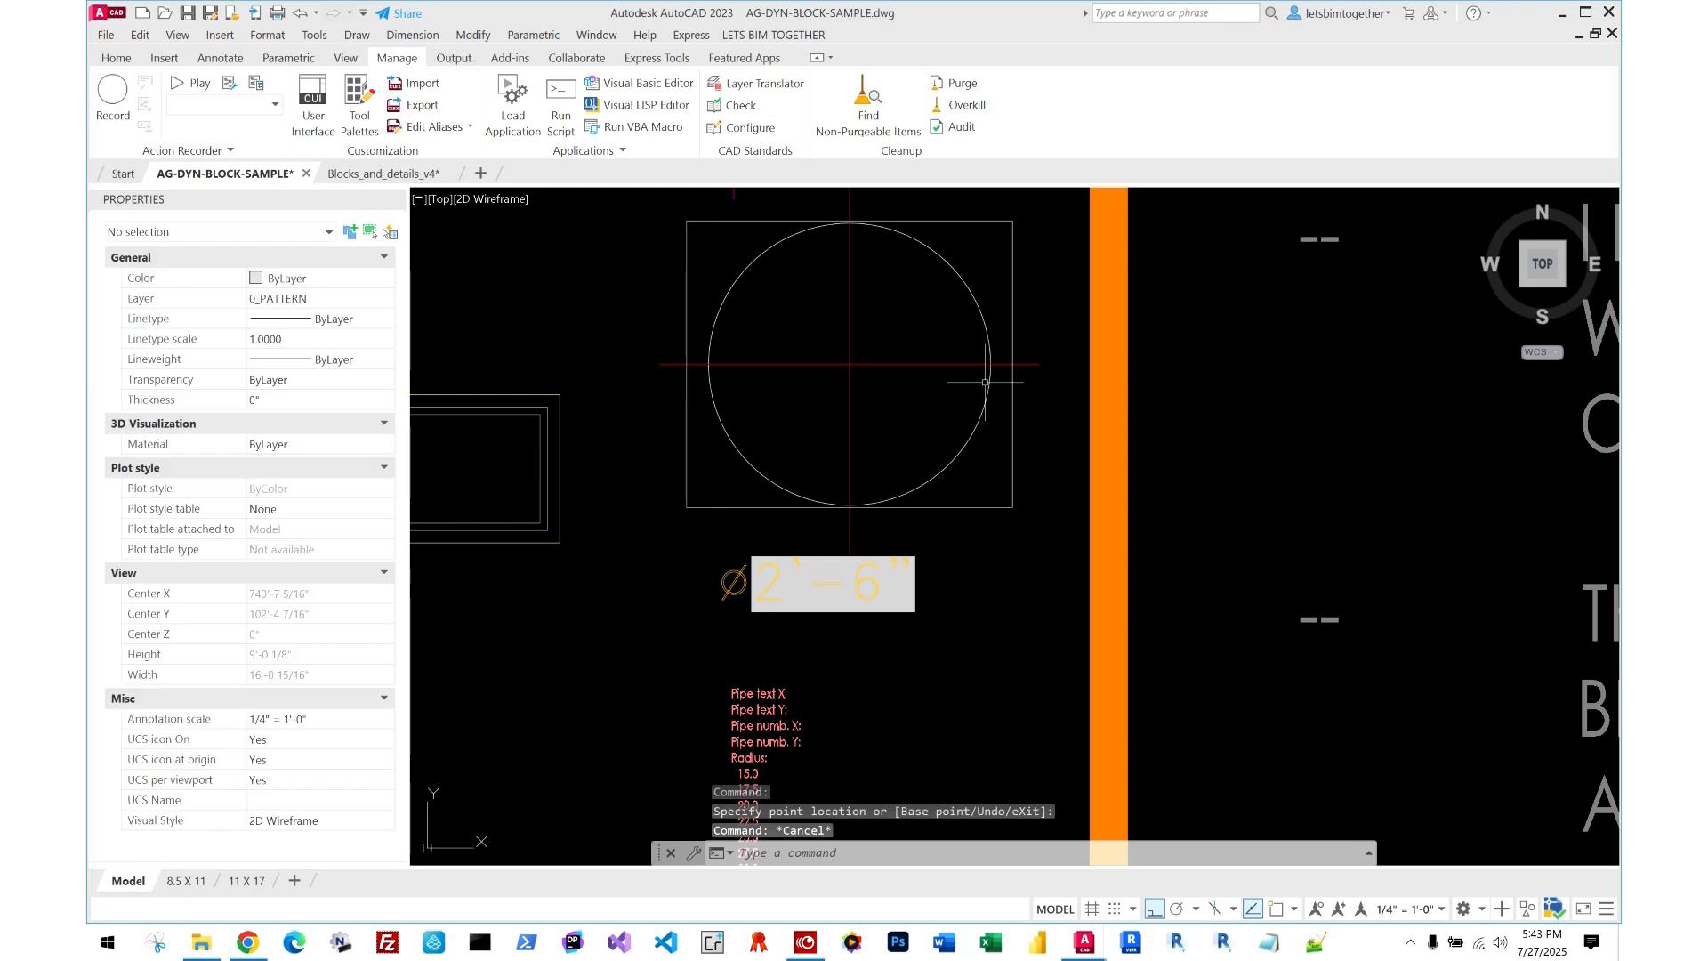
key(space)
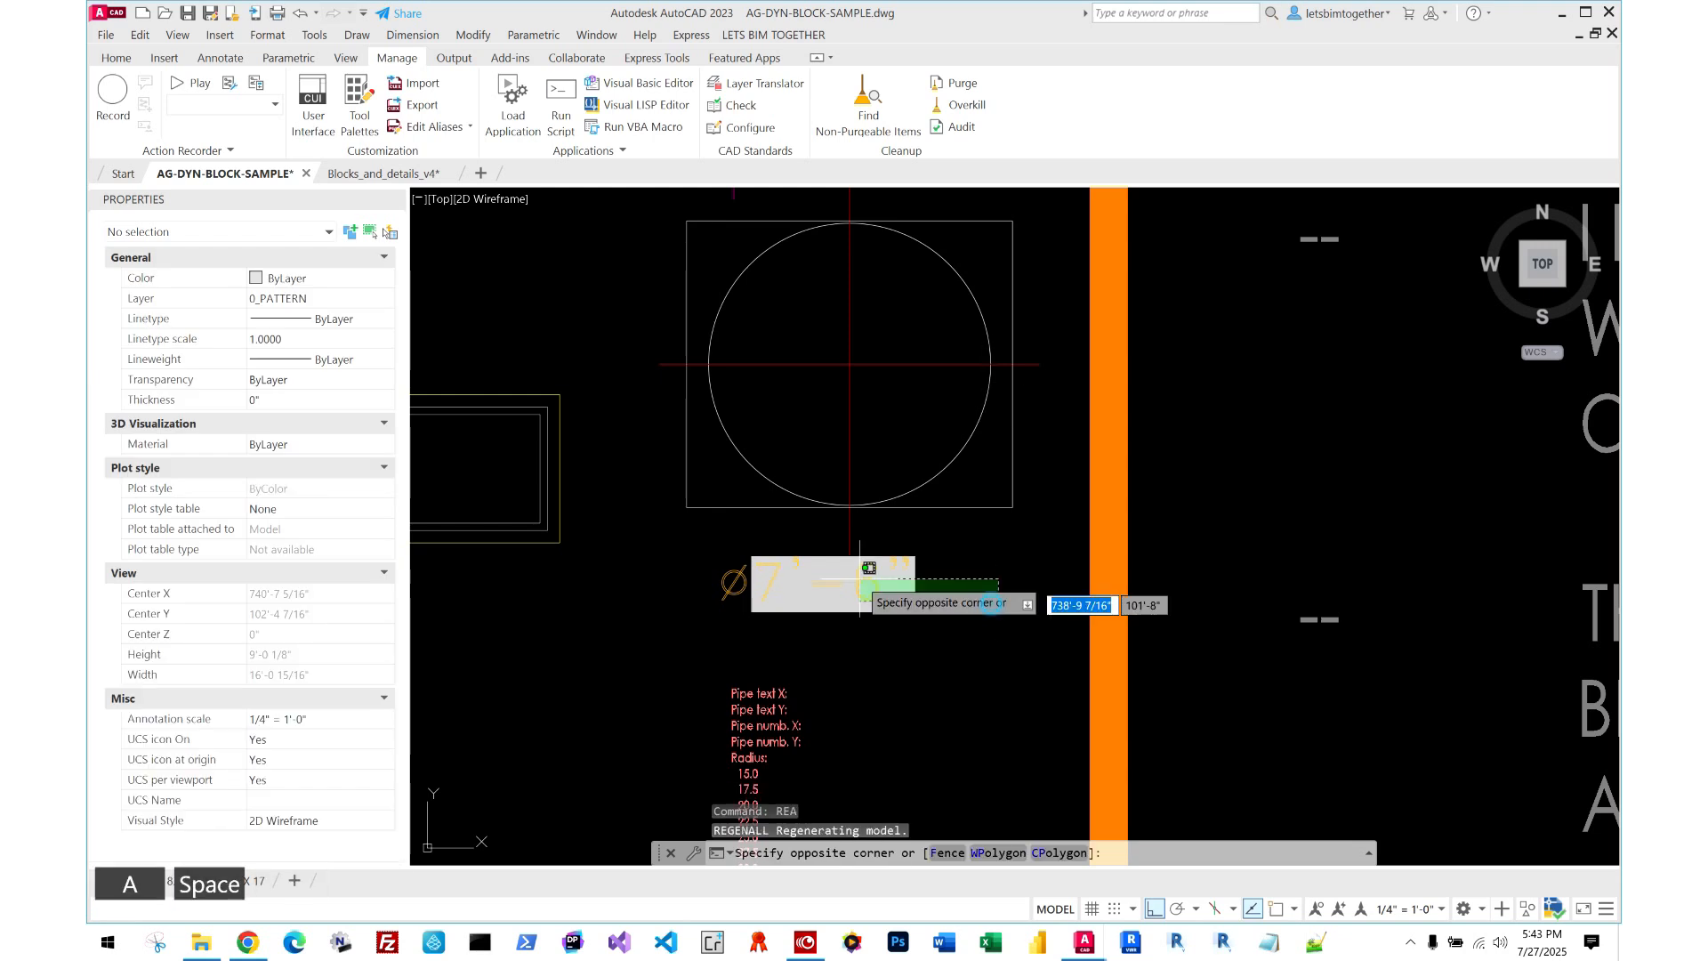
click(860, 579)
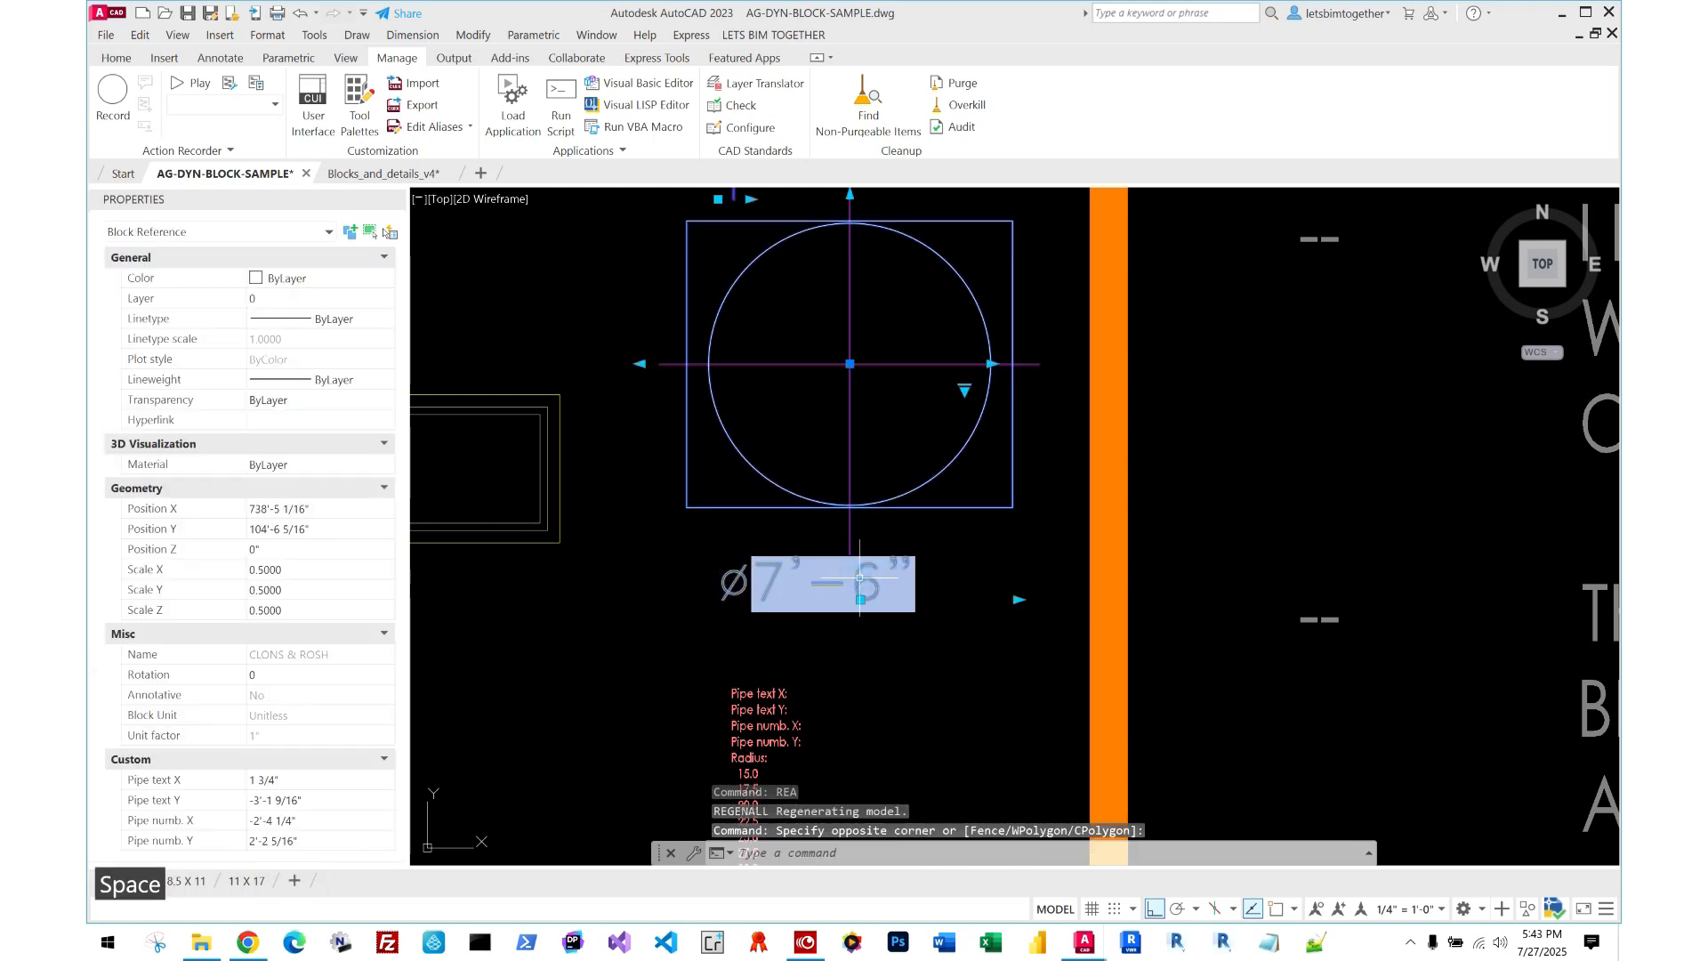
- Stretch the rectangle around the pile circle wider and taller, and clear the selection
click(643, 364)
click(552, 365)
middle_drag(869, 193, 840, 263)
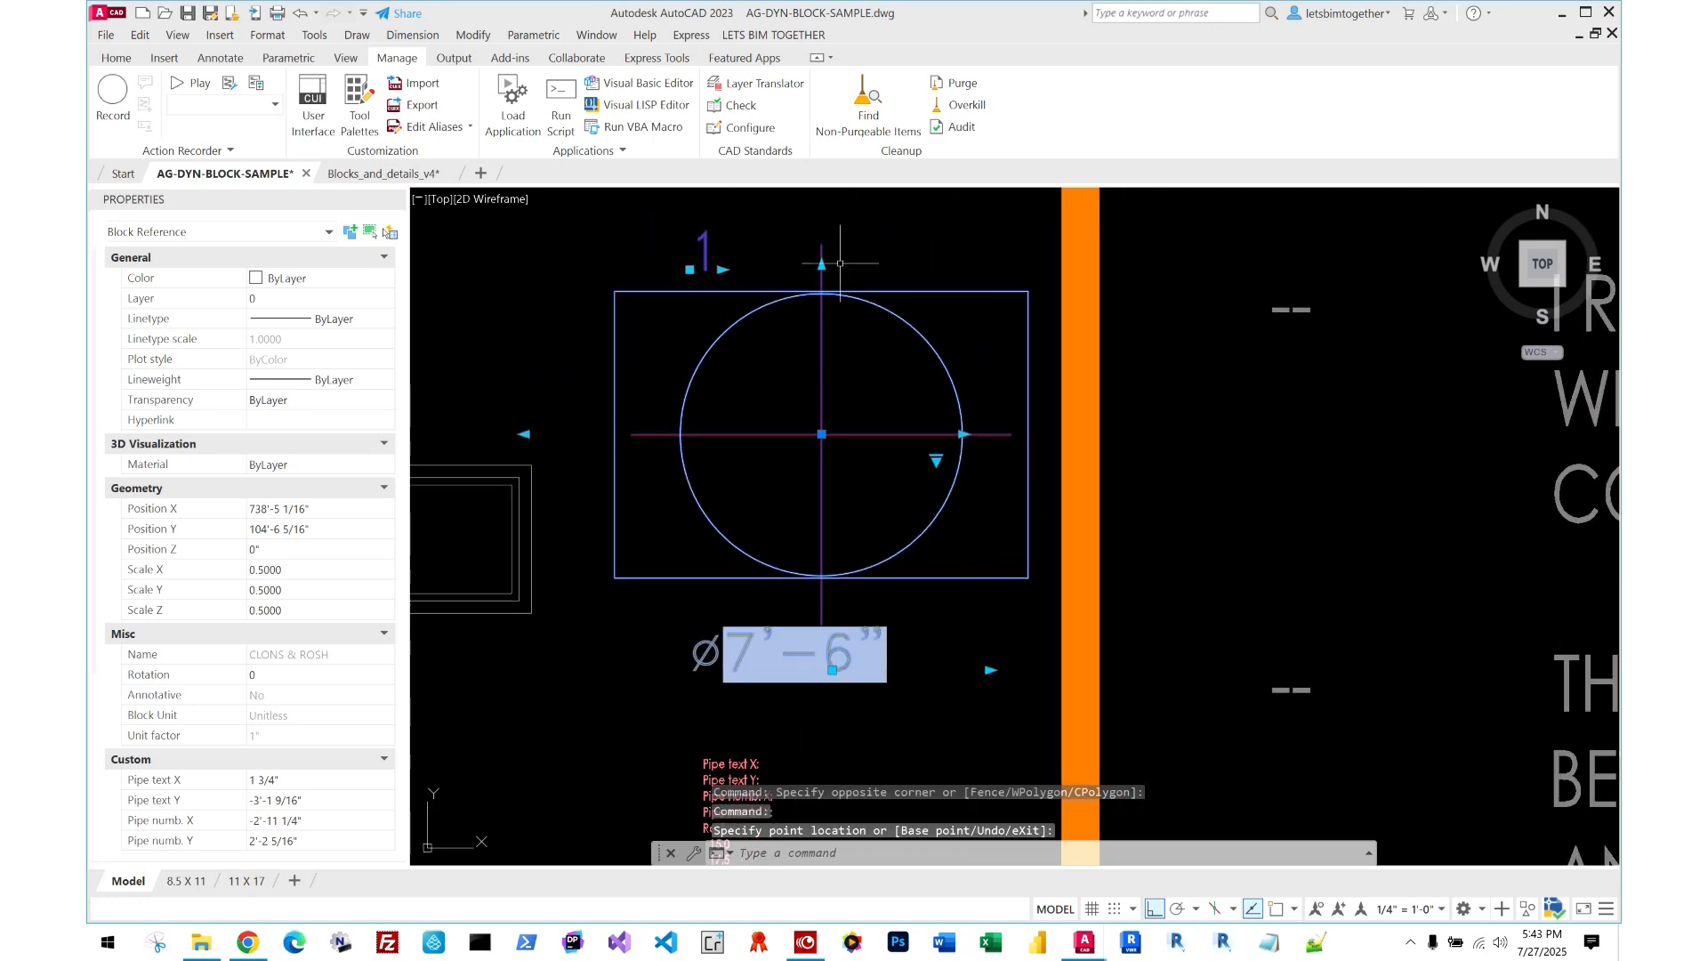
key(Escape)
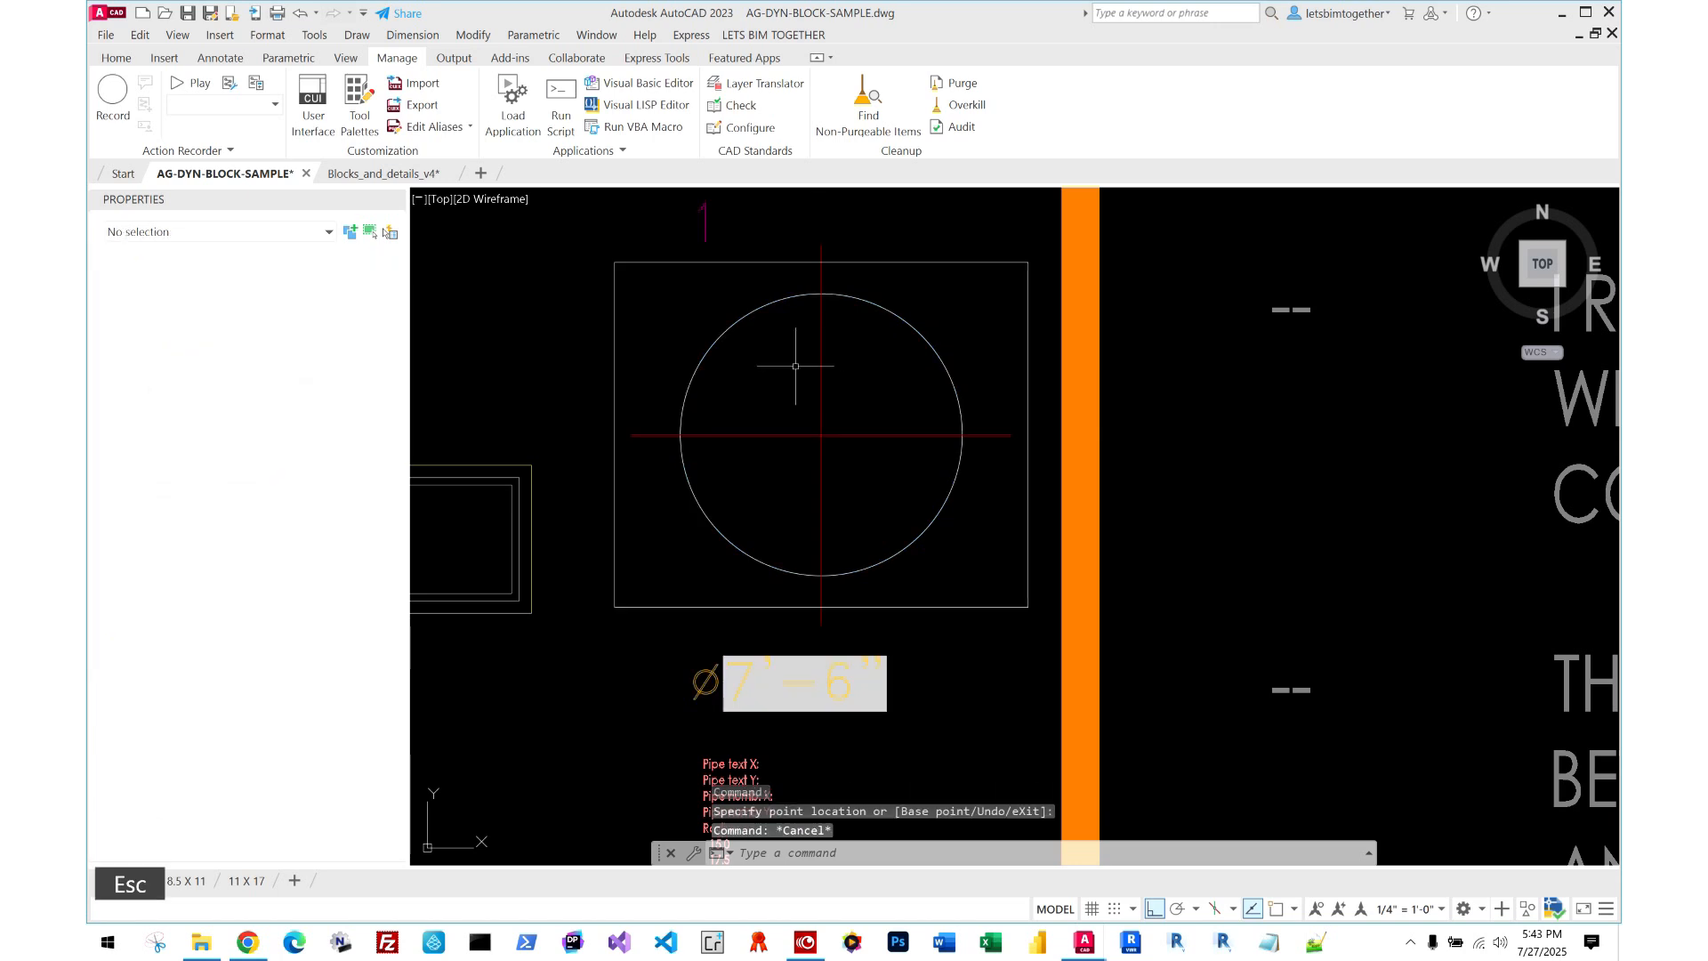
- Change the pile block's number attribute to 2 and clear the selection
click(712, 215)
click(700, 211)
middle_drag(712, 289, 687, 364)
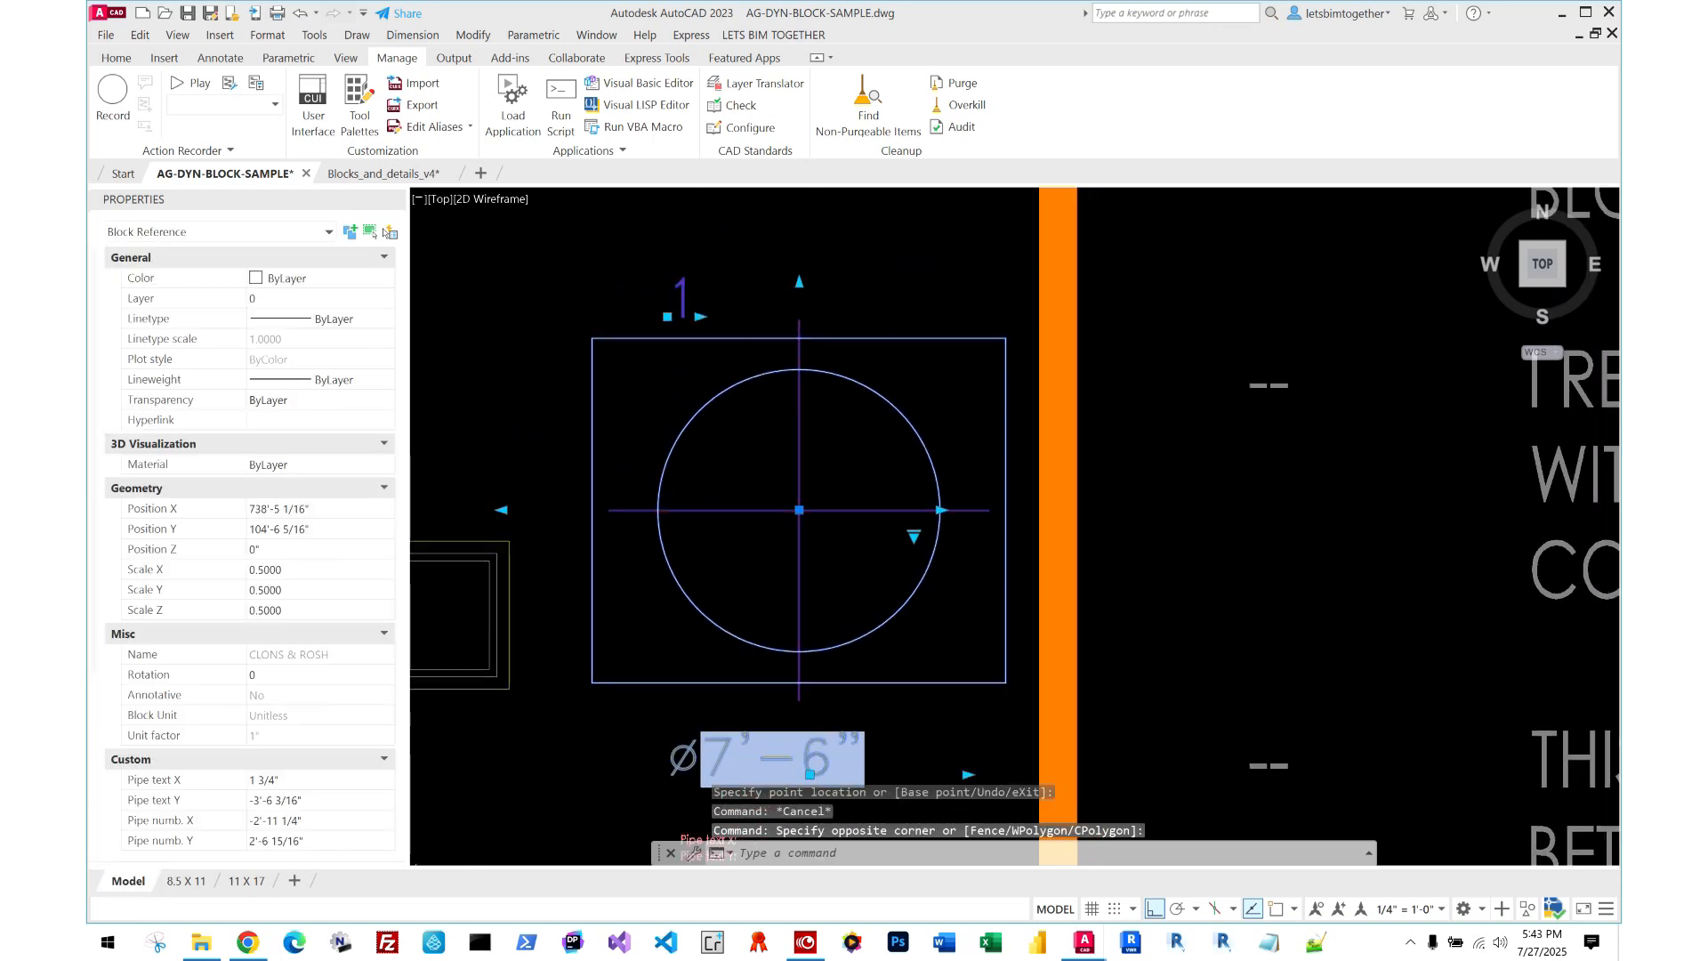
scroll(688, 364, down, 2)
scroll(688, 364, down, 2)
scroll(694, 321, up, 4)
double_click(670, 351)
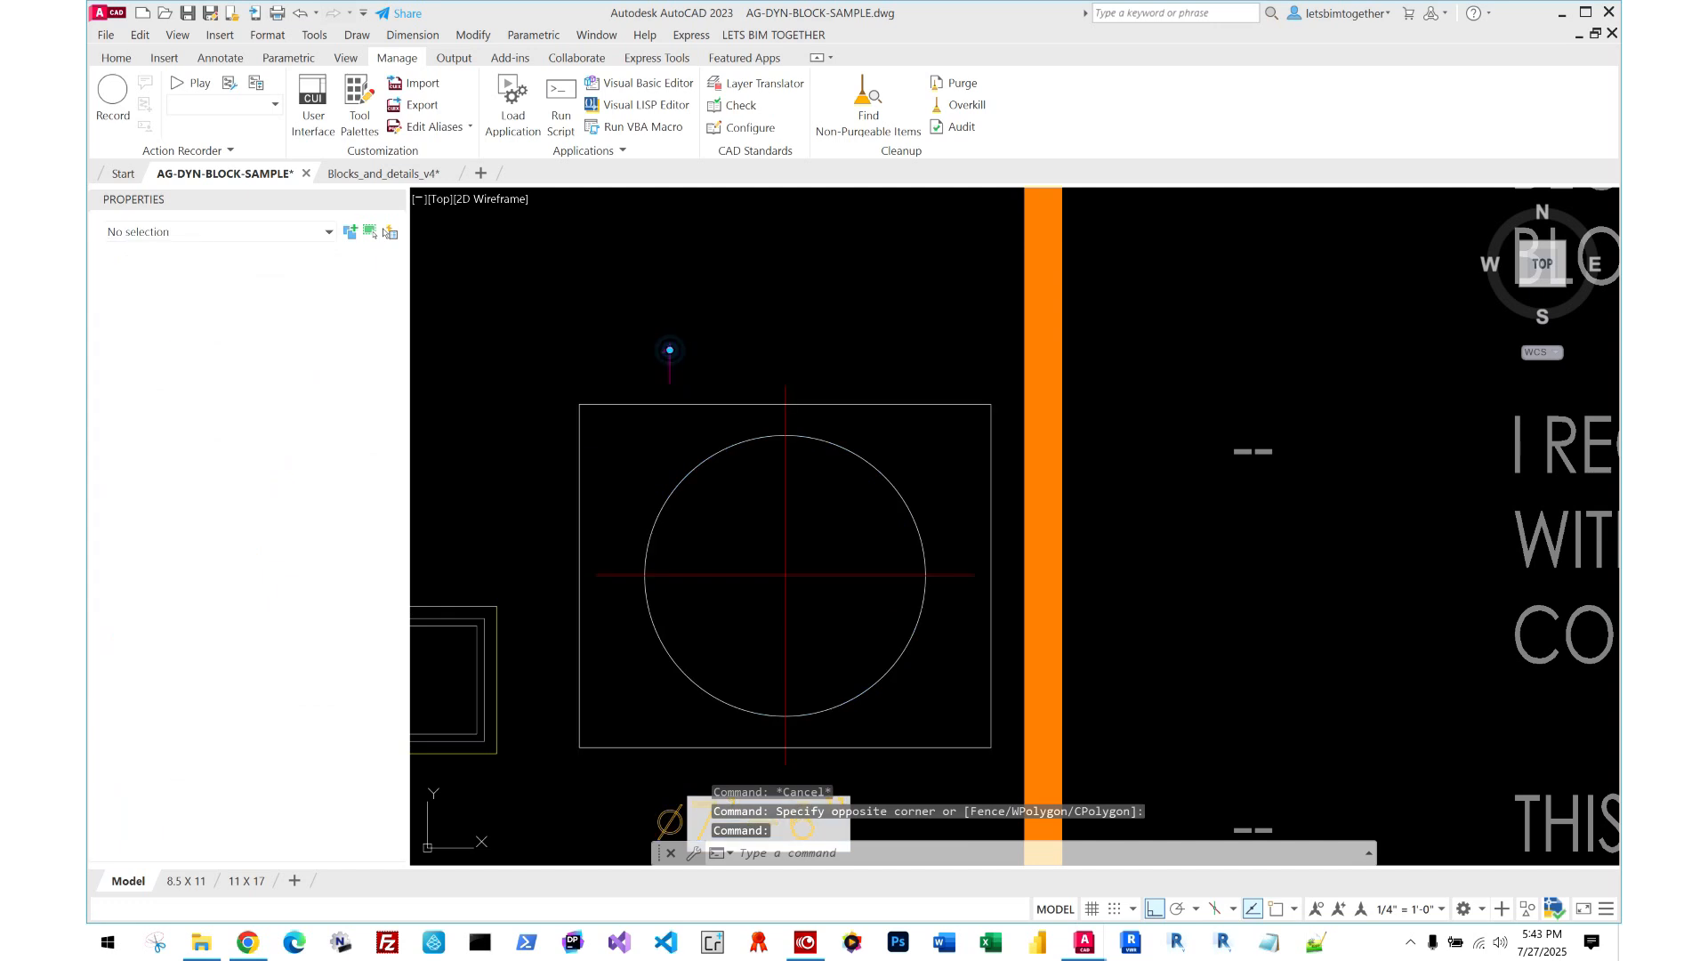
text(2)
click(1204, 622)
key(Escape)
scroll(815, 392, down, 2)
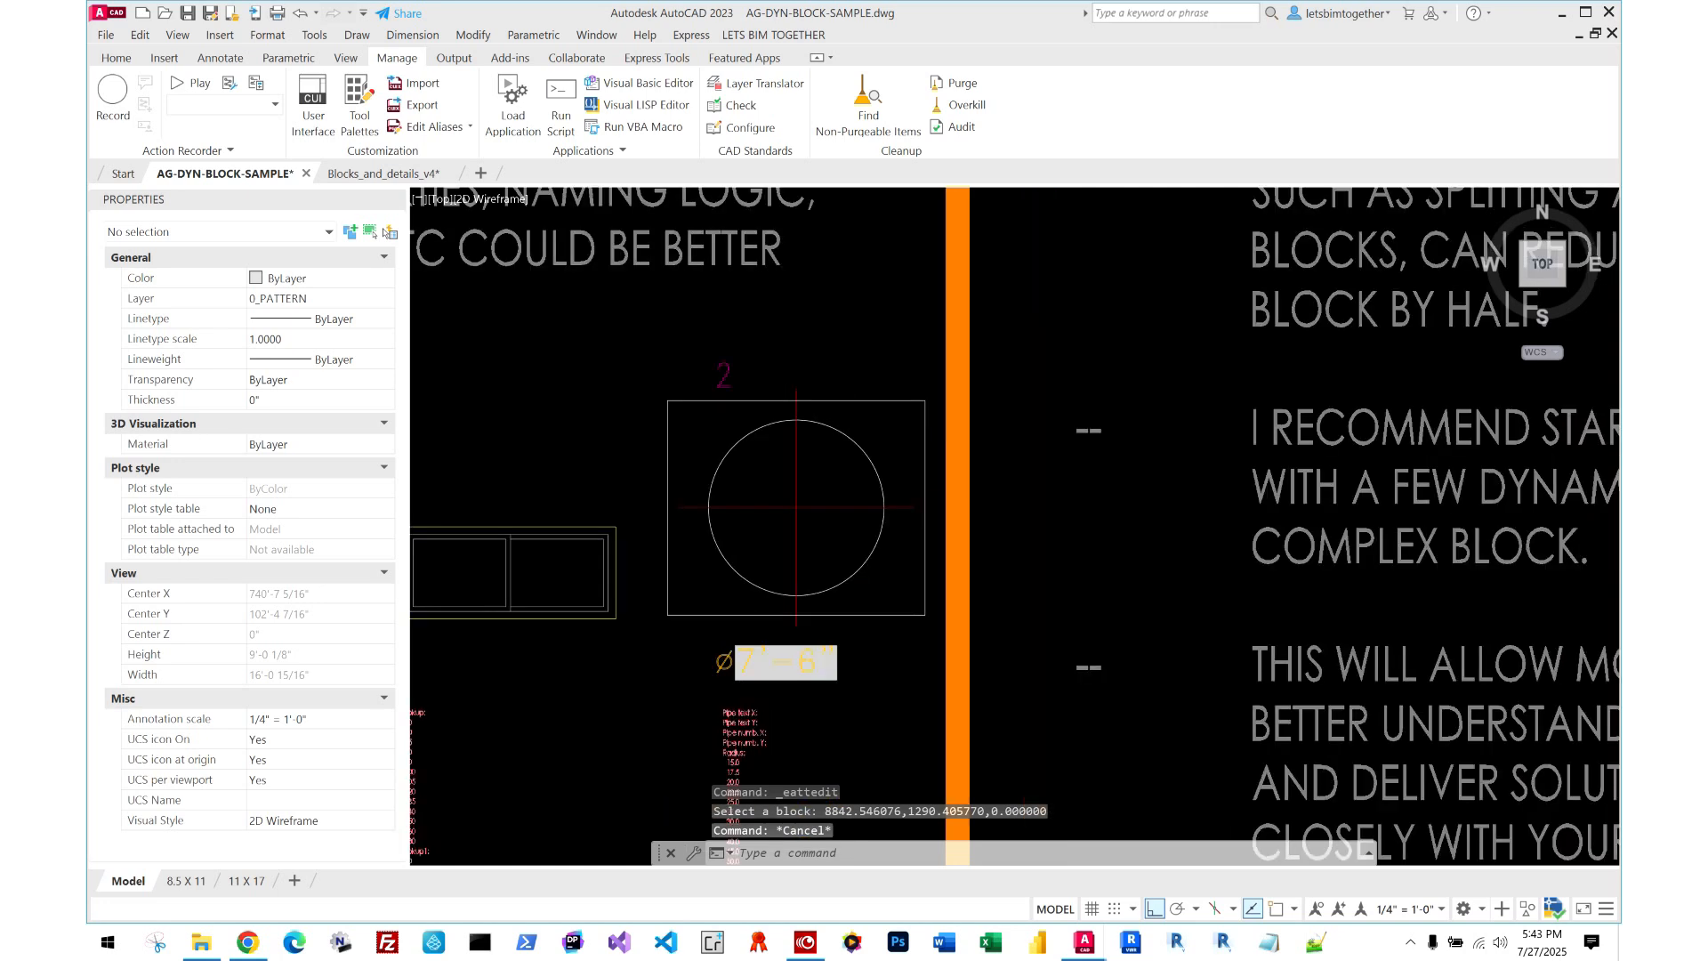
- Regenerate the whole drawing to refresh the pile block's diameter label
scroll(814, 392, down, 2)
scroll(778, 531, up, 4)
key(Escape)
click(911, 492)
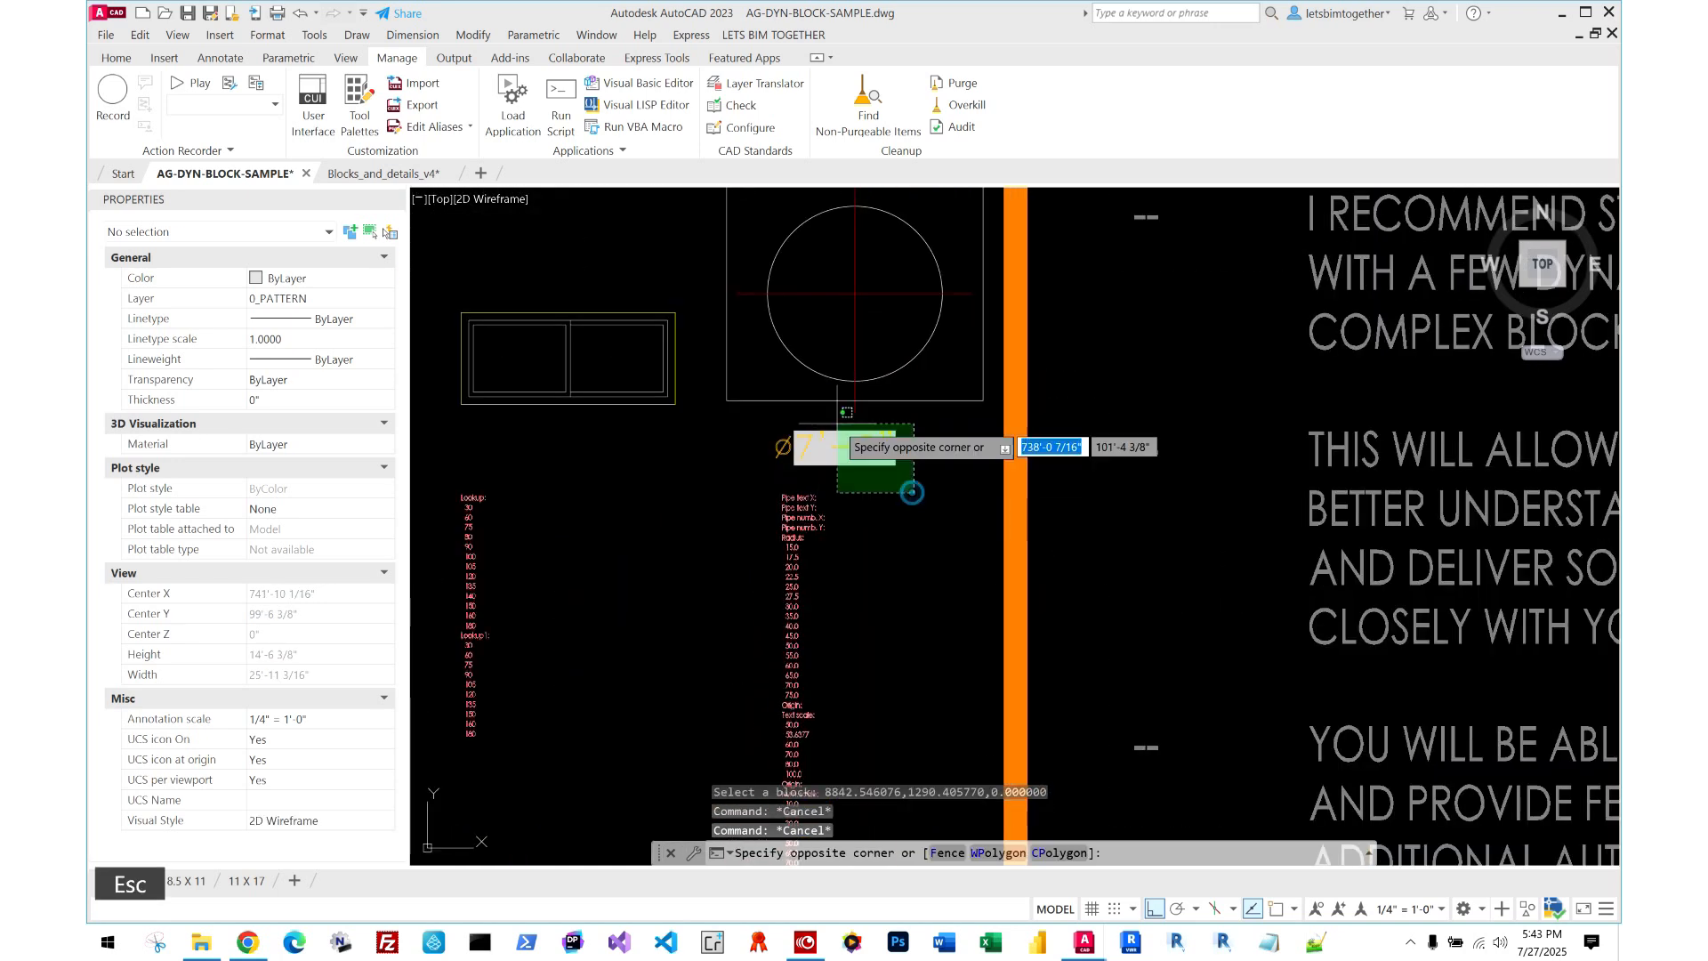
click(836, 422)
scroll(842, 472, up, 4)
key(Escape)
text(rea)
scroll(934, 507, down, 2)
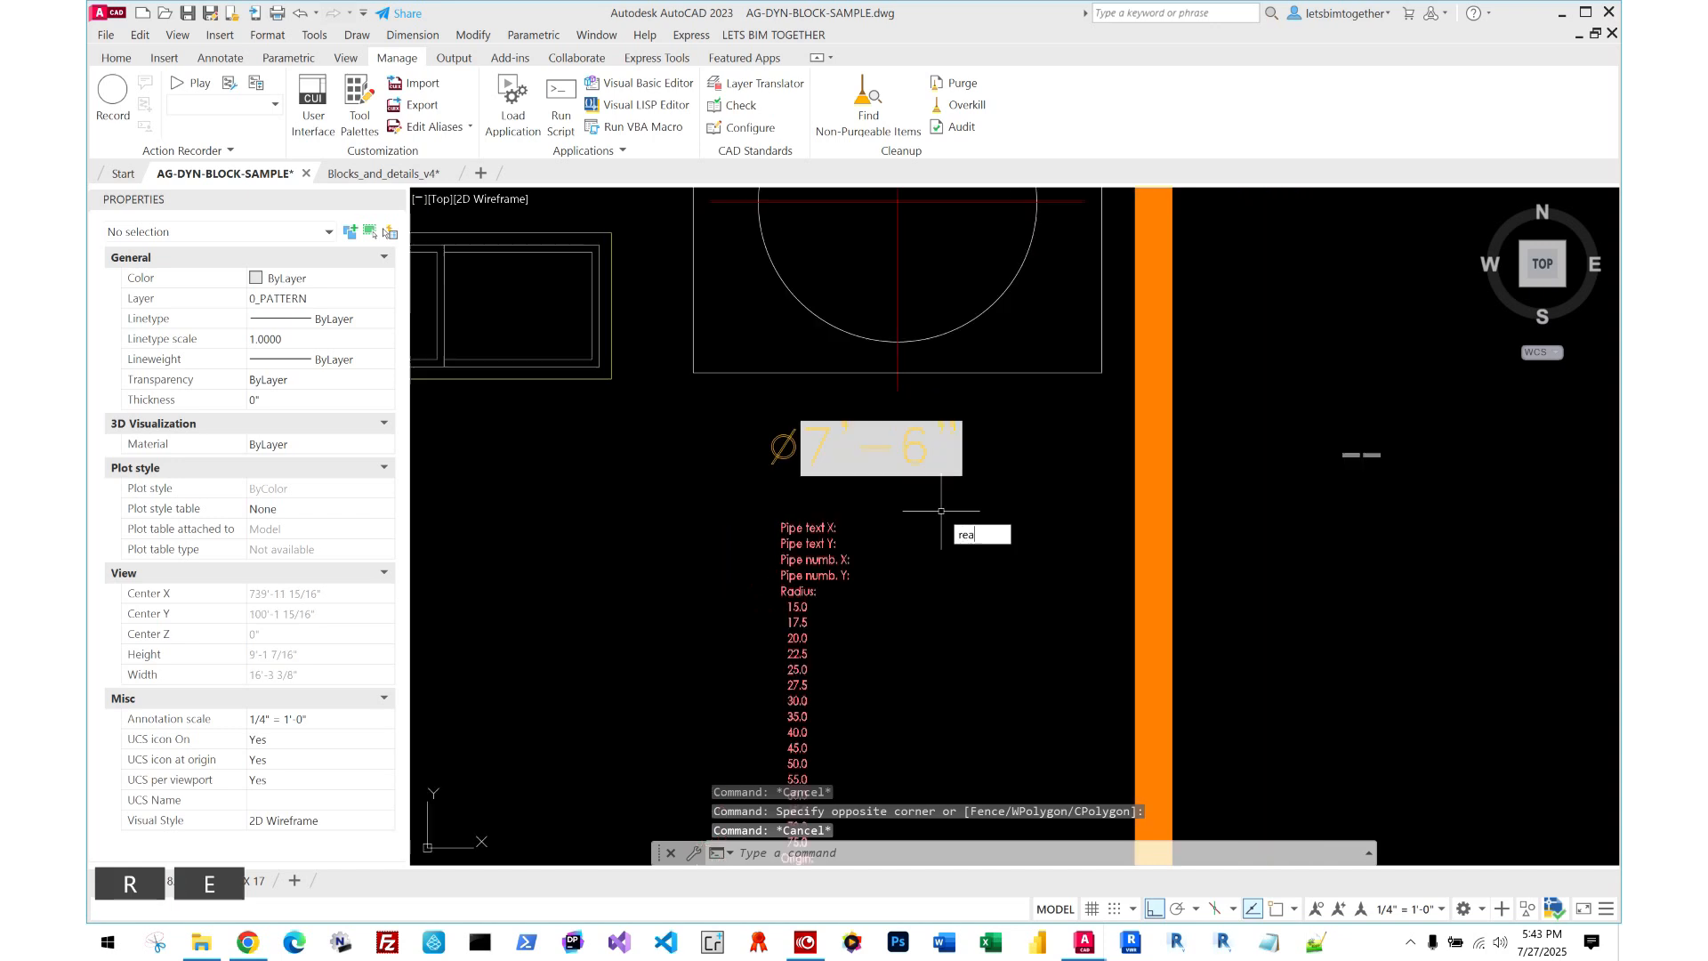
key(space)
- Shrink the pile block's circle to a diameter of 3'-9" and regenerate the drawing to update its label
click(992, 504)
click(949, 395)
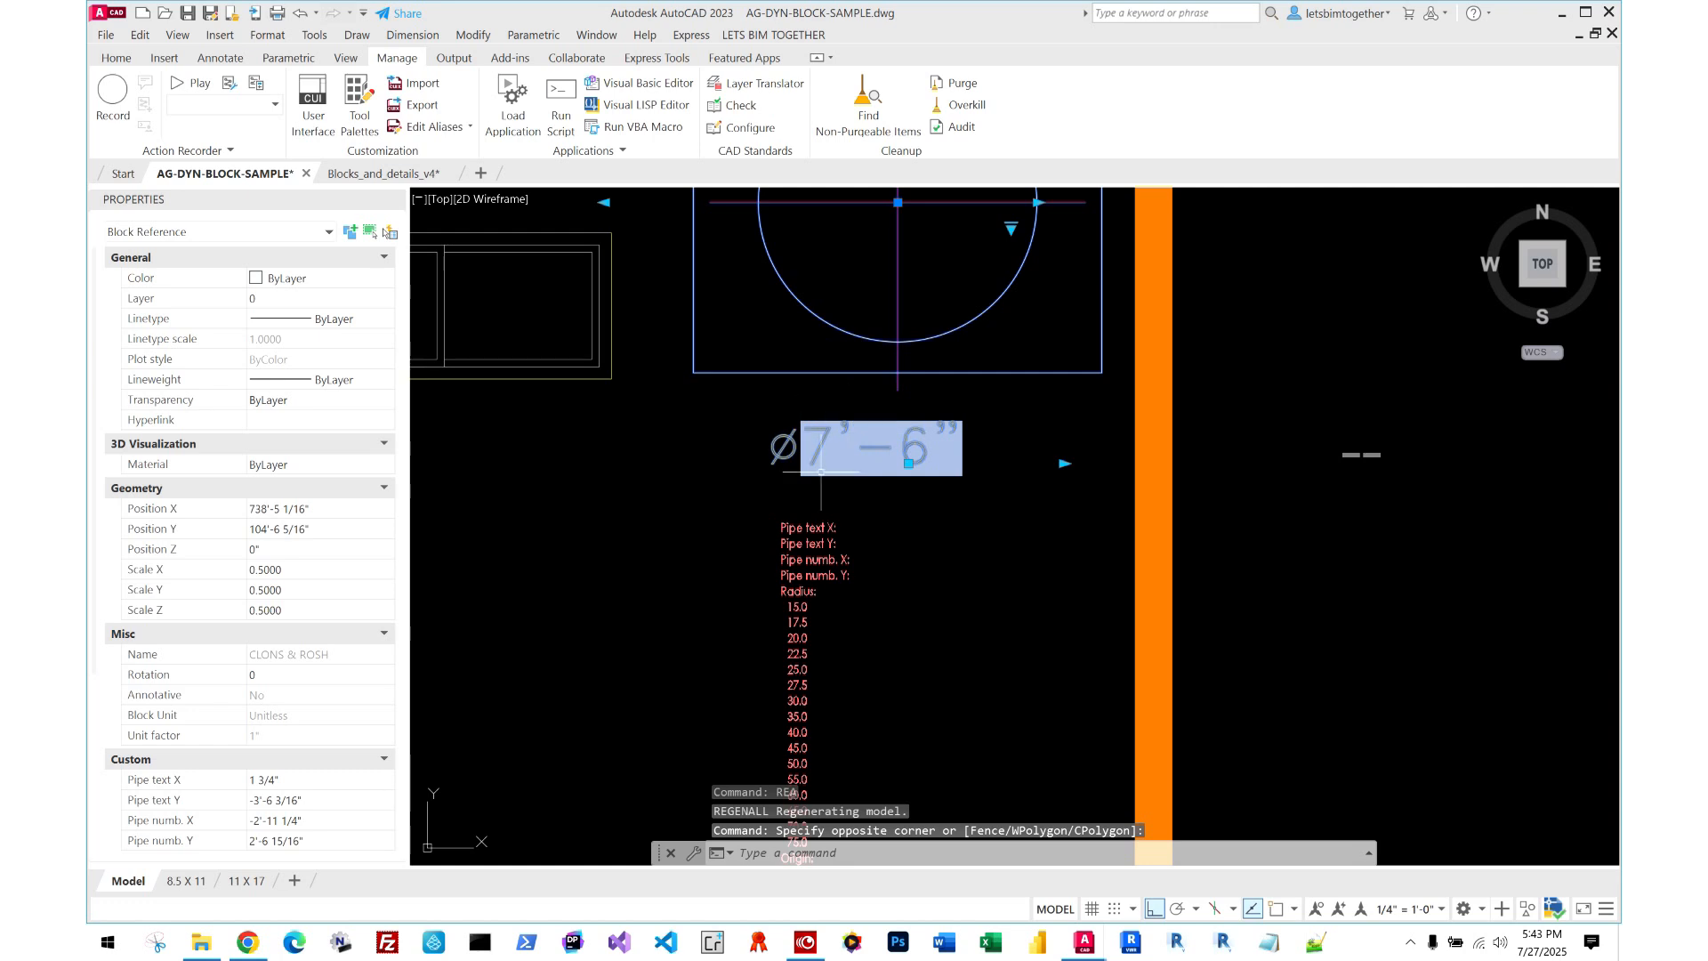
click(1037, 203)
click(976, 211)
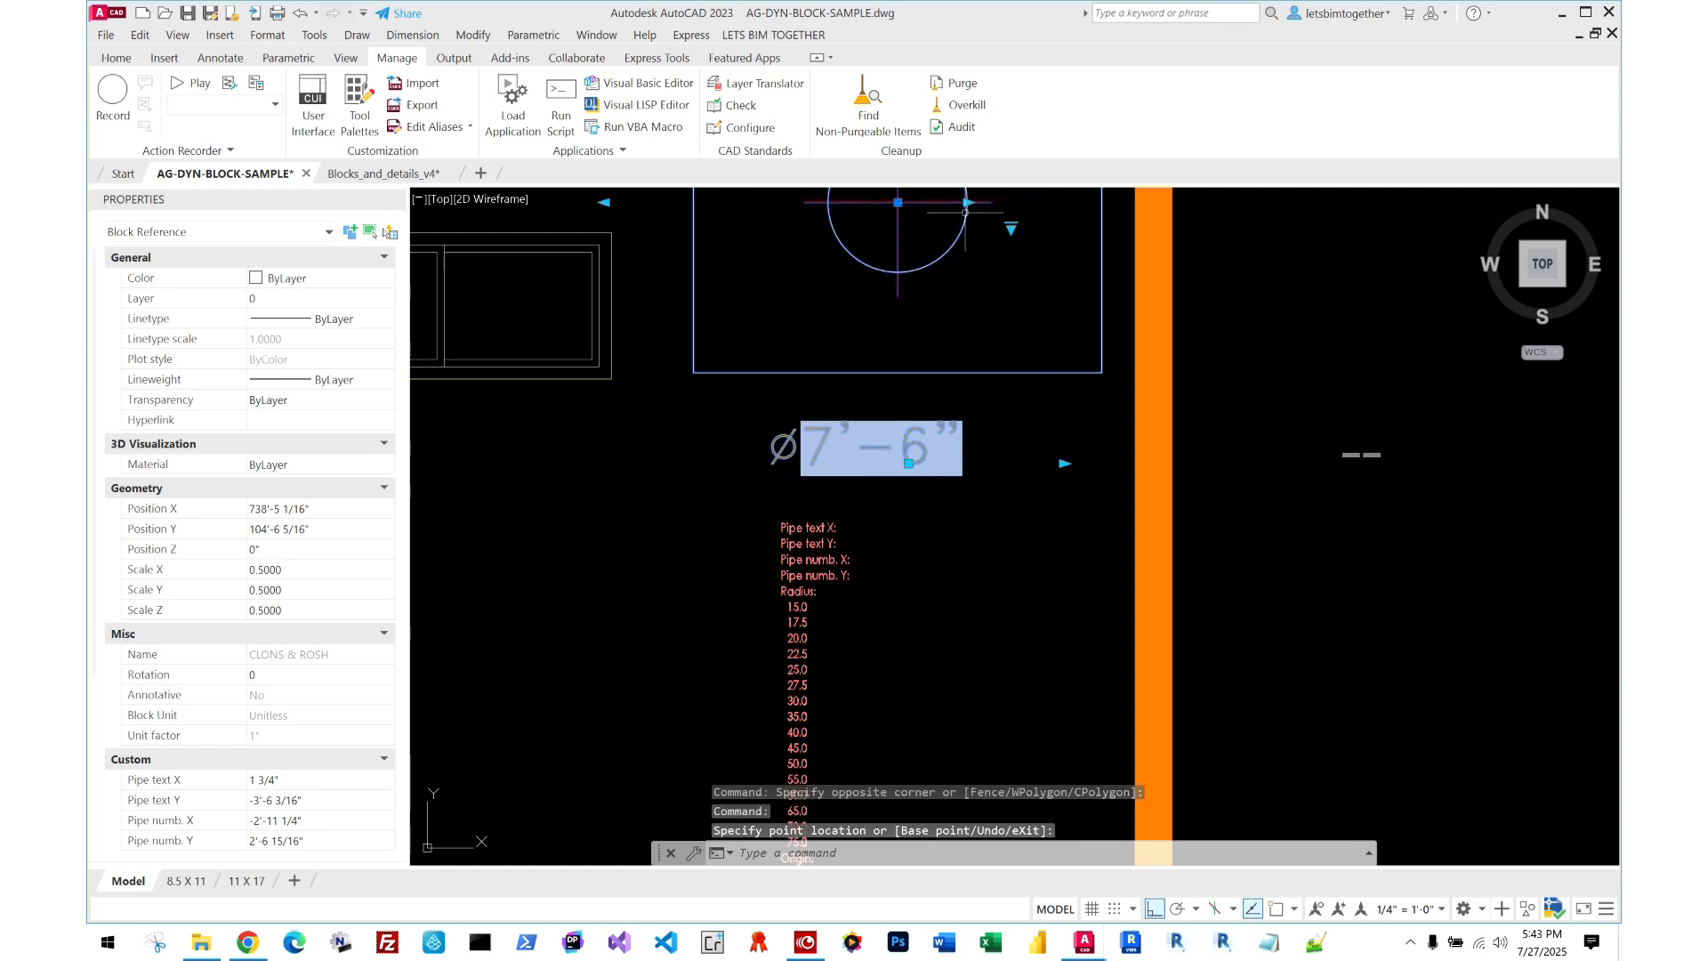
key(Escape)
text(rea)
key(space)
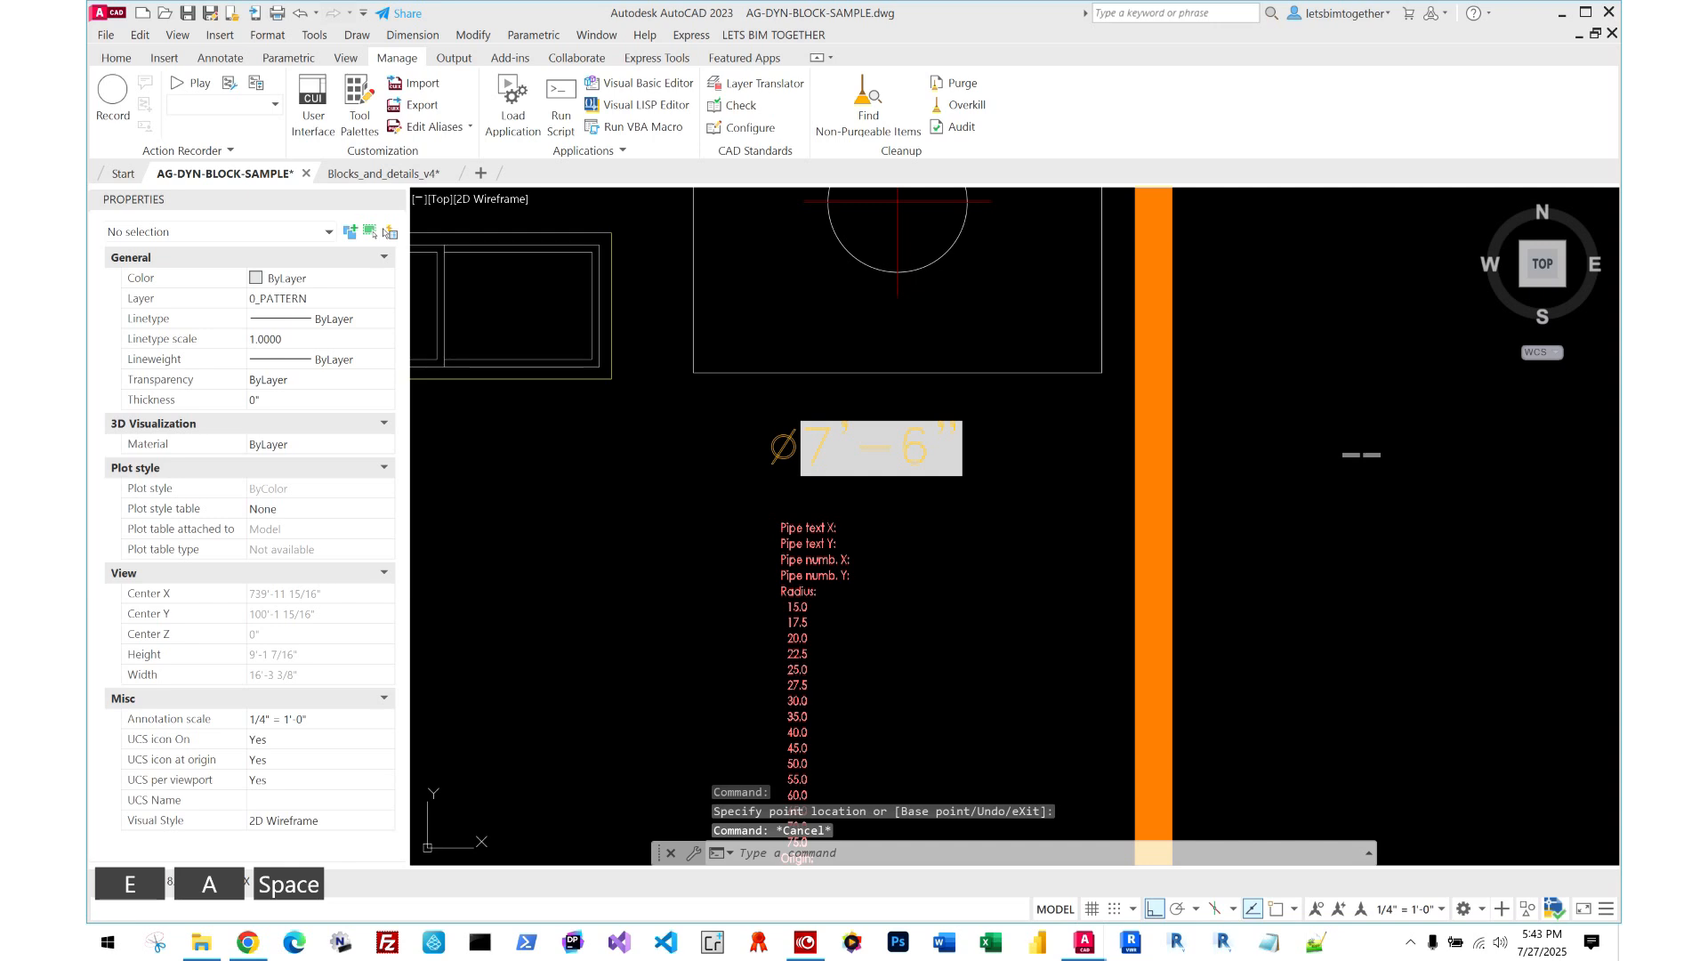
middle_drag(817, 427, 804, 505)
key(Escape)
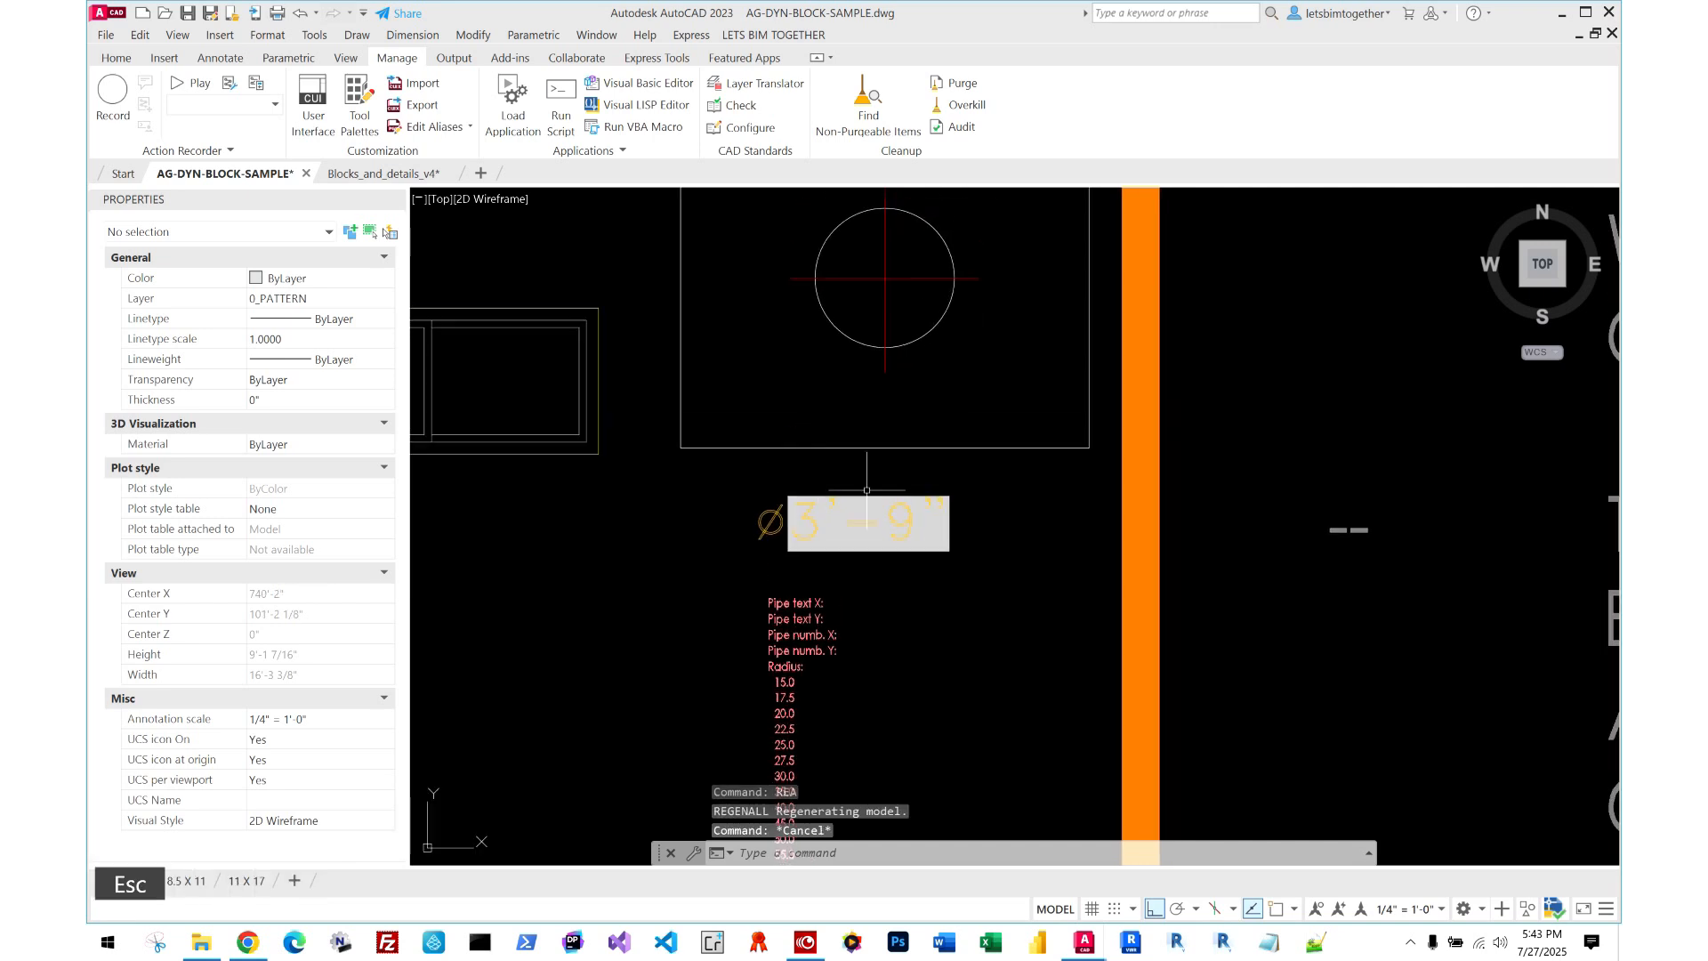
- Enlarge the pile block's circle to a diameter of 7'-6" and regenerate the drawing to update its label
click(968, 482)
click(934, 404)
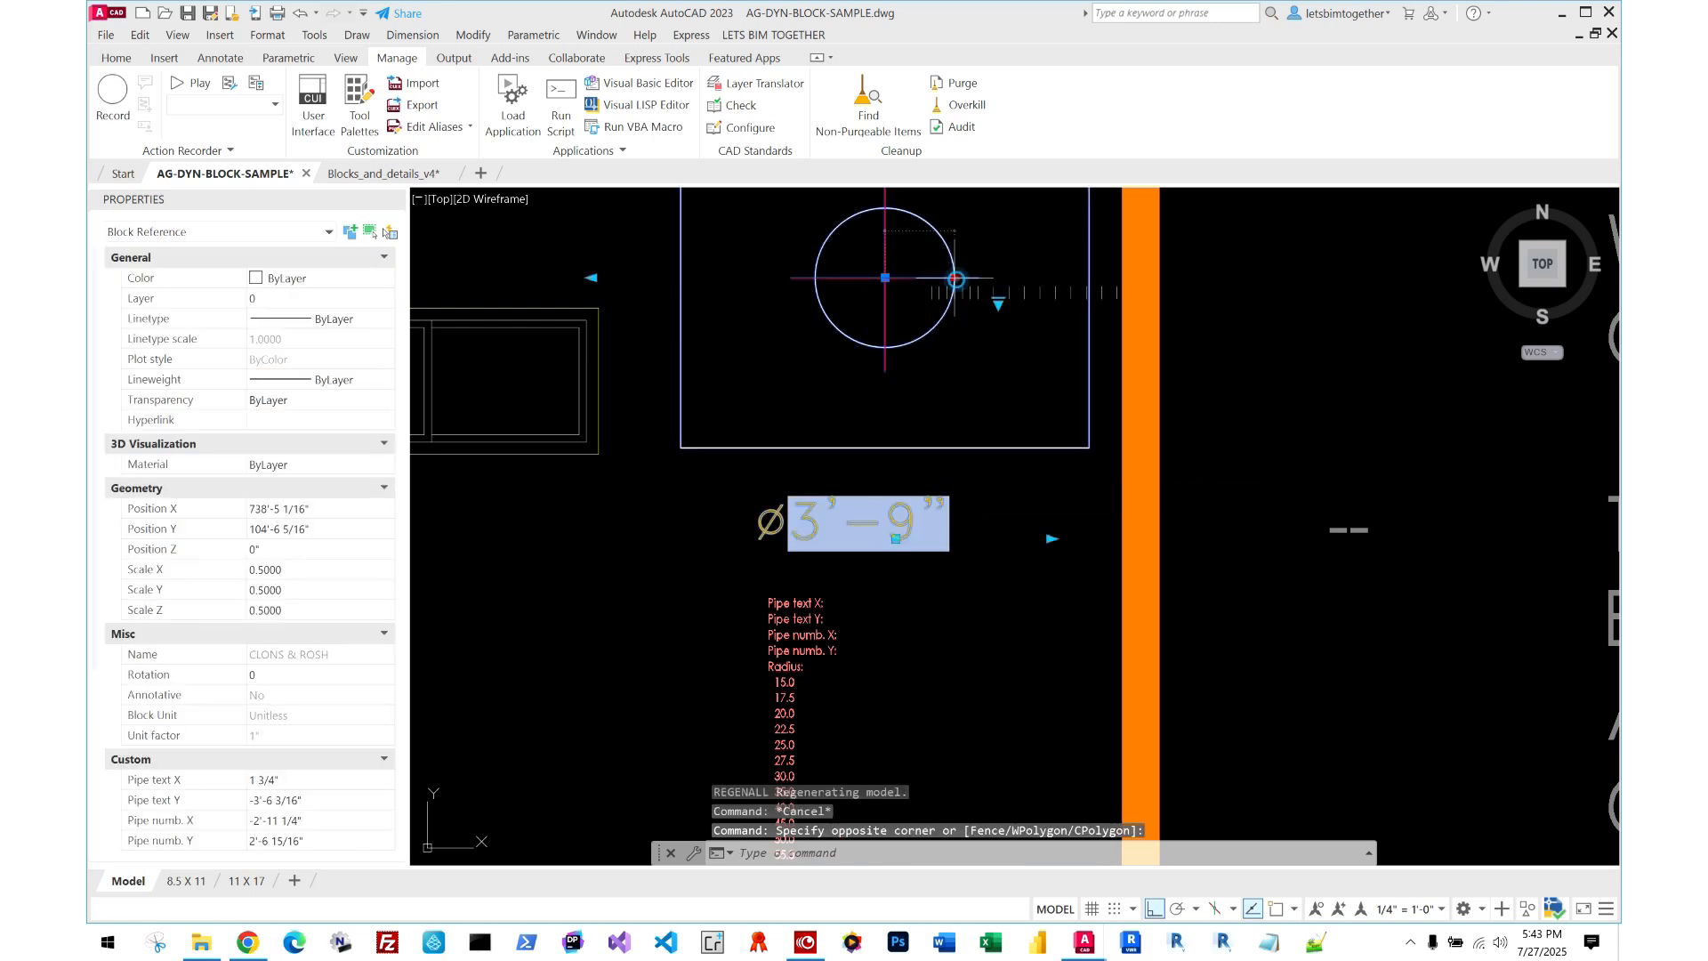
click(962, 276)
click(1015, 286)
key(Escape)
middle_drag(956, 342, 931, 377)
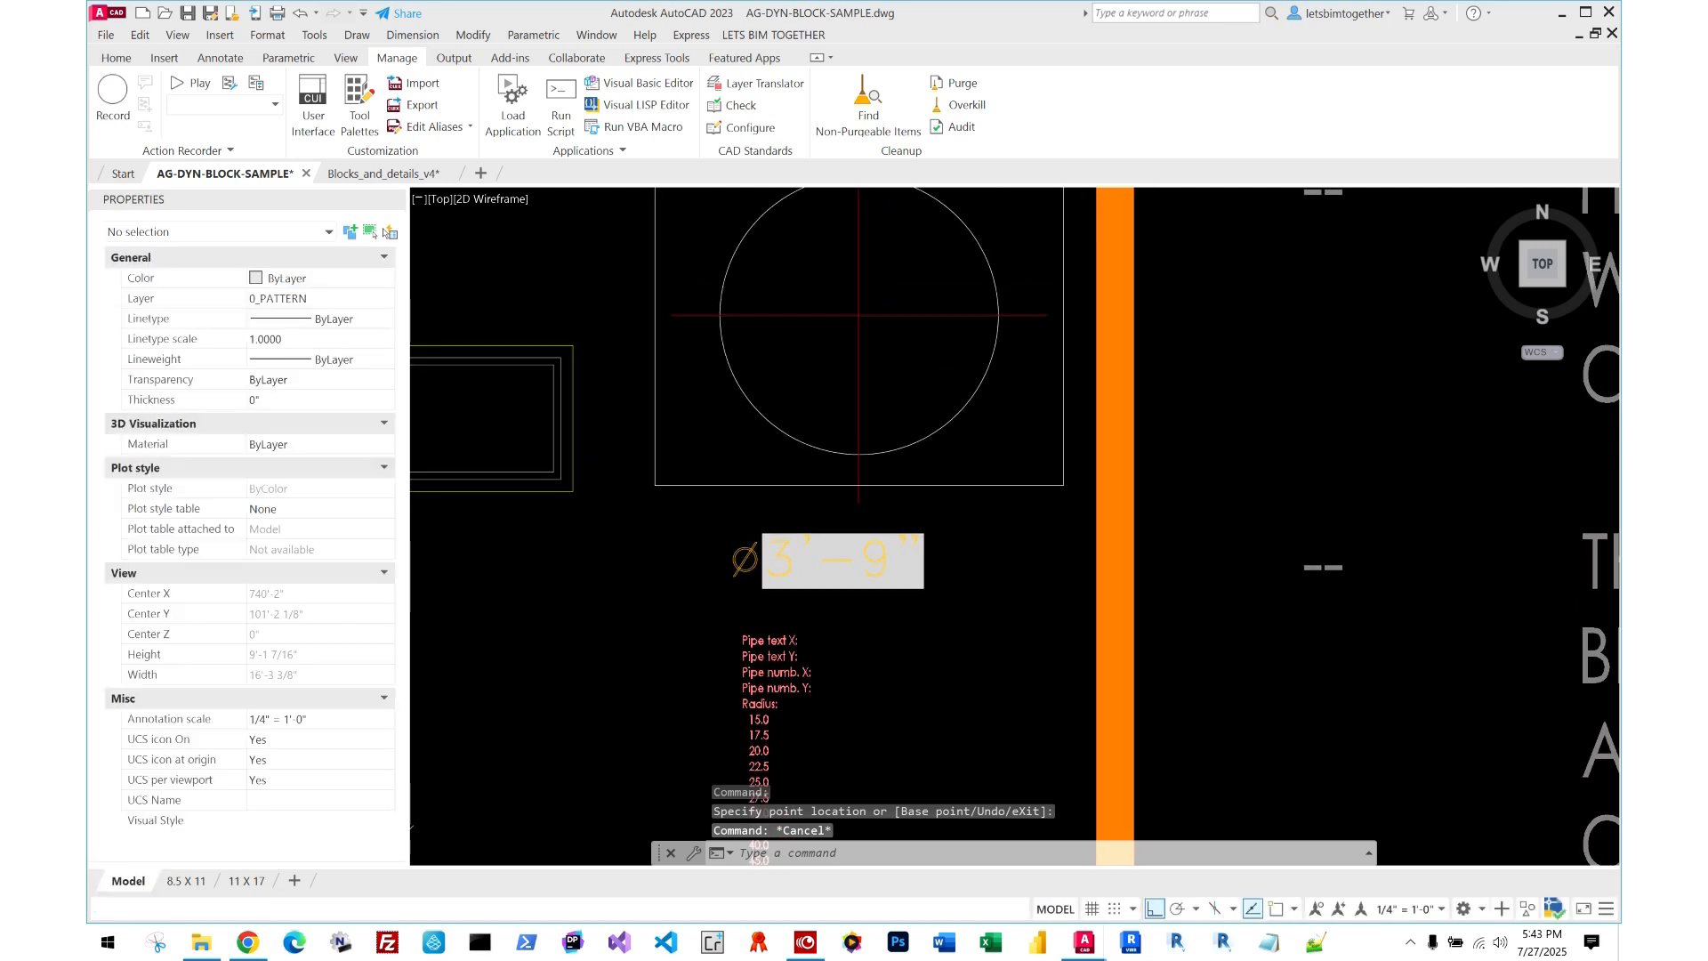
text(REA)
key(space)
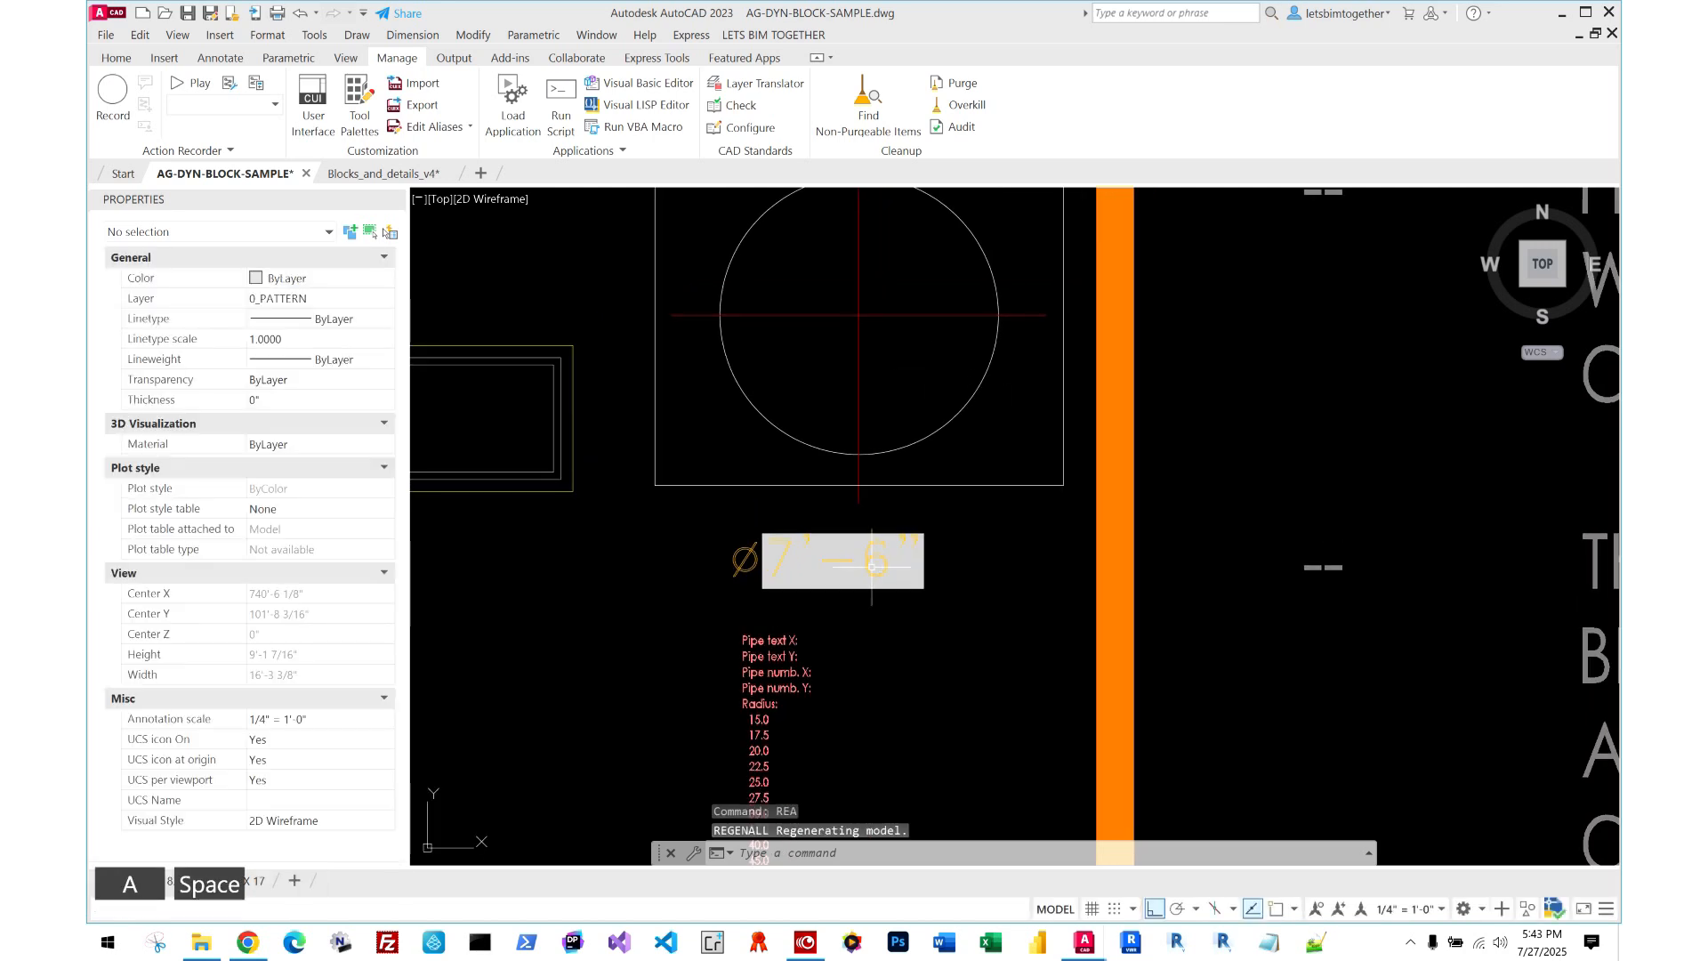
- Select the square window block with the 8'-0" and 4'-0" dimensions and display its width, height and sill dimensions
scroll(951, 510, down, 4)
middle_drag(801, 638, 912, 450)
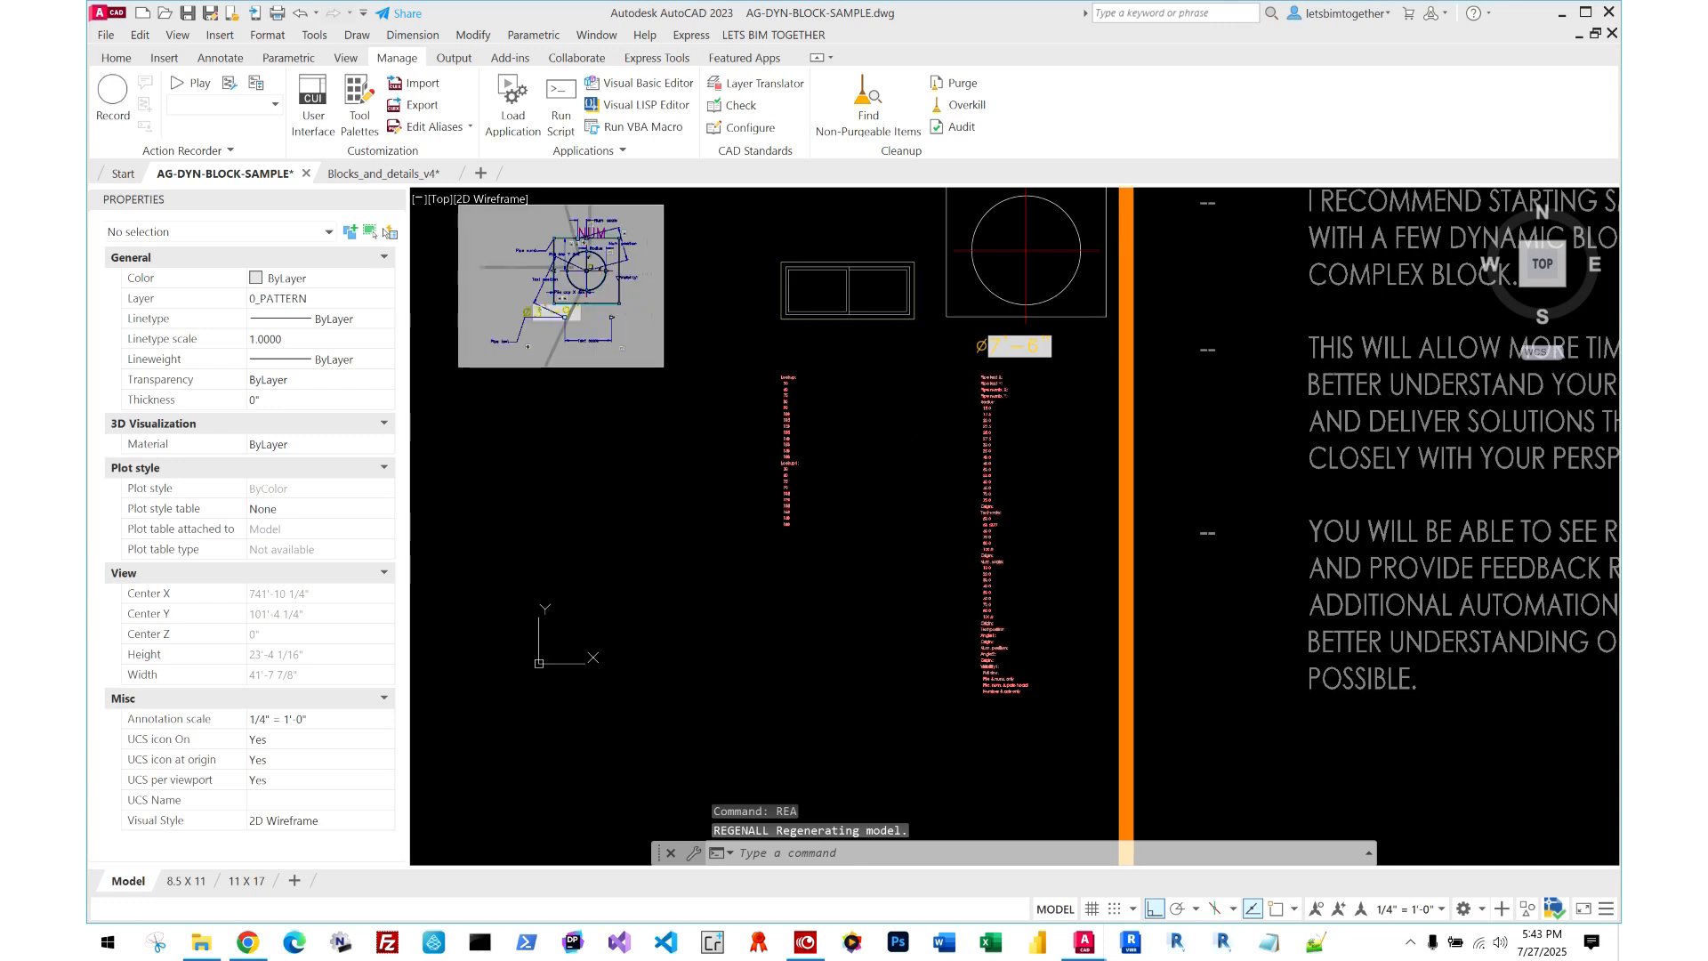
scroll(902, 457, down, 2)
middle_drag(791, 614, 829, 496)
scroll(729, 696, up, 4)
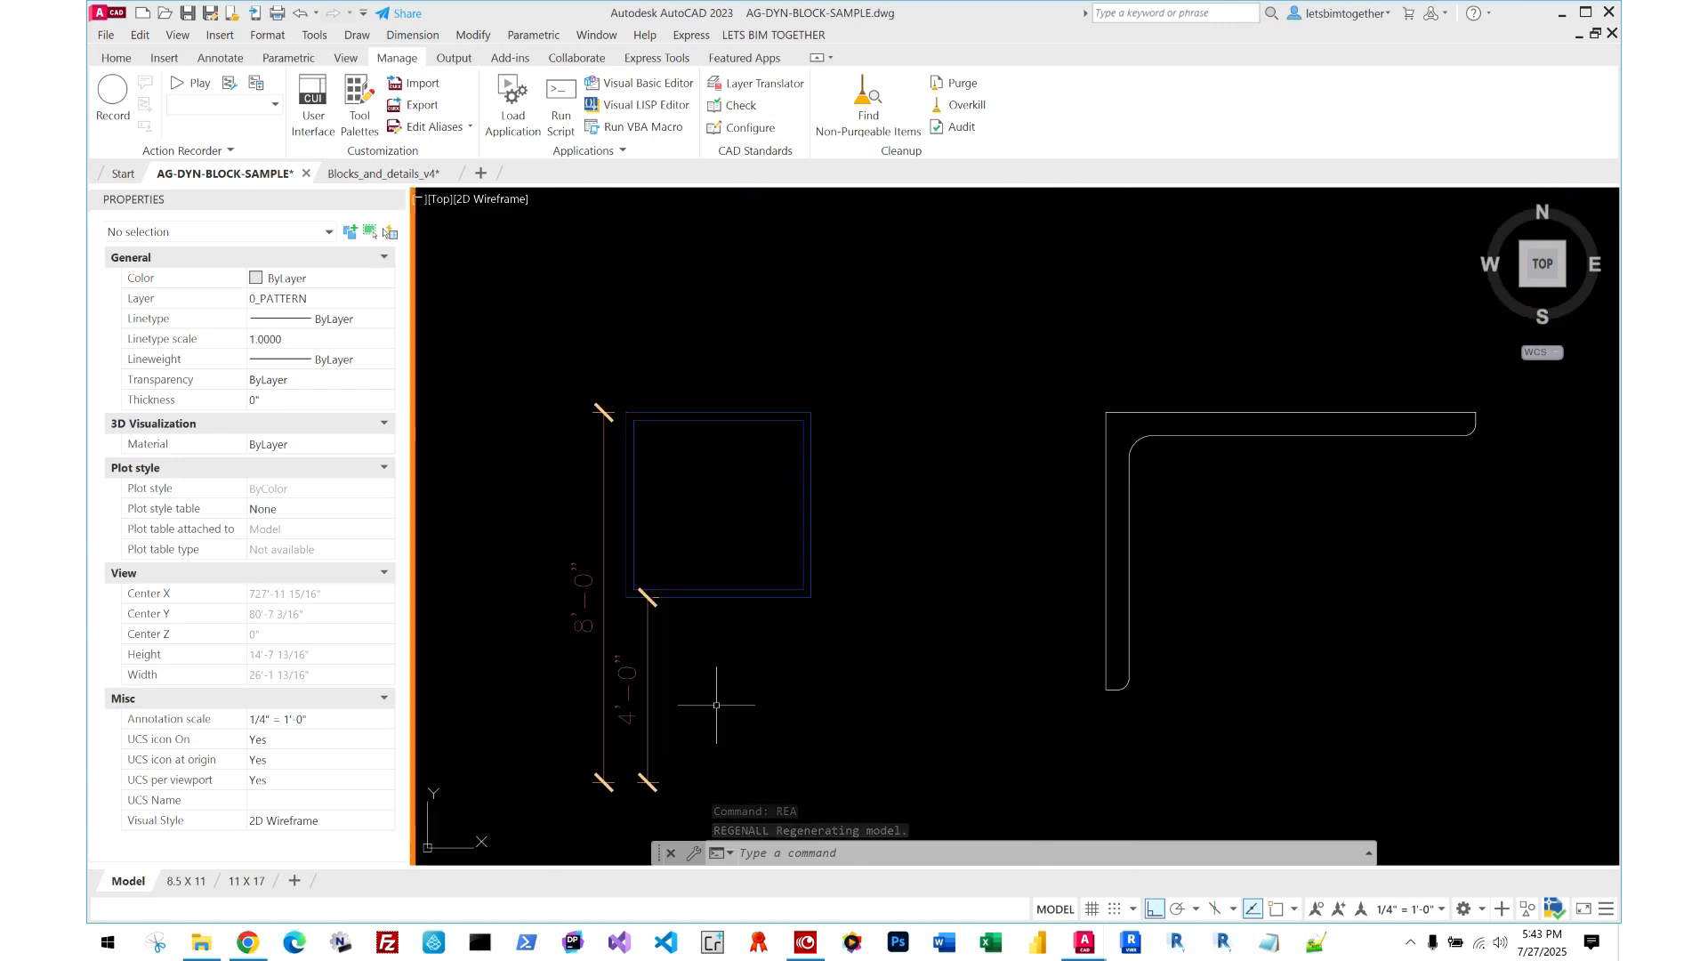
click(724, 679)
click(663, 523)
middle_drag(765, 511, 830, 454)
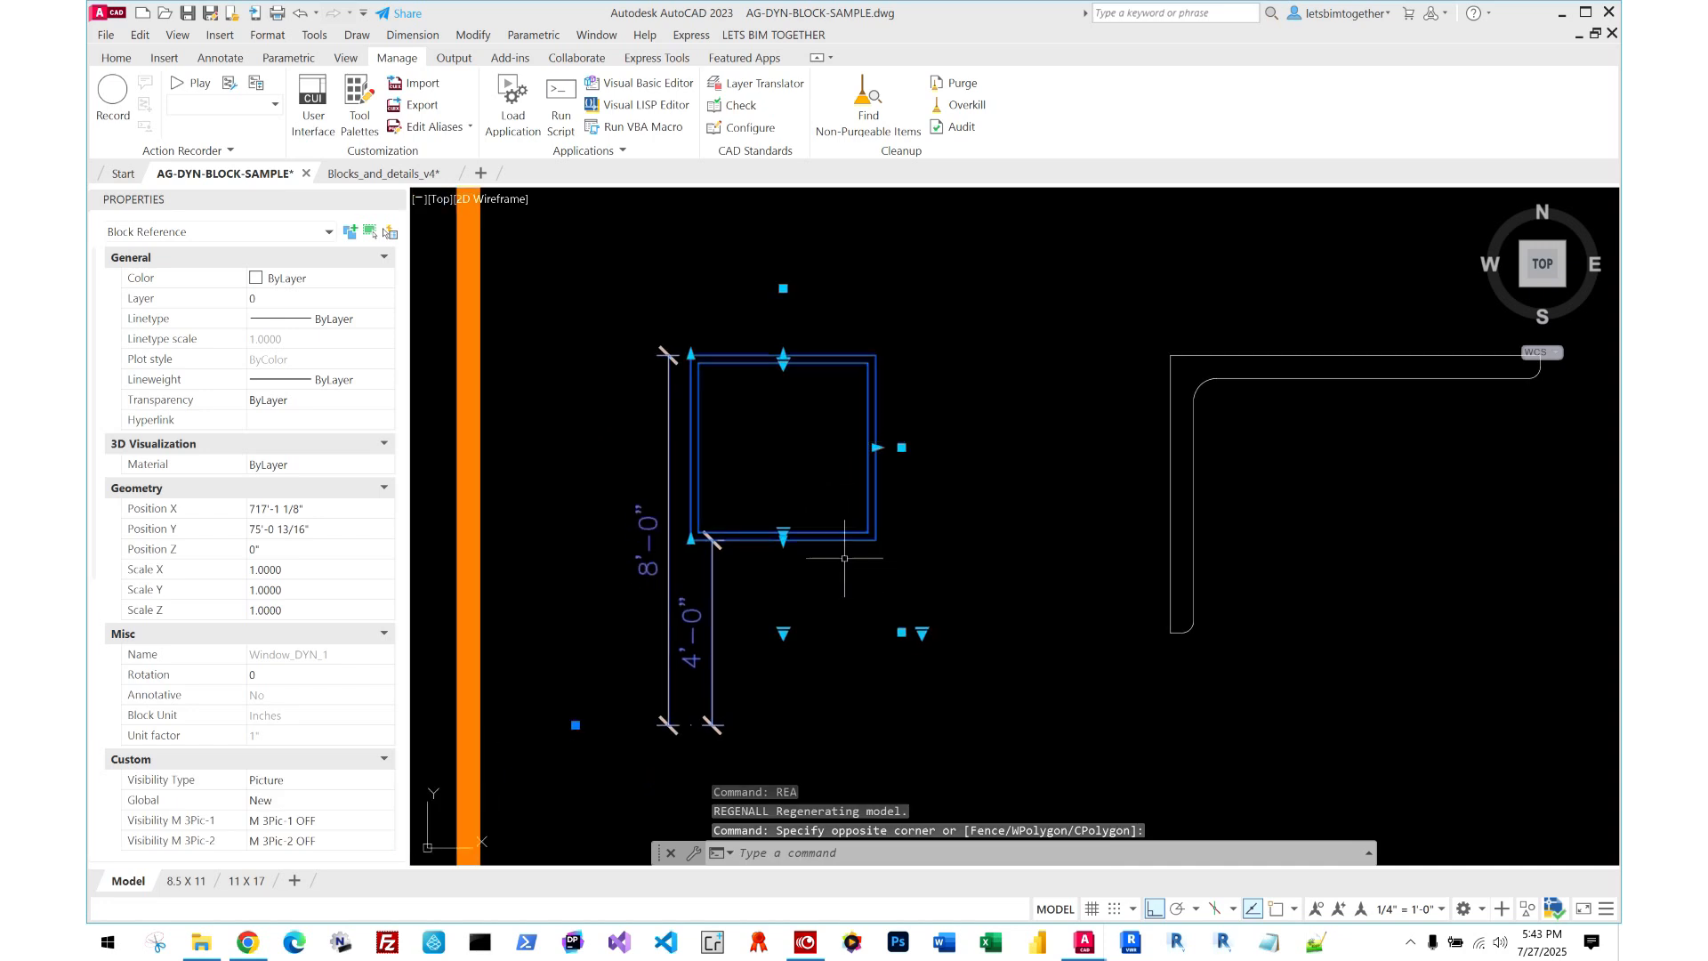
scroll(879, 628, up, 2)
scroll(940, 636, down, 2)
click(947, 637)
click(976, 649)
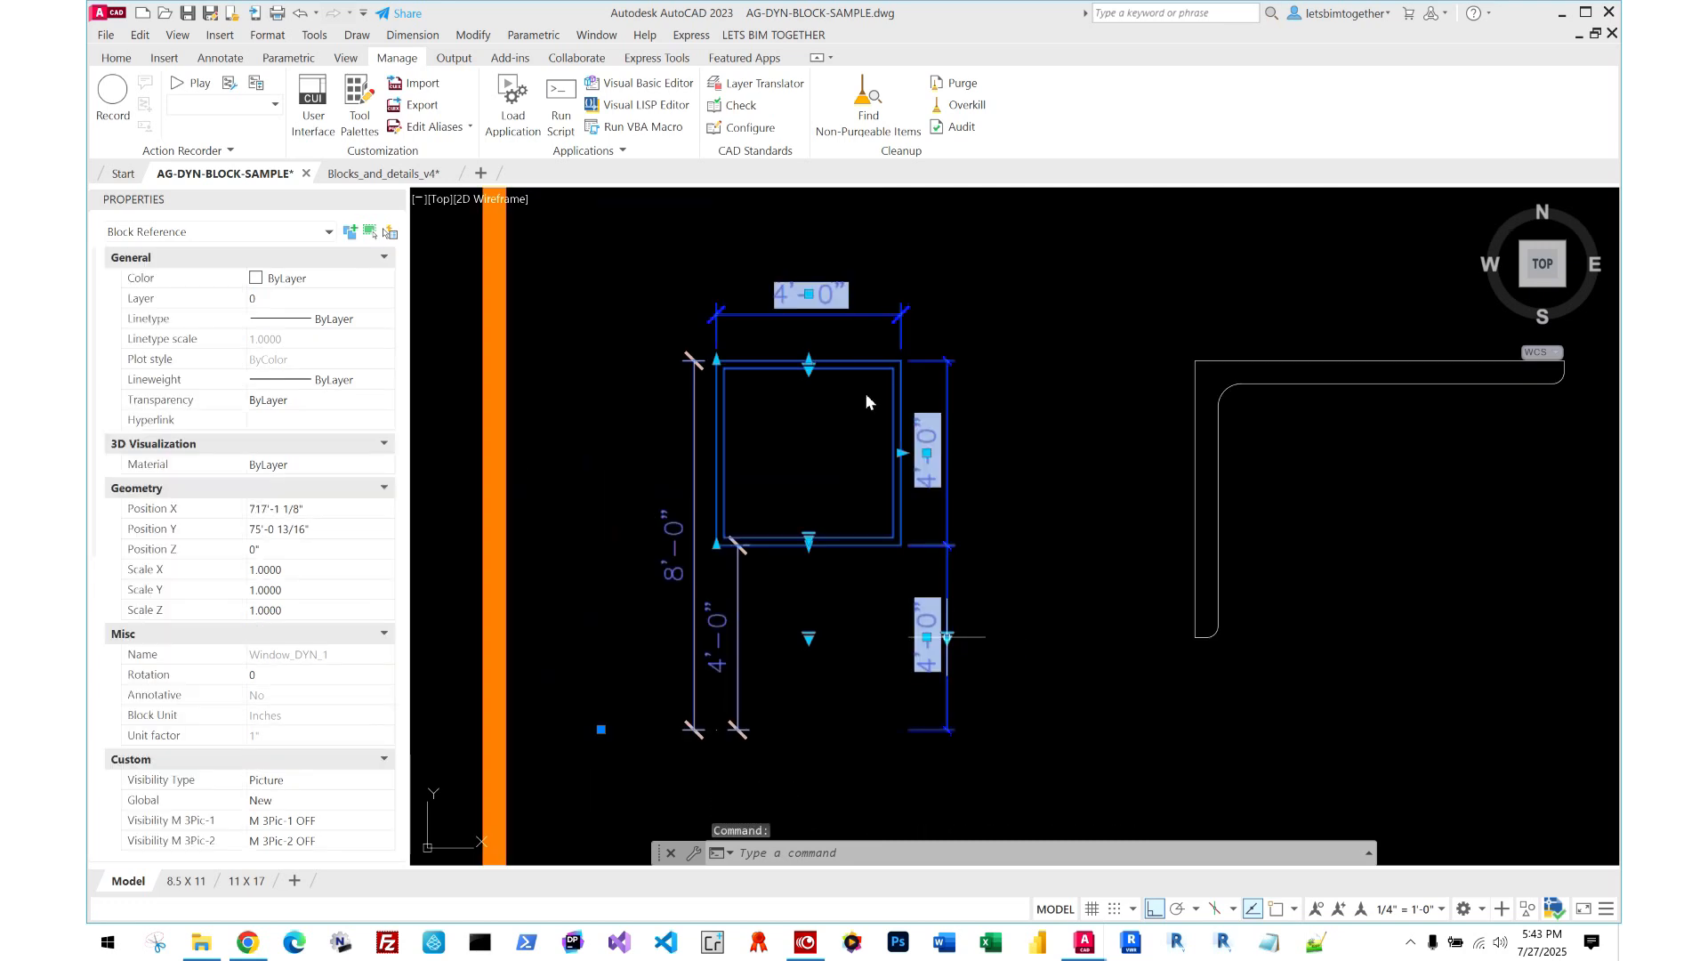
- Stretch the window block to 6'-6 1/2" wide and 6'-4 1/2" high with a 2'-7" sill, and regenerate the drawing
key(Escape)
click(792, 374)
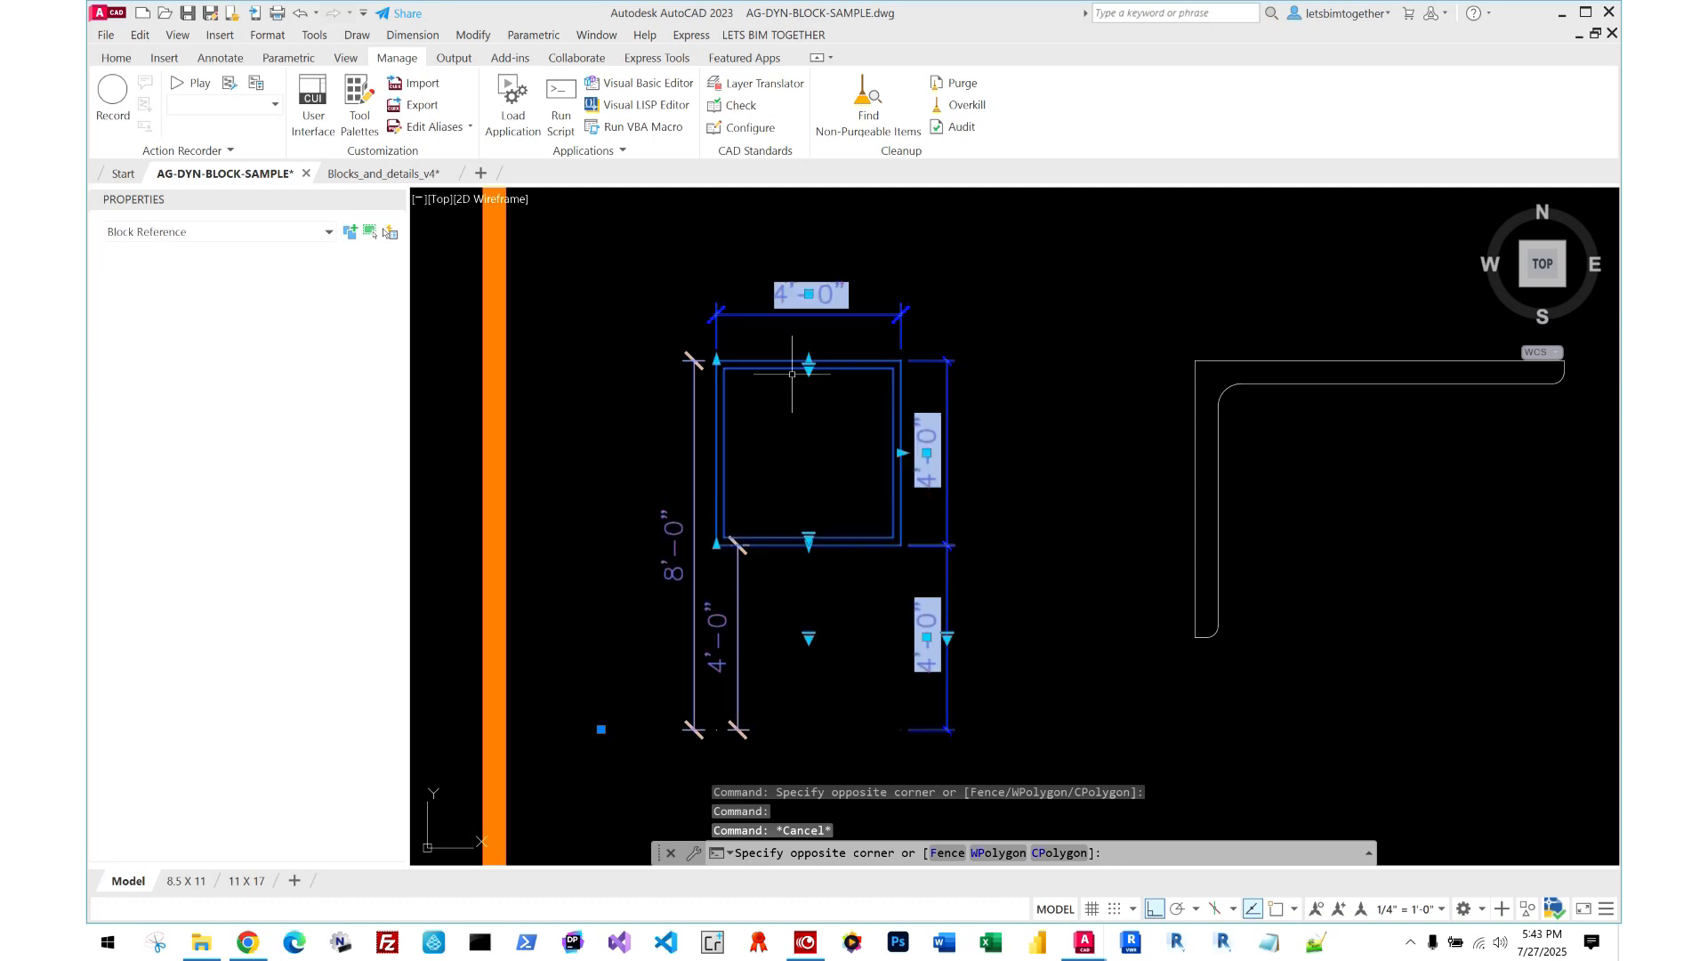
click(816, 355)
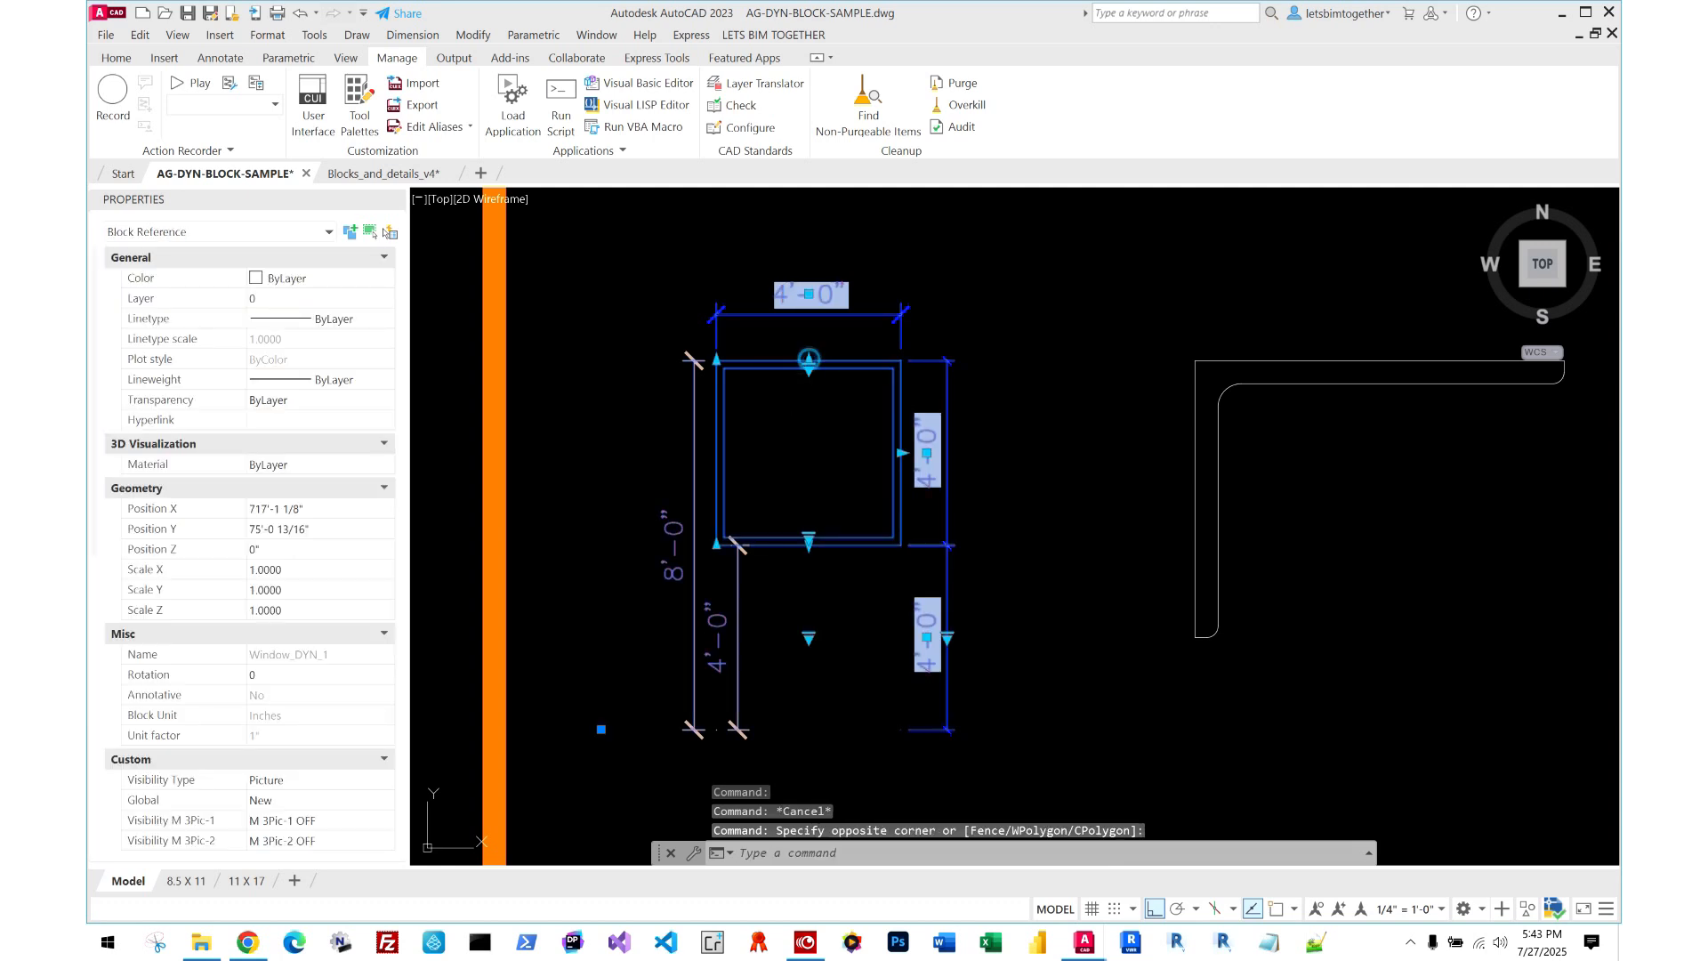
click(809, 359)
click(809, 315)
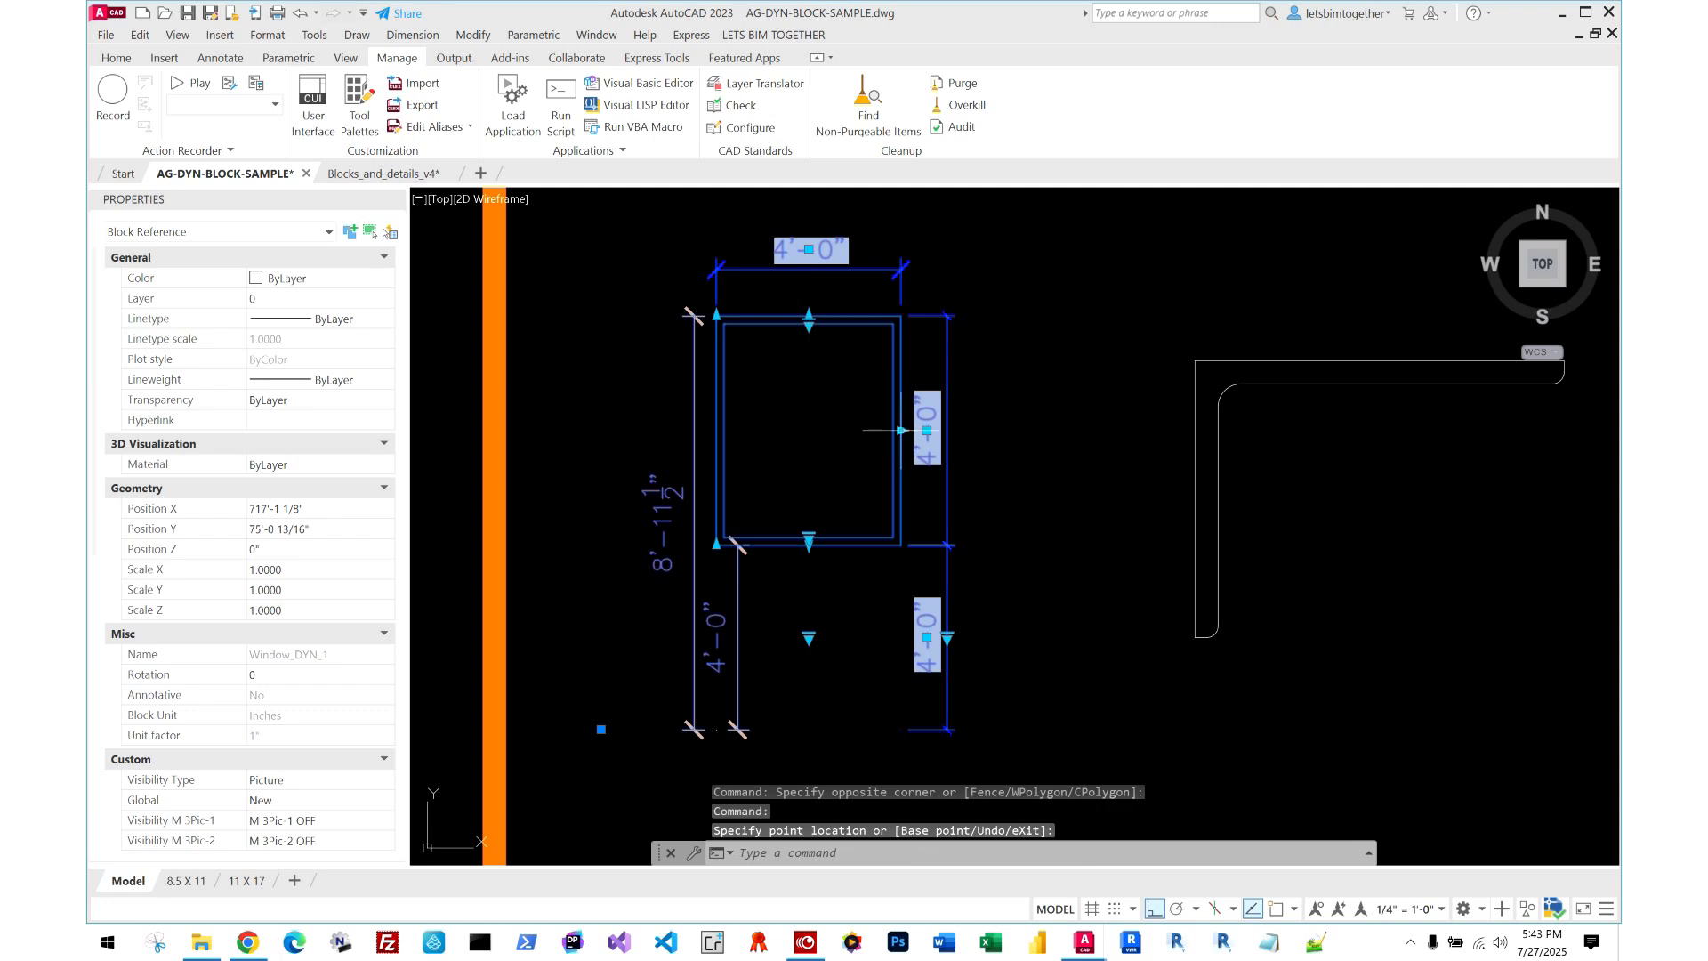
click(1019, 431)
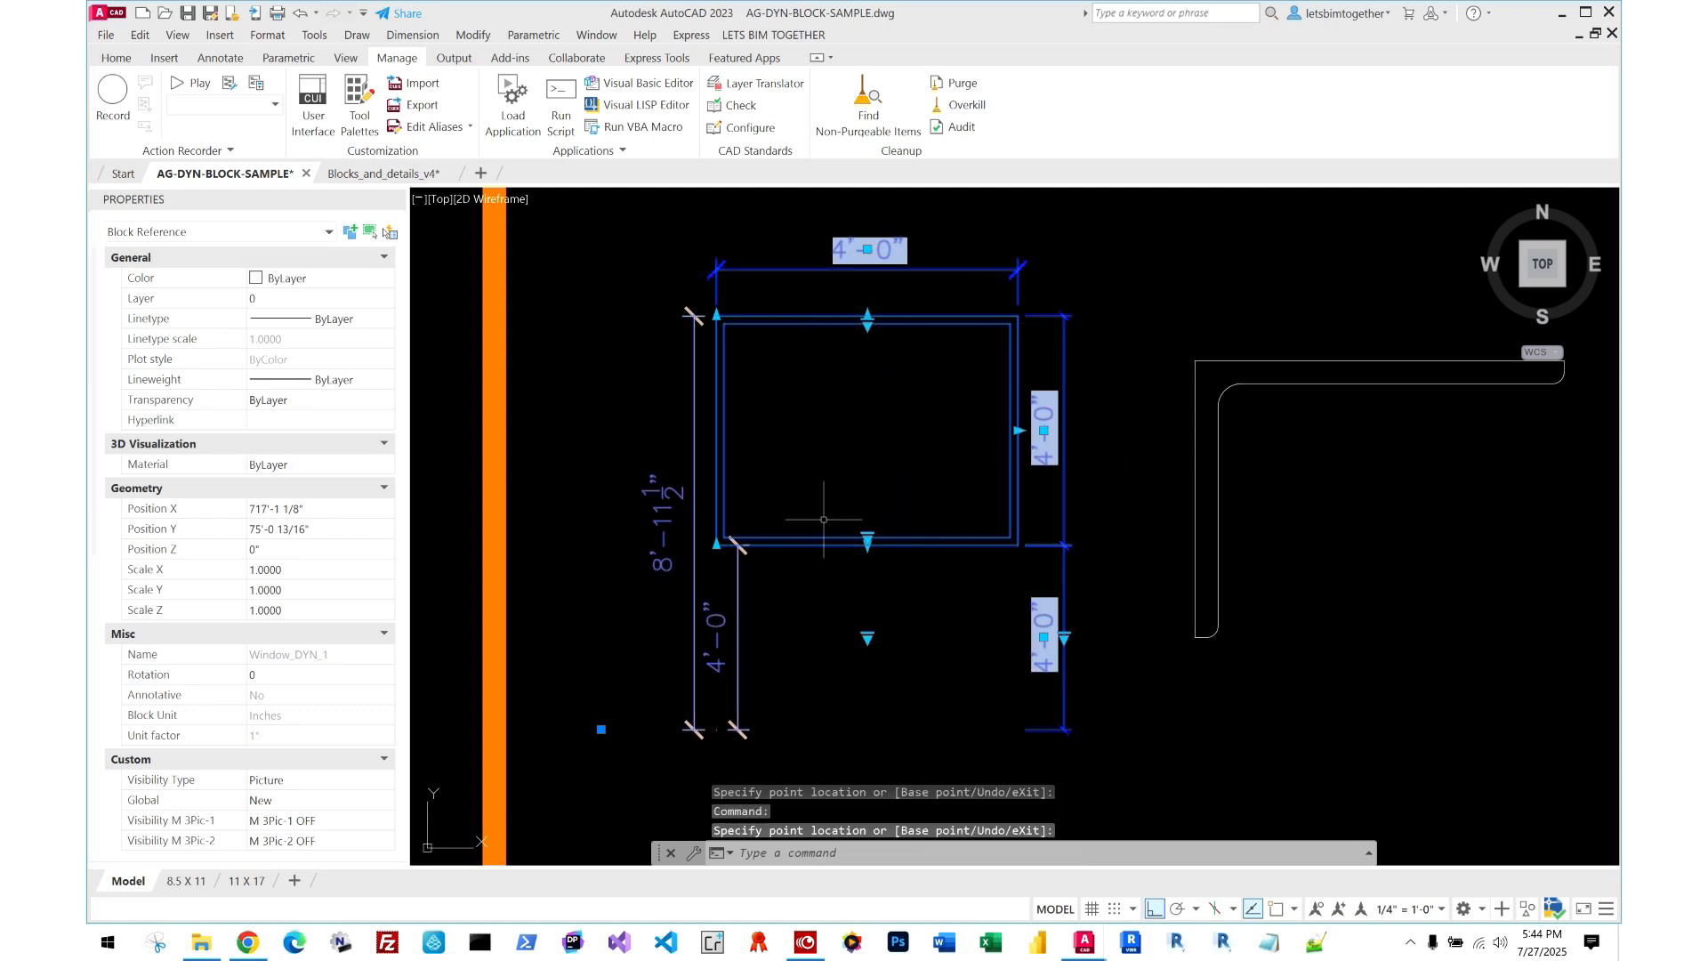
click(866, 547)
click(866, 610)
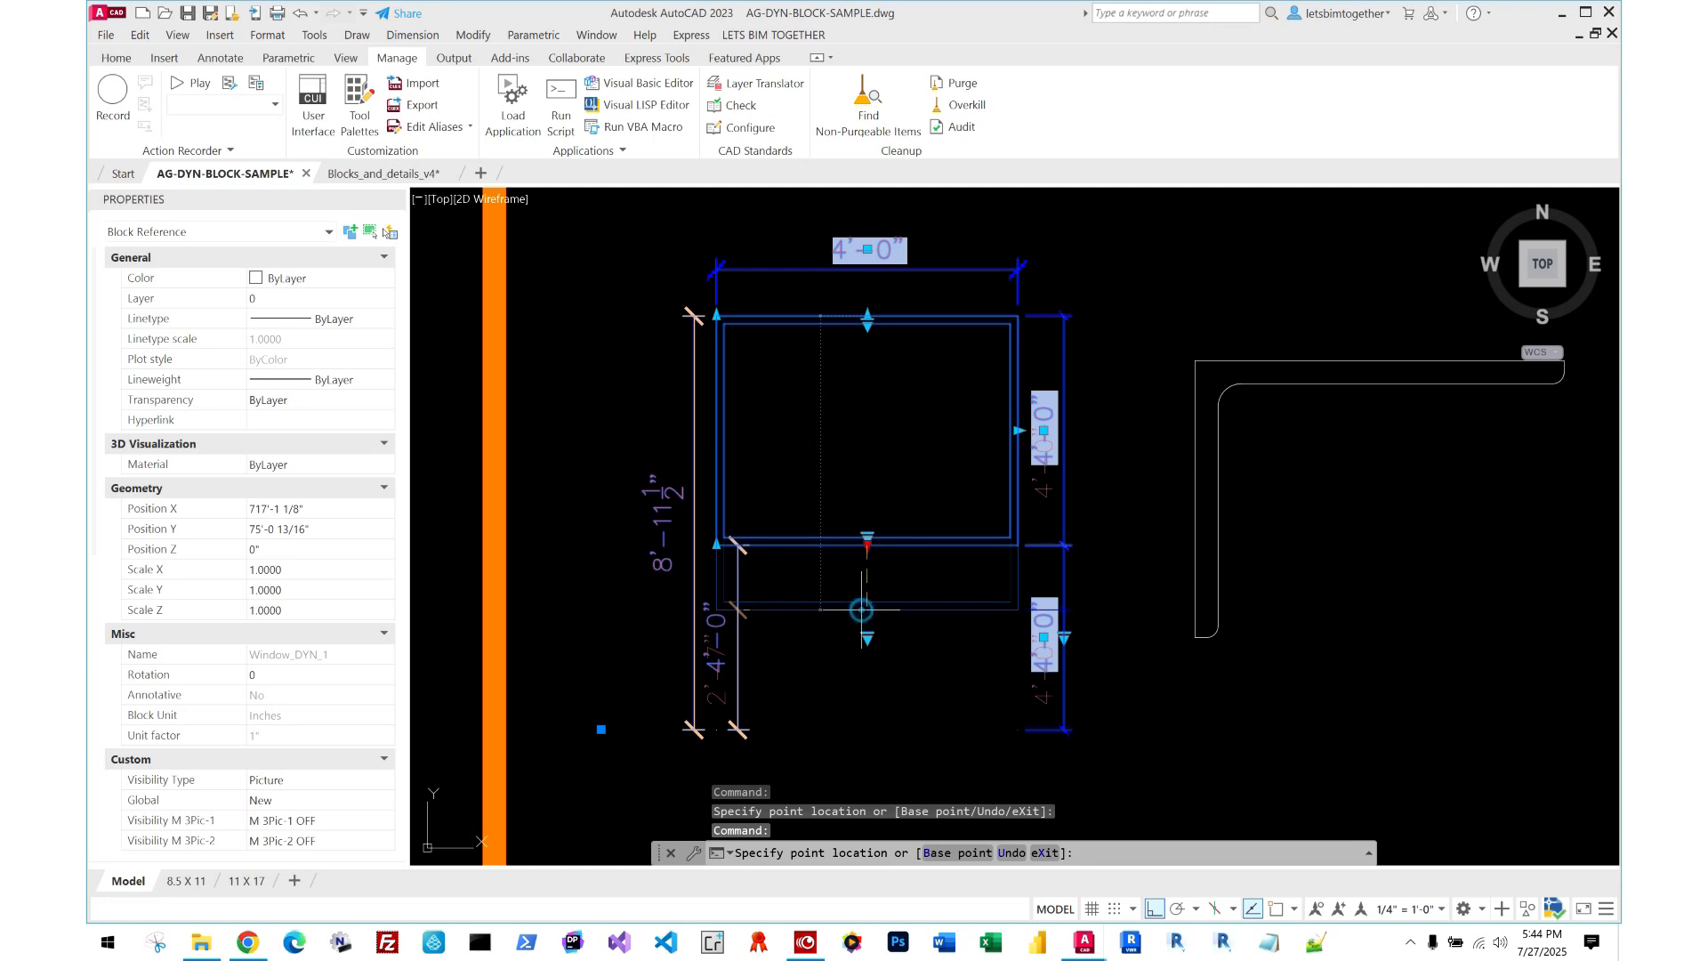
key(Escape)
text(REA)
key(space)
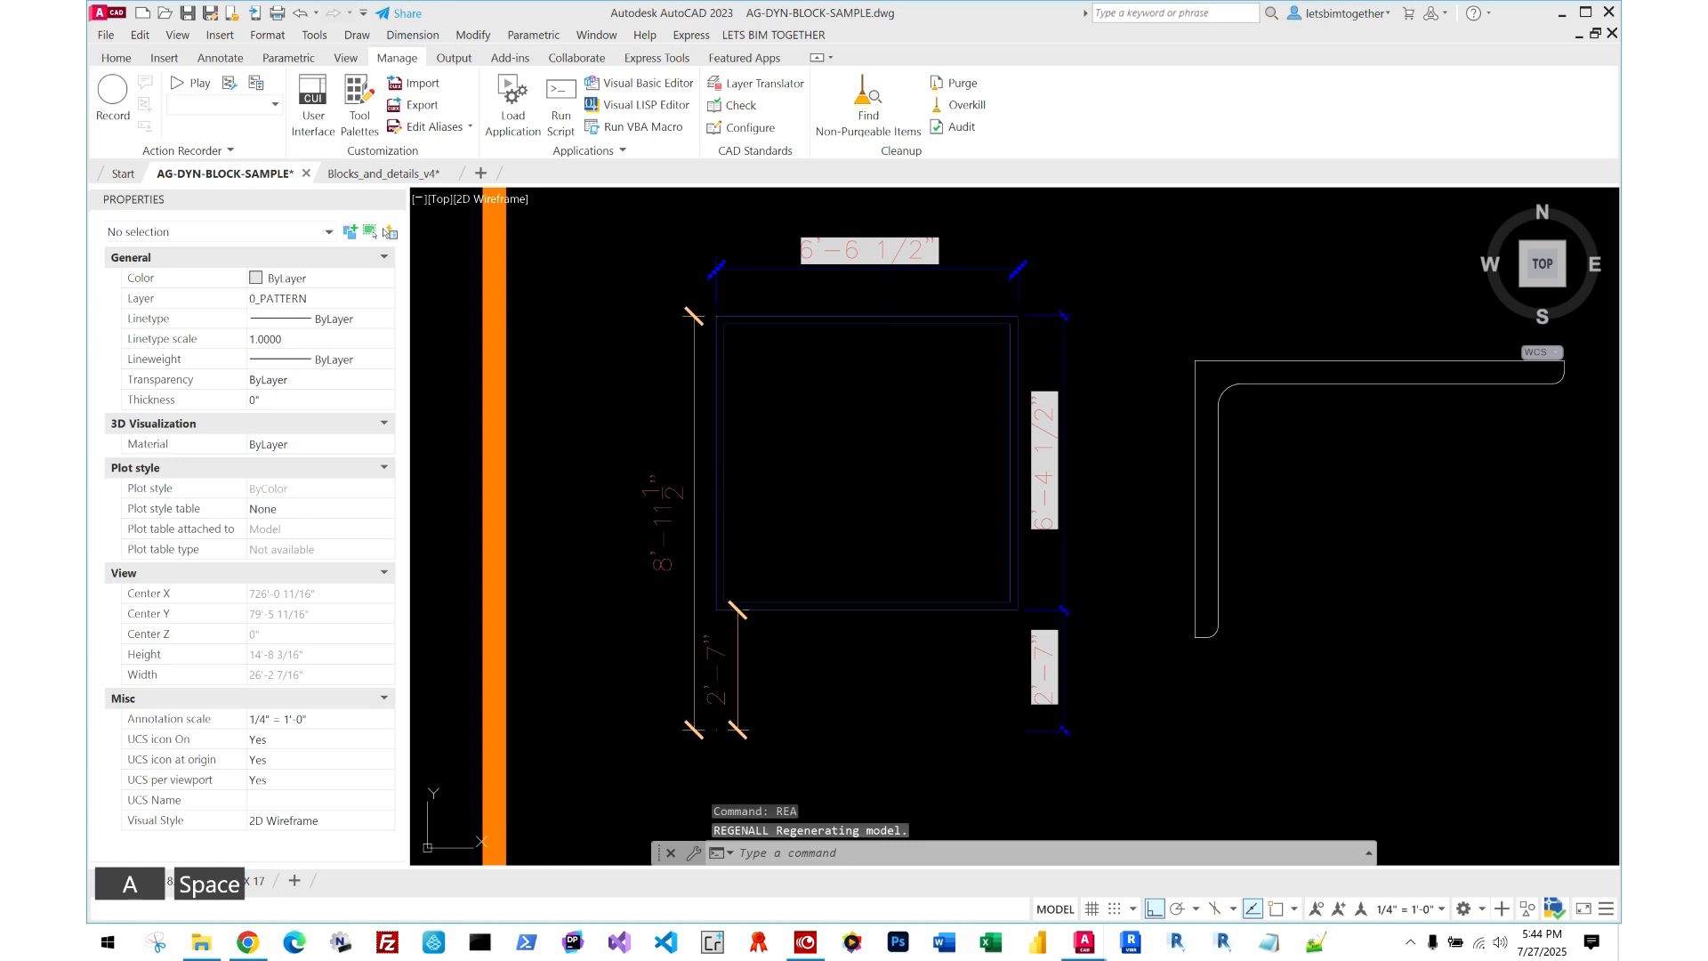
- Reset the stretched window block to its default definition
click(925, 240)
click(878, 280)
key(Escape)
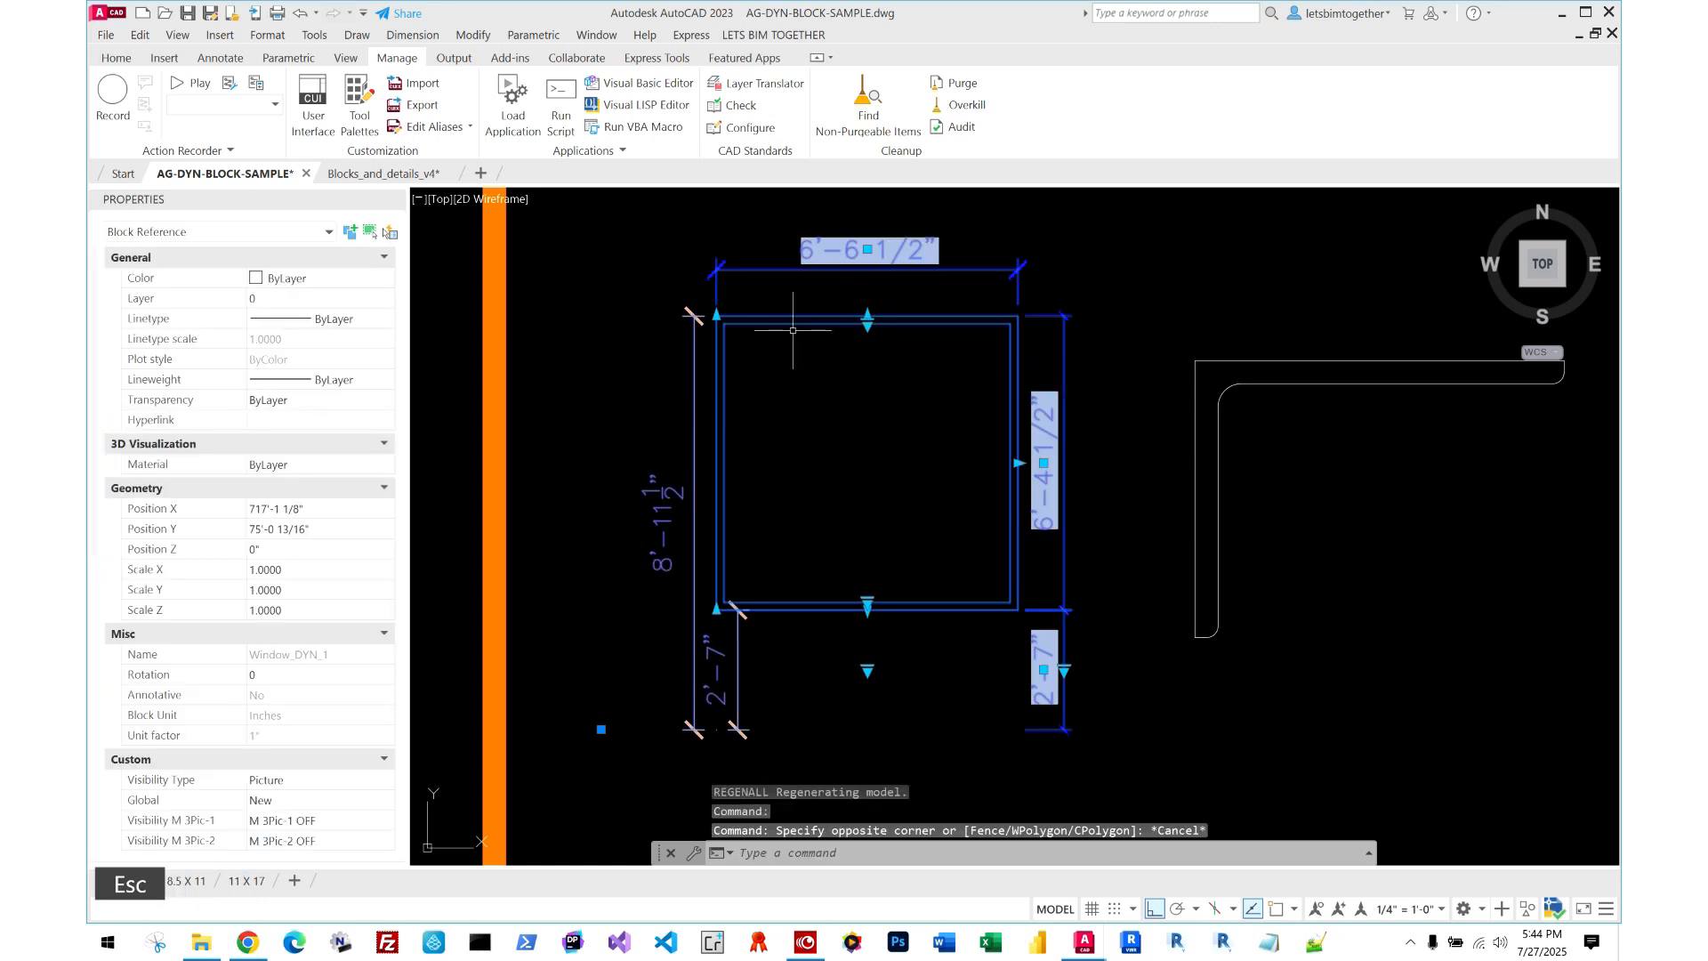
right_click(793, 329)
click(850, 379)
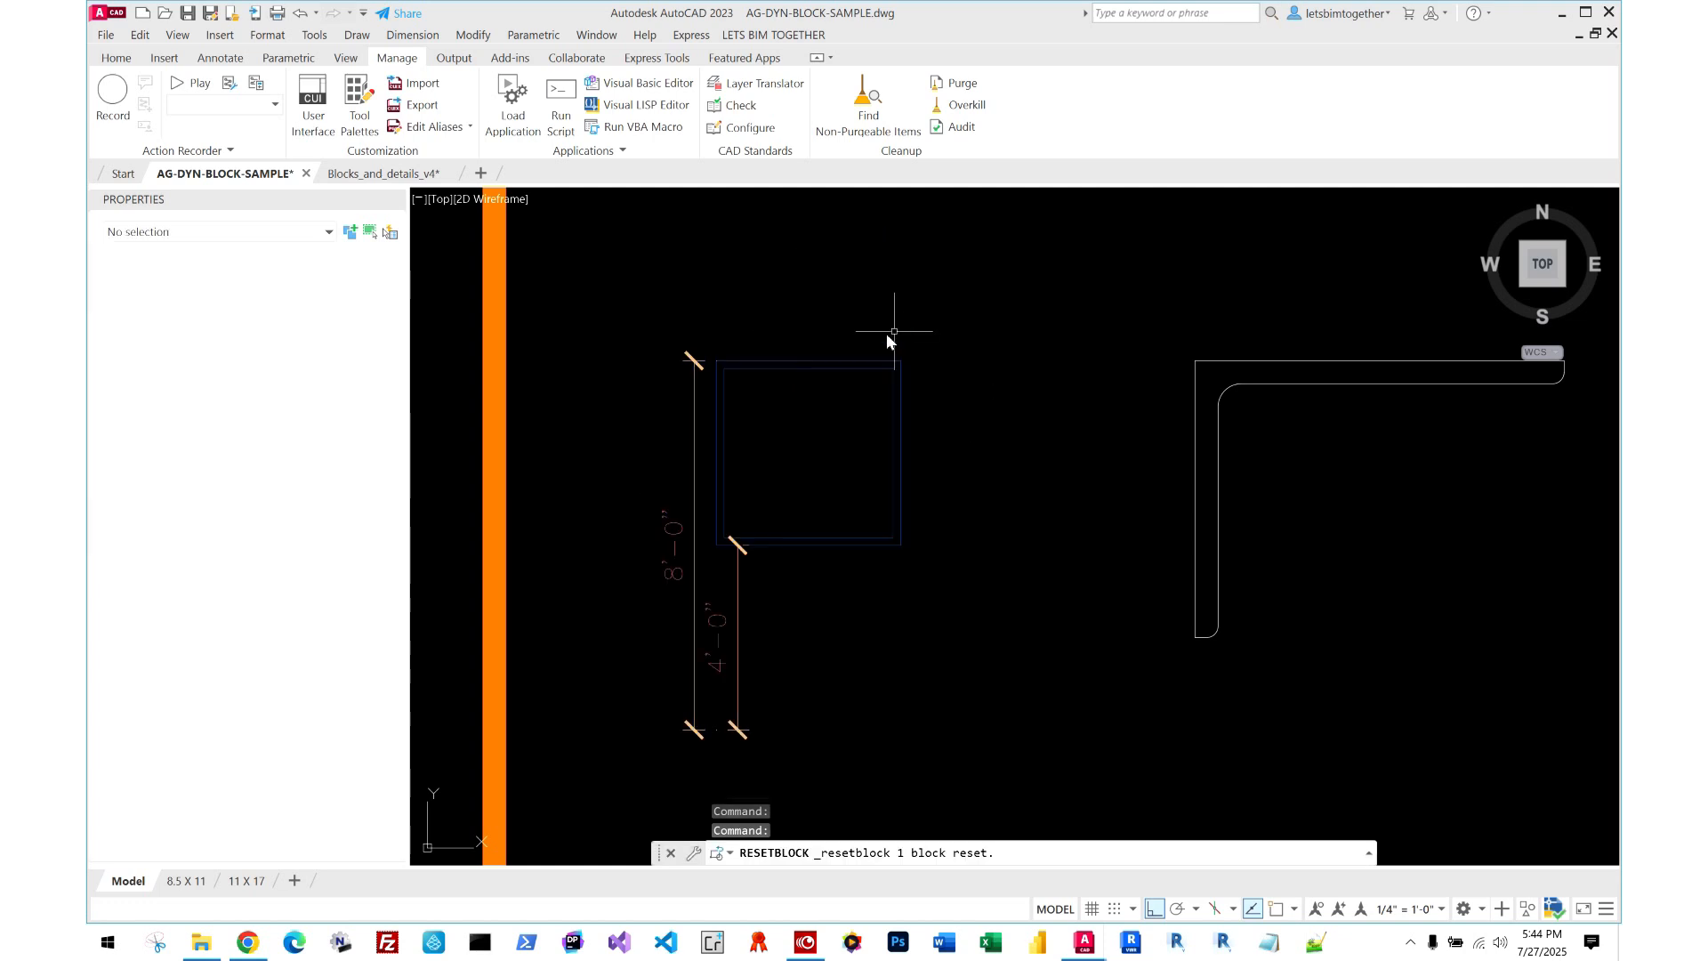
key(Escape)
- Switch the window block to Double Casement, keeping its pane division OFF and displaying its dimensions
click(895, 330)
click(787, 563)
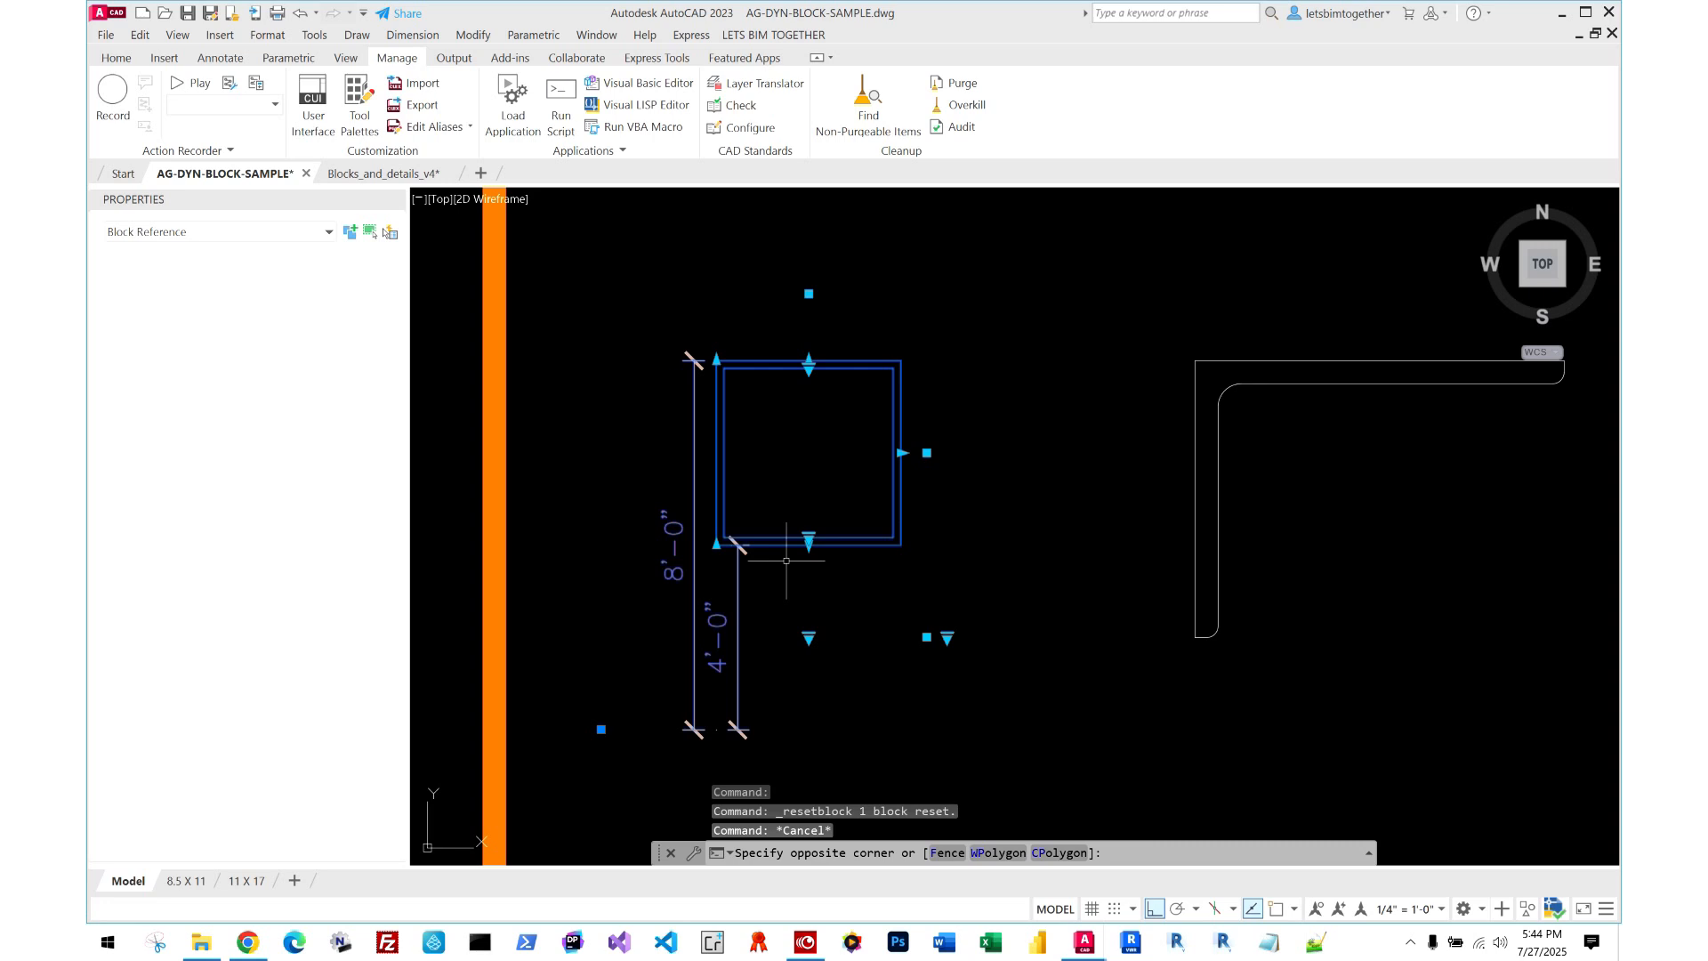
click(808, 365)
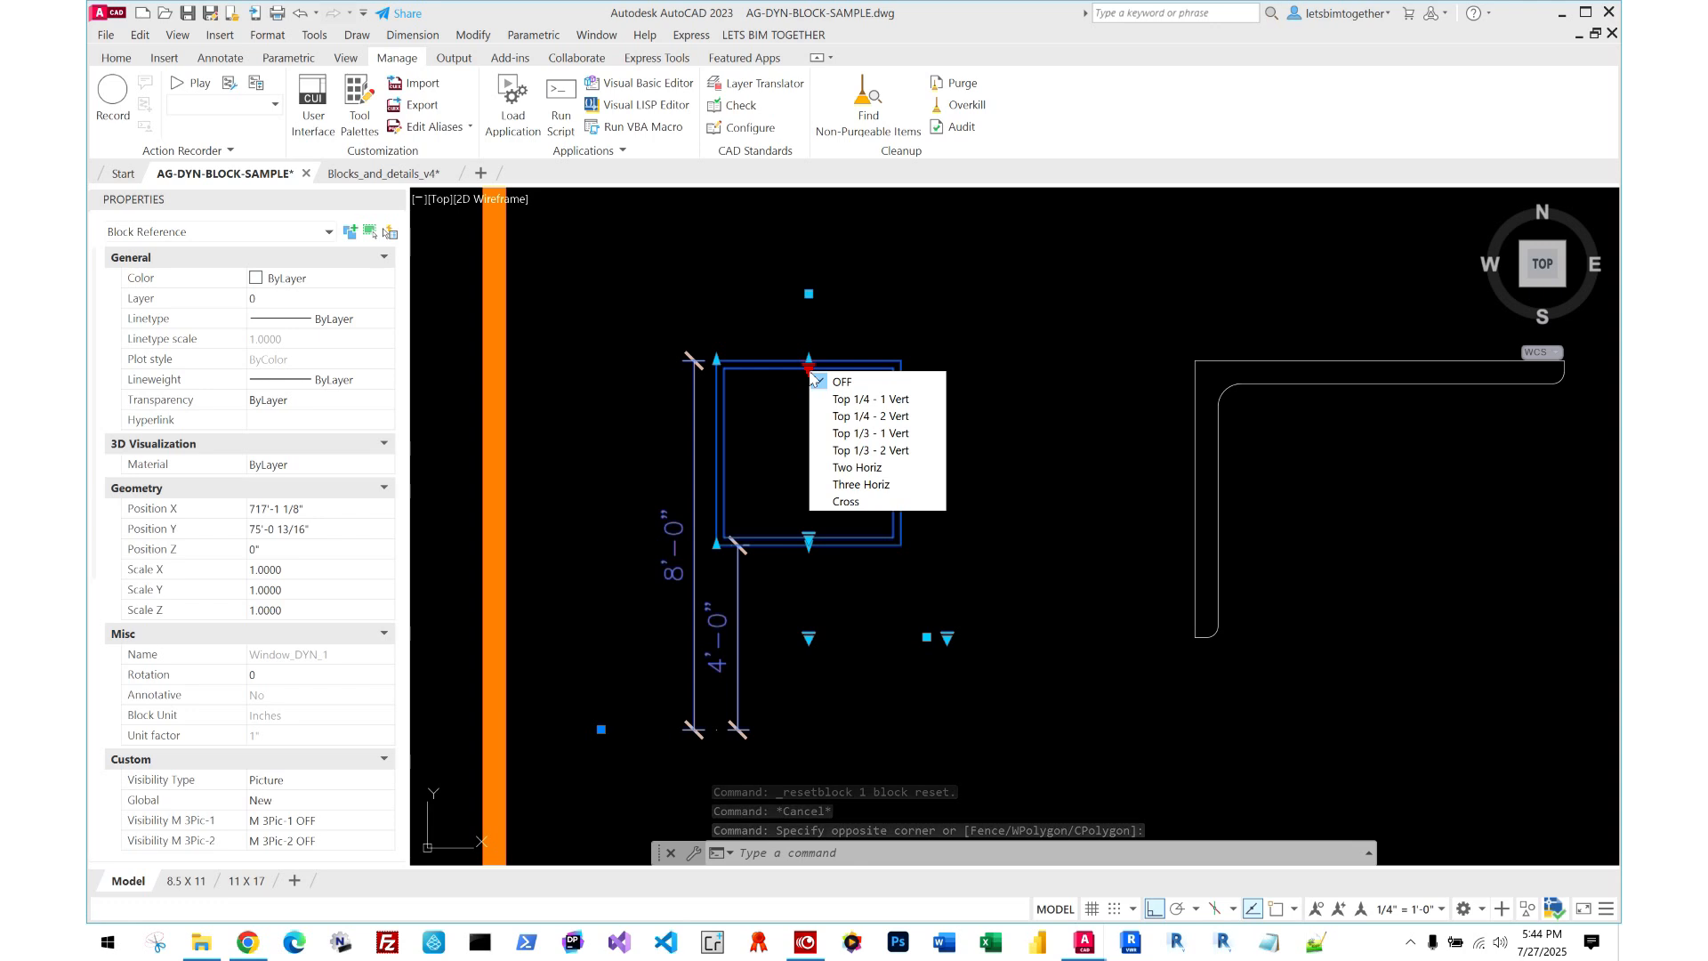
click(815, 382)
click(809, 637)
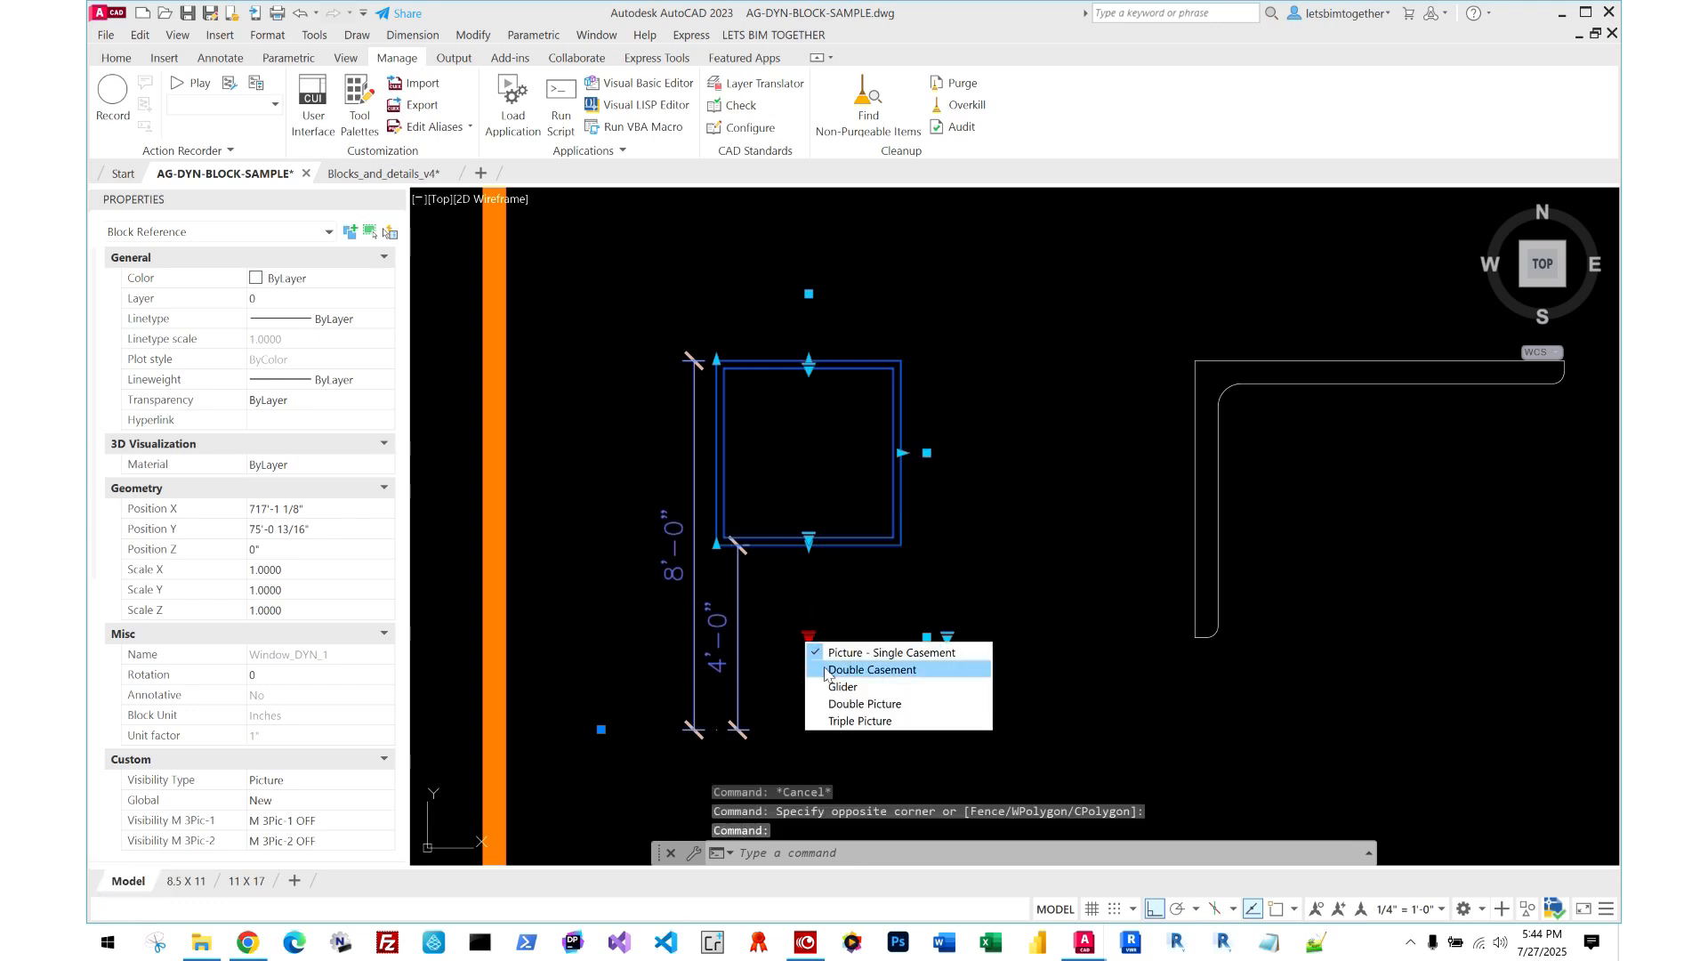
click(870, 673)
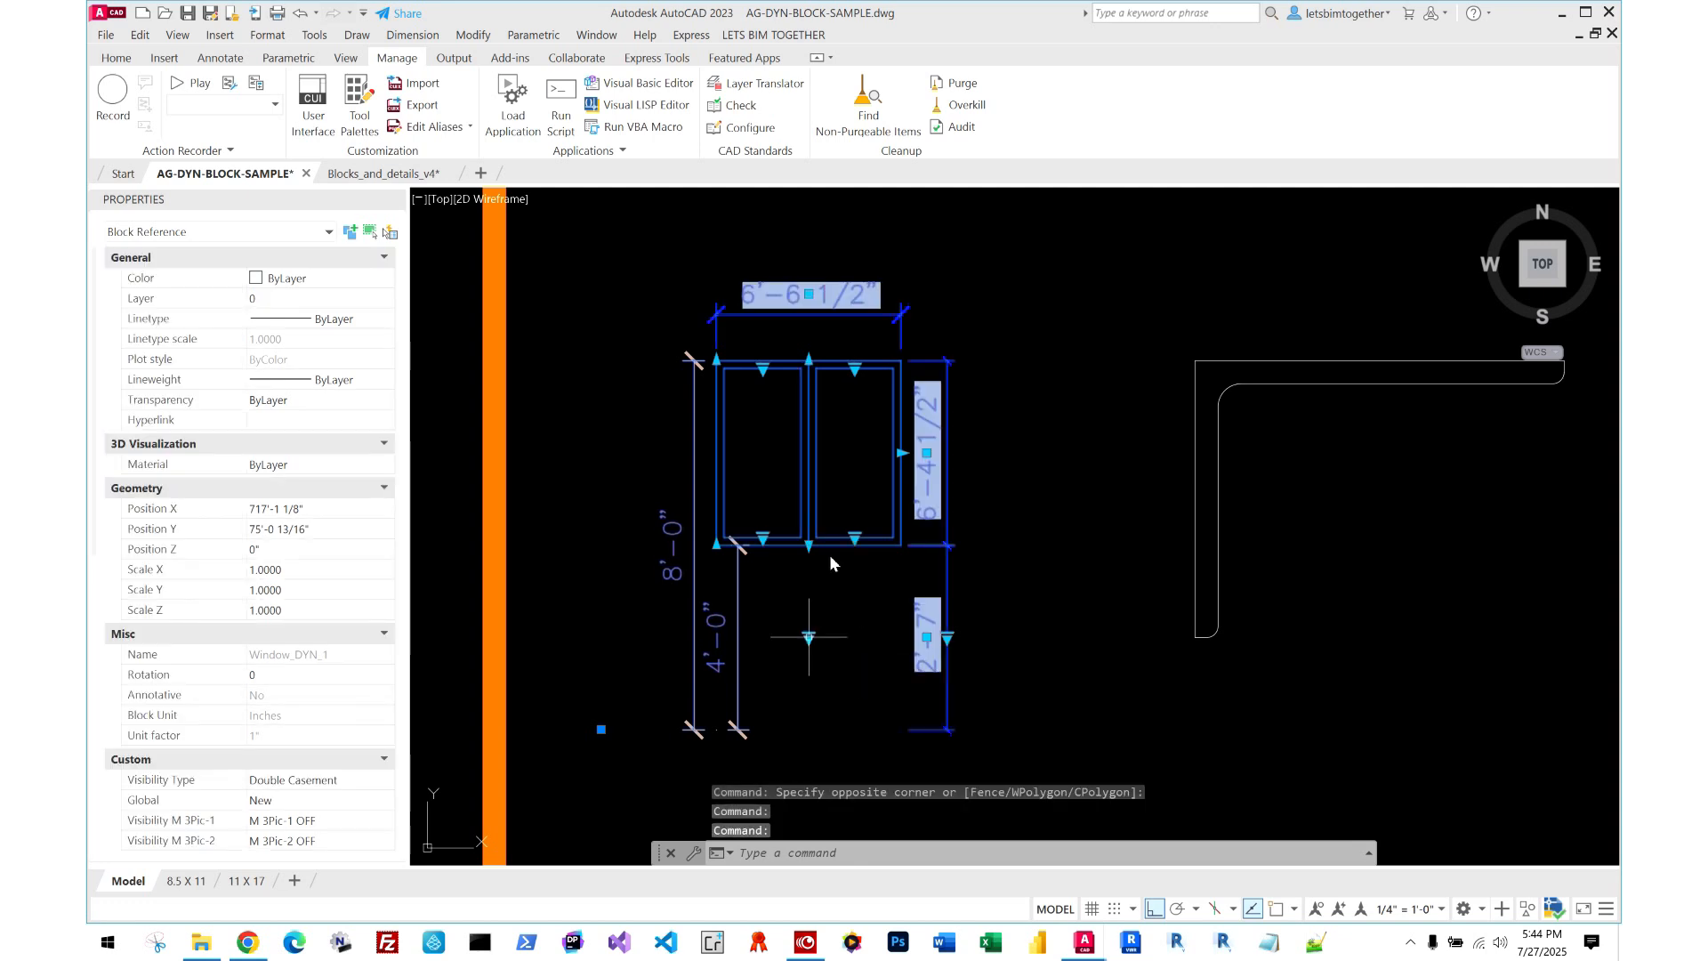
- Show the < > opening symbol on both casement panels of the window block
key(Escape)
click(763, 538)
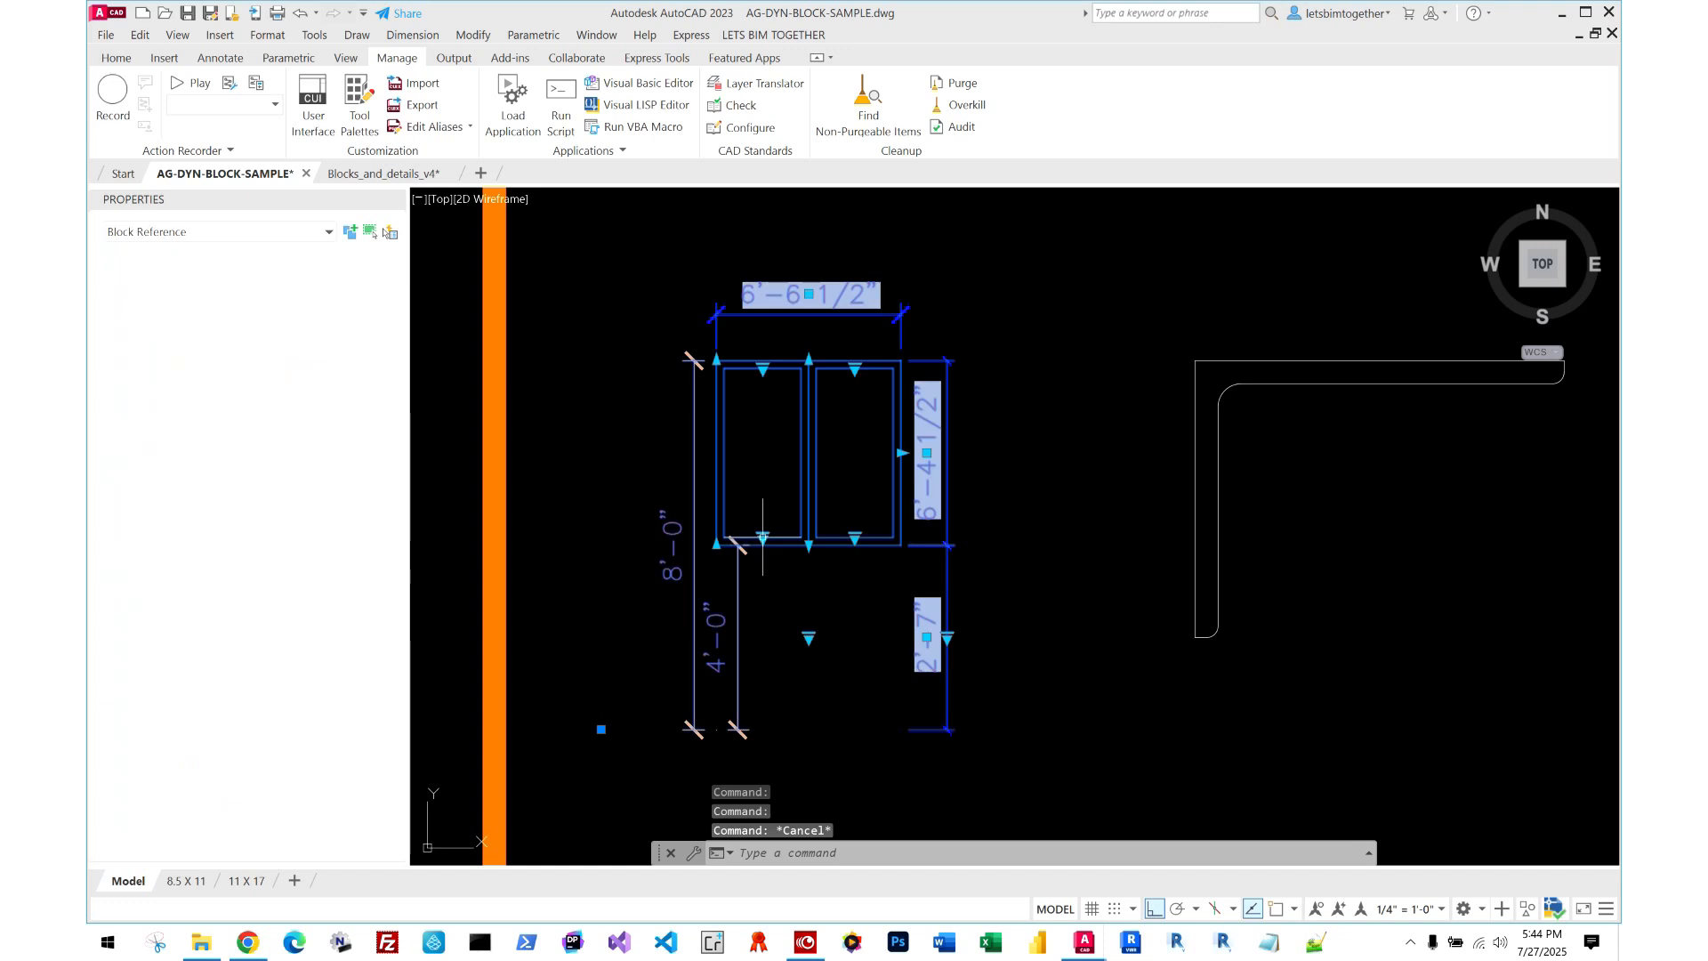
click(763, 538)
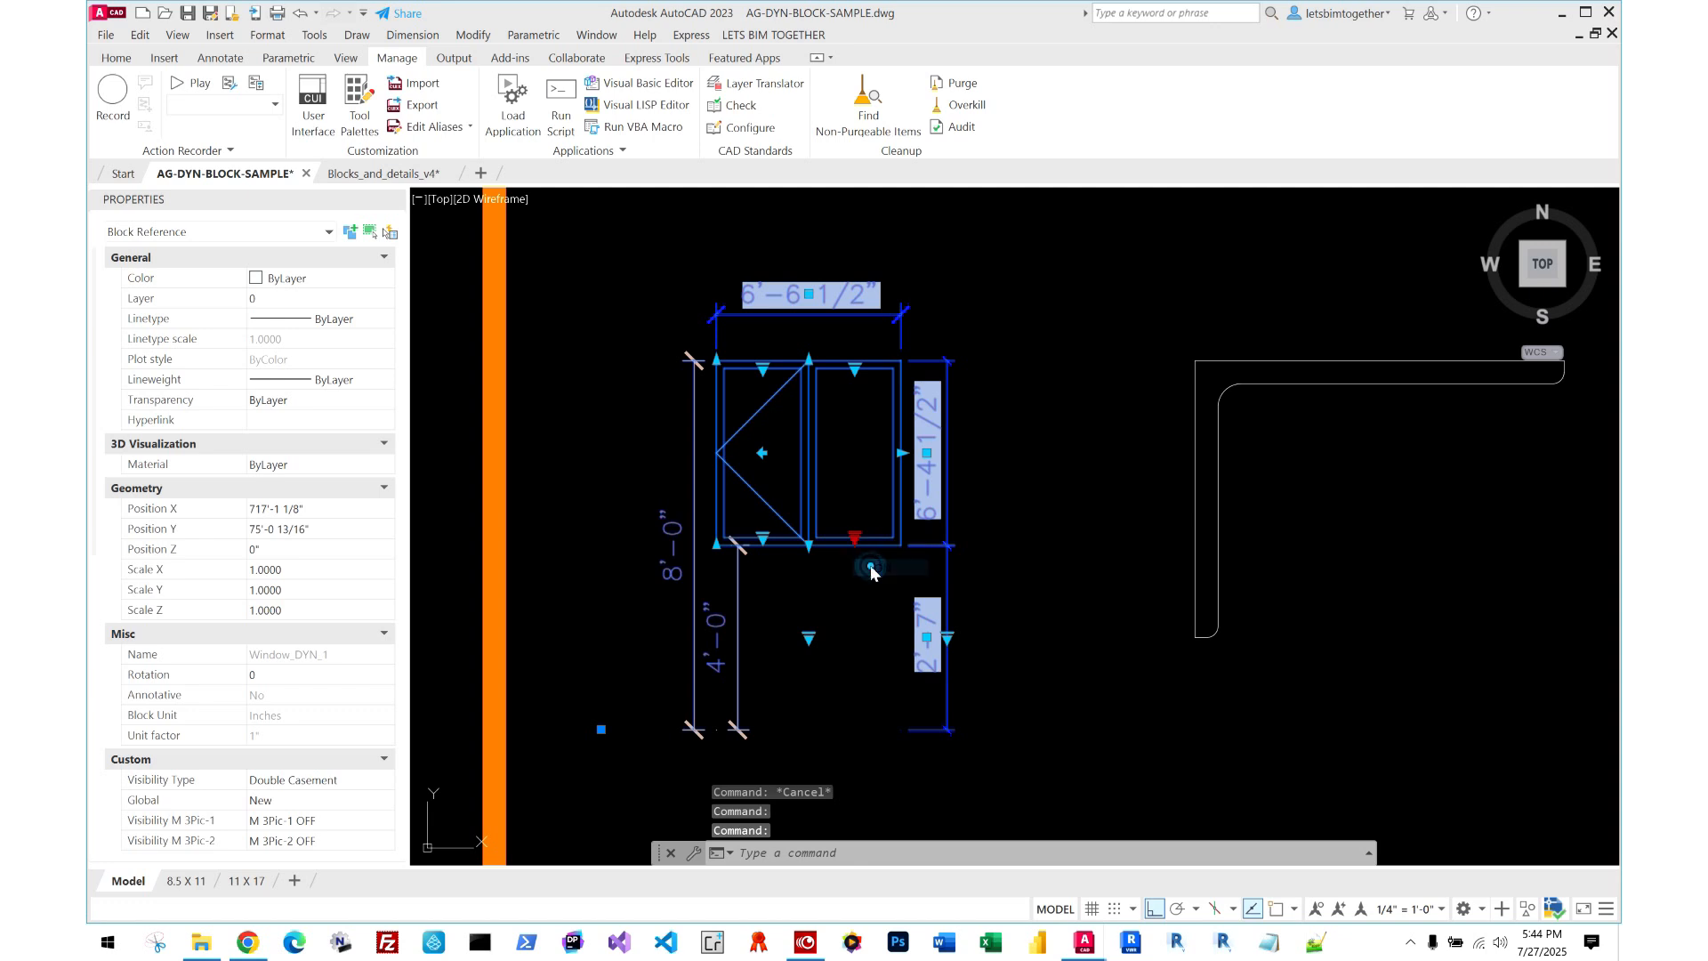
- Switch the window block to Double Picture and set the left panel's opening symbol to ∧
click(809, 636)
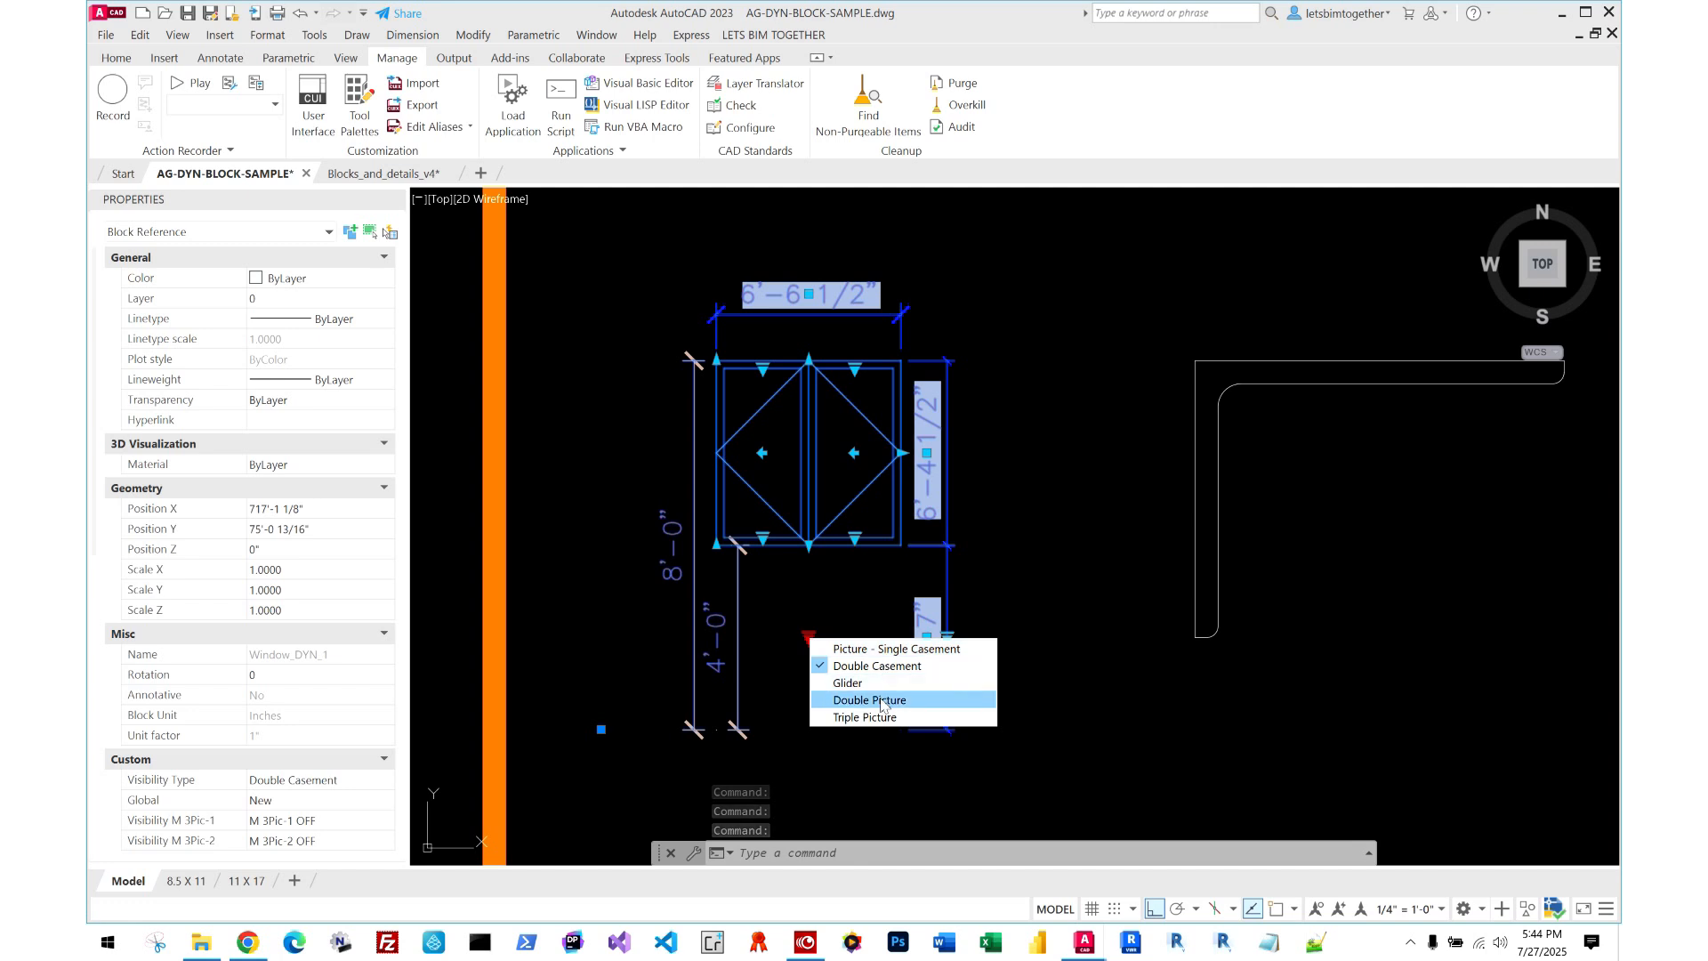
click(881, 701)
click(860, 542)
click(857, 539)
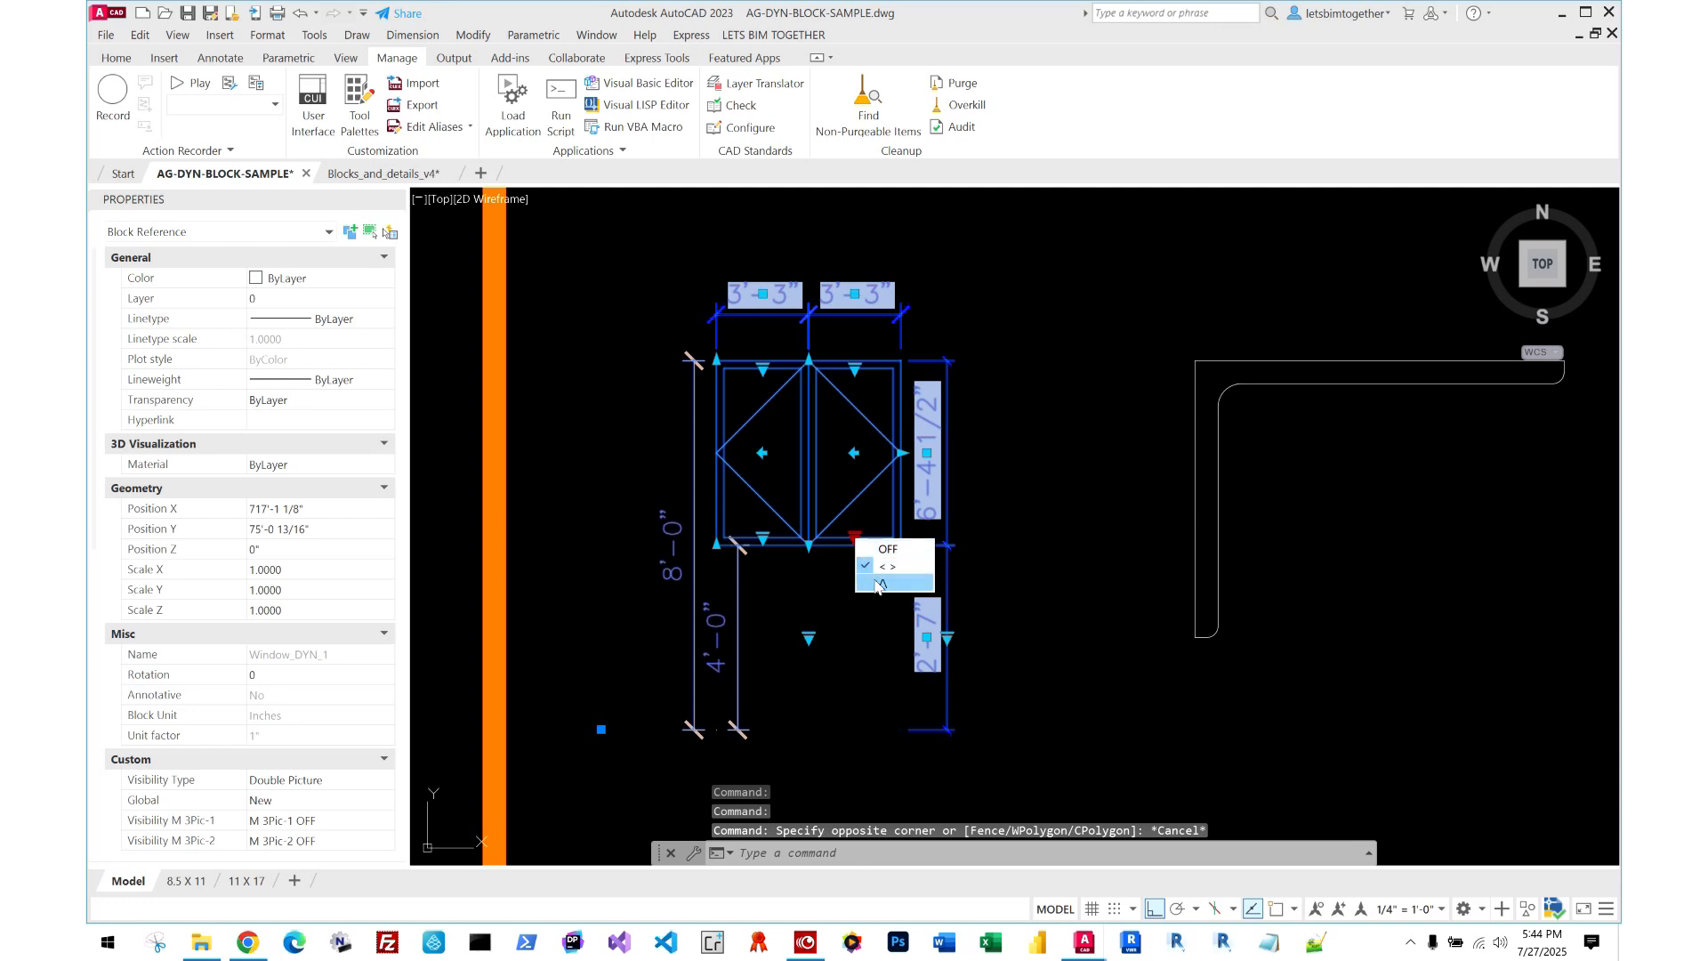
click(883, 583)
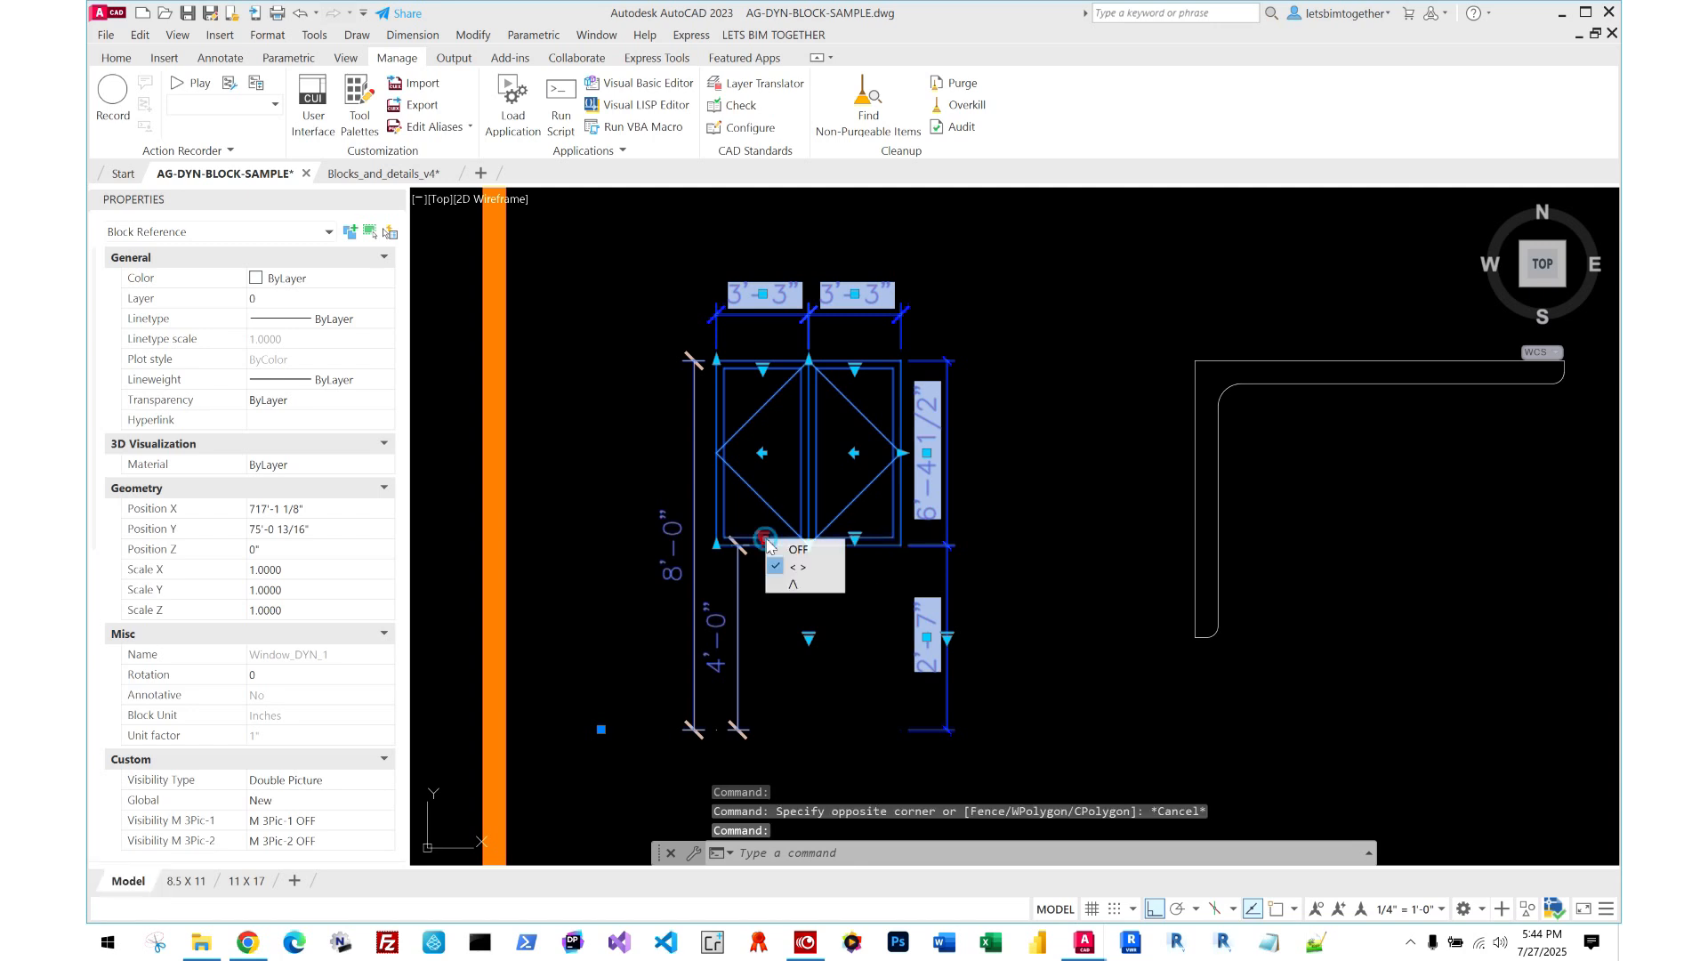
- Set the left panel's pane division in the window block to Top 1/3 - 1 Vert
click(764, 367)
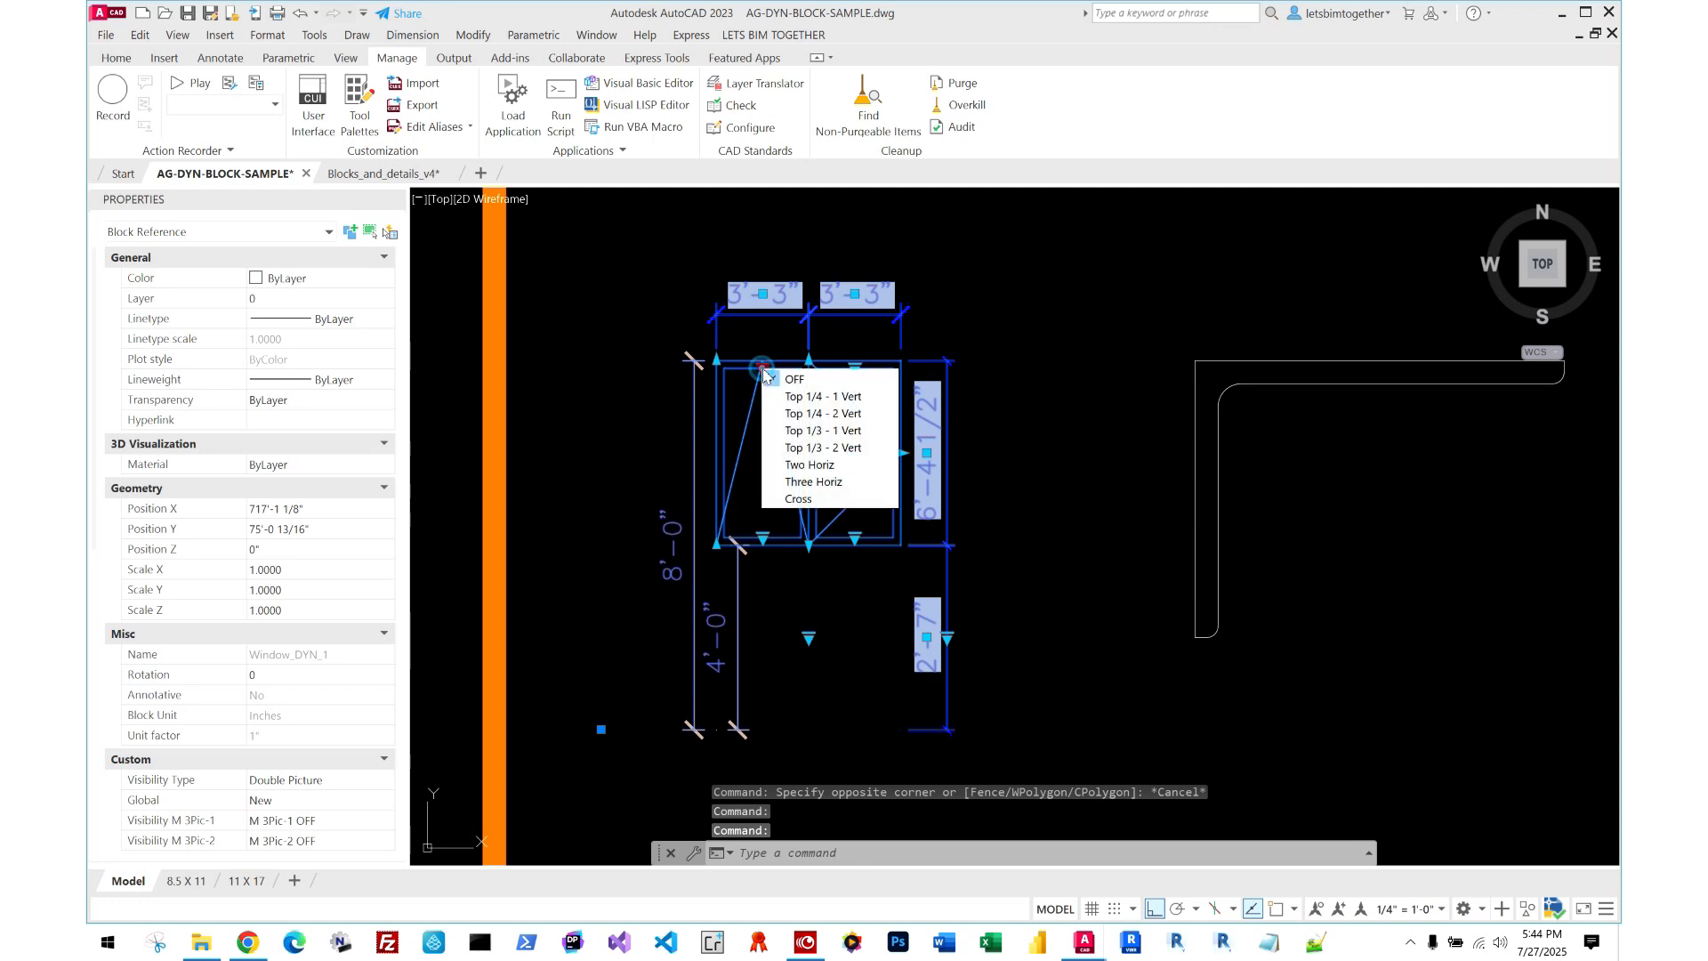
click(855, 431)
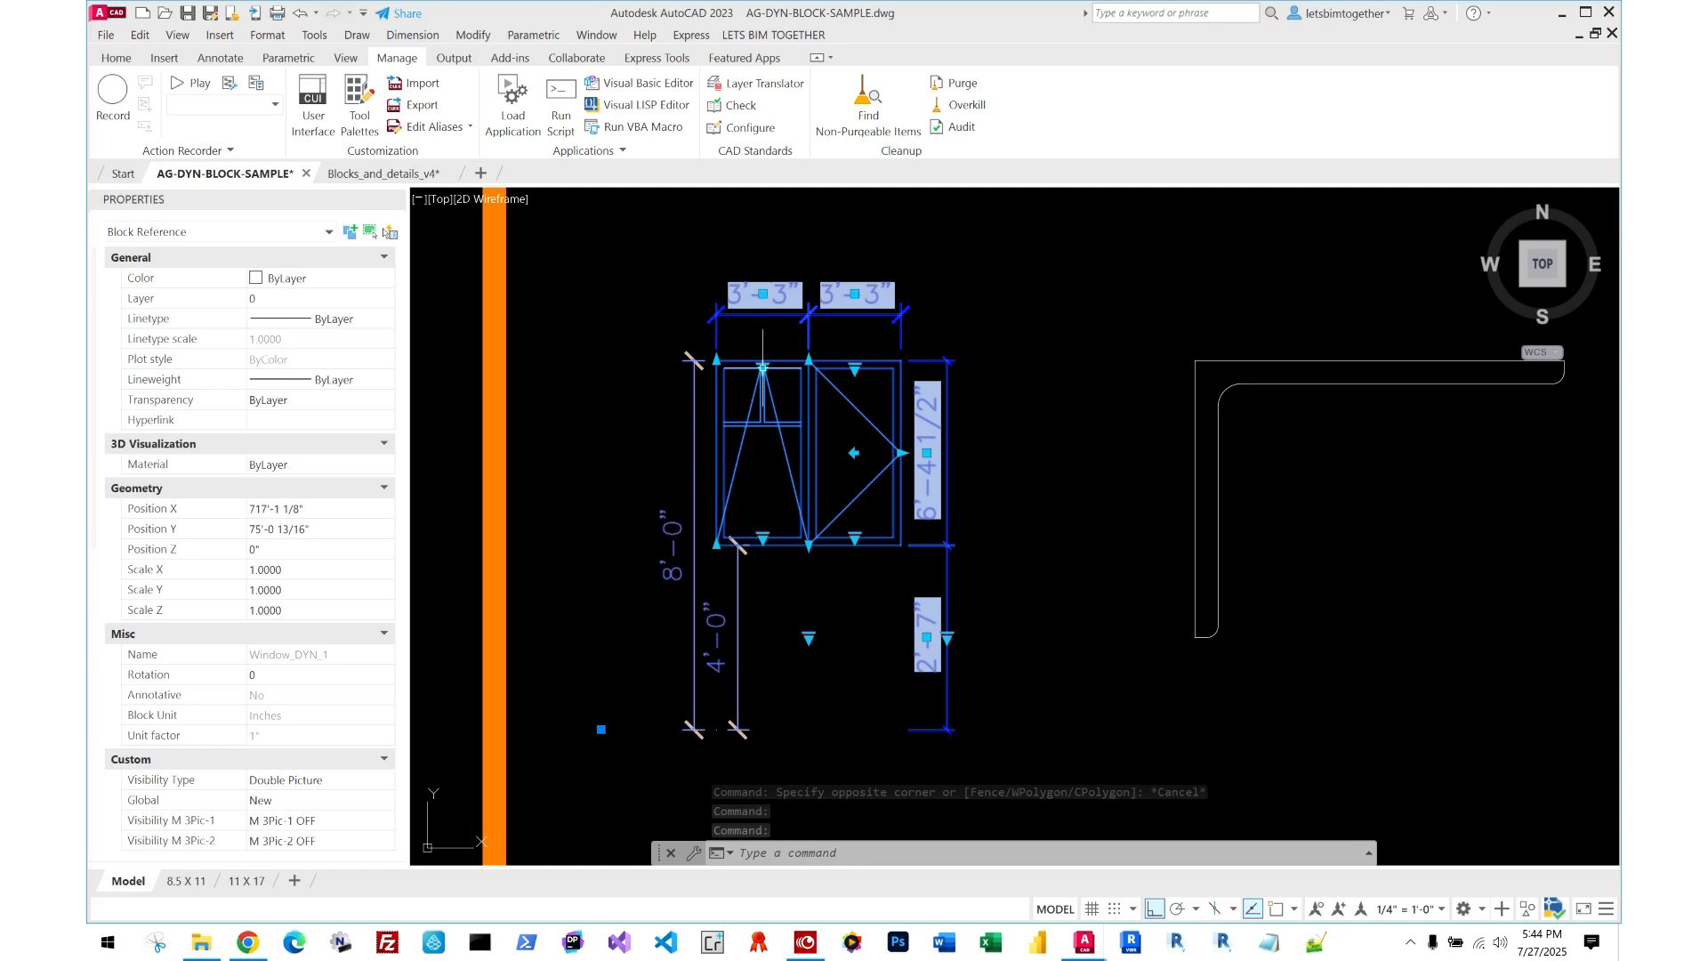
click(851, 397)
key(Escape)
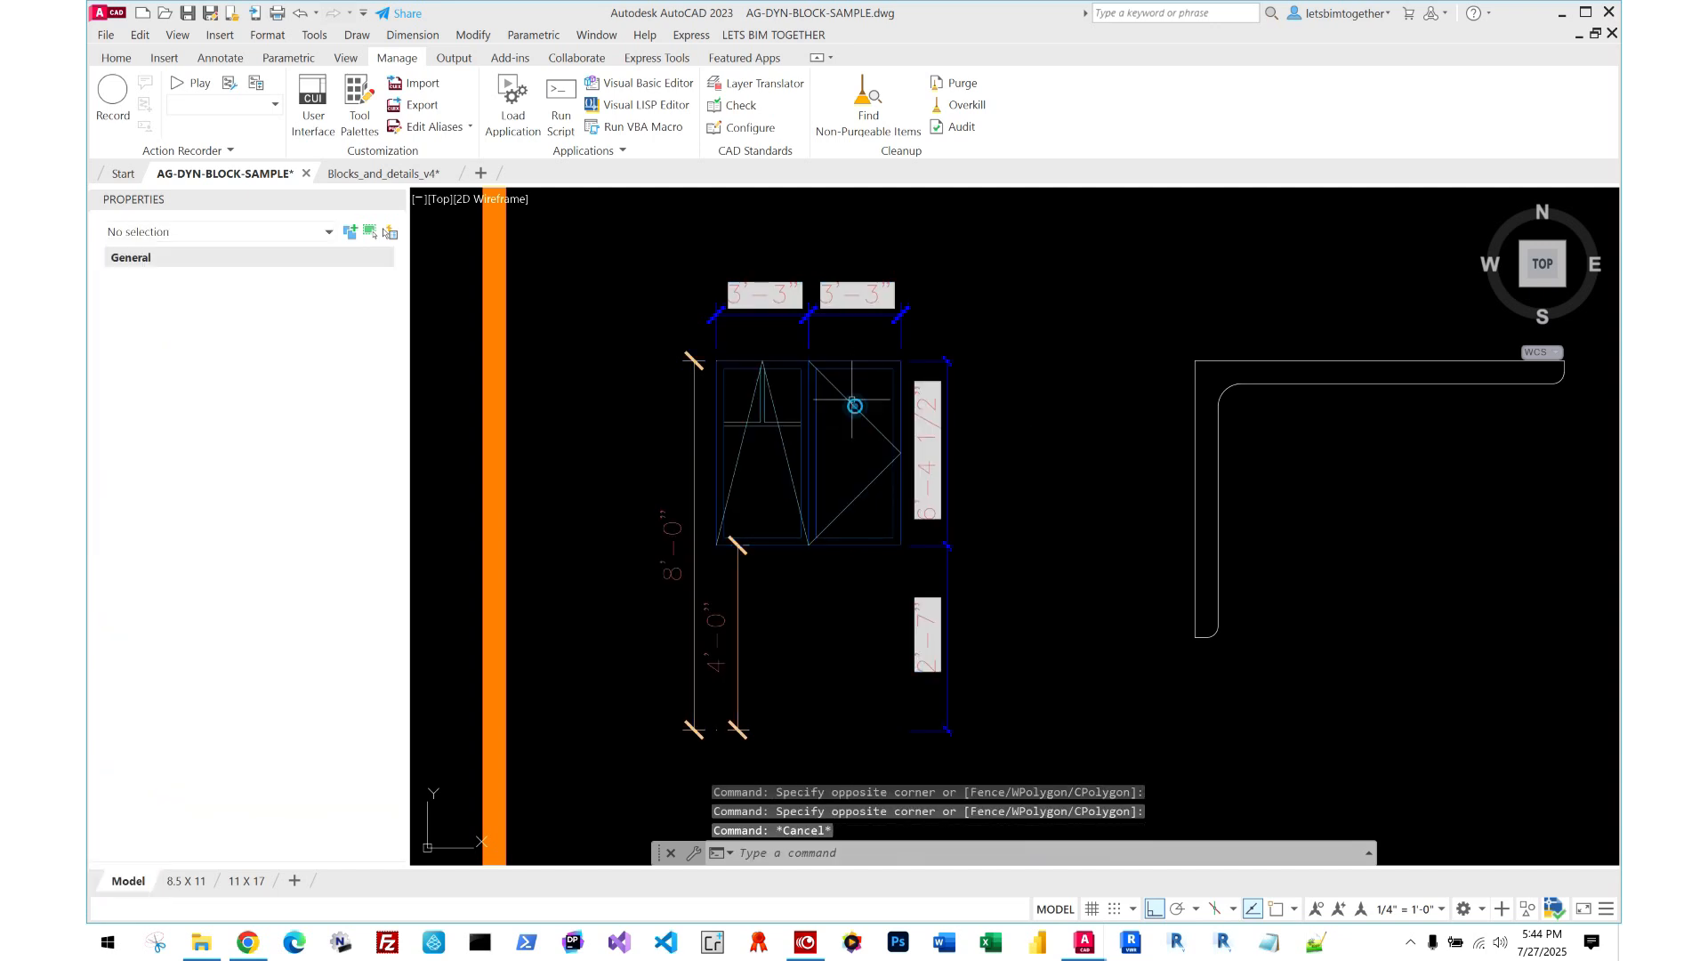
- Set the right panel's pane division to Two Horiz and regenerate the drawing
click(854, 367)
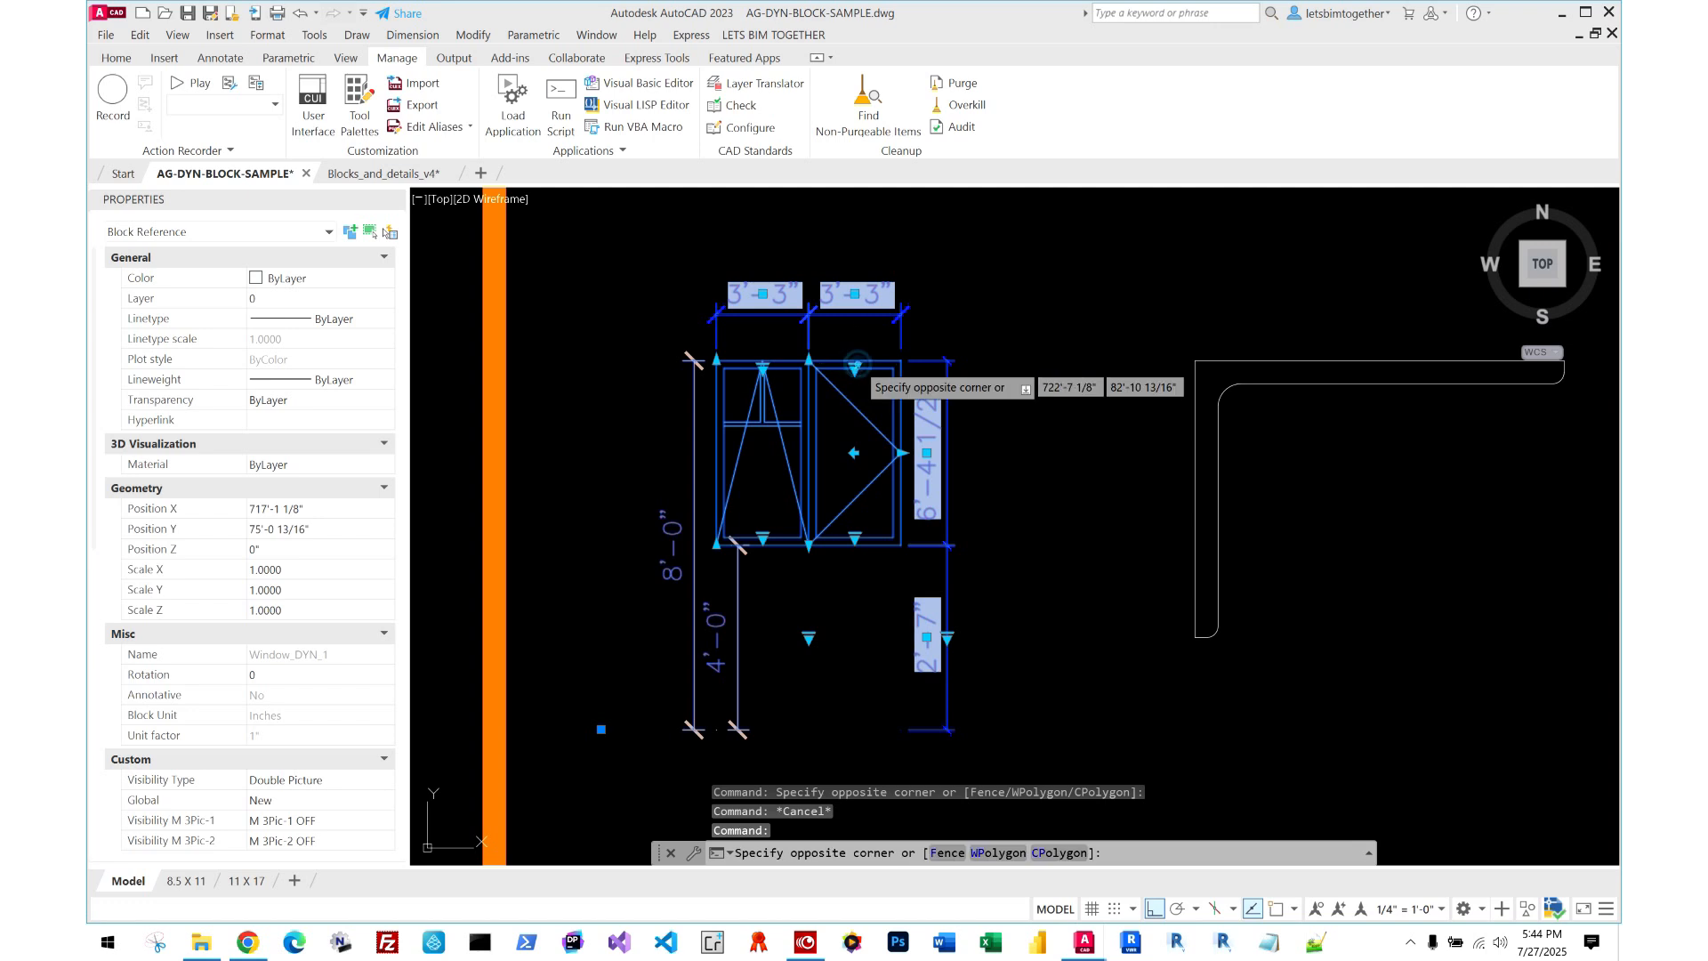
key(Escape)
click(856, 367)
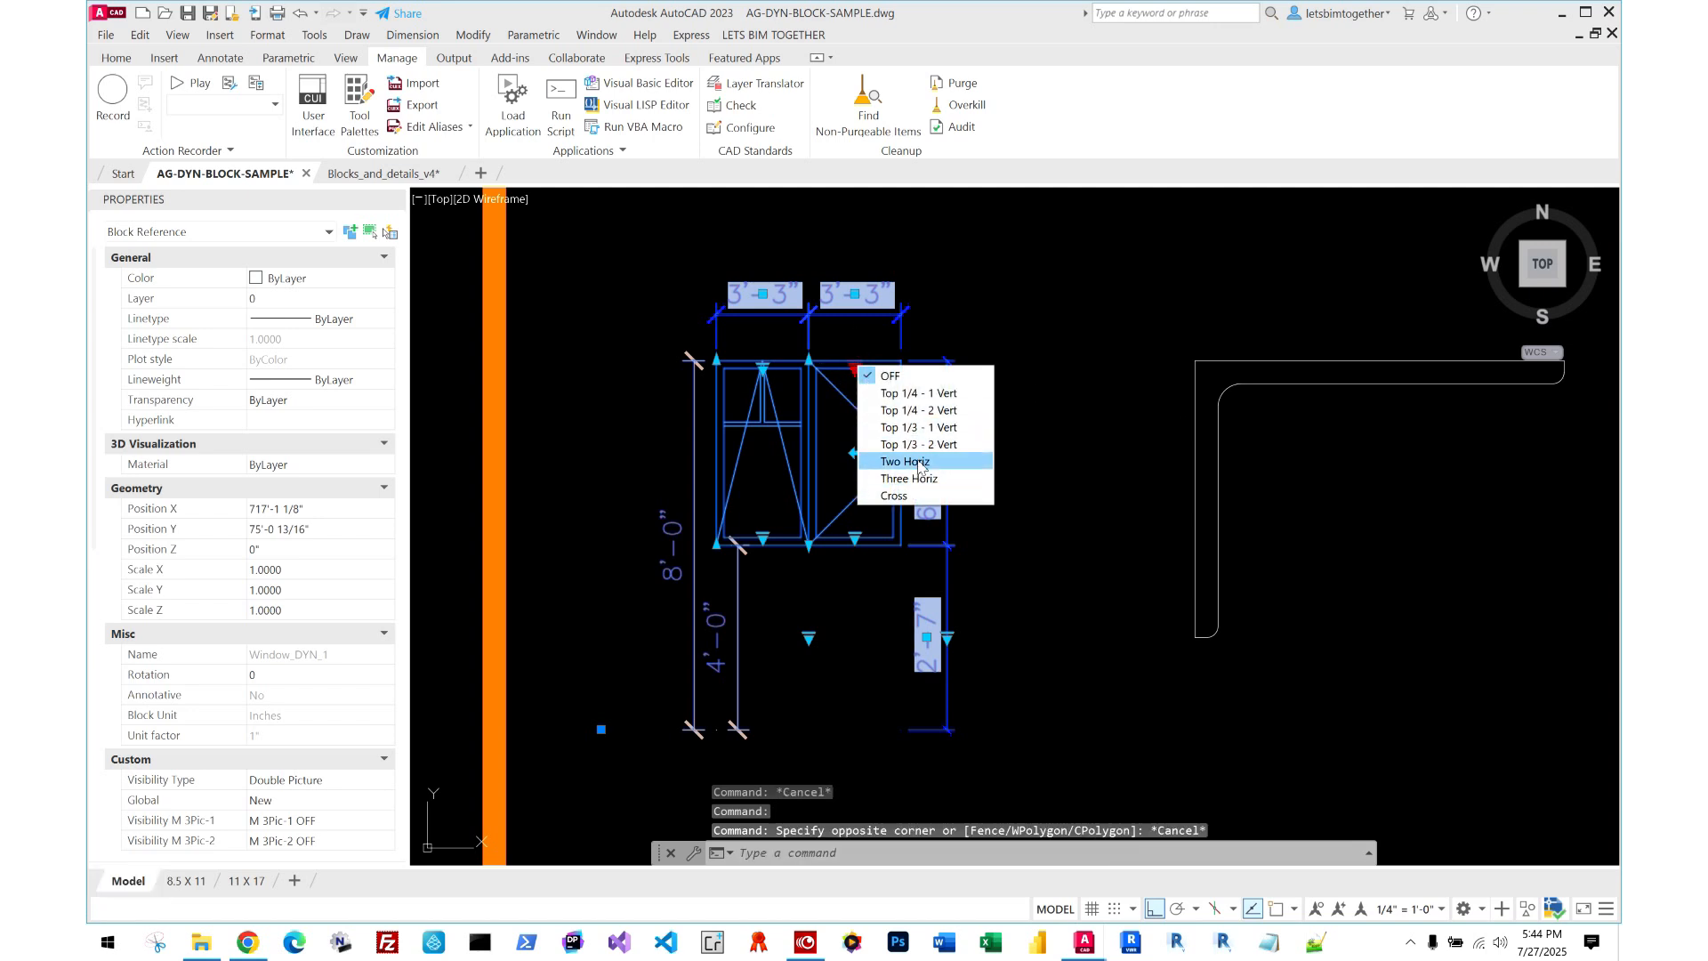
click(908, 461)
key(Escape)
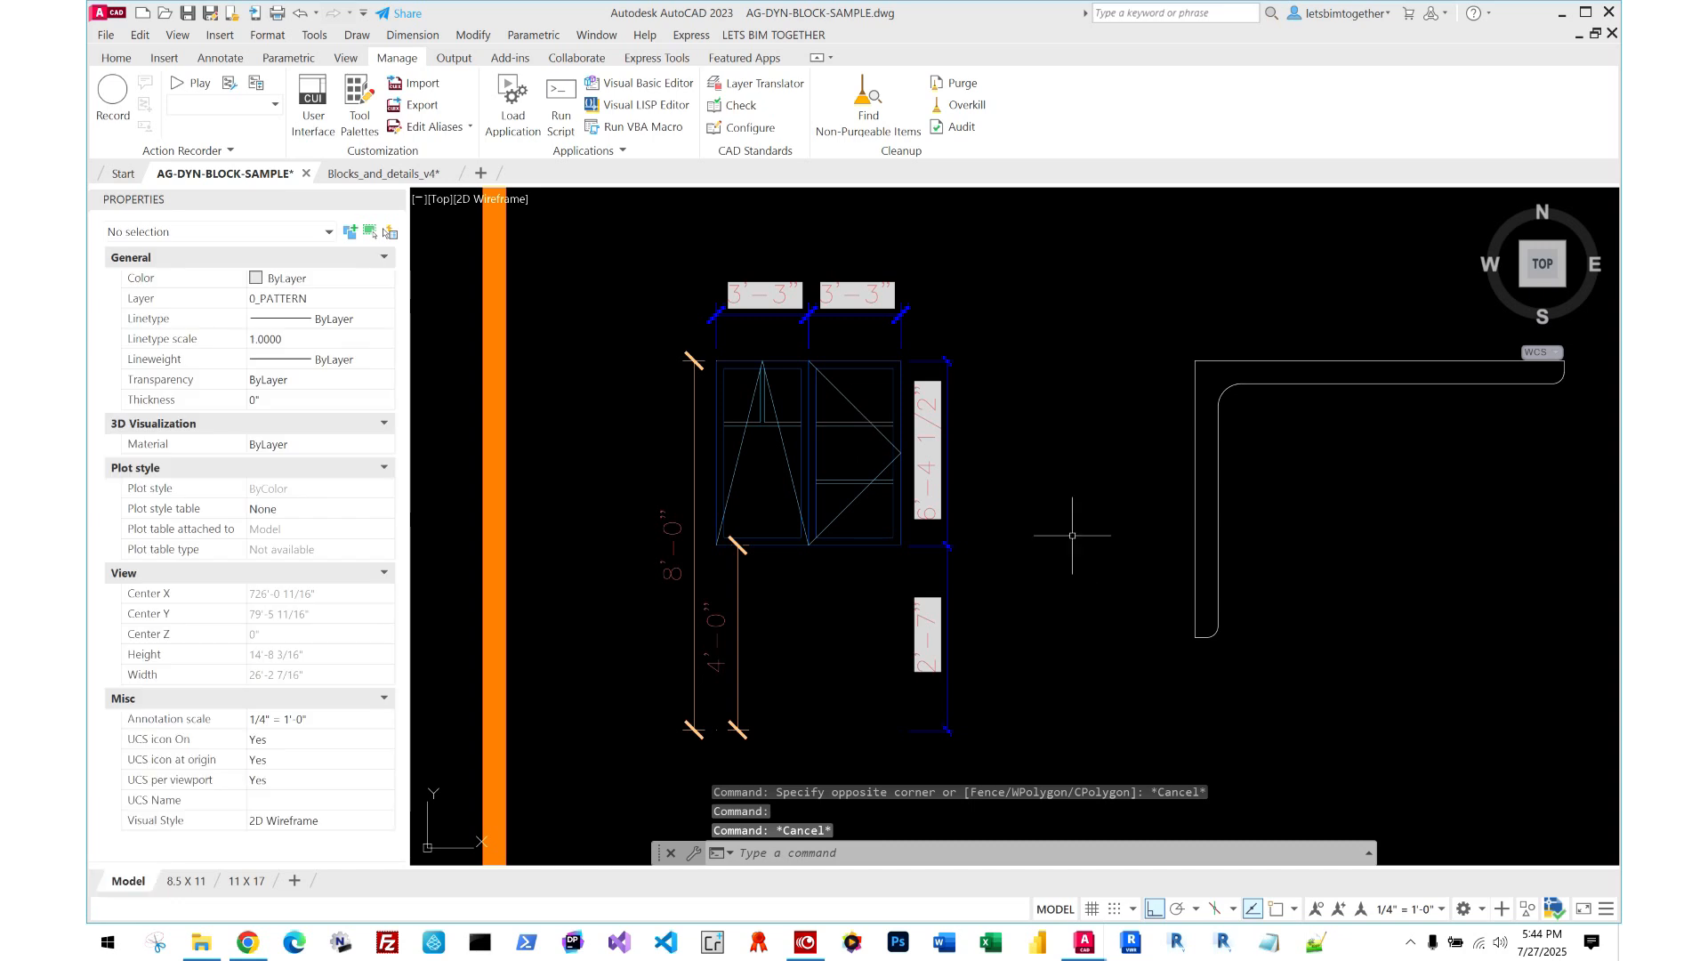
text(rea)
key(space)
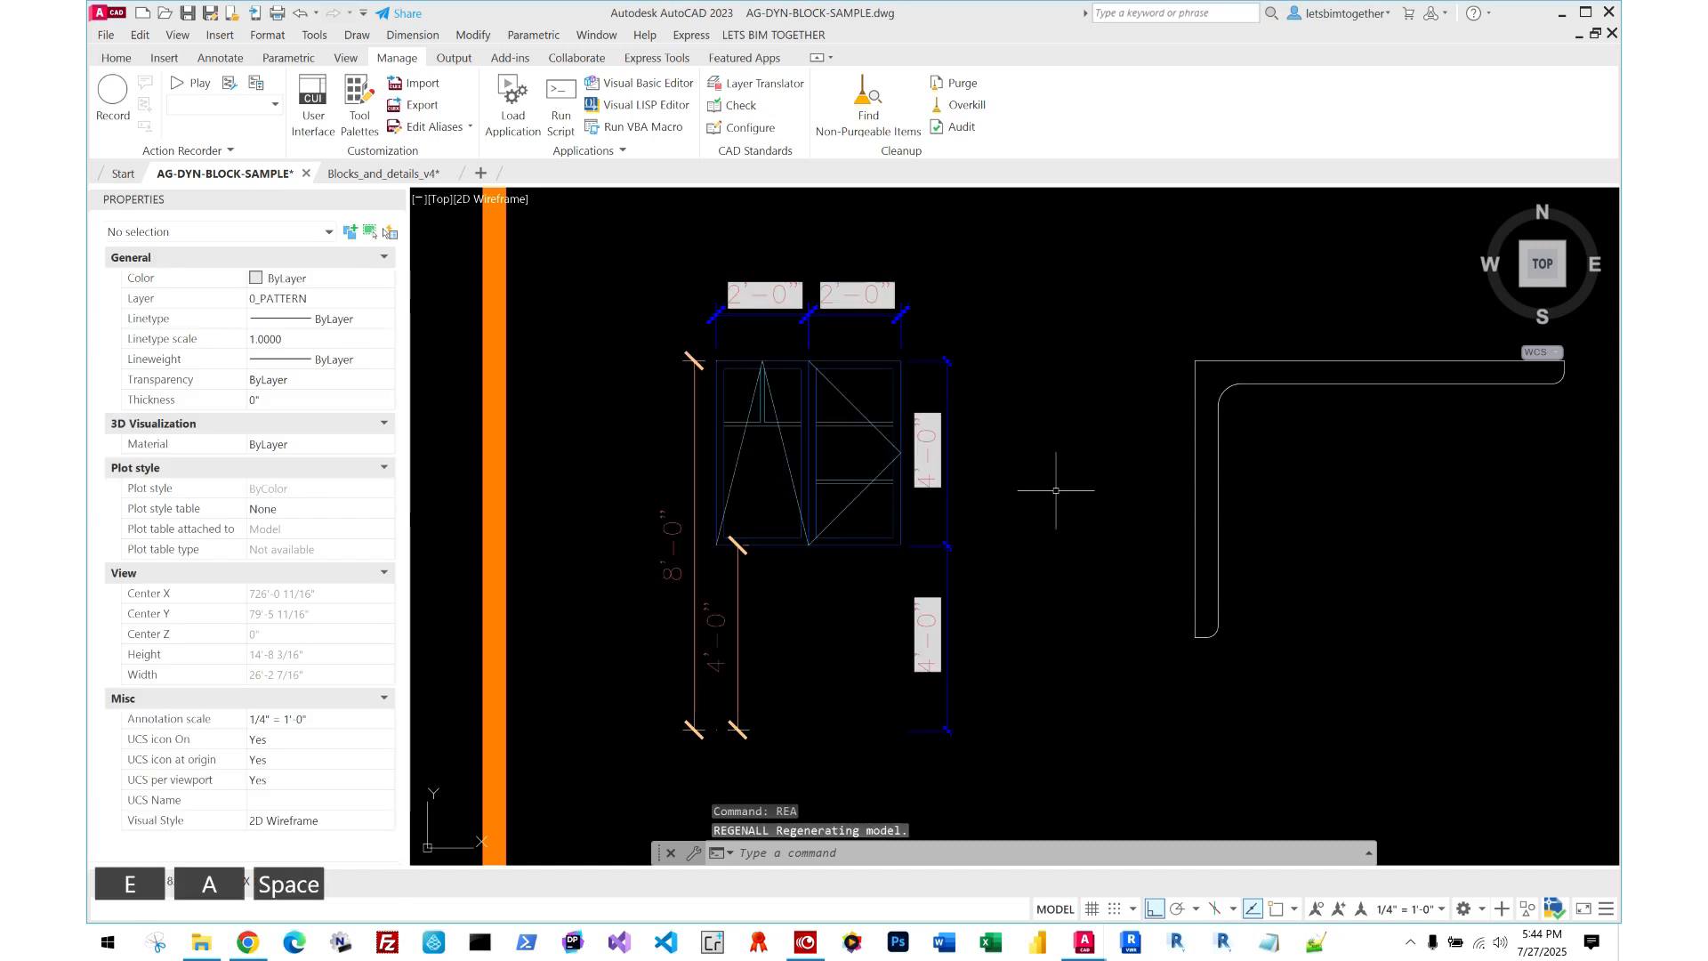
- Stretch the window block's lower edge to make it 5' high, and regenerate the drawing
click(1058, 484)
click(876, 481)
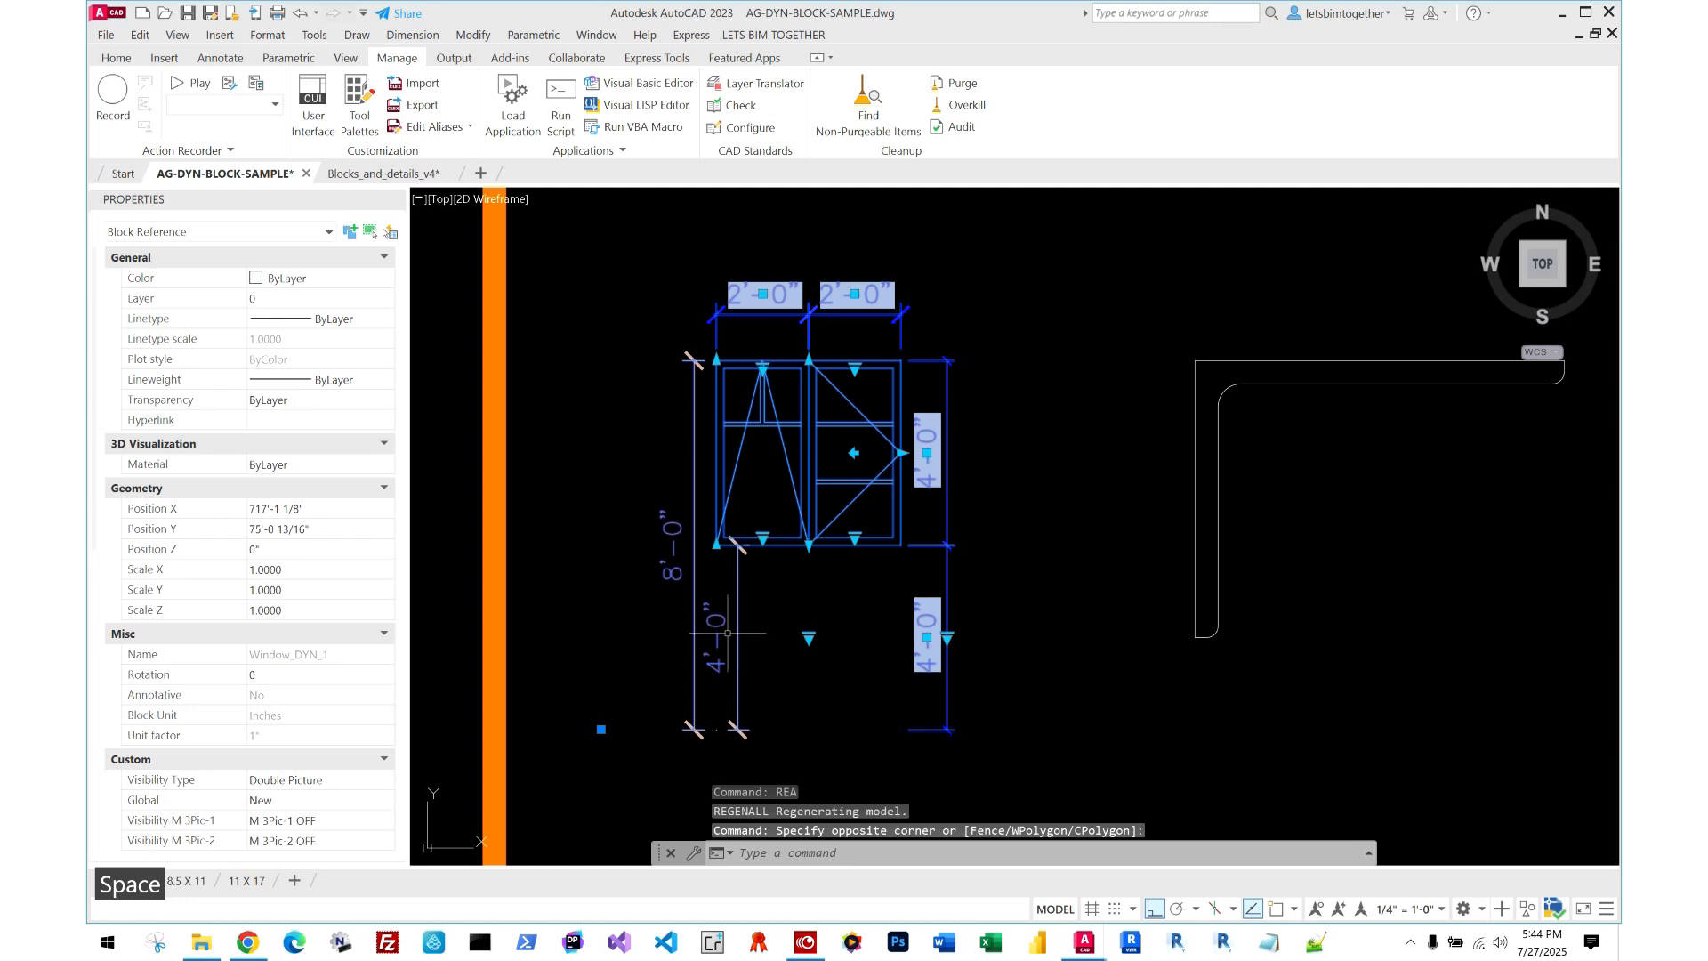
scroll(814, 621, down, 2)
scroll(839, 565, up, 4)
scroll(839, 565, down, 4)
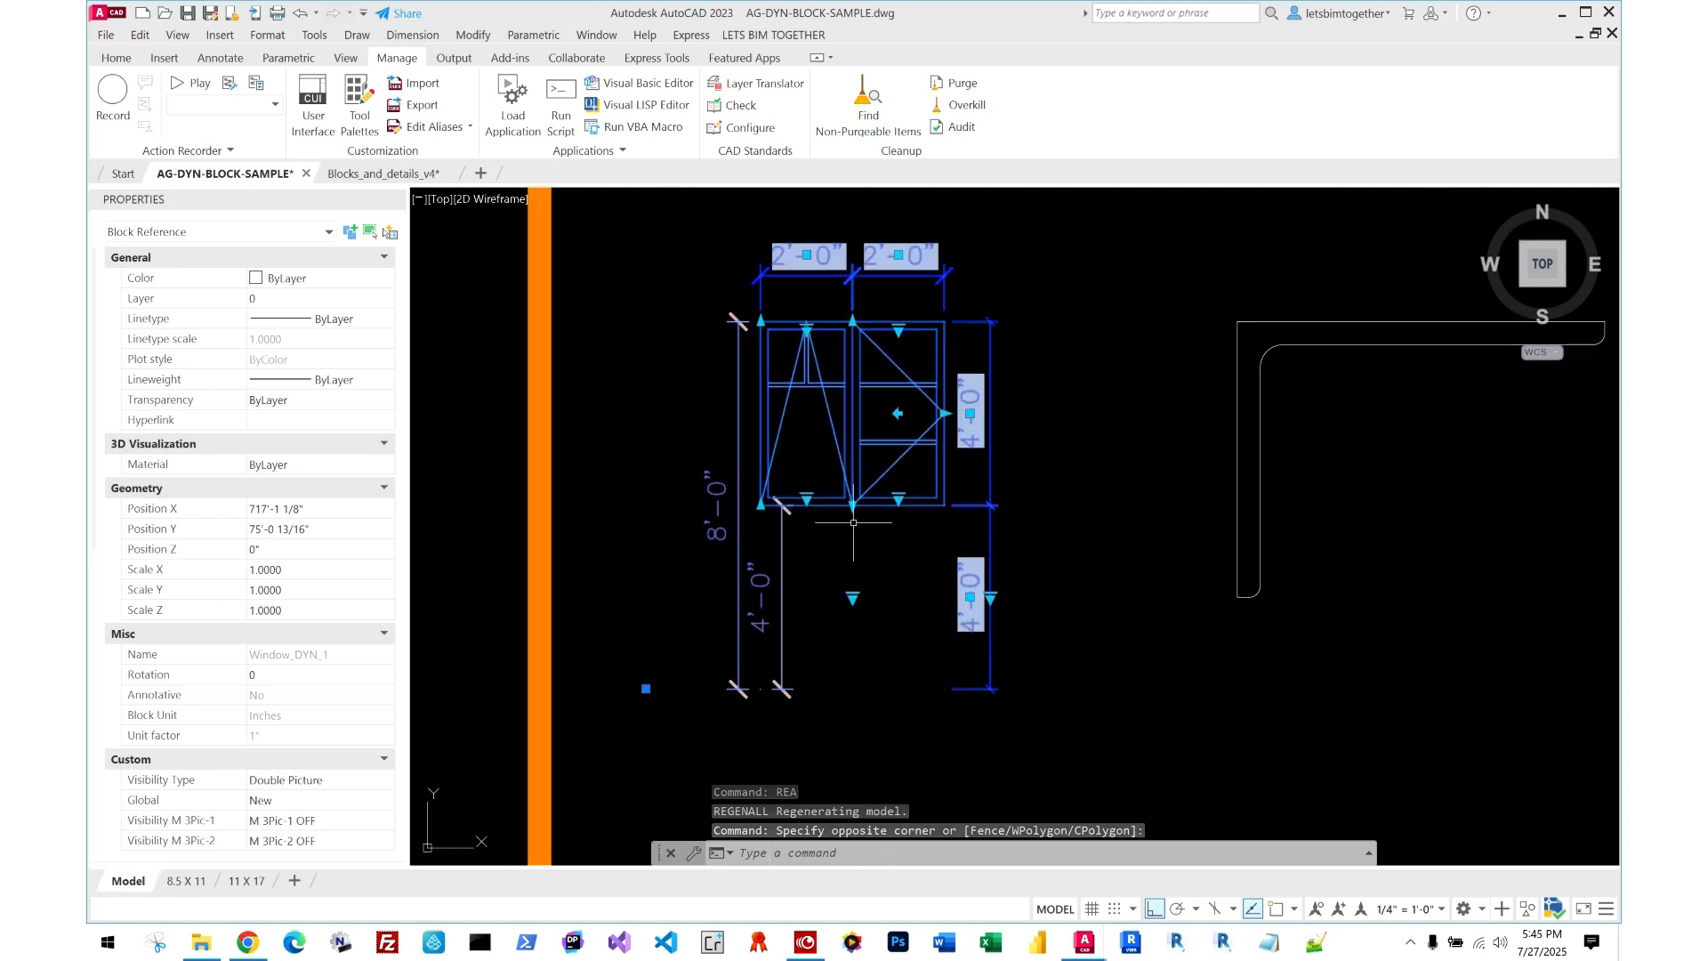
click(853, 507)
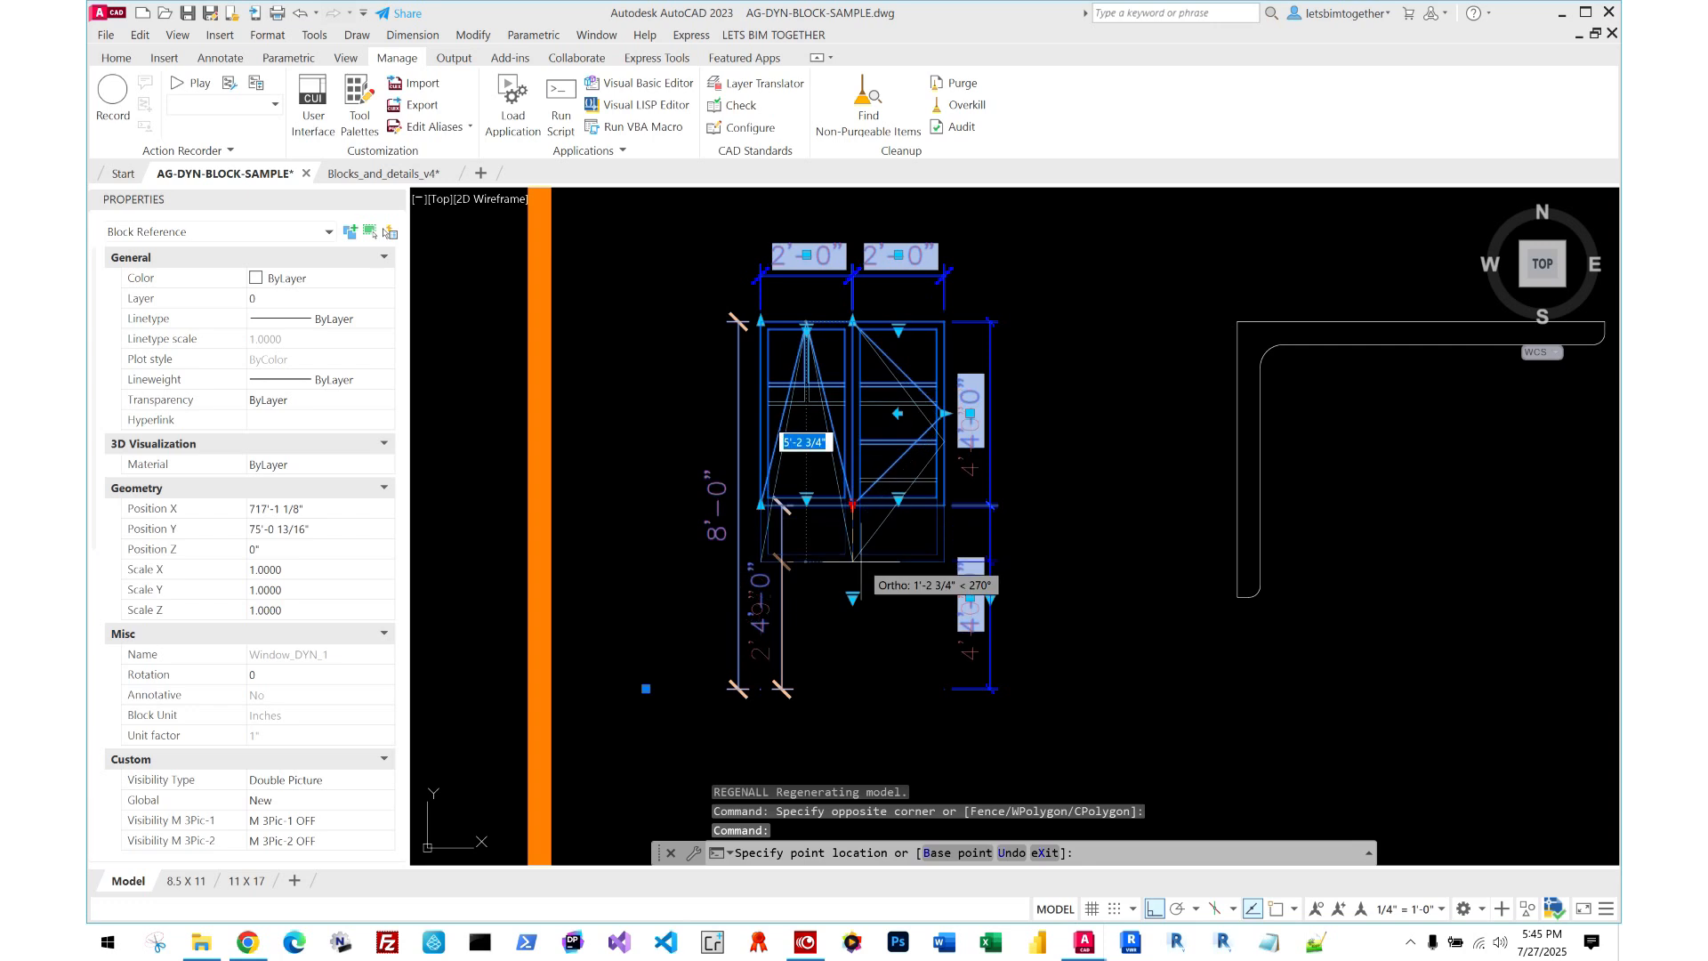
text(5')
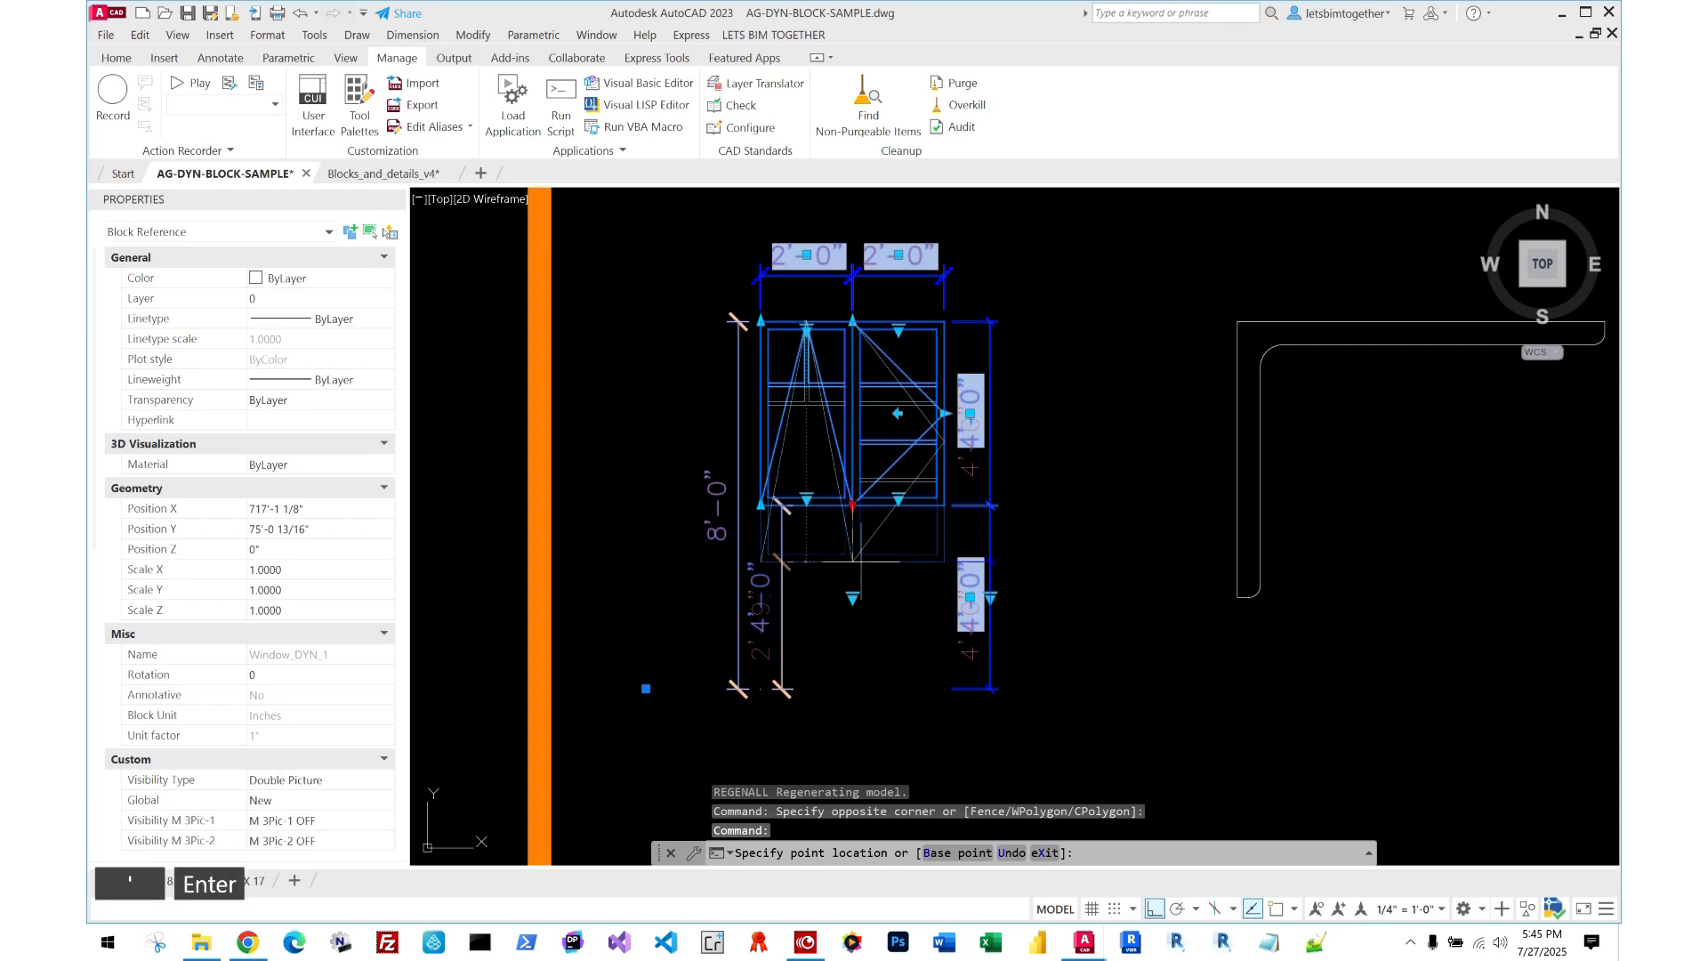
key(Escape)
text(rea)
key(space)
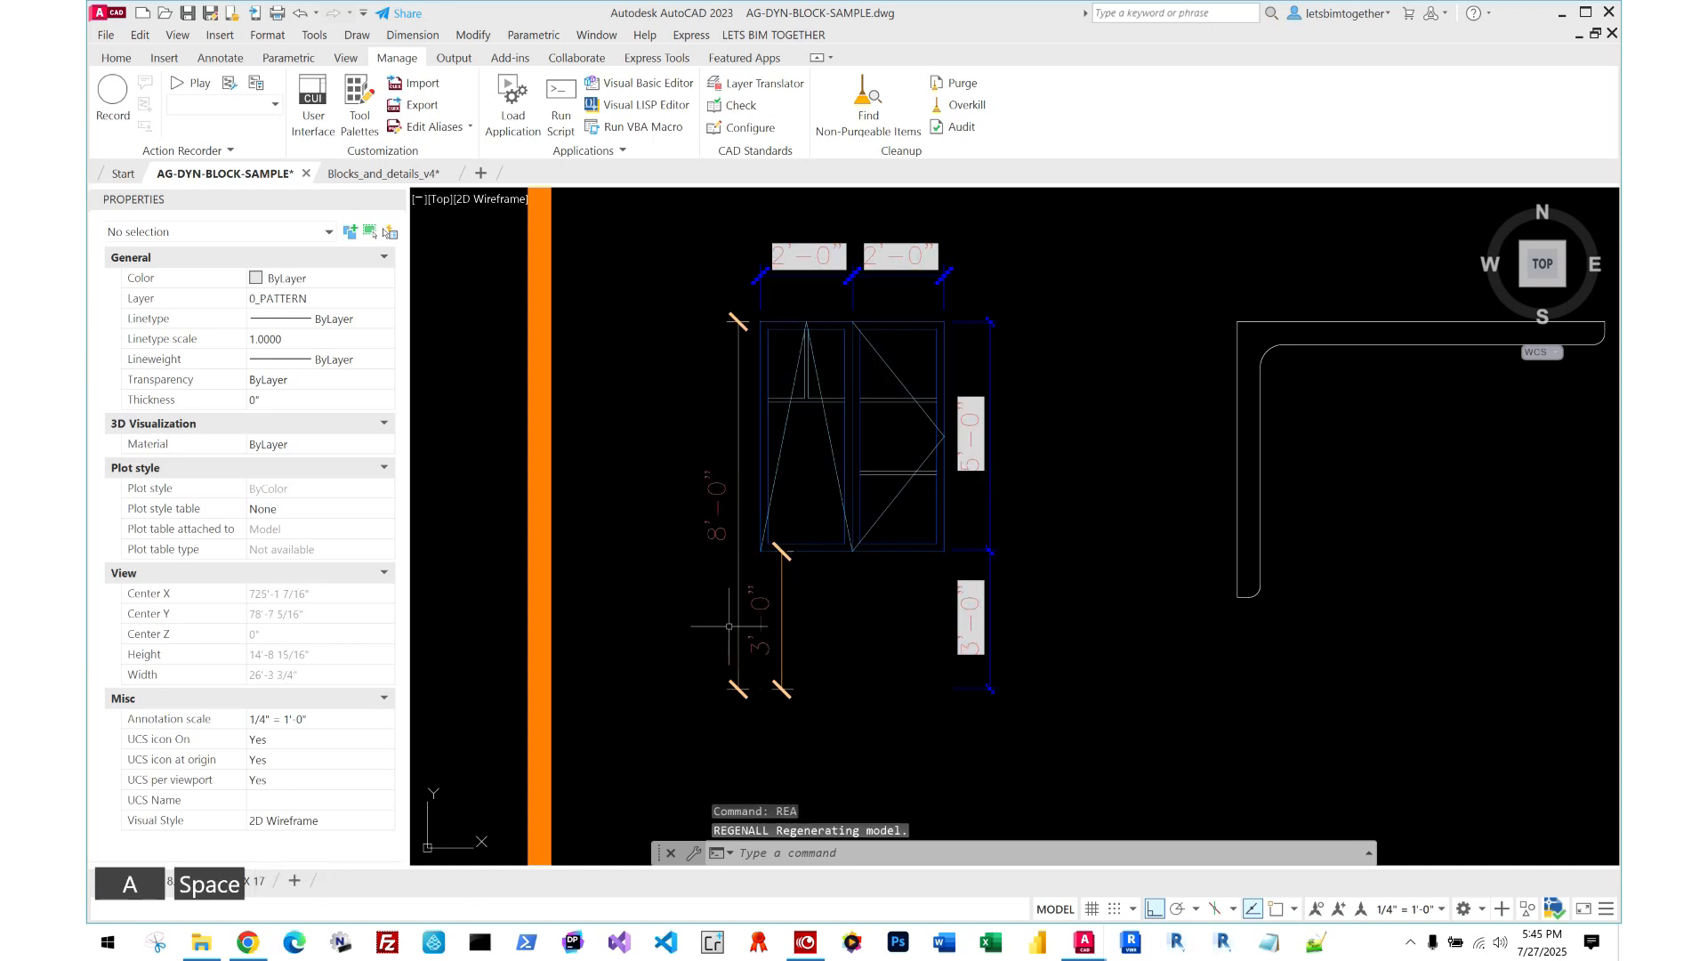
- Stretch the window block to an overall width of 6' and regenerate the drawing
click(1232, 322)
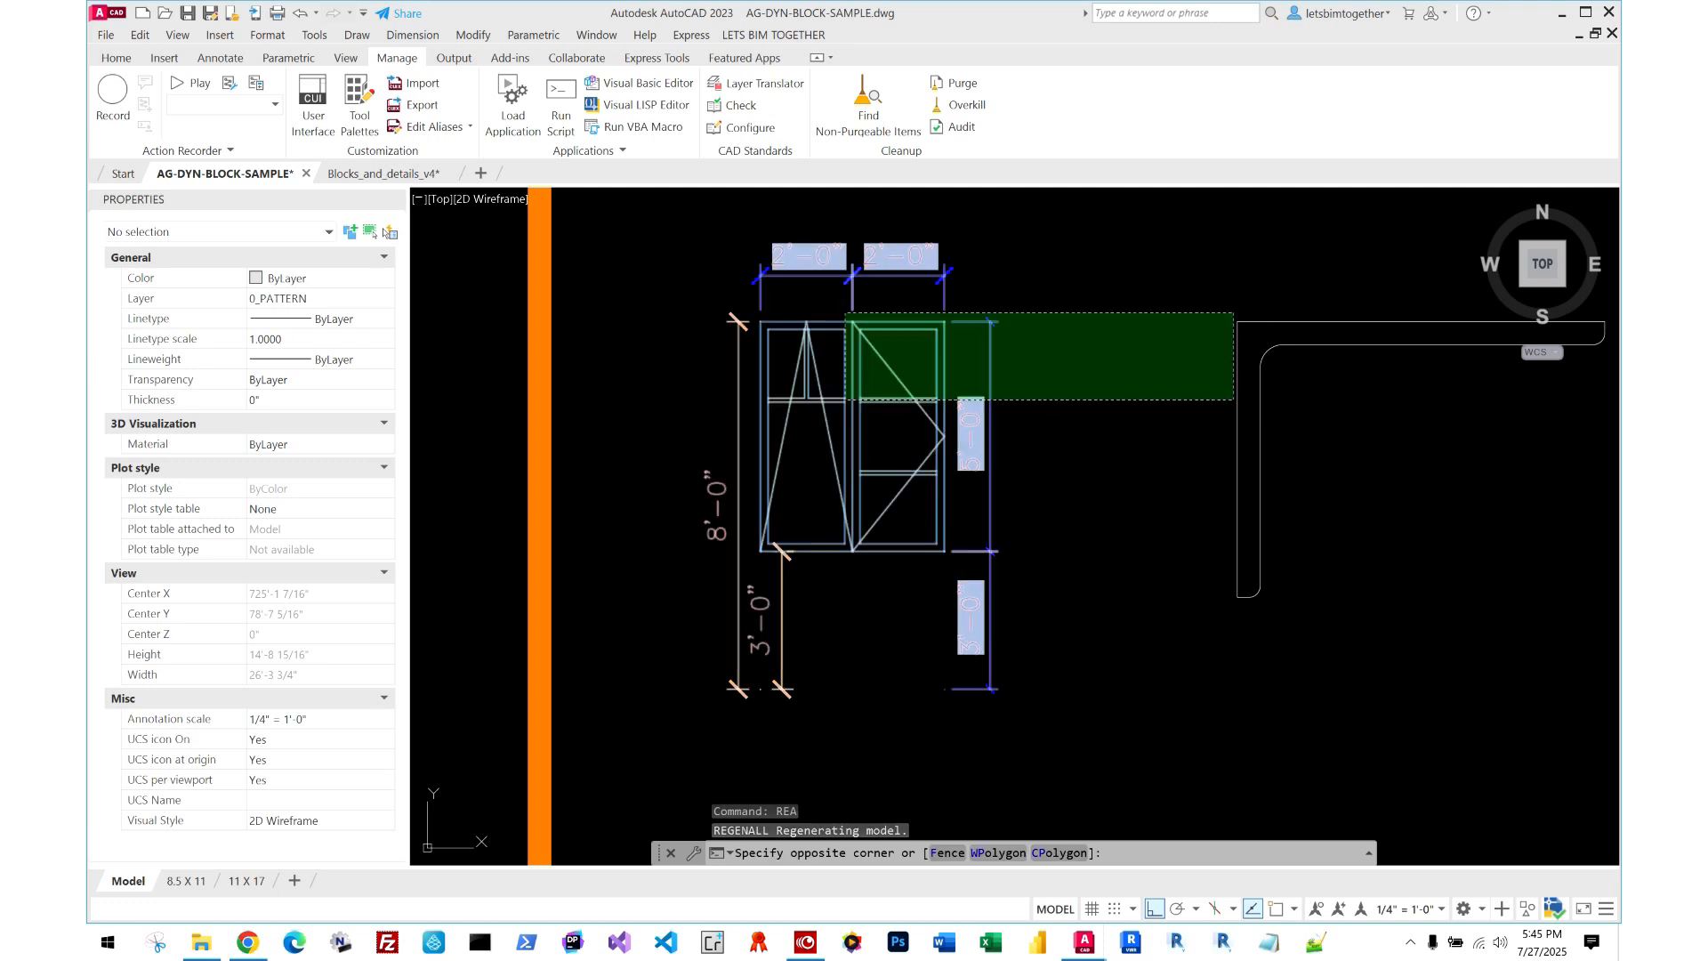
click(845, 399)
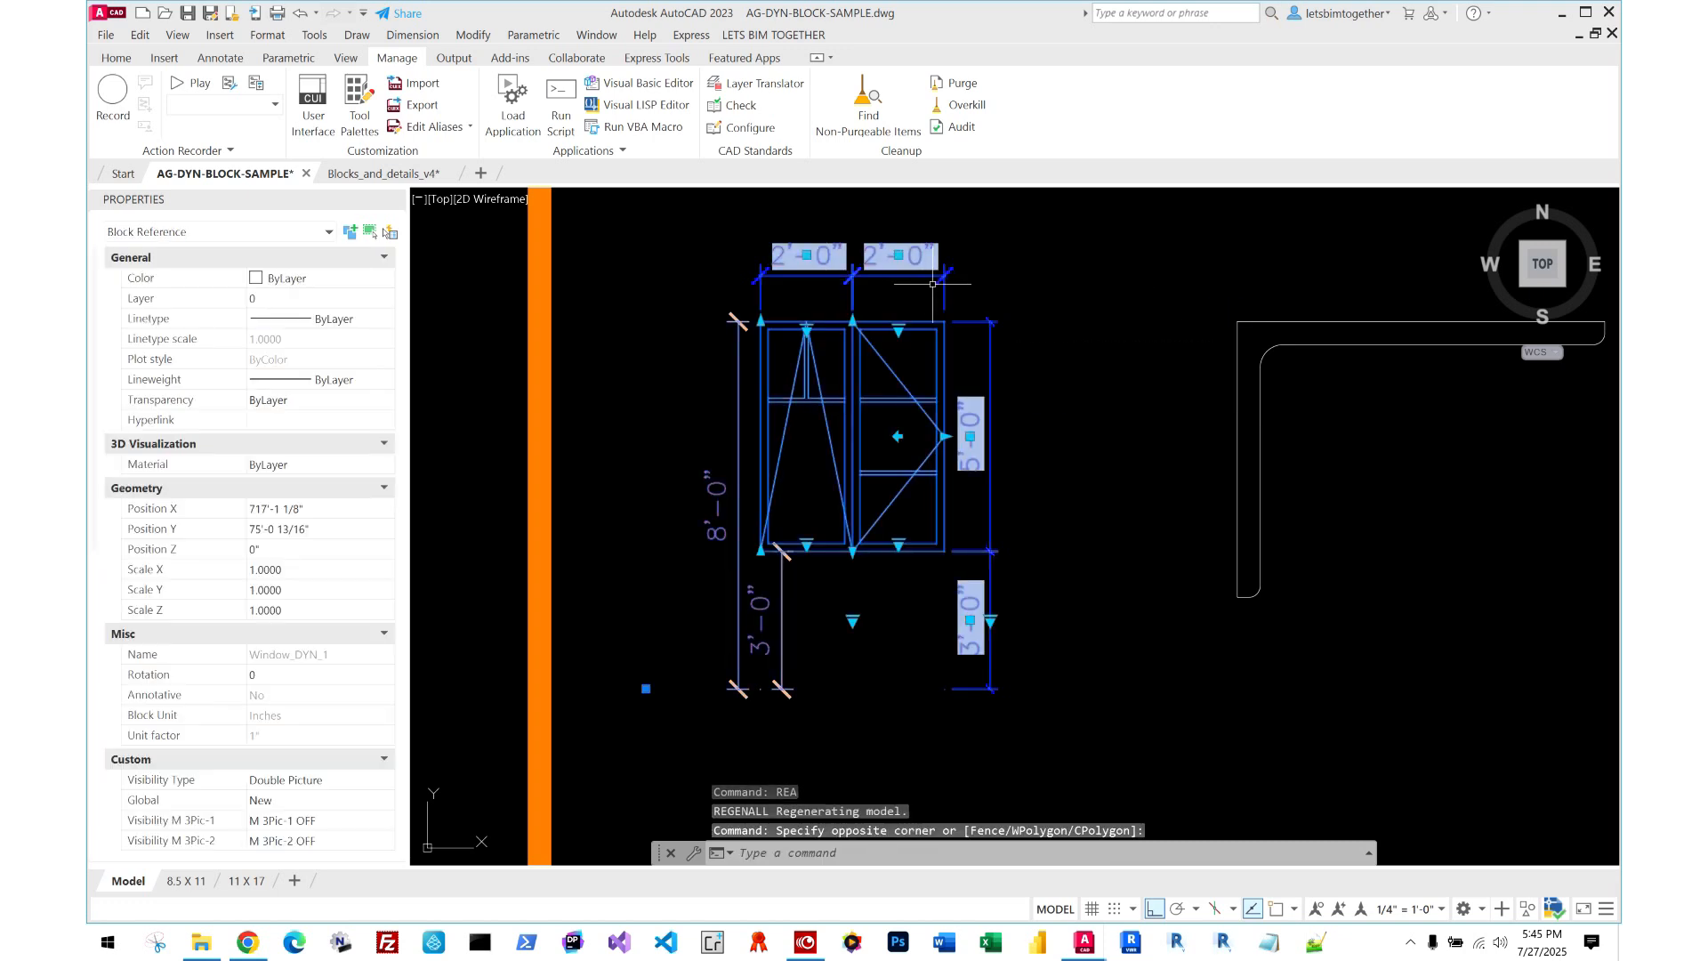
click(945, 436)
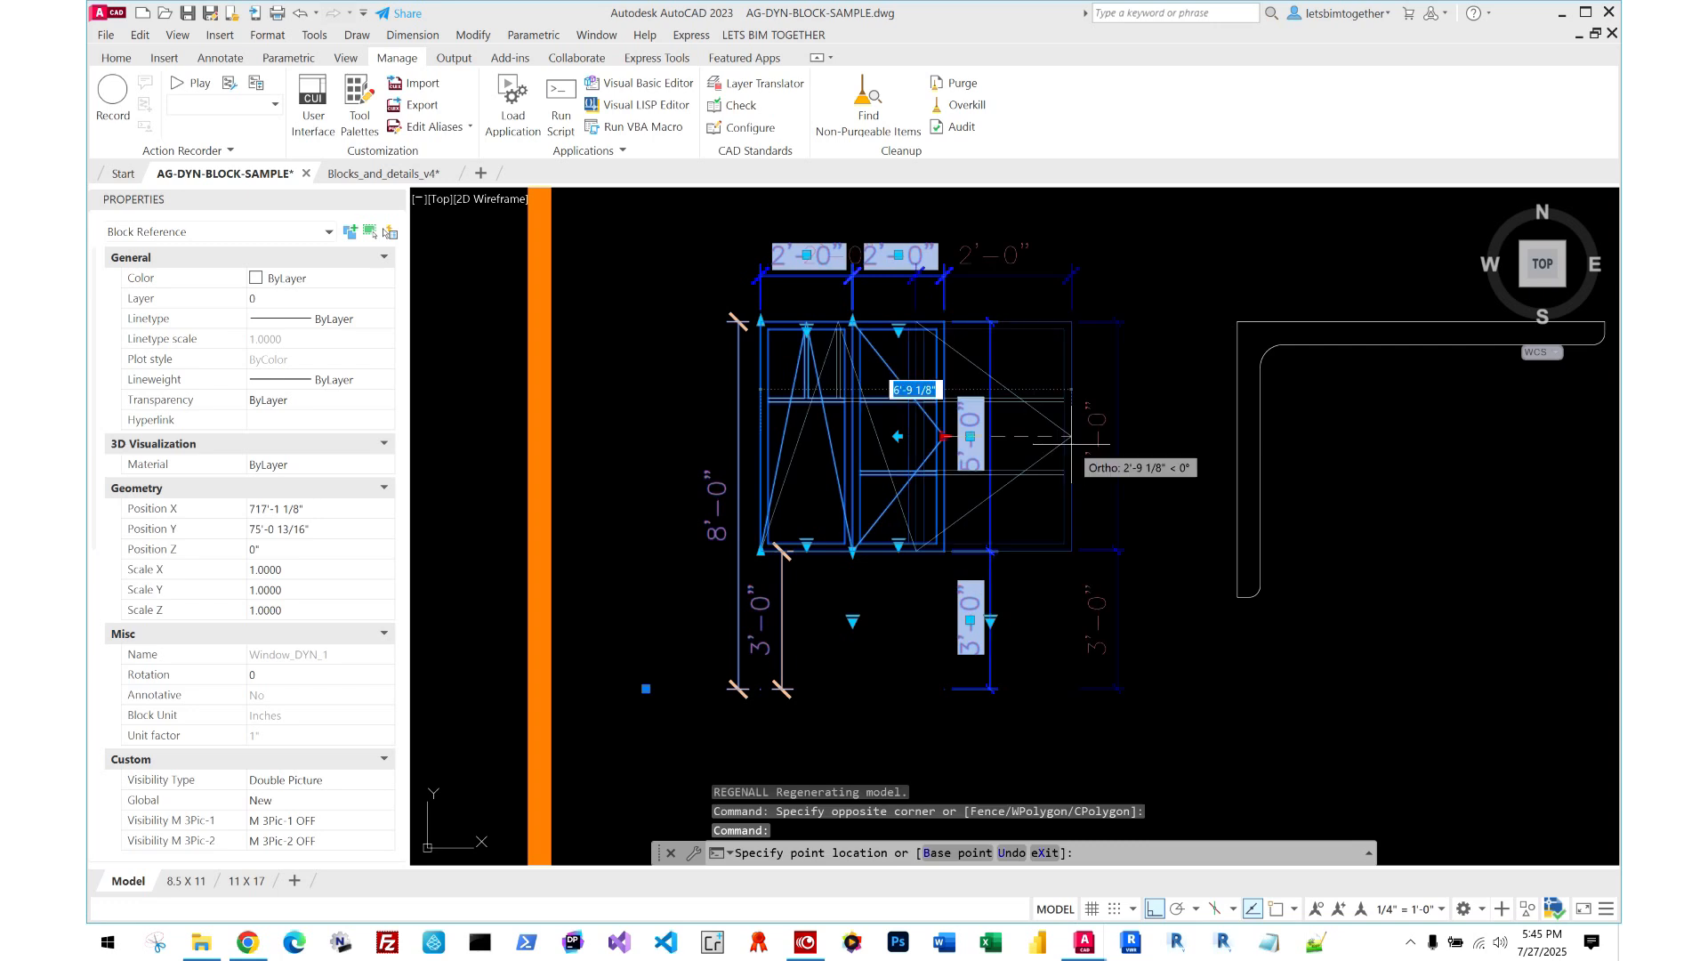
text(6')
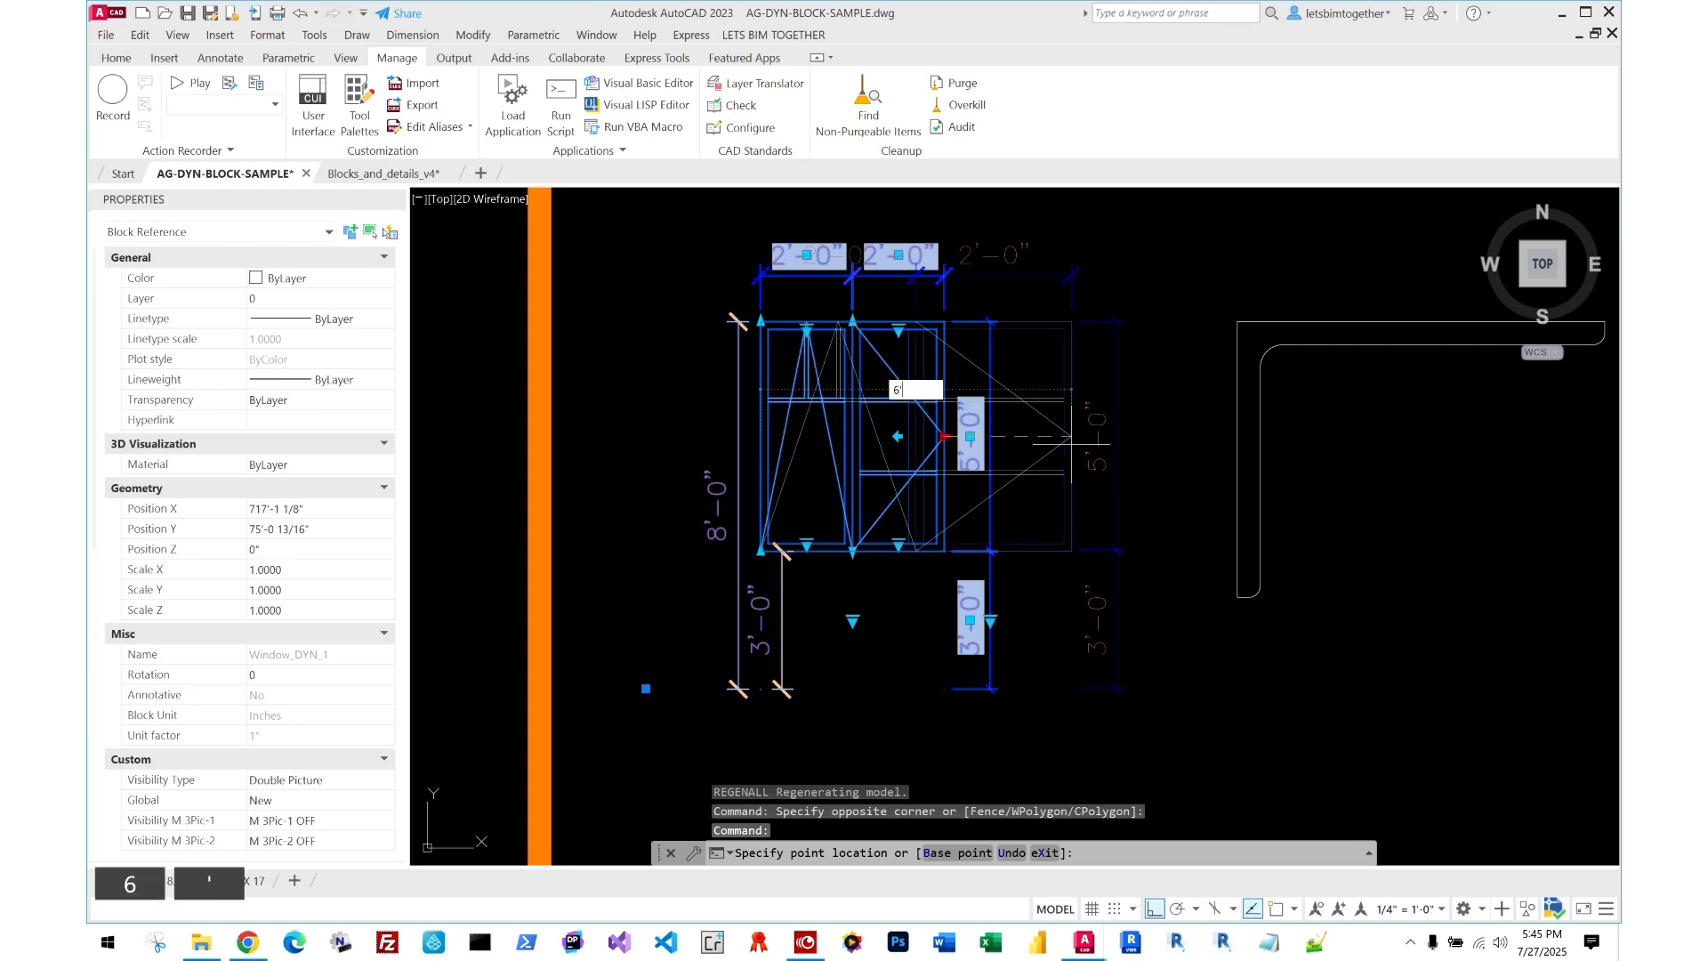
key(Return)
key(Escape)
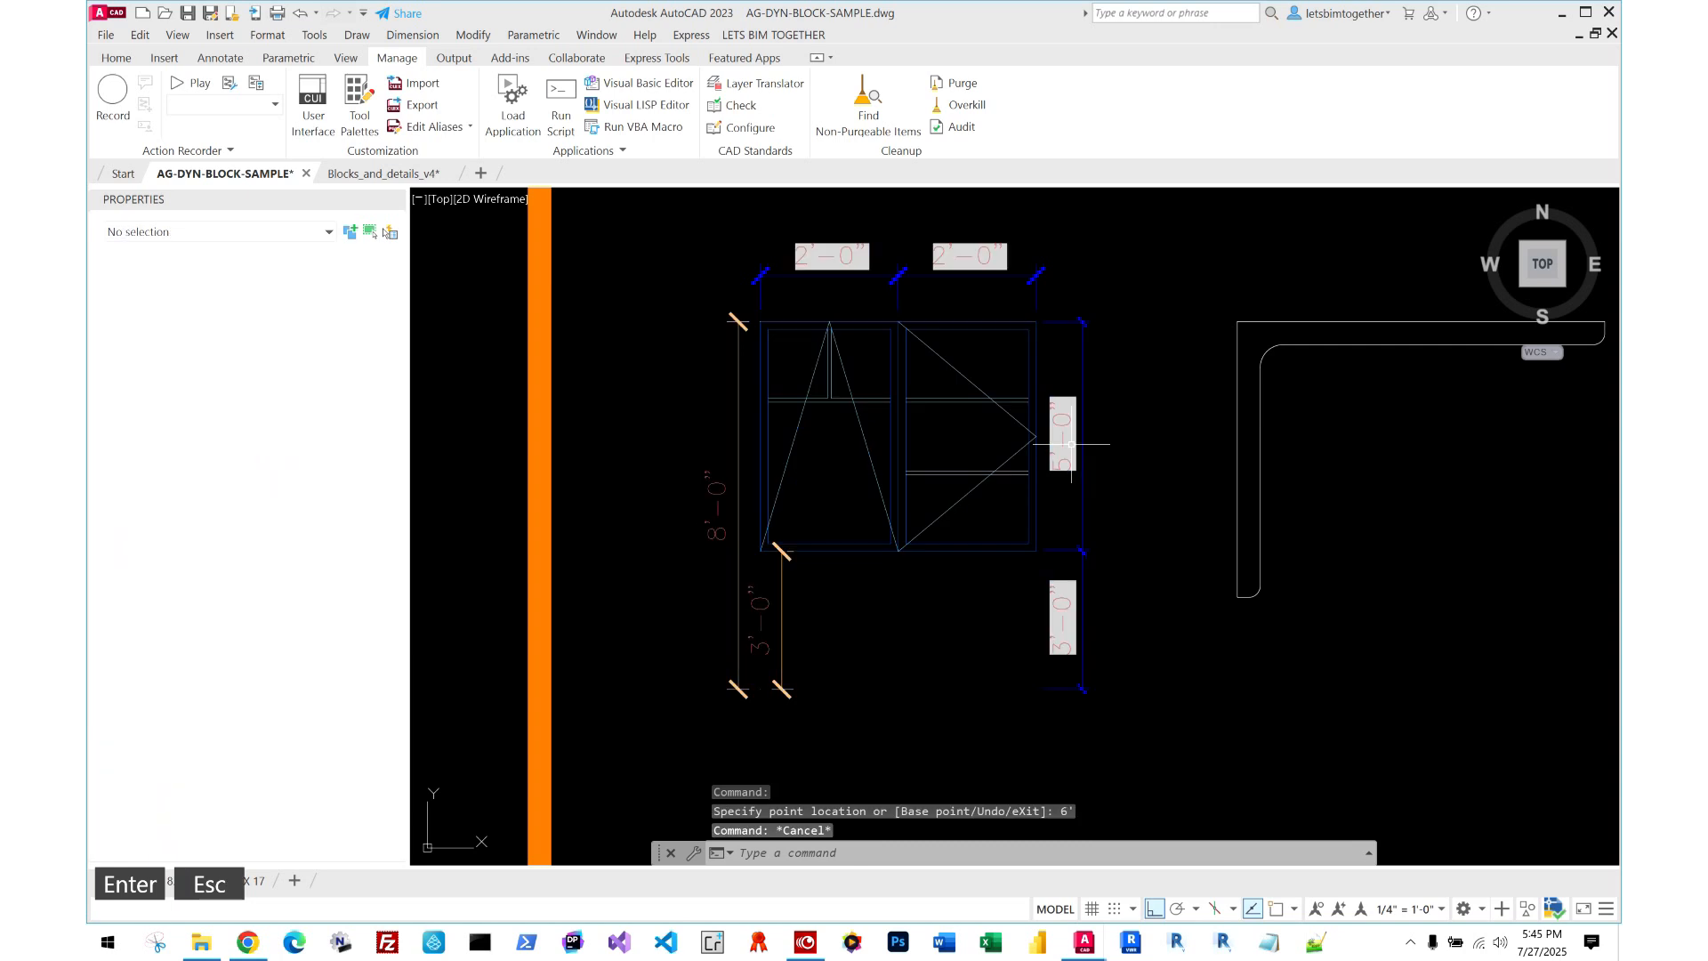
text(rea)
key(space)
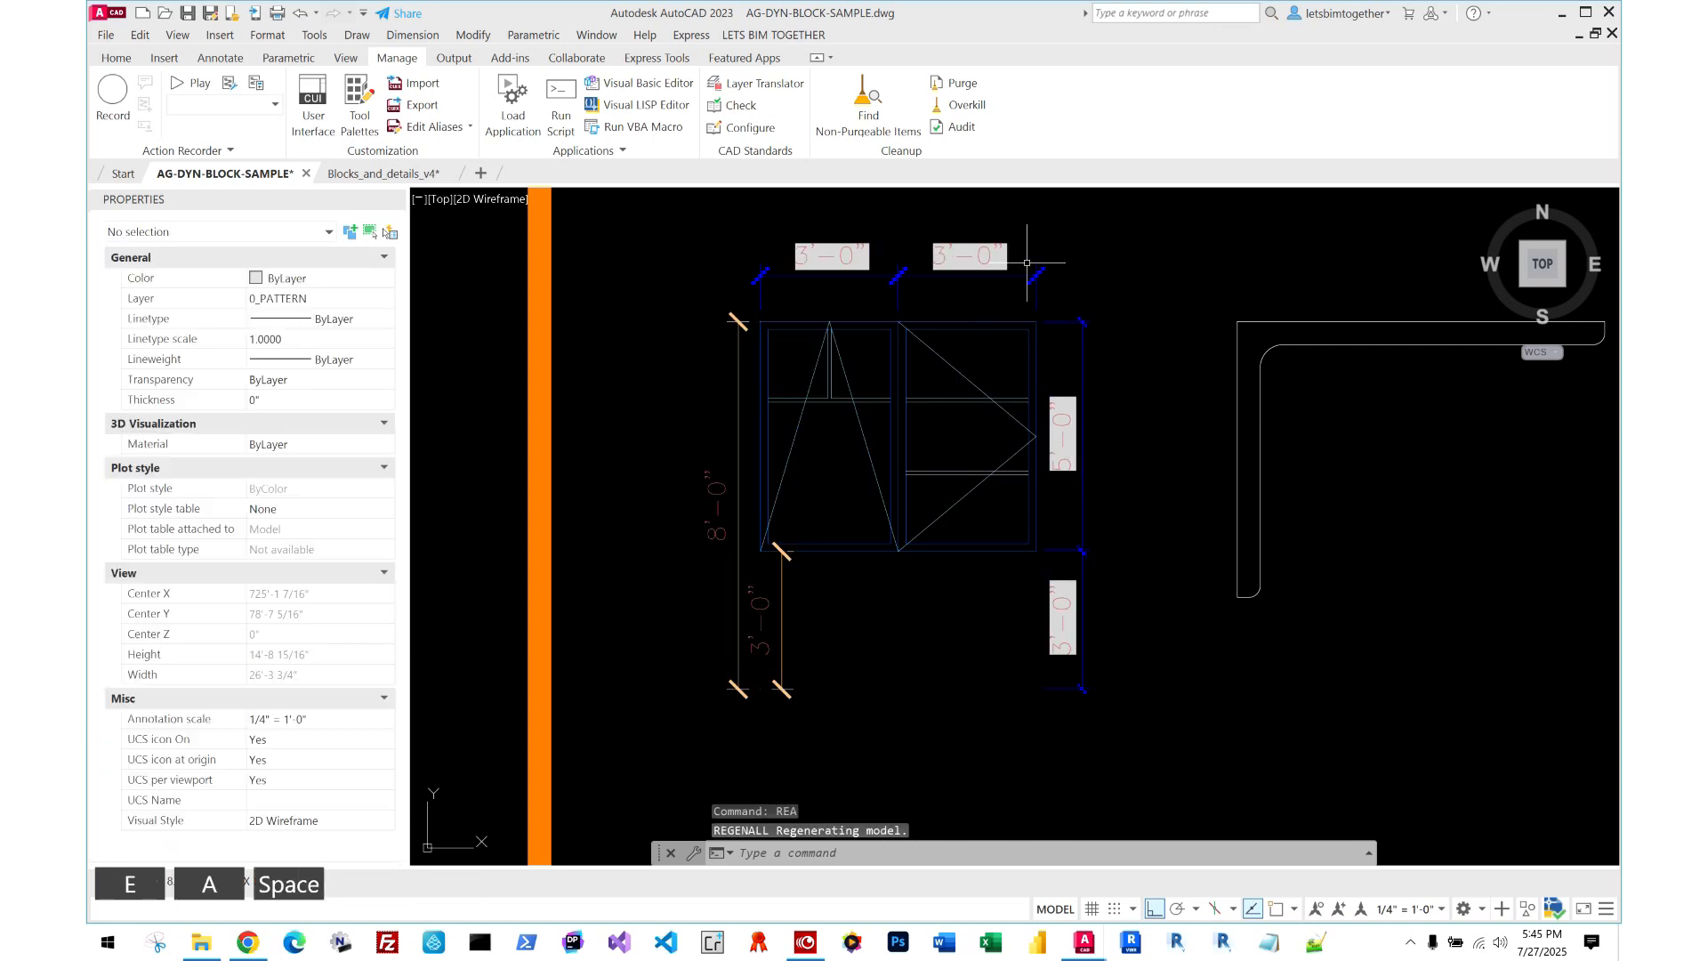
- Resize the L-shape angle block beside the window to the preset L4x long leg, 3x short leg and 1/4 thickness
click(971, 318)
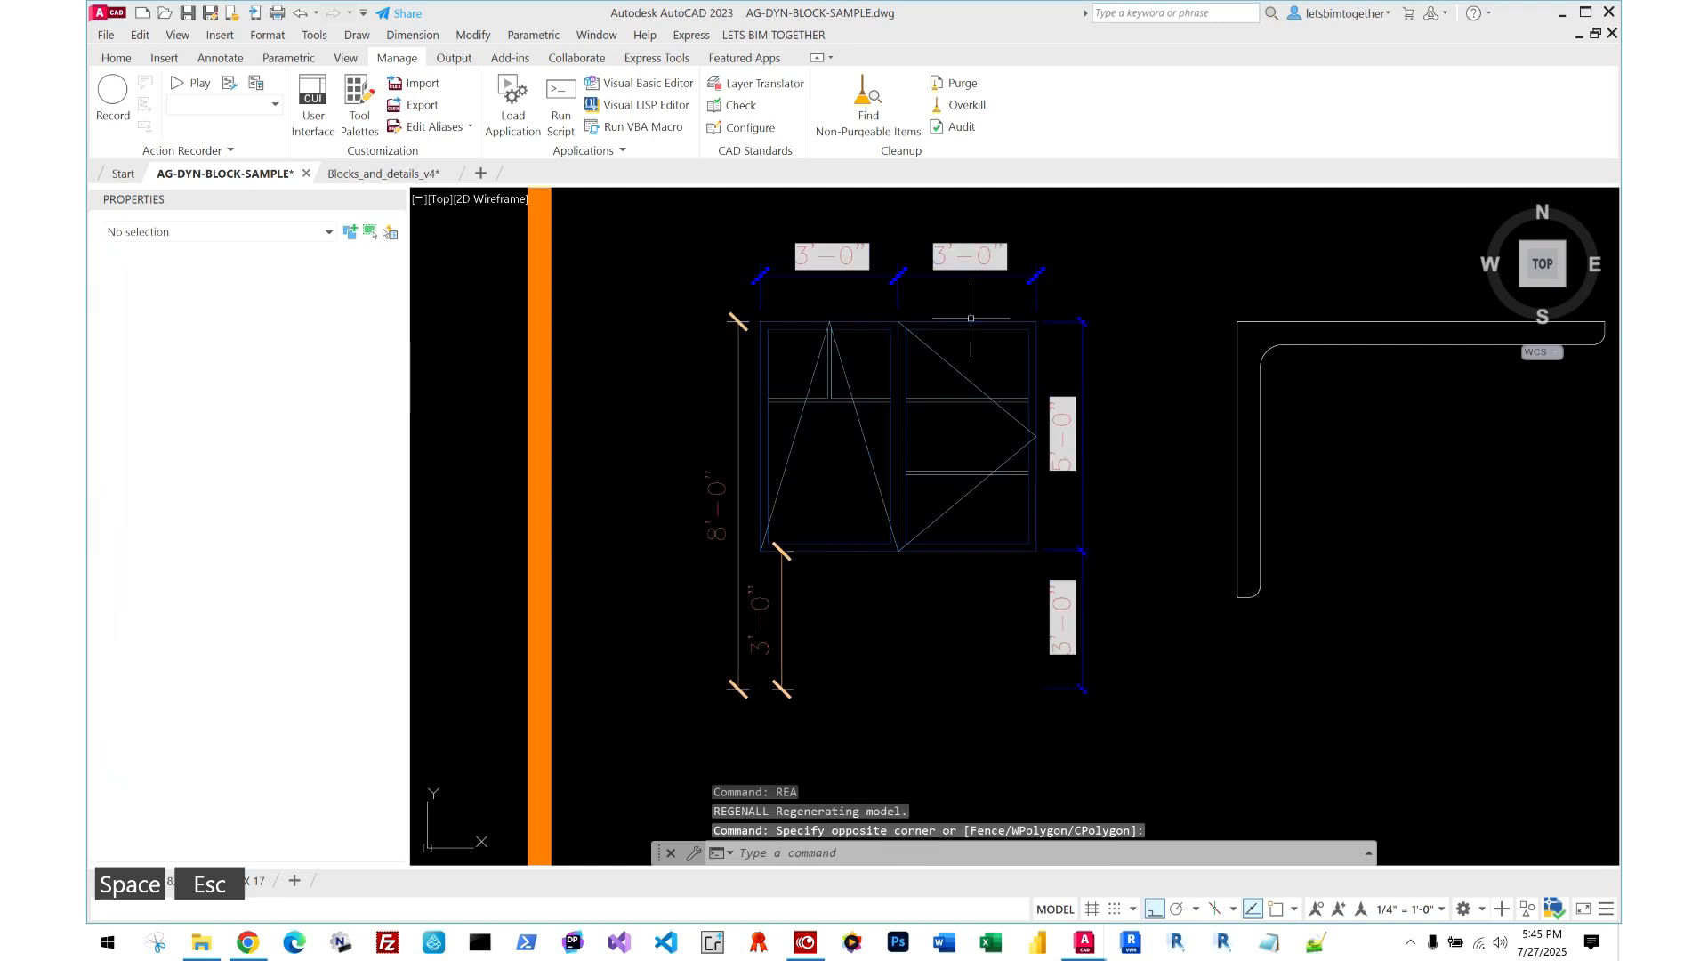
scroll(811, 453, down, 3)
key(Escape)
click(982, 394)
click(1110, 440)
scroll(1111, 440, up, 4)
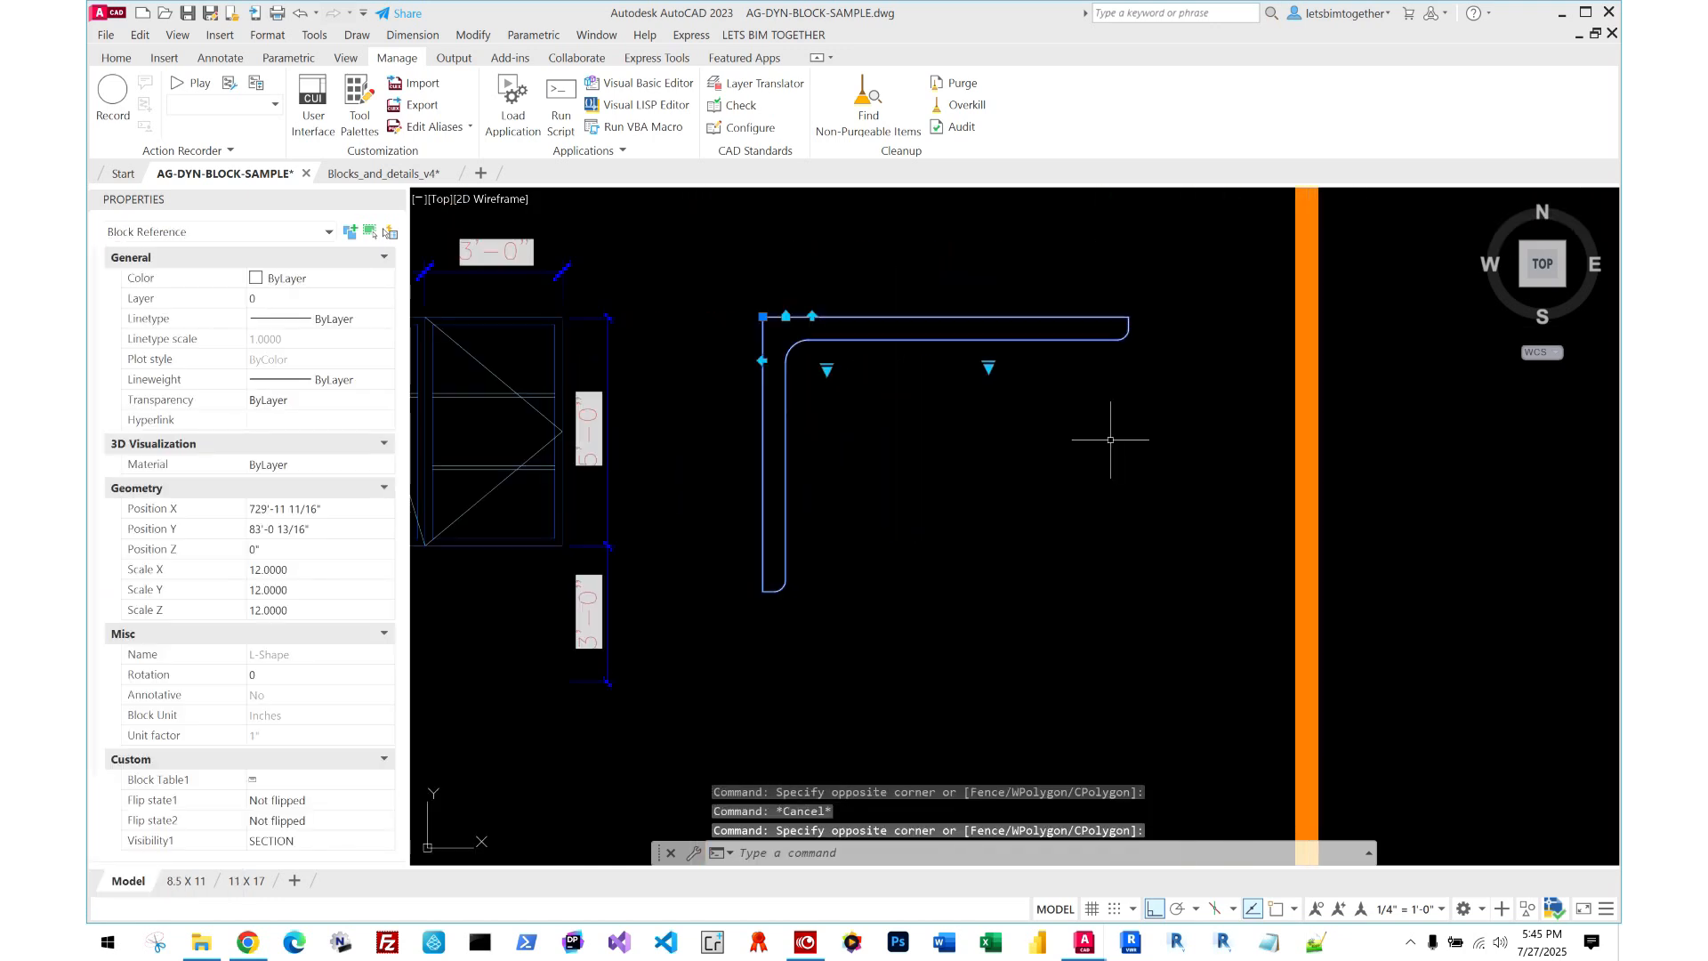
click(827, 368)
mouse_move(869, 477)
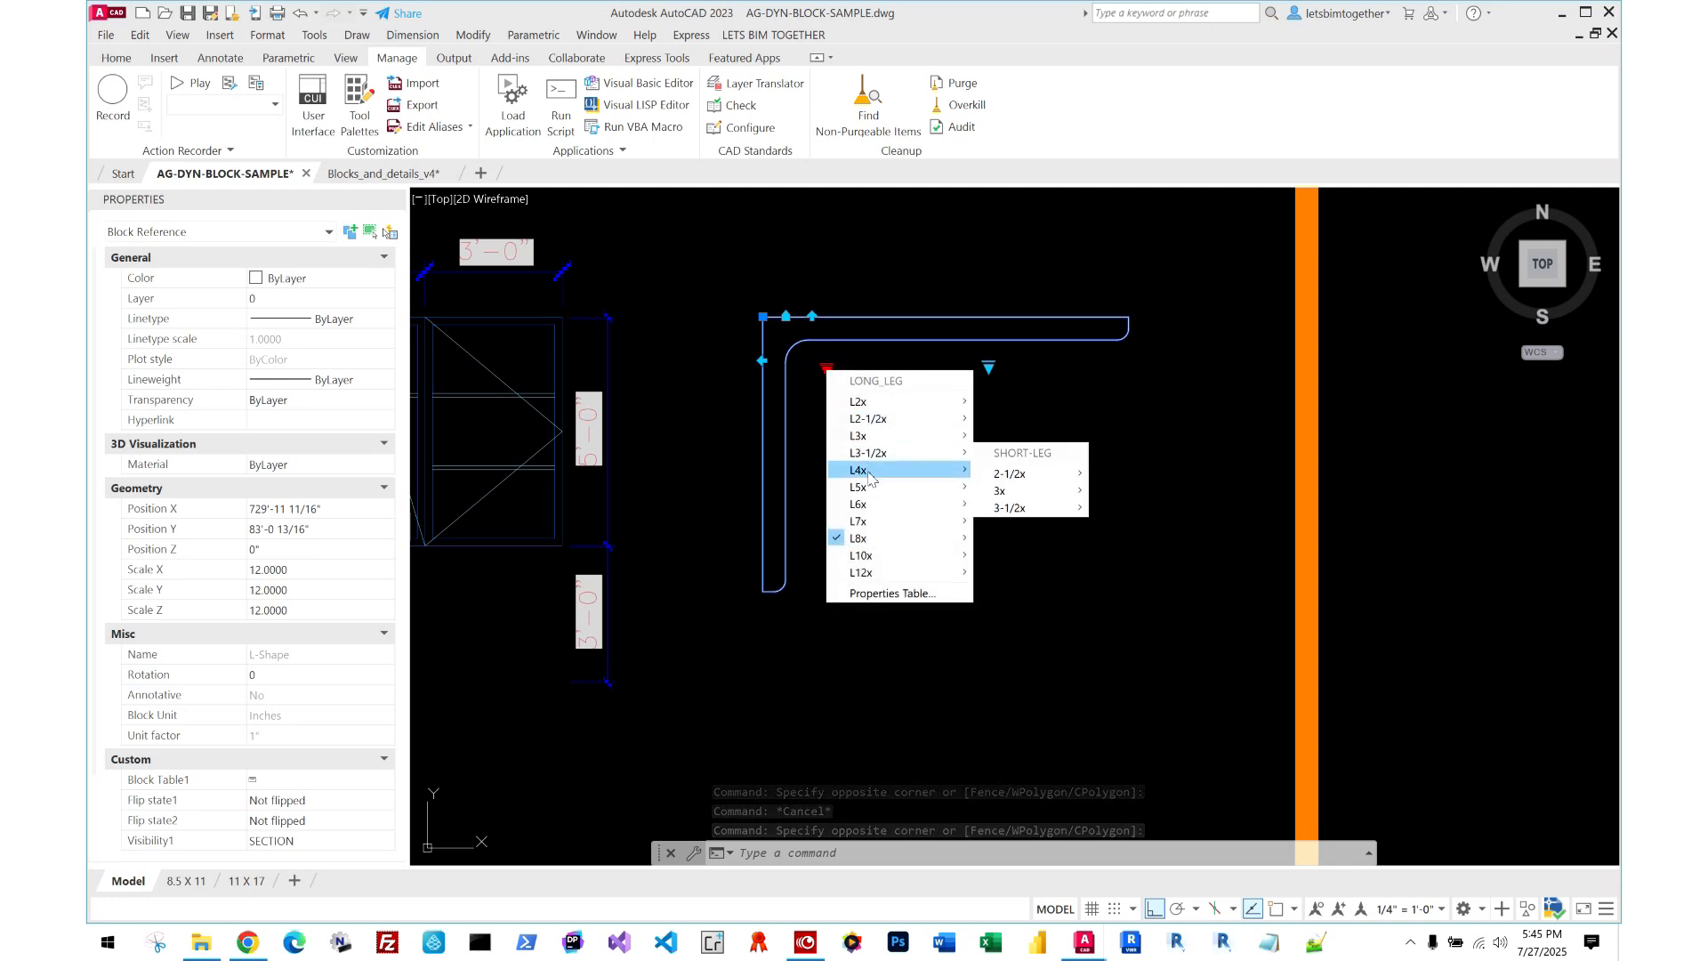
mouse_move(1084, 492)
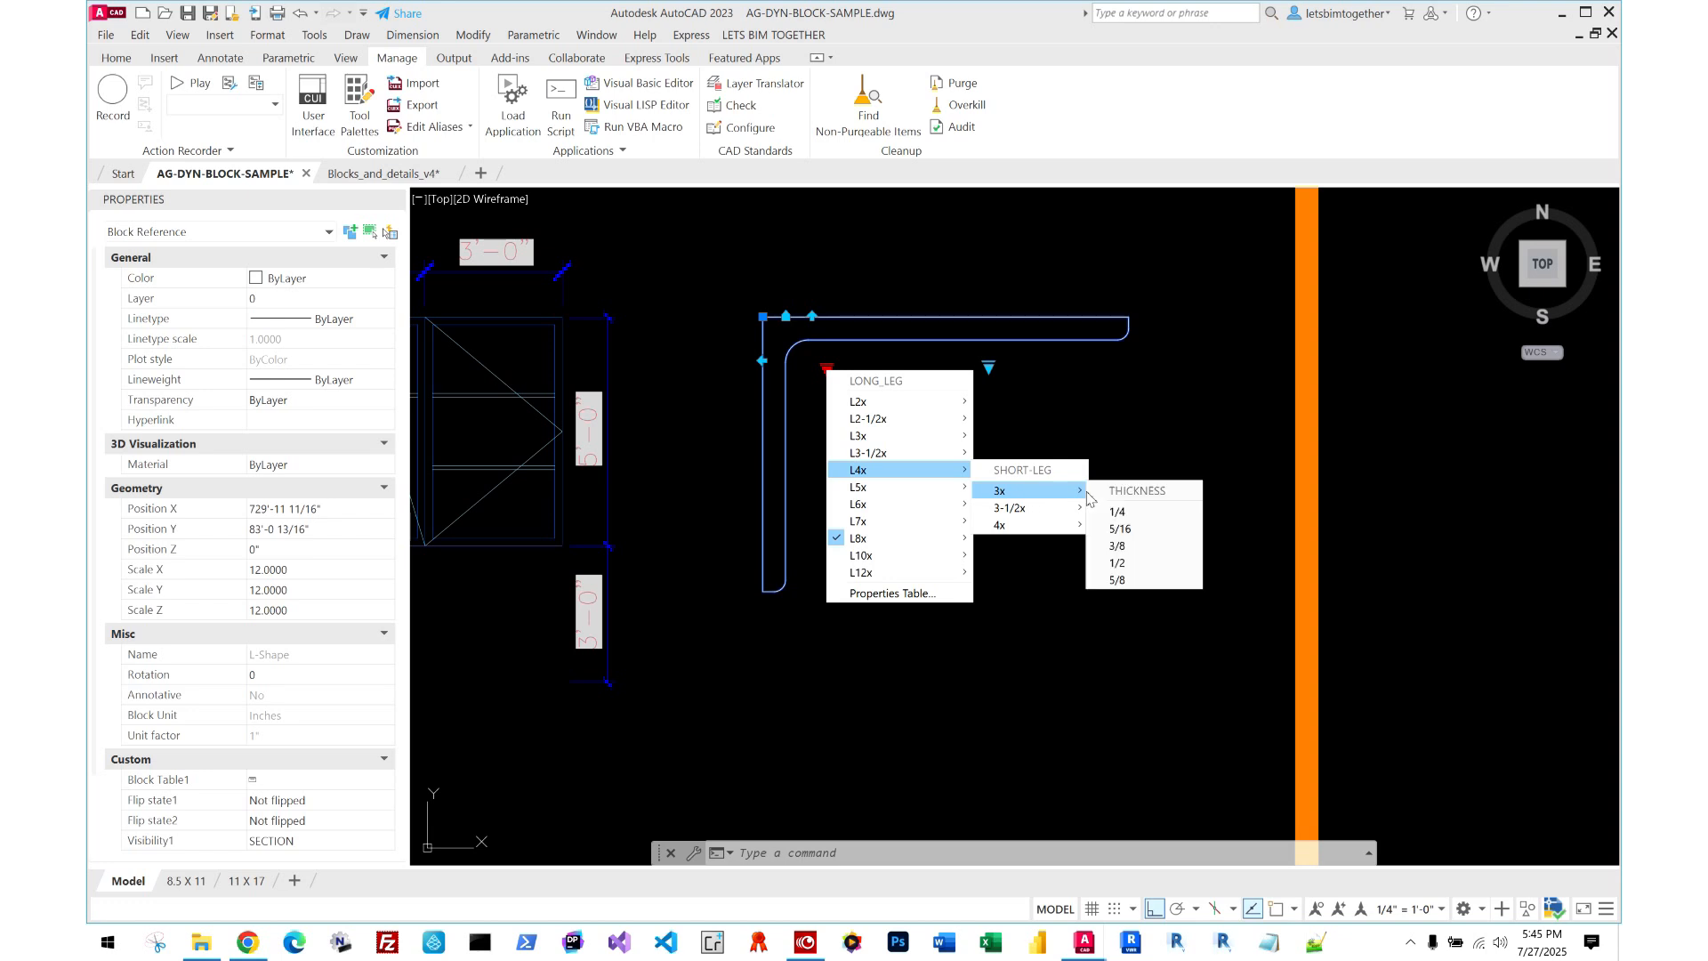
click(1156, 520)
- Try to resize the L-shape block to the preset L6x long leg, 3-1/2x short leg and 3/8 thickness
click(827, 368)
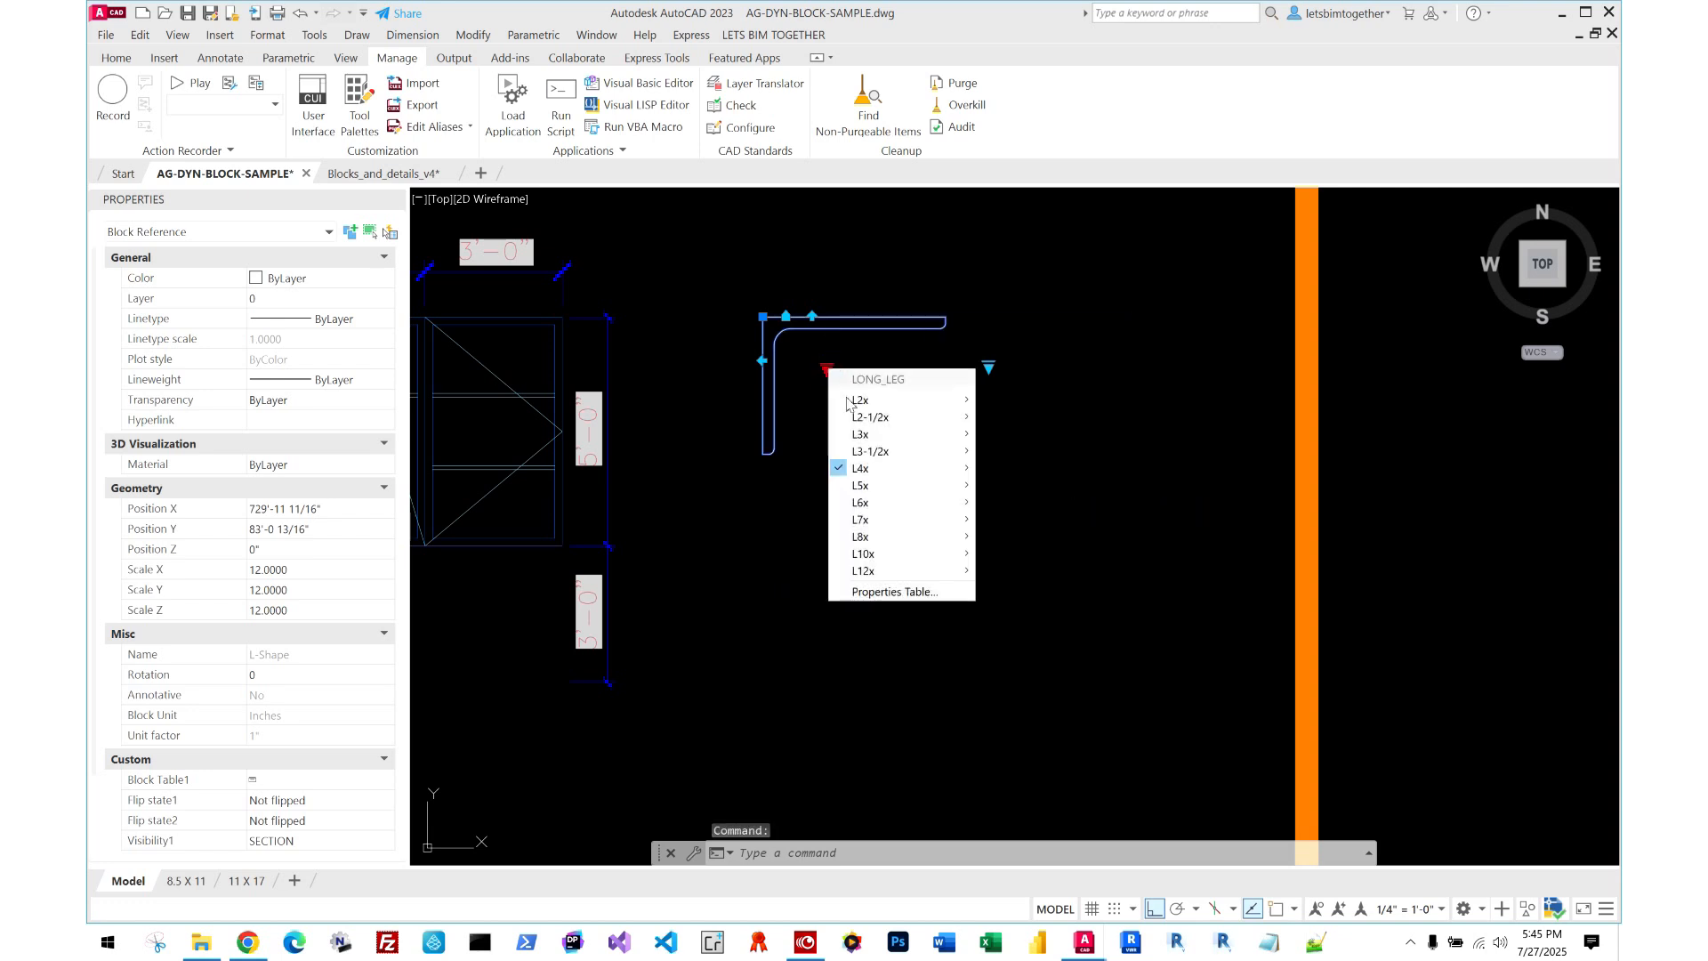
mouse_move(901, 502)
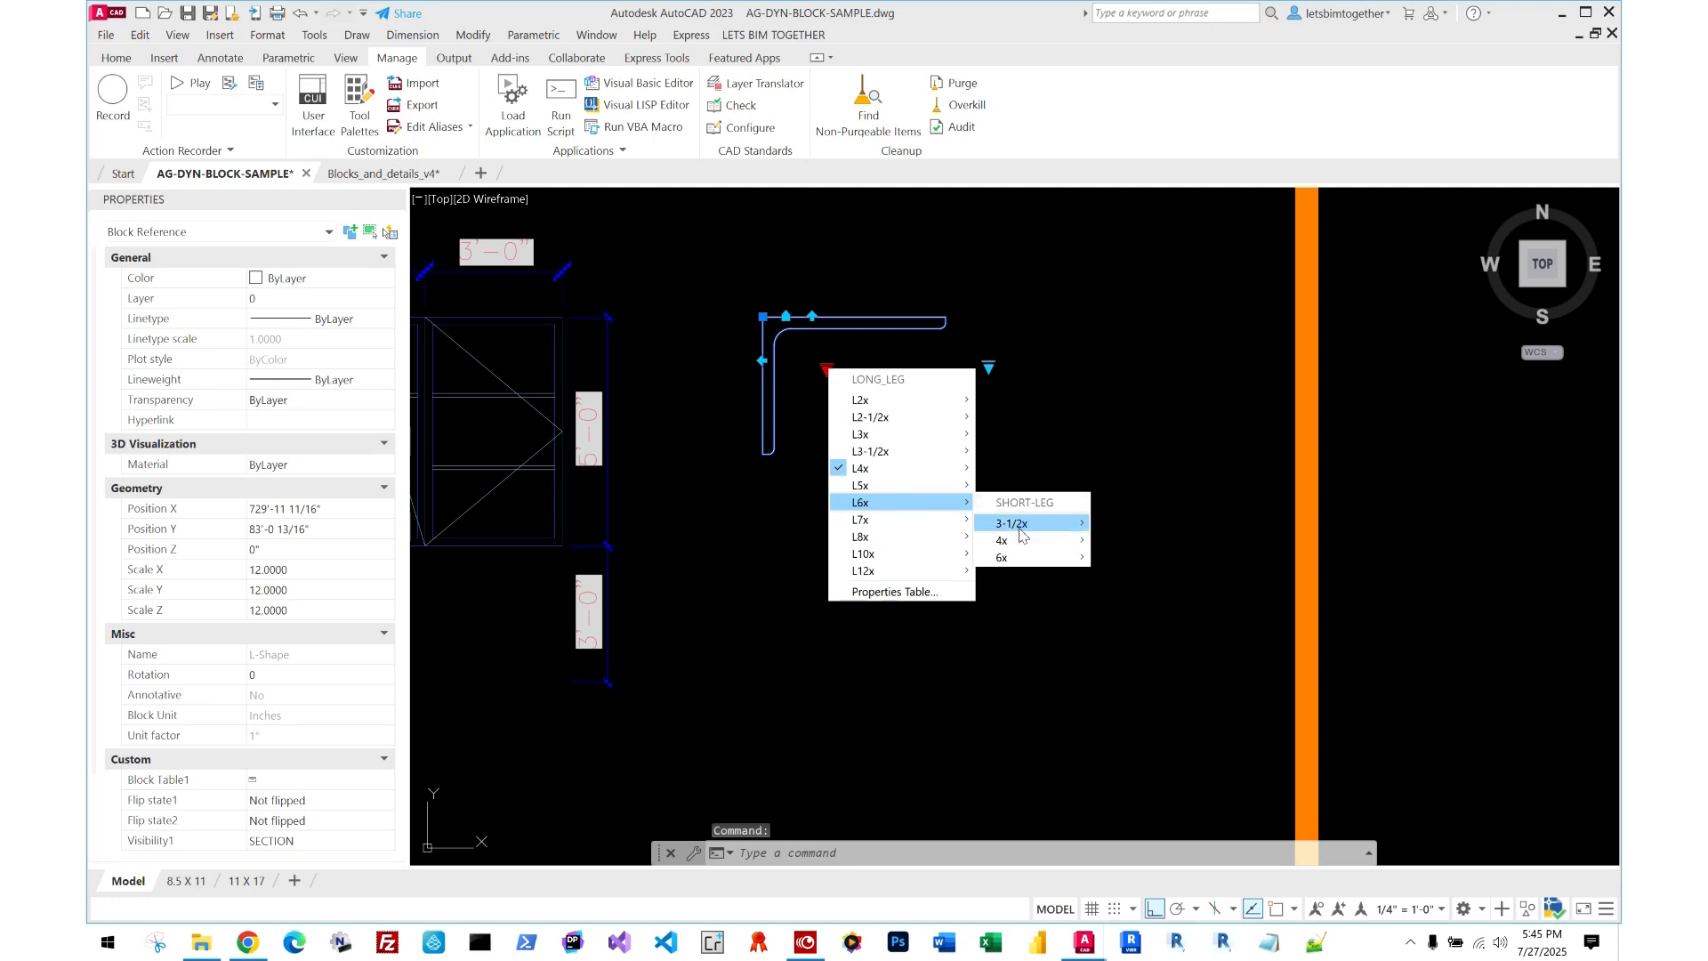
mouse_move(1019, 532)
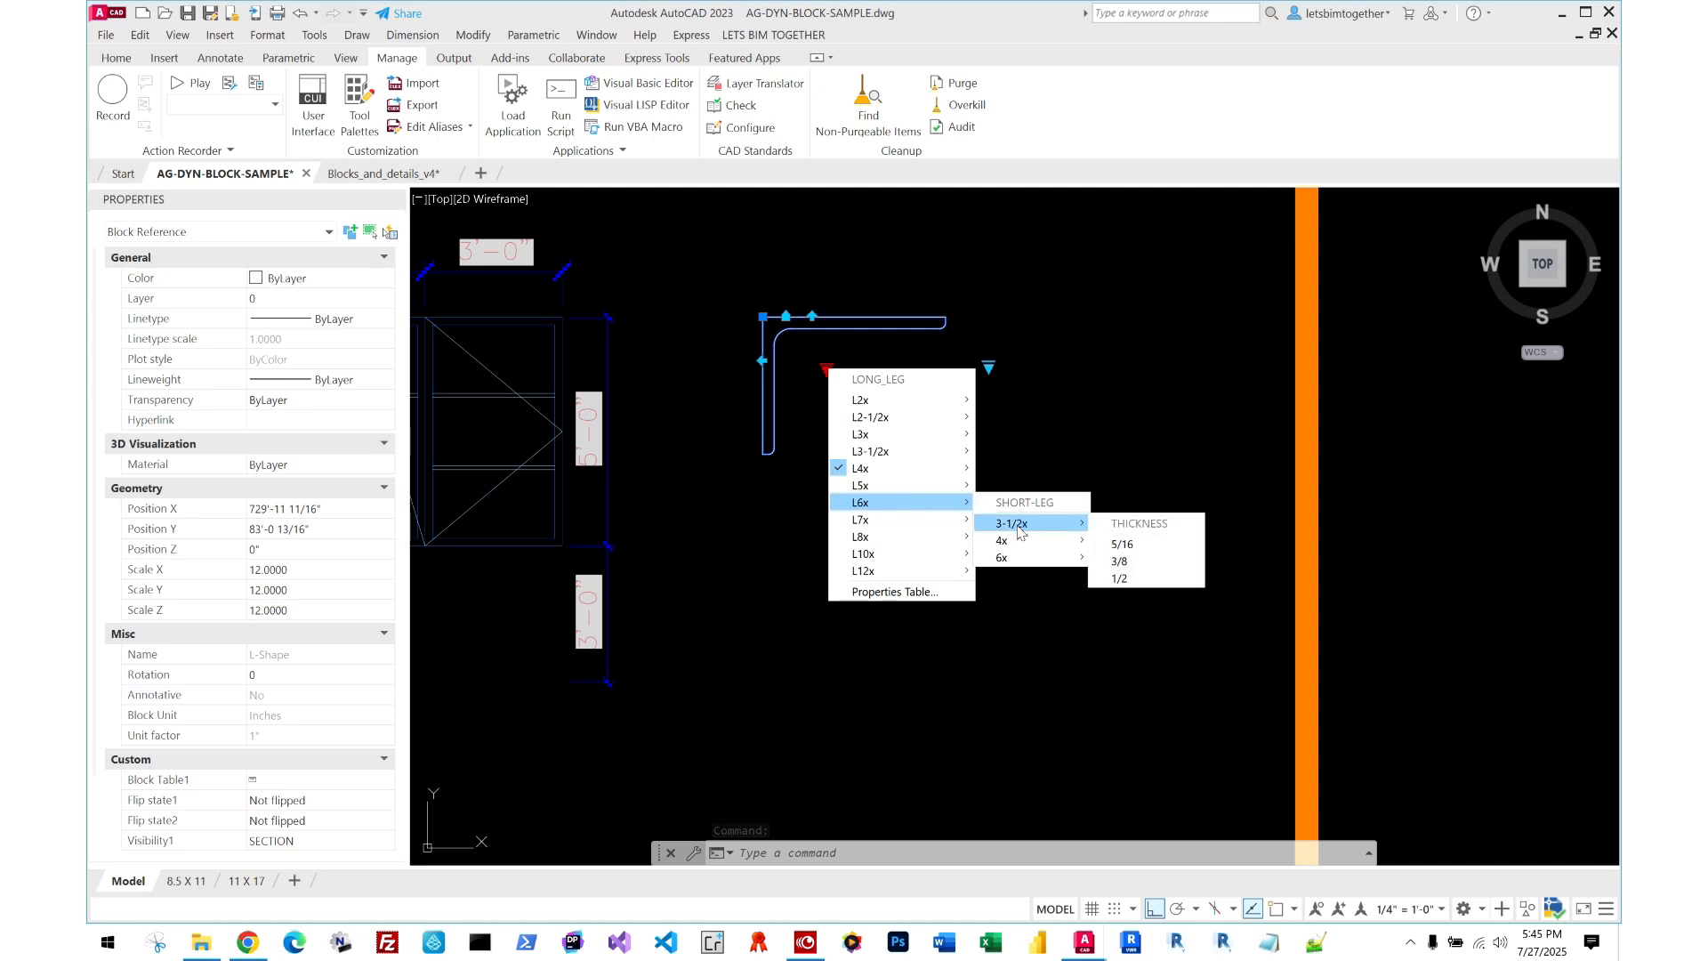
click(1140, 564)
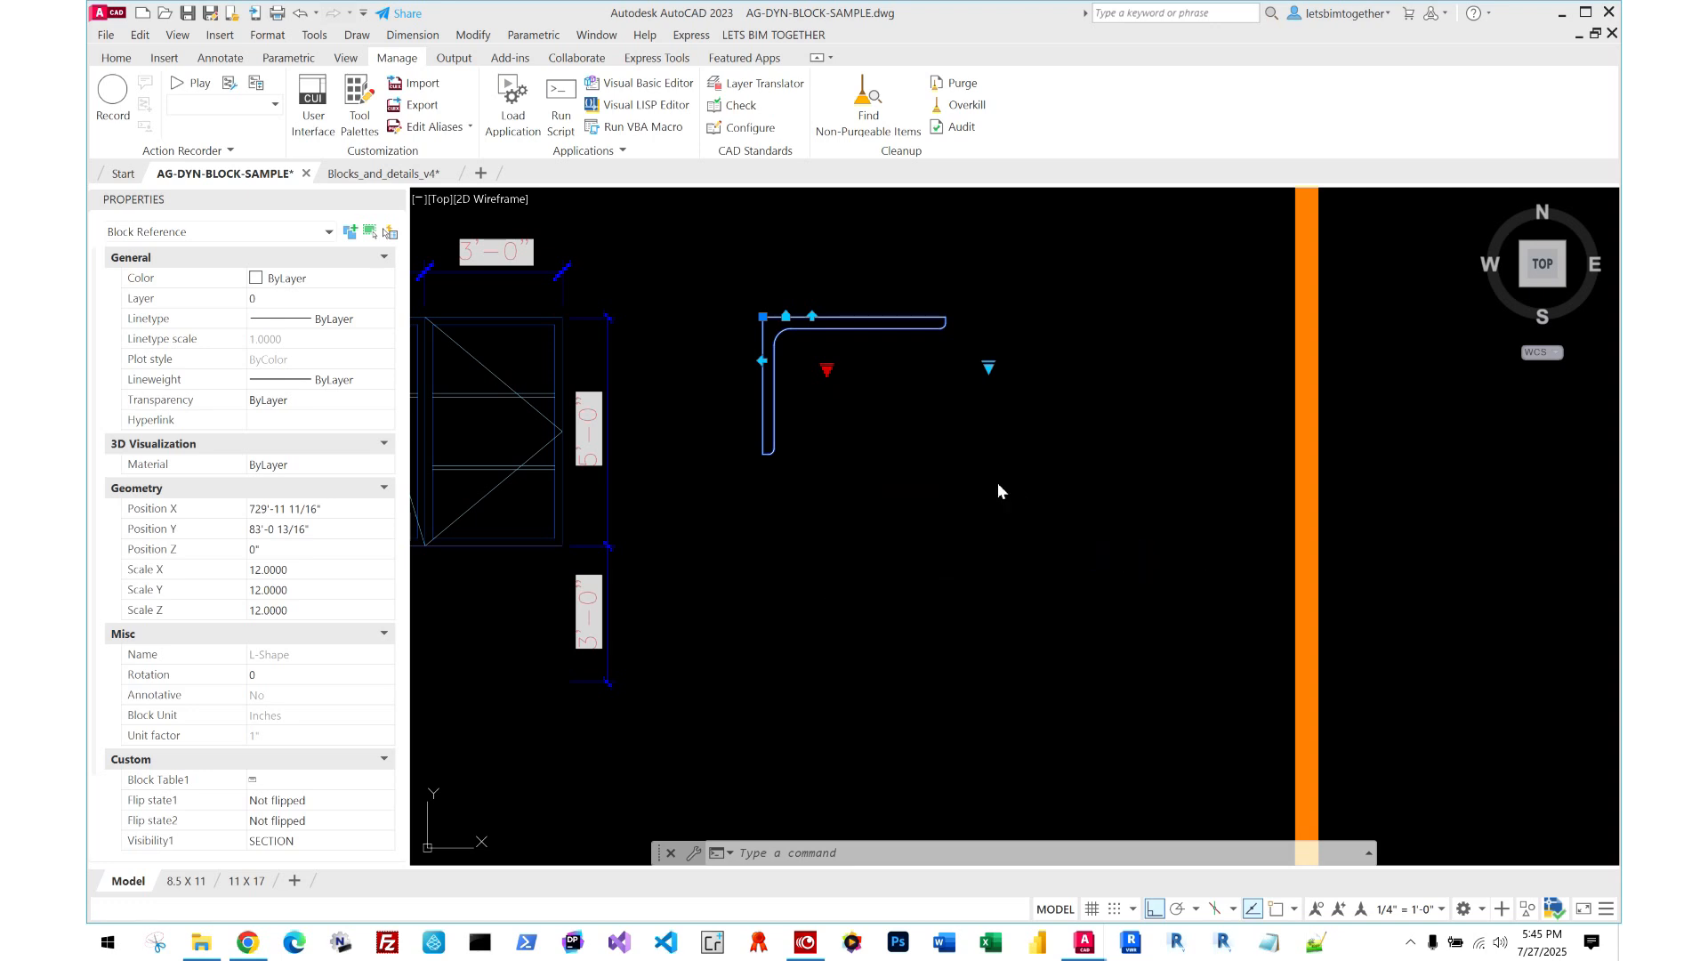
- Resize the L-shape block to a preset with an L4x long leg and a 3-1/2x short leg
click(823, 363)
click(827, 372)
click(824, 363)
click(825, 367)
click(824, 367)
mouse_move(890, 467)
mouse_move(1032, 505)
click(1117, 543)
- Switch the L-shape block to the LLH_LEG_TOWARD view and stretch its length to about 8'-2"
click(989, 367)
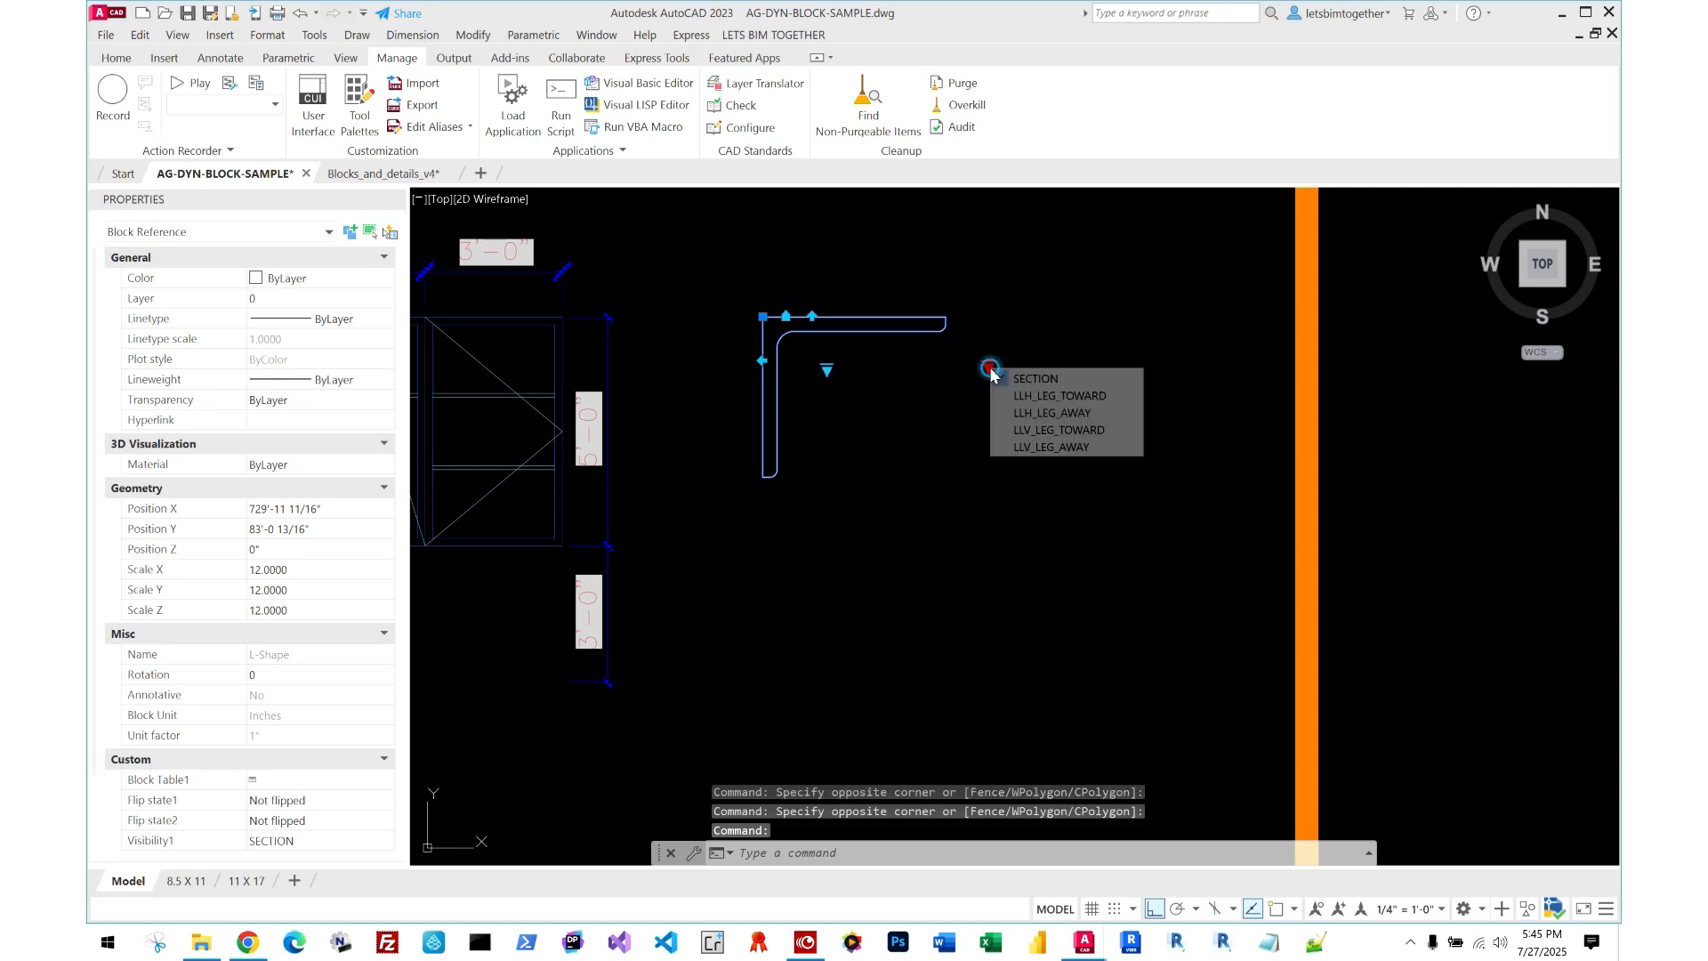
click(1030, 397)
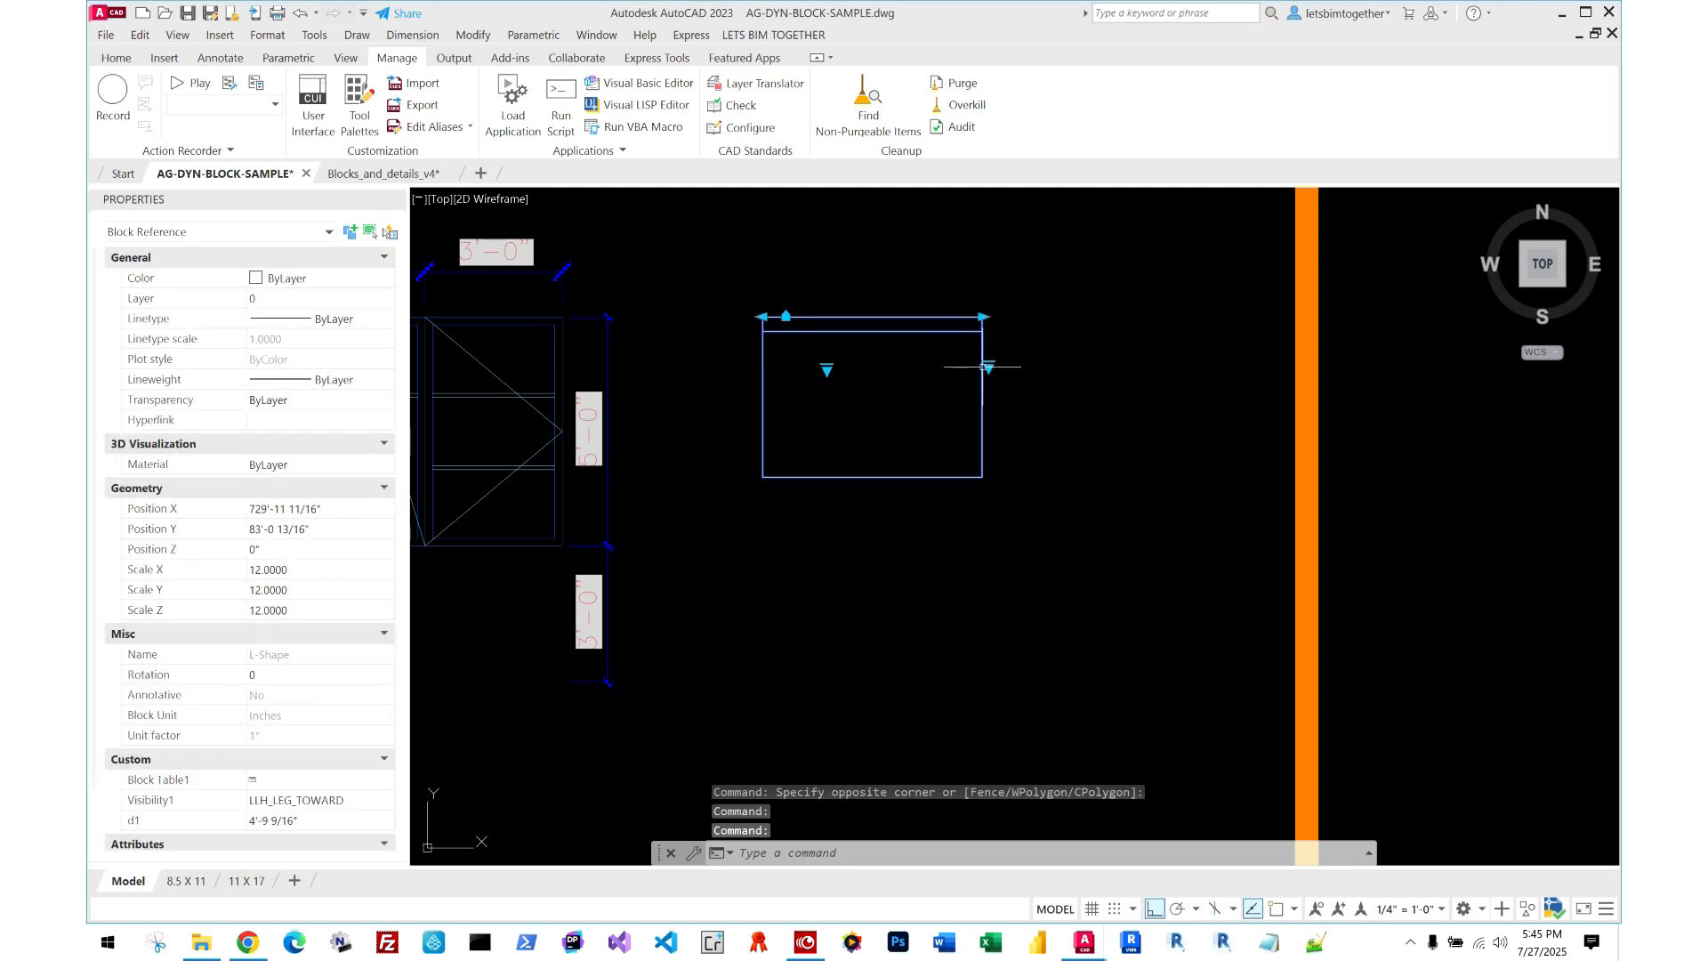
click(983, 316)
click(1139, 317)
- Resize the L-shape block to an L10x long-leg preset
click(828, 364)
click(829, 364)
click(826, 367)
mouse_move(869, 552)
click(1008, 593)
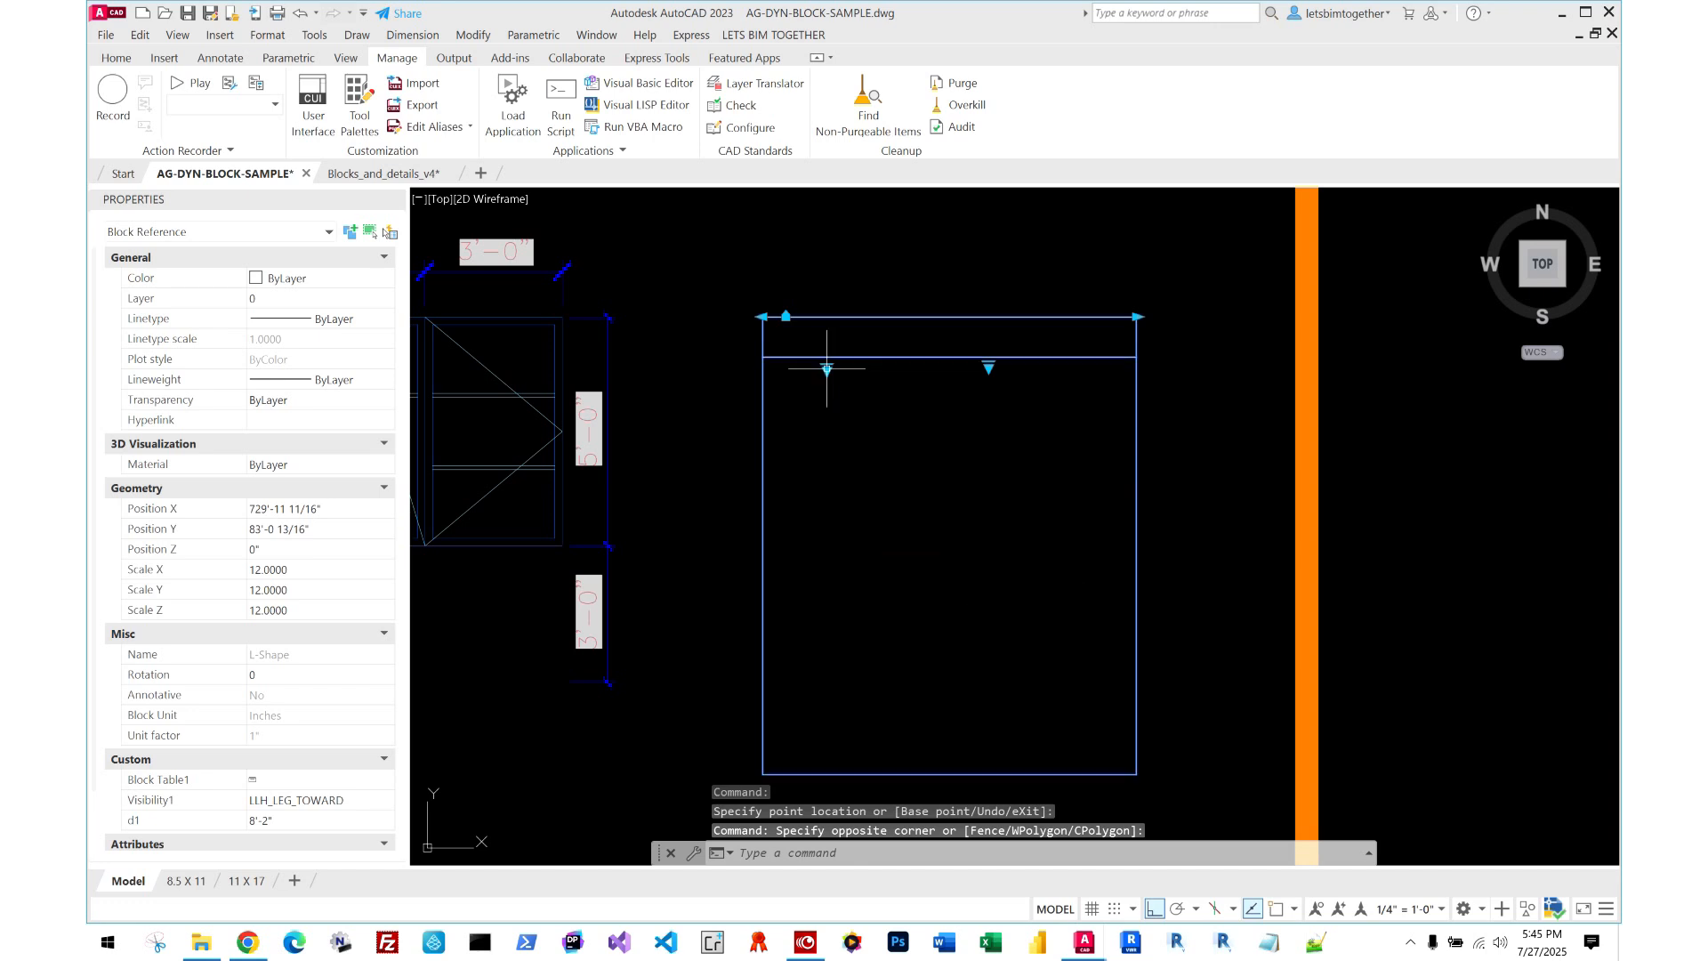
- Switch the L-shape block back to its SECTION view
click(989, 365)
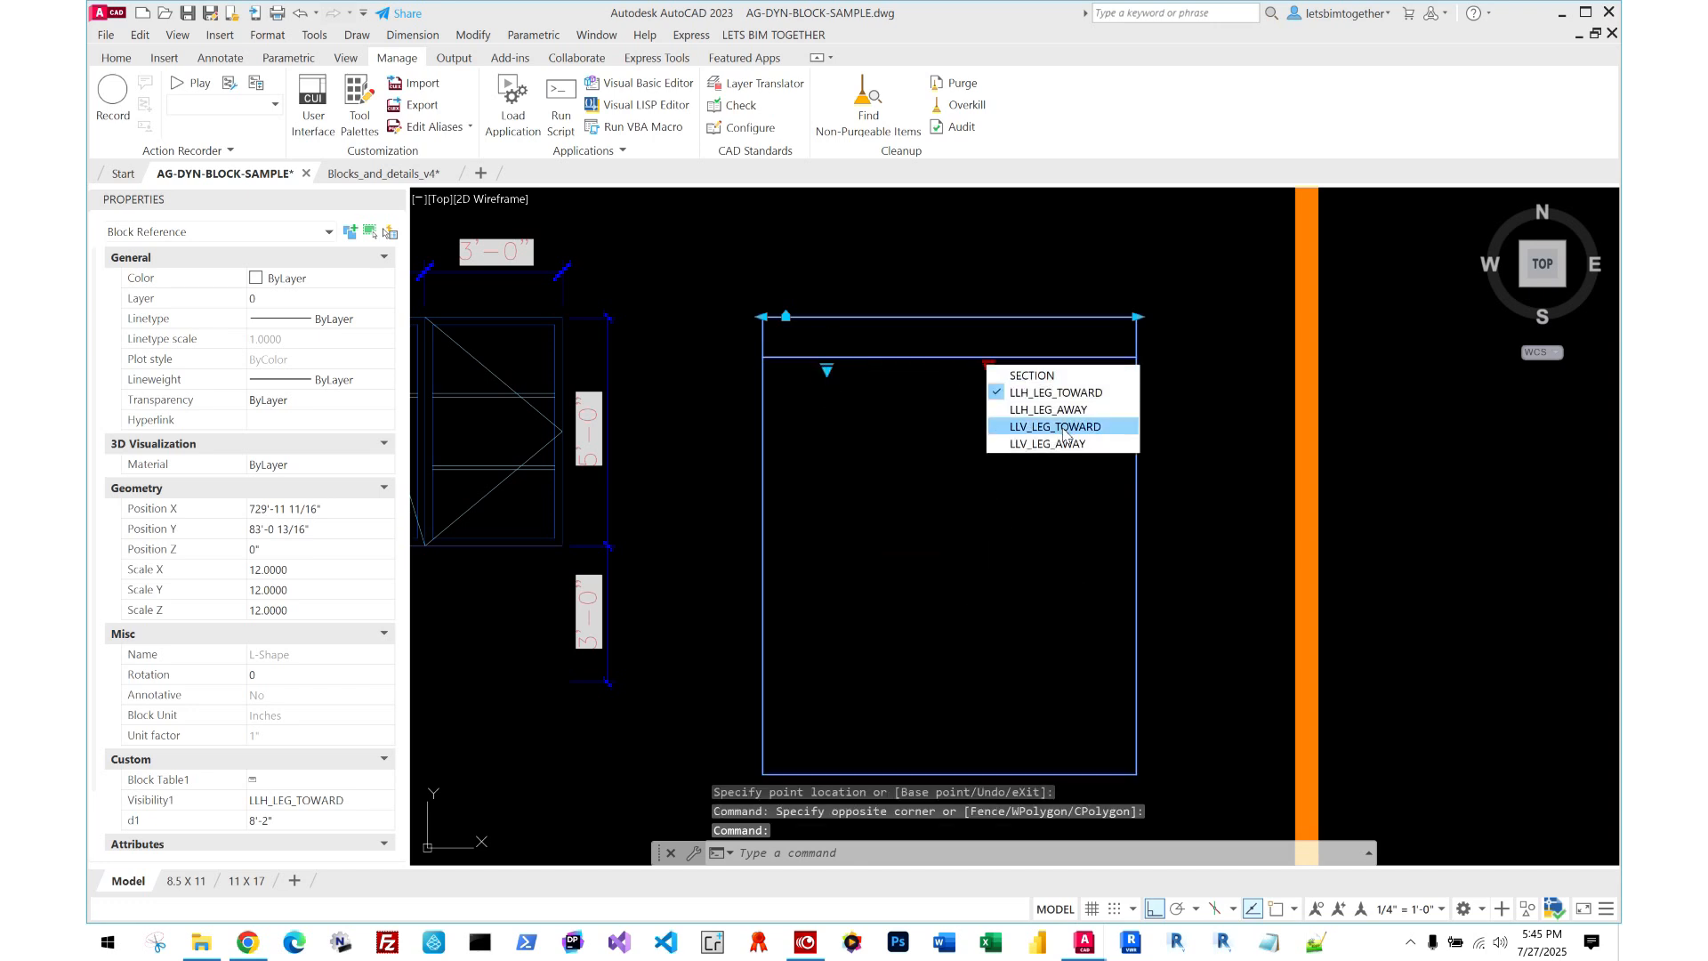
click(1024, 376)
scroll(1032, 382, down, 3)
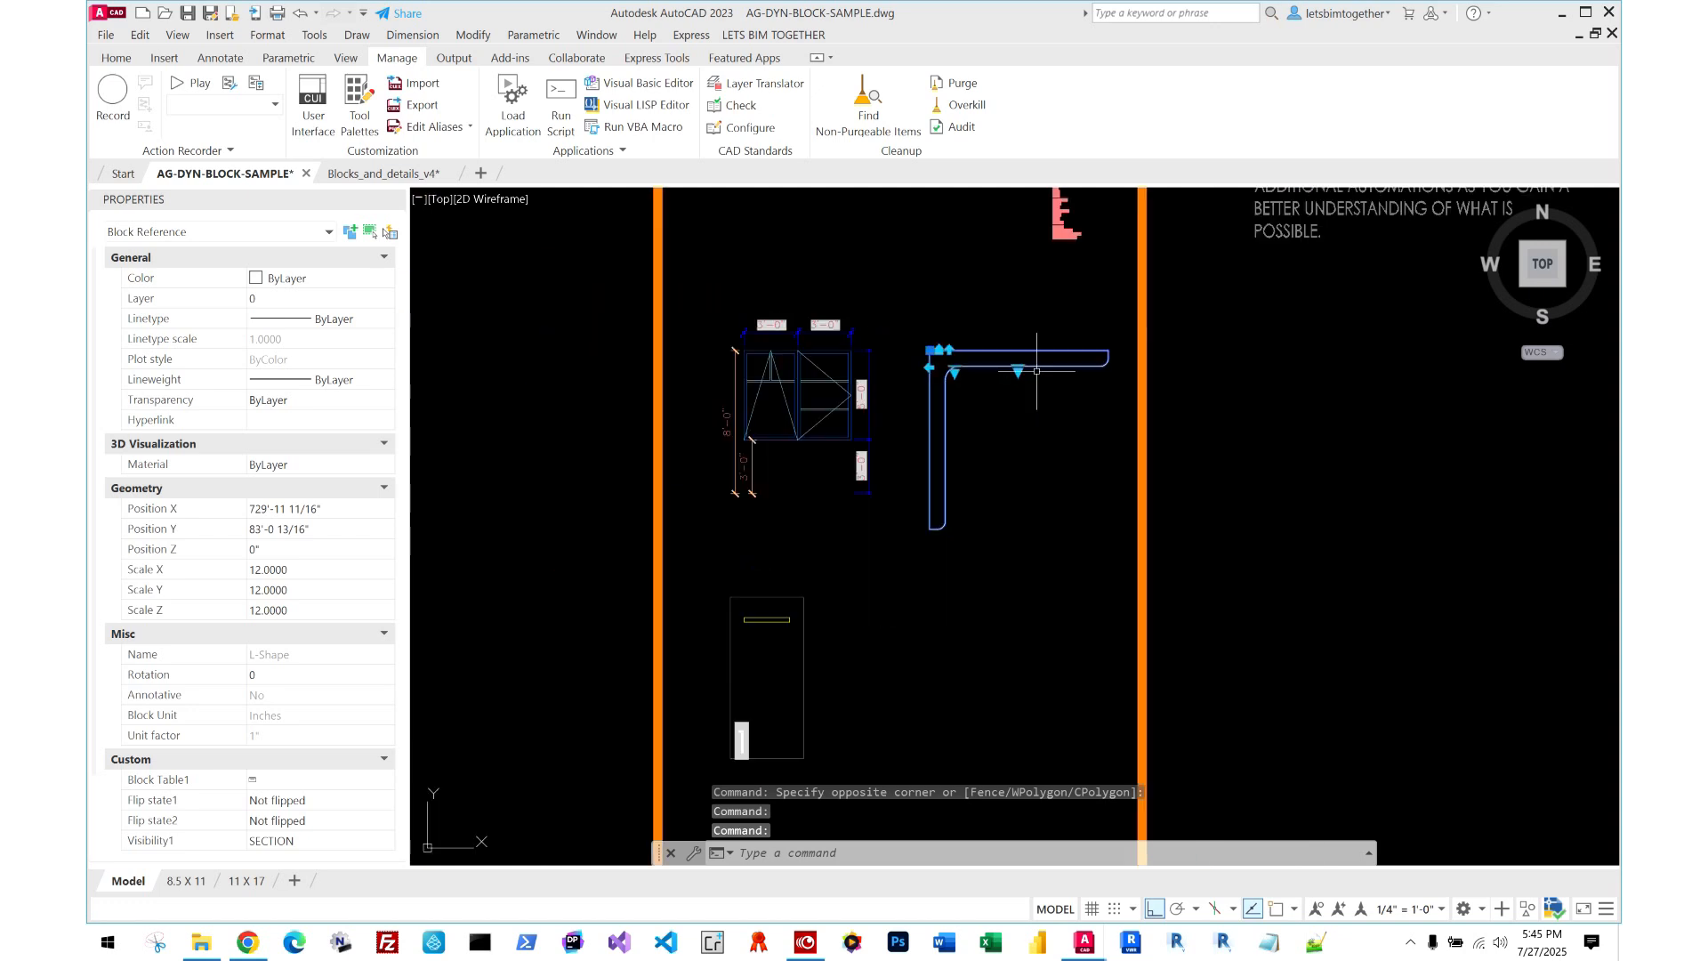
middle_drag(931, 501, 929, 407)
scroll(748, 703, up, 6)
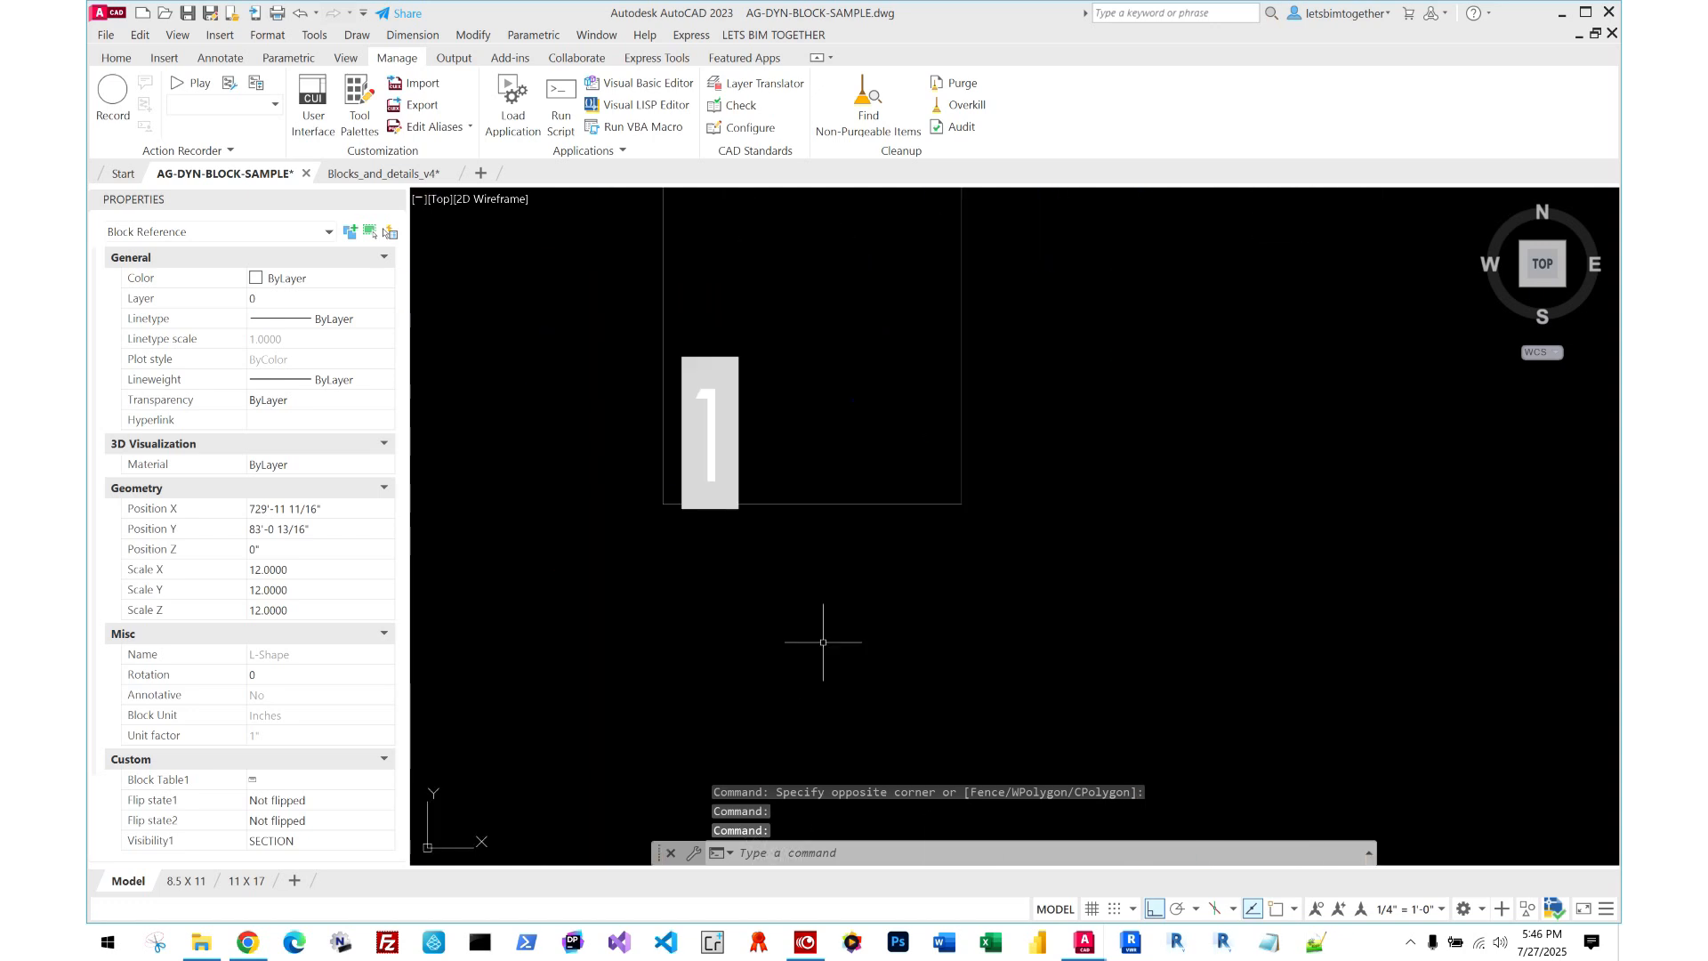
- Stretch the parking space block to four spaces, about 16'-4 7/8" wide, and regenerate the drawing to update its number label
key(Escape)
scroll(783, 627, down, 2)
click(912, 549)
click(771, 477)
scroll(717, 565, down, 2)
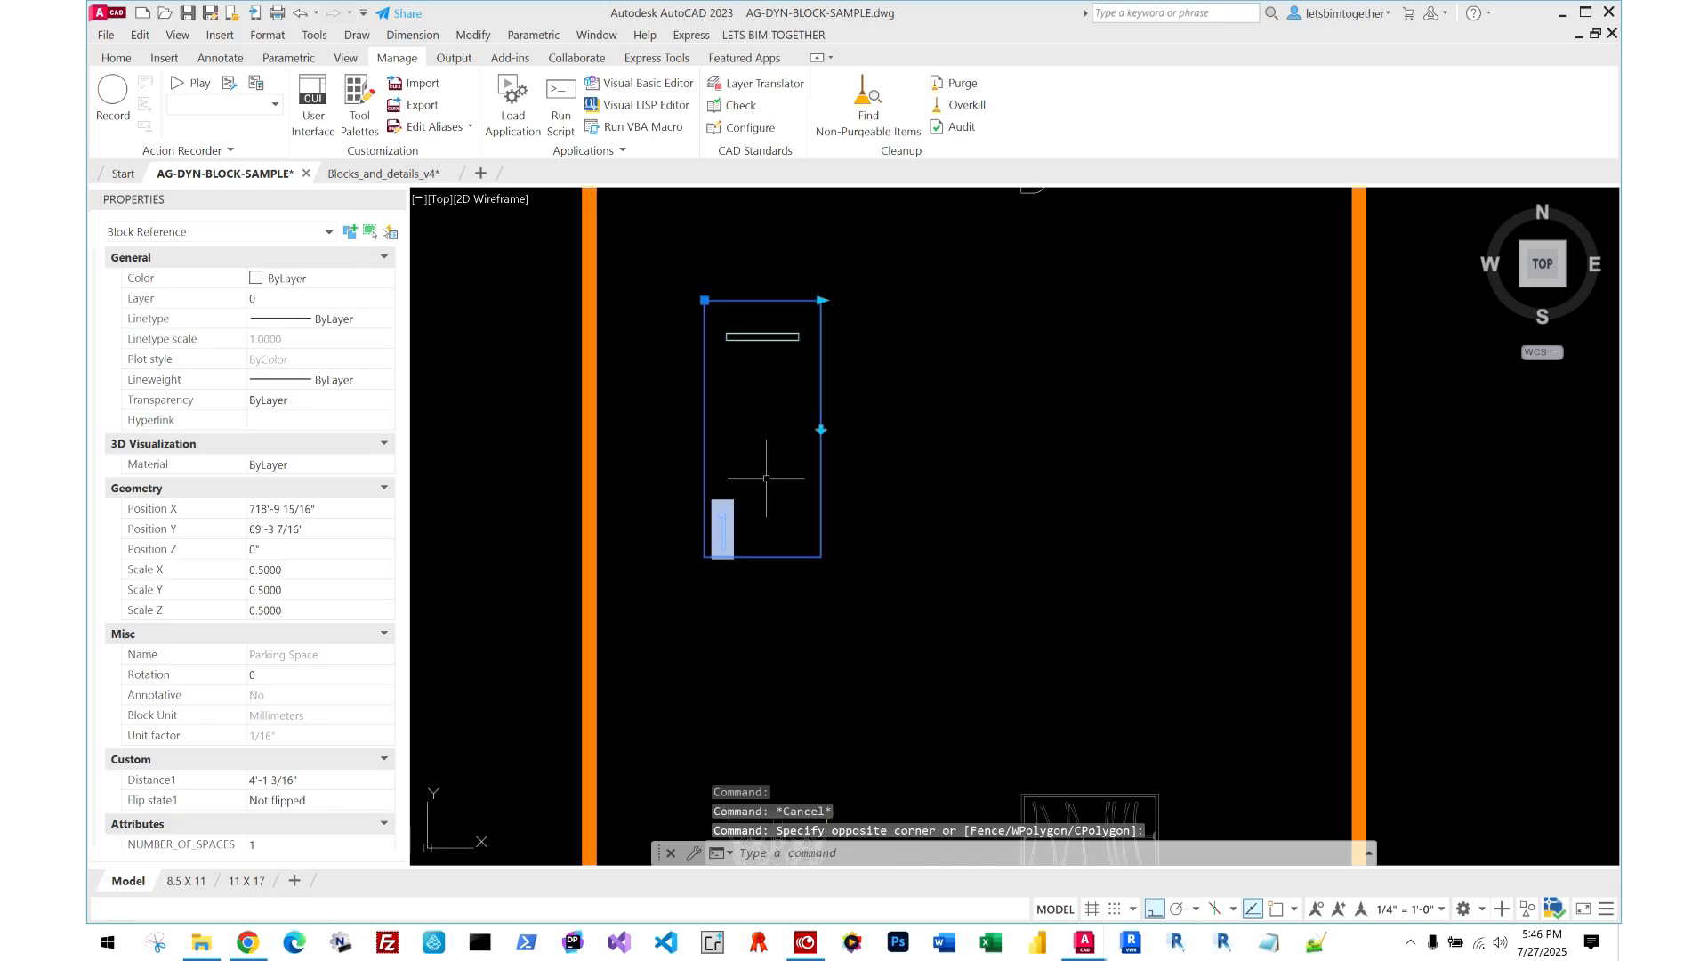
click(821, 300)
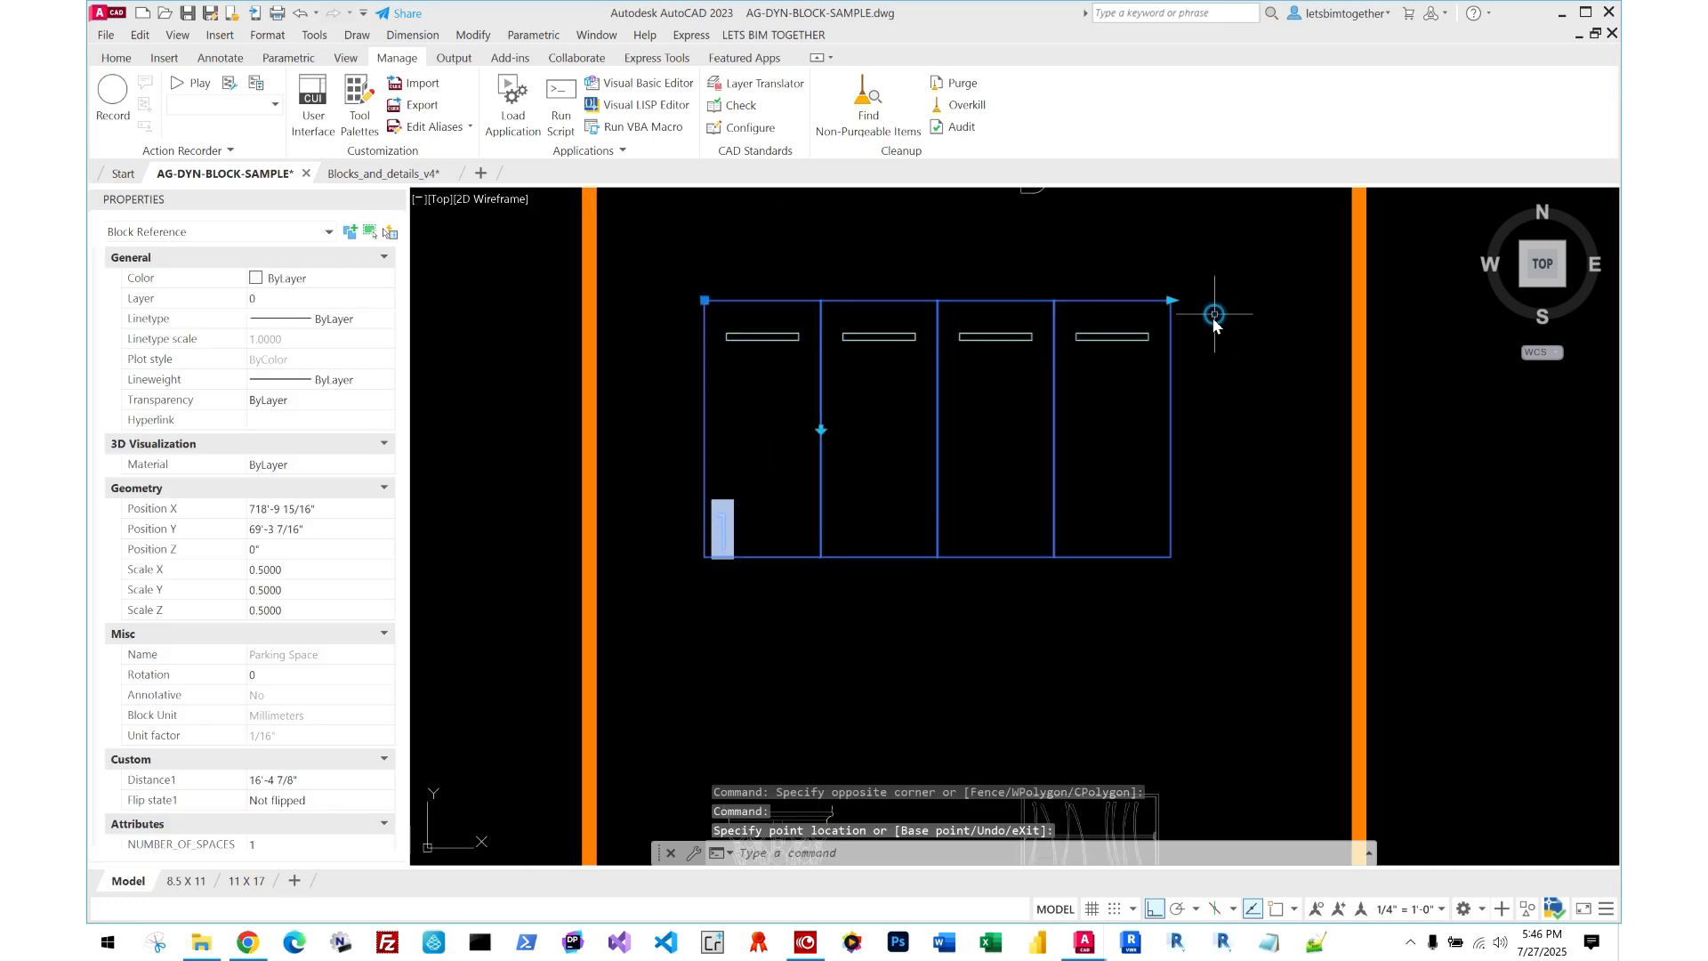
text(rea)
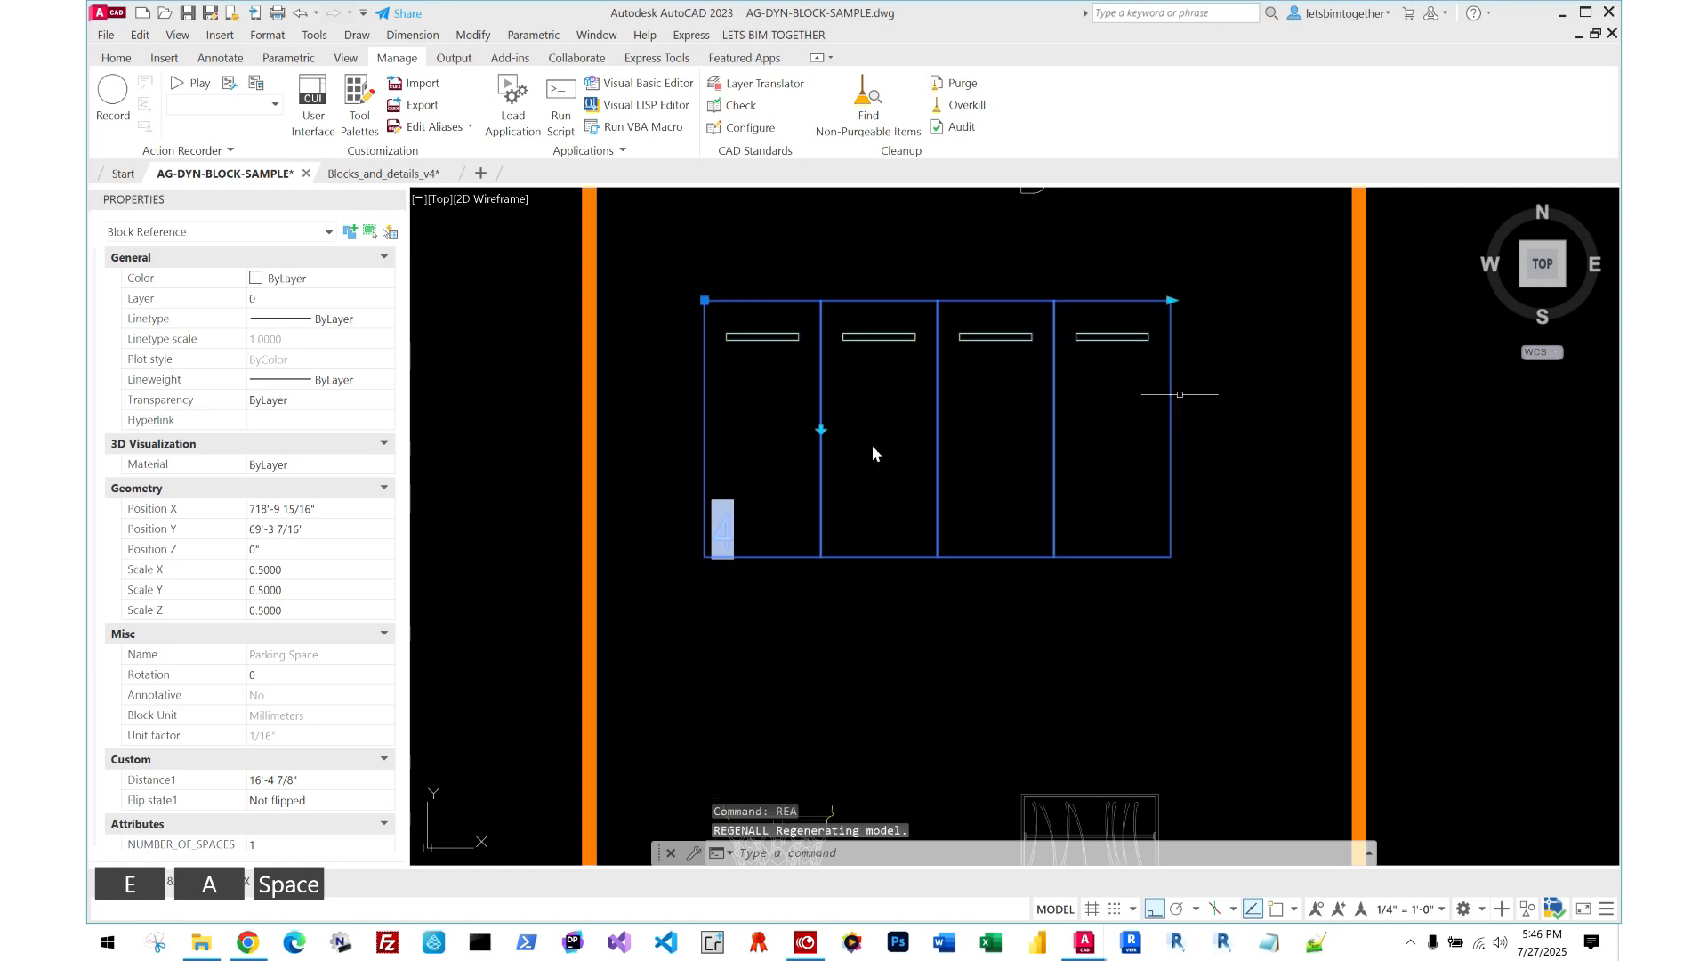
scroll(681, 542, up, 3)
click(879, 687)
click(766, 537)
scroll(649, 538, down, 5)
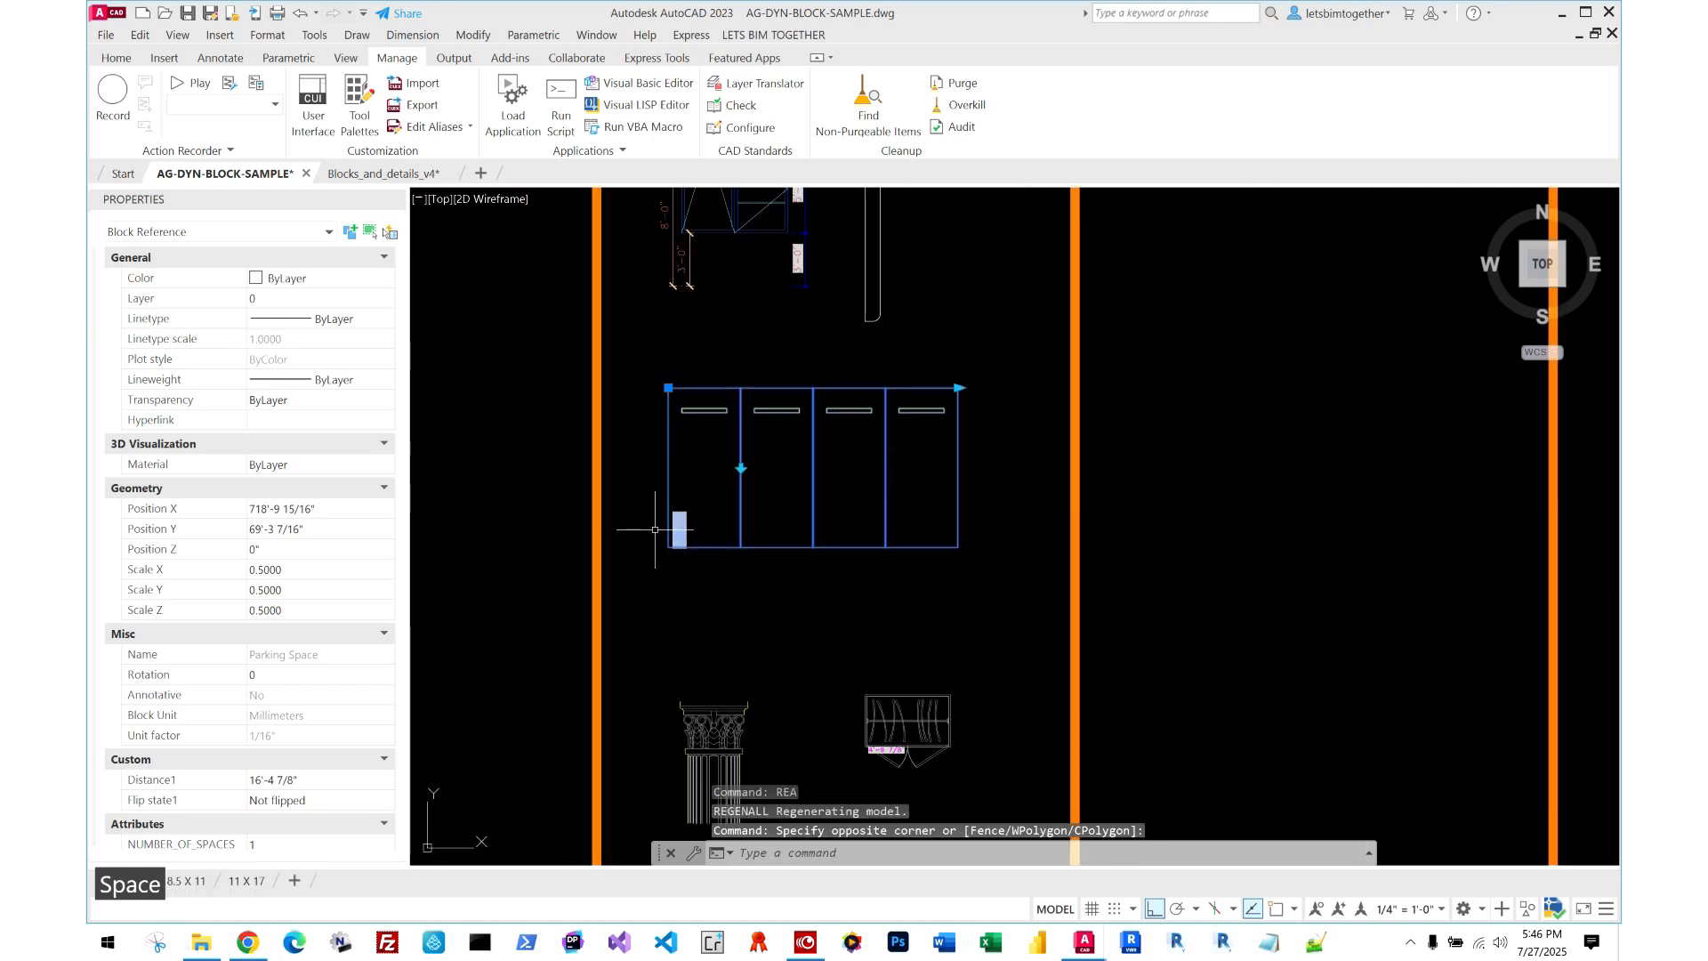
- Stretch the parking space block into a row of 42 spaces and regenerate the drawing to update its number label
key(Escape)
click(991, 375)
click(918, 429)
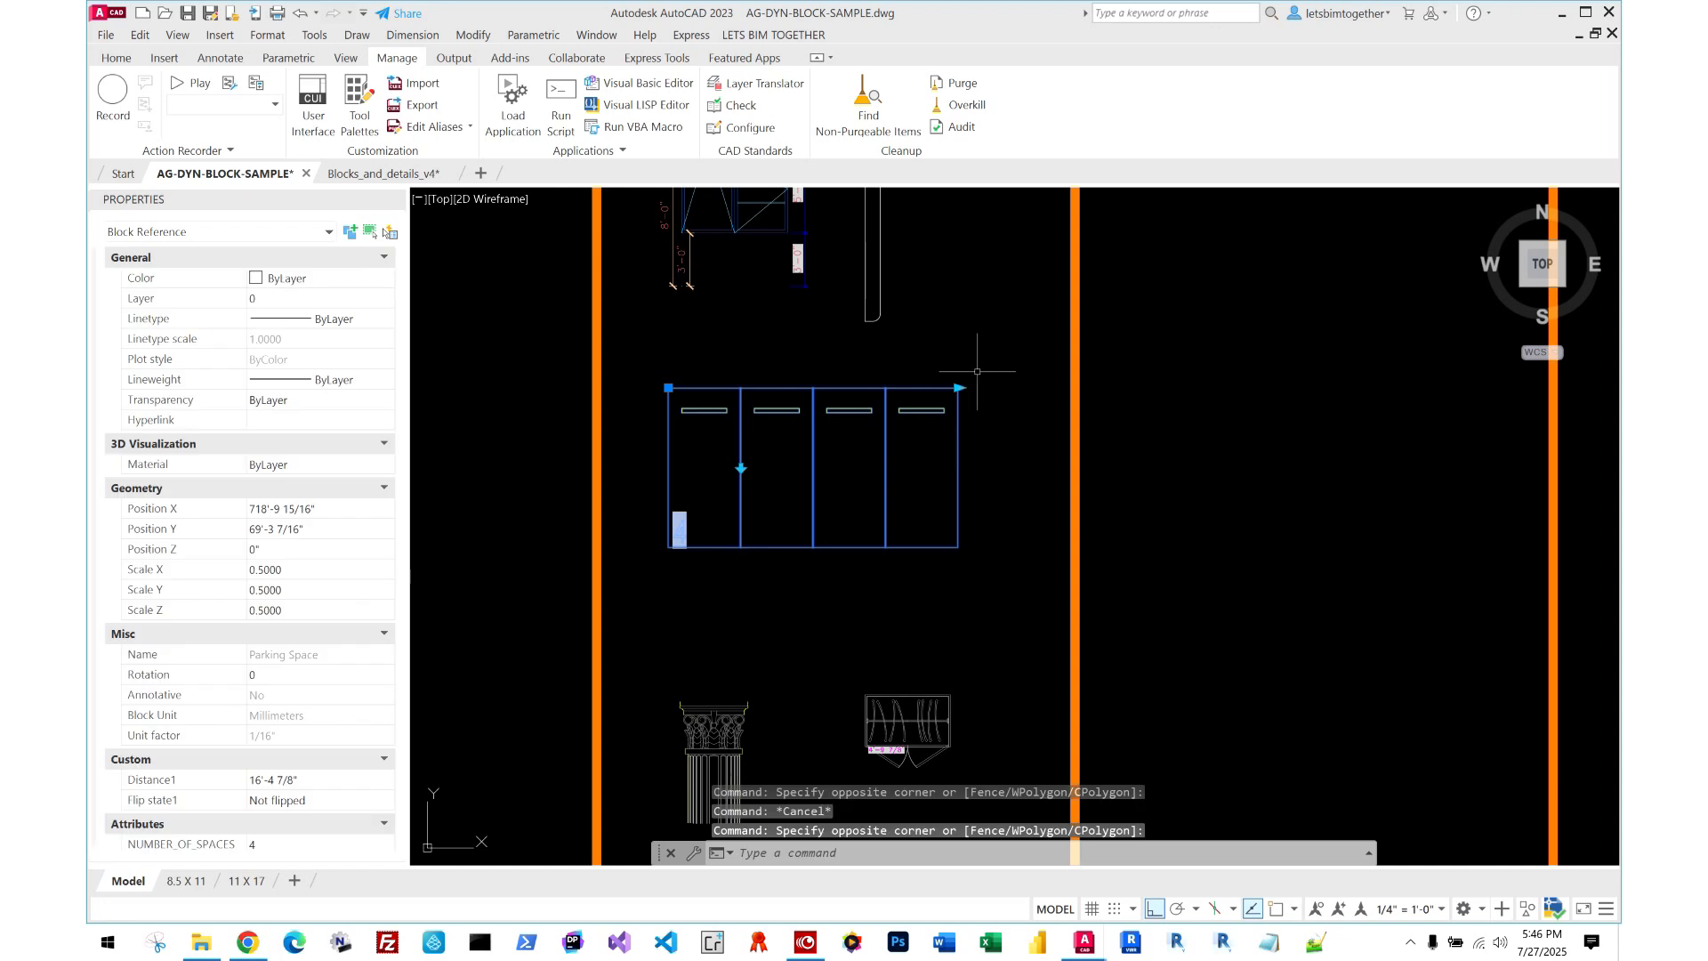
click(679, 530)
scroll(787, 488, down, 6)
key(Escape)
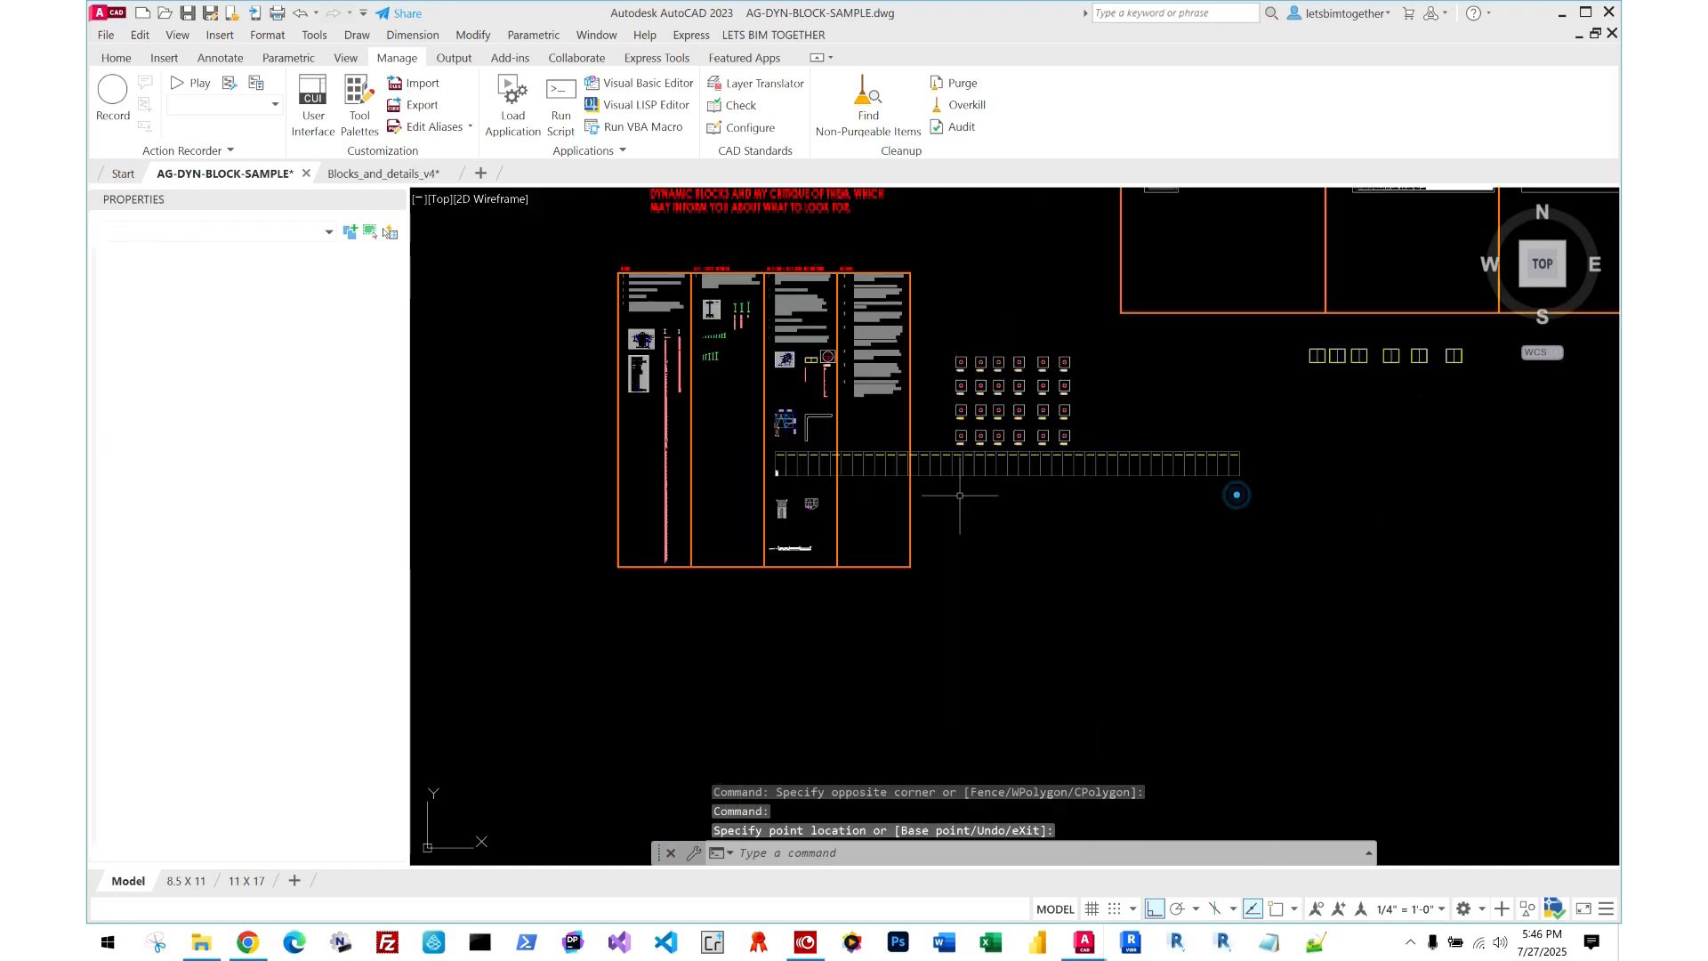
text(rea)
key(space)
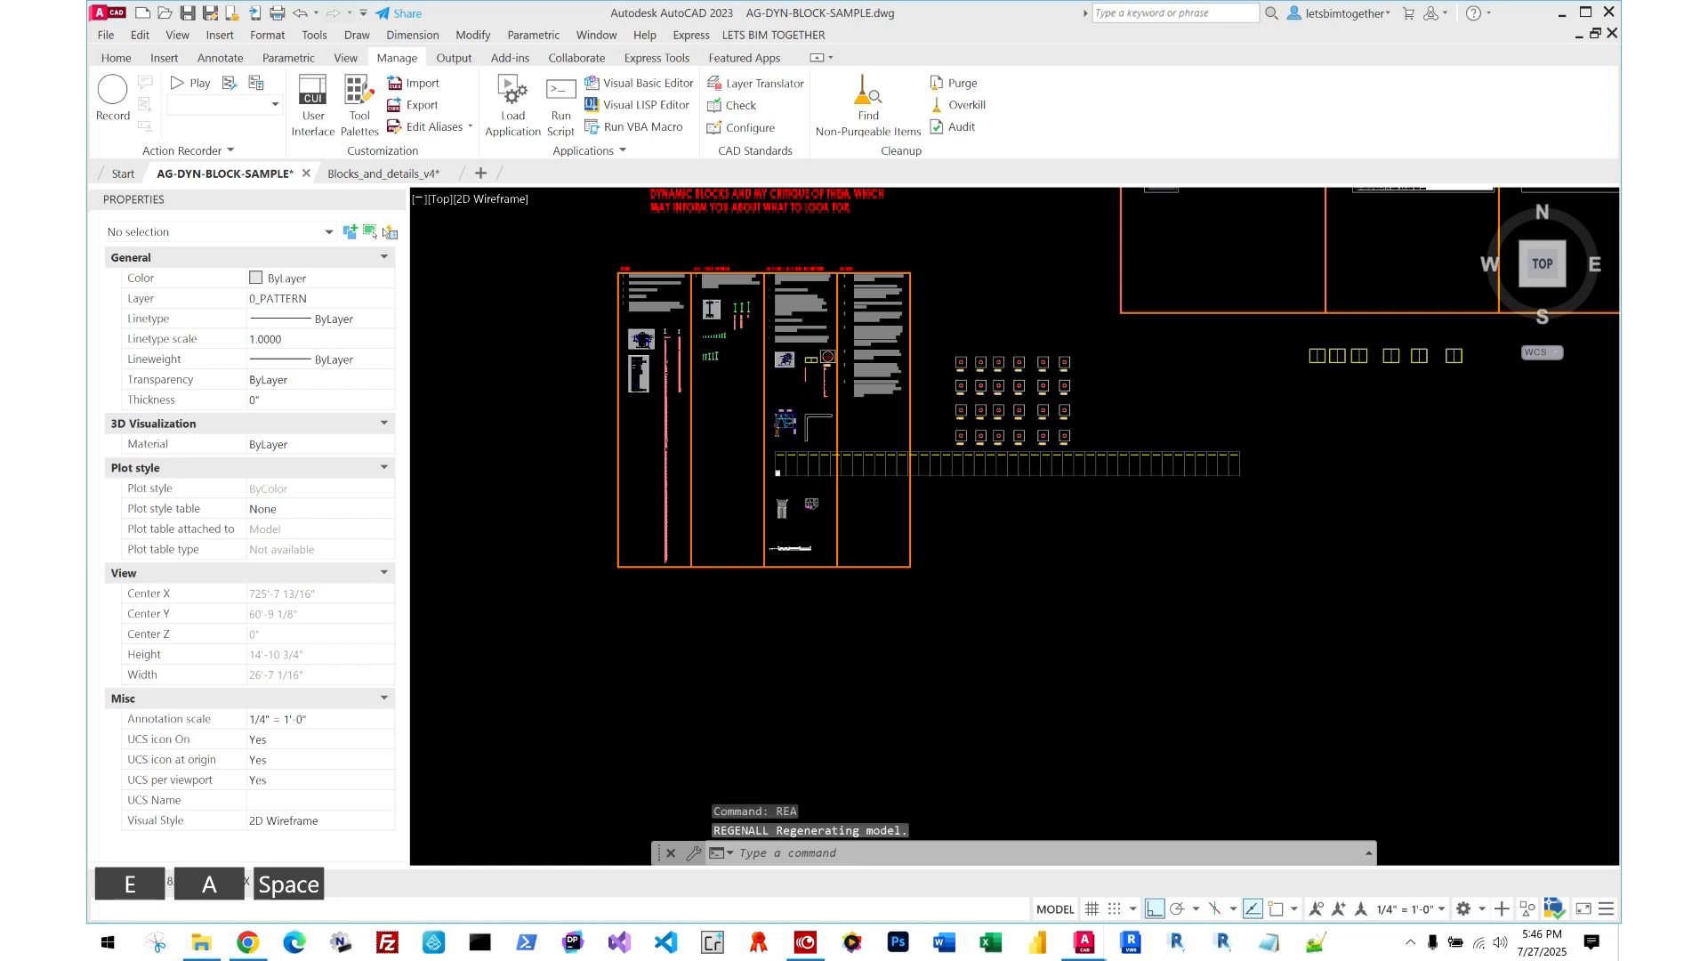
scroll(796, 487, up, 5)
scroll(866, 463, up, 8)
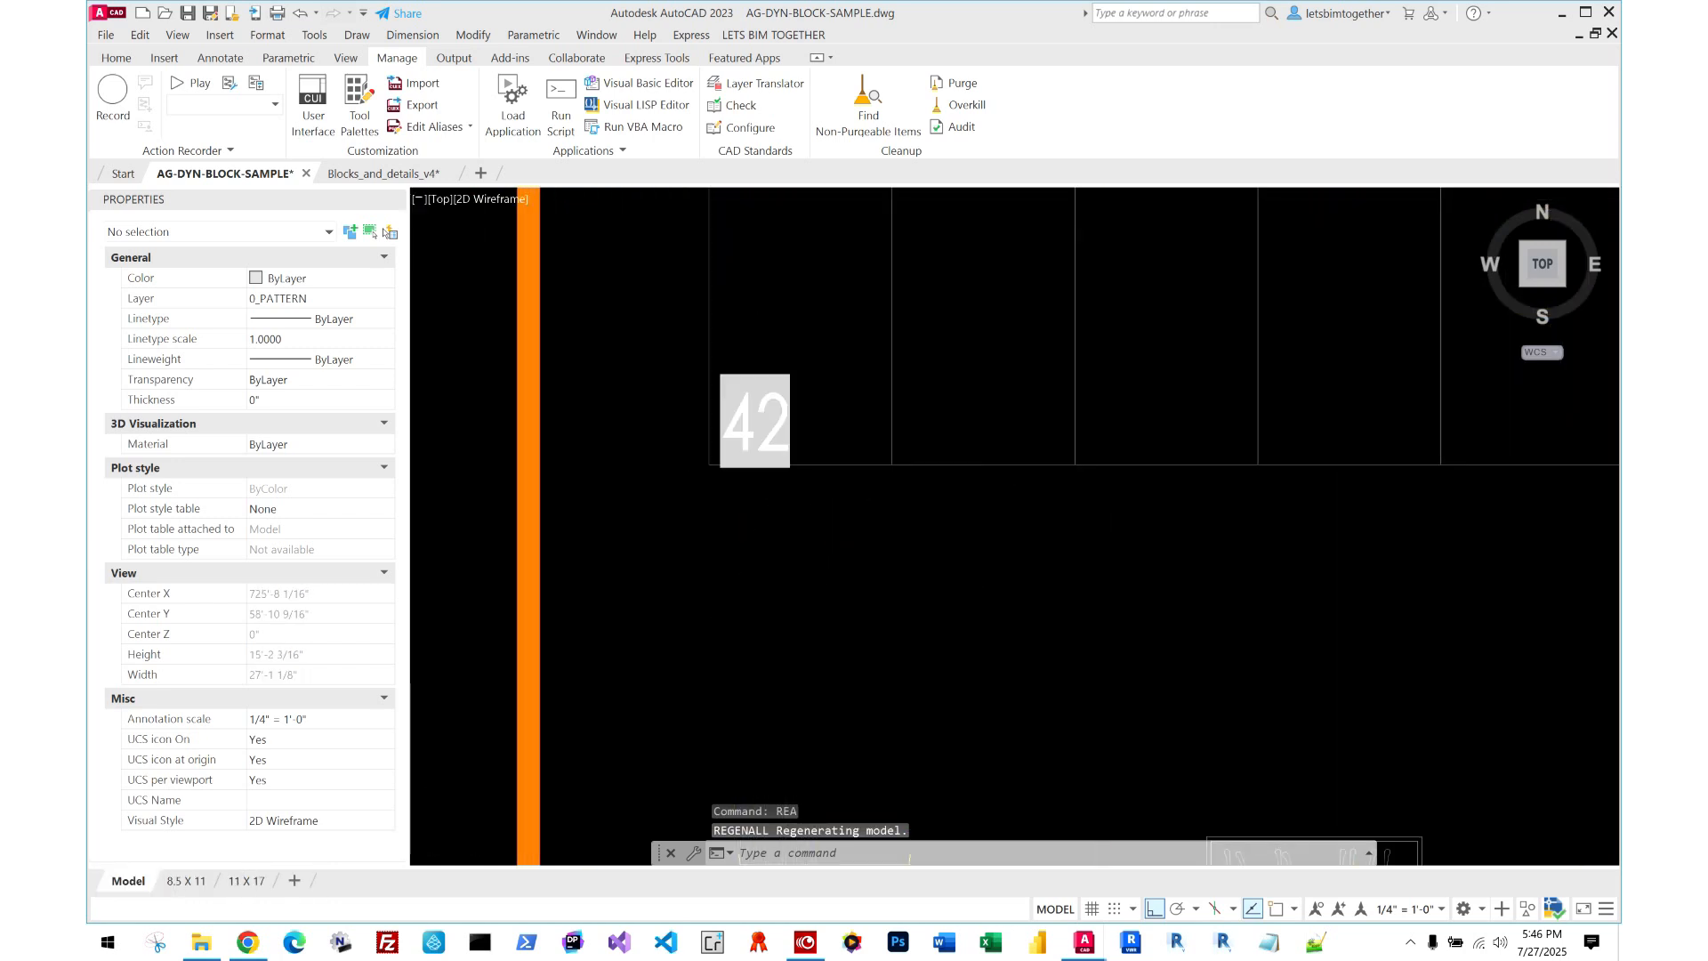
- Switch the column head block below the parking spaces to visibility state 6
scroll(825, 432, down, 8)
scroll(818, 532, up, 5)
click(911, 541)
click(718, 515)
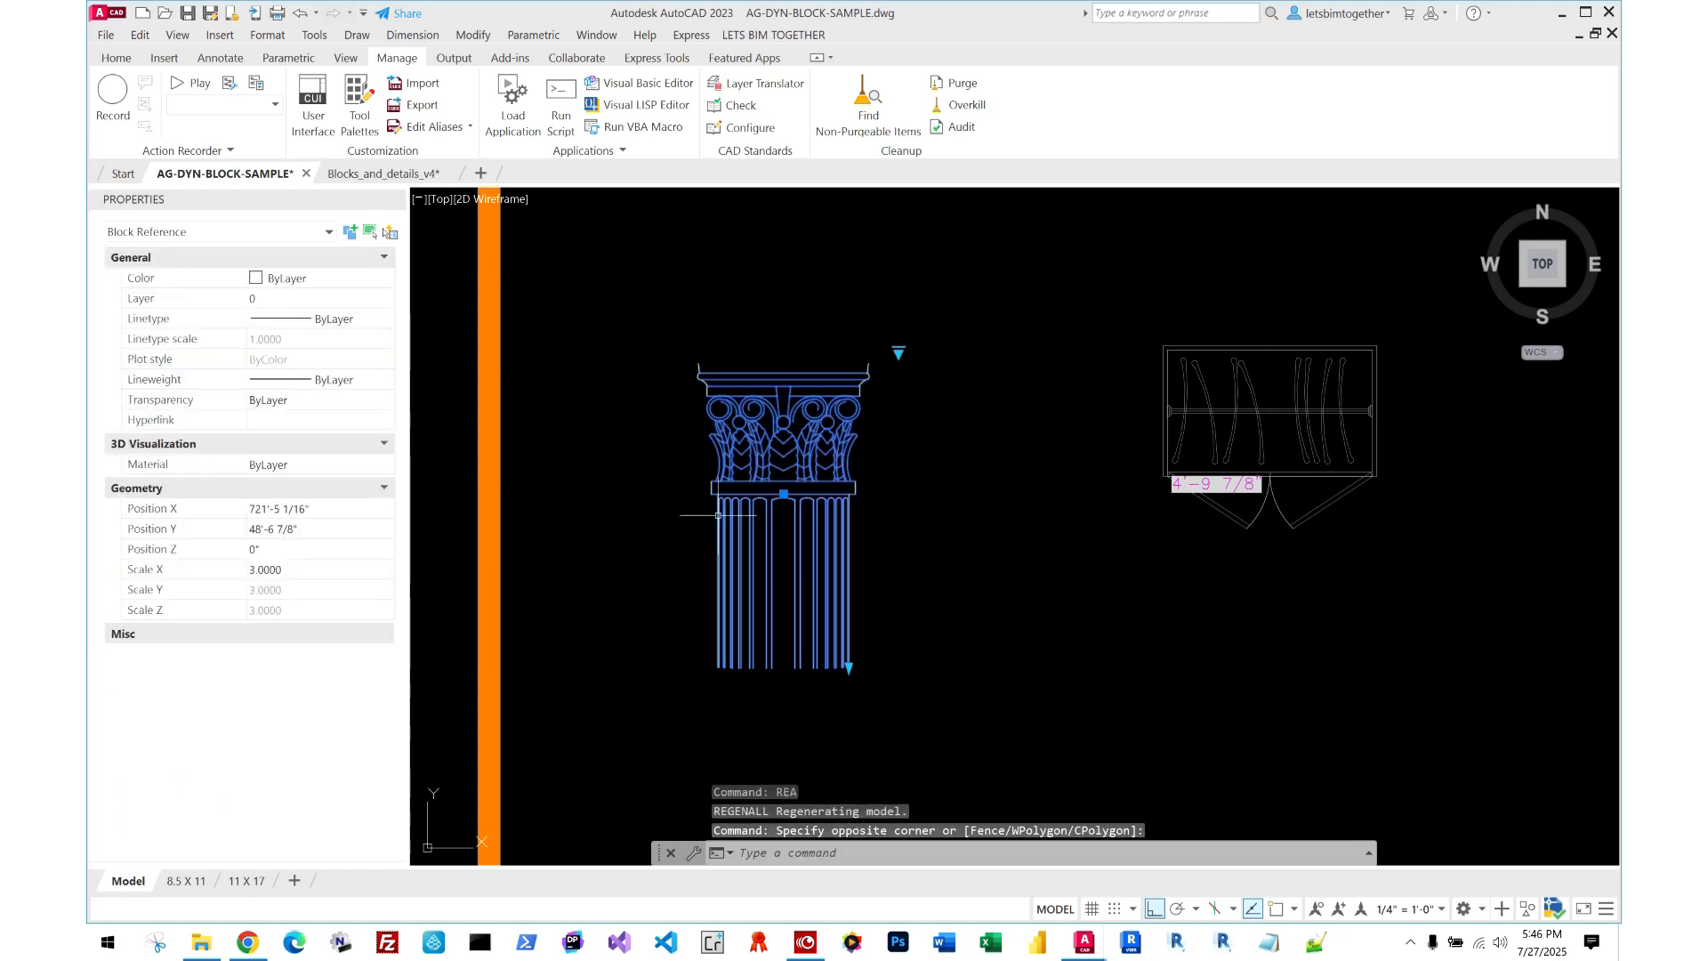
click(899, 352)
click(926, 396)
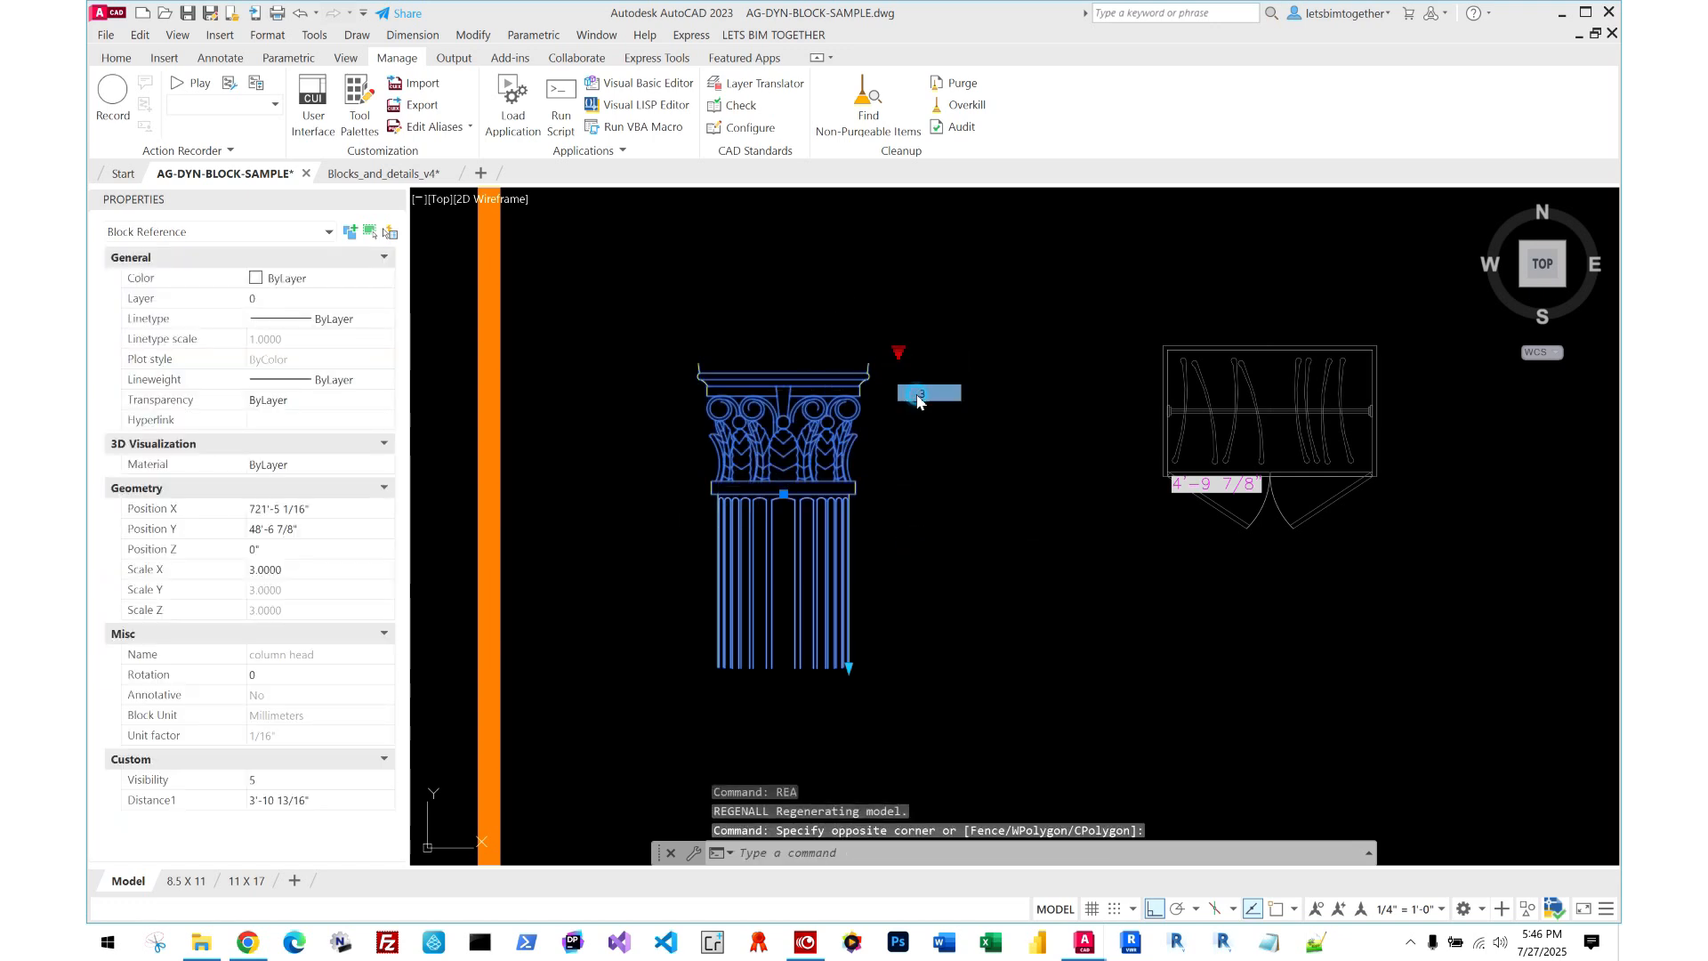
click(897, 351)
click(928, 447)
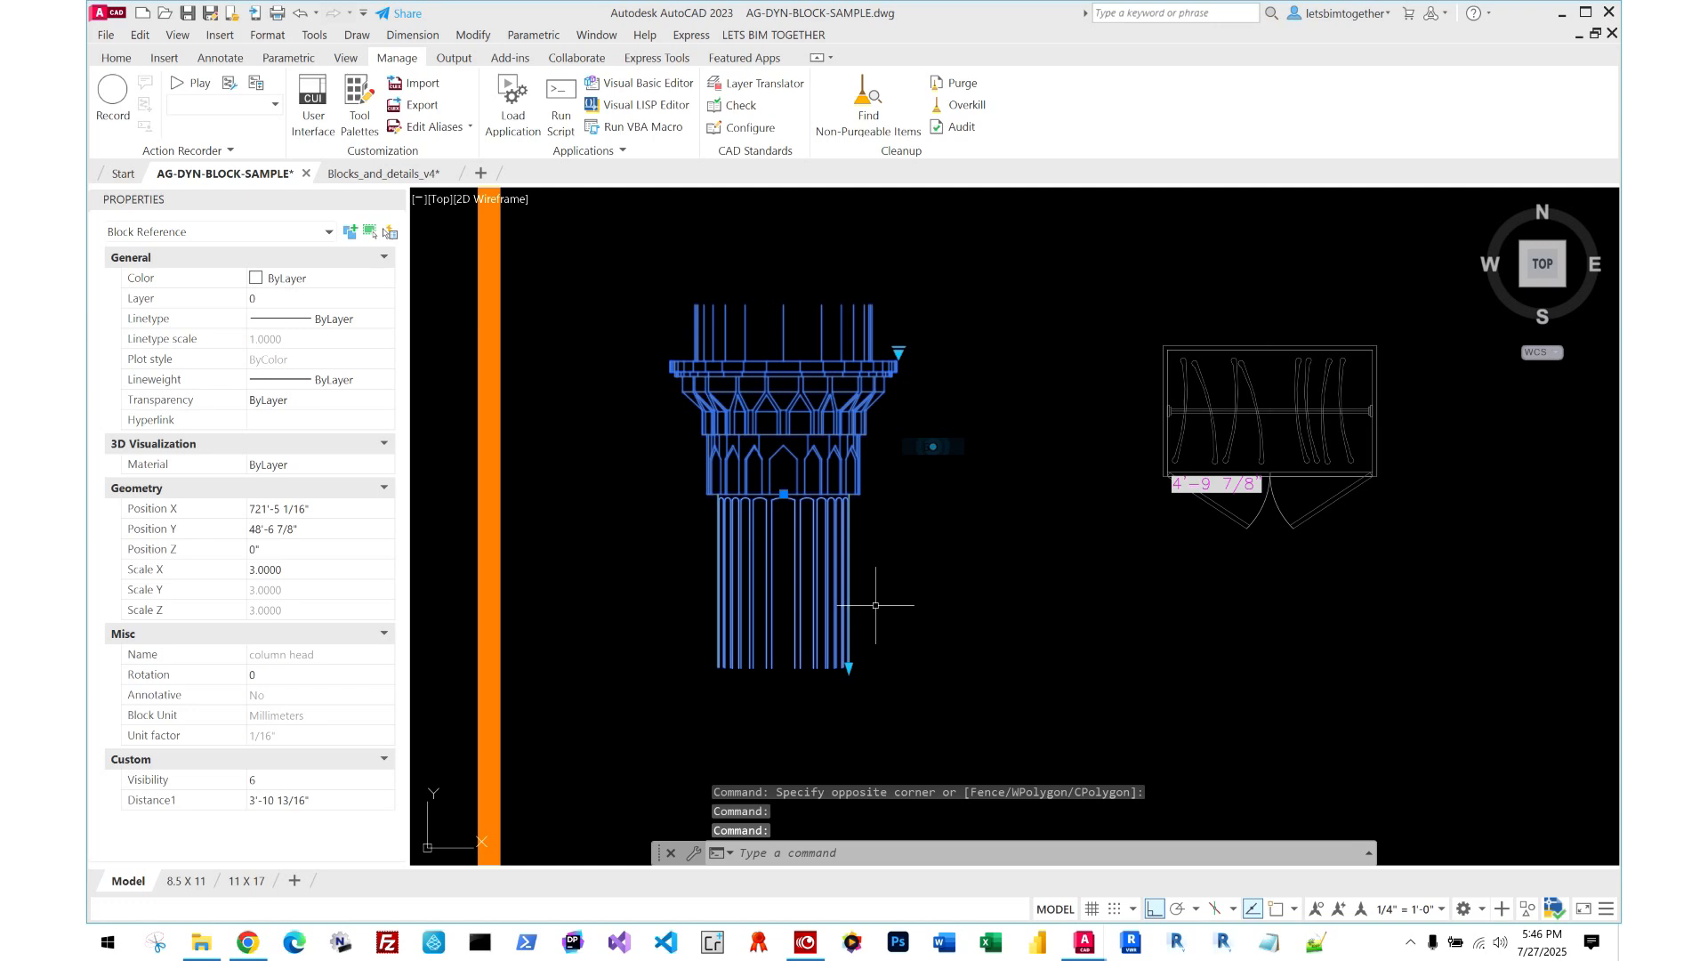
- Stretch the column head block's shaft down to a length of about 8'-7 3/8"
click(849, 666)
middle_drag(842, 745, 814, 578)
click(836, 706)
scroll(800, 647, down, 4)
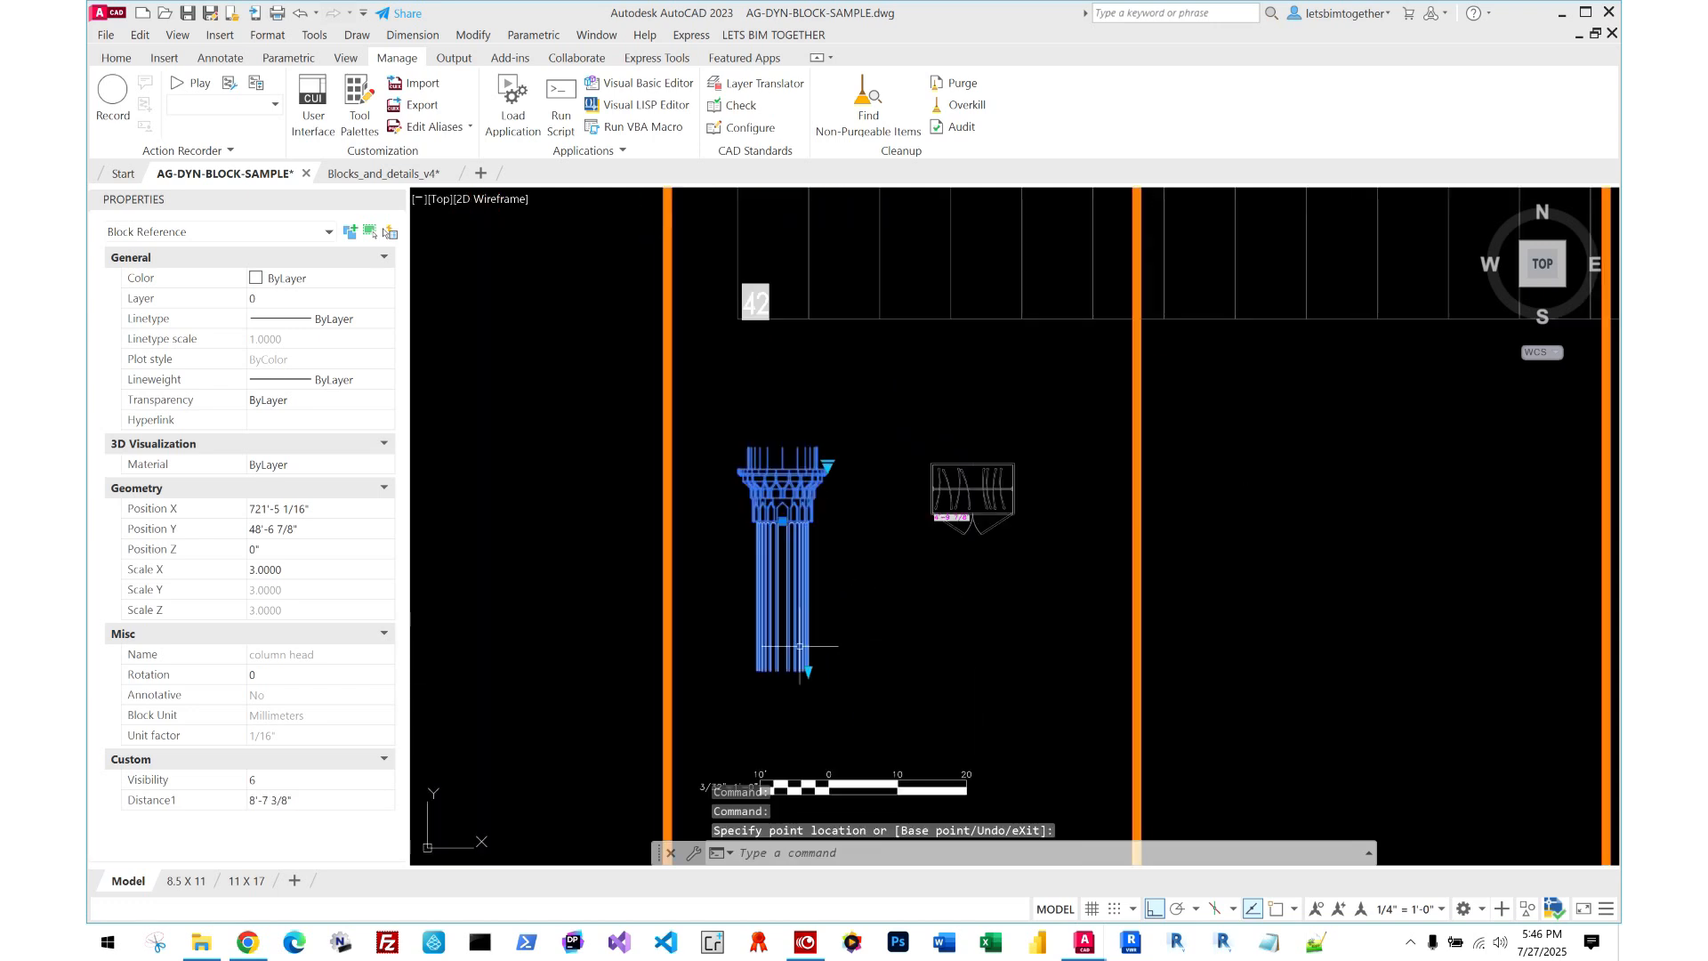
key(Escape)
- Set the wardrobe block's window width to 6"
scroll(979, 569, up, 4)
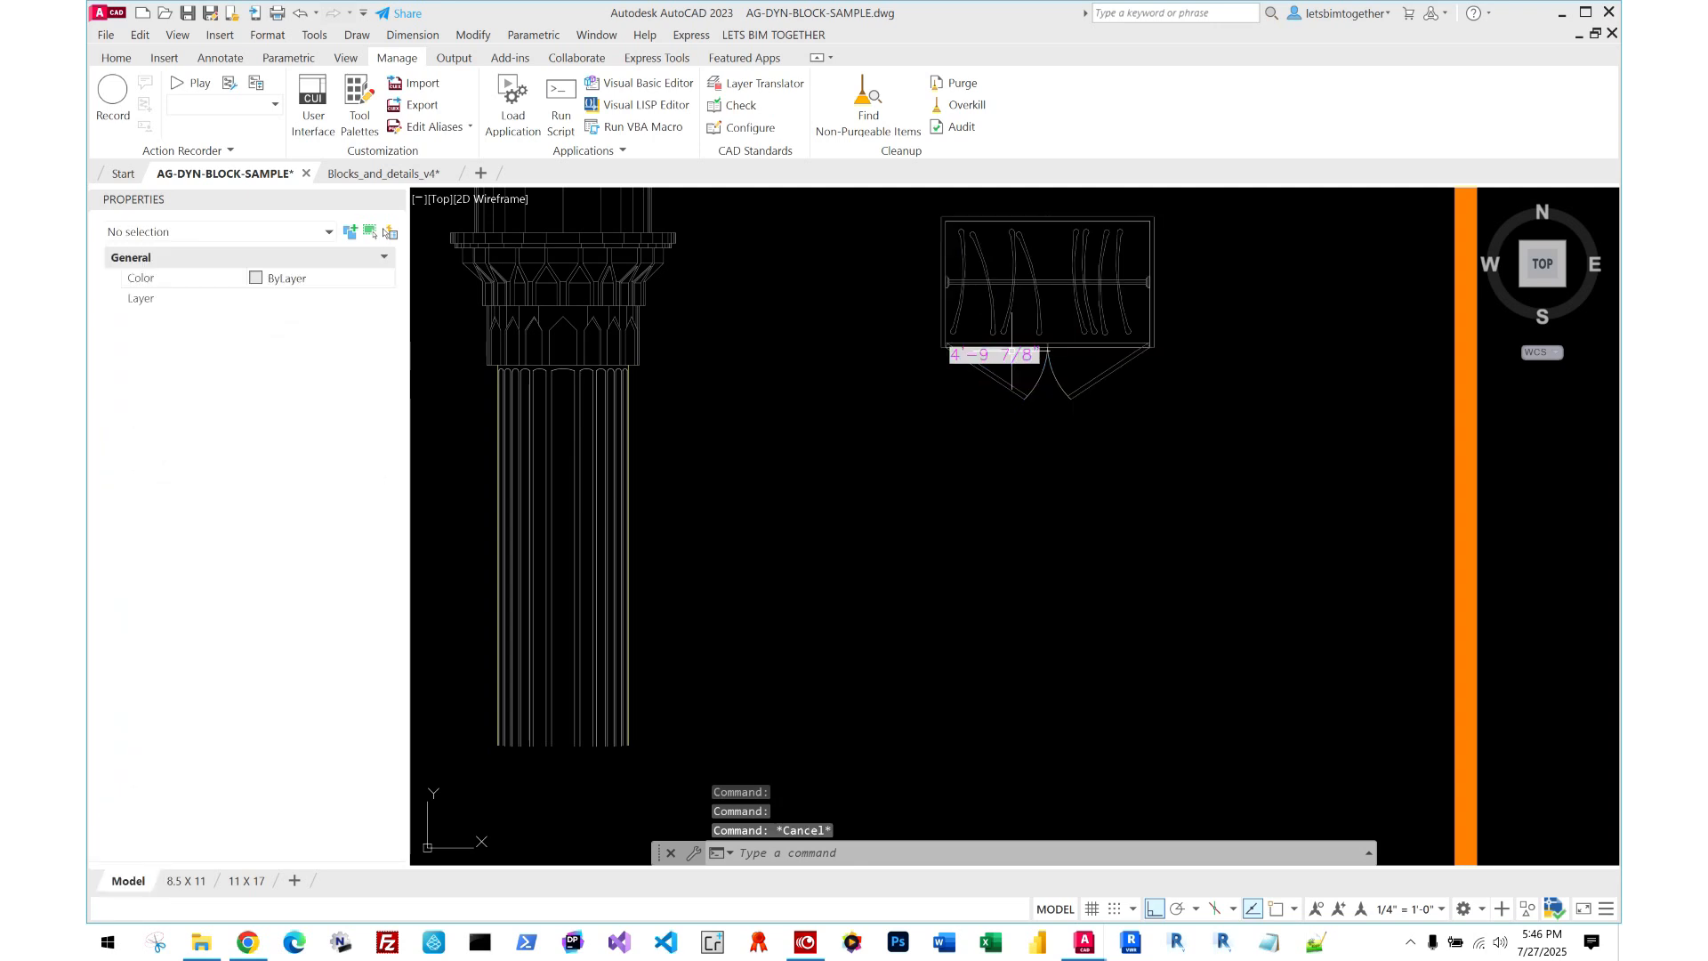
click(1167, 259)
click(1113, 285)
middle_drag(1220, 322, 1103, 418)
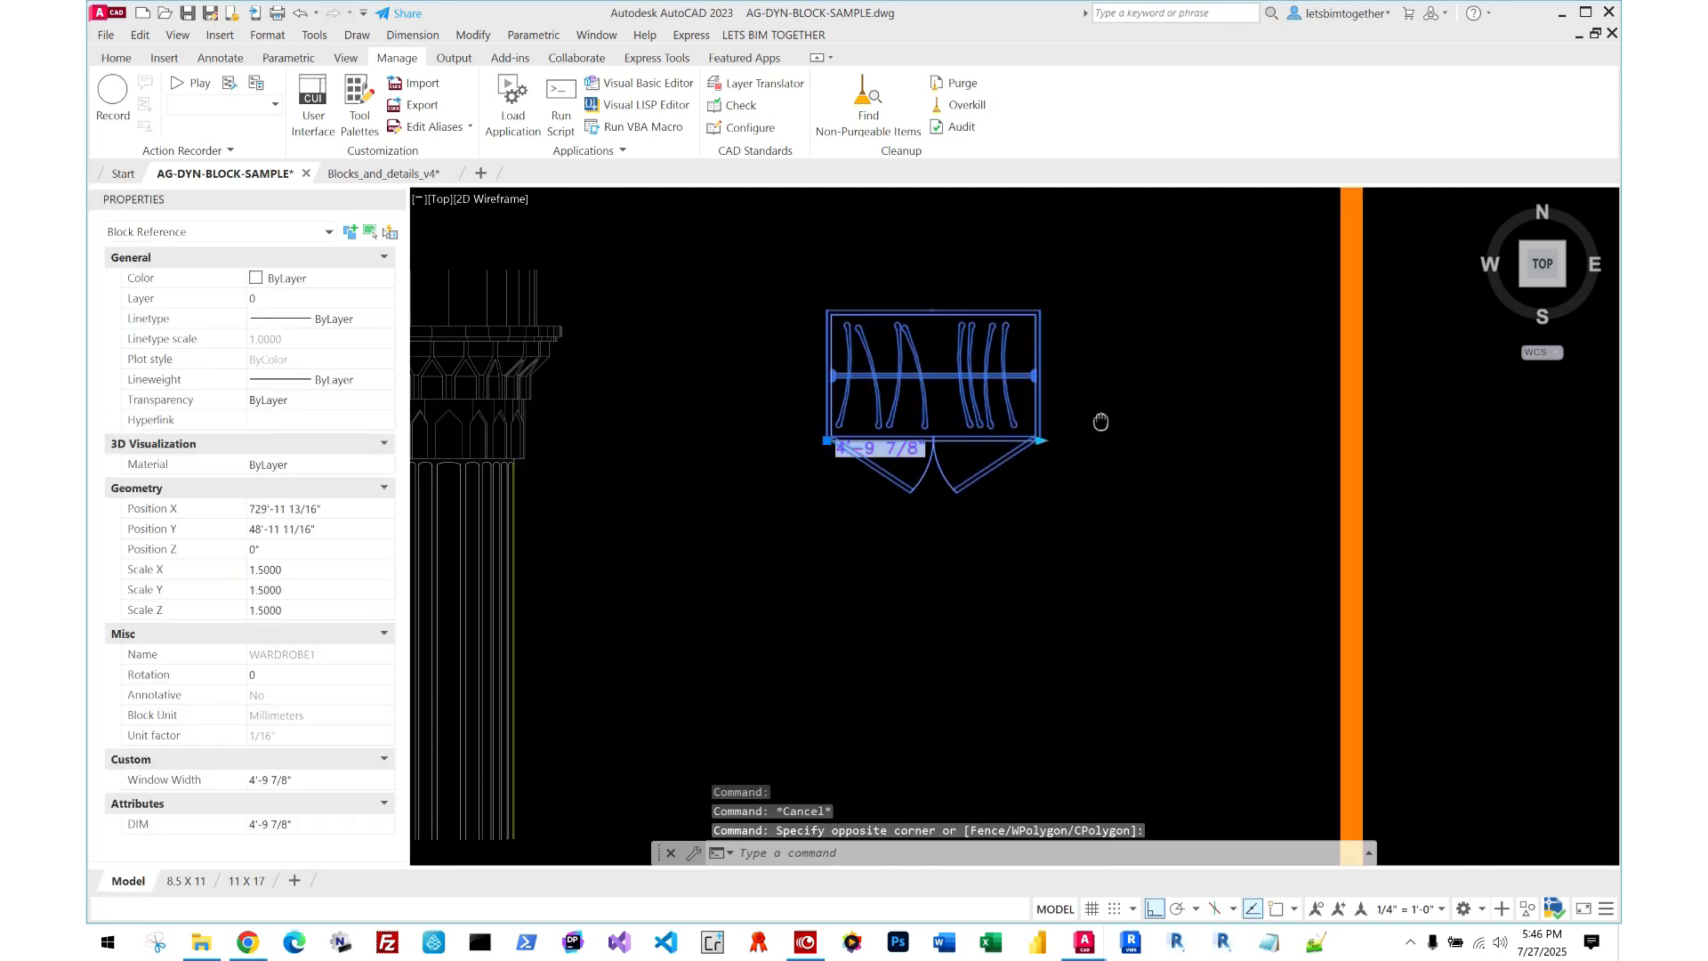
click(325, 783)
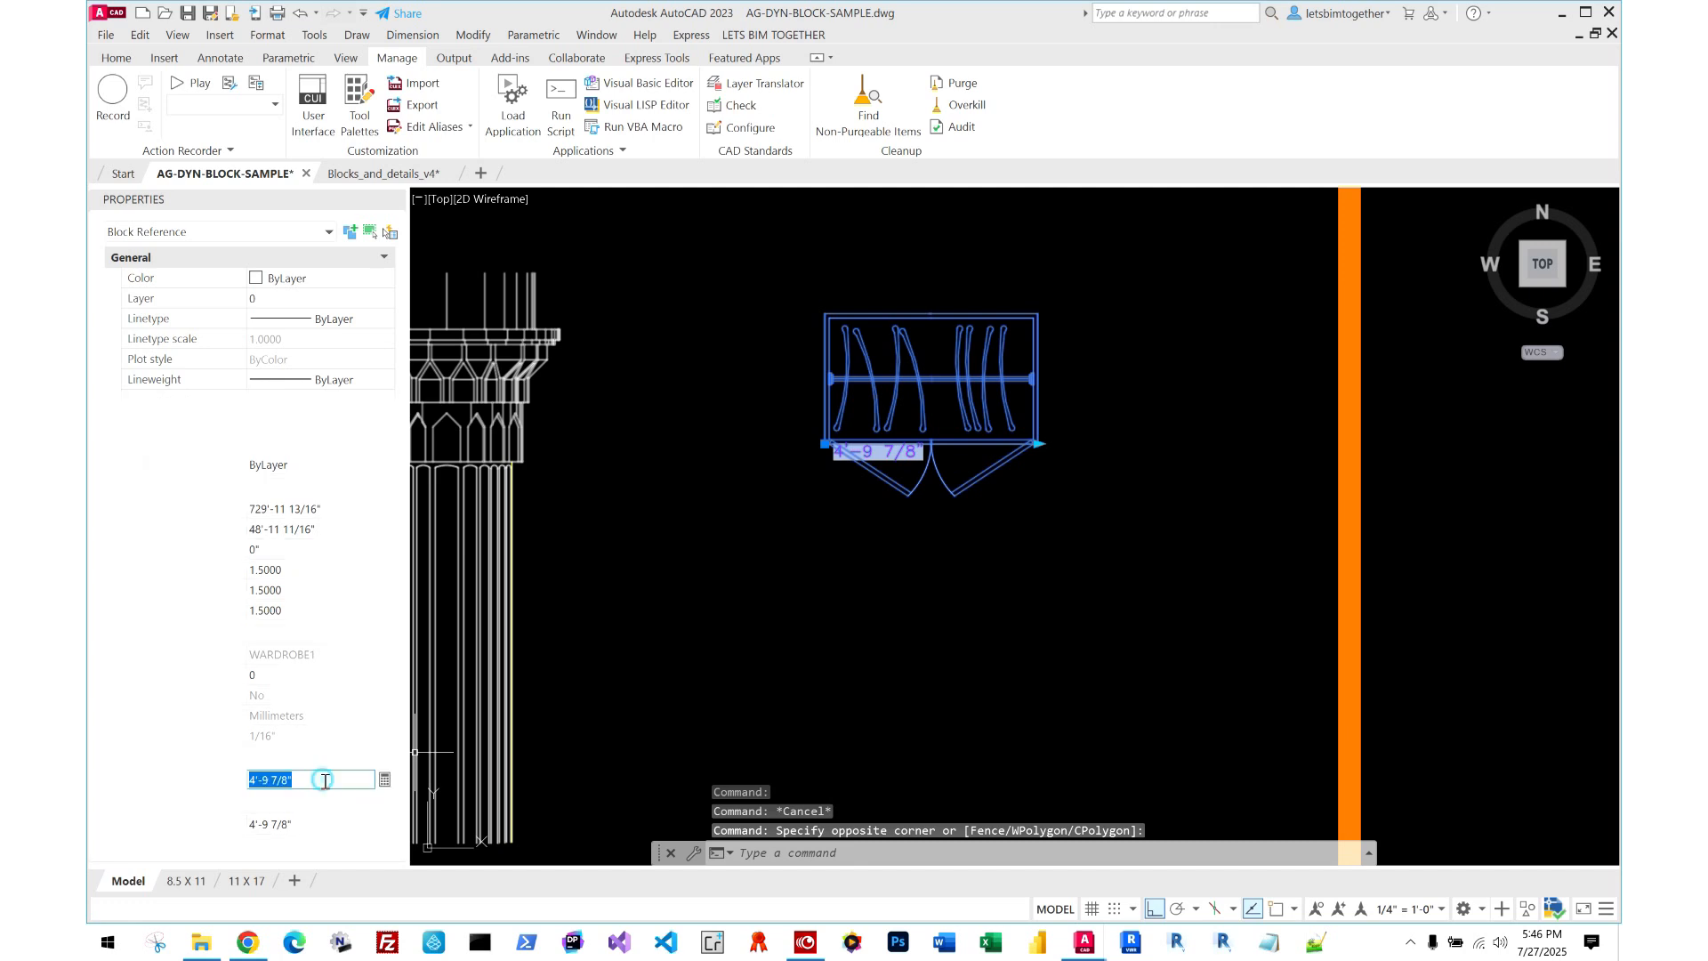
text(6)
key(Return)
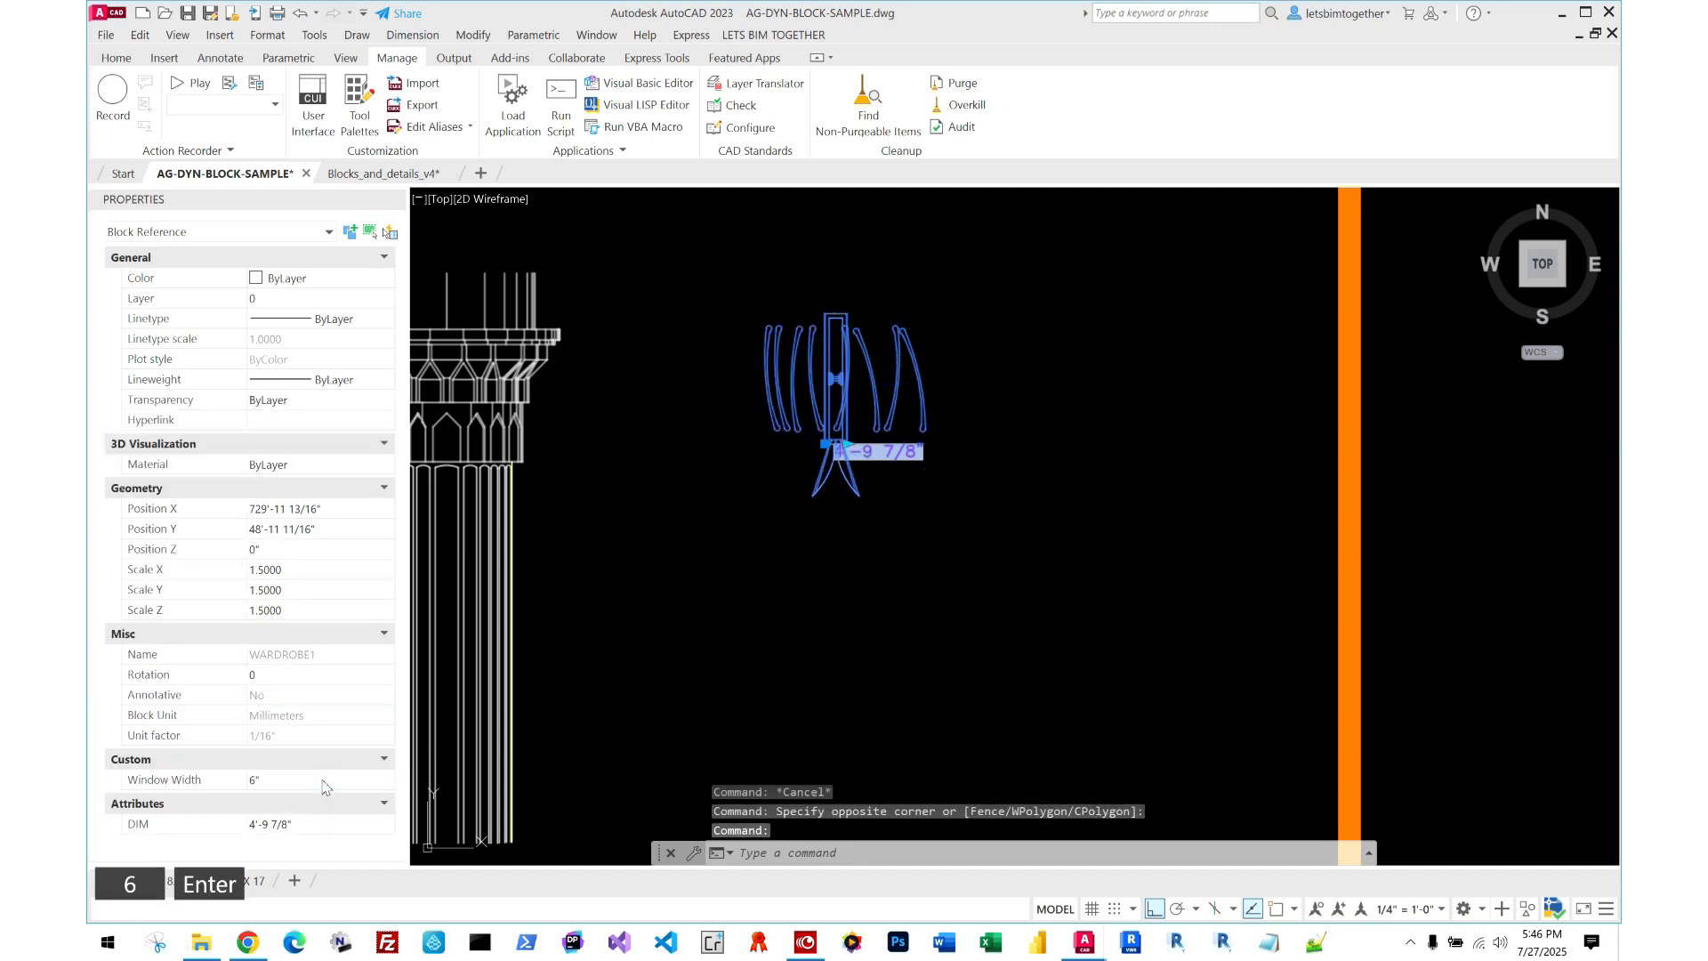
- Set the wardrobe block's window width to 6' and regenerate the drawing to update its dimension label
click(341, 778)
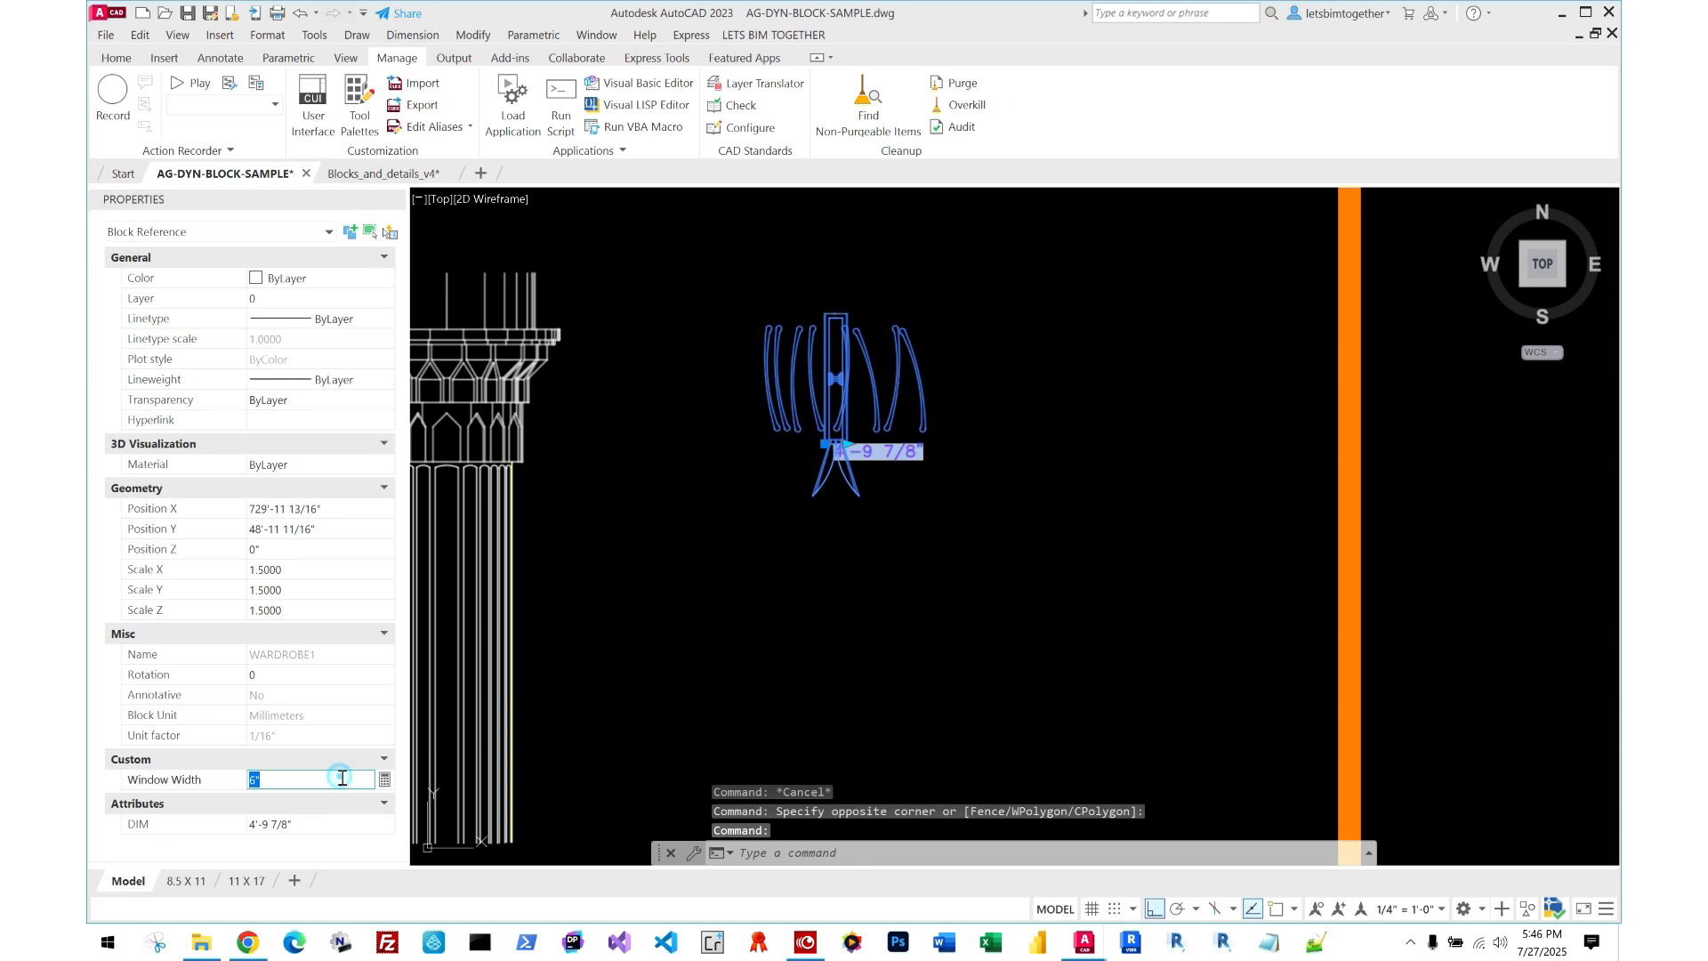
text(6')
key(Return)
key(Escape)
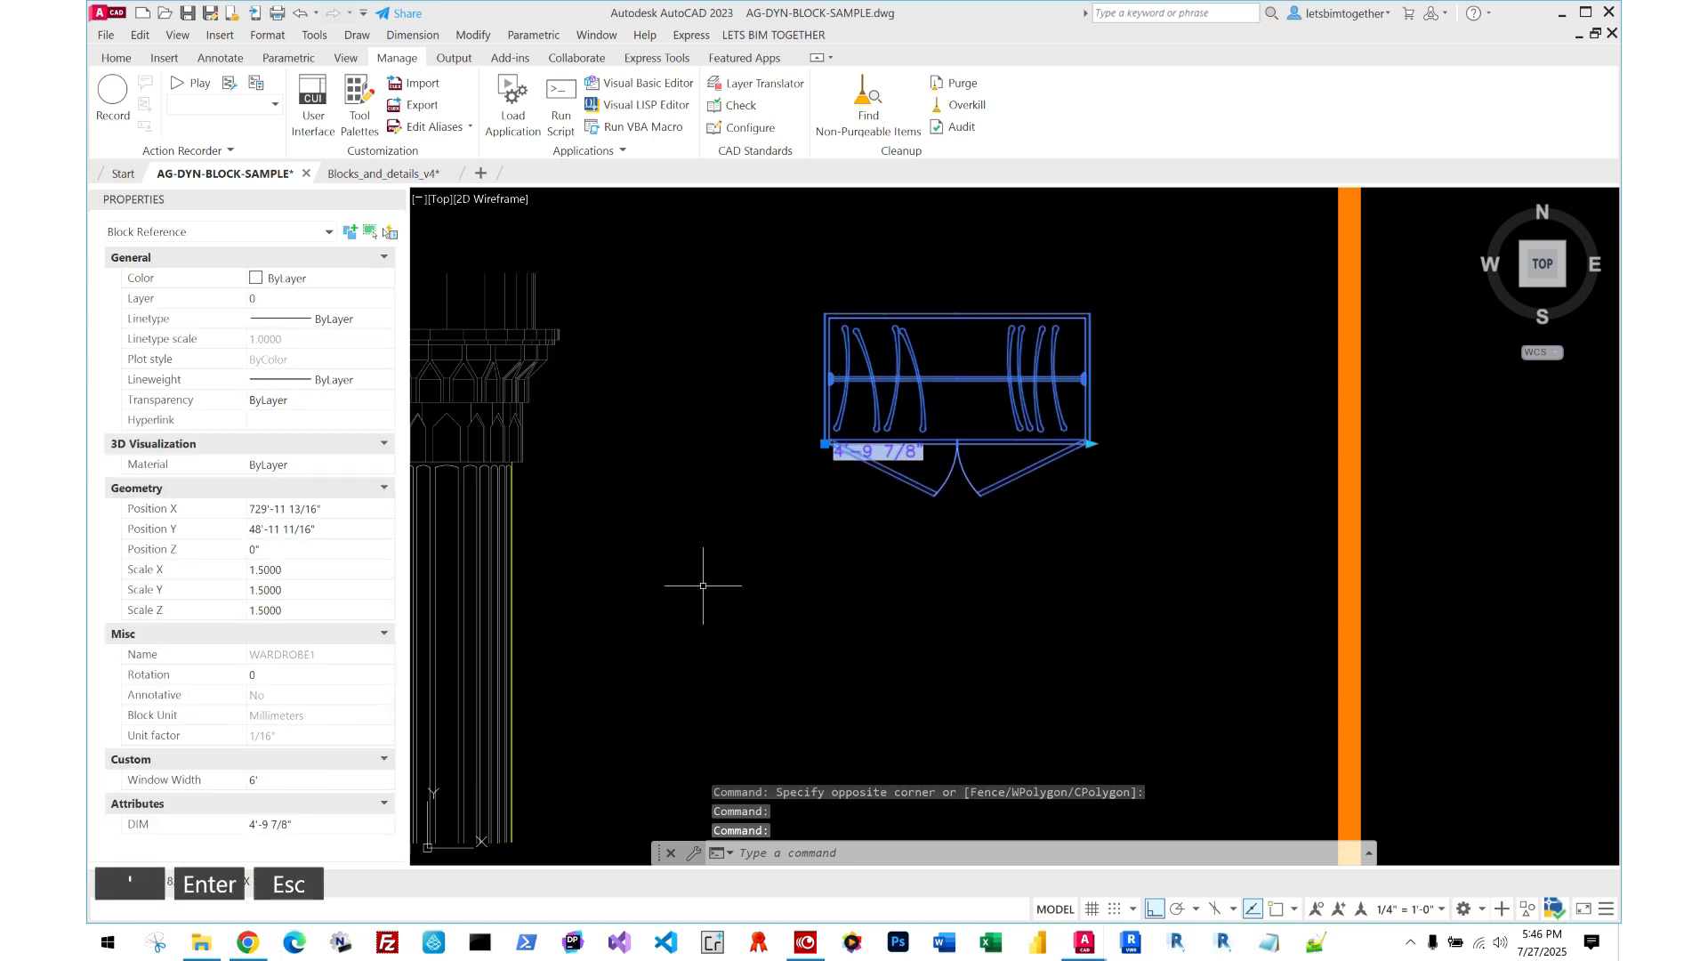
text(rea)
key(space)
key(Escape)
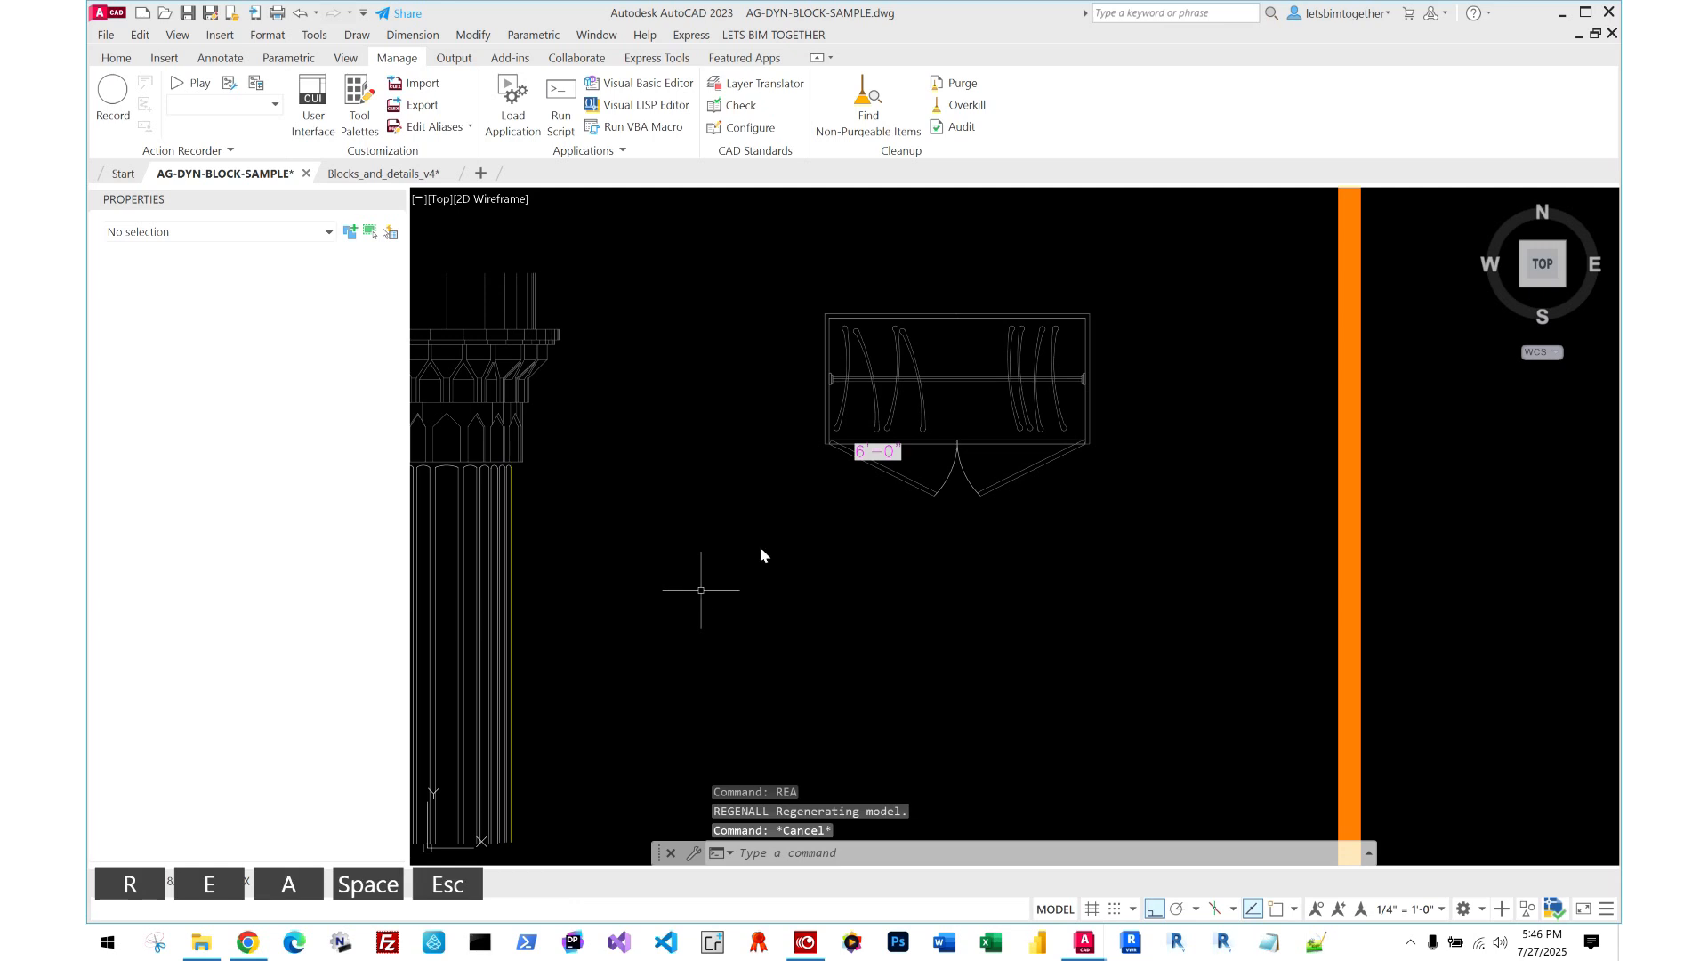
scroll(760, 547, up, 2)
scroll(969, 429, up, 3)
scroll(756, 618, down, 2)
- Stretch the wardrobe block to an exact width of 8' and regenerate the drawing to update its dimension label
click(935, 637)
click(774, 523)
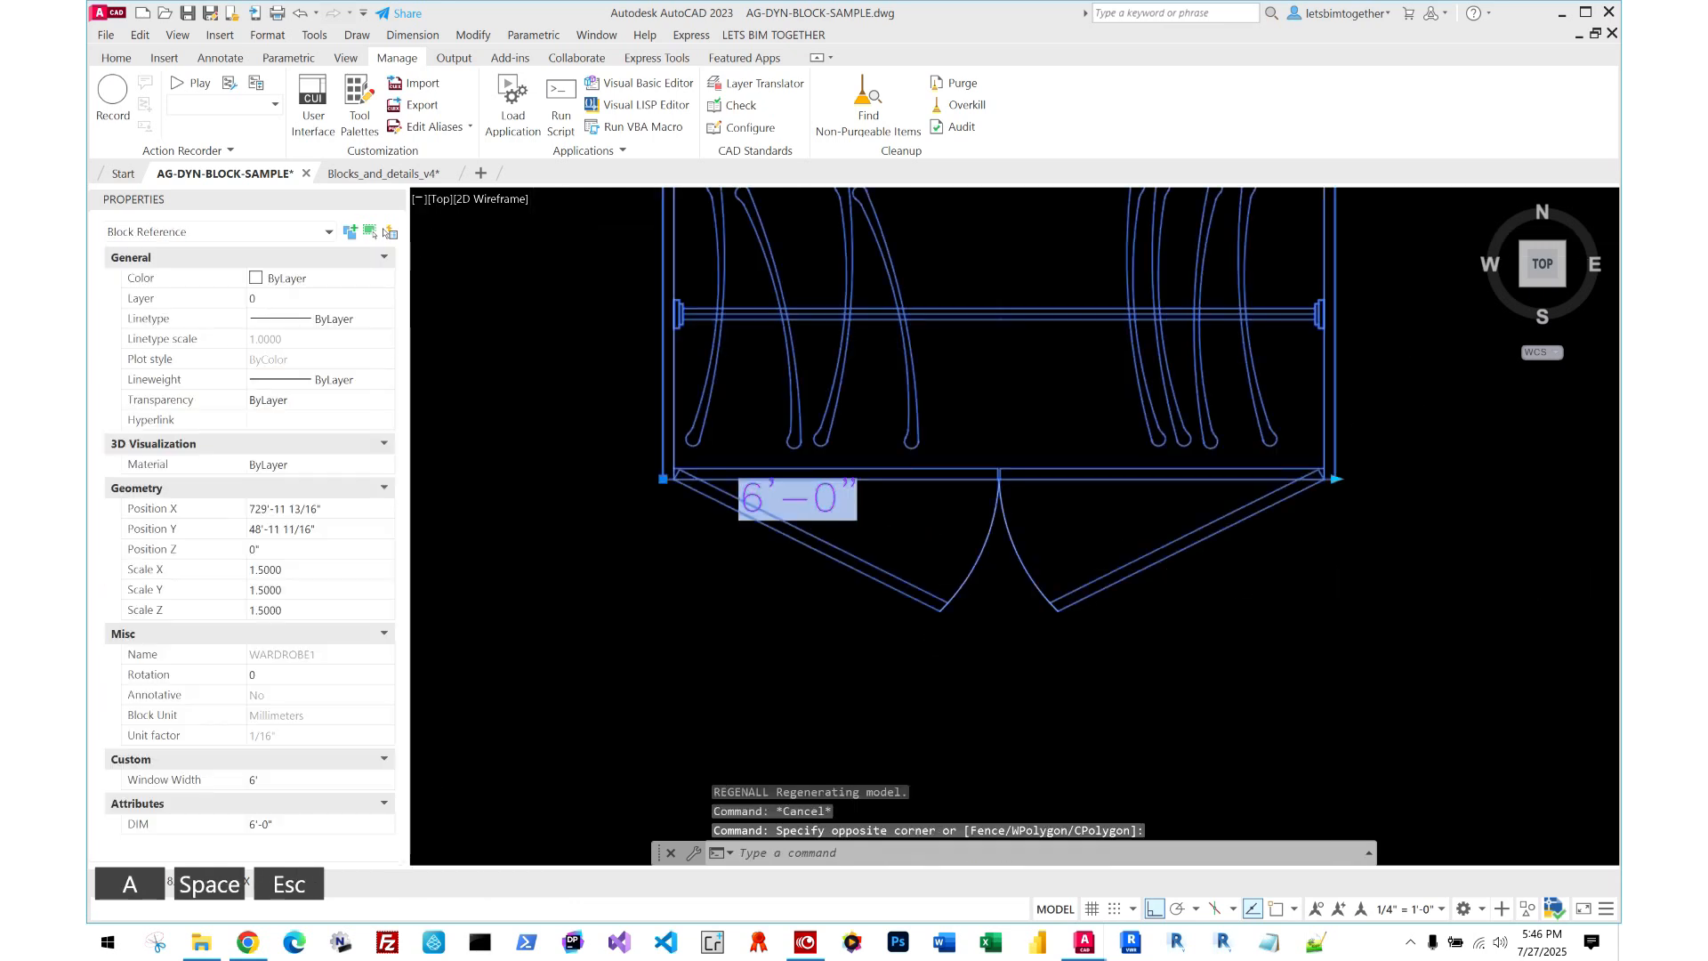
scroll(755, 524, down, 1)
click(1118, 495)
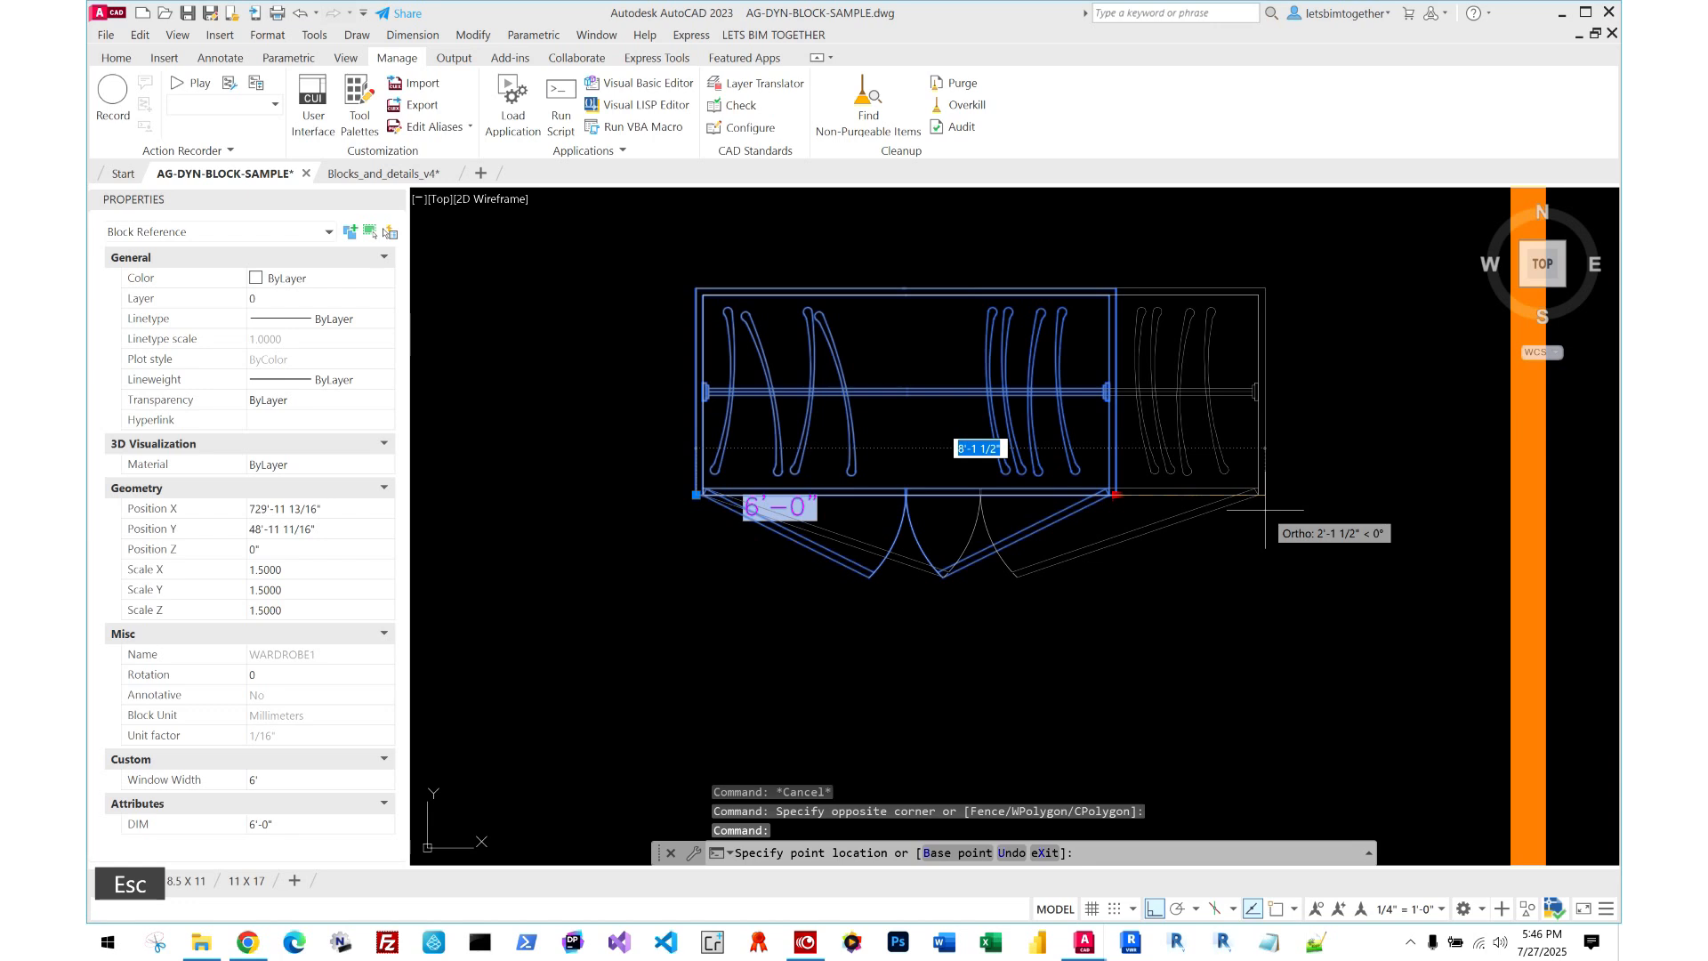
text(8')
key(Return)
key(Escape)
text(rea)
key(space)
click(924, 589)
key(Escape)
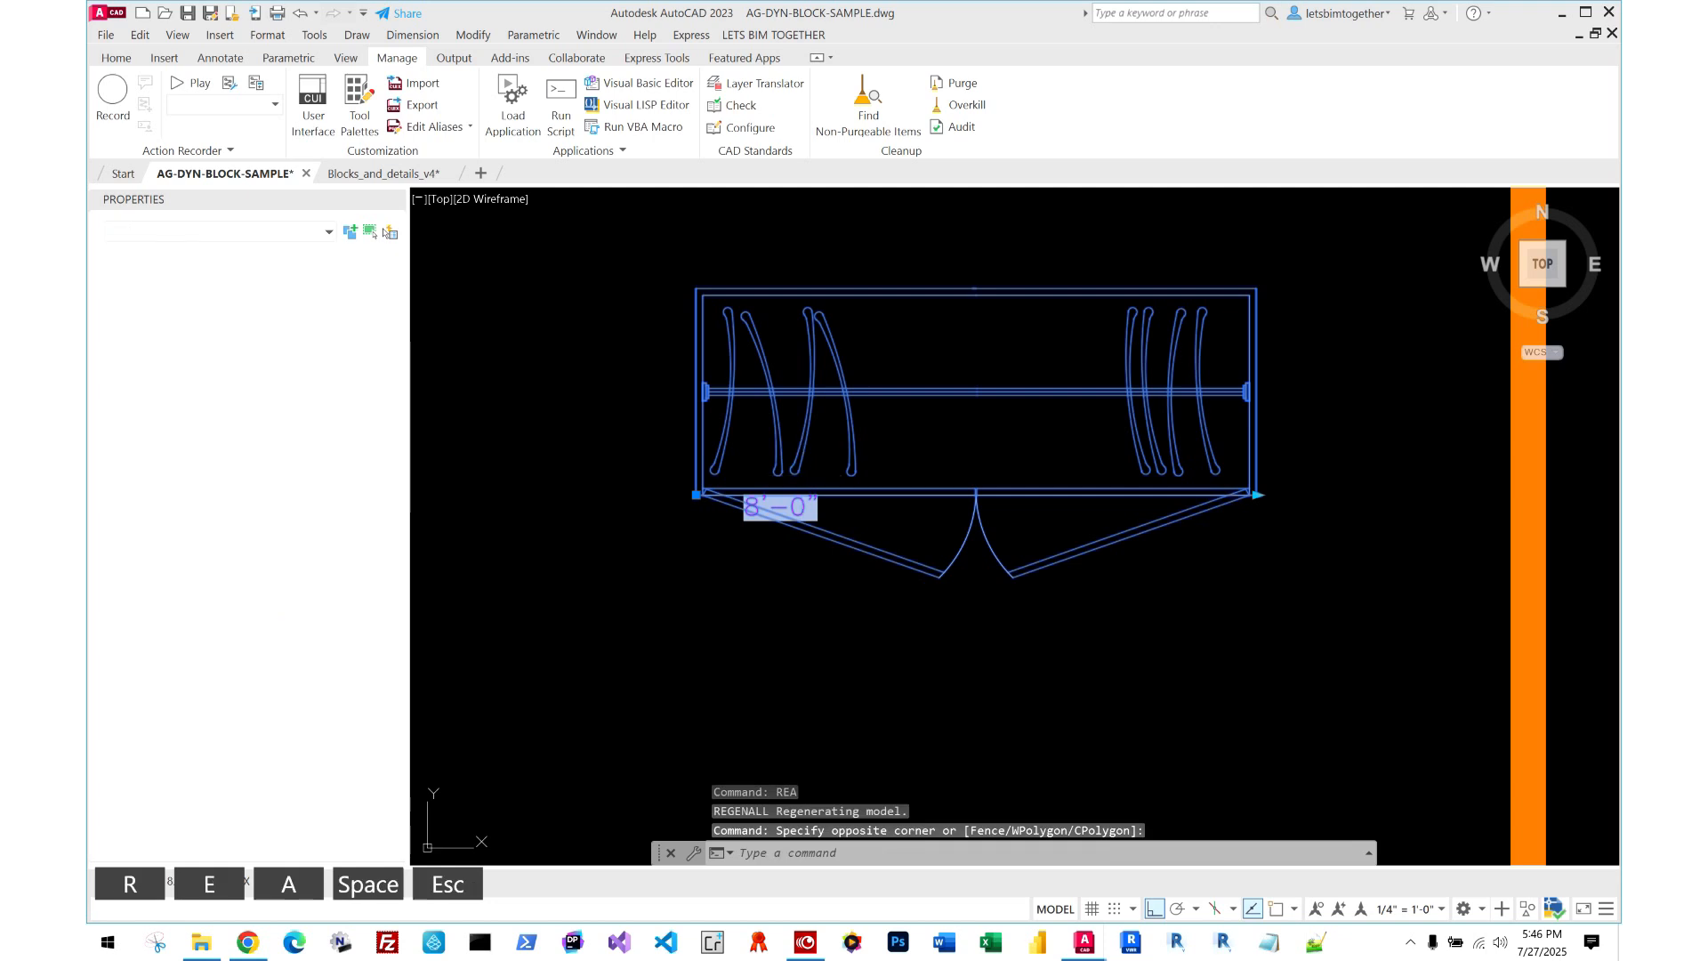
- Look over the steel beam blocks and their size lists under the BAD and OK - NOT GREAT headings
scroll(823, 359, down, 4)
scroll(863, 598, down, 2)
middle_drag(836, 463, 804, 527)
key(Escape)
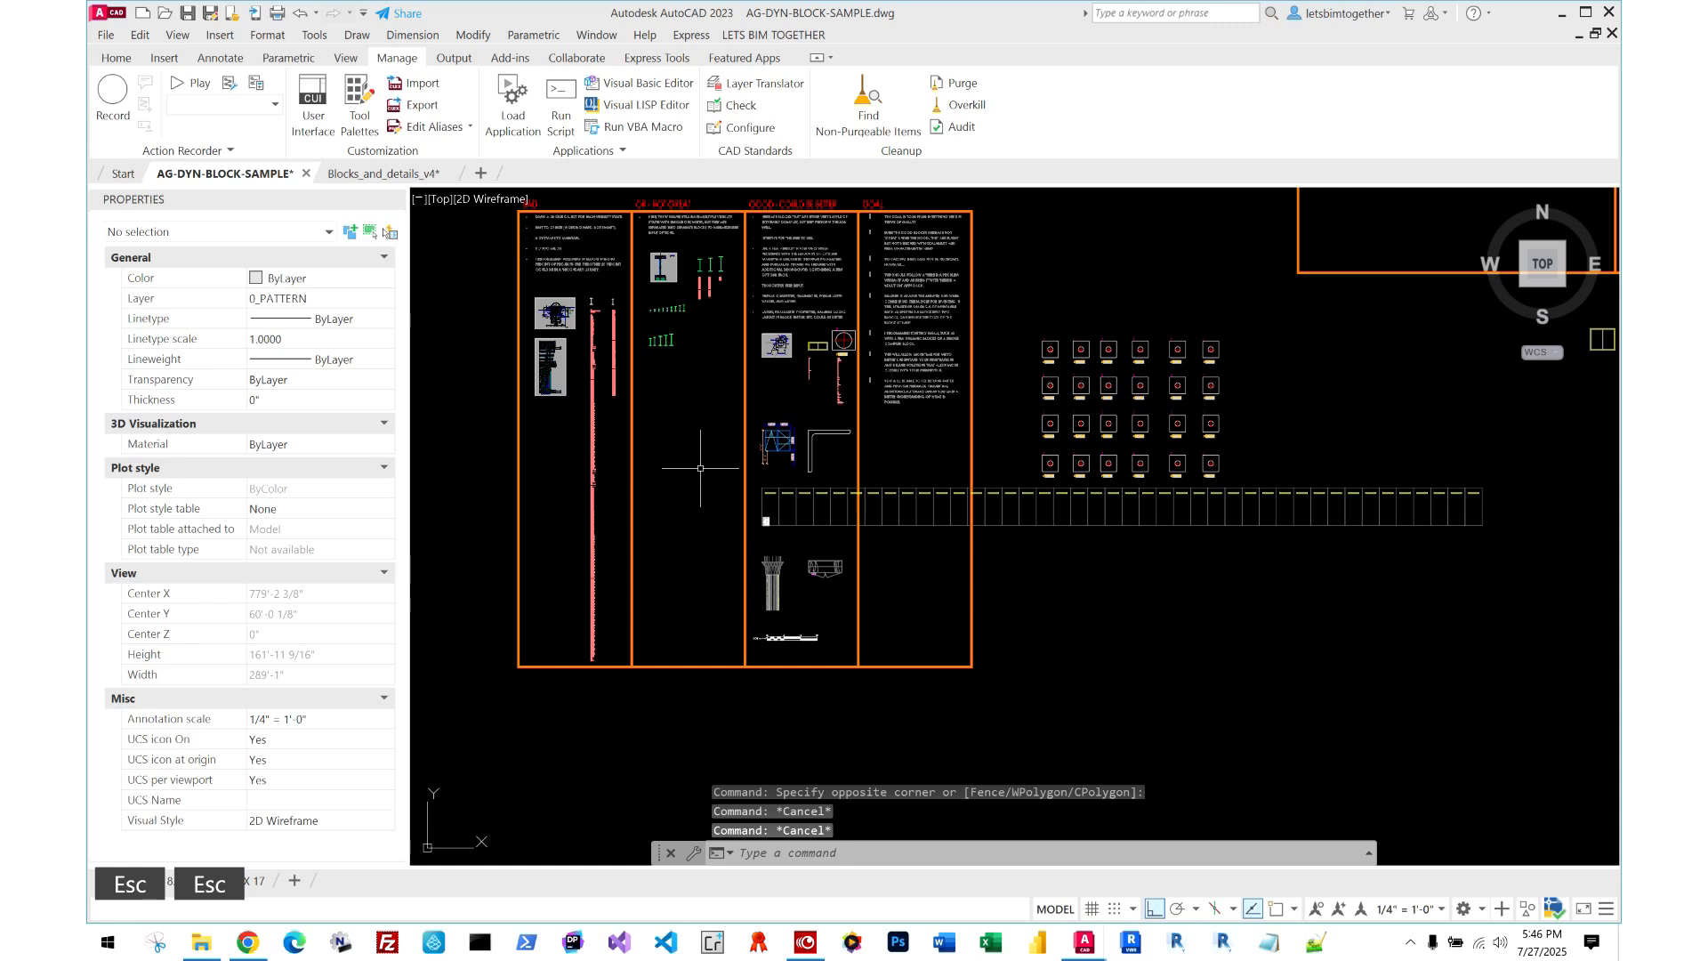
scroll(638, 309, up, 4)
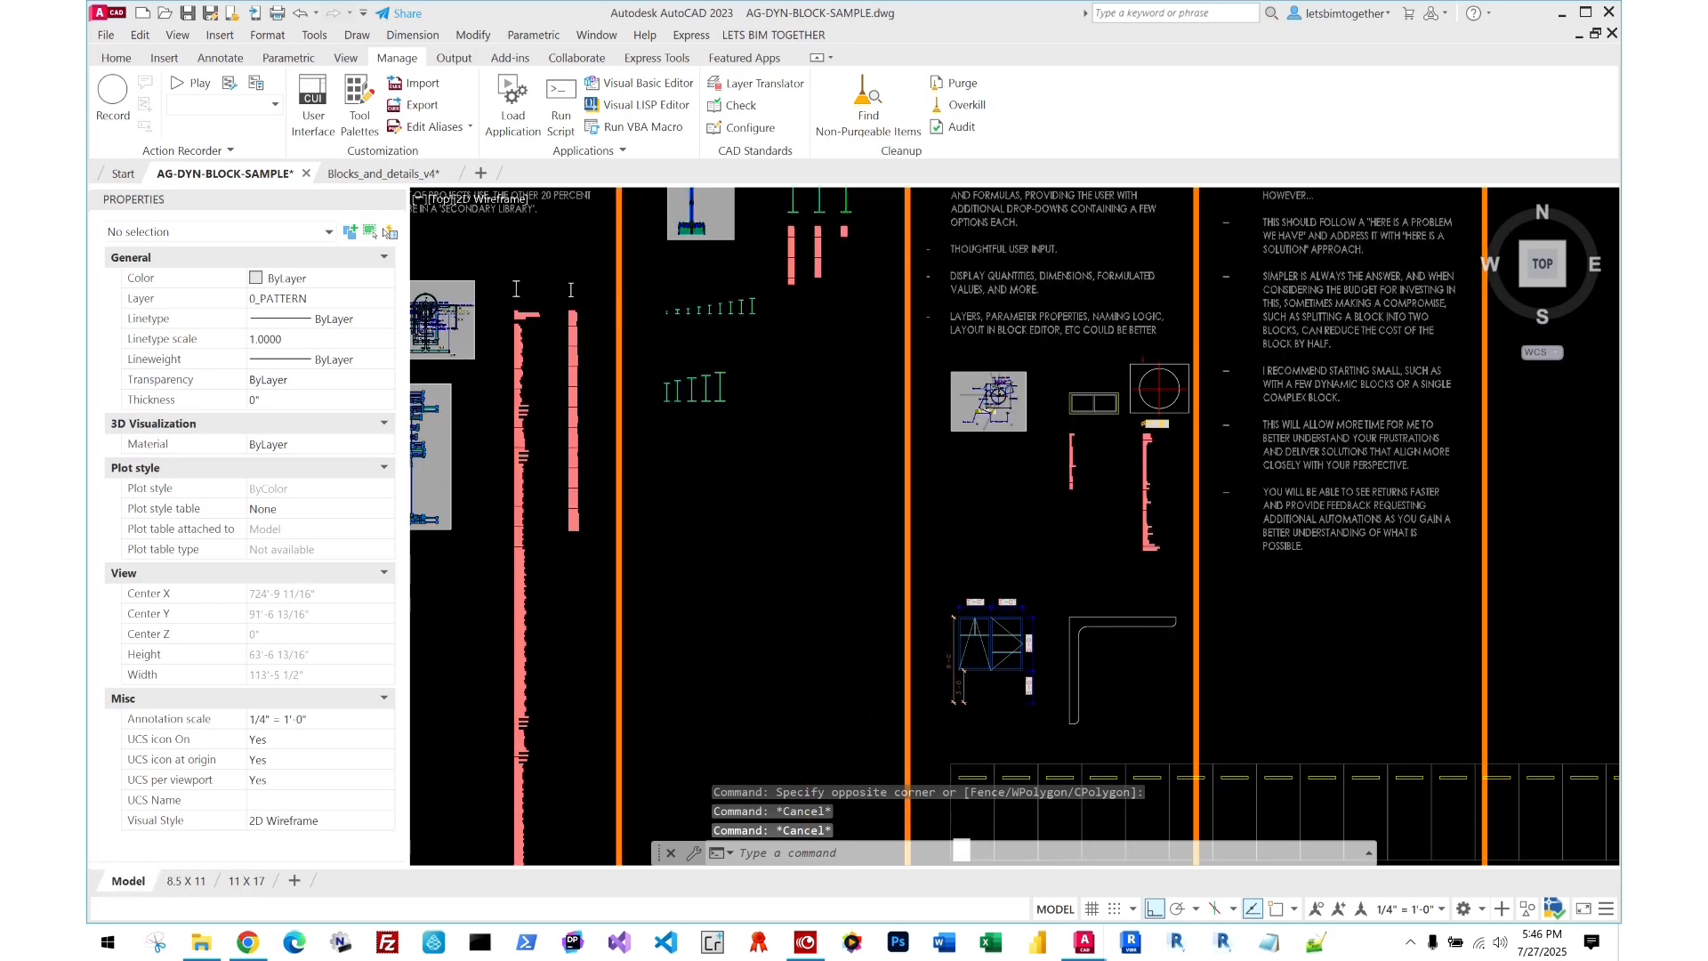
scroll(534, 298, up, 6)
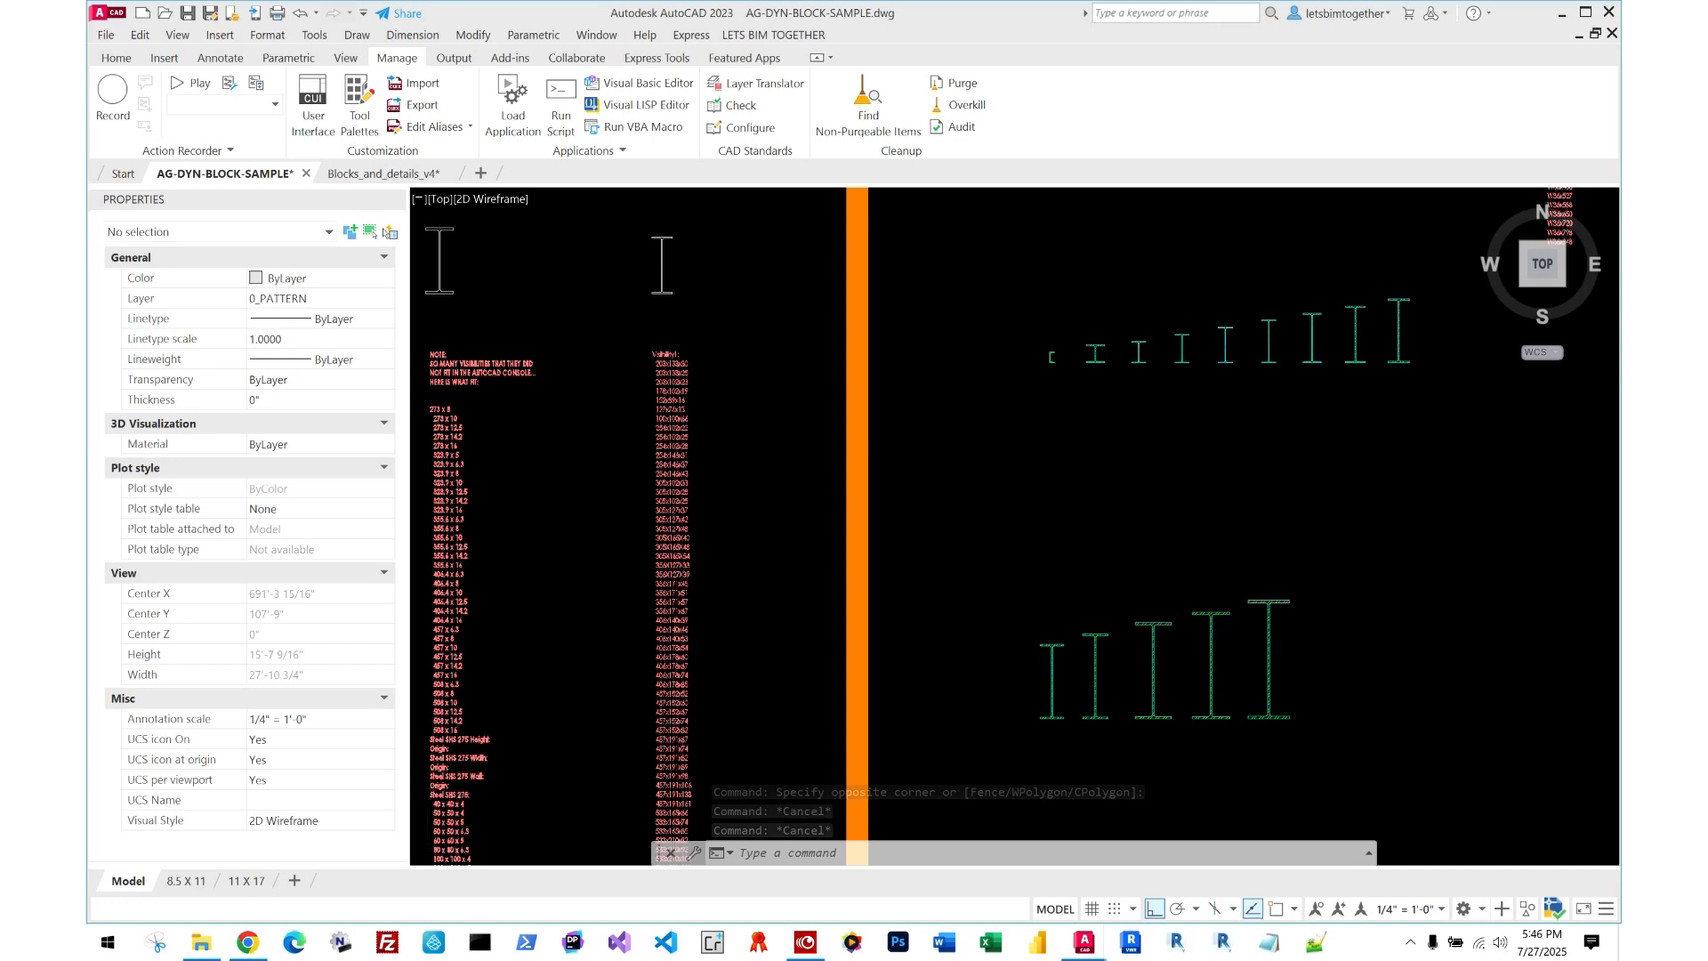
scroll(815, 385, down, 5)
scroll(814, 385, up, 2)
middle_drag(768, 380, 898, 427)
scroll(913, 382, down, 6)
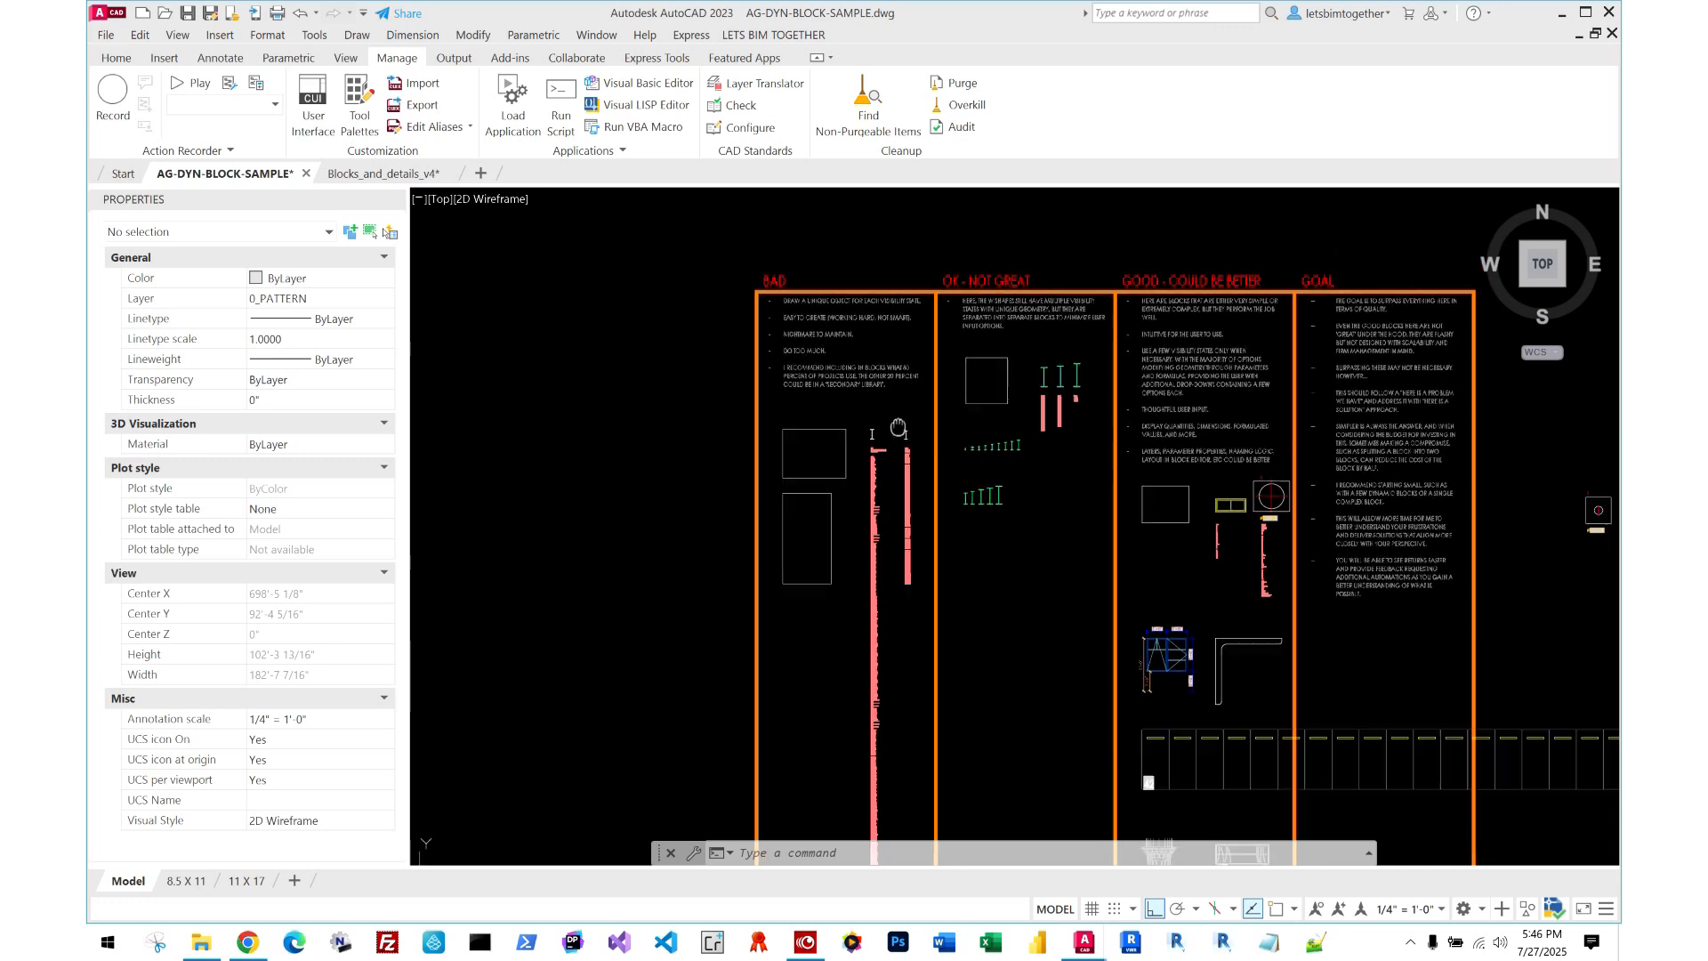
scroll(841, 435, up, 4)
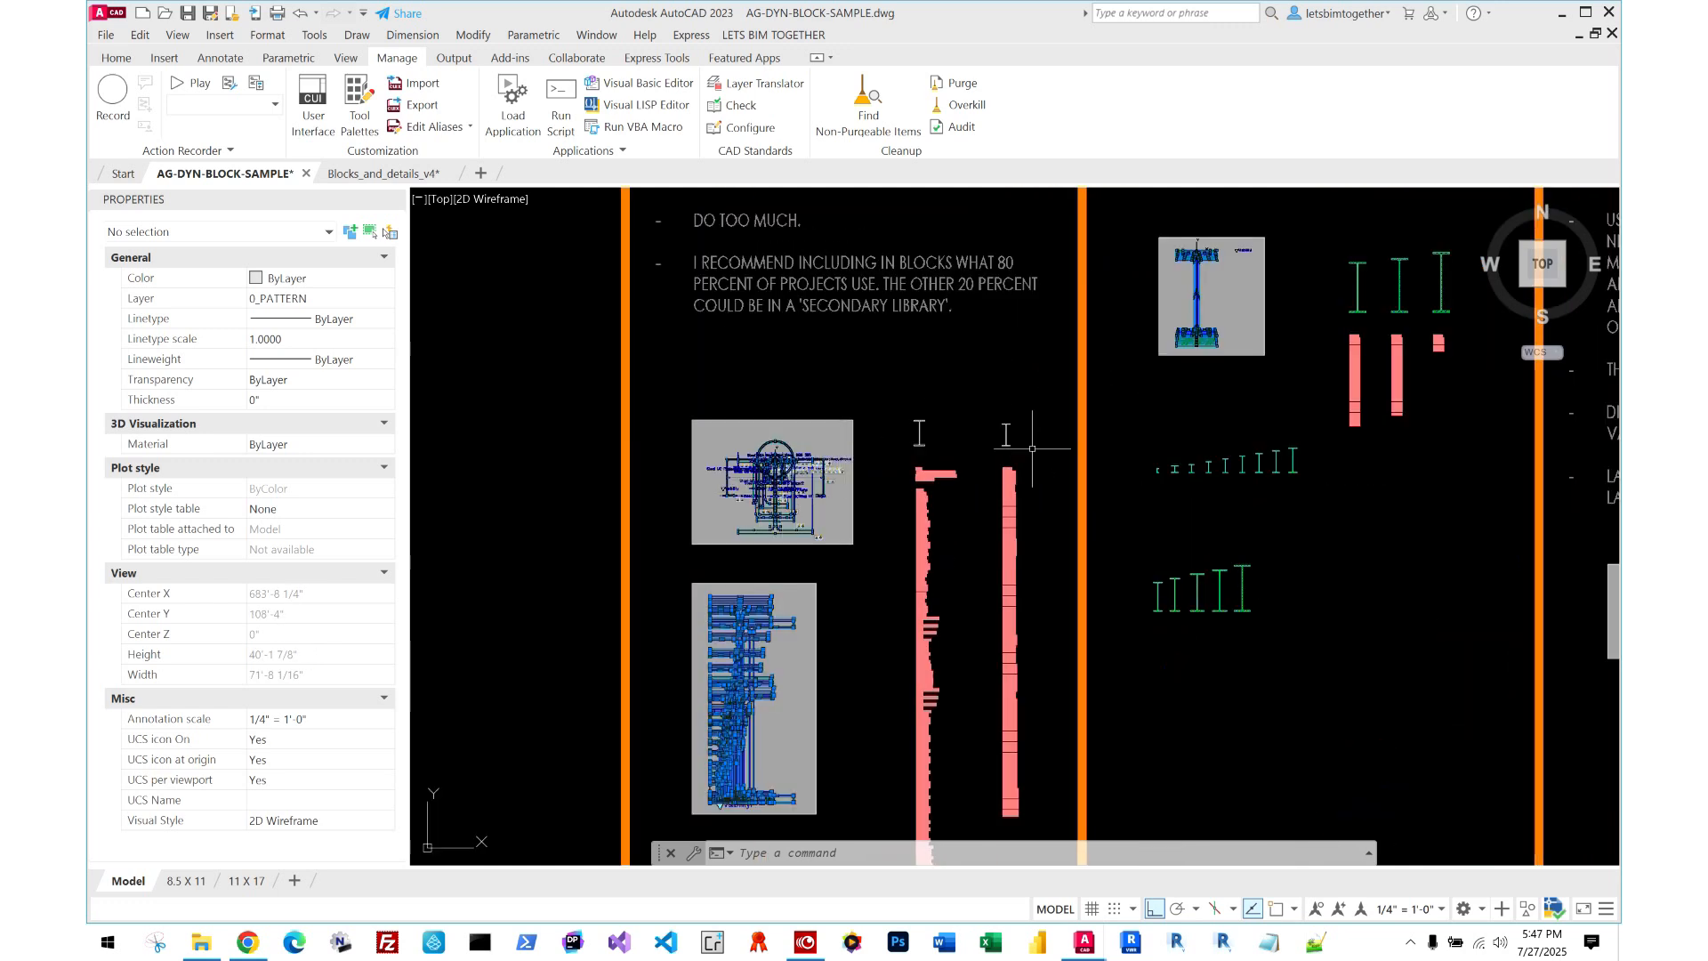
- Switch the UB's beam block in the BAD section to the 533x210x92 visibility state
scroll(1012, 431, up, 10)
click(972, 399)
click(904, 370)
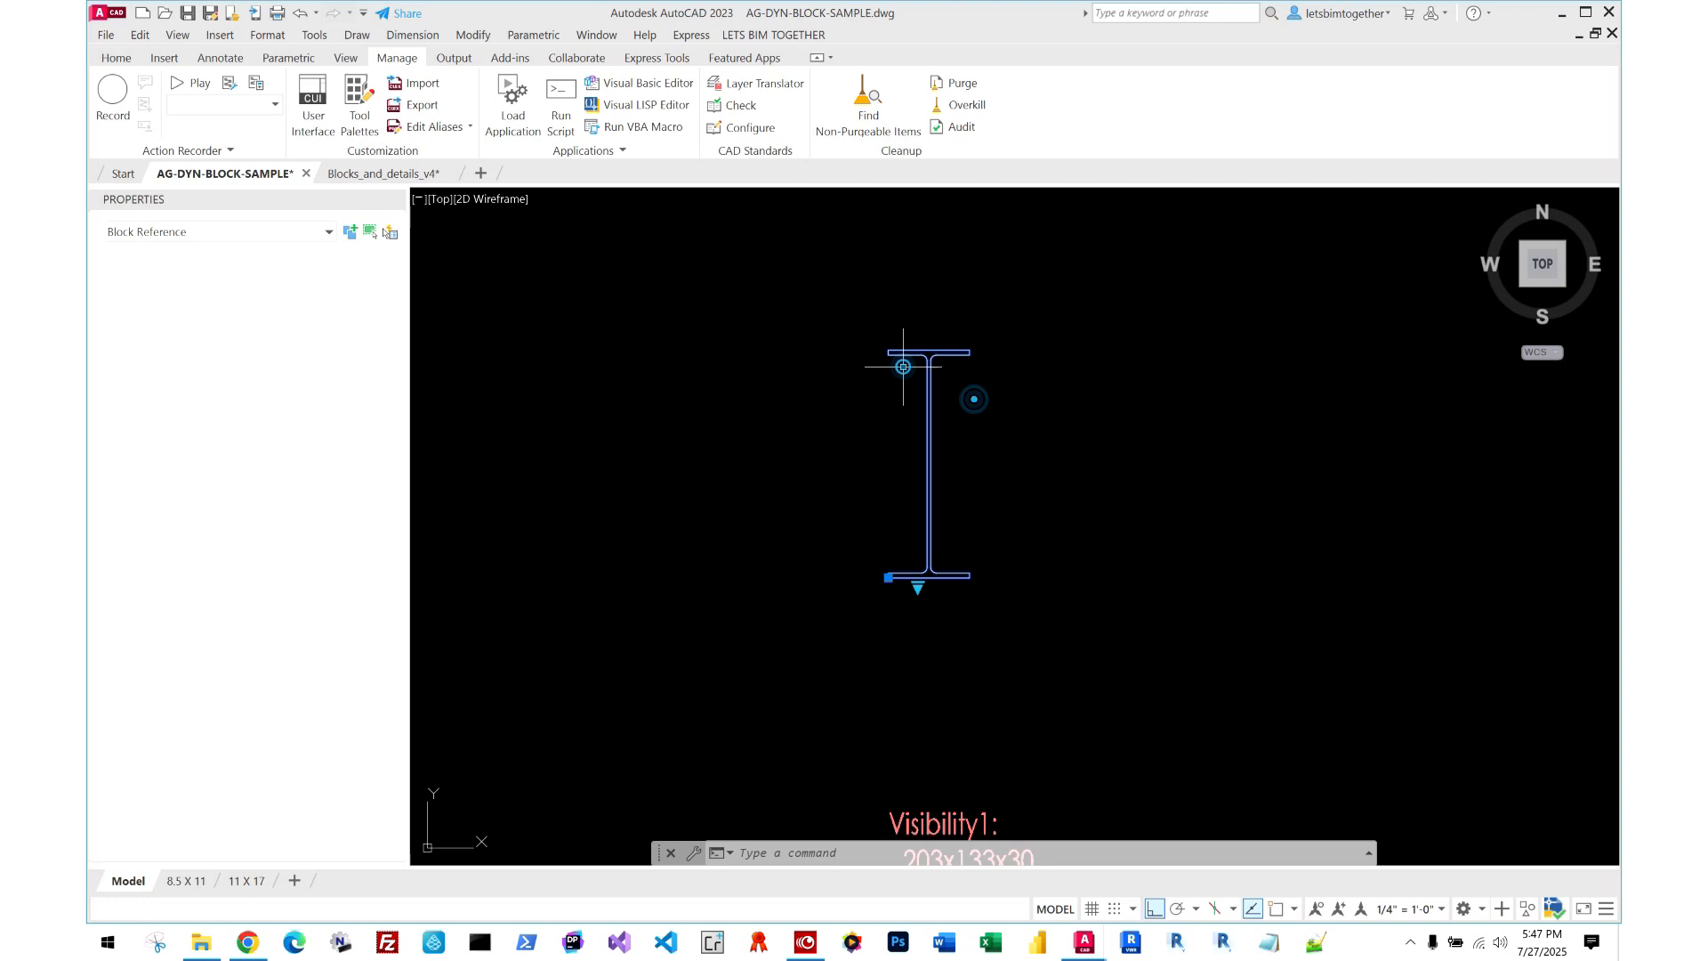
click(919, 589)
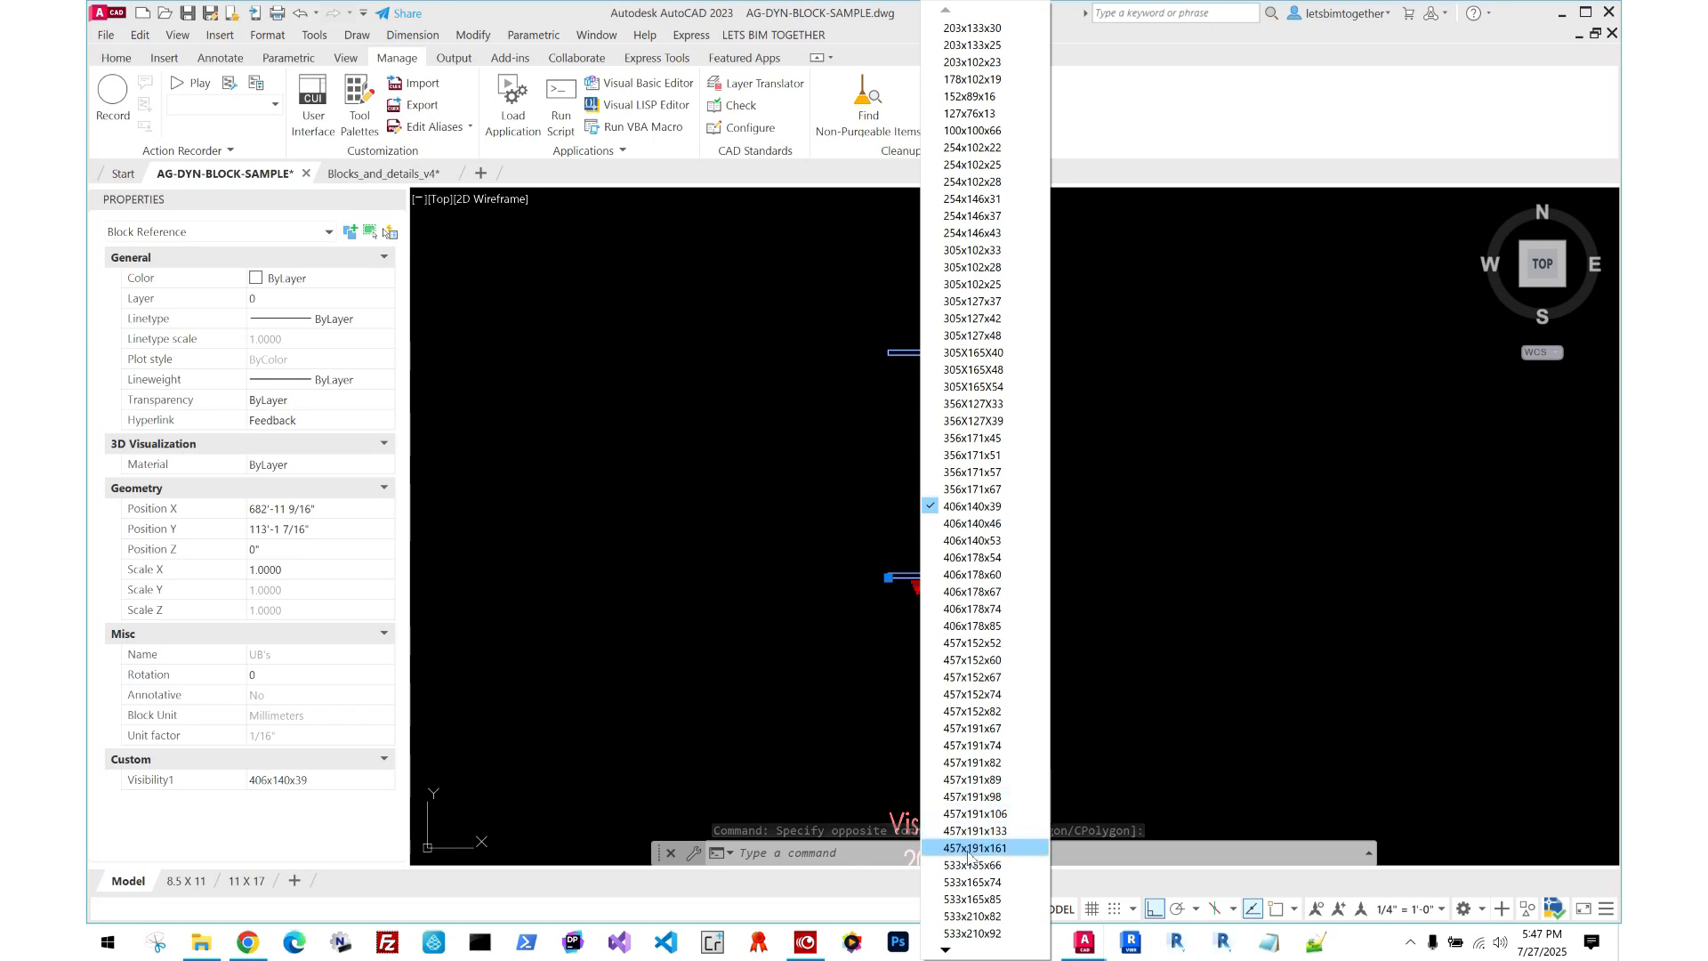
click(967, 949)
click(967, 948)
click(968, 949)
click(978, 761)
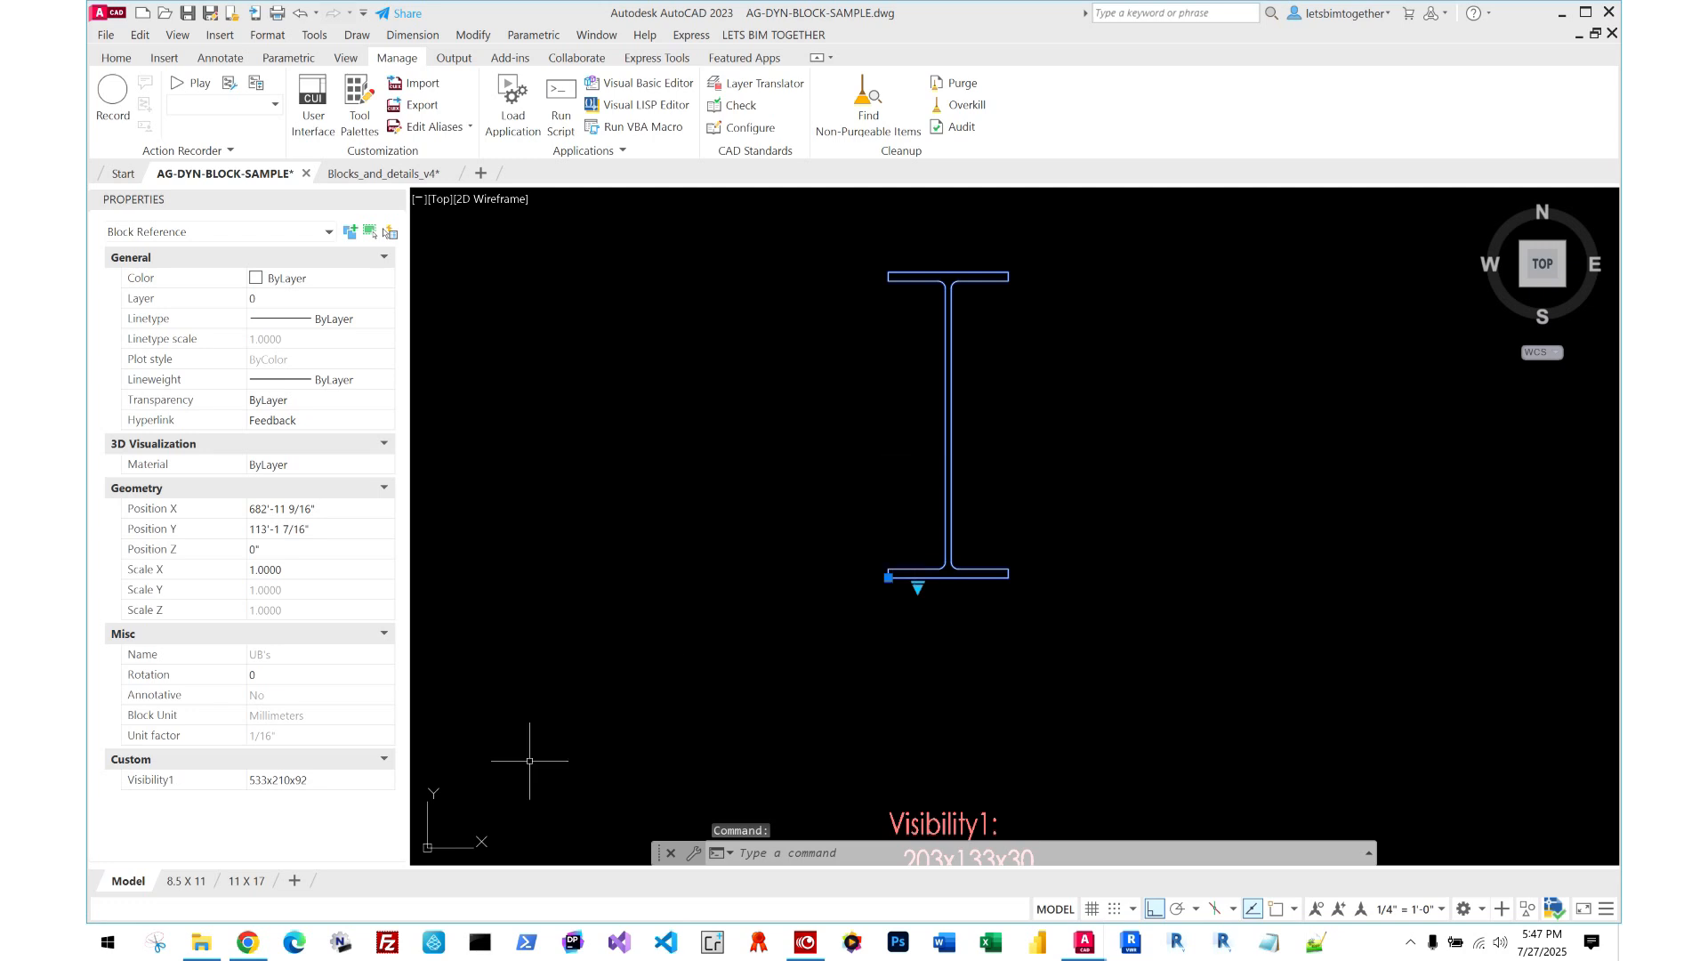
- Change the UB's beam block's visibility state to 254x102x22
click(385, 780)
drag(386, 700, 381, 747)
key(Escape)
key(Escape)
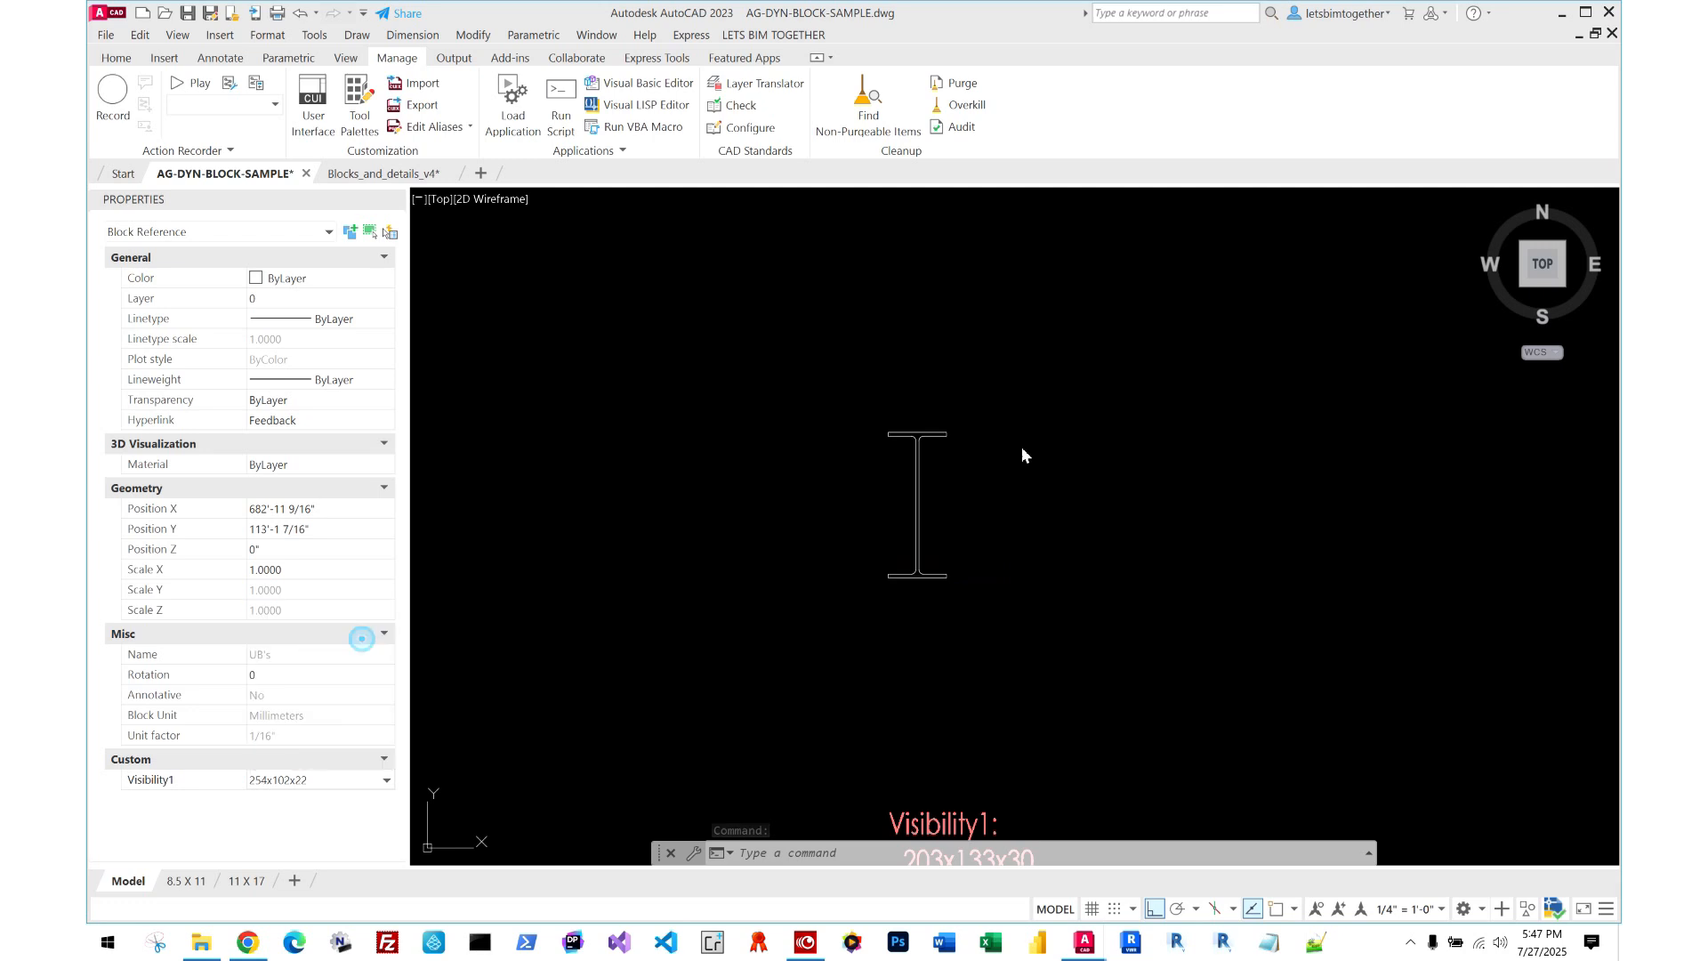
- Examine the long Visibility1 size list below the UB's beam block and compare it with the neighbouring blocks
scroll(1021, 450, down, 7)
middle_drag(1105, 644, 973, 457)
click(1003, 531)
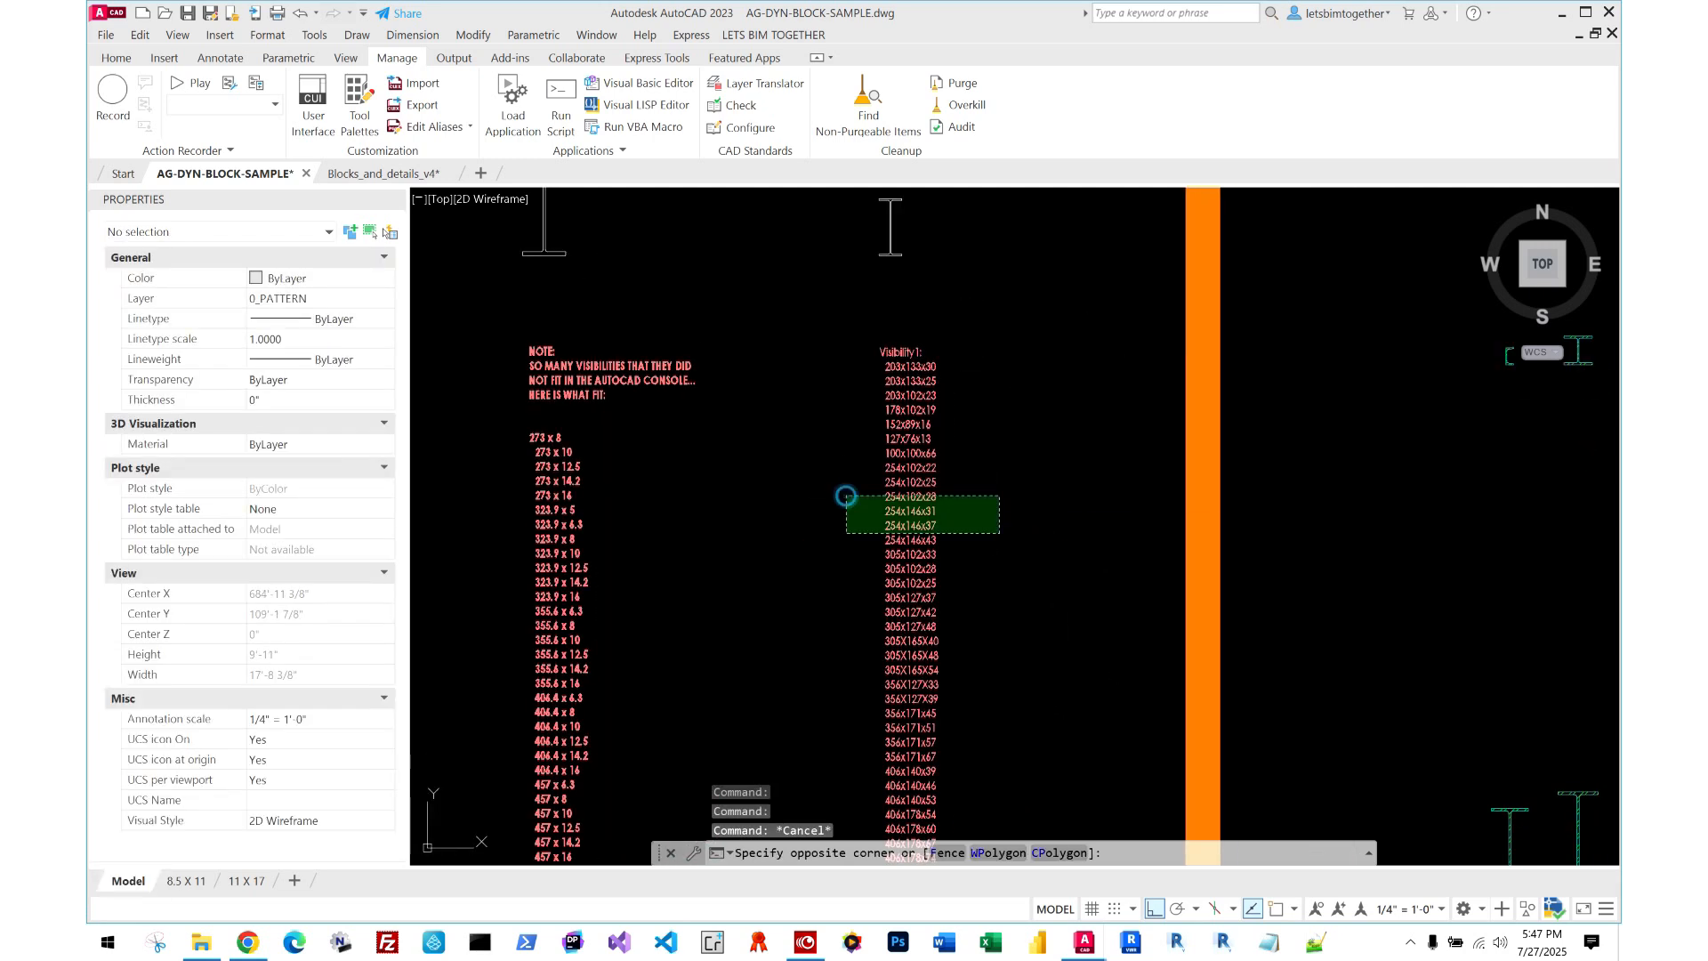
click(846, 496)
middle_drag(929, 752, 869, 514)
scroll(868, 514, down, 2)
scroll(846, 475, down, 2)
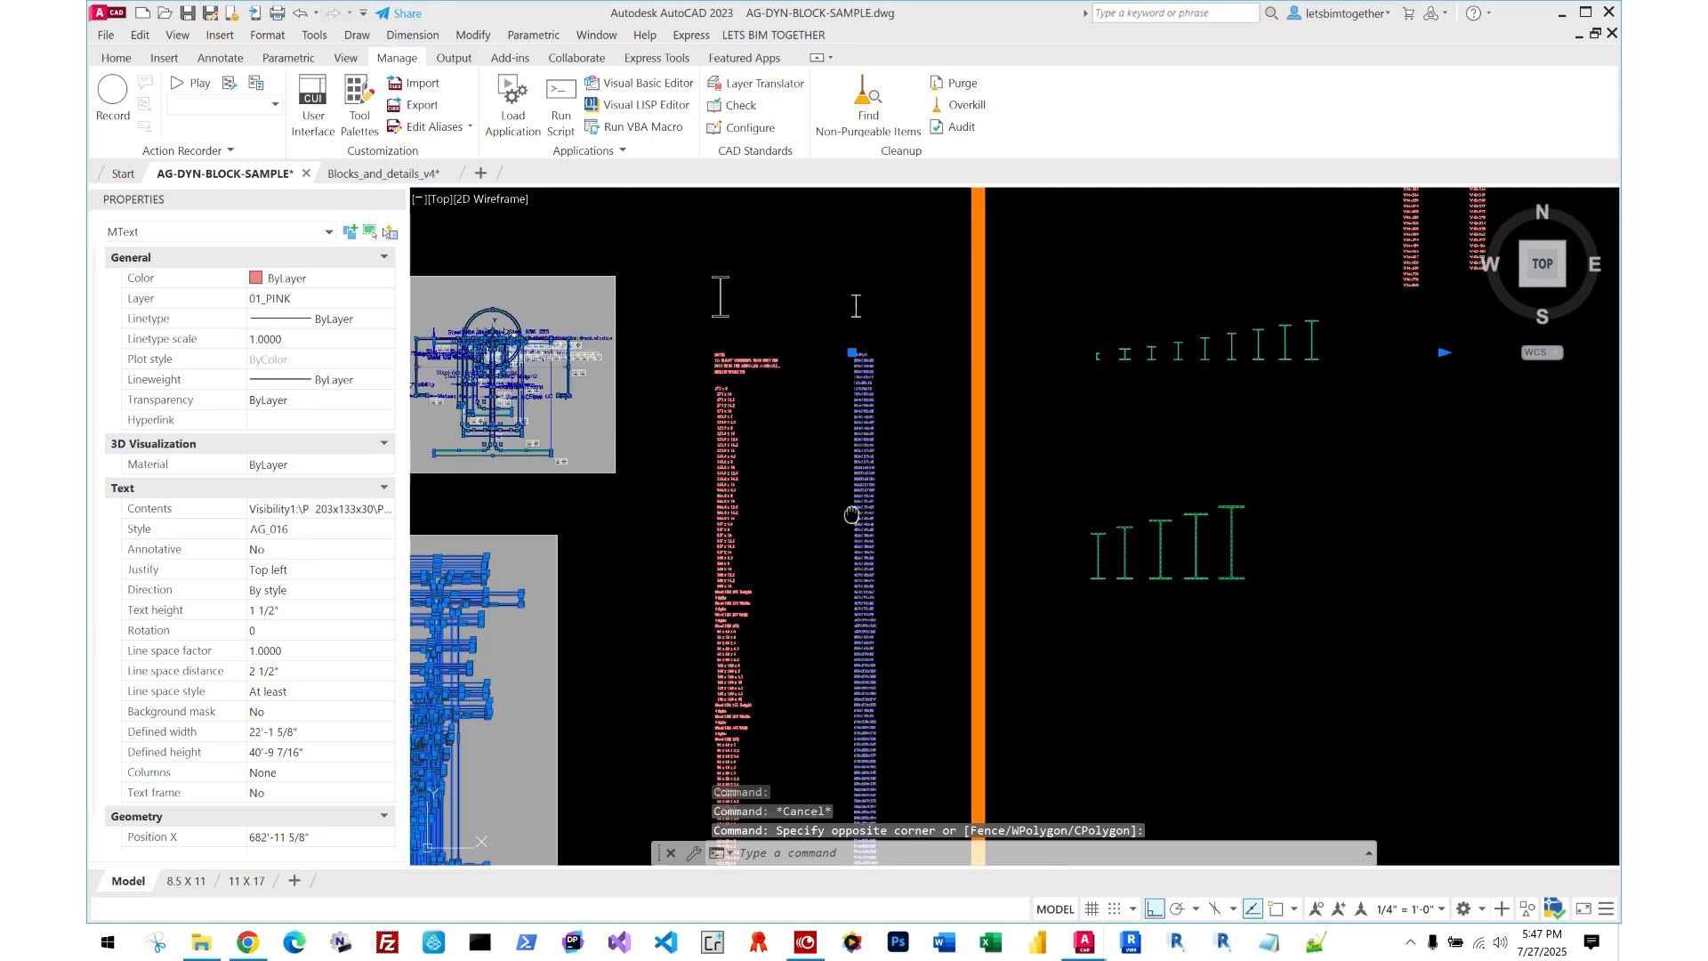
key(Escape)
scroll(845, 475, down, 2)
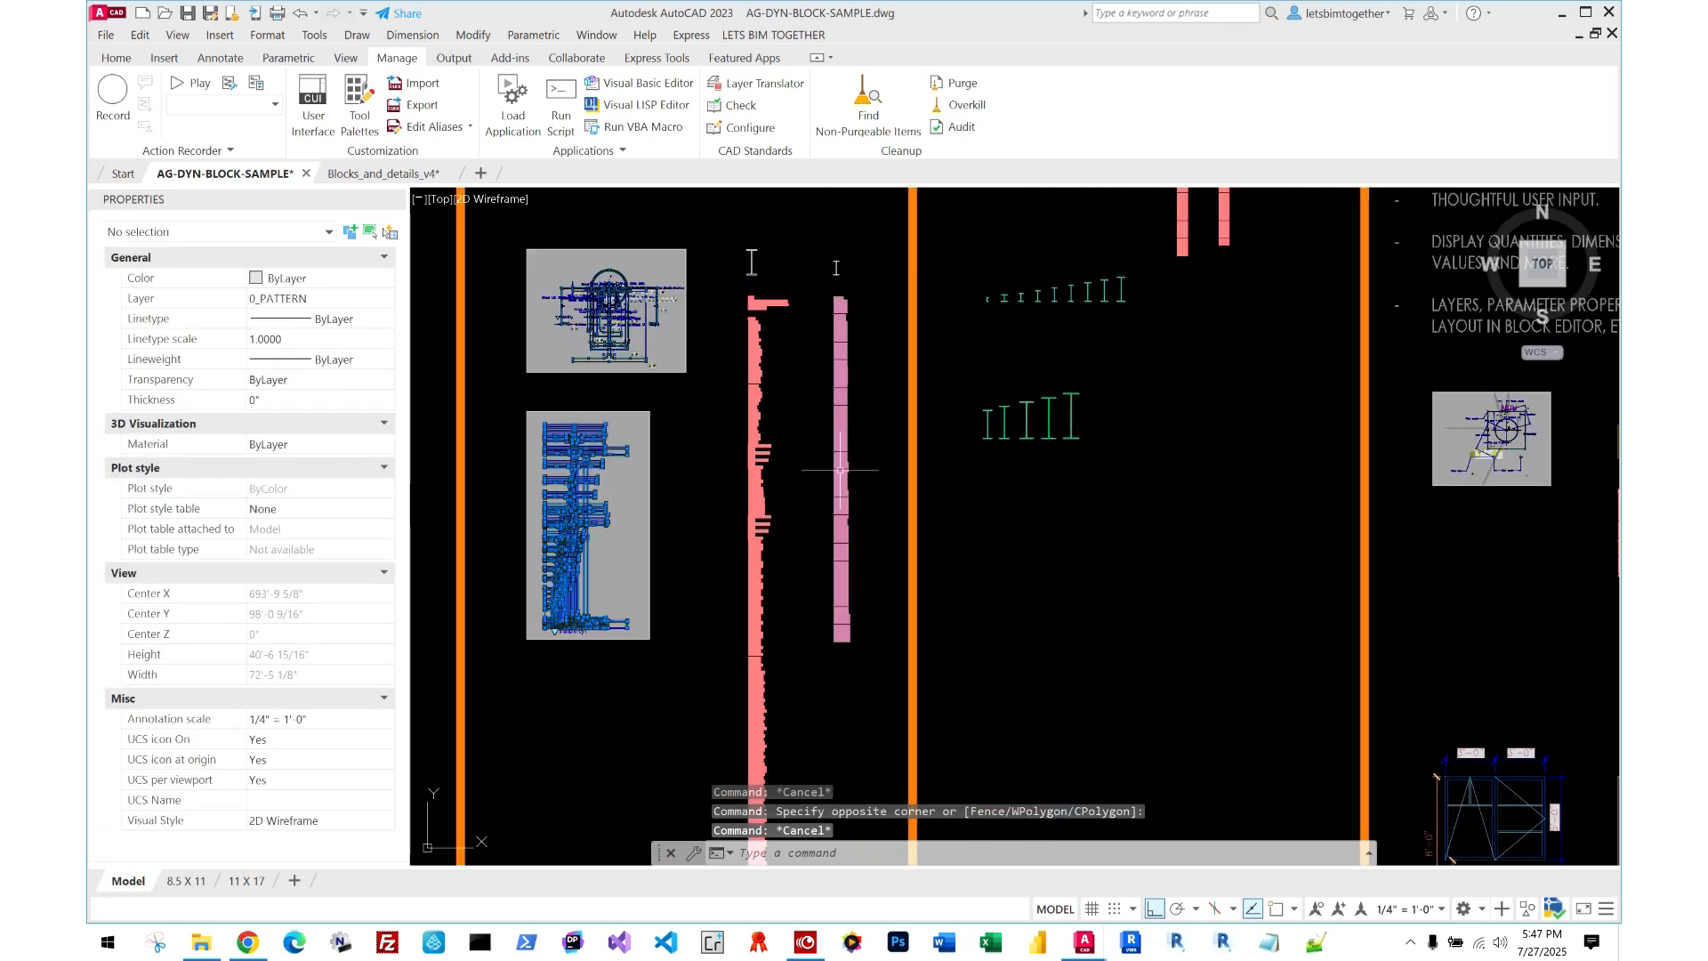
- Open the UB's beam block from the BAD section in the Block Editor and inspect its stacked beam profiles
scroll(827, 257, up, 4)
click(885, 233)
click(855, 254)
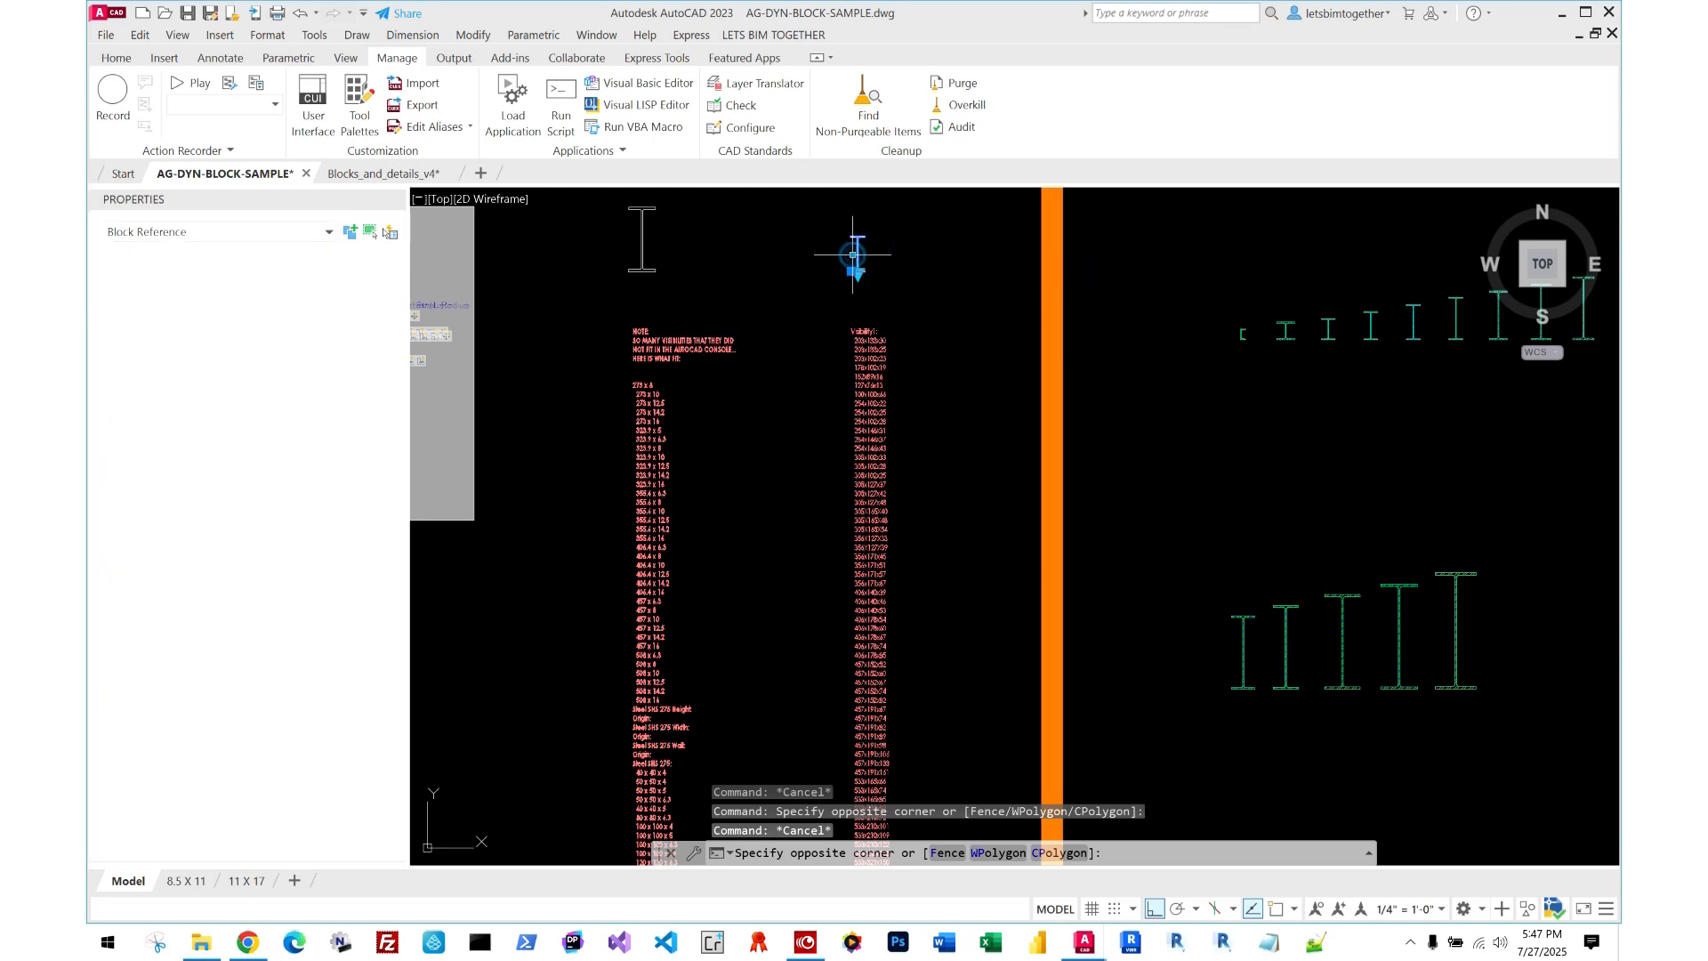
scroll(857, 234, up, 5)
scroll(857, 234, up, 4)
right_click(857, 267)
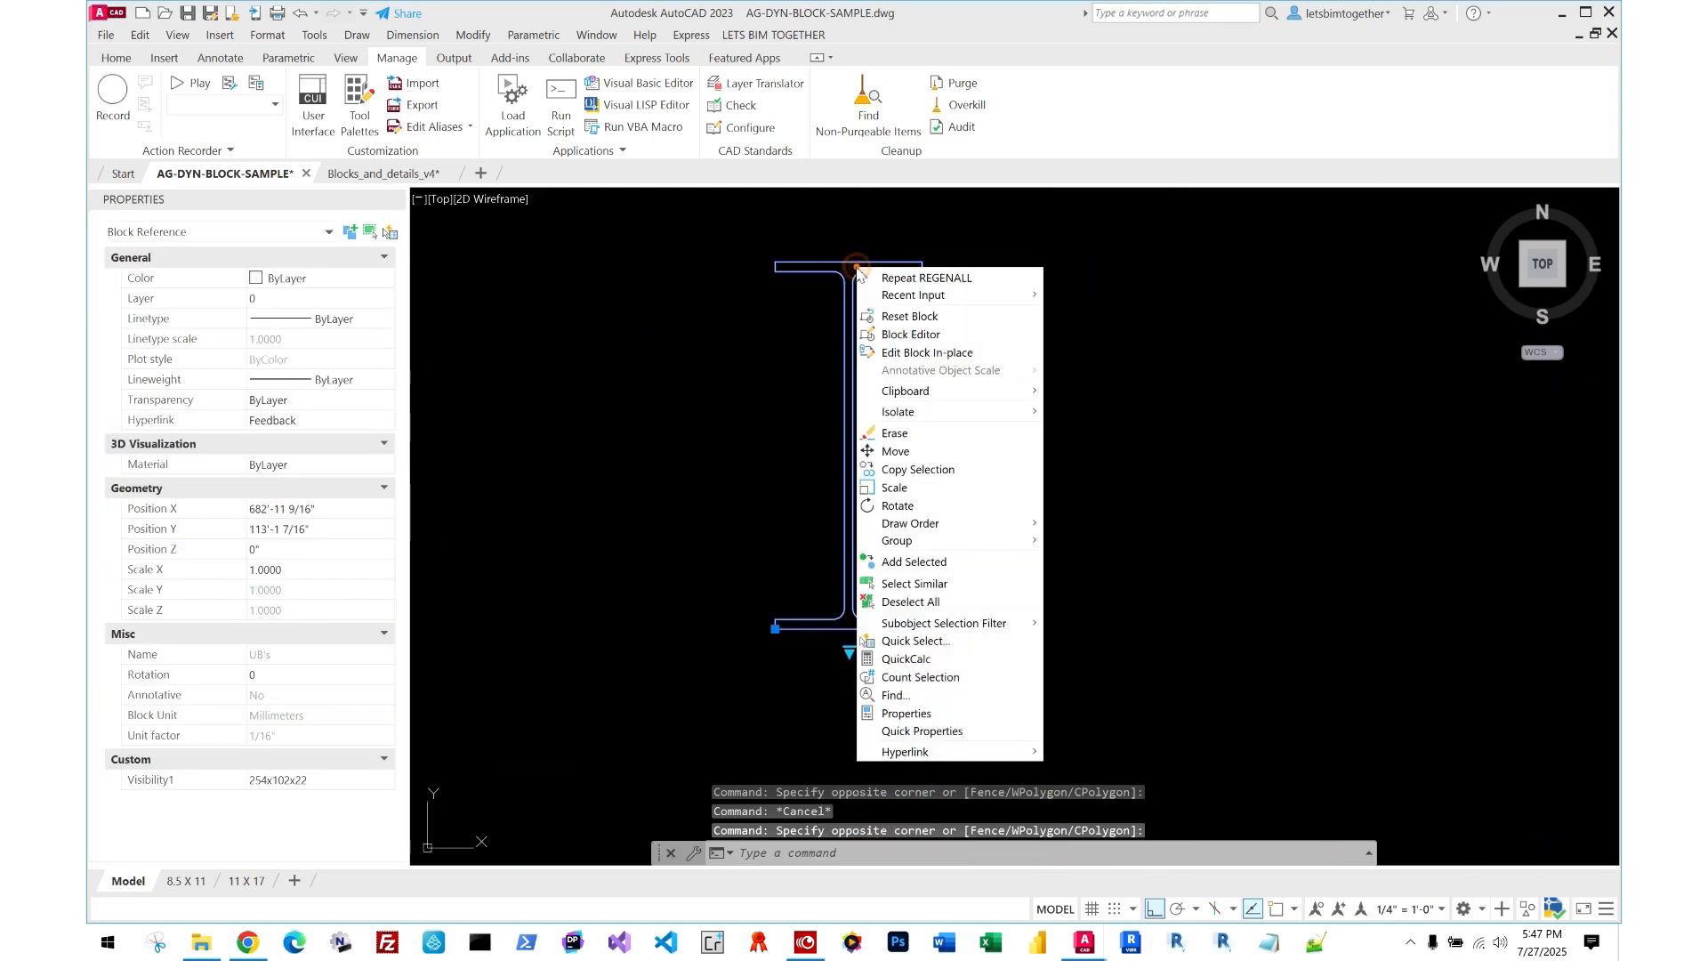
click(914, 335)
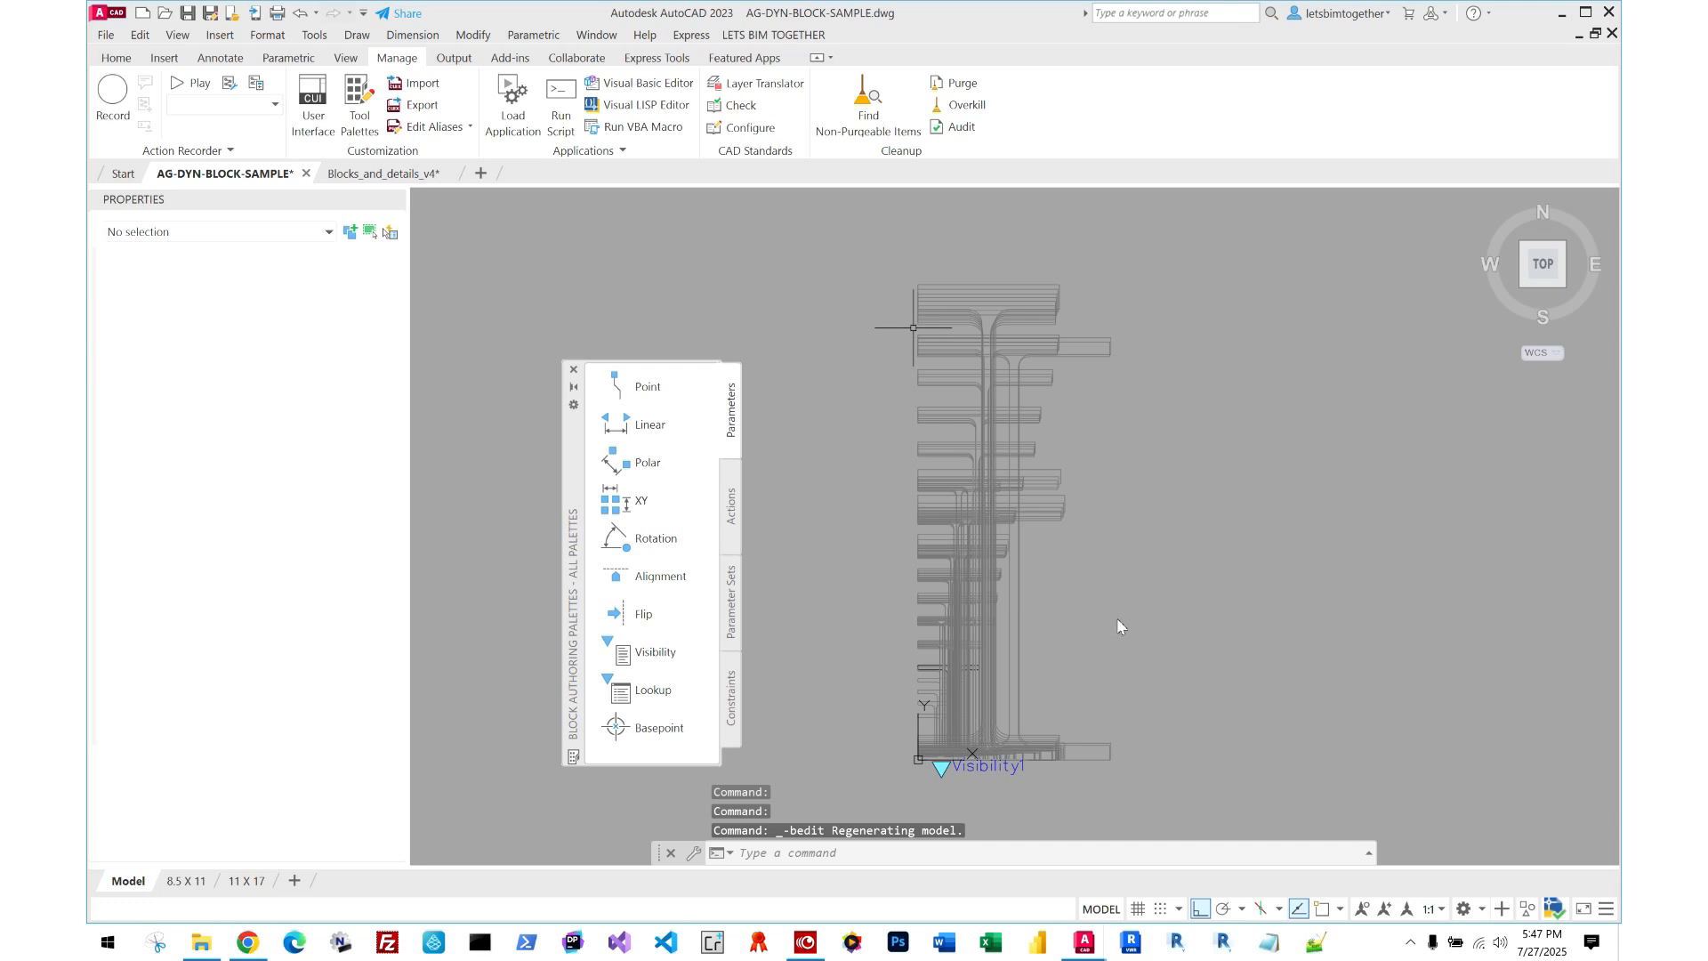
scroll(953, 774, up, 6)
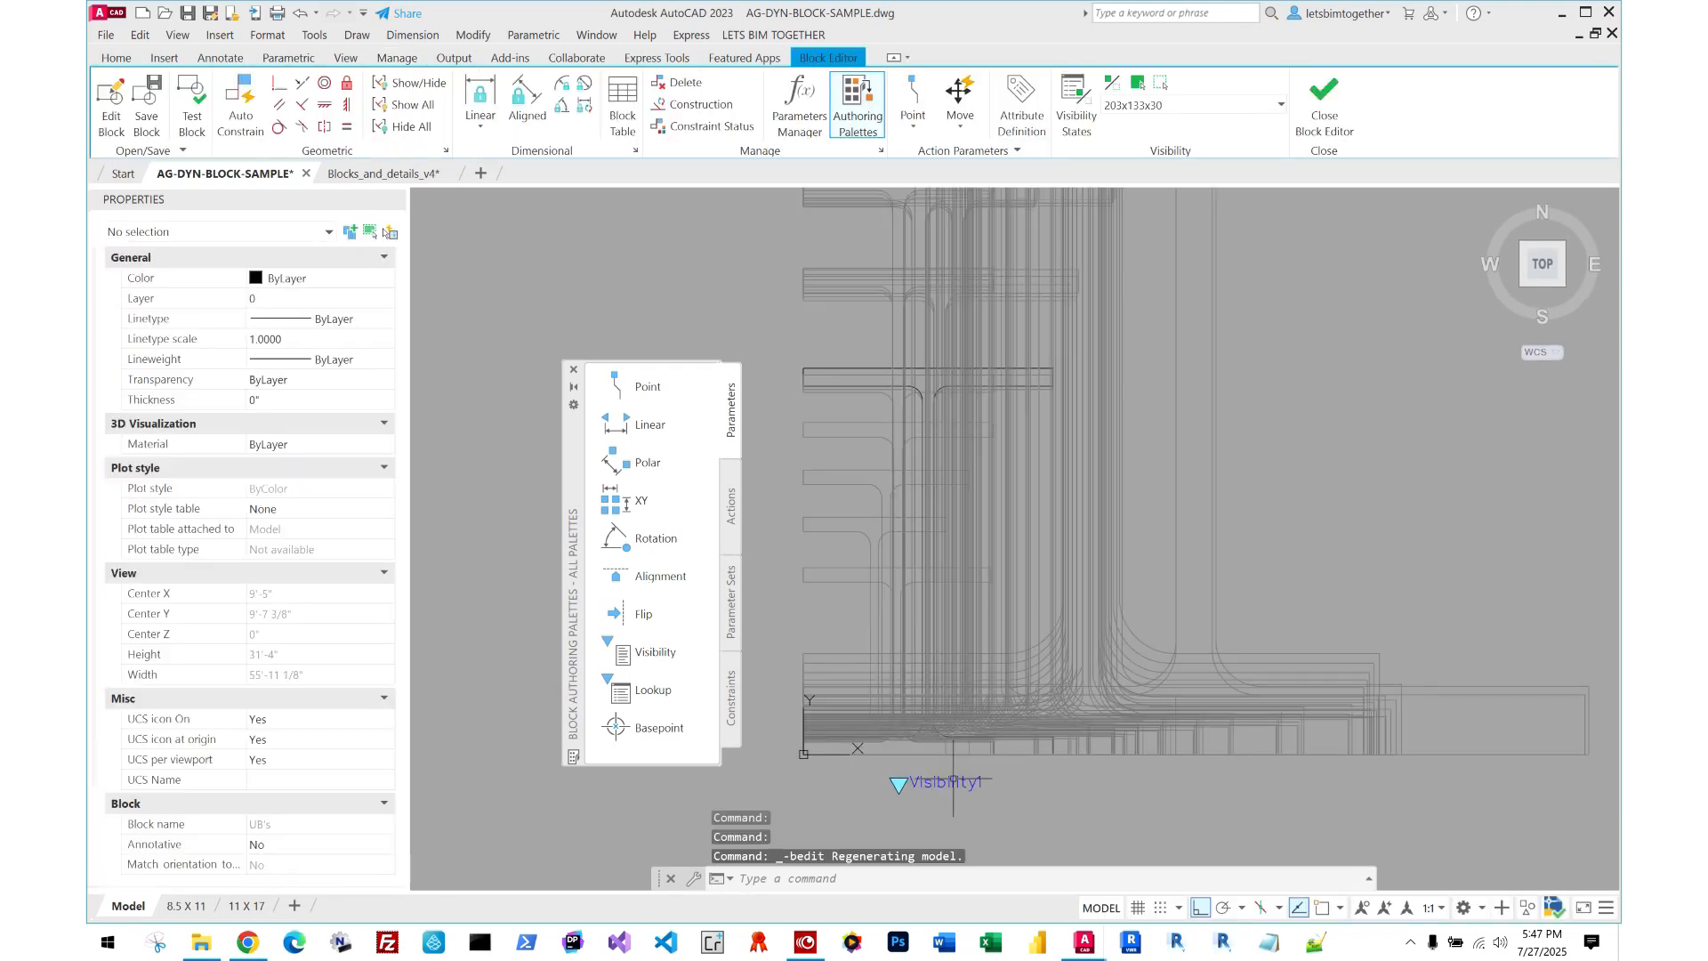
scroll(953, 780, down, 5)
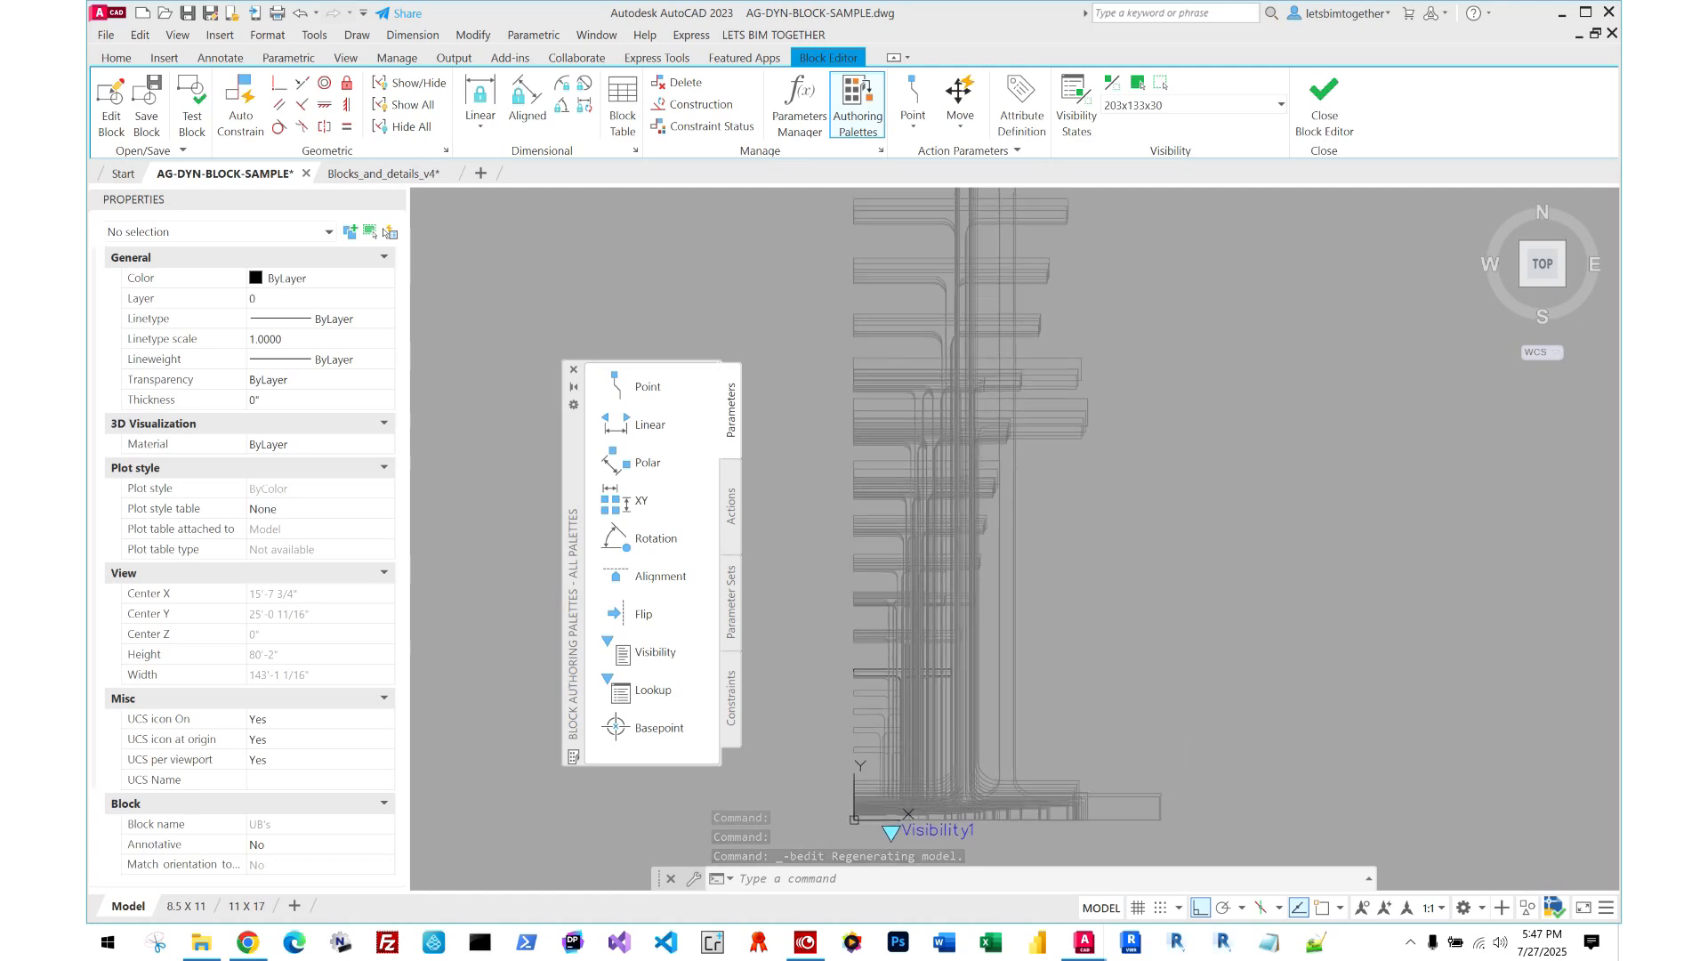
- Select all the overlapping beam profile polylines in the UB's block definition to see how much geometry it holds
scroll(1023, 356, down, 5)
key(Escape)
click(1120, 236)
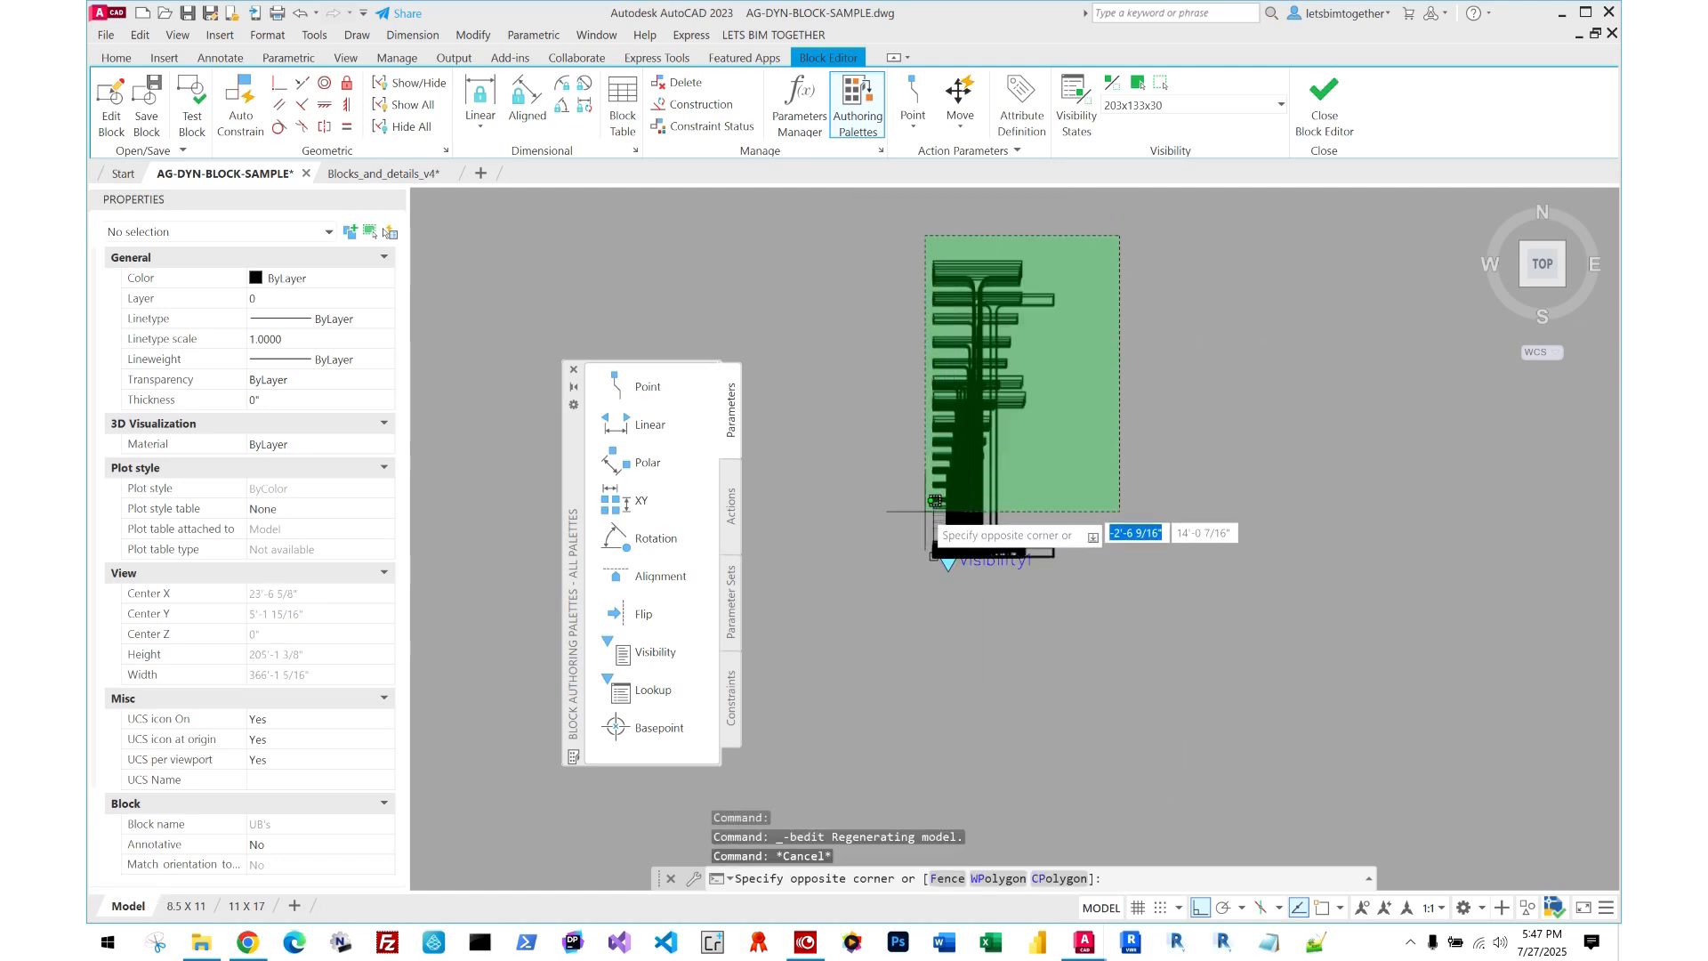
click(934, 501)
scroll(977, 450, up, 5)
click(918, 547)
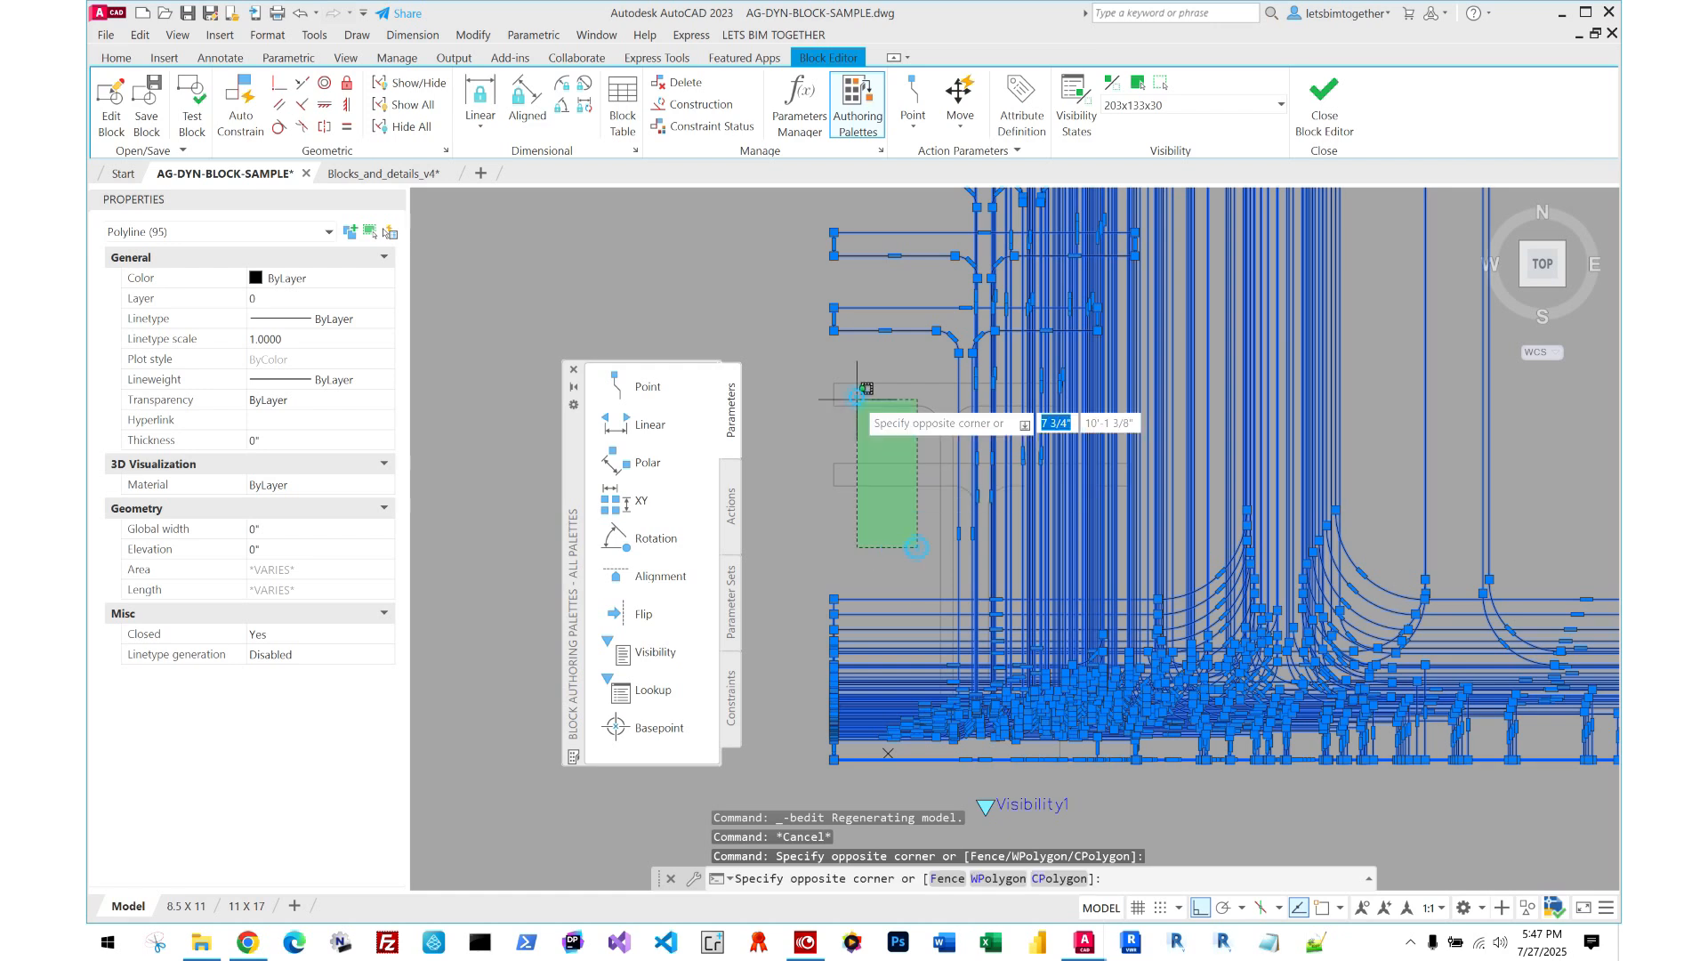
click(857, 395)
scroll(1119, 423, down, 2)
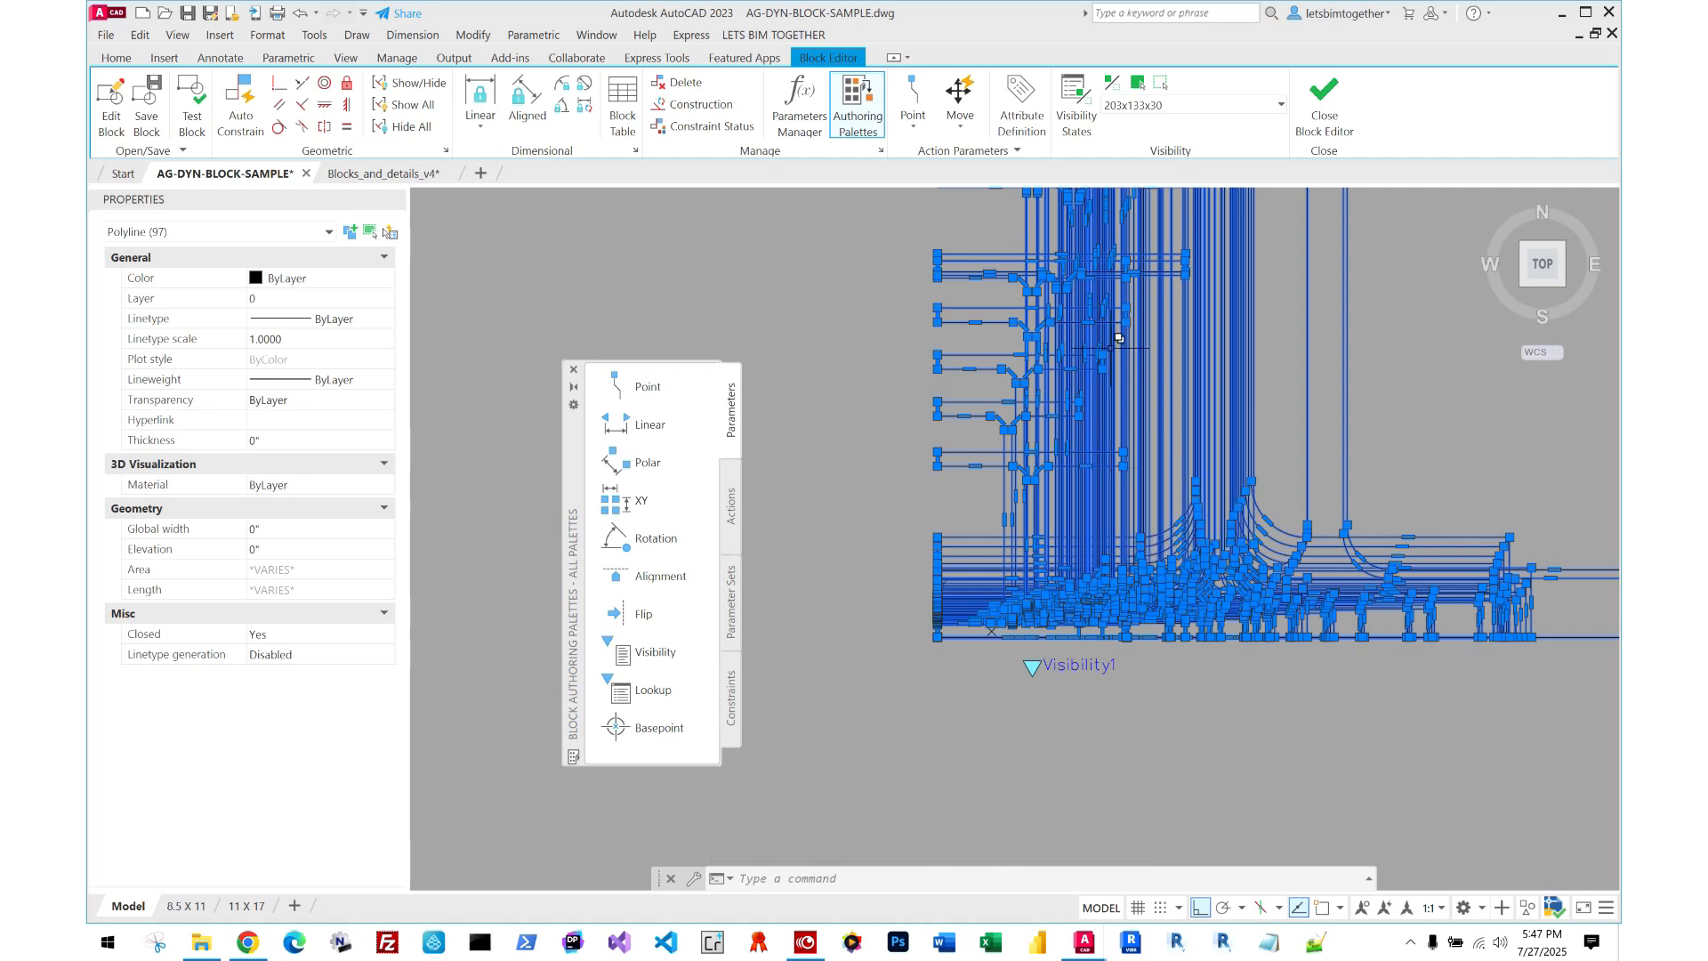
scroll(885, 434, down, 2)
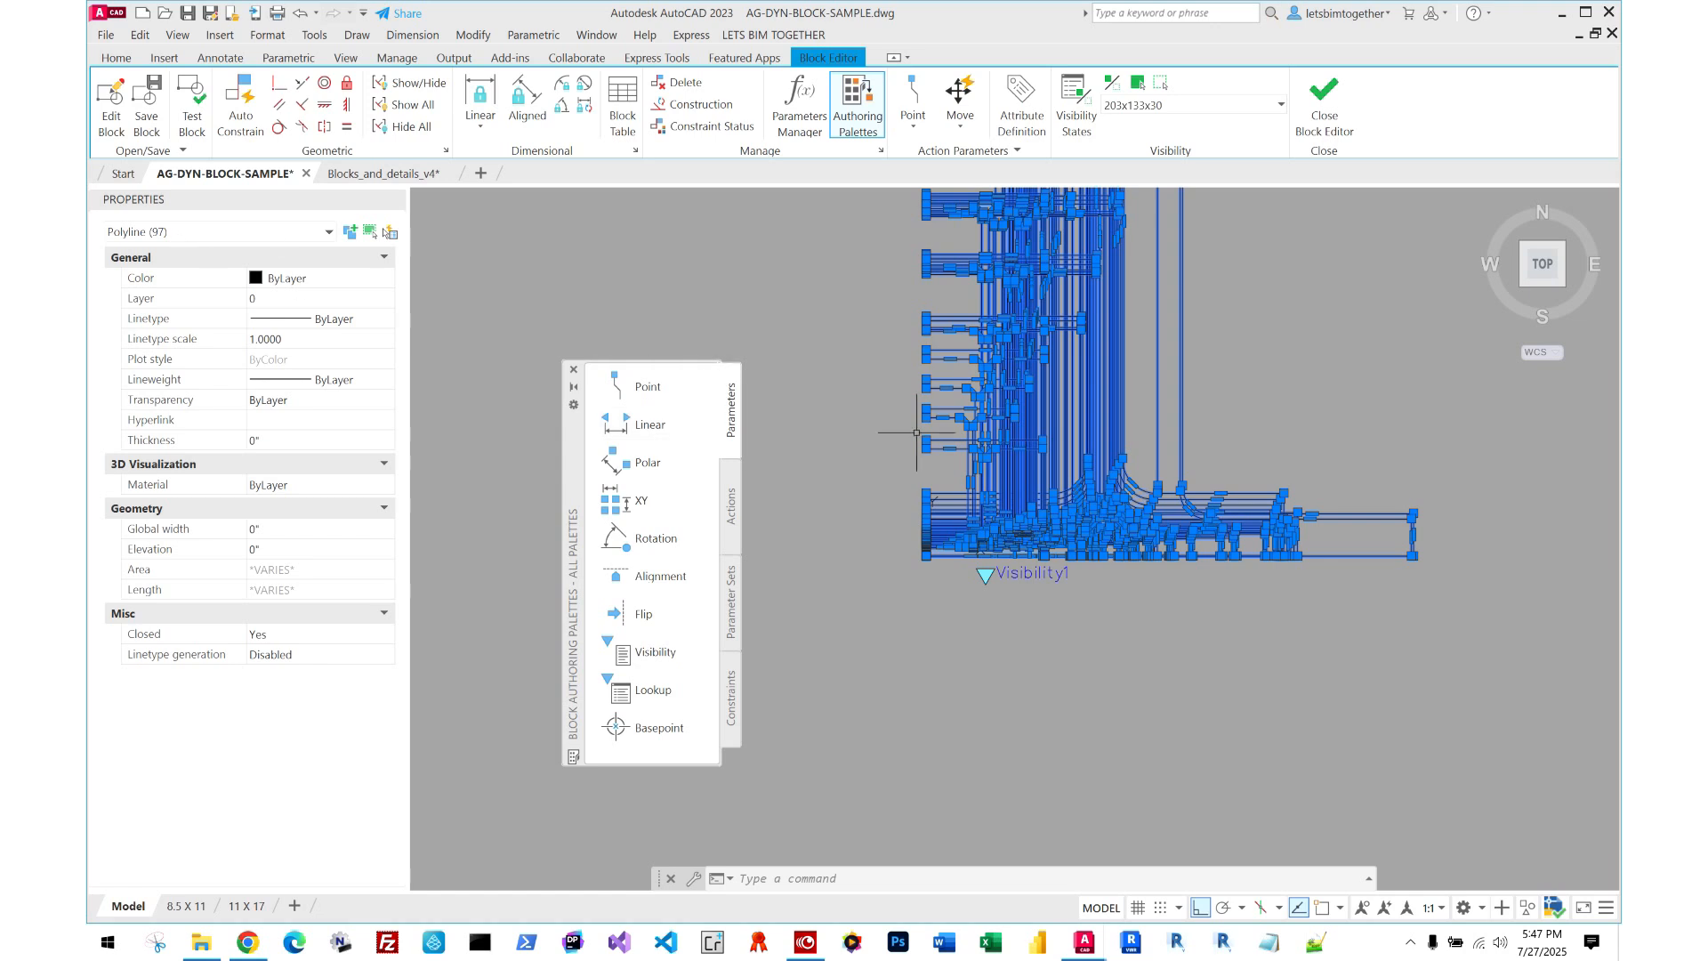
- Deselect the beam profiles and close the Block Editor, discarding the changes to the UB's block
key(Escape)
scroll(916, 433, down, 2)
scroll(1009, 298, up, 5)
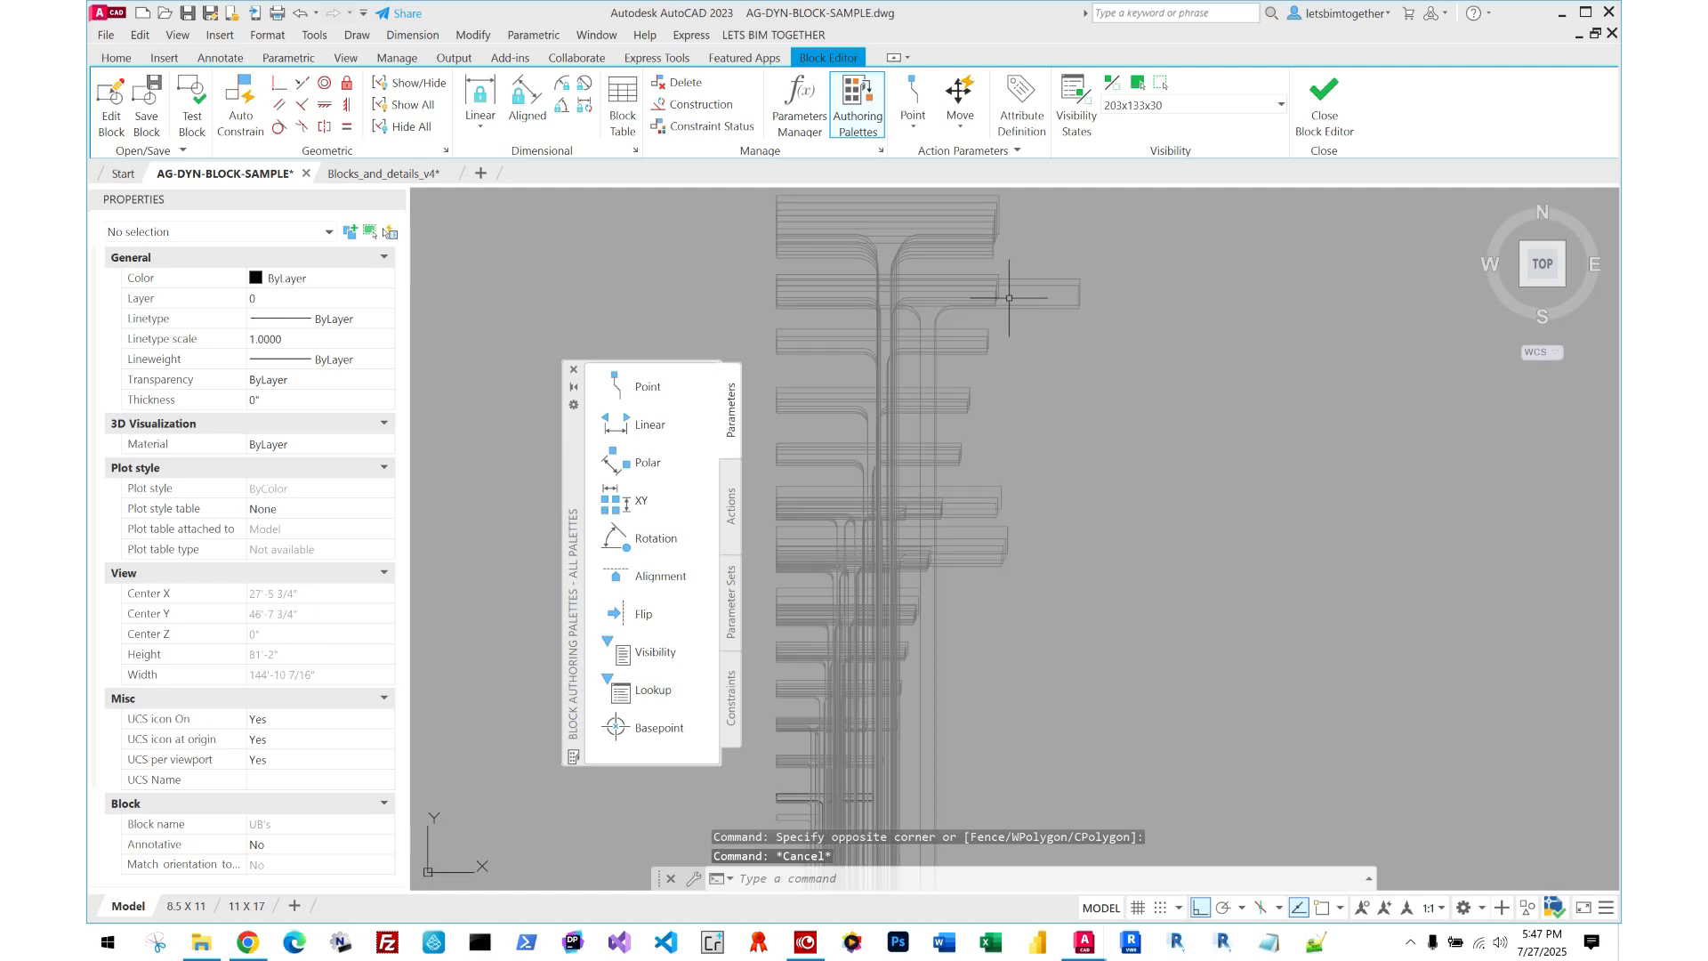
key(Escape)
click(1324, 97)
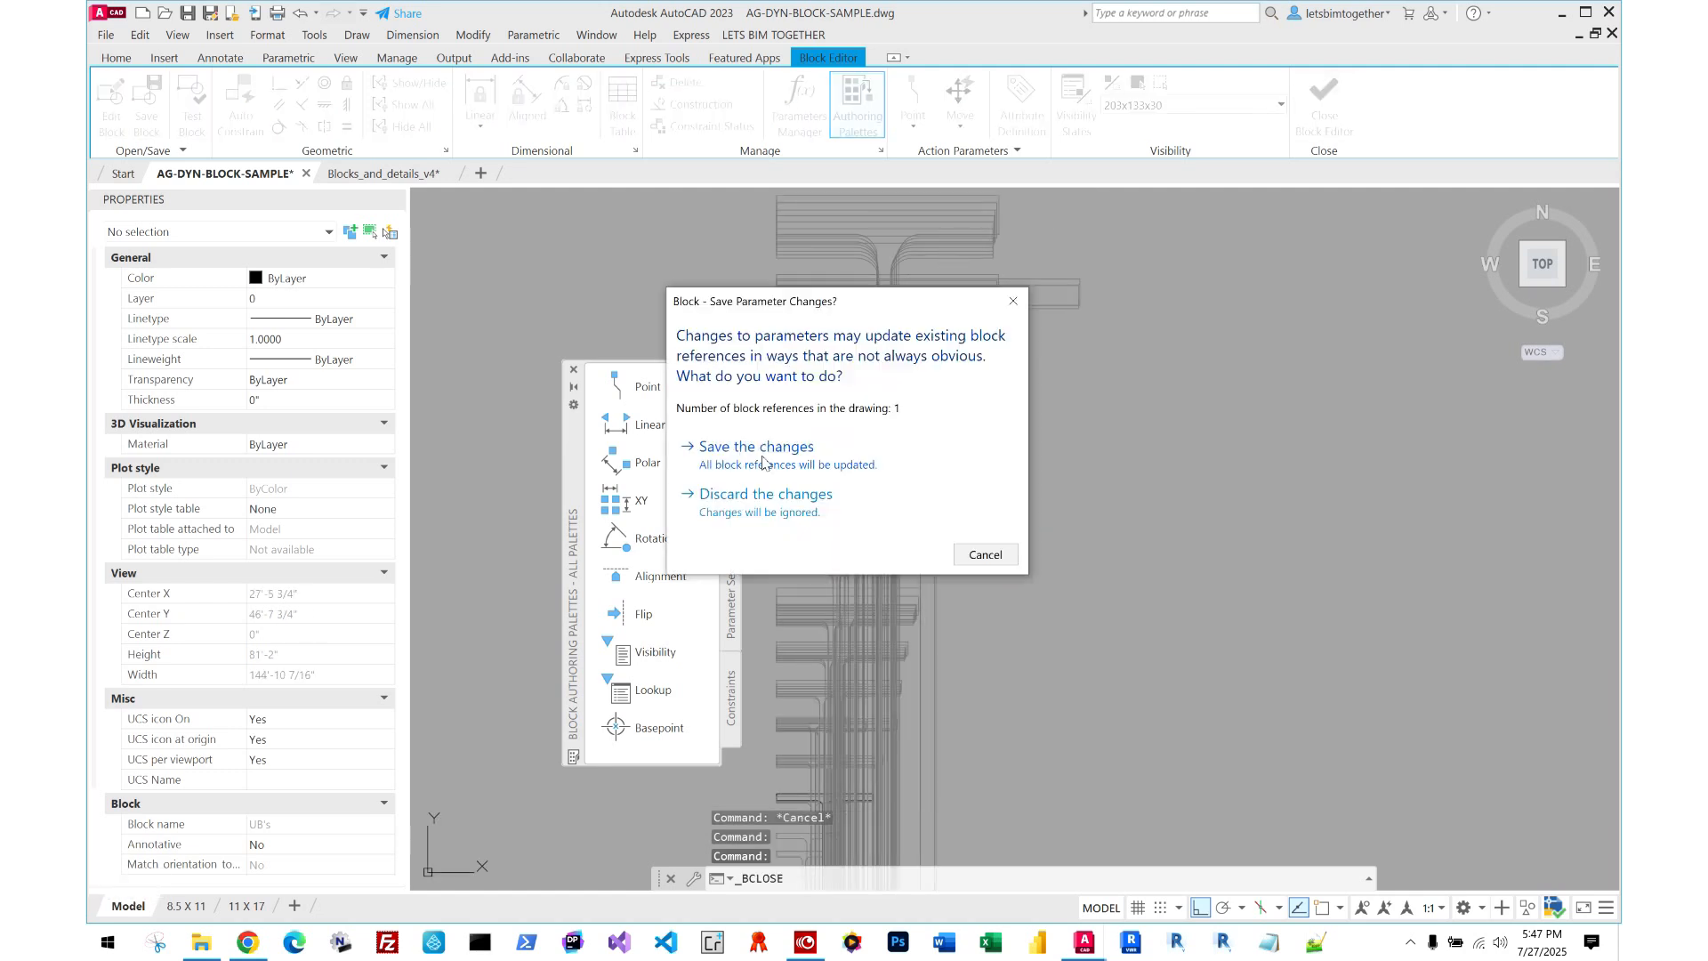
click(752, 497)
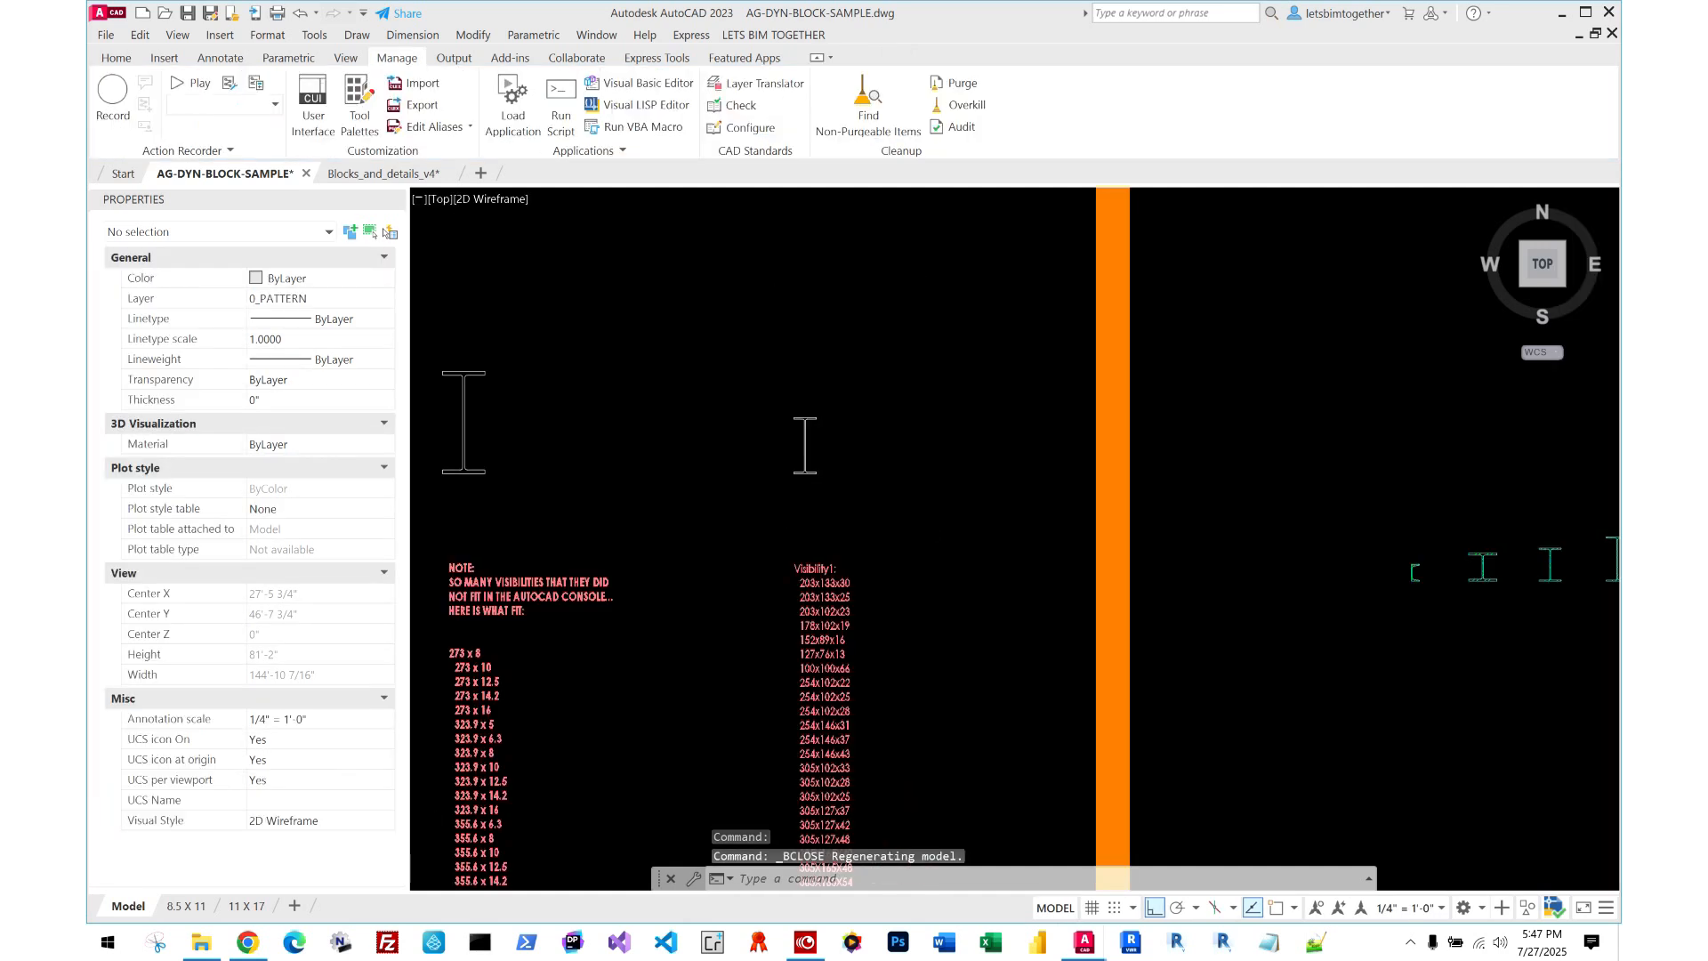
- Select the L-Shape angle block under GOOD - COULD BE BETTER and check the options of its two list grips
key(Escape)
scroll(1045, 434, down, 5)
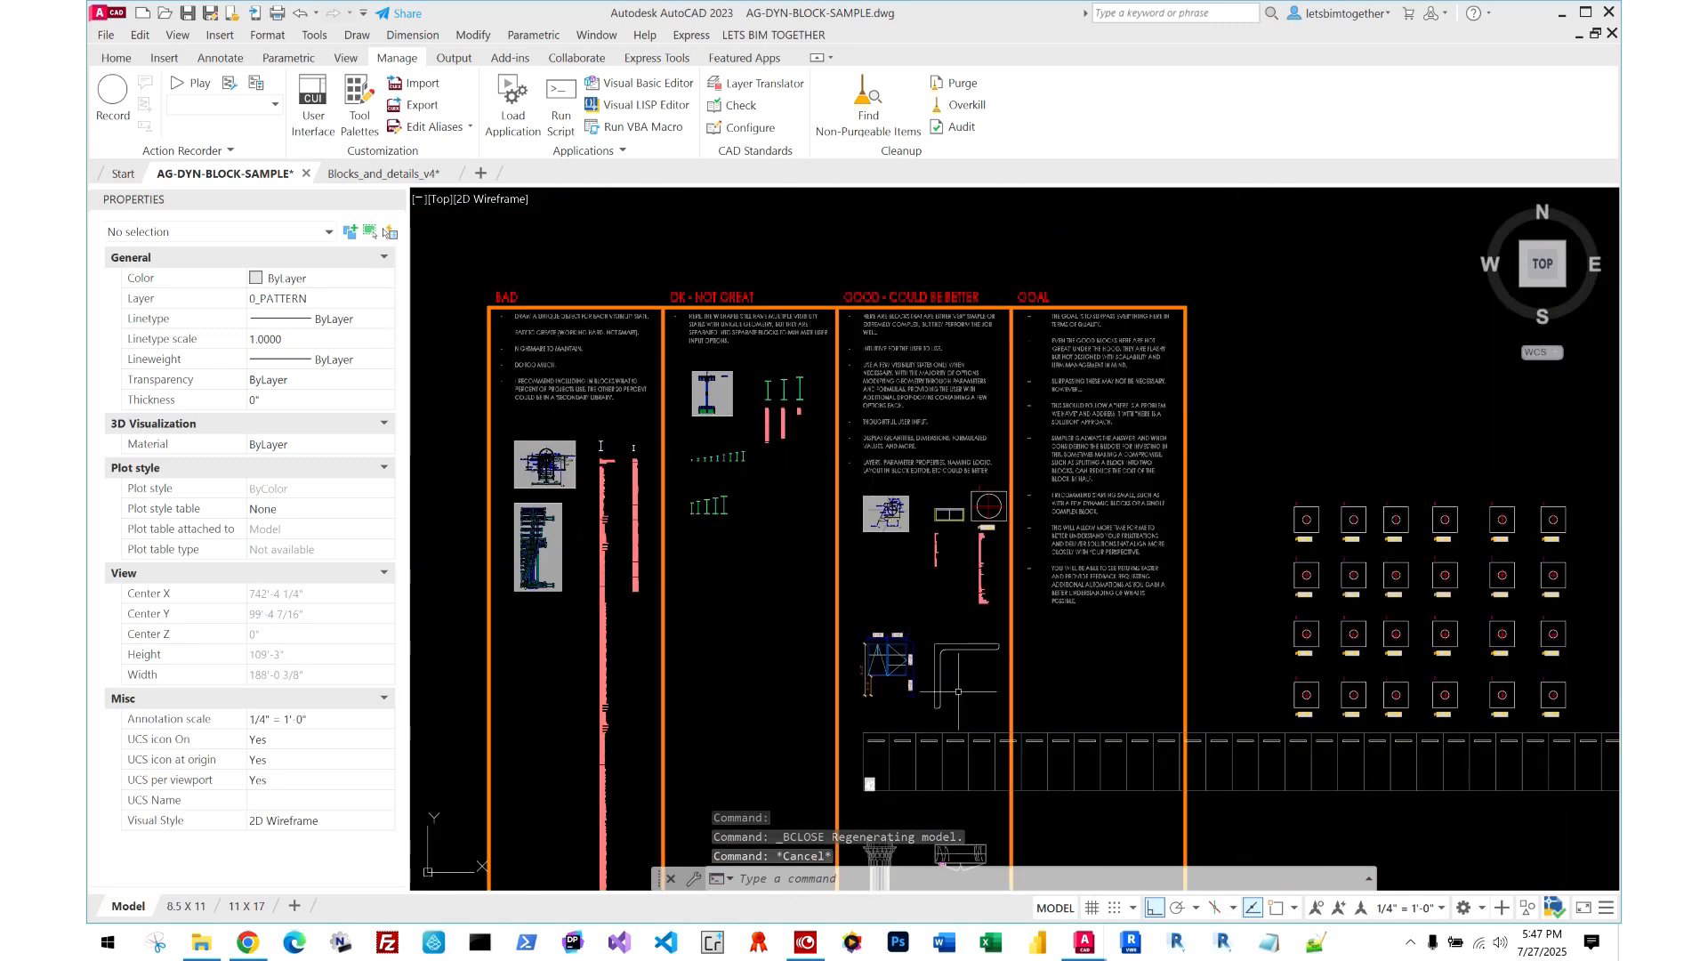
scroll(958, 692, up, 5)
click(907, 509)
click(895, 467)
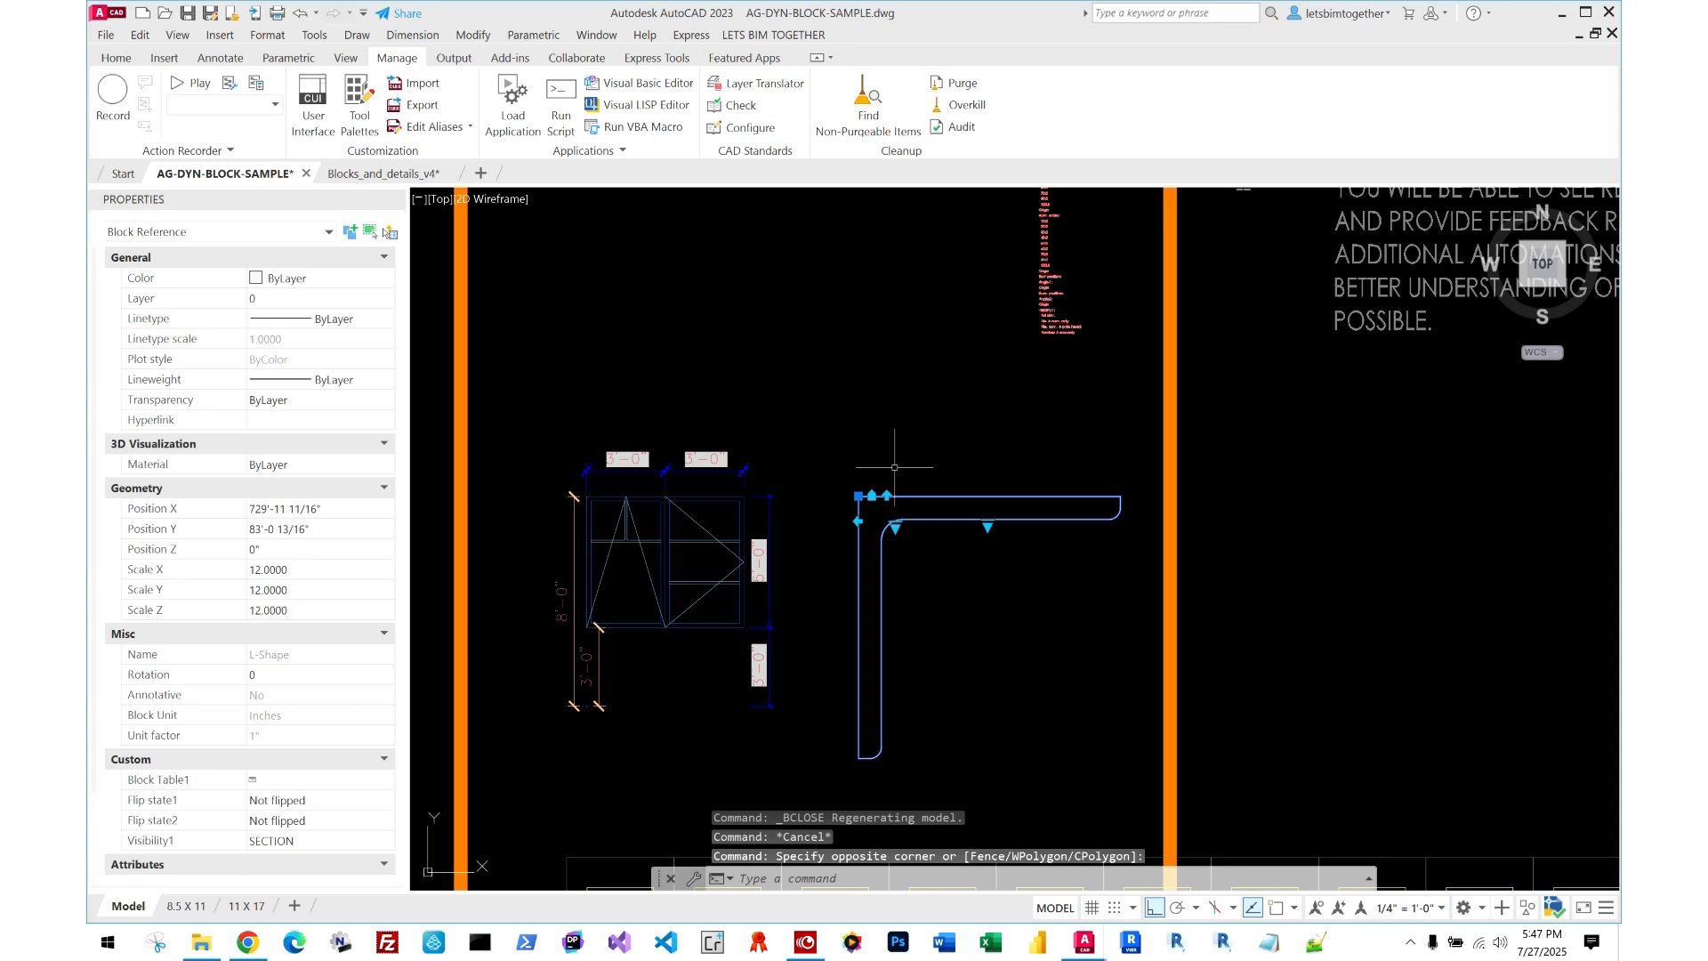
click(988, 526)
key(Escape)
click(895, 526)
key(Escape)
- Open the L-Shape block in the Block Editor, select all its objects and filter their properties to the polylines
right_click(953, 526)
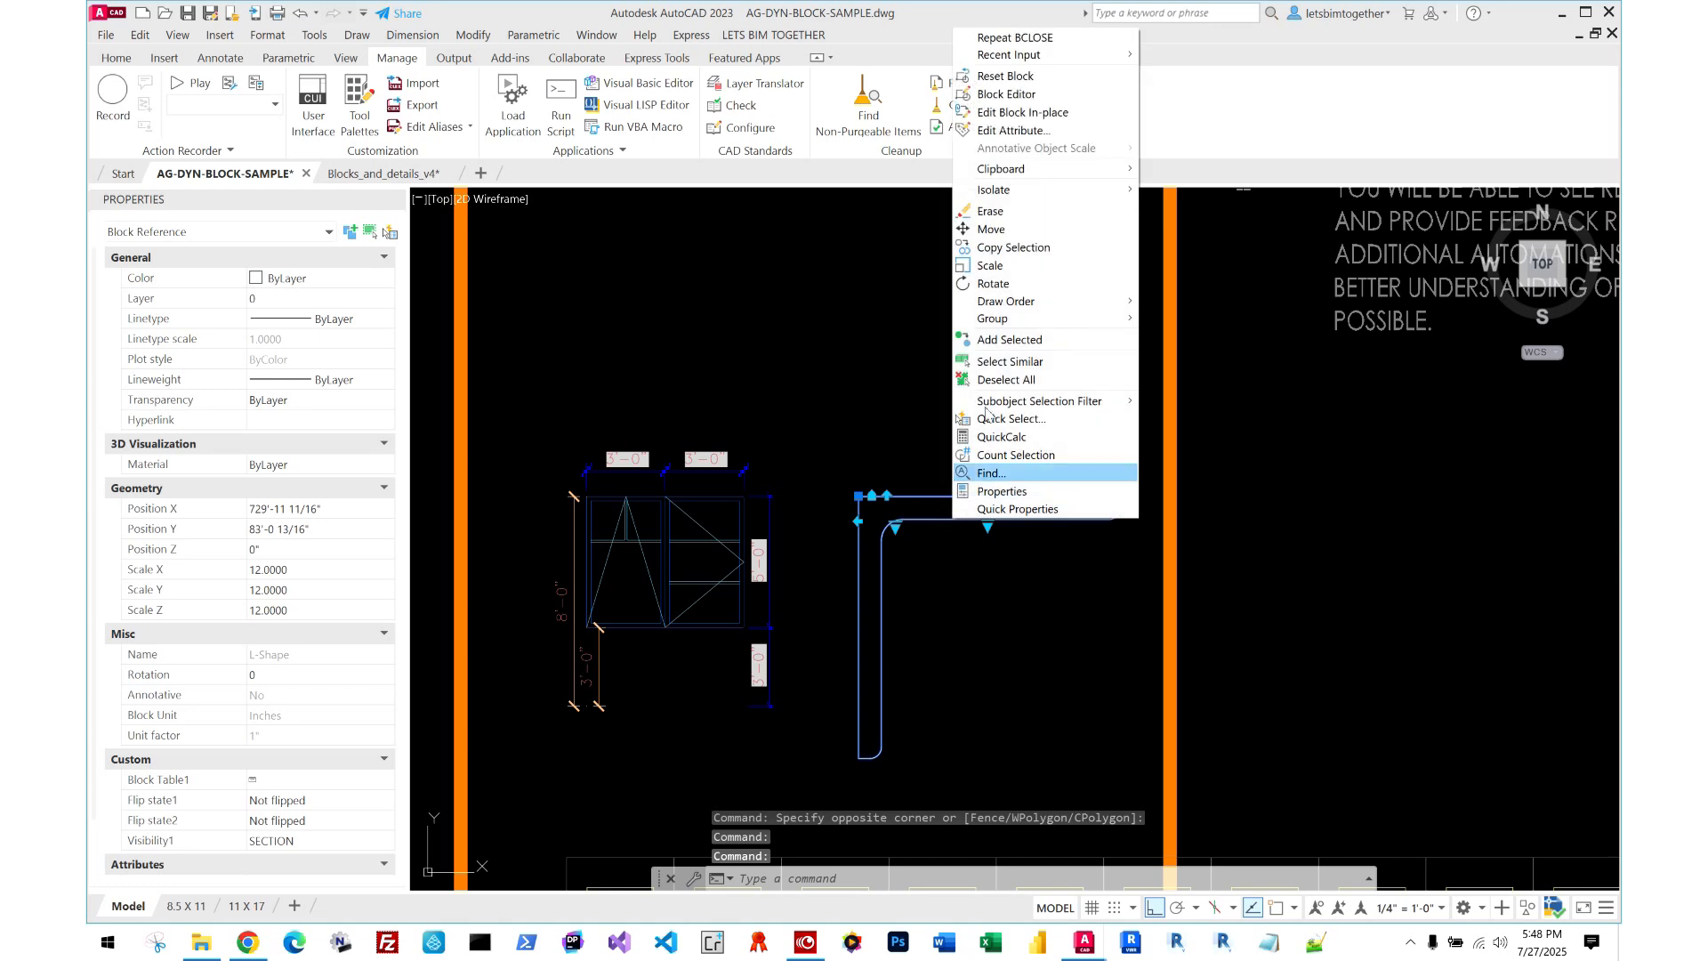
click(1003, 105)
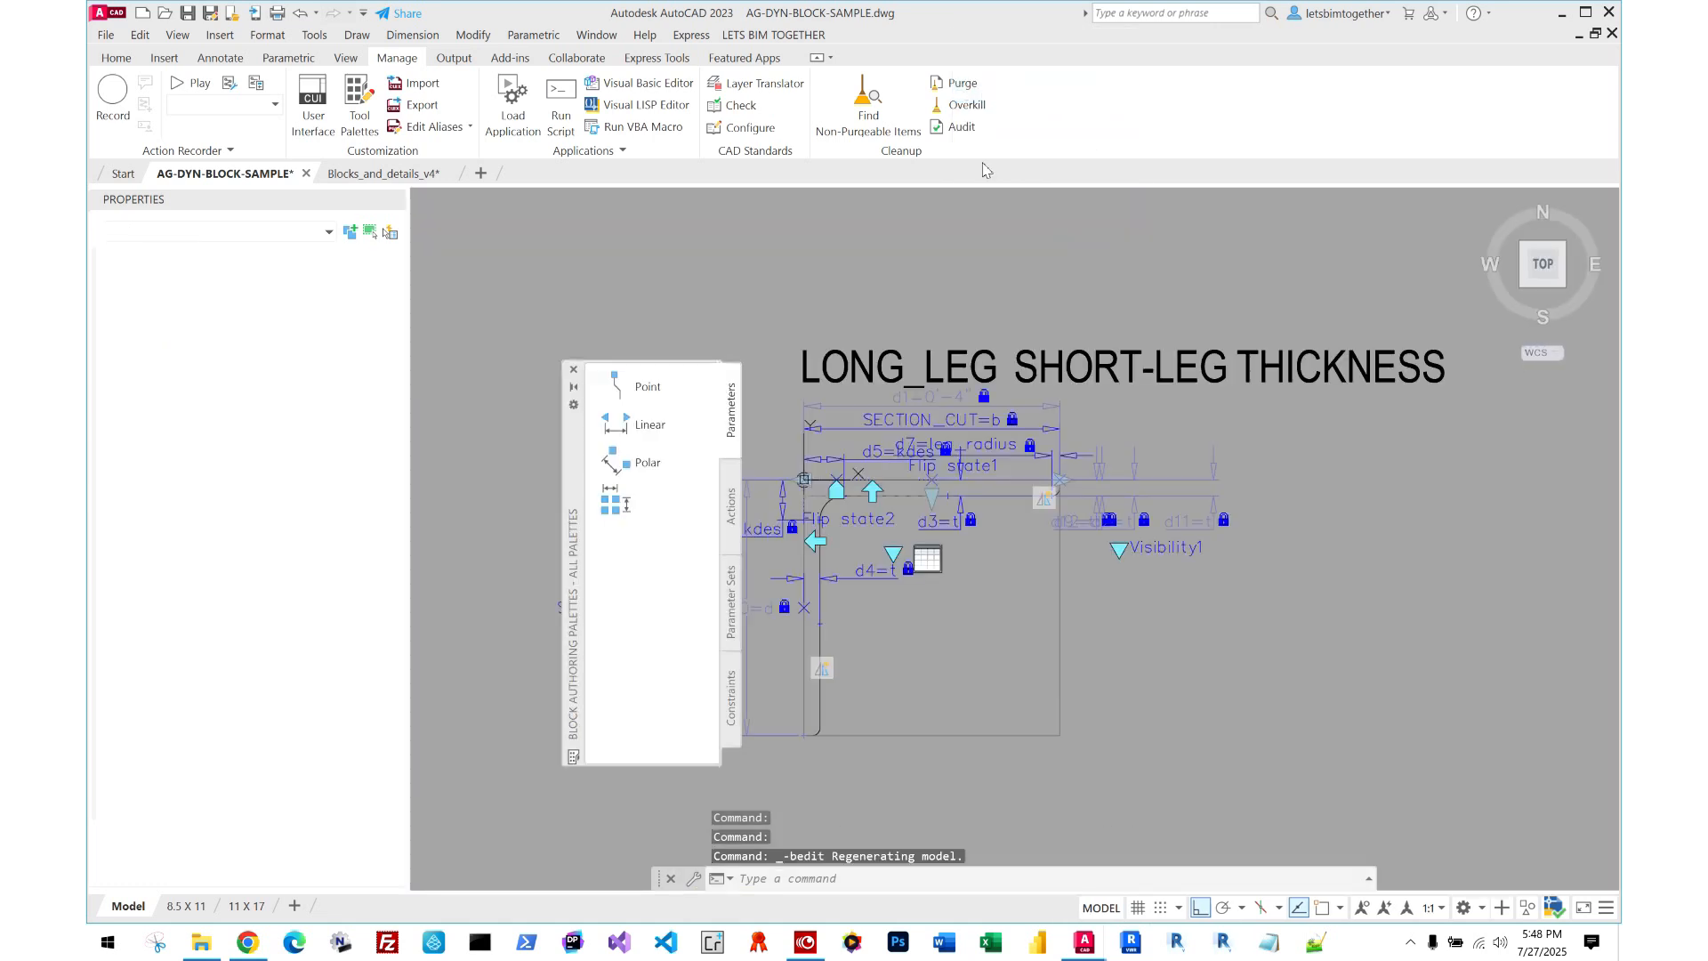
click(1165, 760)
click(778, 267)
click(160, 232)
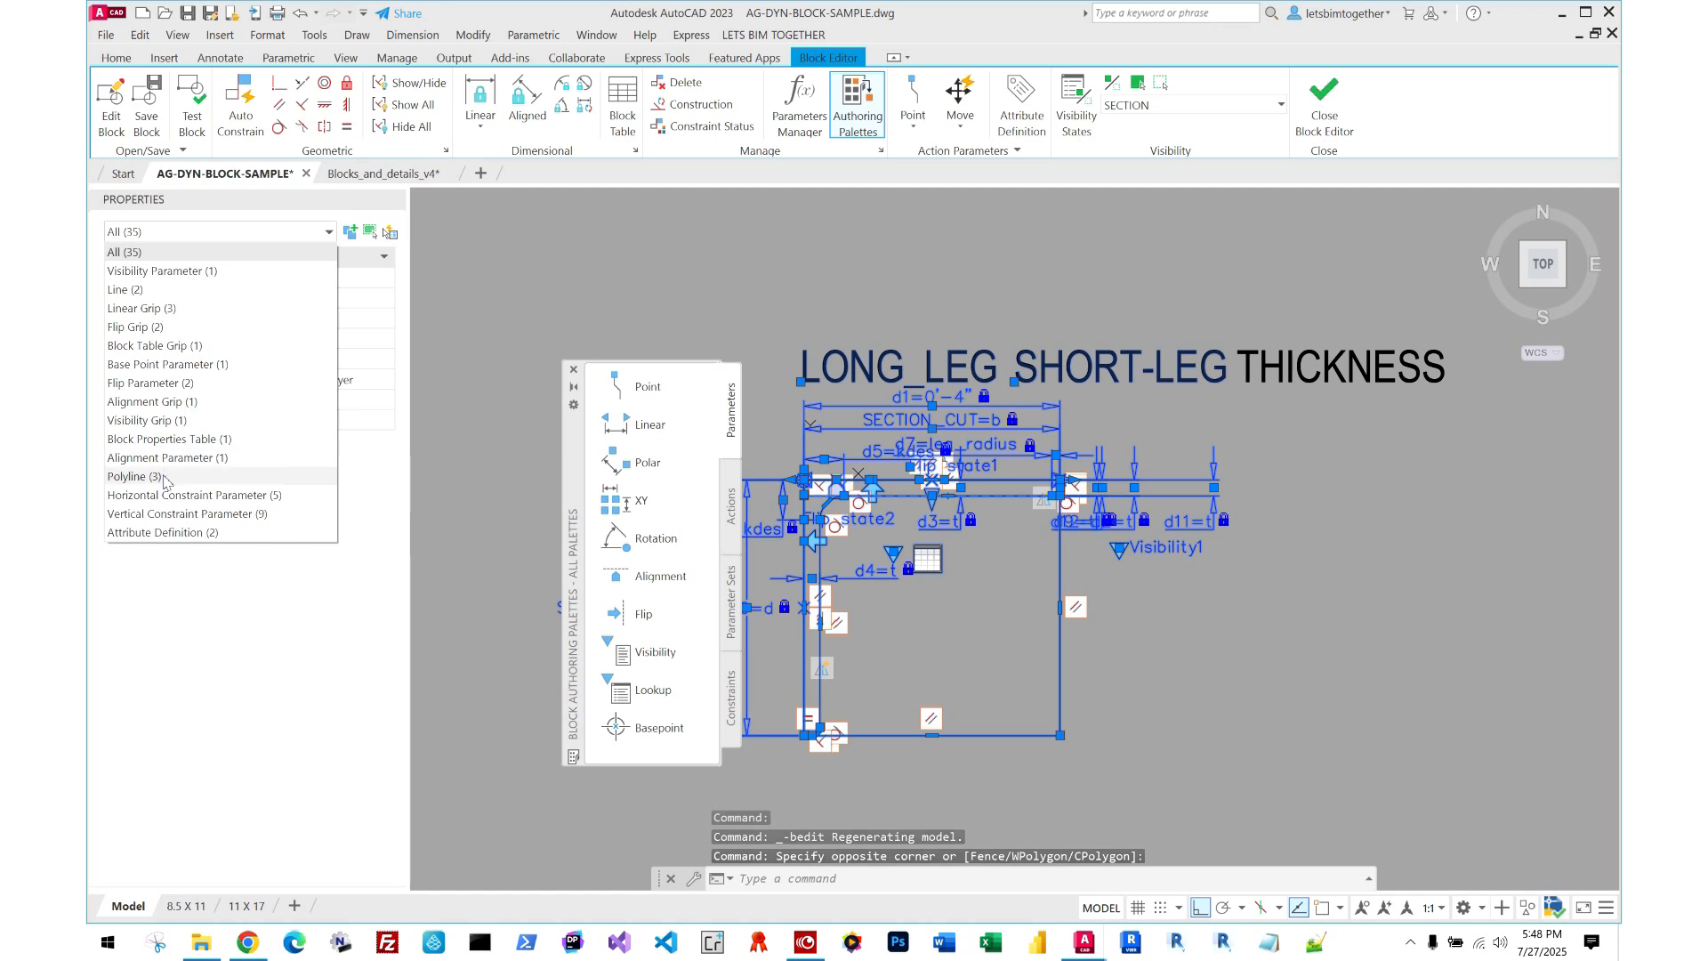
click(165, 478)
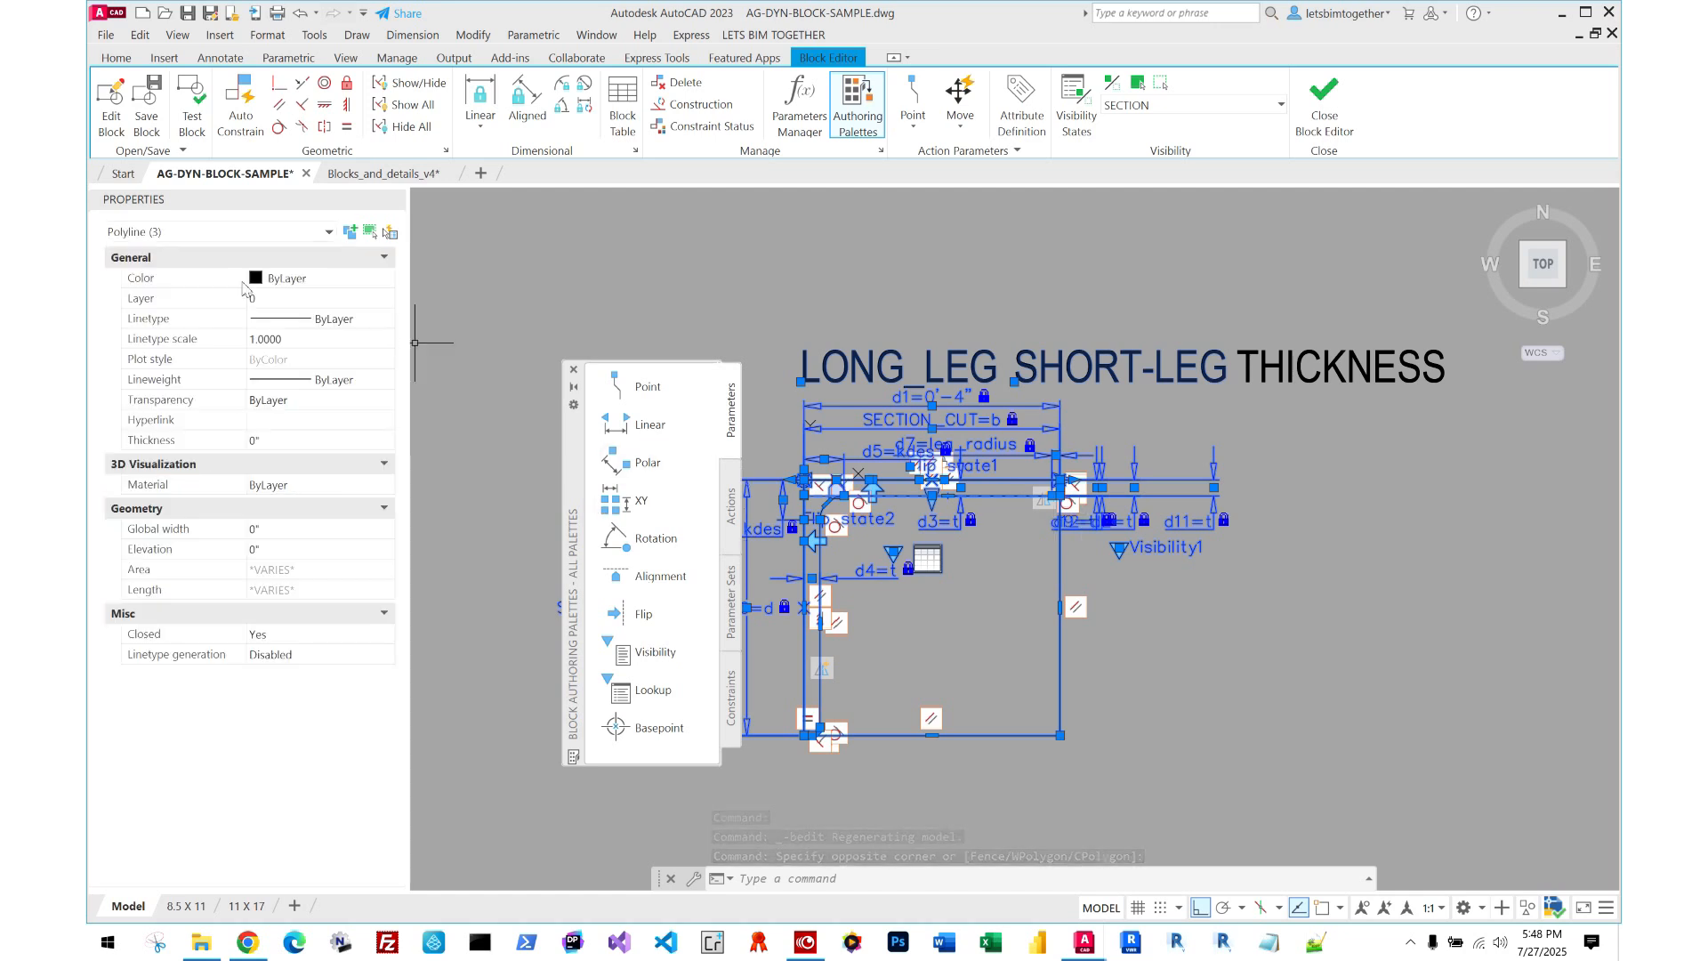
click(195, 236)
key(Escape)
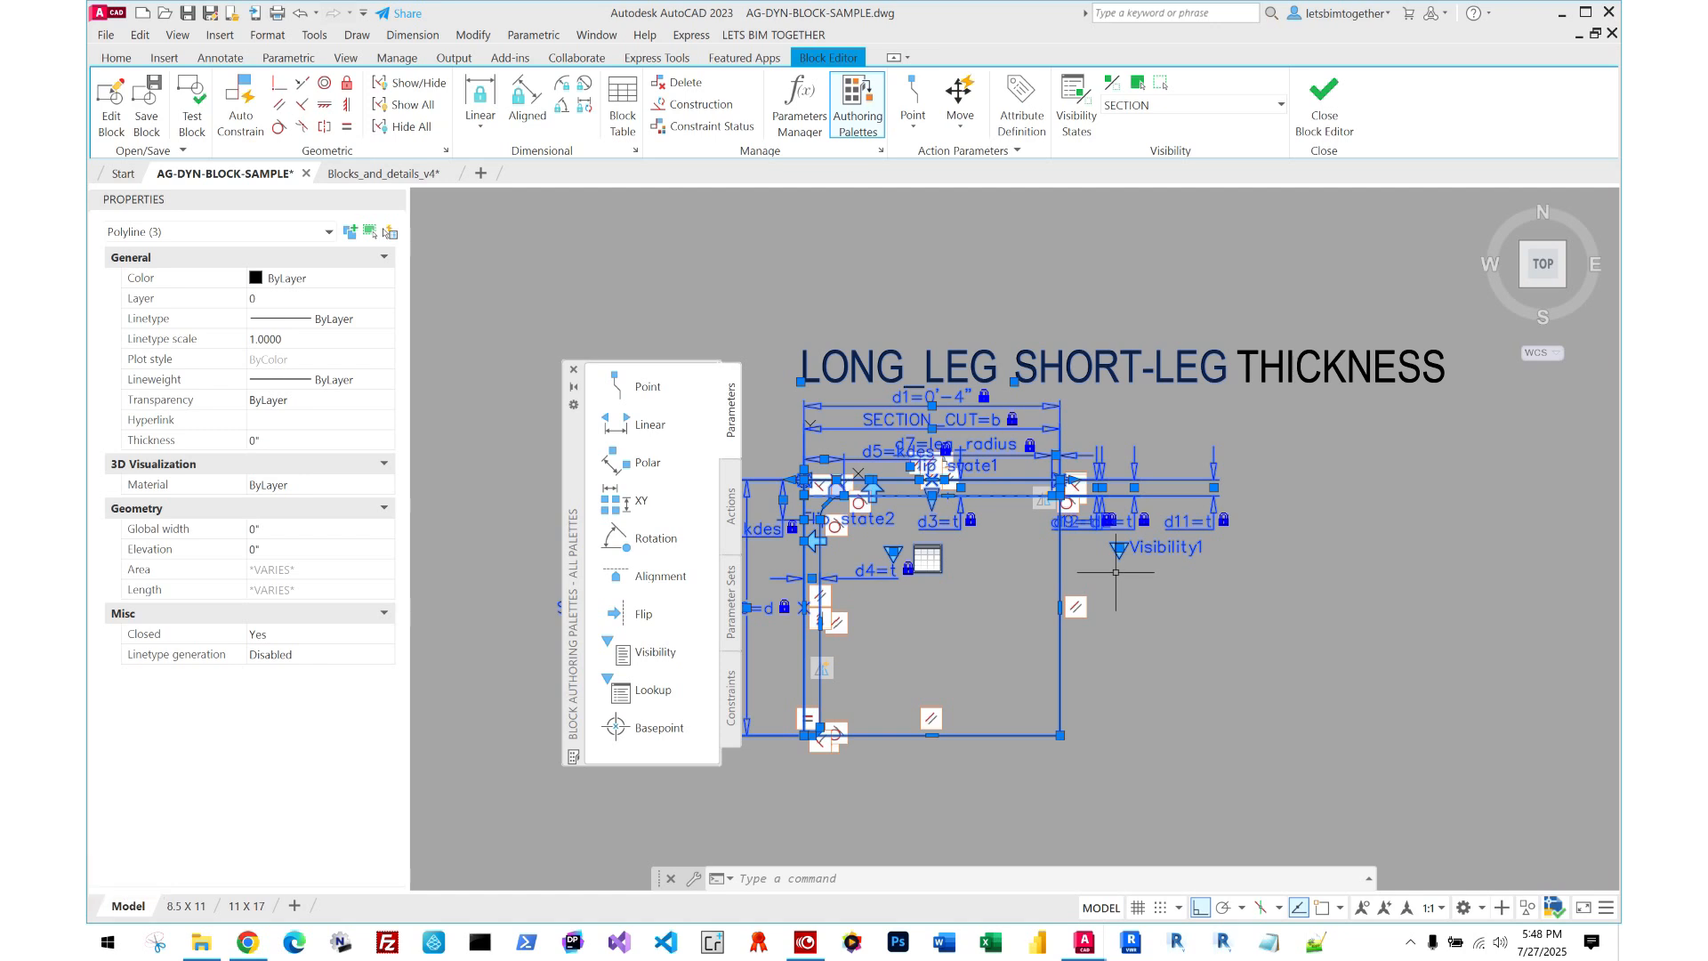
middle_drag(891, 653, 973, 604)
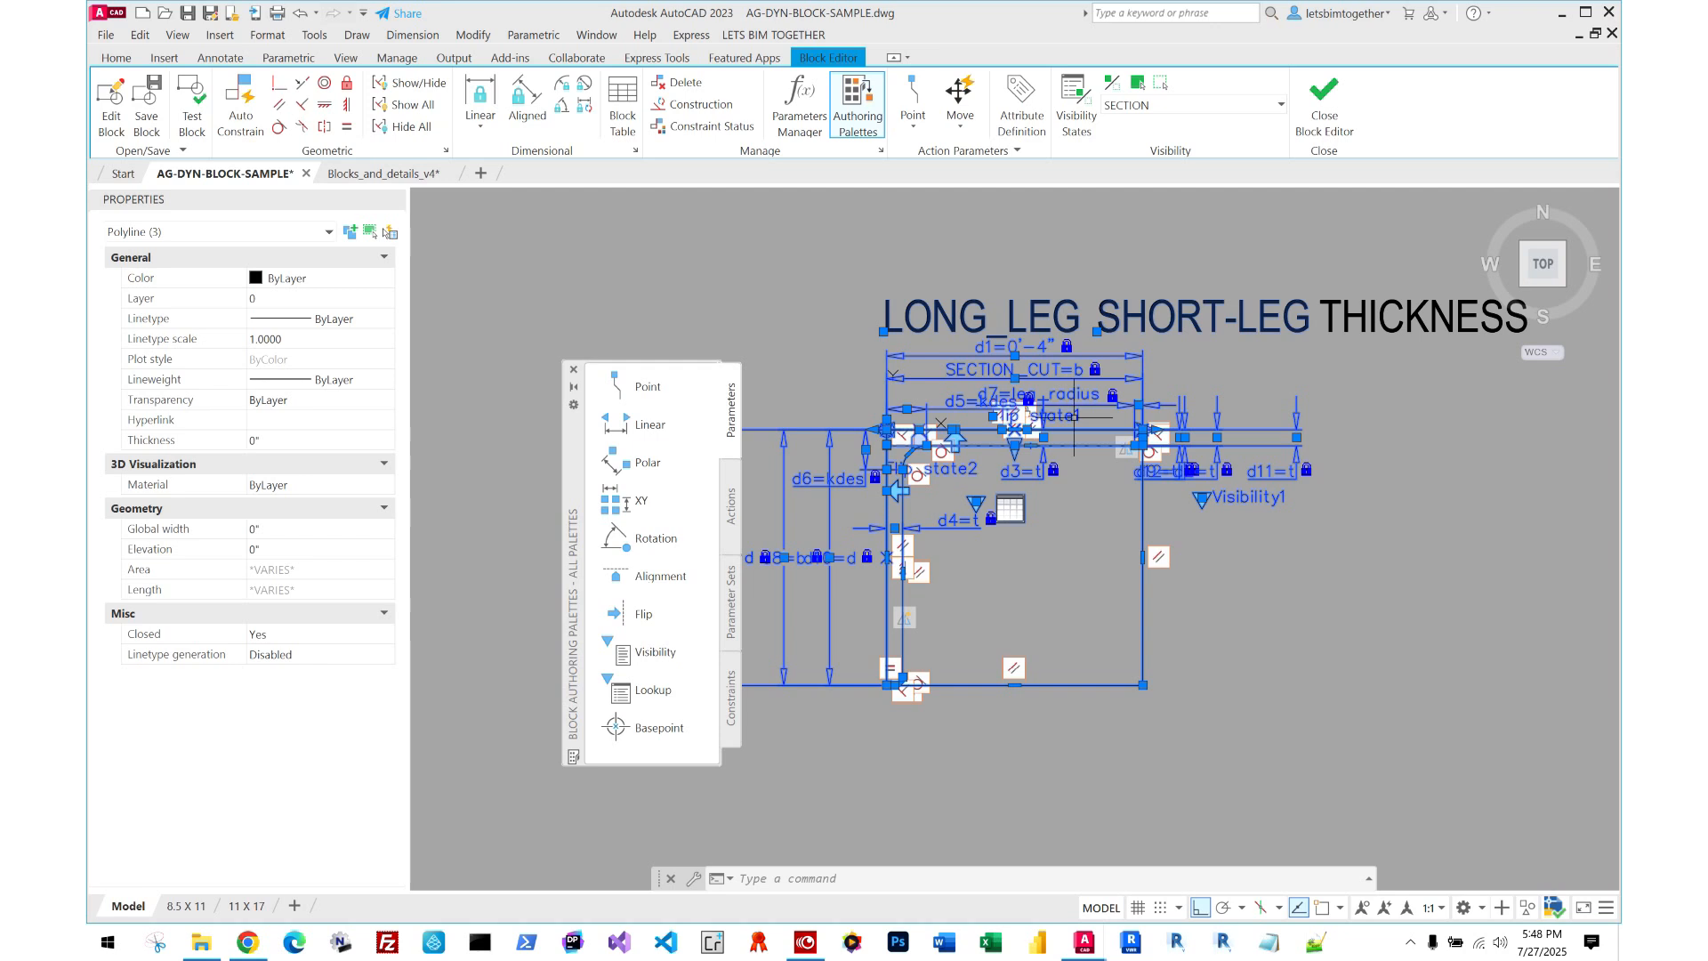
- Close the Block Editor for the L-Shape block without saving the changes
key(Escape)
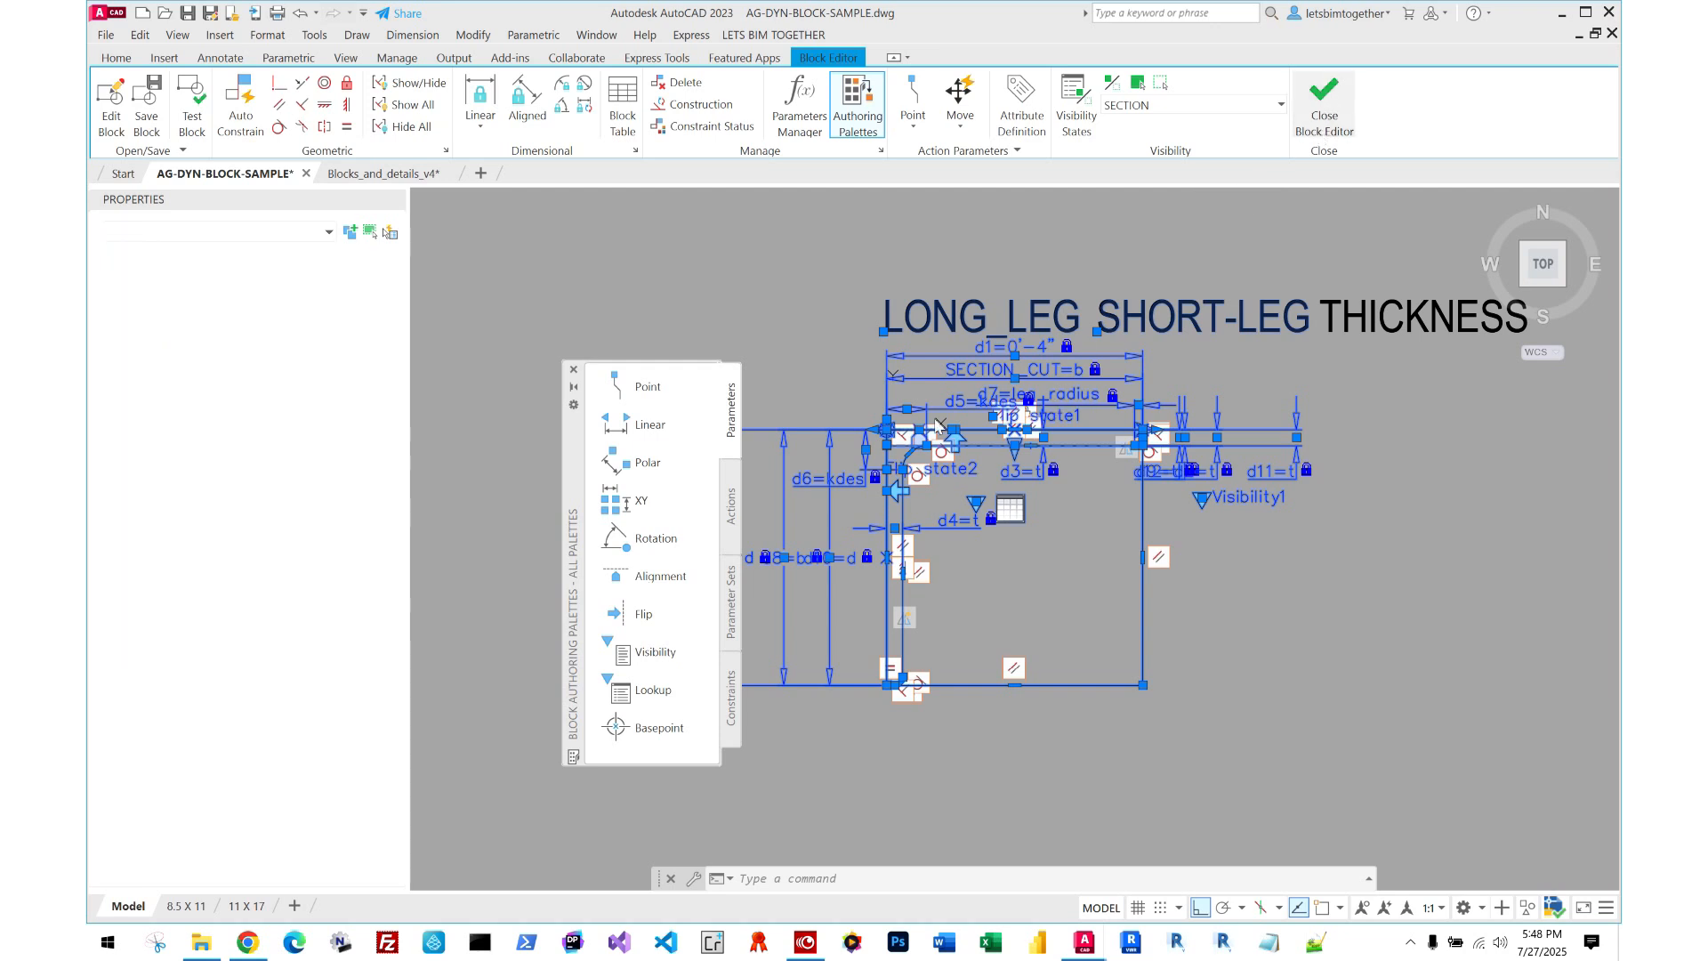
click(1324, 103)
click(790, 514)
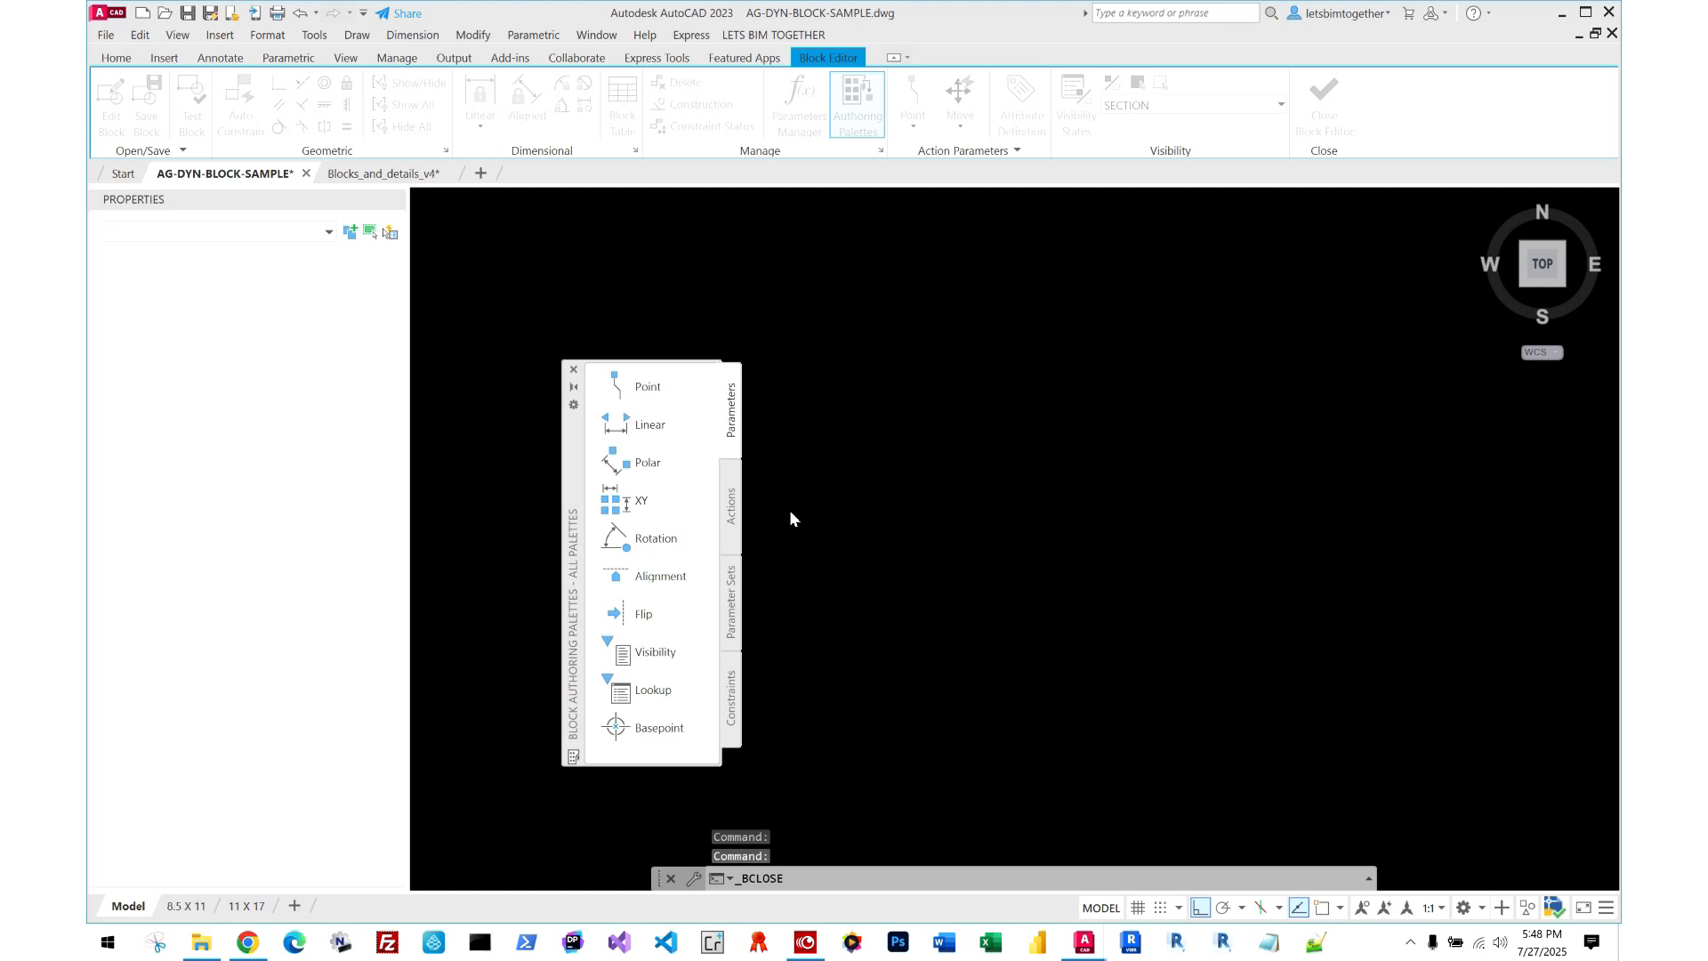
key(Escape)
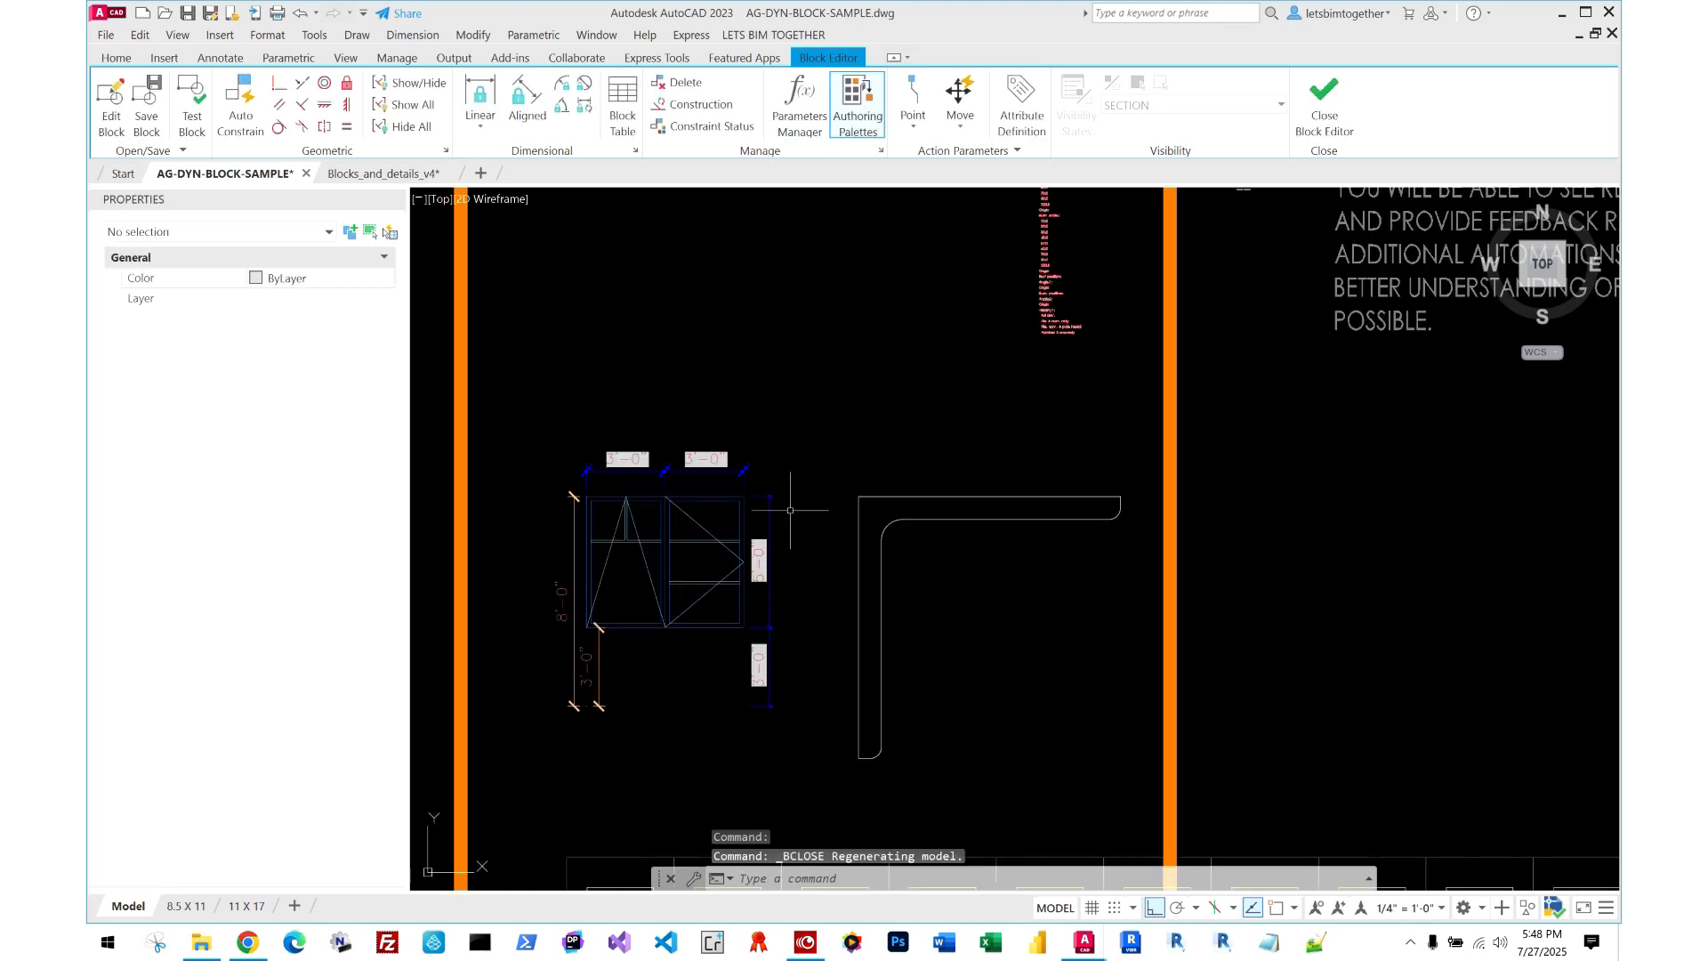
- Open the L-Shape block's properties table, review its leg and thickness rows down to the L12x sizes, and close it
click(952, 551)
click(862, 462)
middle_drag(977, 586, 827, 446)
click(816, 441)
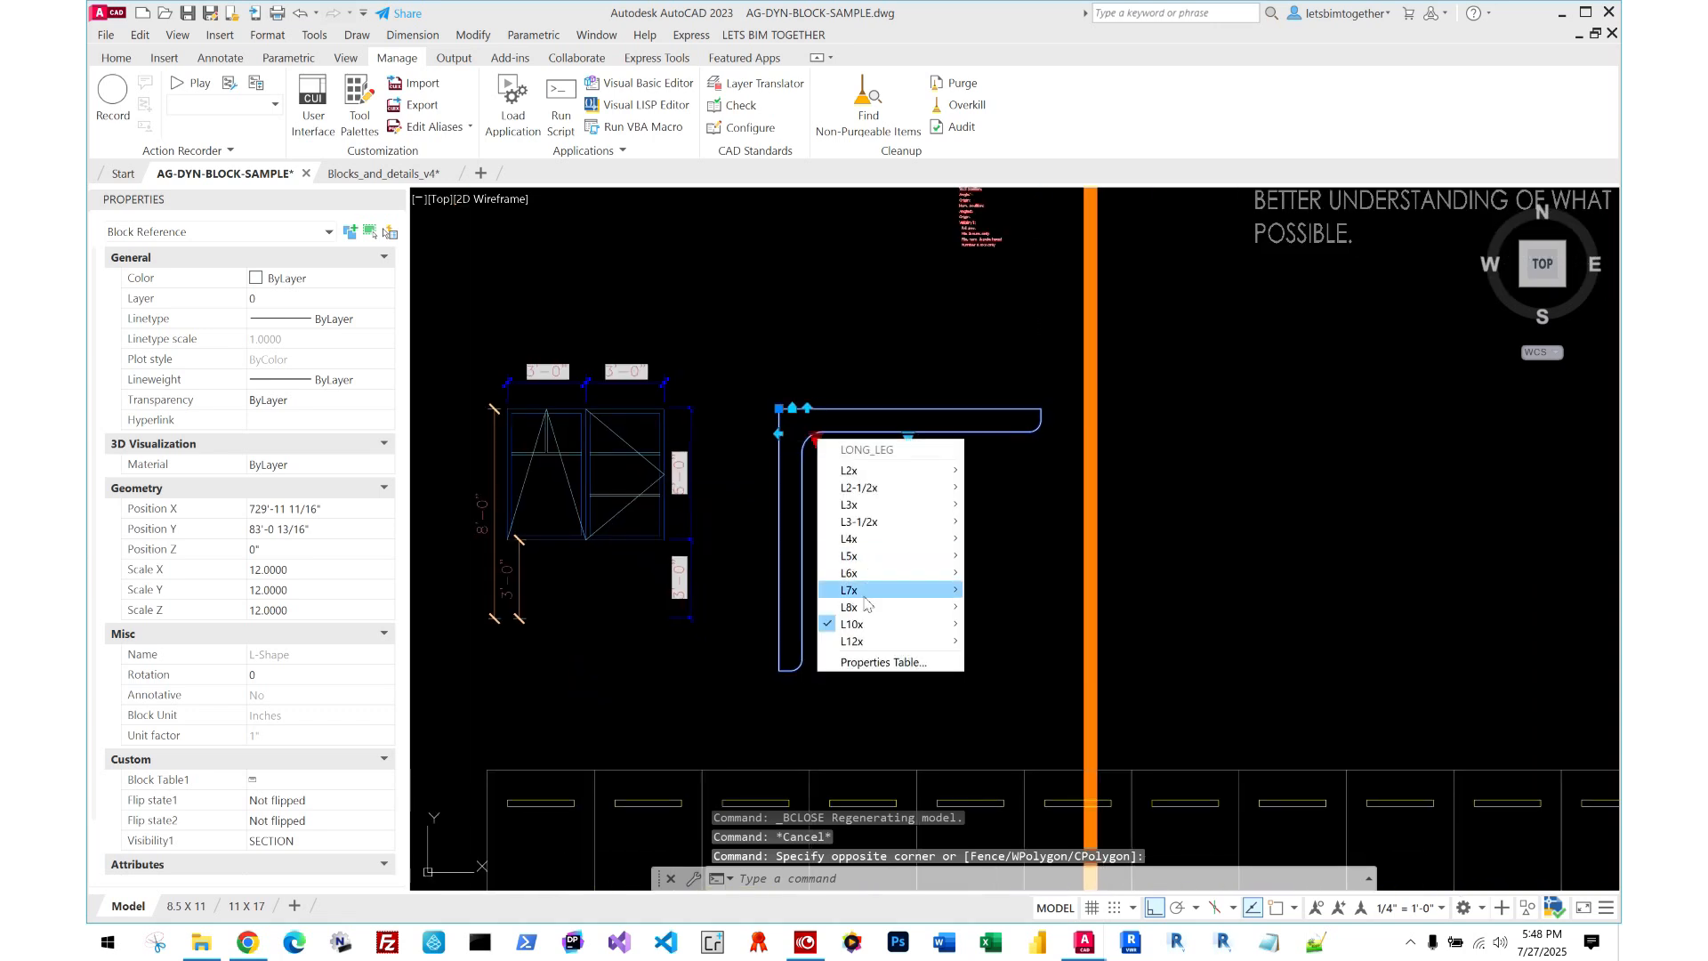
click(868, 660)
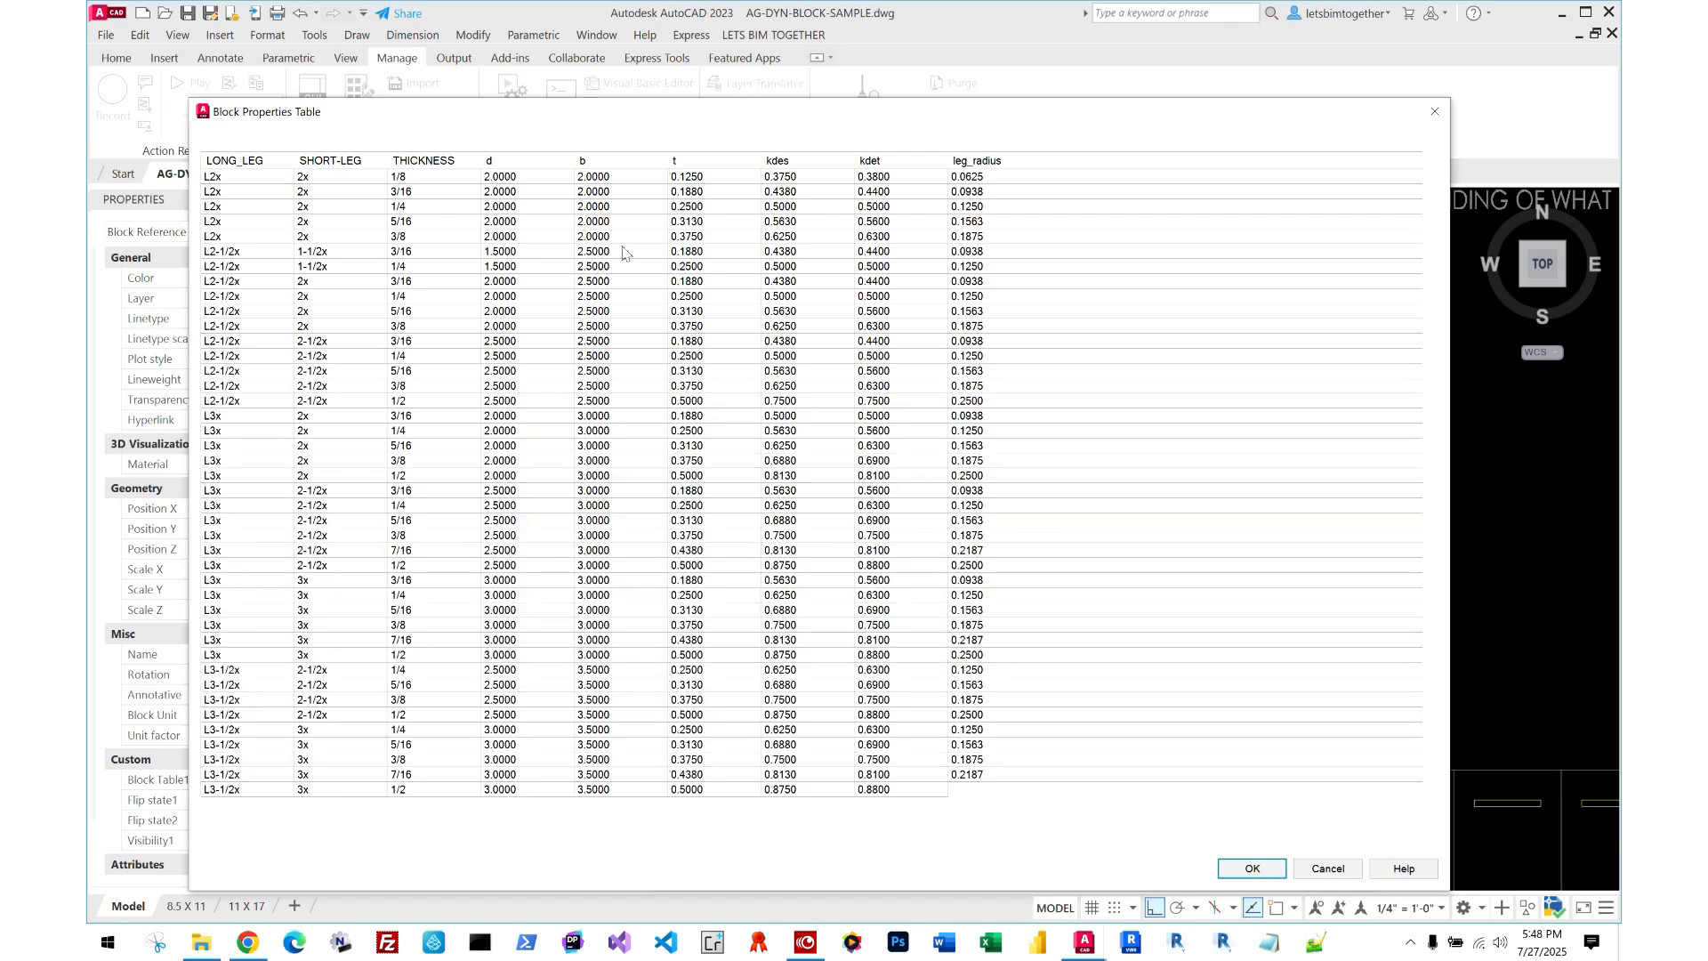
scroll(267, 311, down, 20)
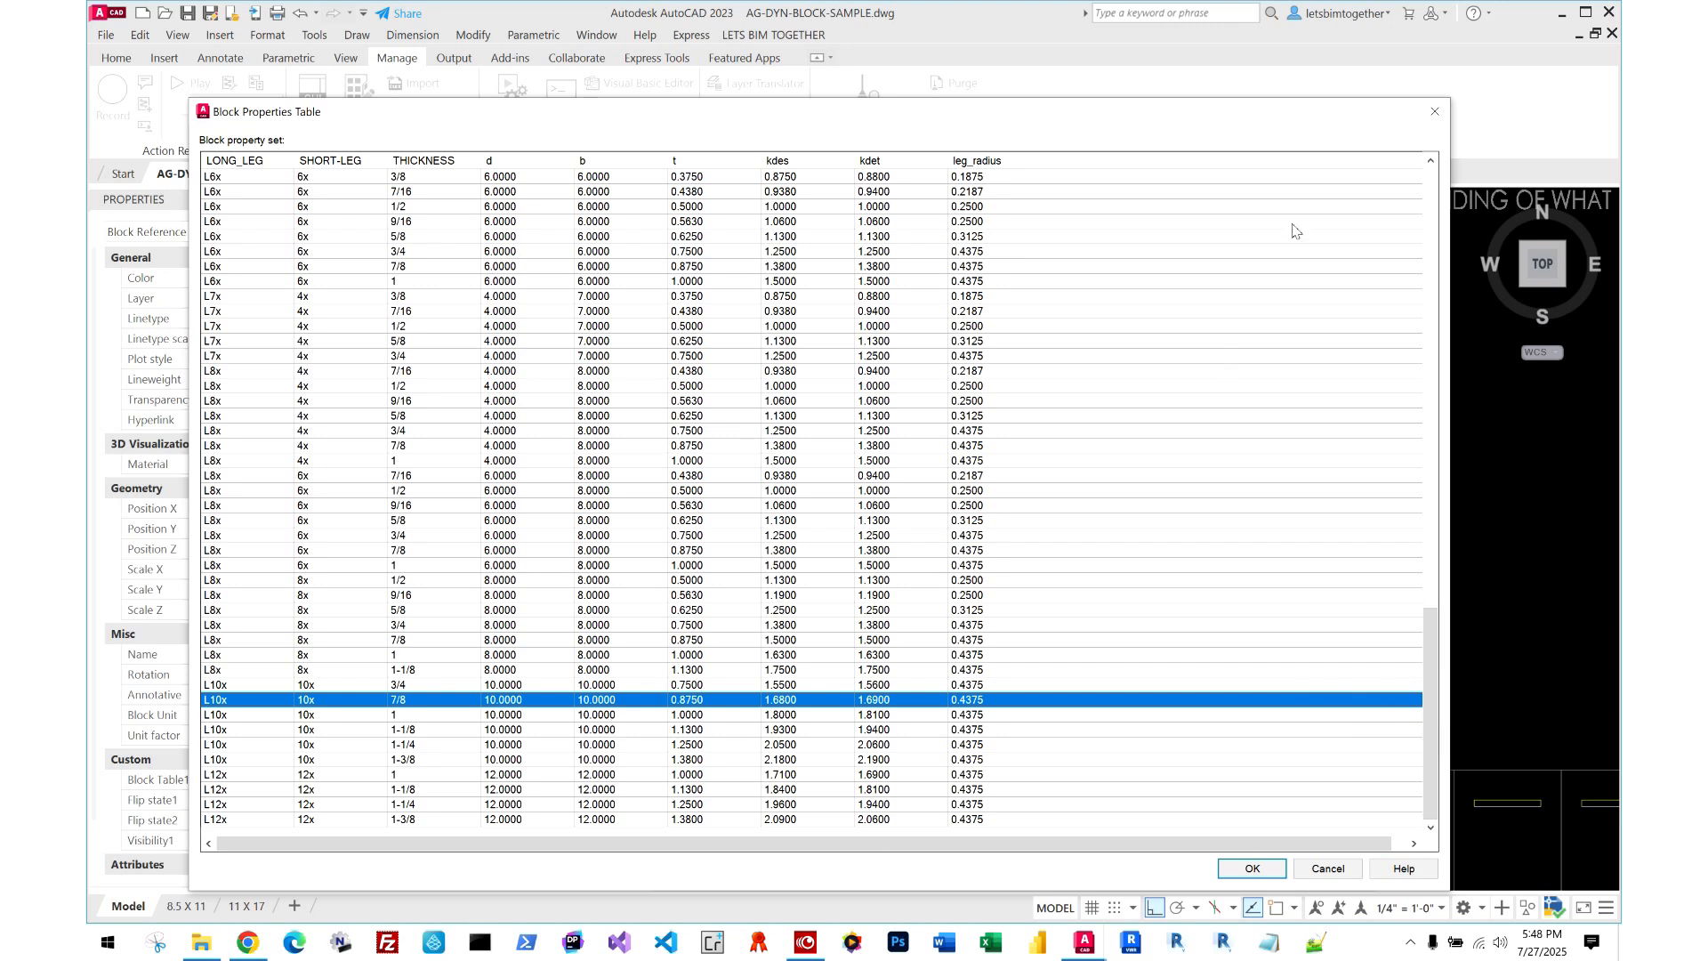
click(1435, 112)
key(Escape)
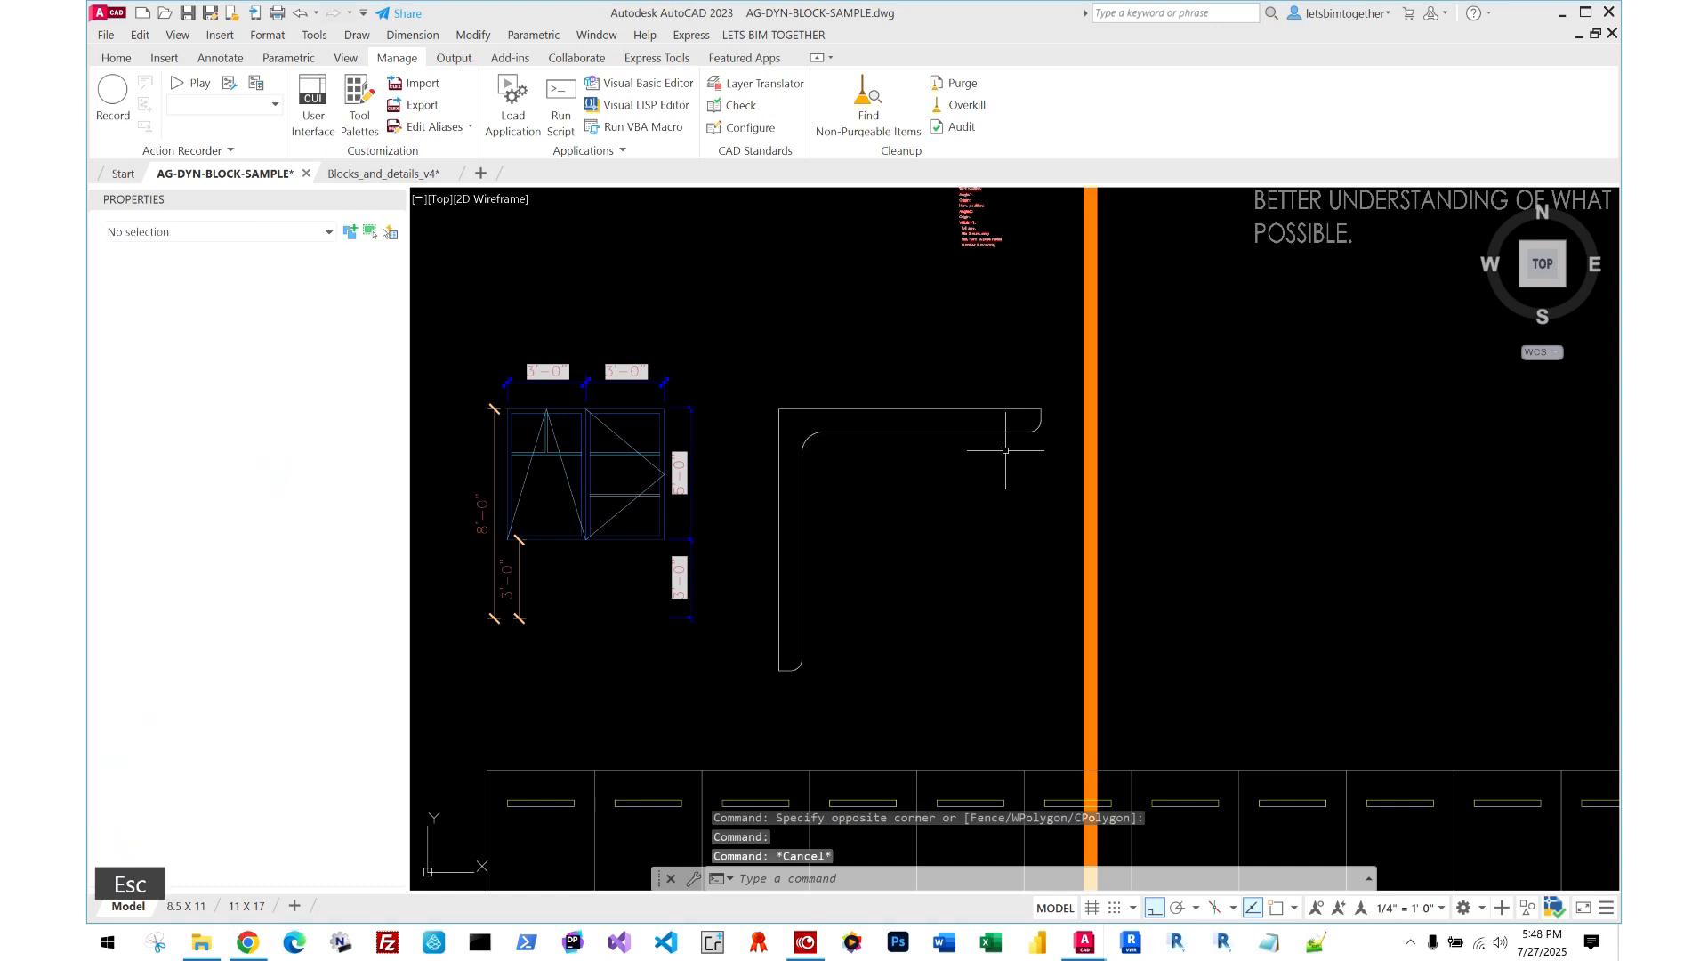
- Look over the whole block comparison chart from BAD to GOAL together with the column and parking samples beside it
click(1014, 383)
scroll(972, 437, down, 2)
key(Escape)
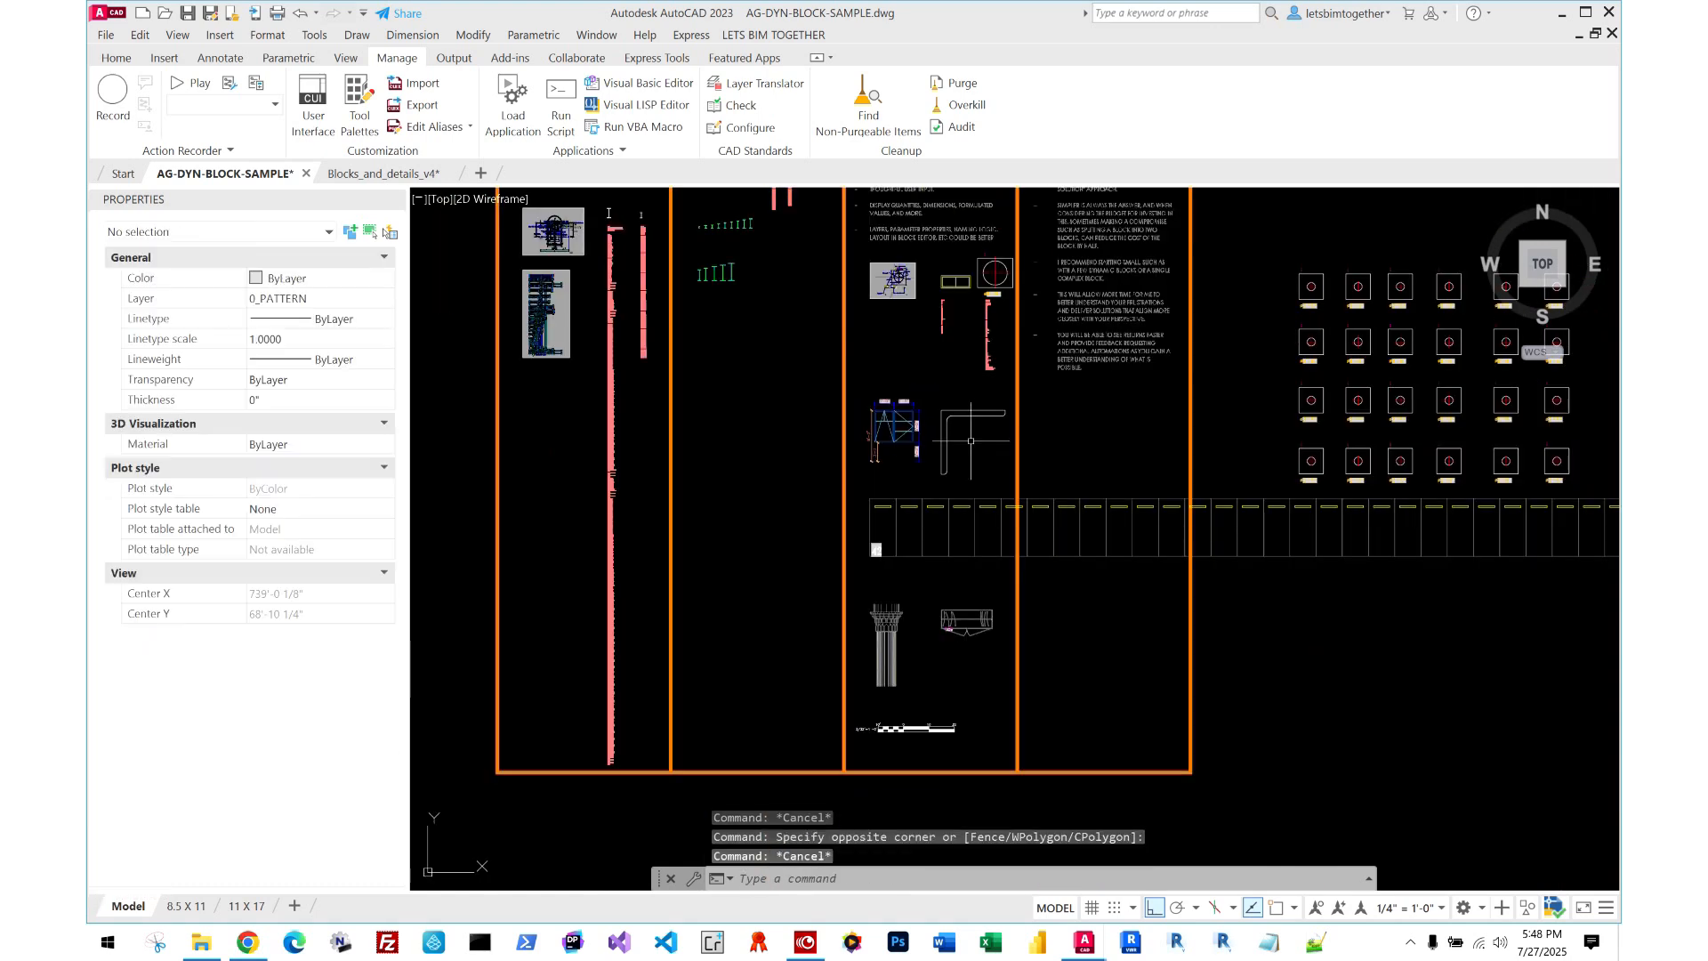
mouse_move(954, 451)
middle_down()
mouse_move(900, 514)
mouse_move(822, 512)
mouse_move(632, 554)
mouse_move(700, 500)
middle_up()
scroll(960, 468, down, 2)
scroll(952, 470, down, 2)
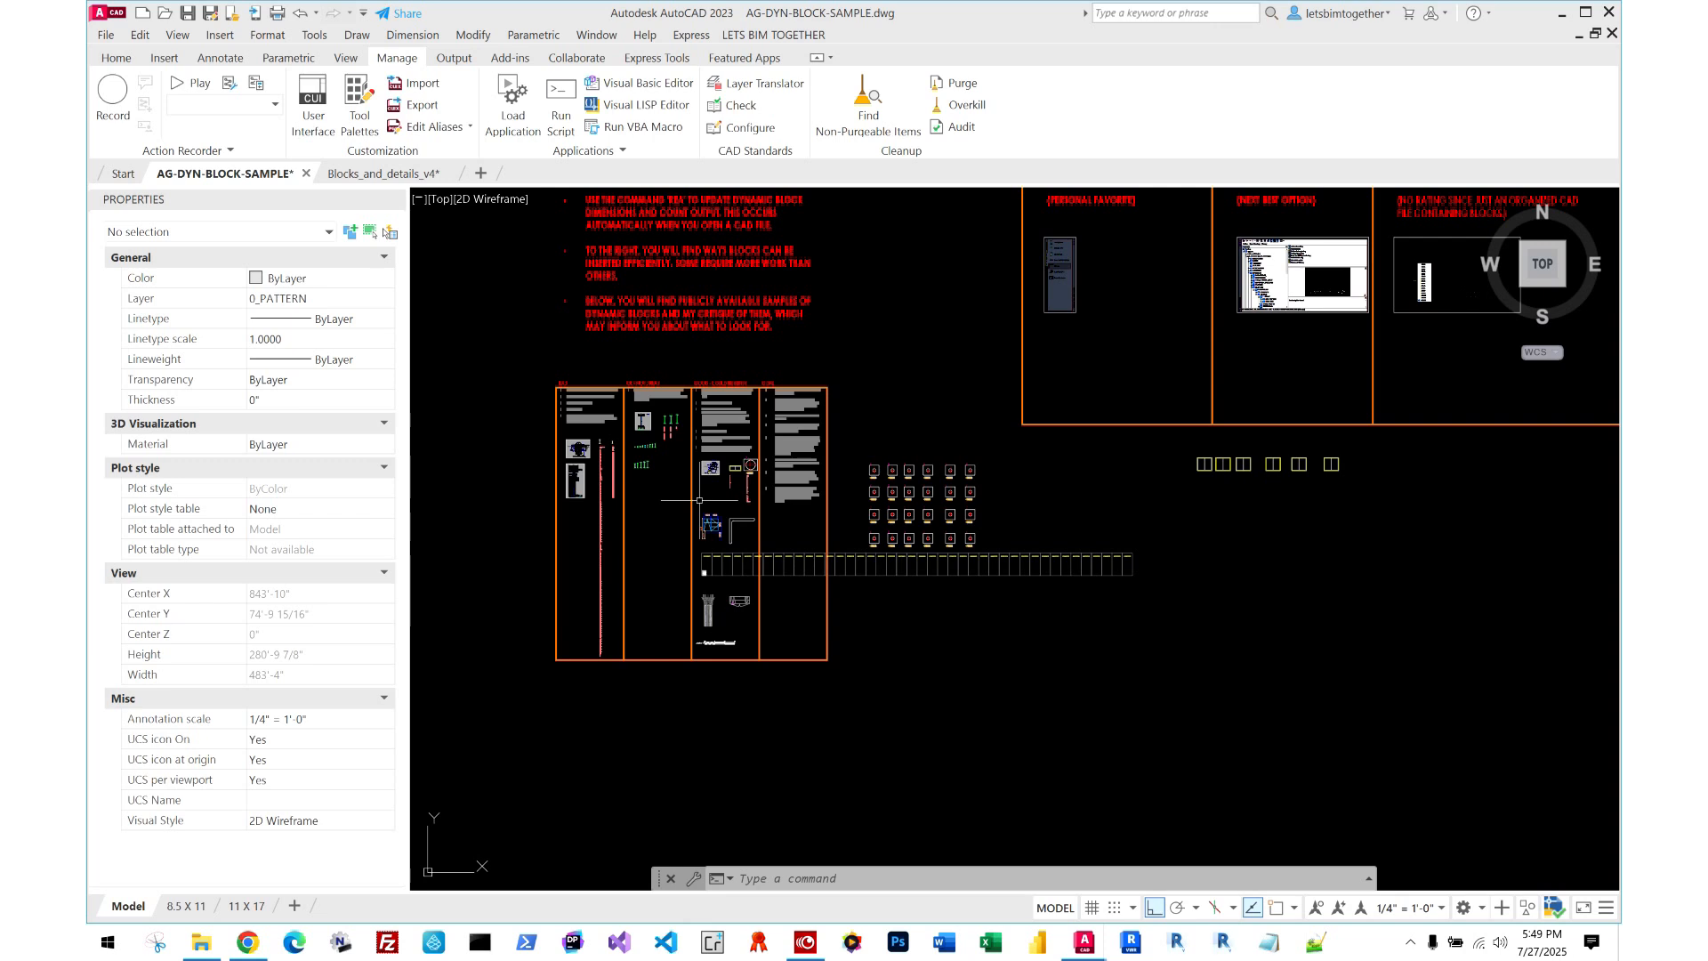
- Examine the notes and the block insertion method columns, including METHOD 1 Tool Palette and METHOD 2 Design Center
middle_drag(930, 356, 796, 469)
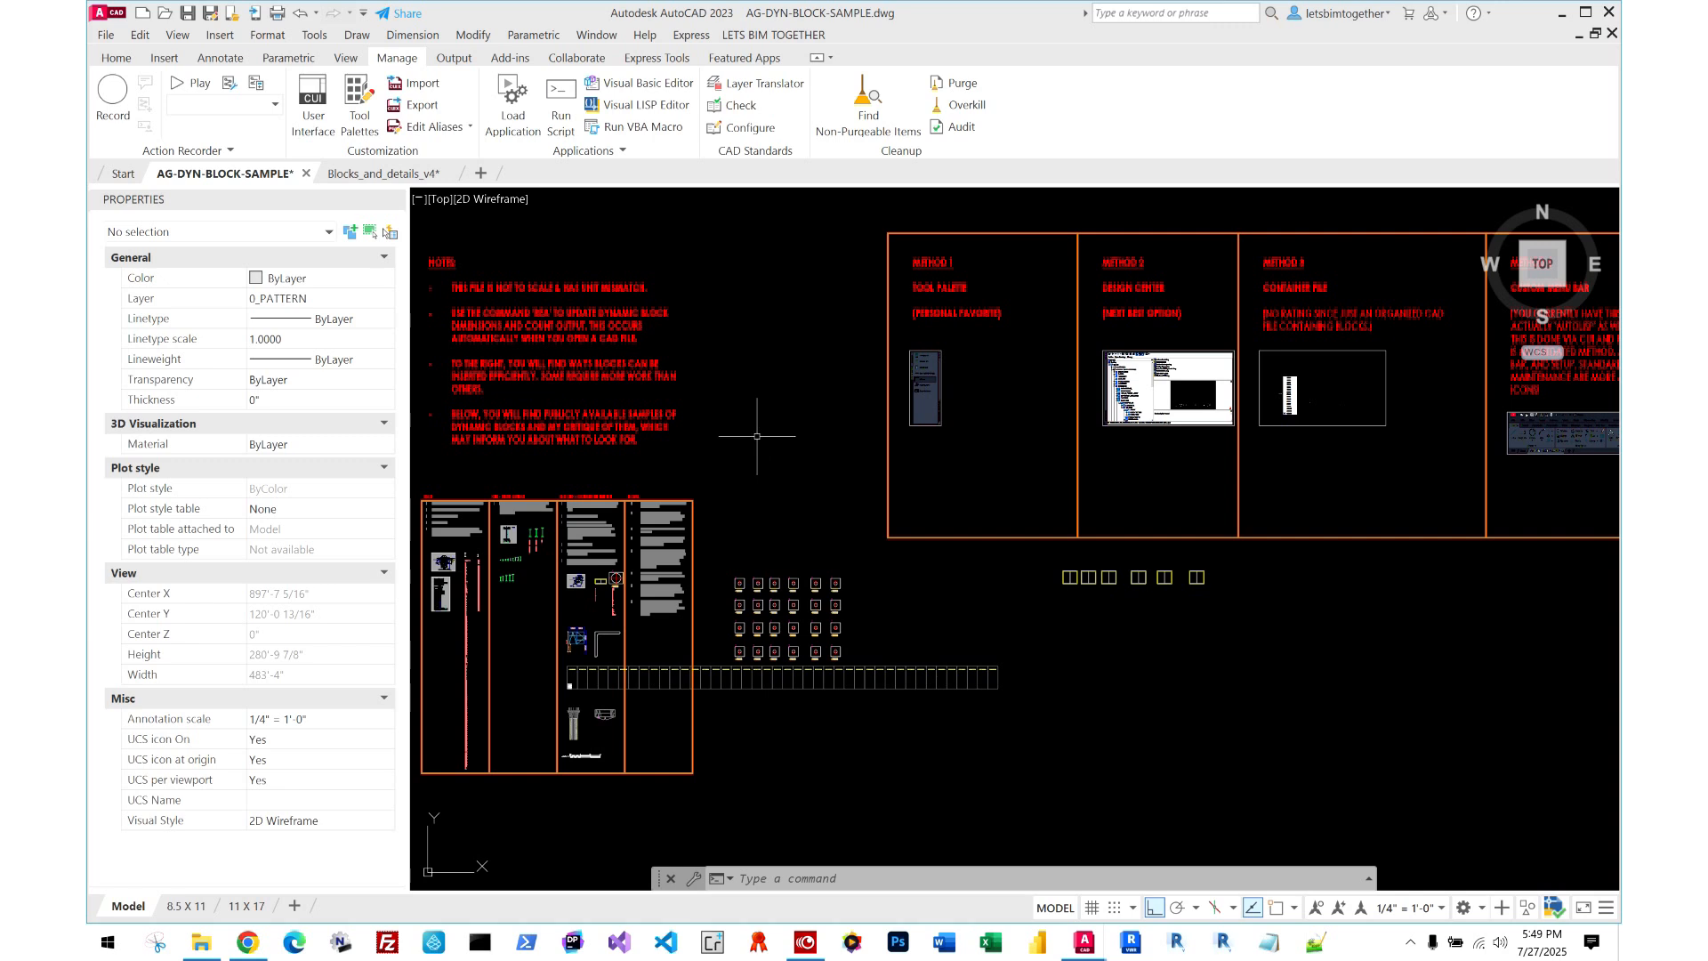
middle_drag(799, 328, 796, 349)
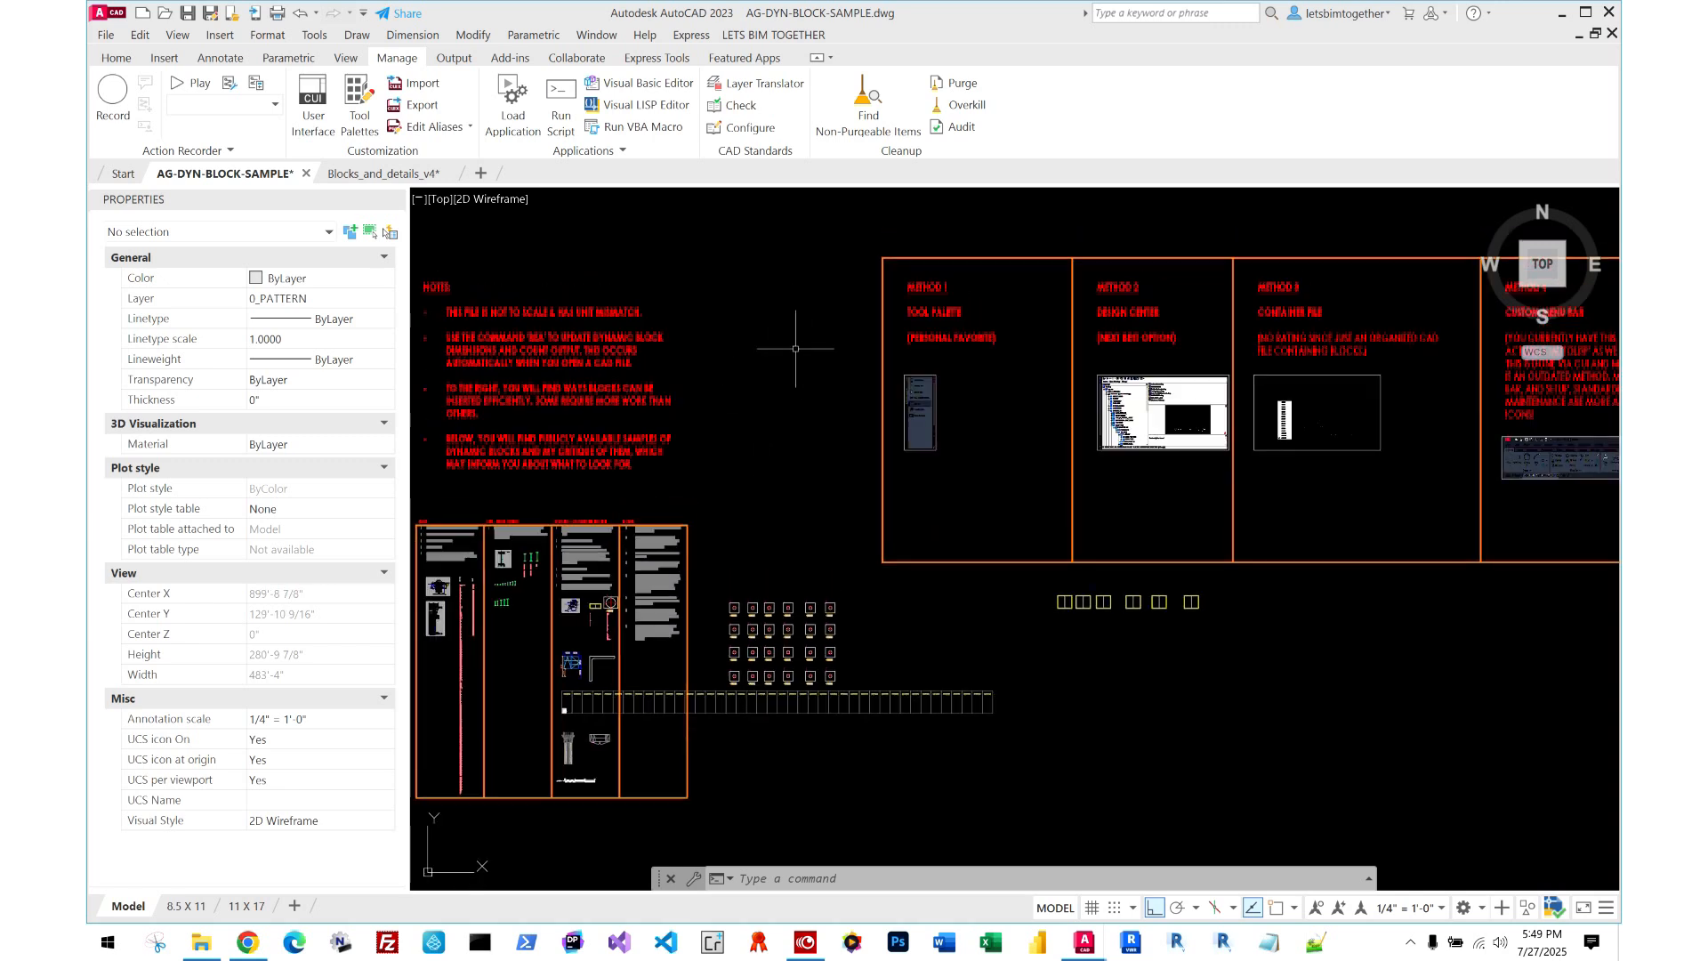
scroll(795, 347, down, 2)
middle_drag(1030, 351, 976, 375)
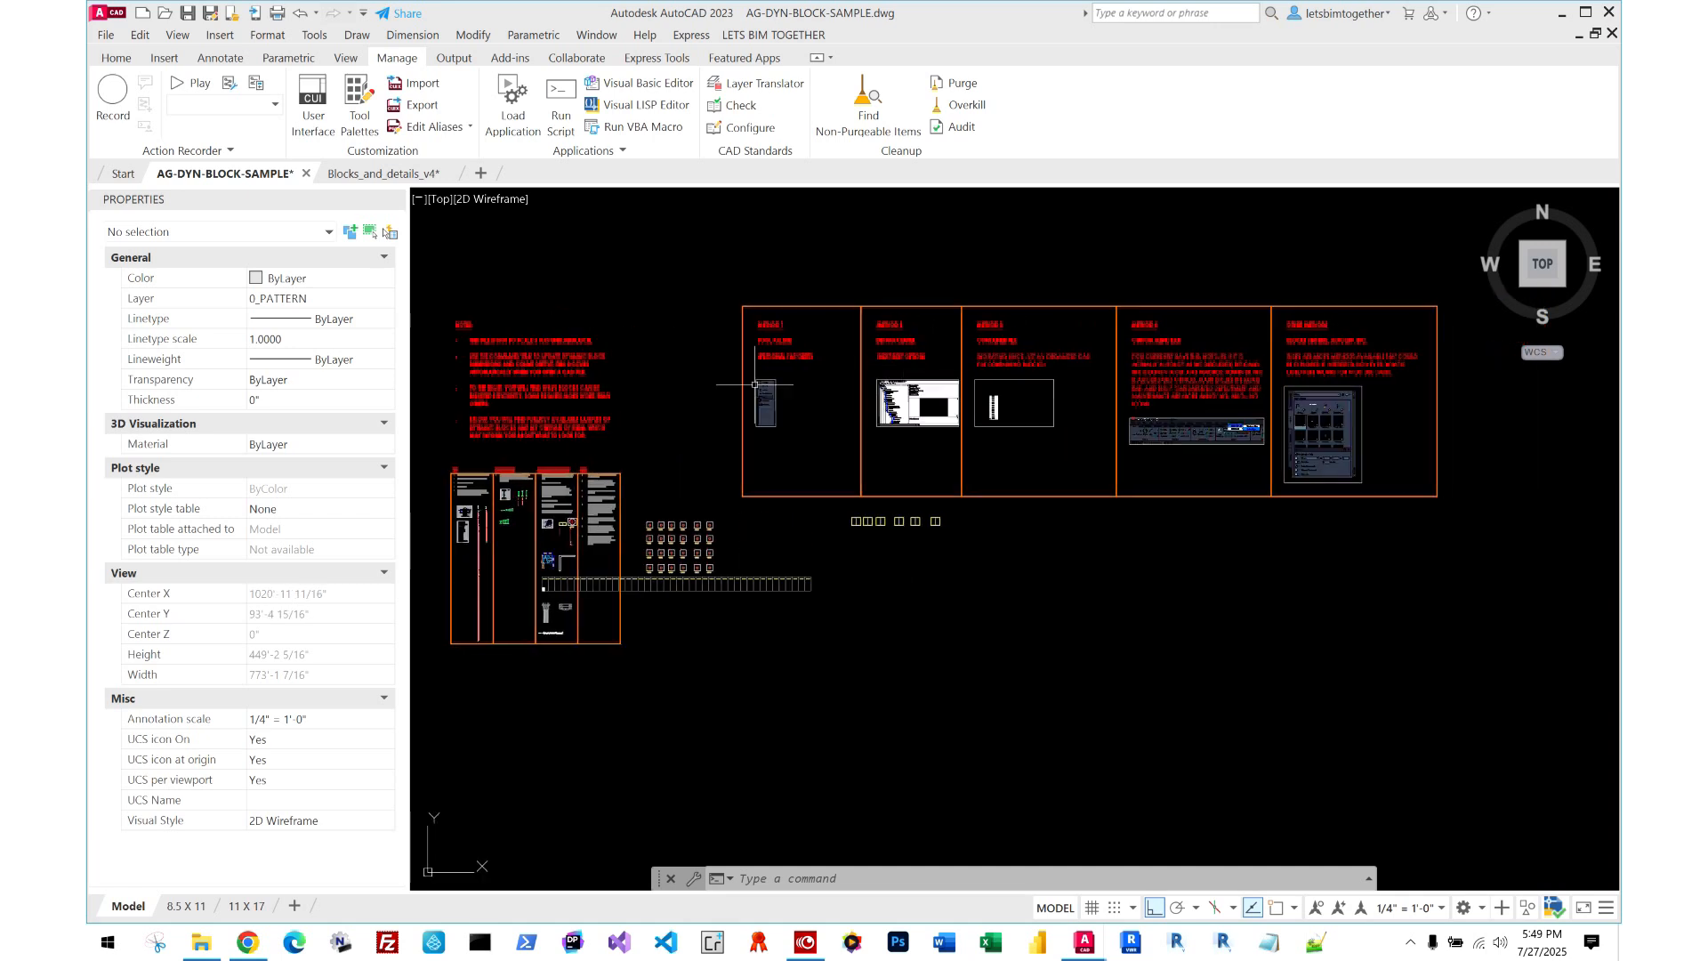
scroll(732, 387, up, 2)
mouse_move(651, 536)
middle_down()
mouse_move(874, 421)
mouse_move(918, 452)
middle_up()
middle_drag(1008, 366, 921, 423)
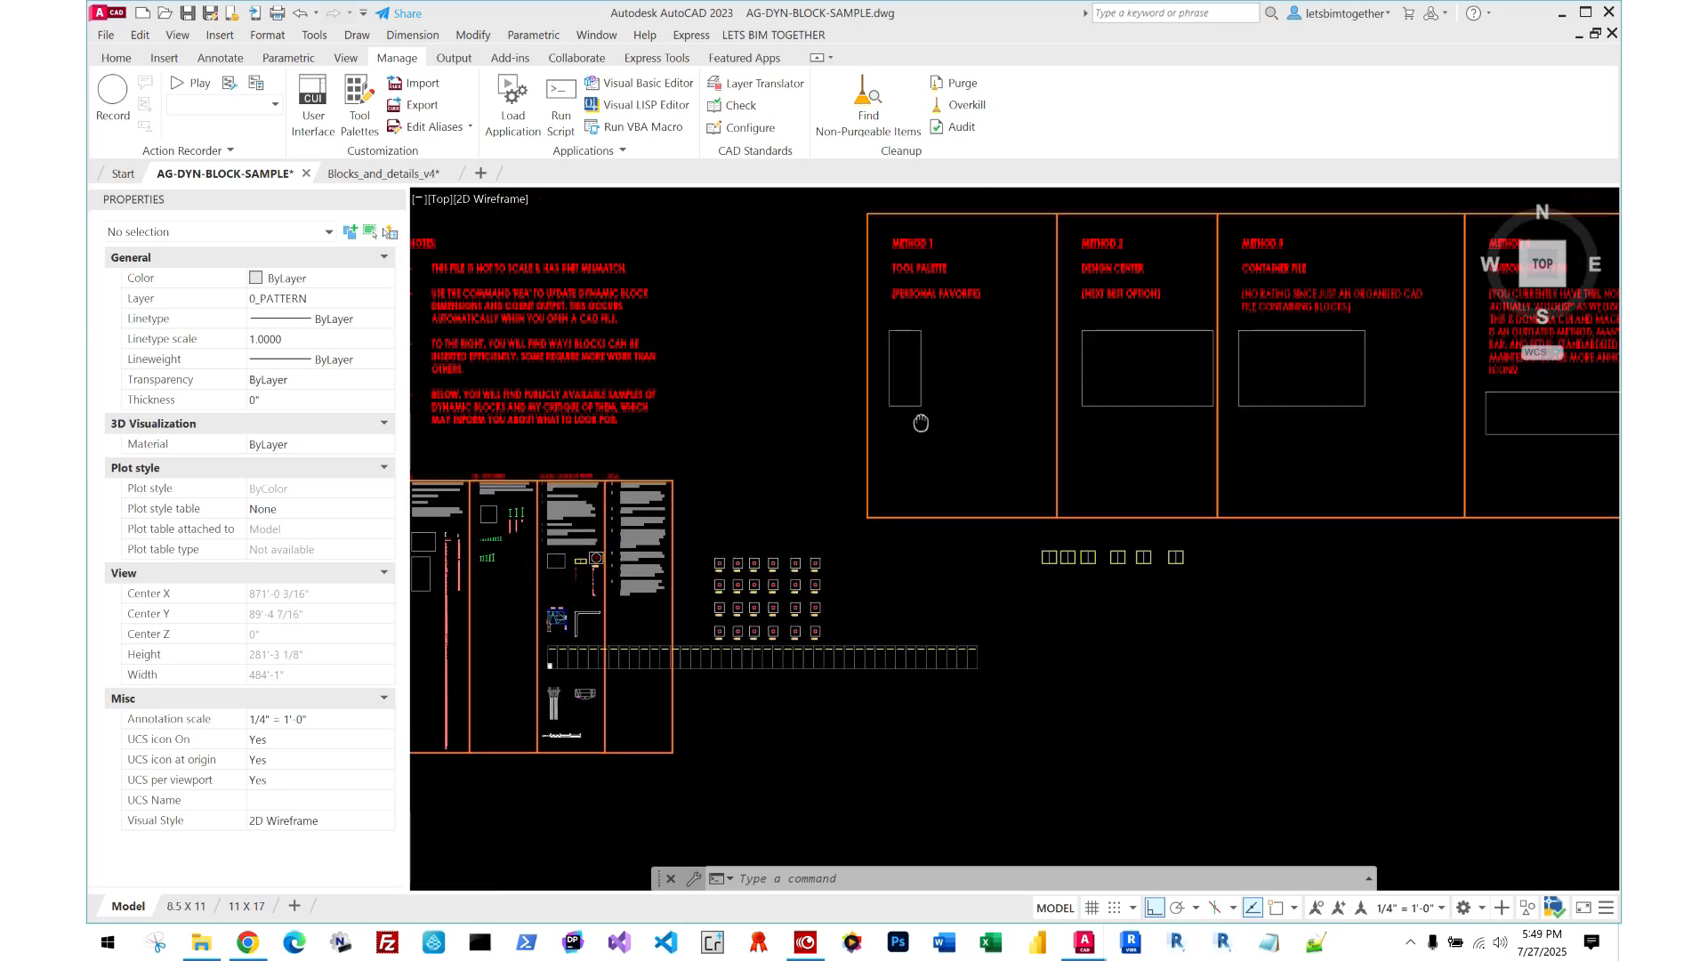
scroll(924, 272, up, 4)
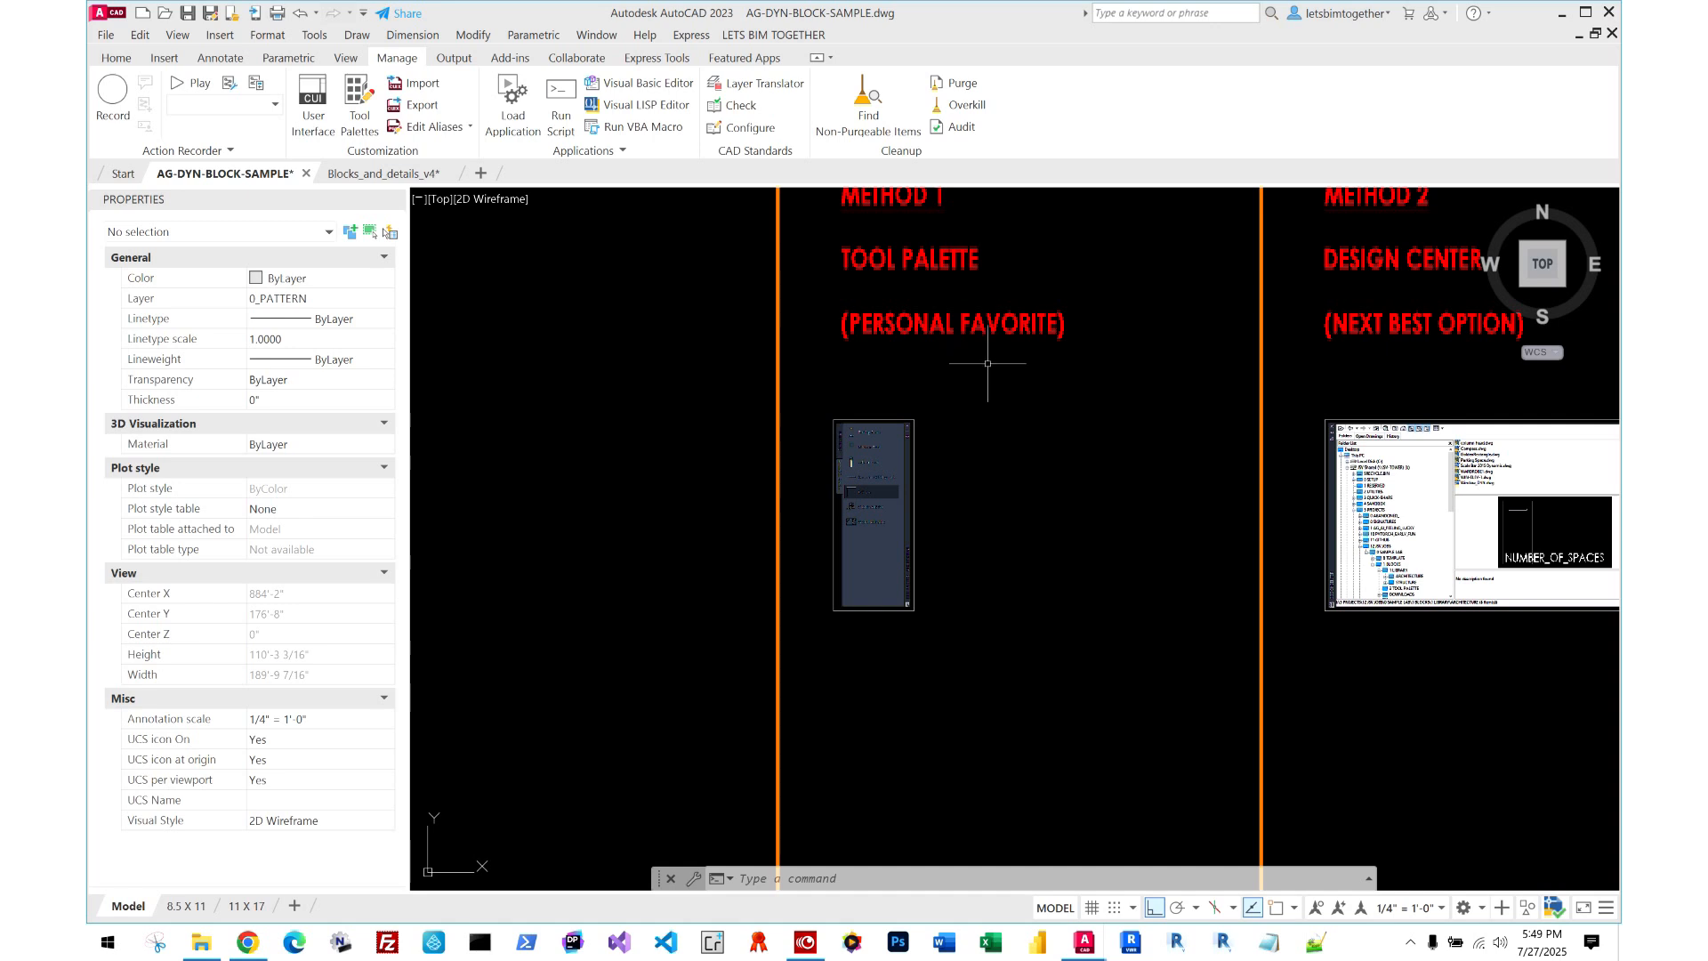
scroll(972, 403, down, 4)
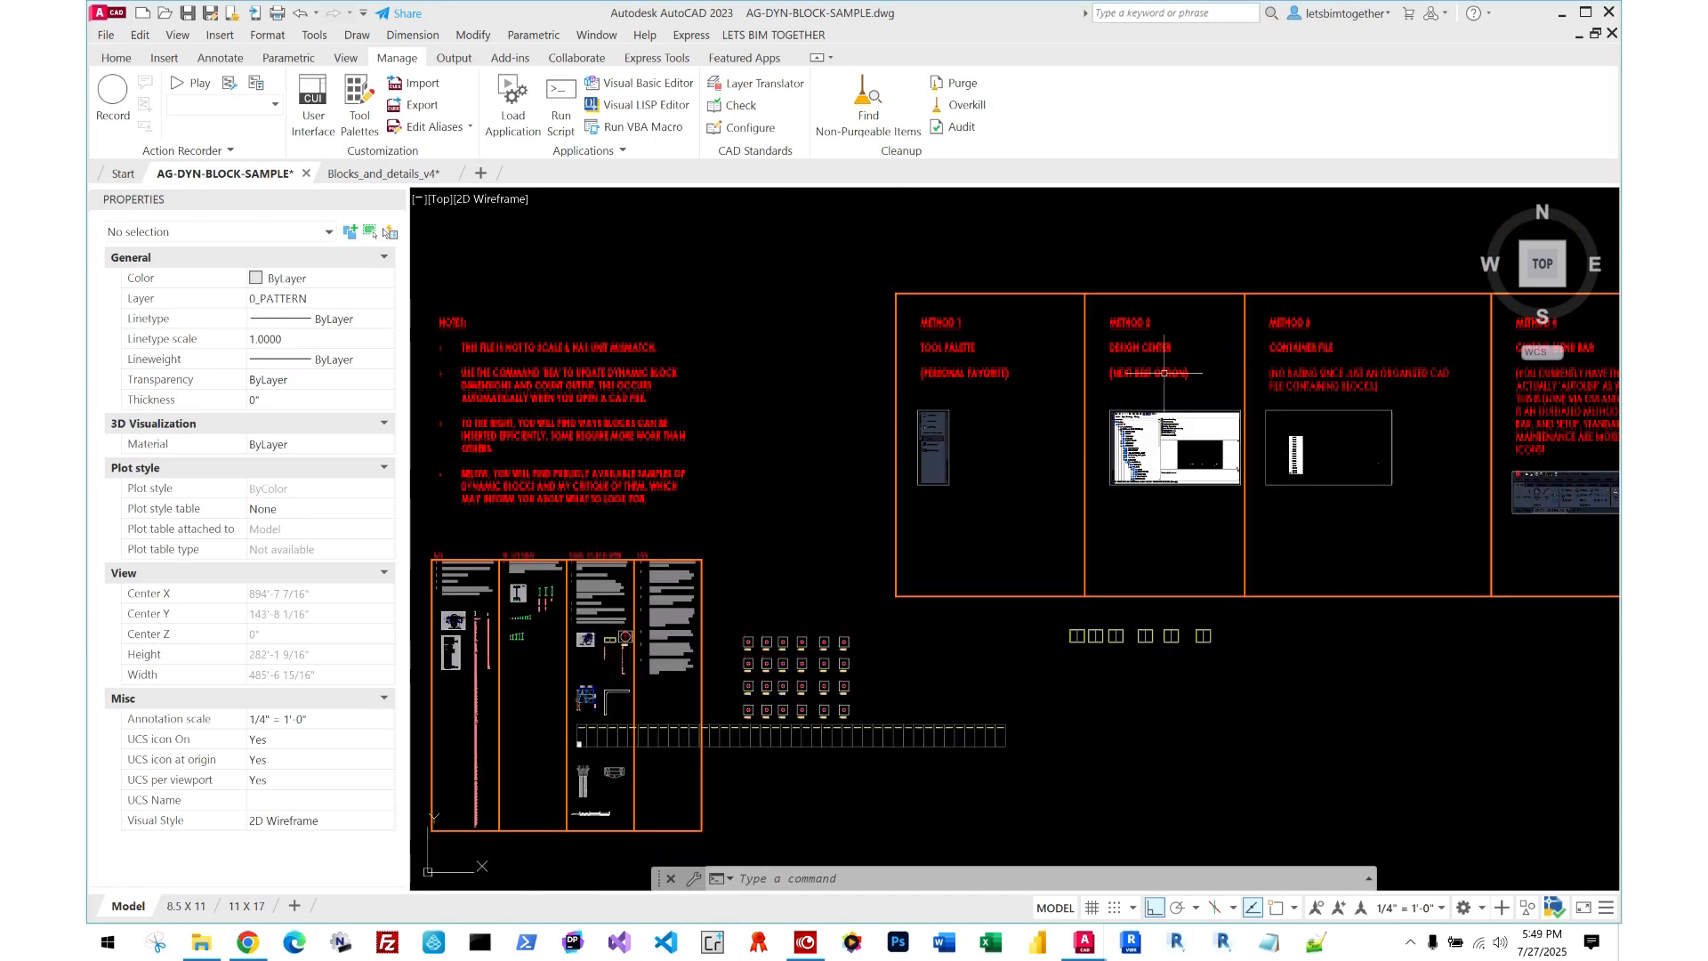
- Open the Tool Palettes window with the TOOLPALETTES command over the sample drawing
scroll(1164, 372, down, 2)
key(Escape)
key(Escape)
middle_drag(707, 540, 813, 499)
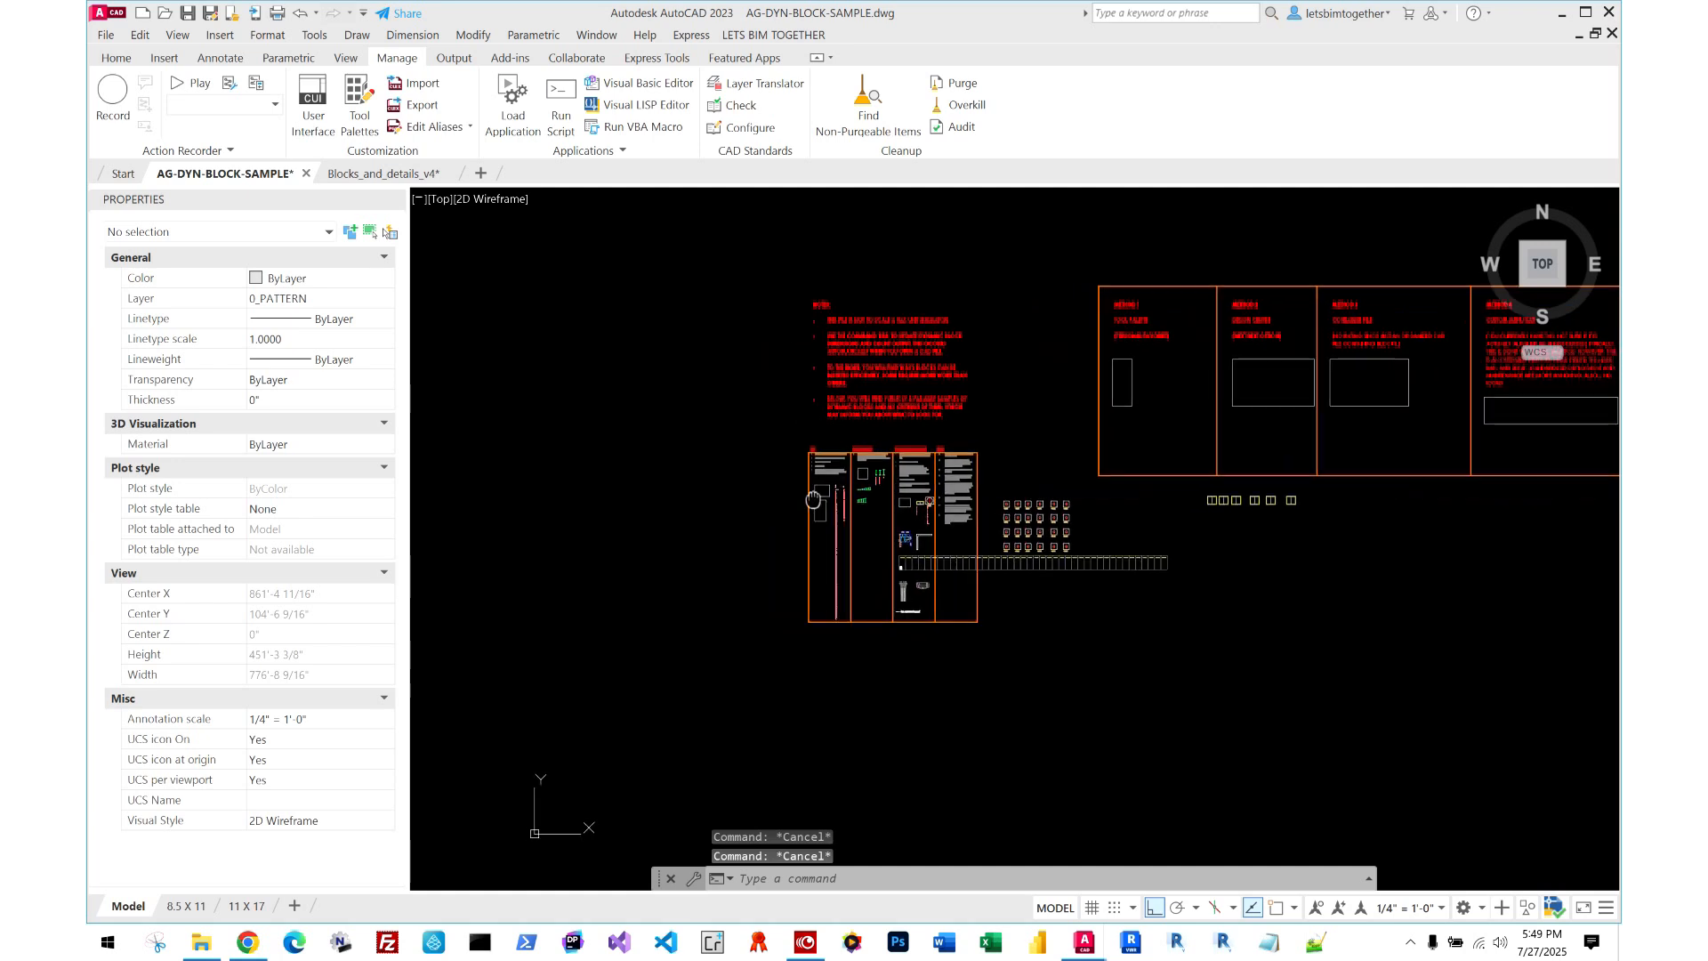
key(Escape)
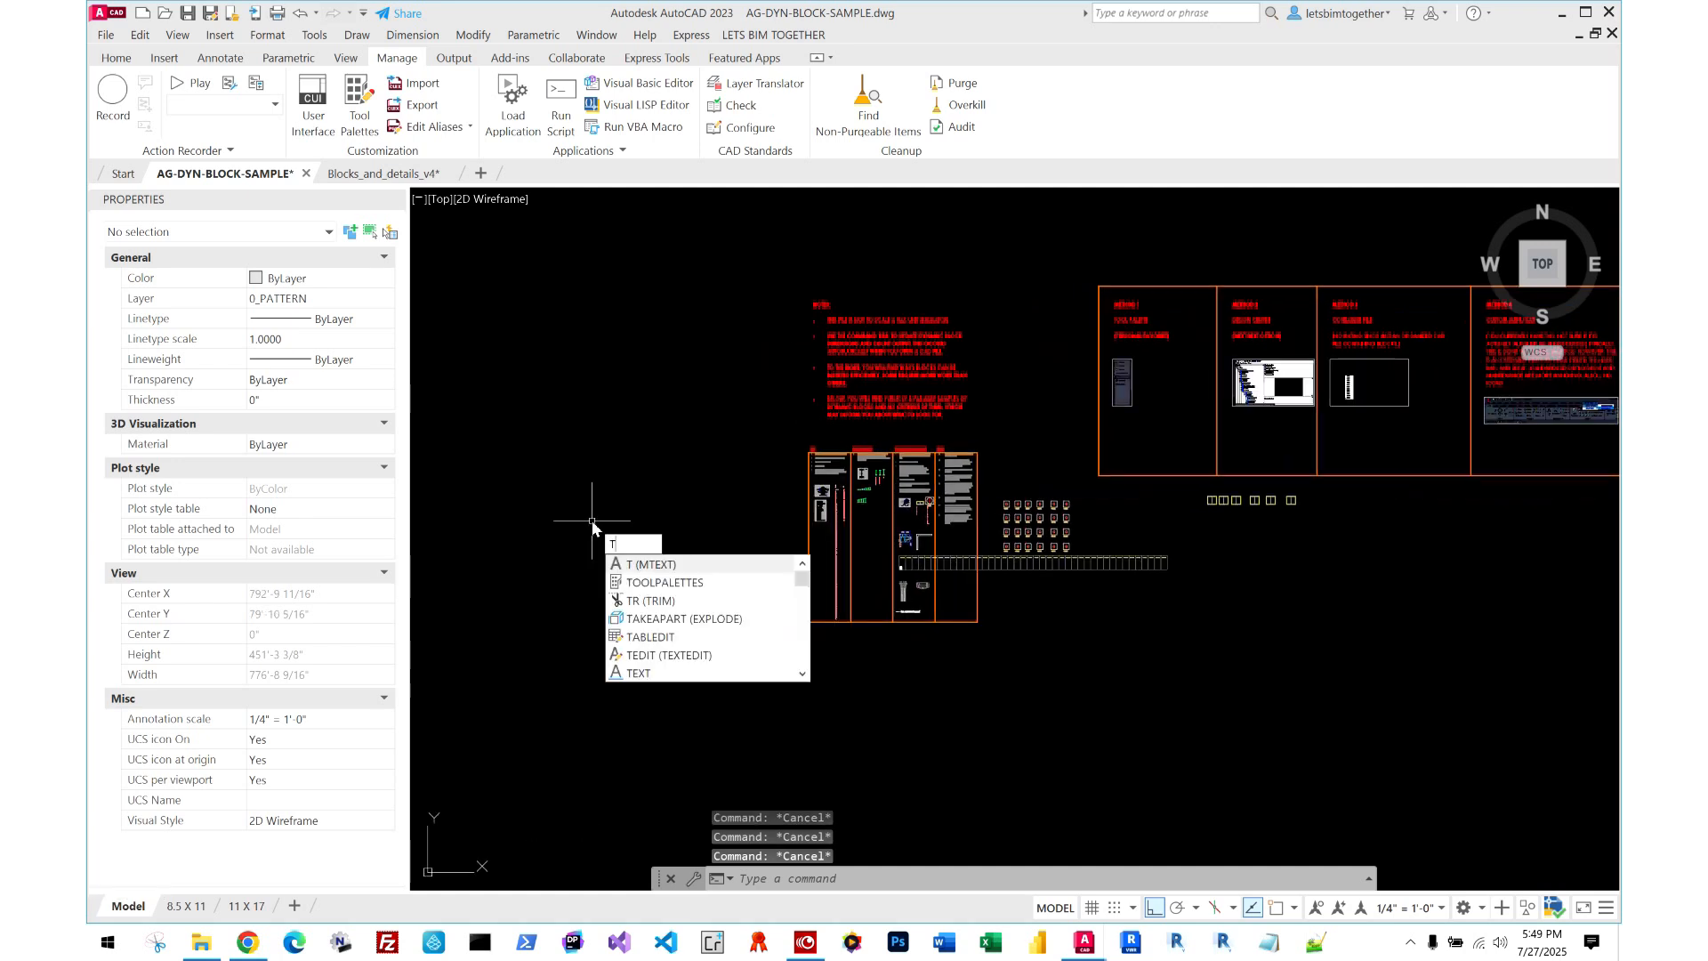
text(OOL)
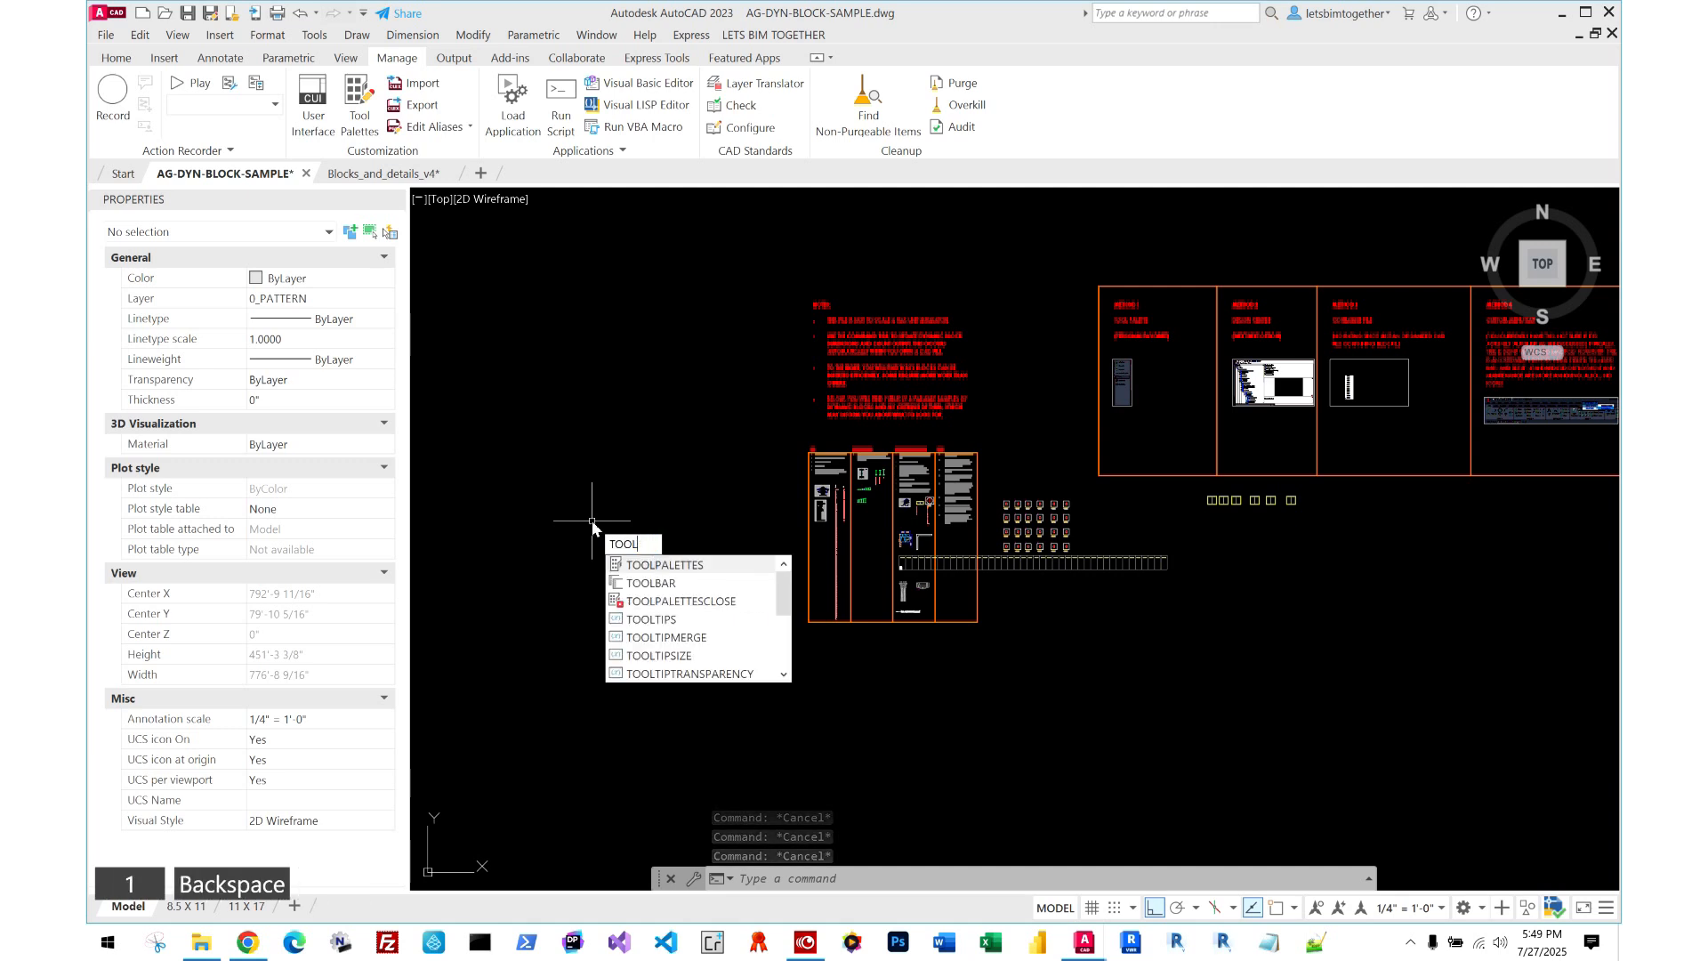
key(Return)
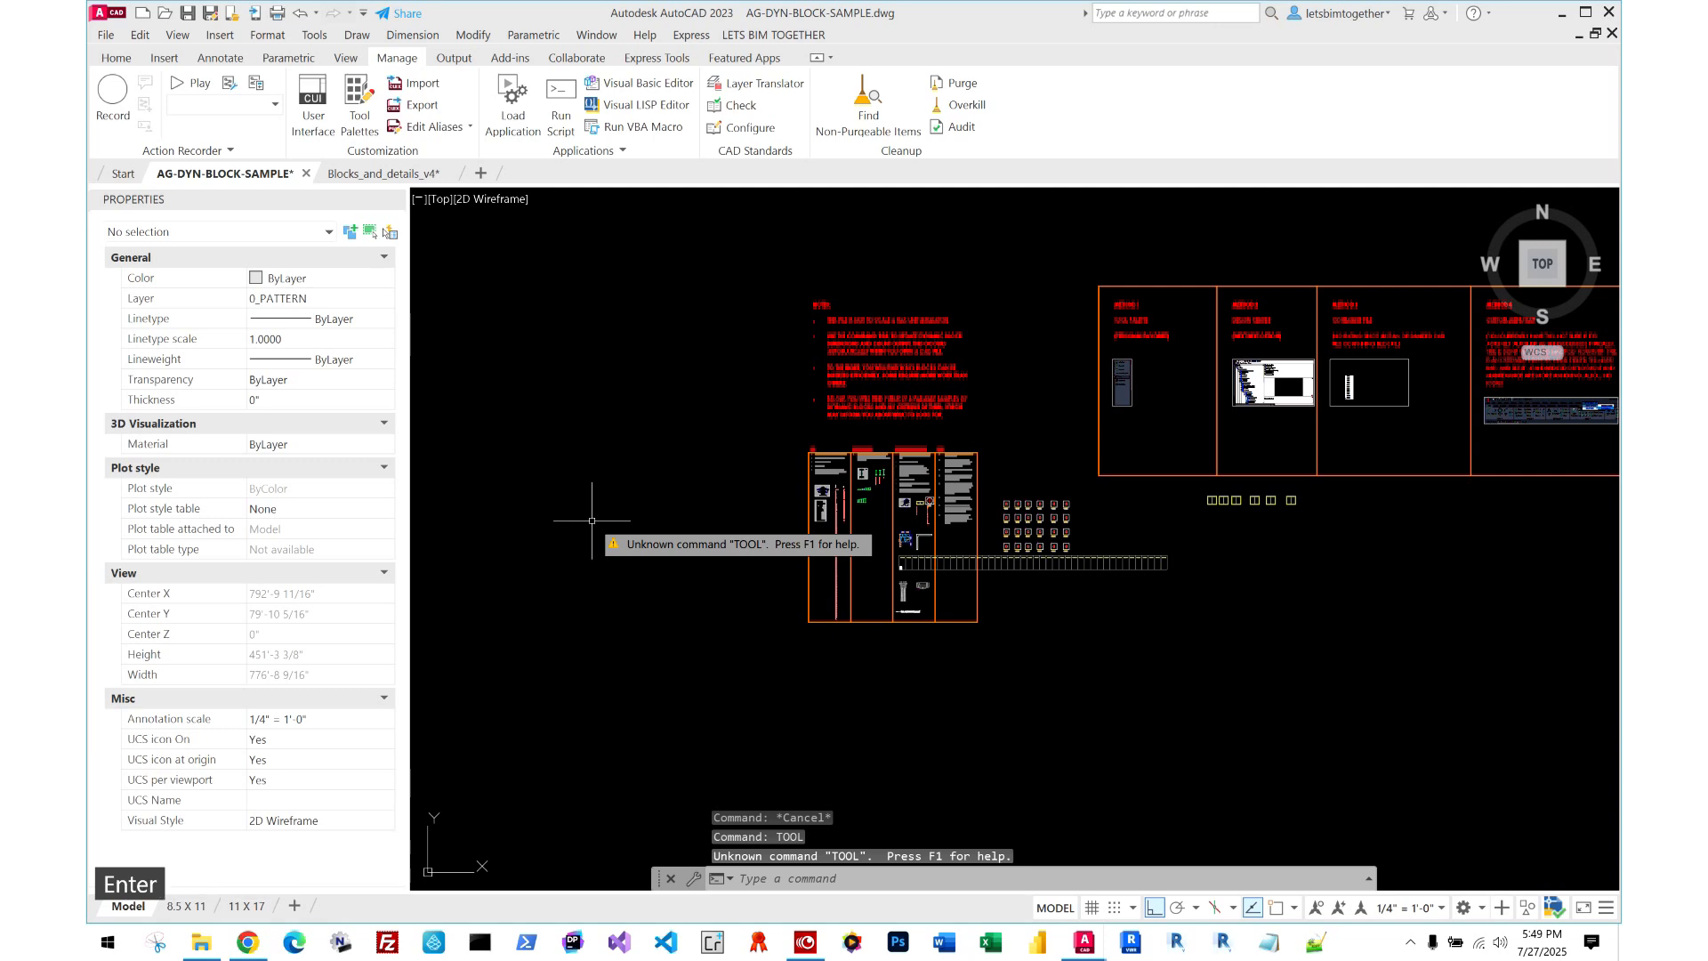
key(Escape)
text(Tool)
key(Down)
key(Up)
key(Return)
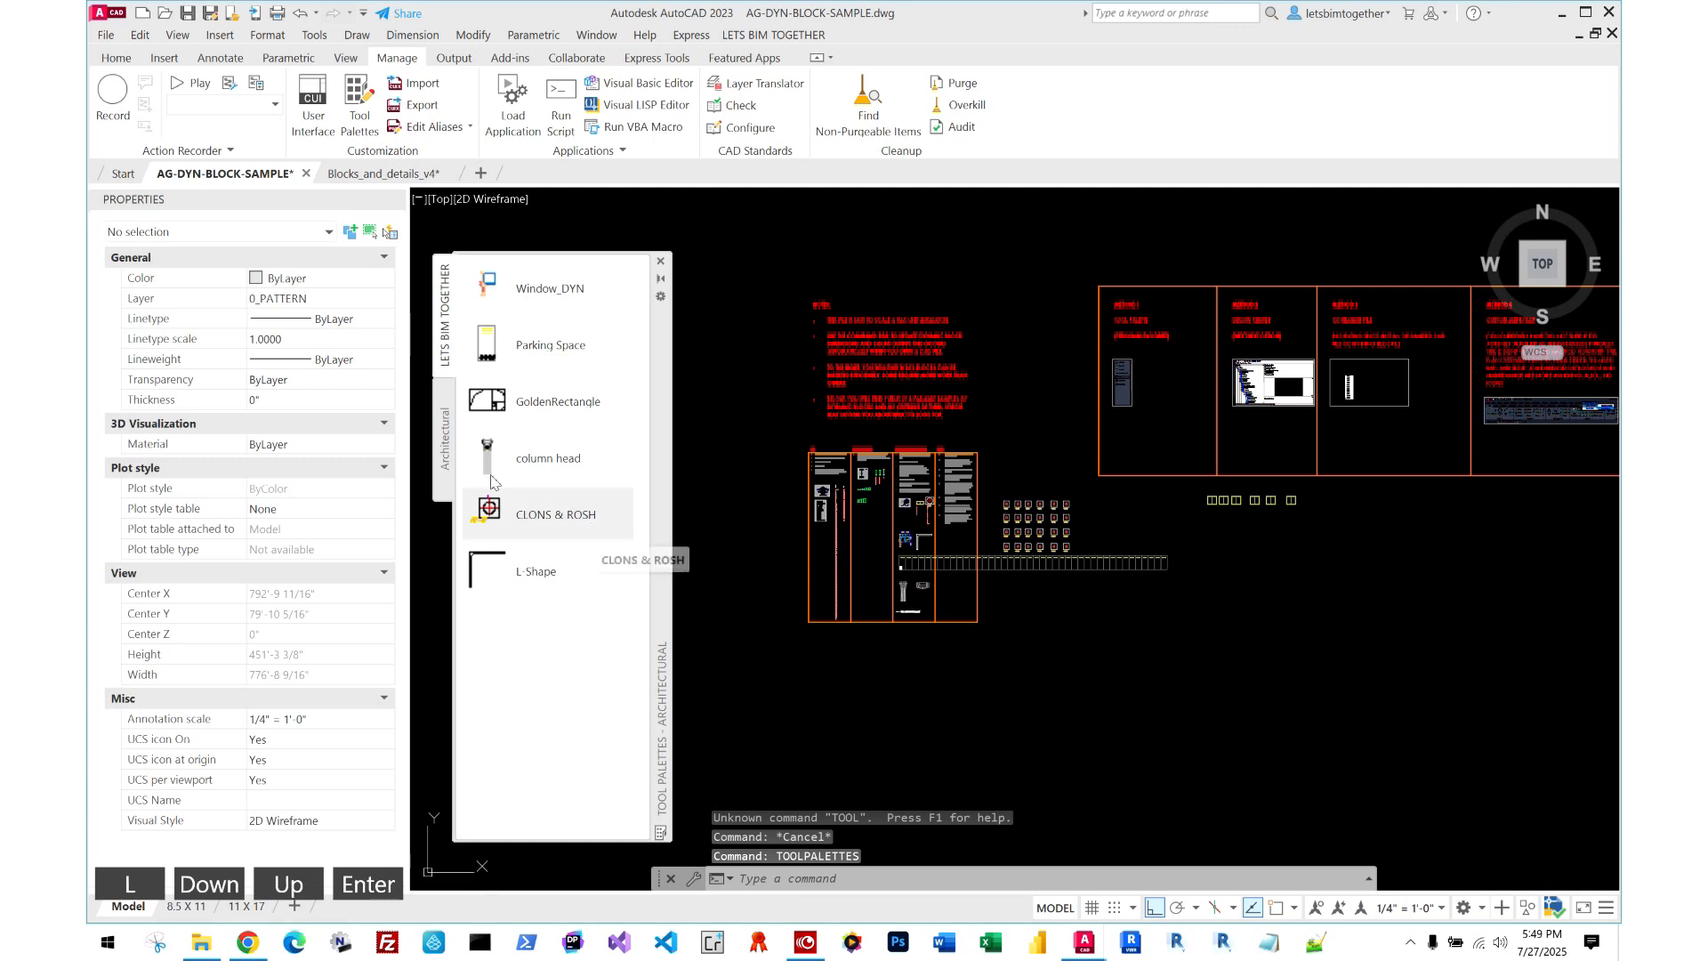
- Insert the Aluminum Window (Elevation) - Imperial block from the Architectural palette into empty space beside the notes
click(445, 437)
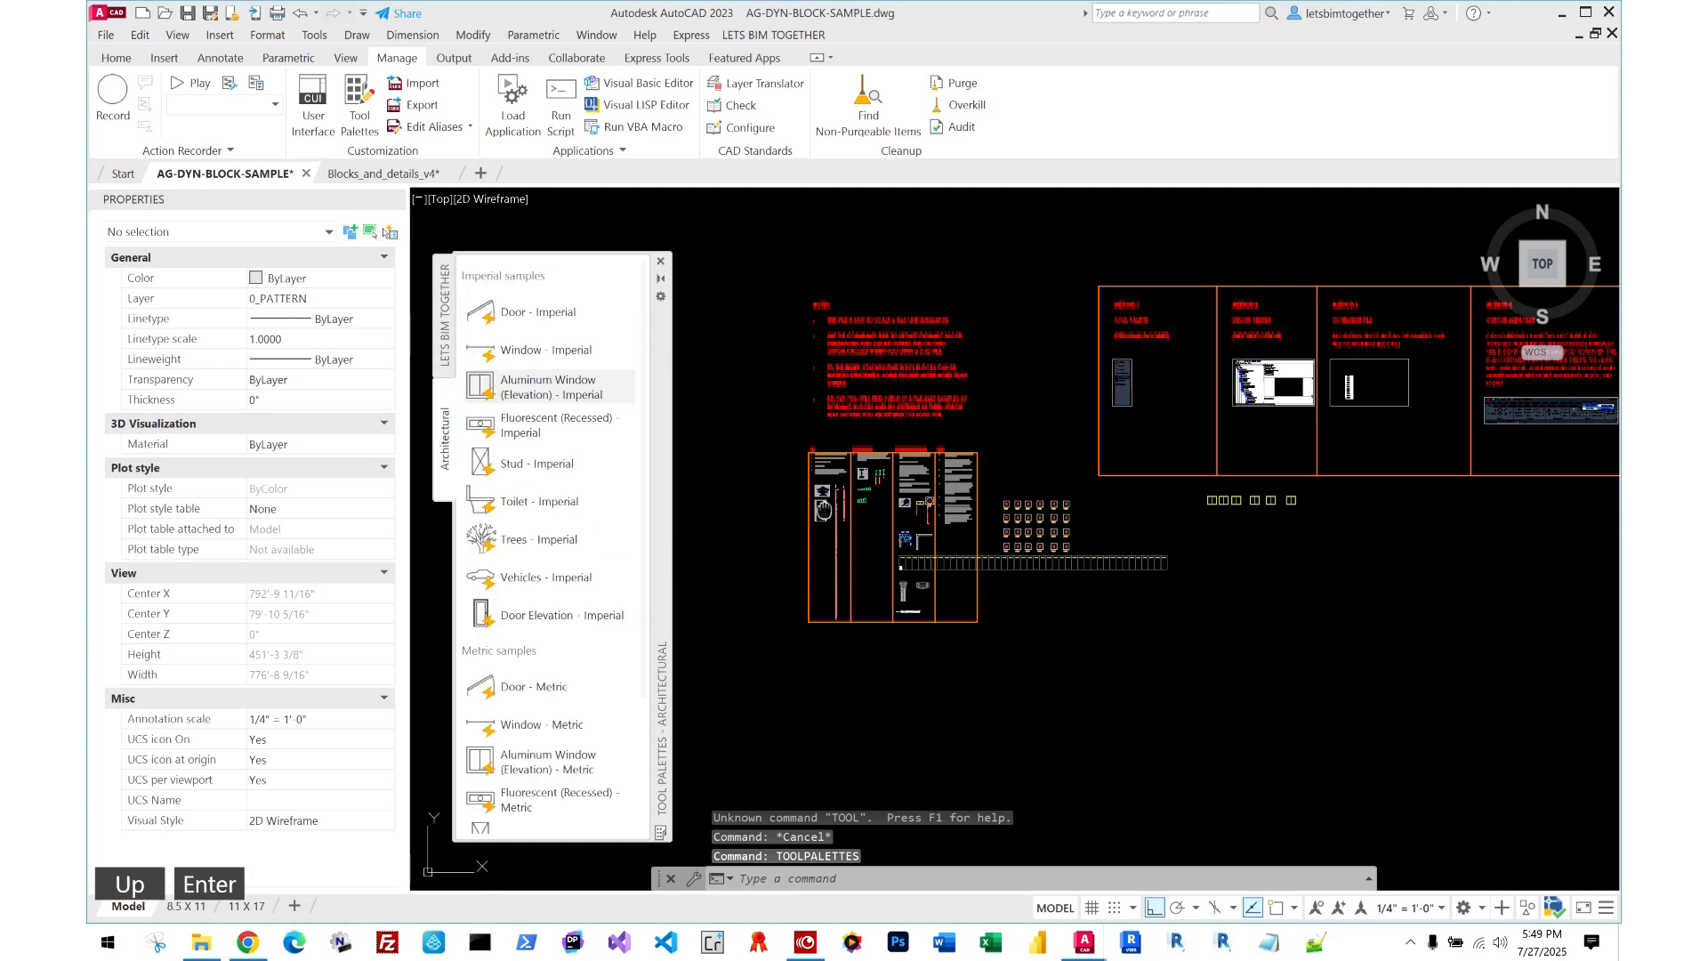
middle_drag(908, 405, 1145, 372)
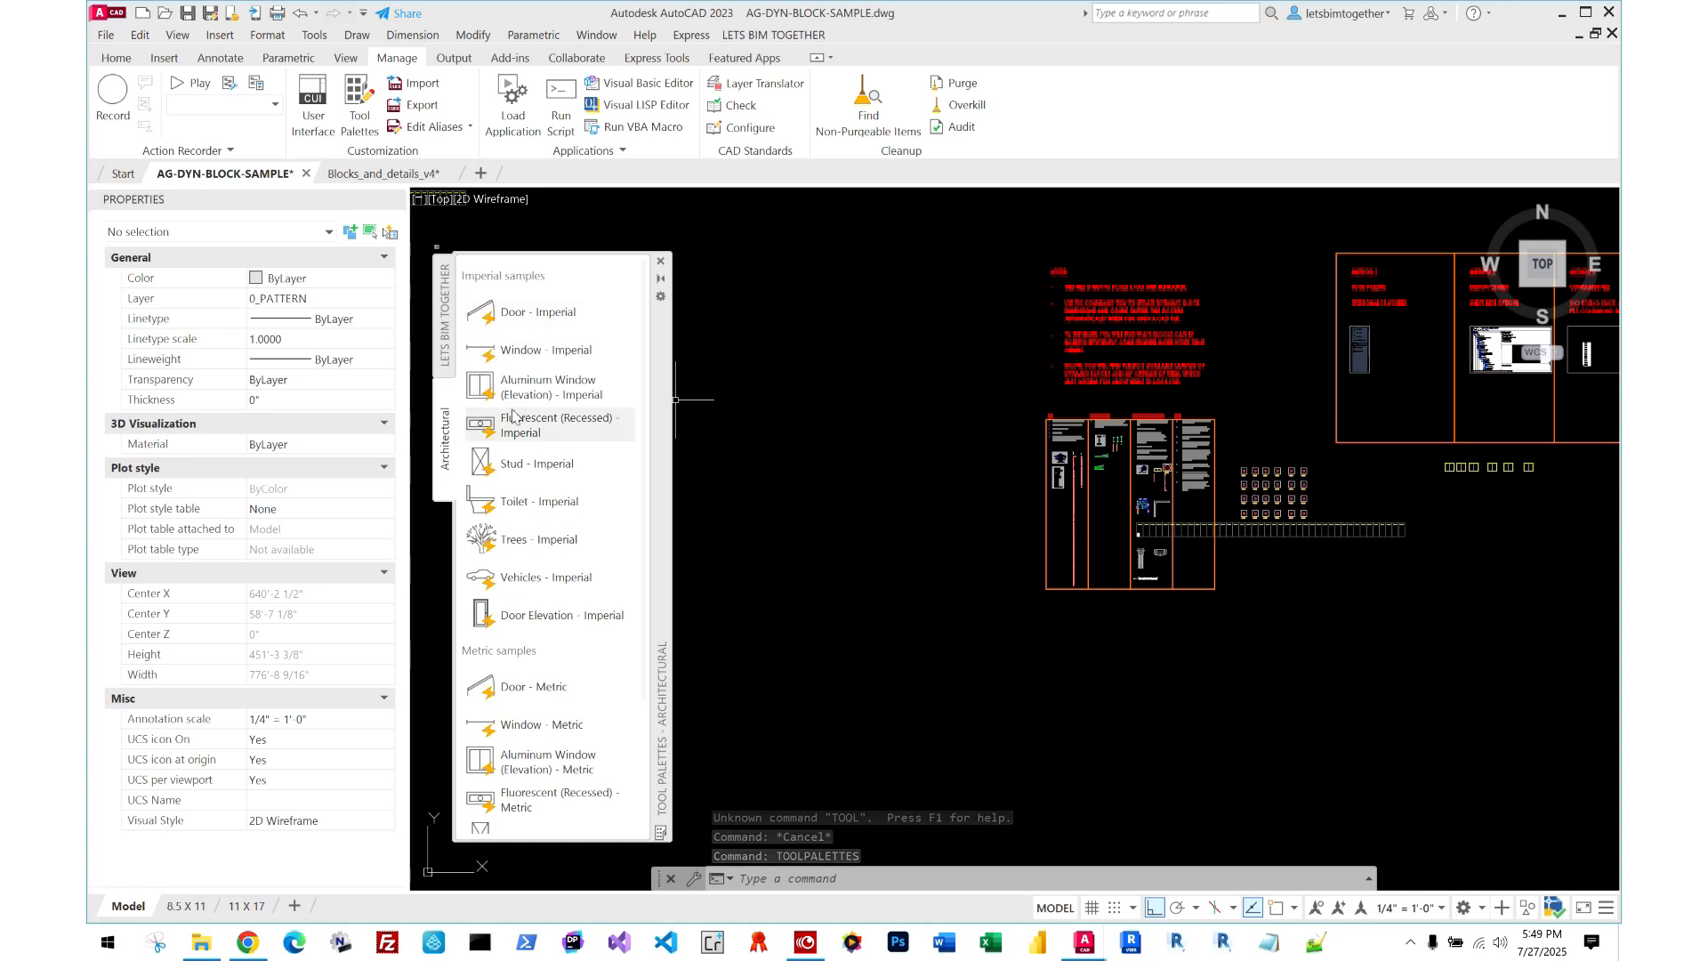
click(548, 387)
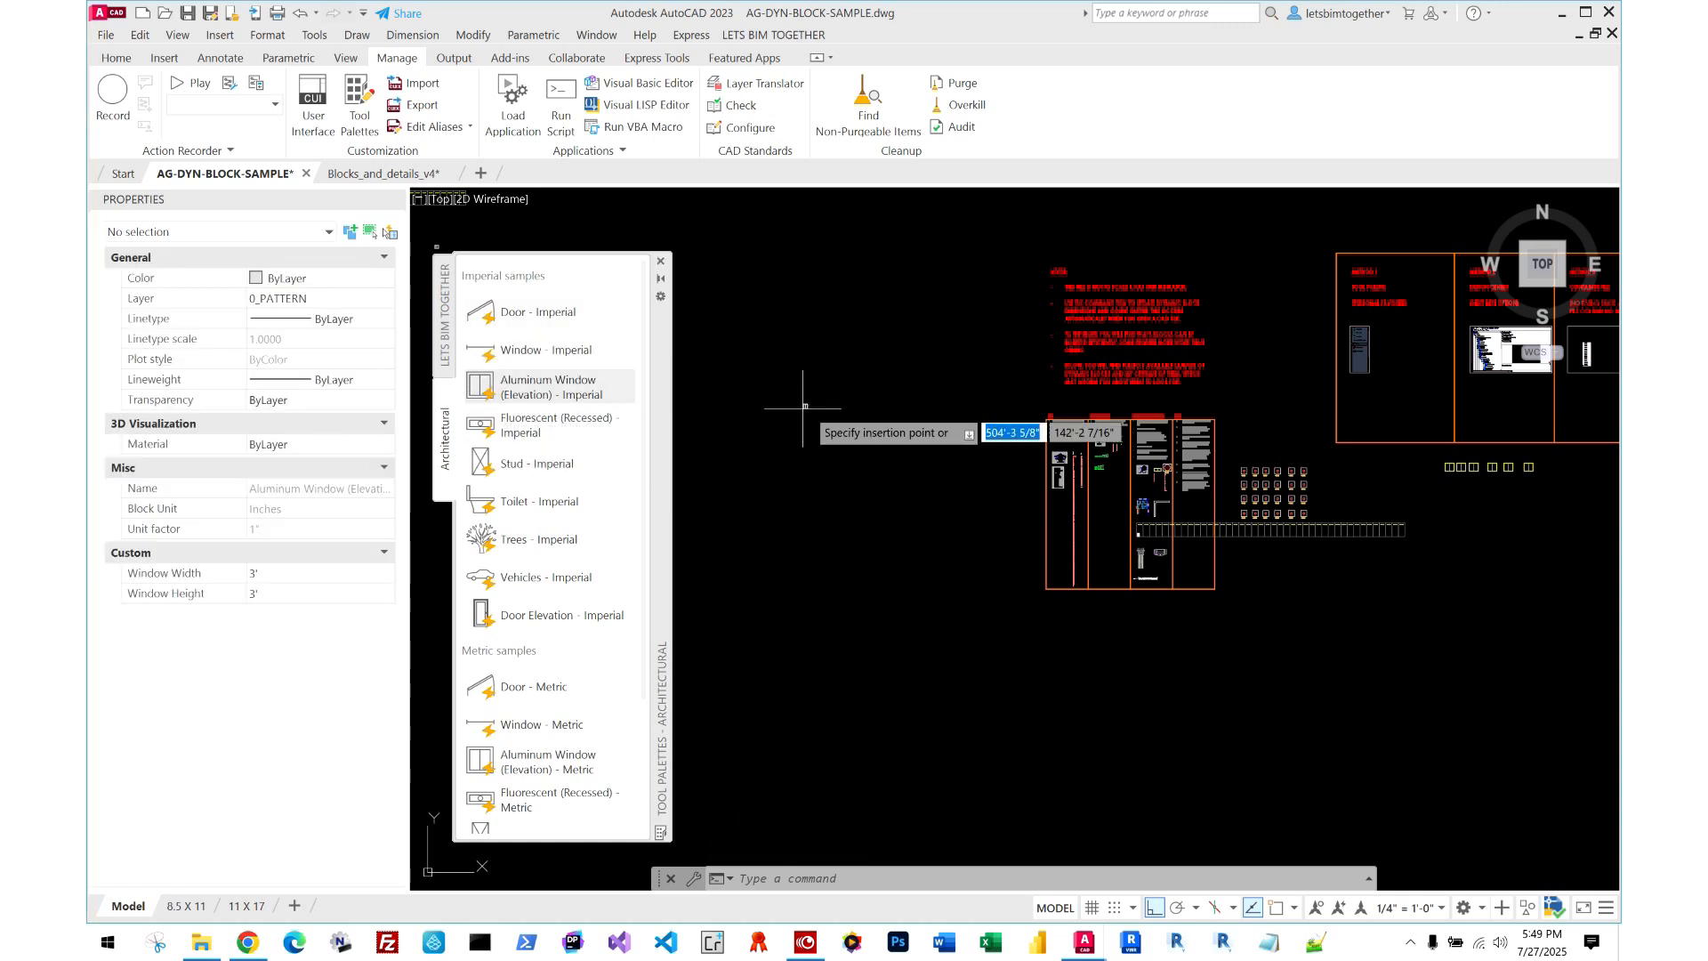
scroll(747, 428, up, 4)
click(865, 529)
- Stretch the inserted aluminum window wider horizontally with its width grip
click(778, 398)
click(836, 450)
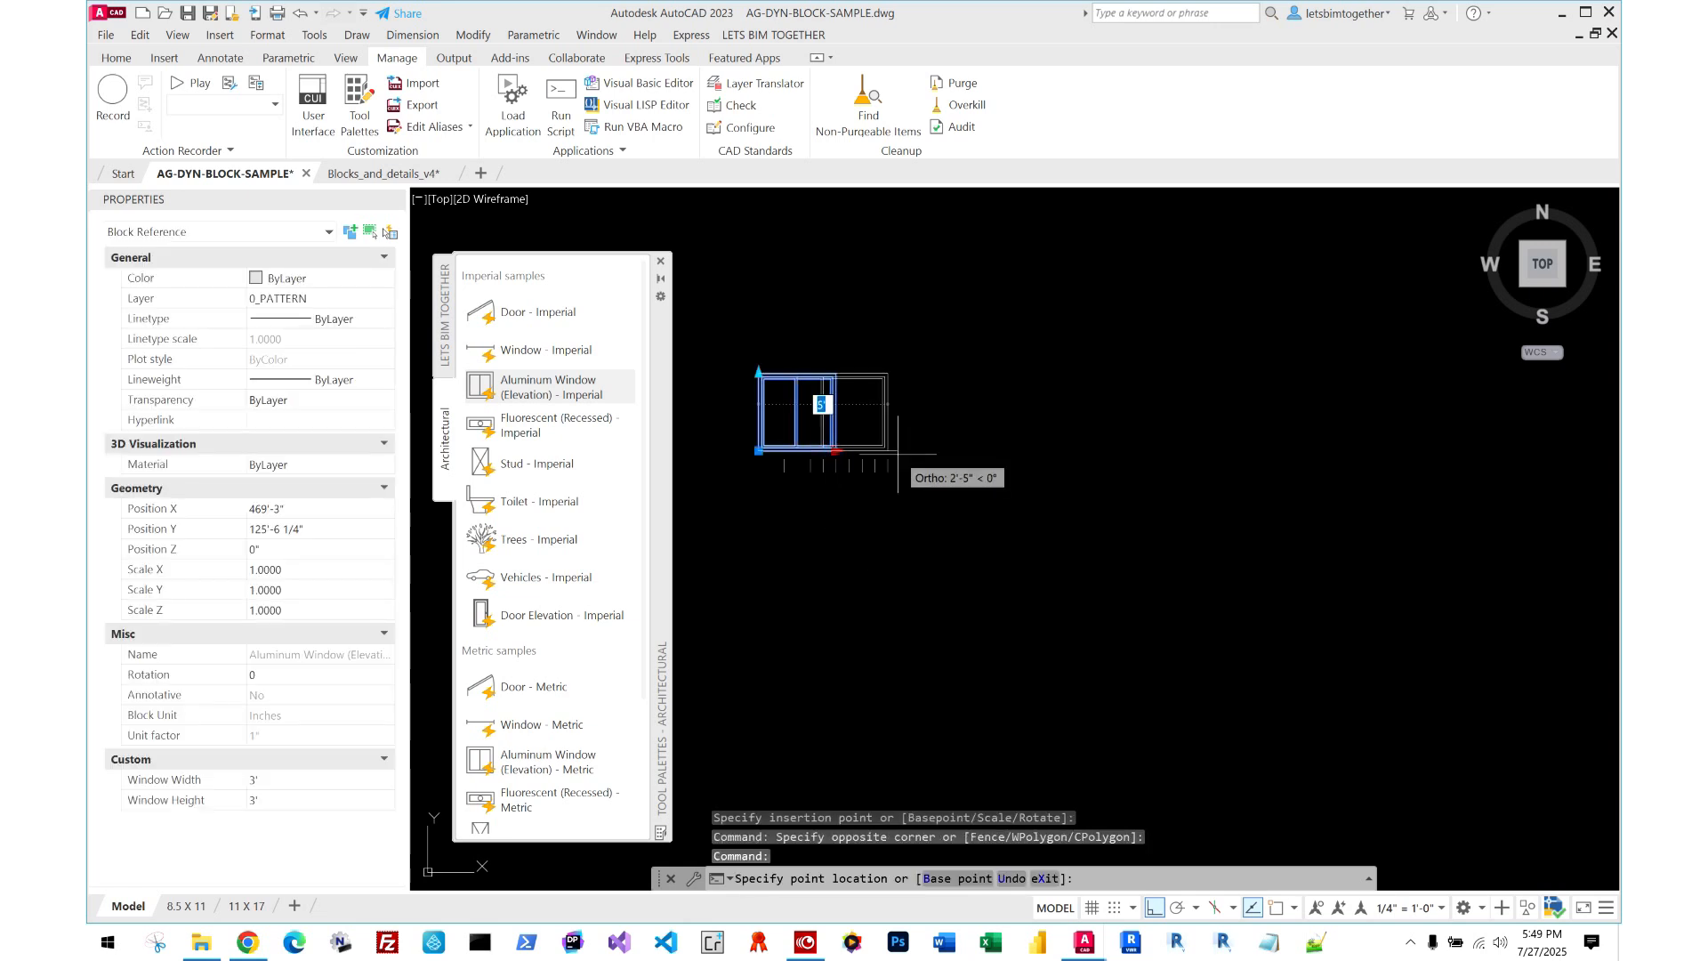
click(887, 451)
key(Escape)
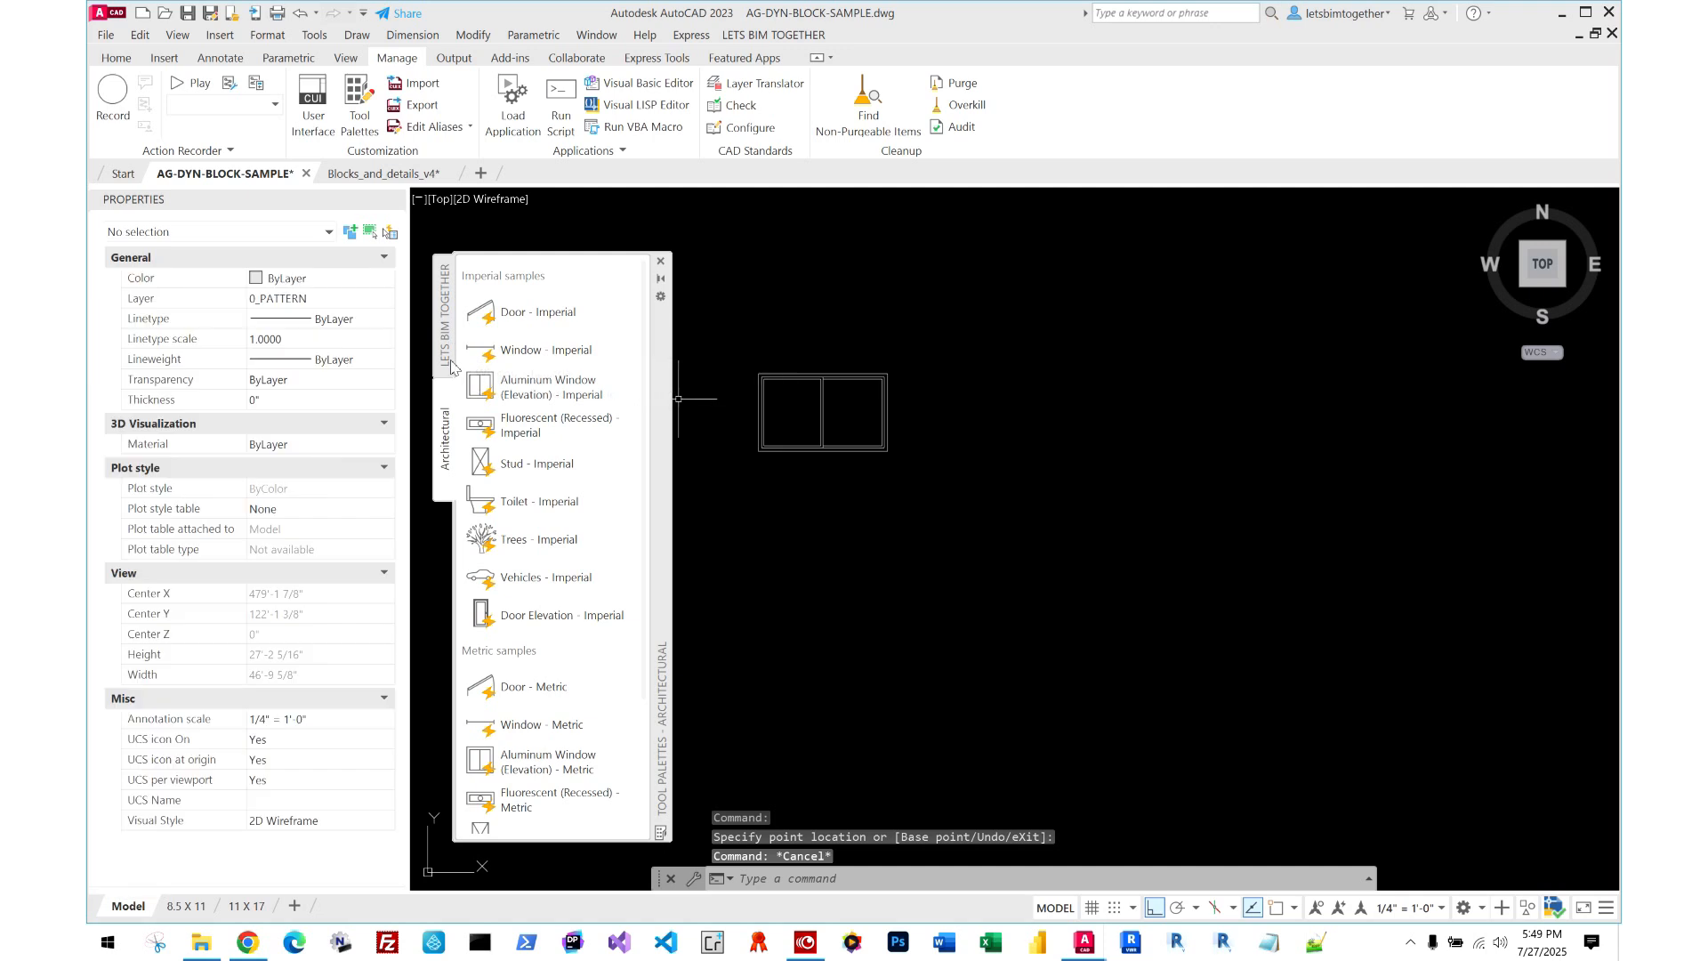
- Insert the Parking Space block from the LETS BIM TOGETHER palette below the window, keeping NUMBER_OF_SPACES at 1
click(447, 352)
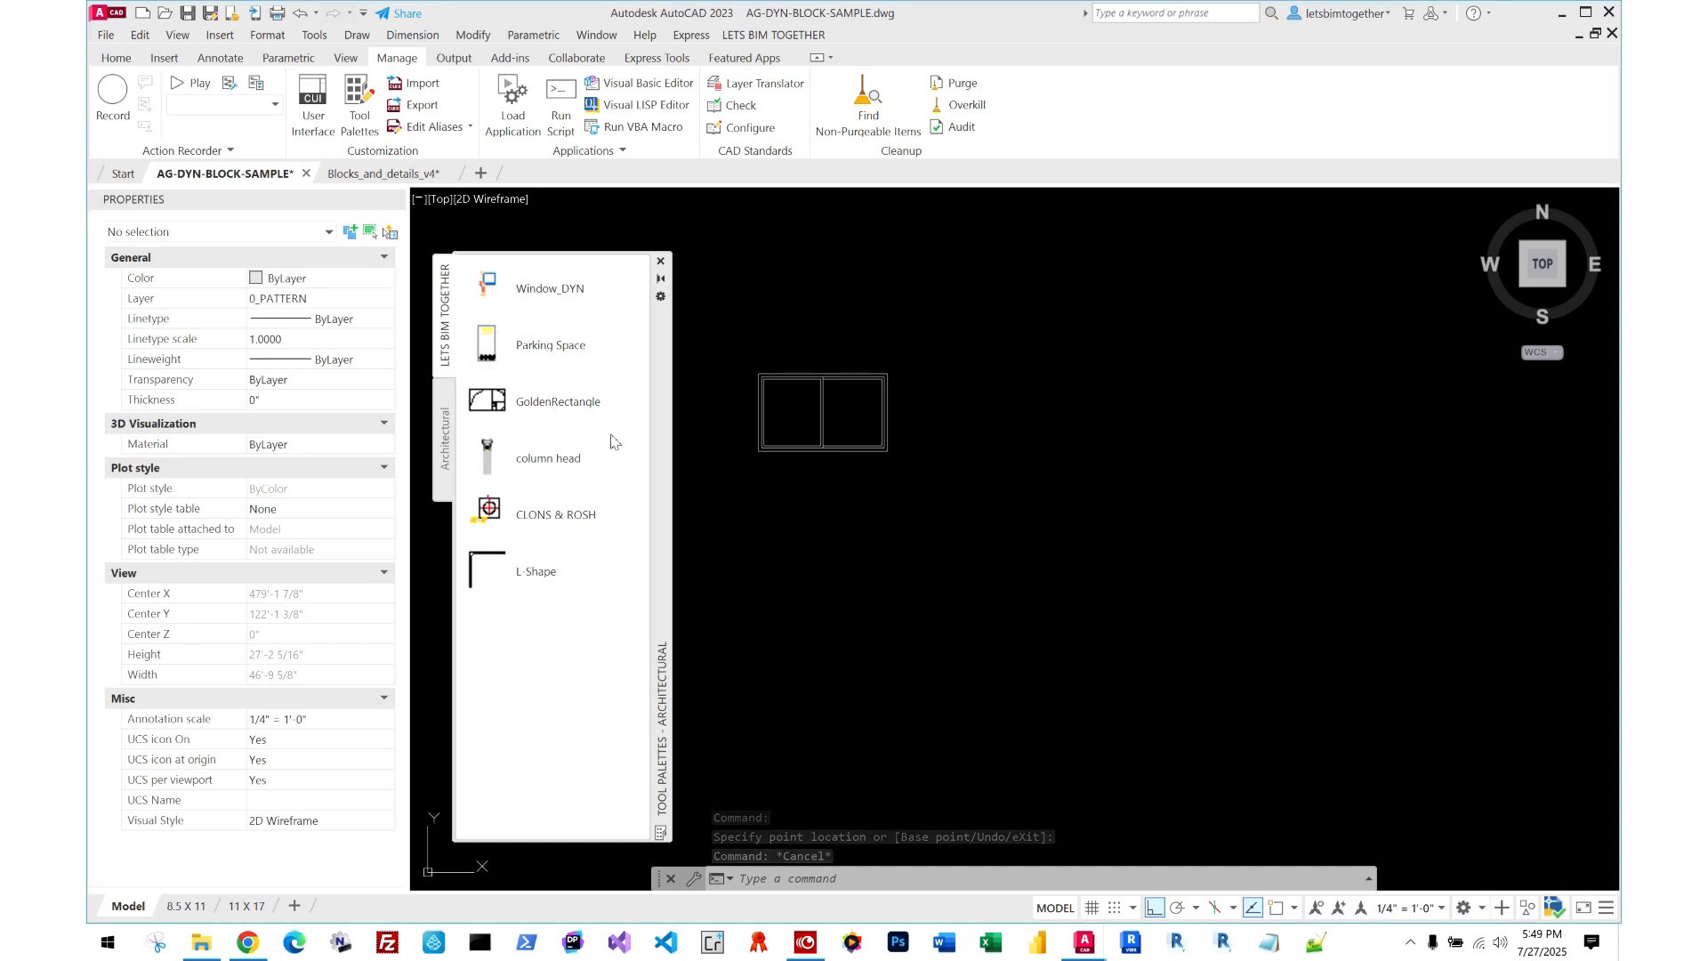
scroll(956, 329, down, 4)
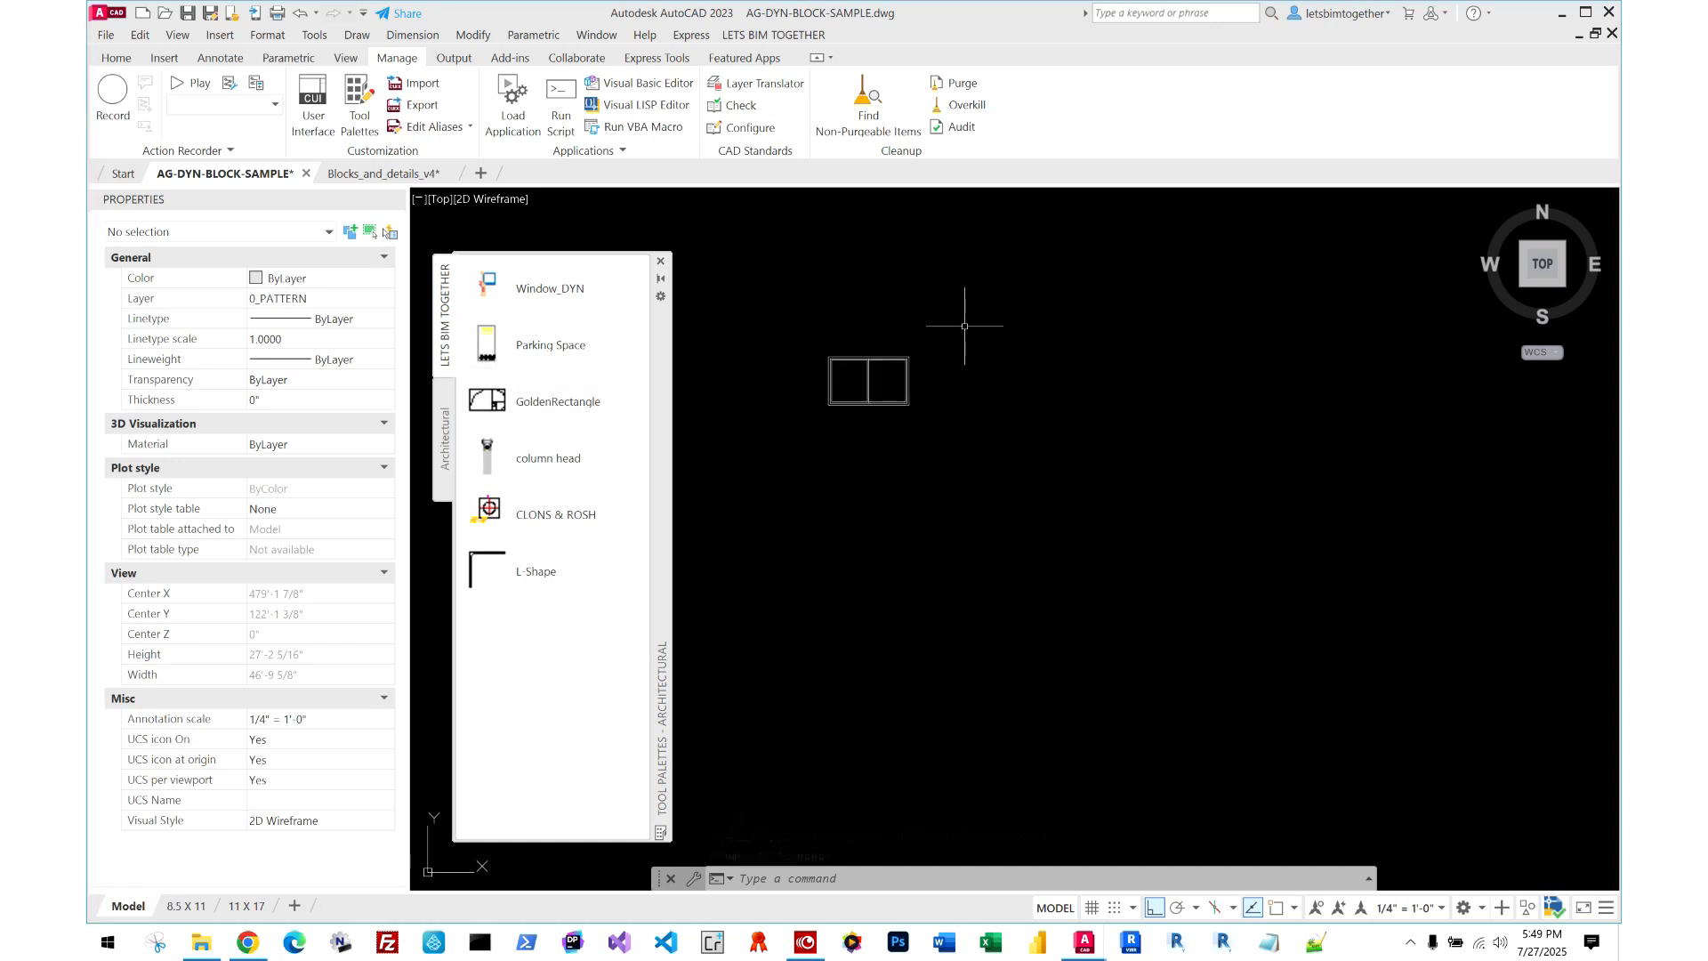
click(548, 359)
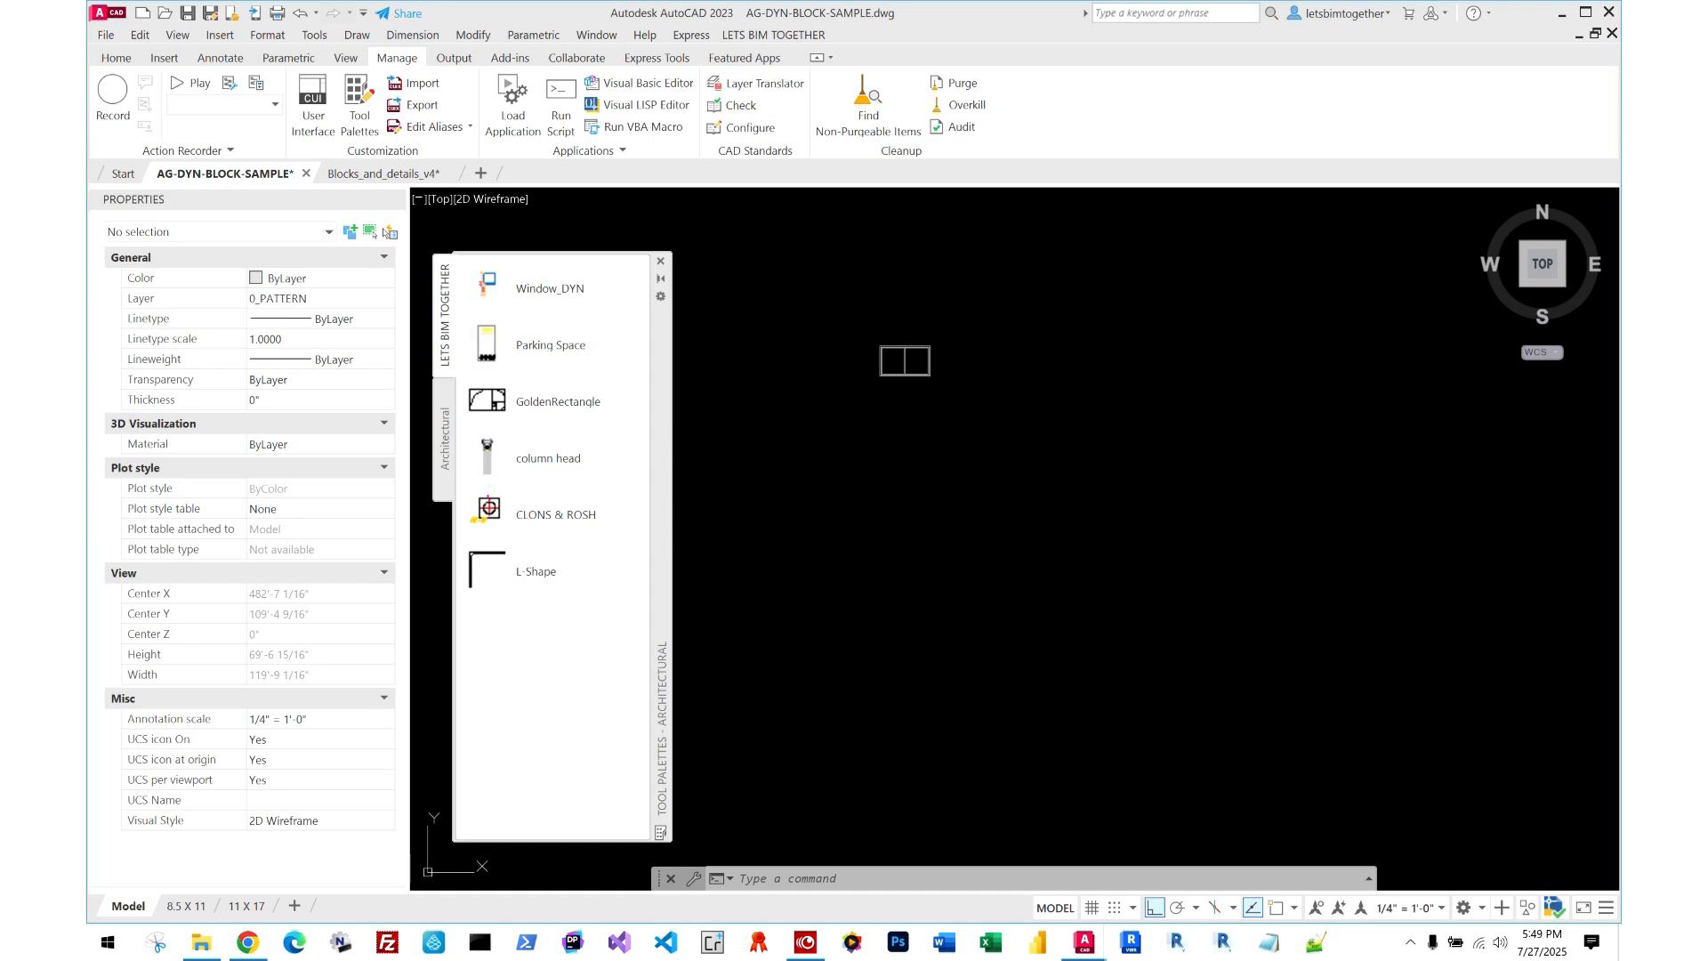
click(799, 574)
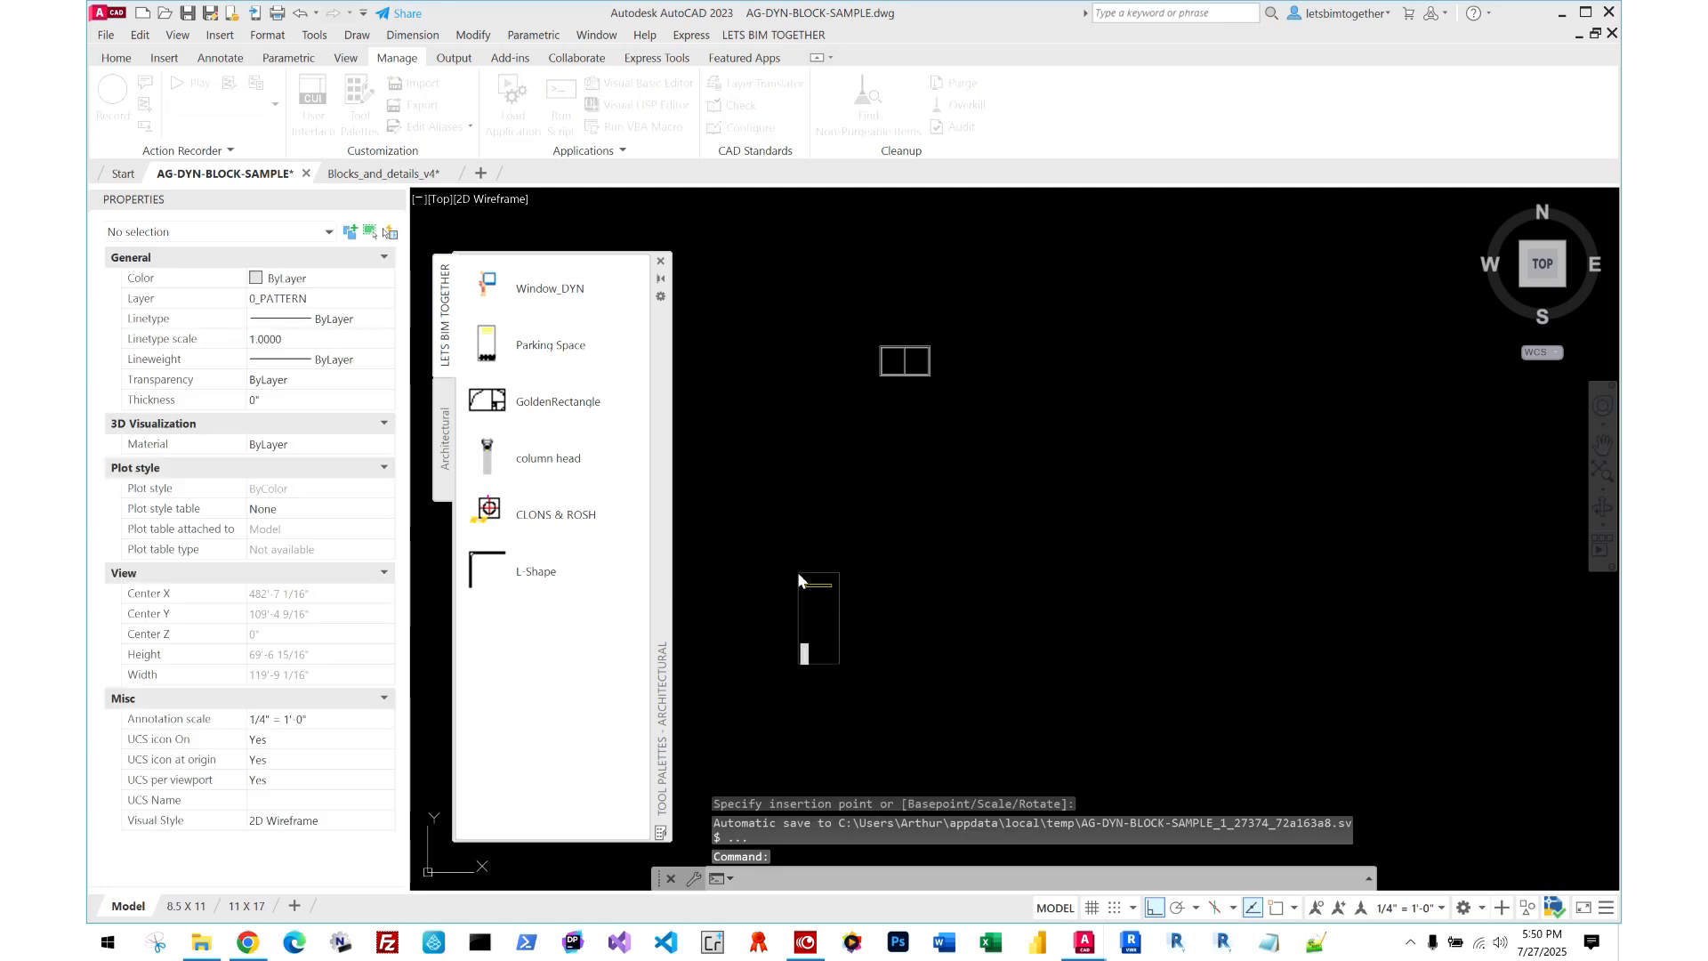
key(Return)
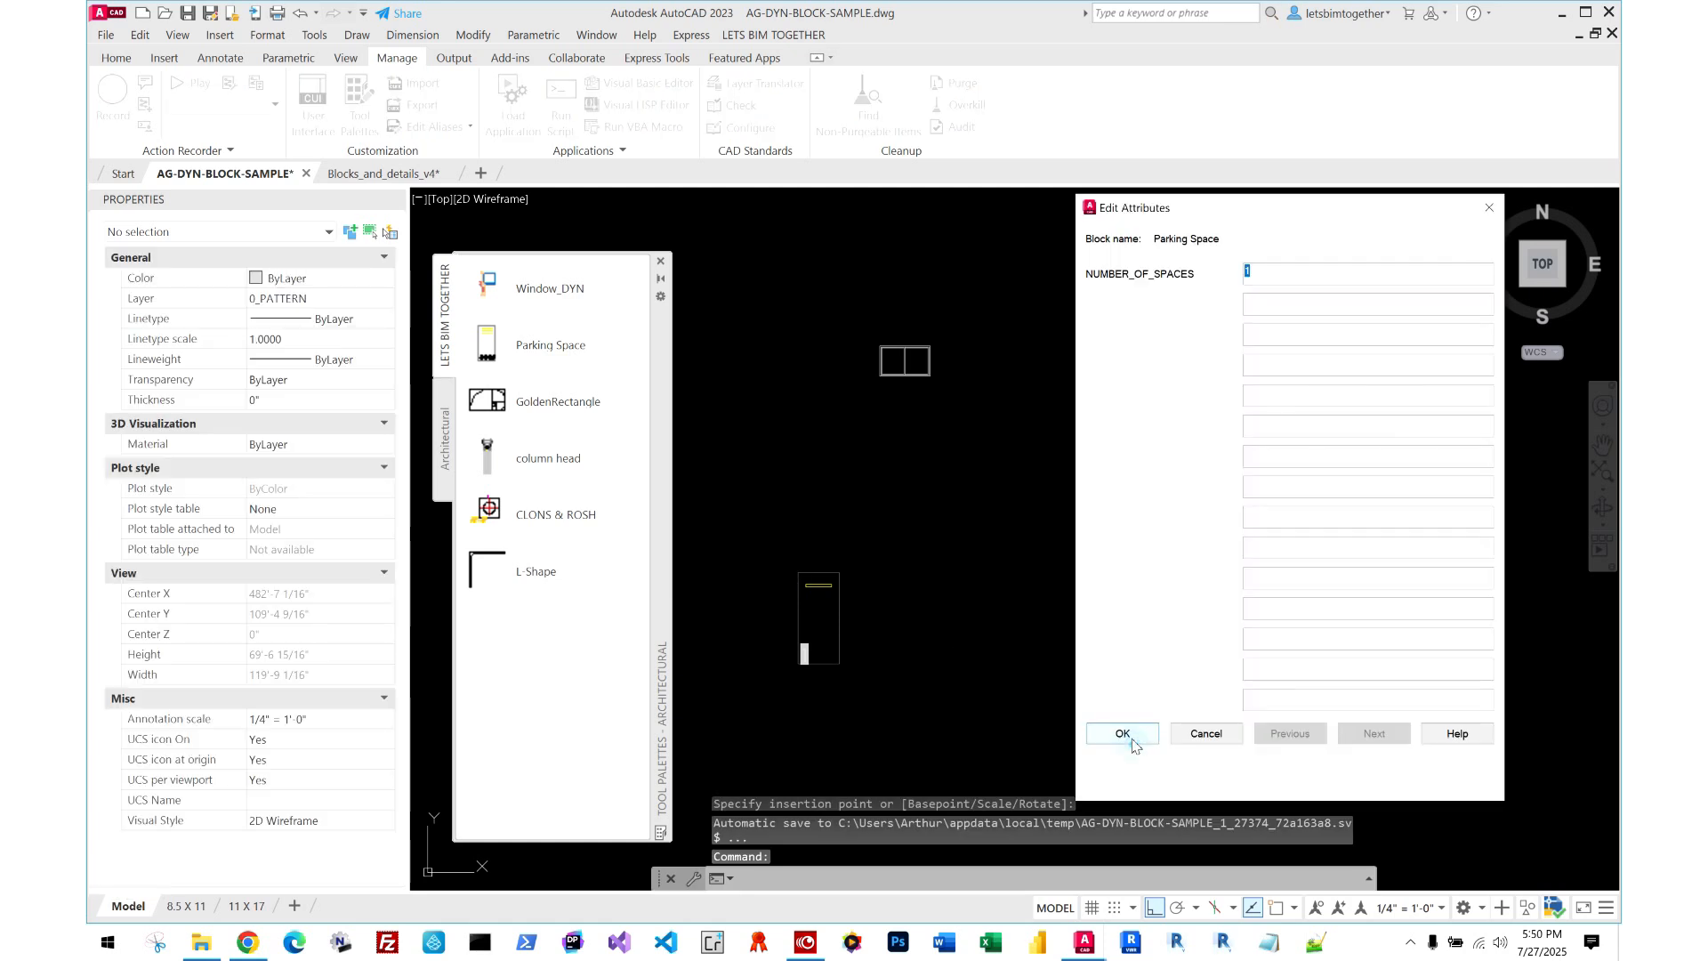
click(1123, 733)
key(Escape)
- Stretch the Parking Space block horizontally into a row of 14 spaces
click(817, 606)
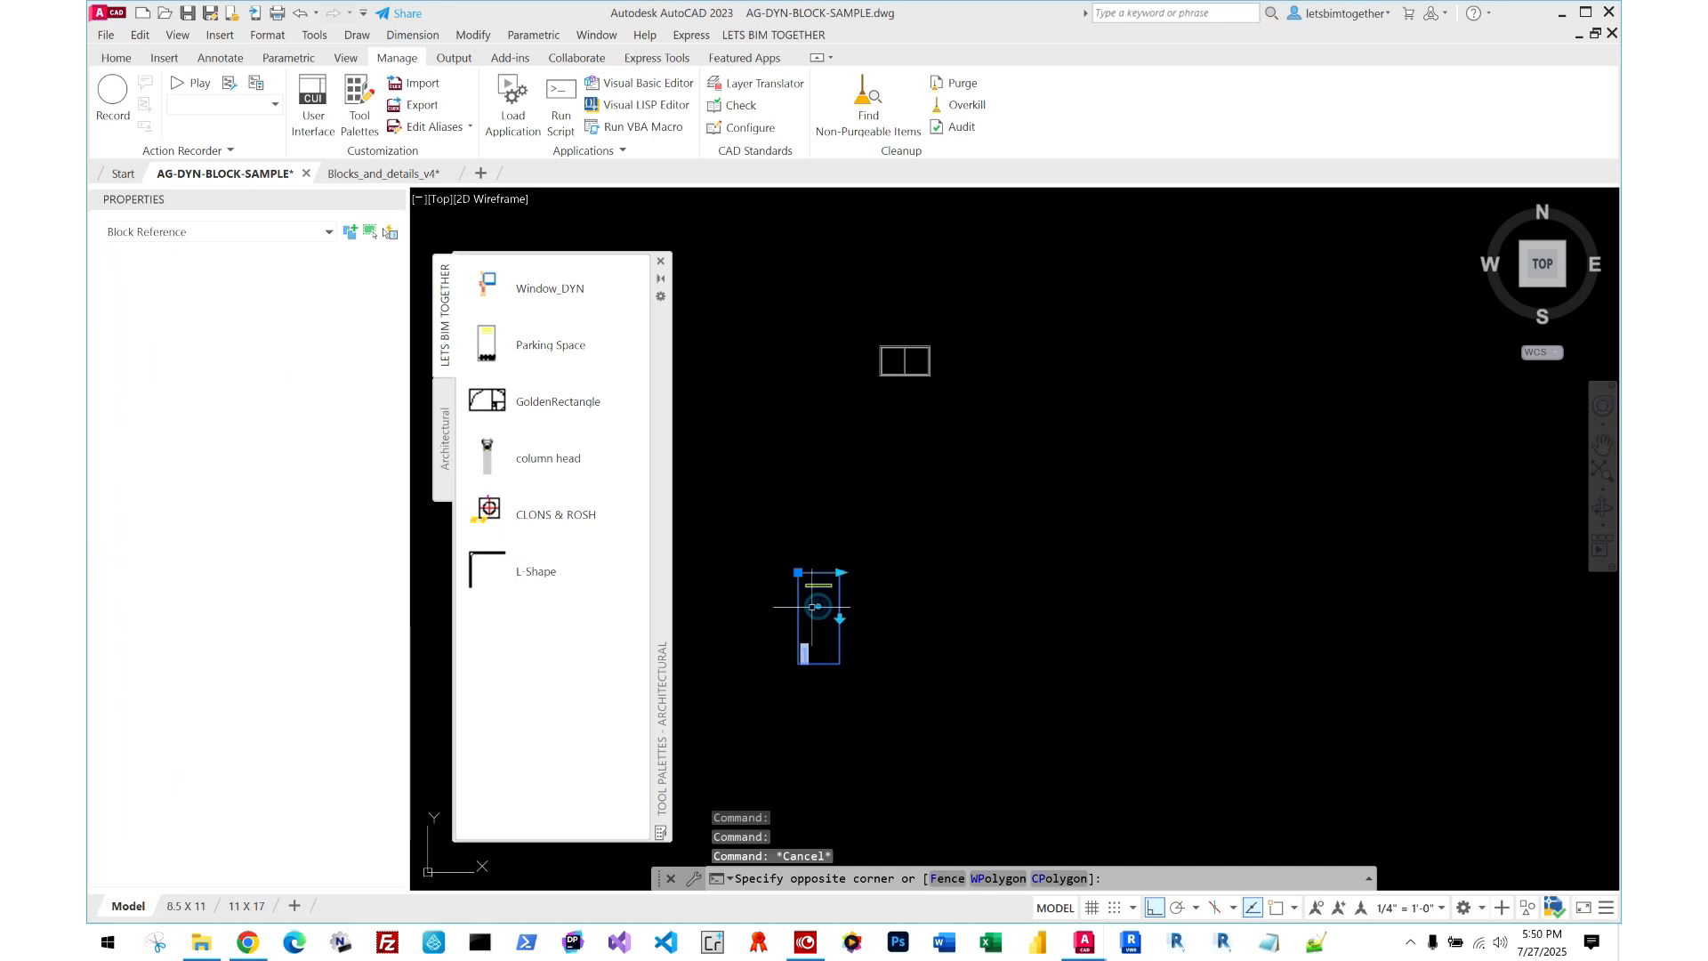
click(840, 572)
click(840, 573)
click(1370, 577)
key(Escape)
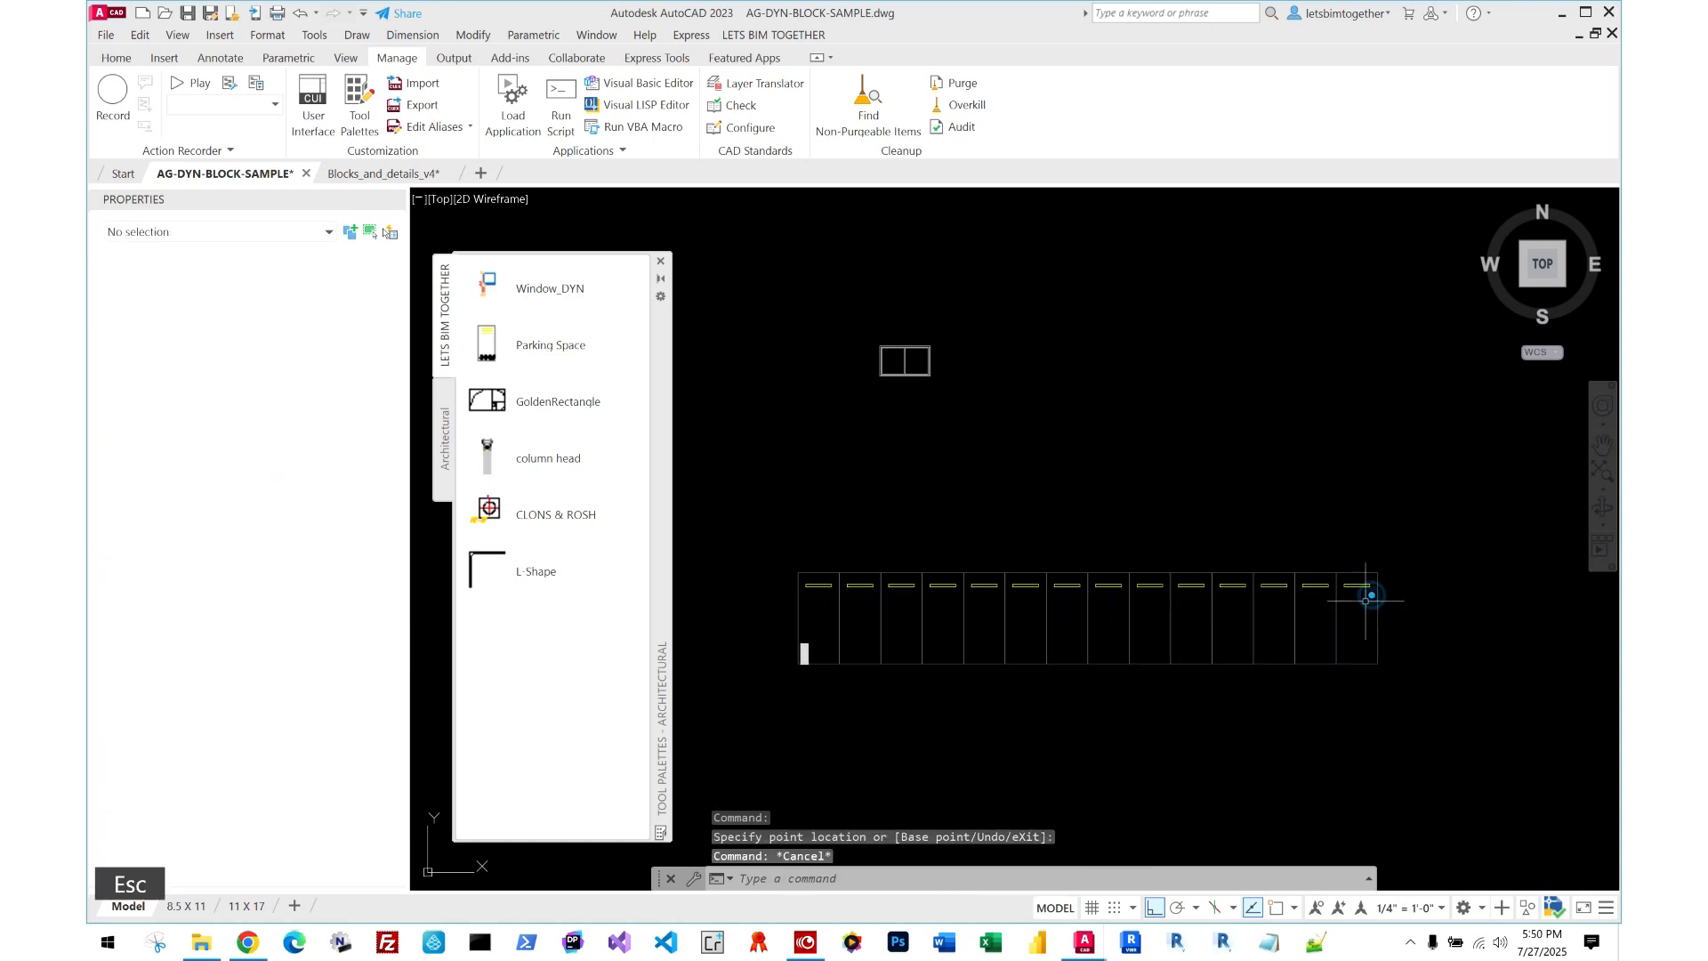
- Regenerate the whole drawing with REA and check the space-count label in the first parking stall
text(REA)
key(space)
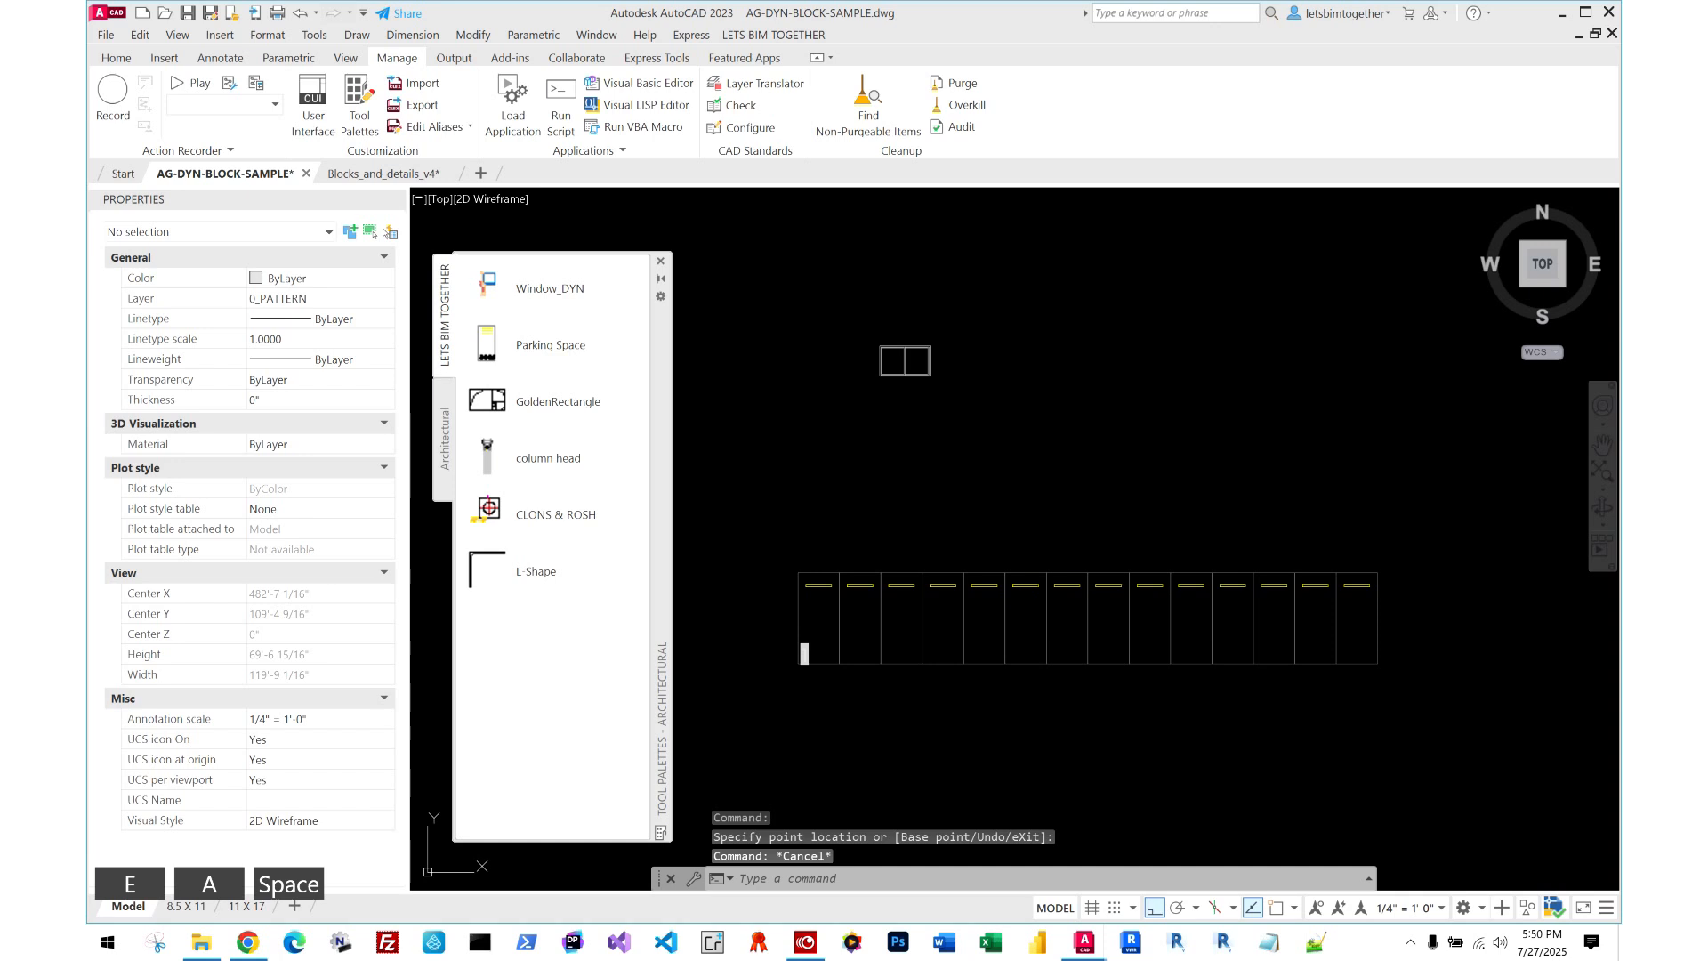
scroll(1343, 668, up, 8)
click(1339, 687)
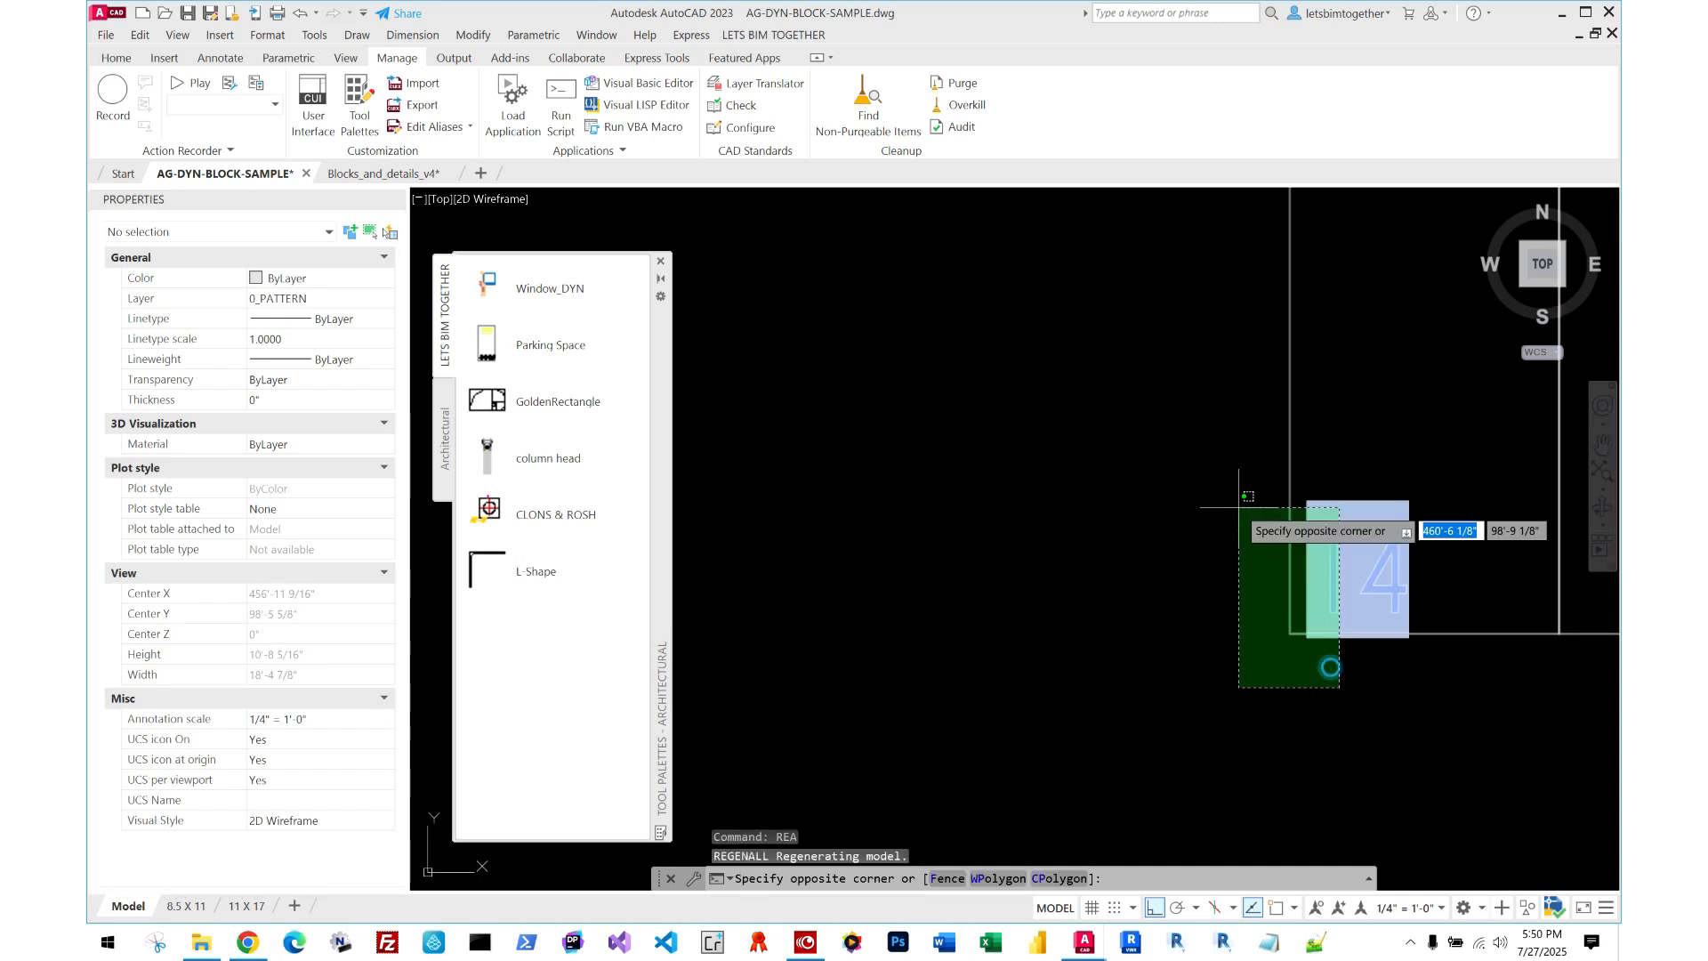
click(1239, 508)
scroll(953, 534, down, 5)
key(Escape)
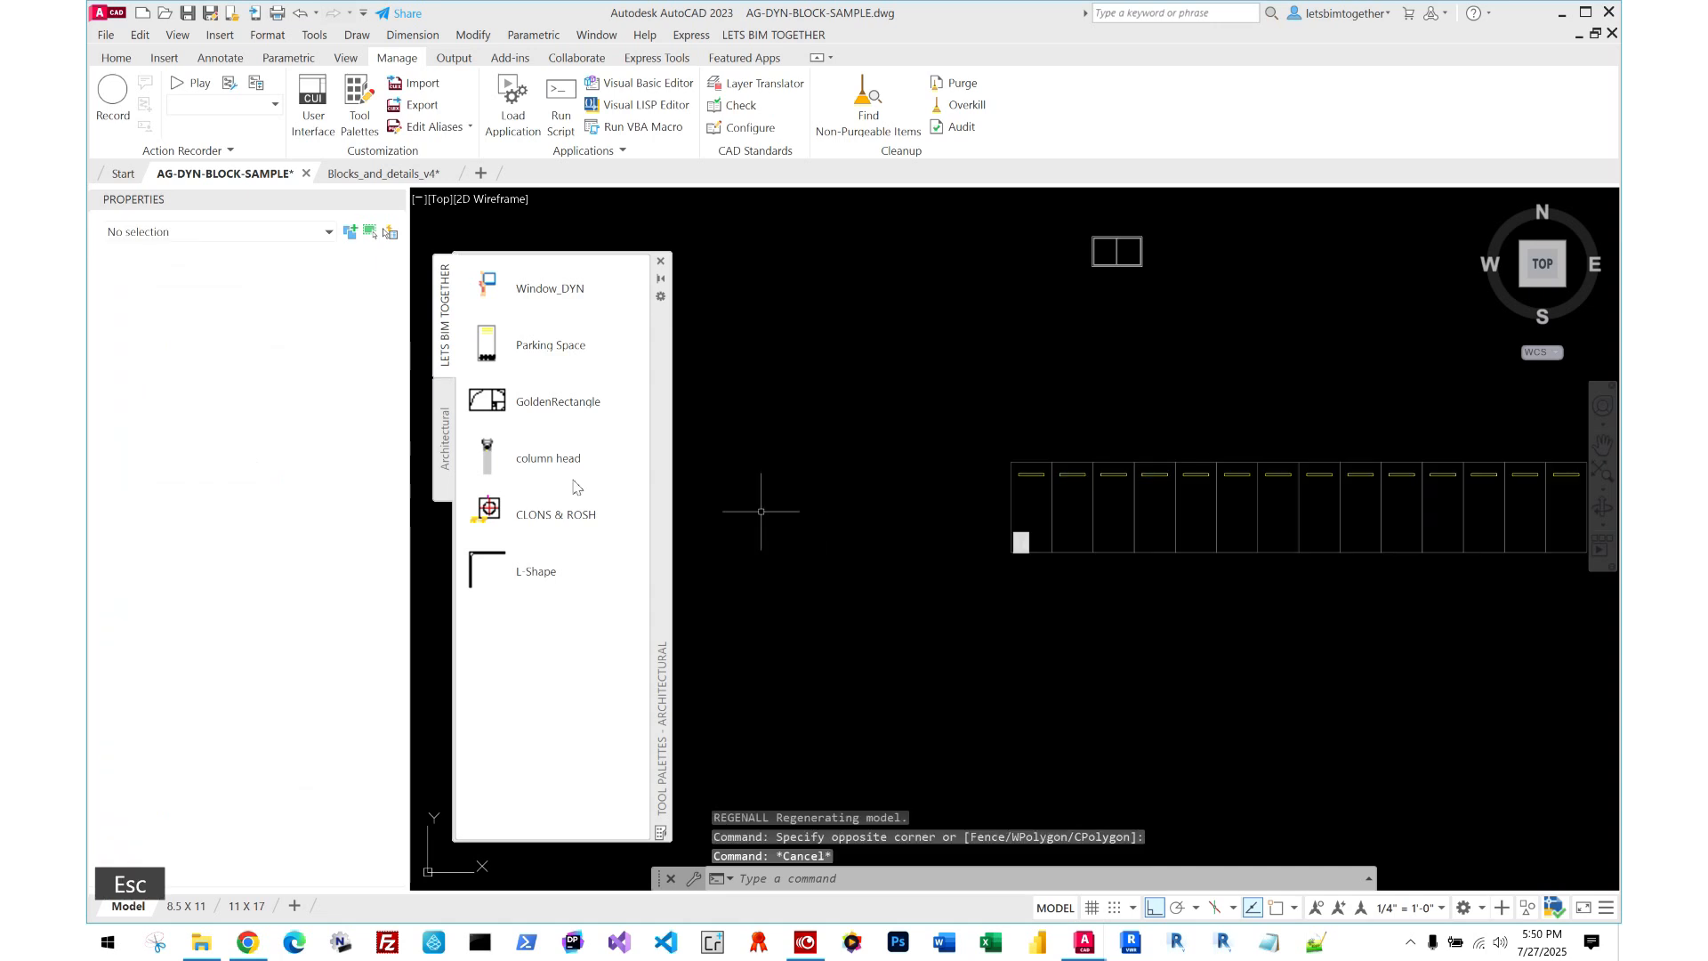
- Insert two column head blocks side by side from the palette, in the empty area beside the parking row
click(561, 463)
scroll(805, 453, up, 5)
key(Escape)
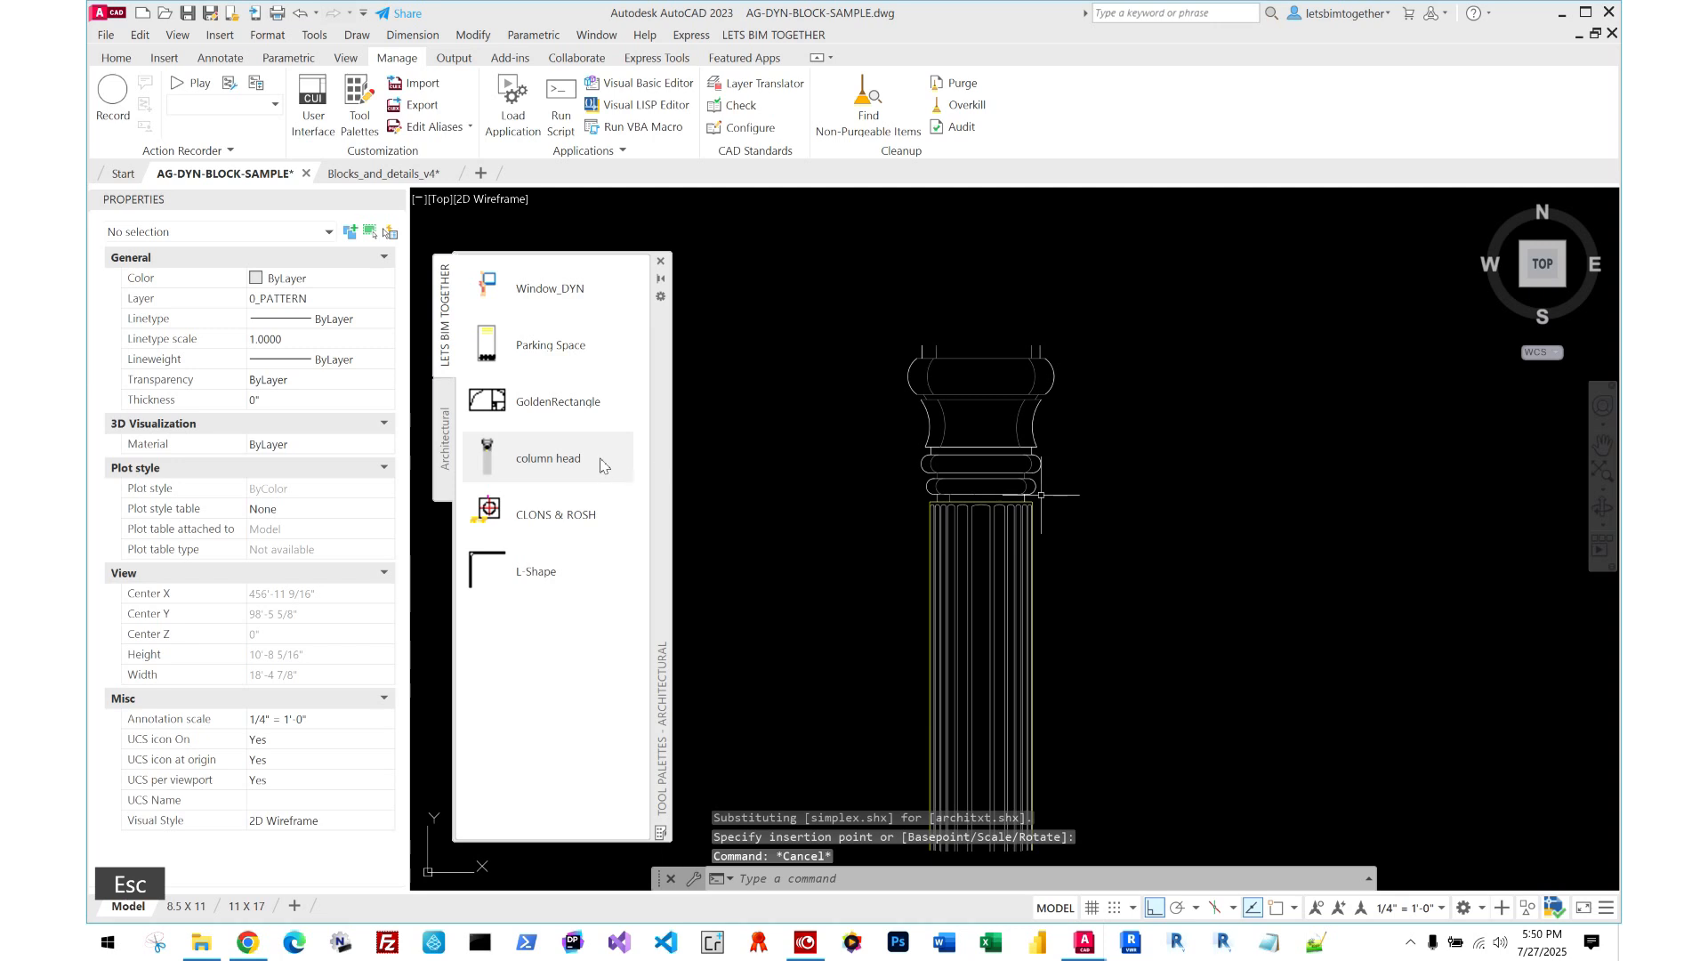
click(1242, 518)
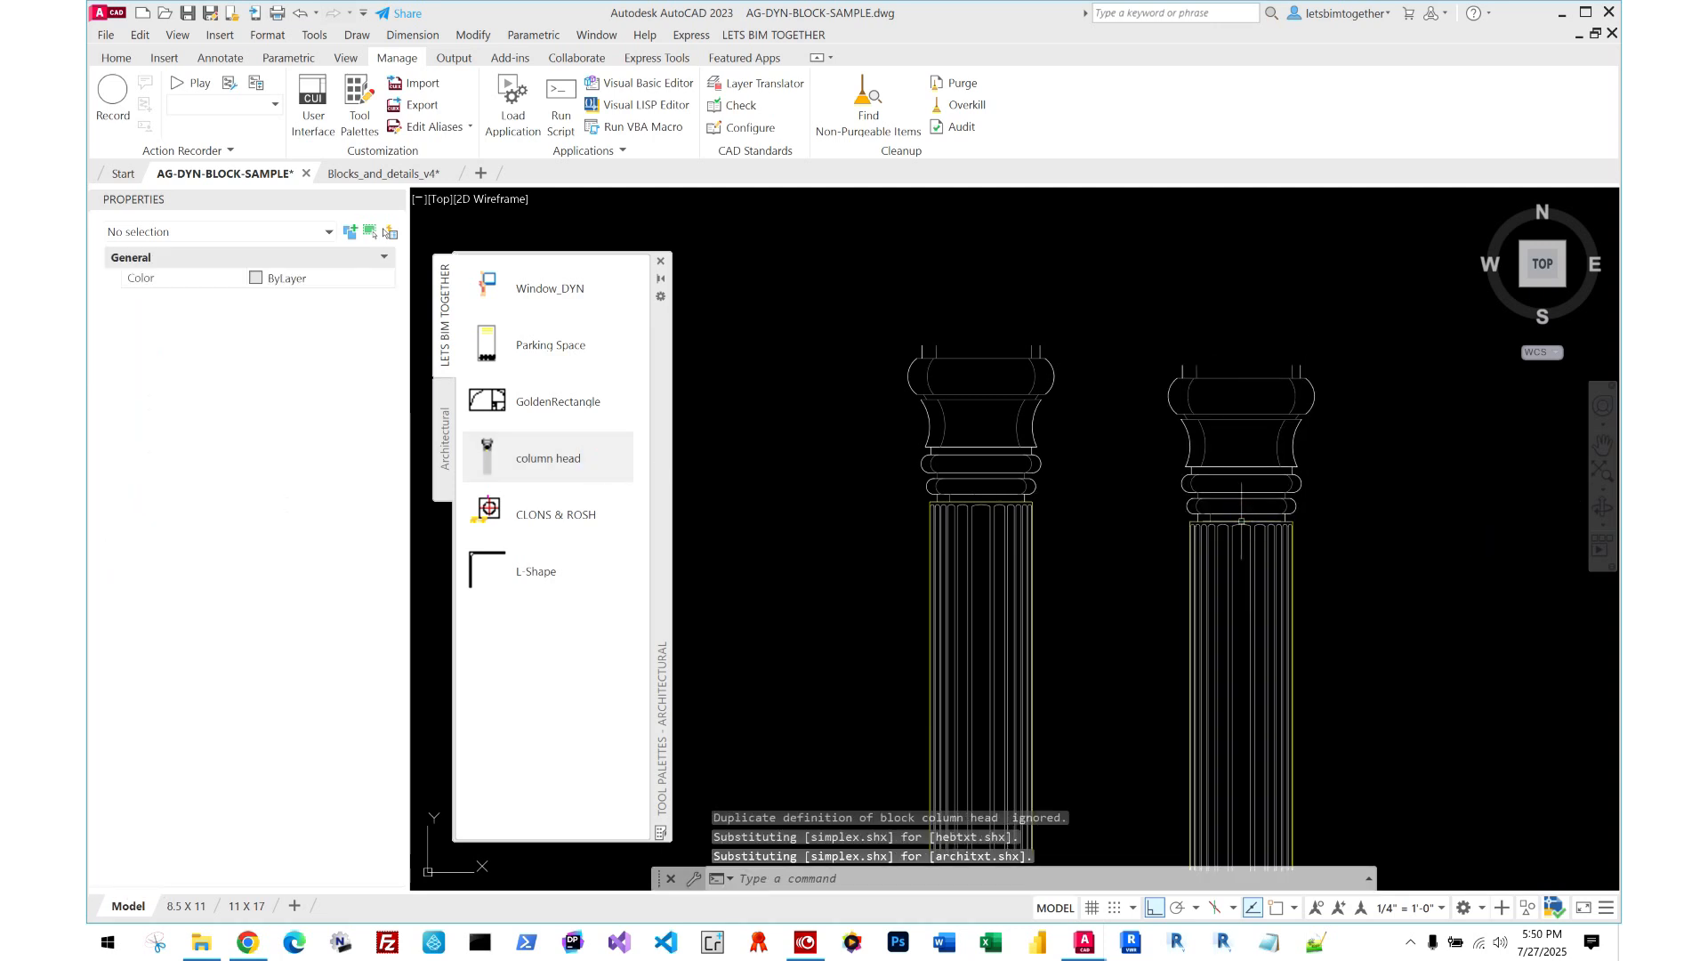
key(Escape)
- Select both column head blocks and set their Visibility to 7
click(1425, 537)
click(876, 484)
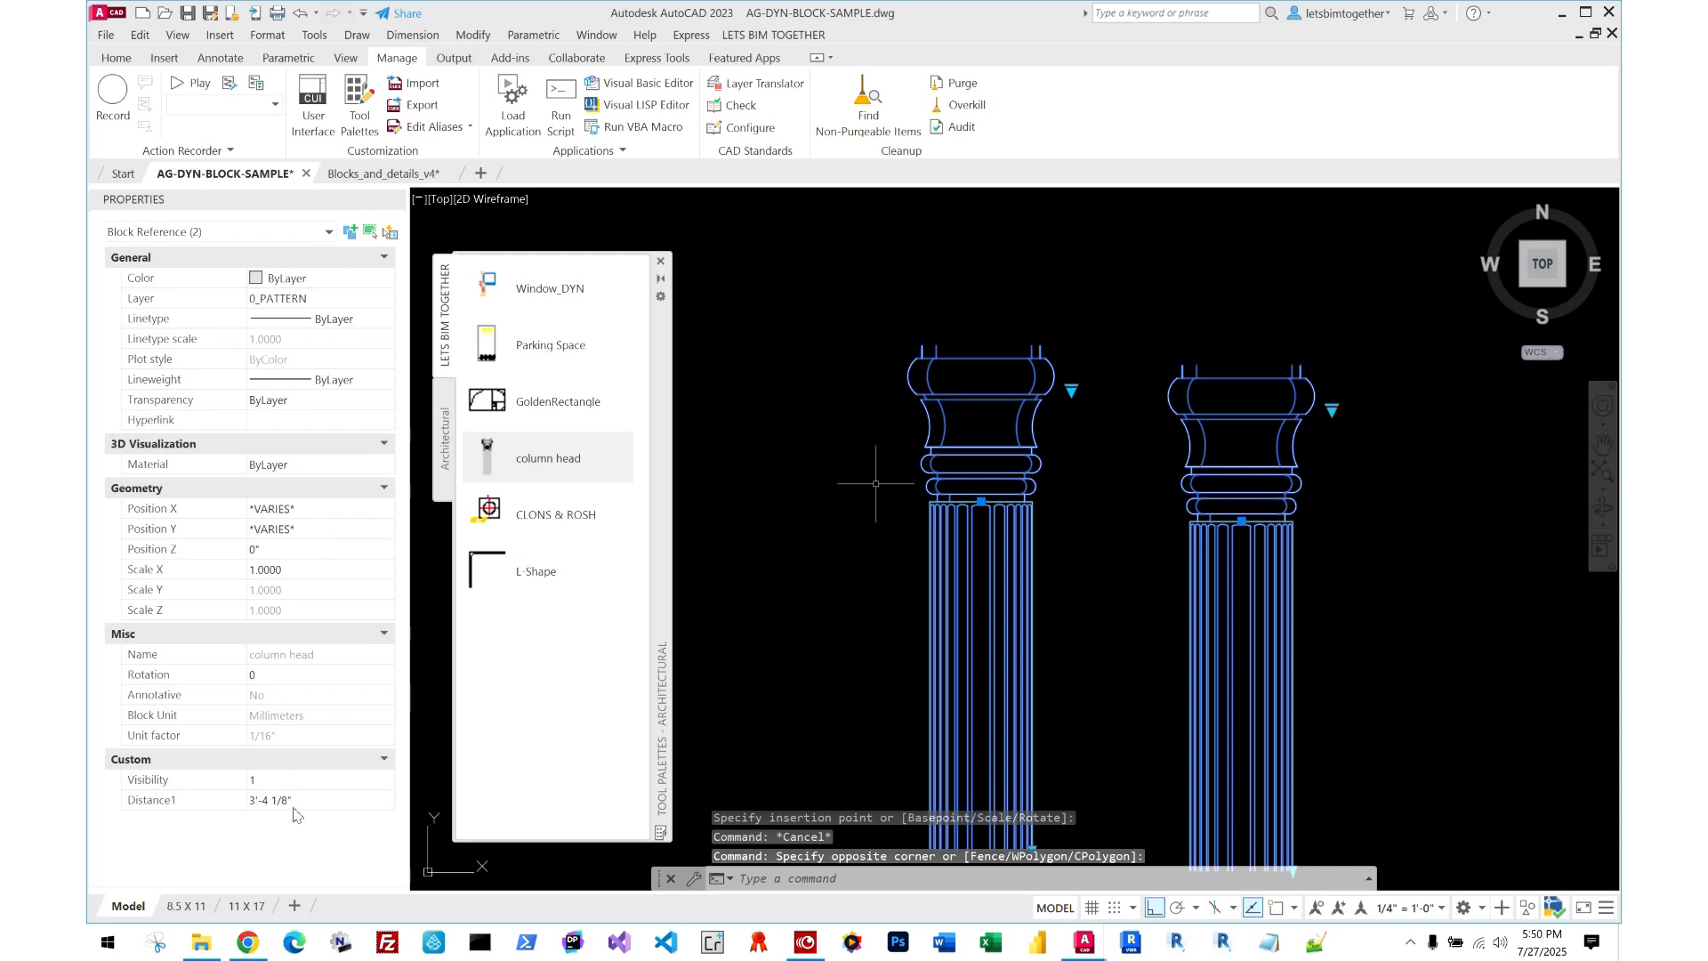
click(298, 781)
click(279, 834)
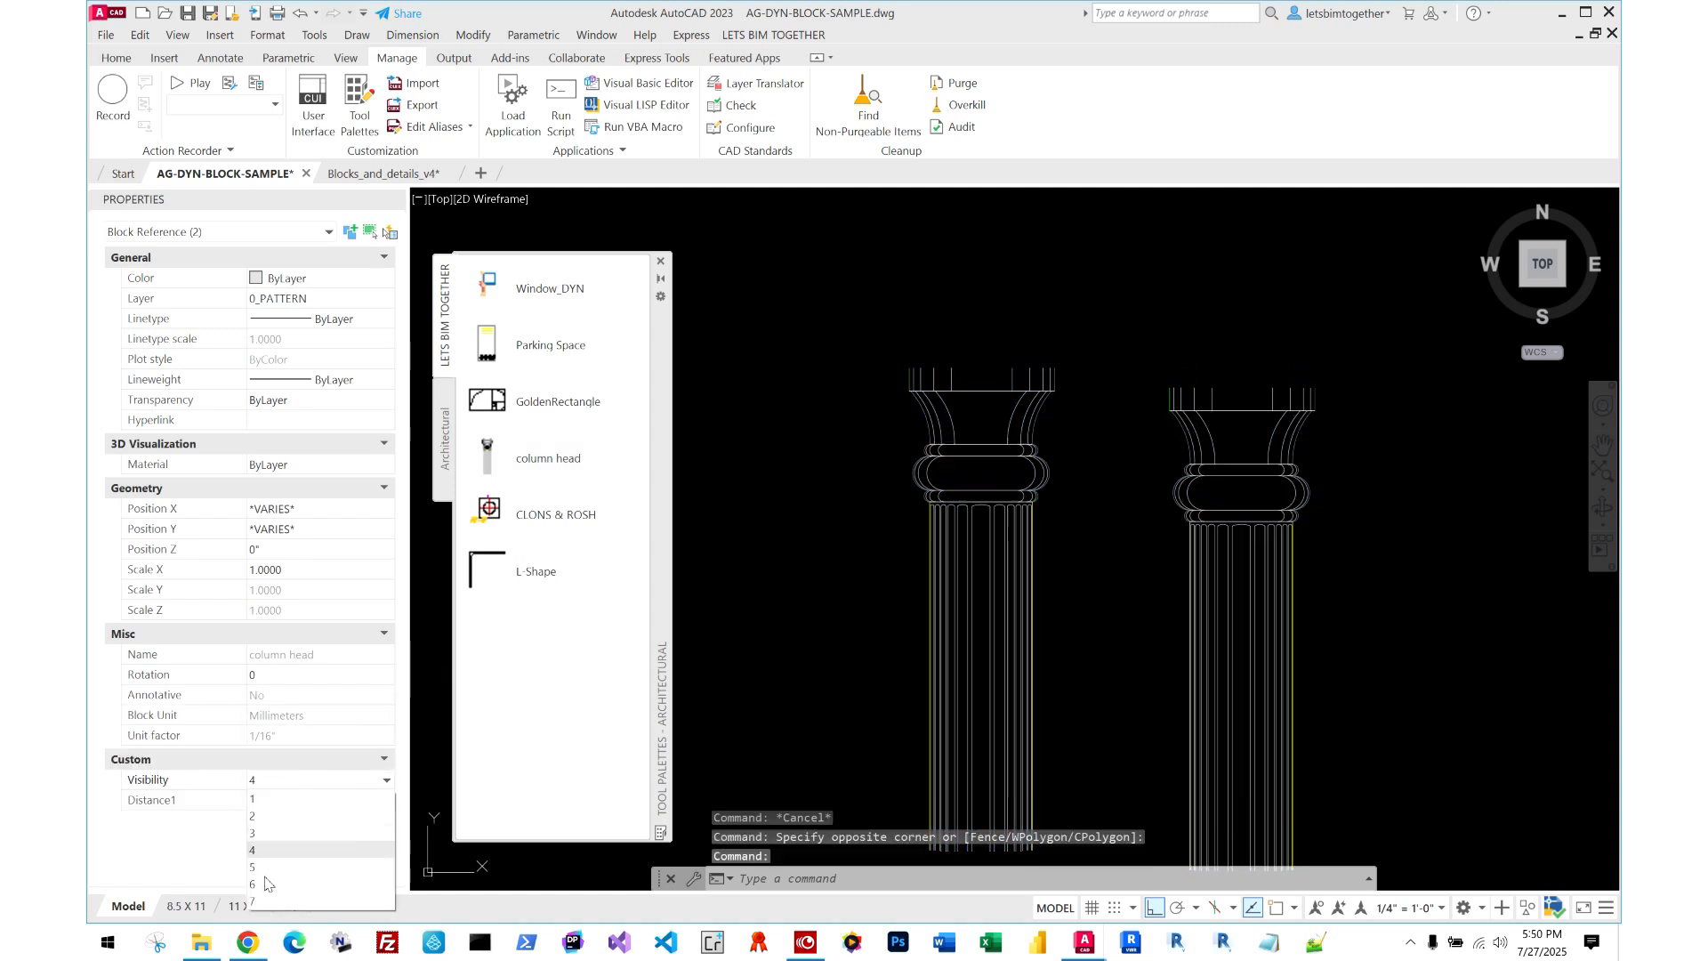
click(268, 900)
key(Escape)
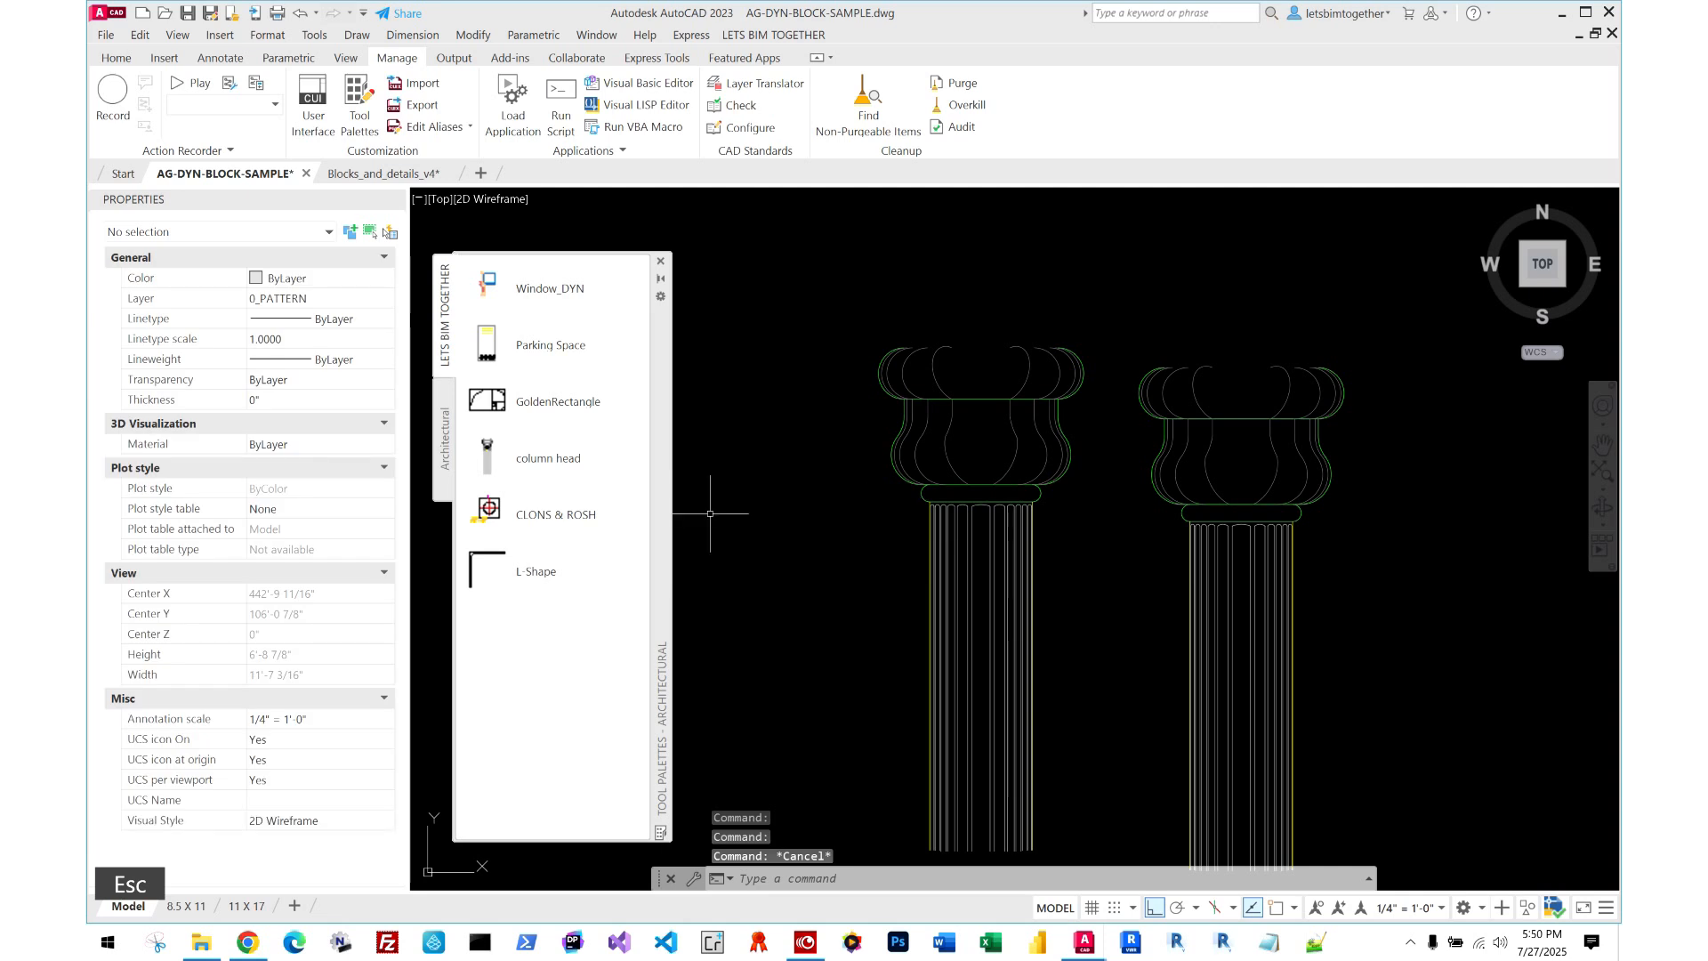
- Close the Tool Palettes window and open DesignCenter with the ADC command
scroll(925, 367, down, 5)
key(Escape)
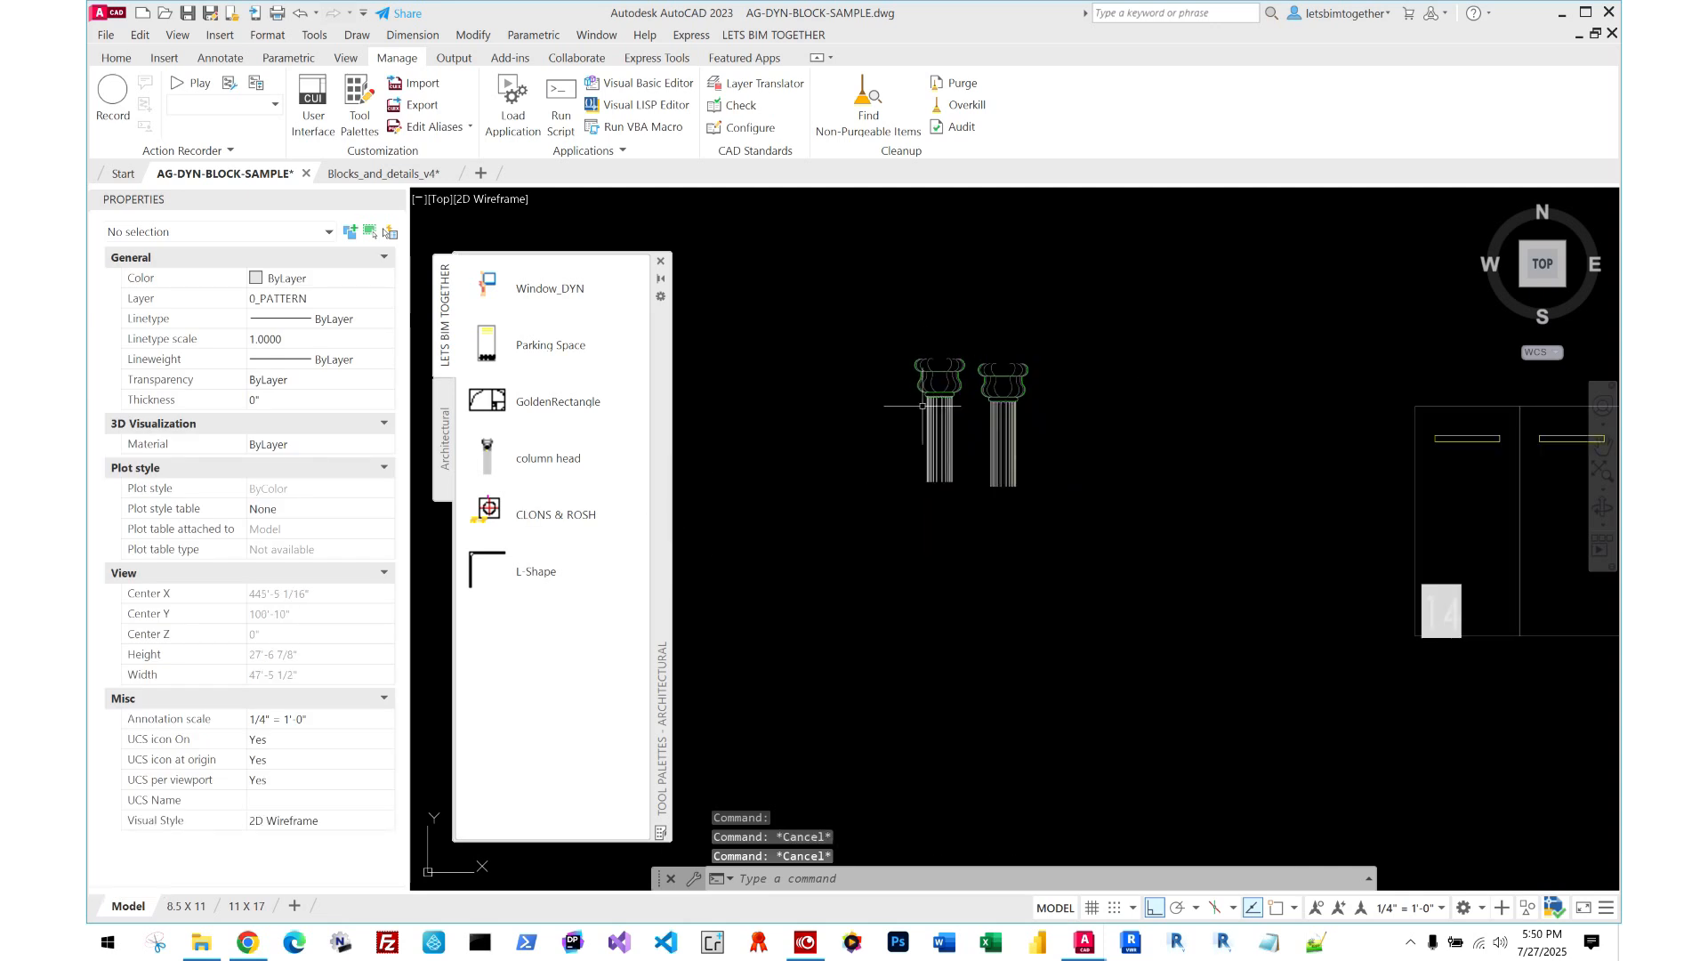
scroll(930, 400, down, 3)
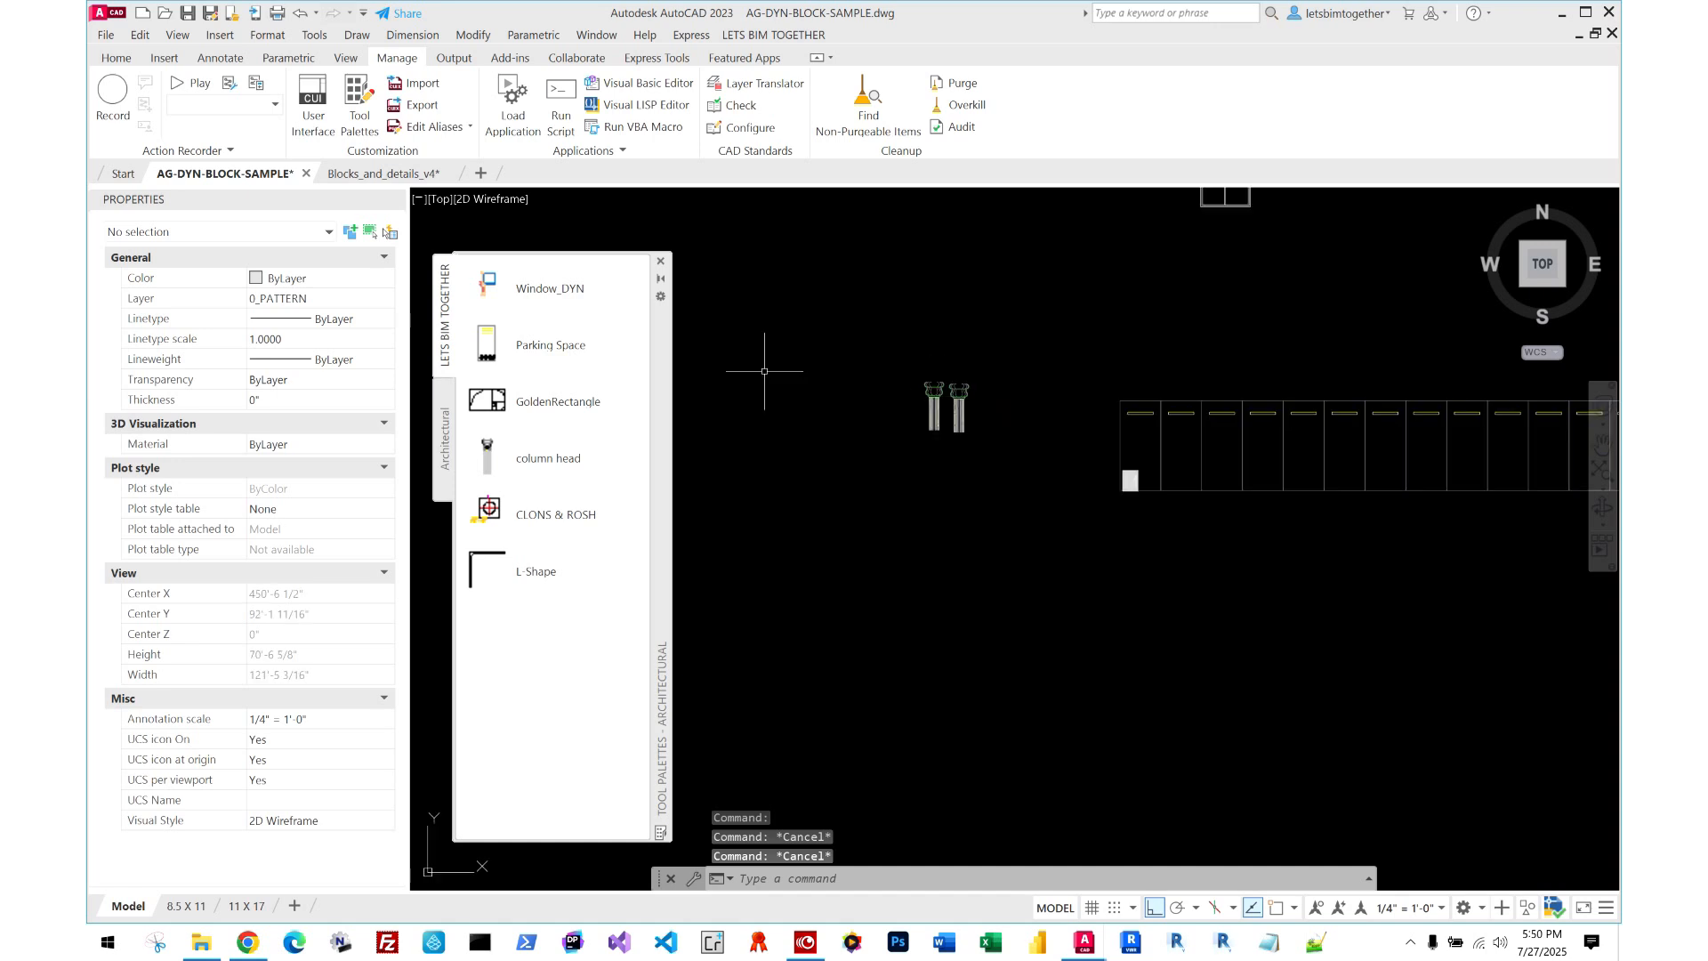
click(663, 262)
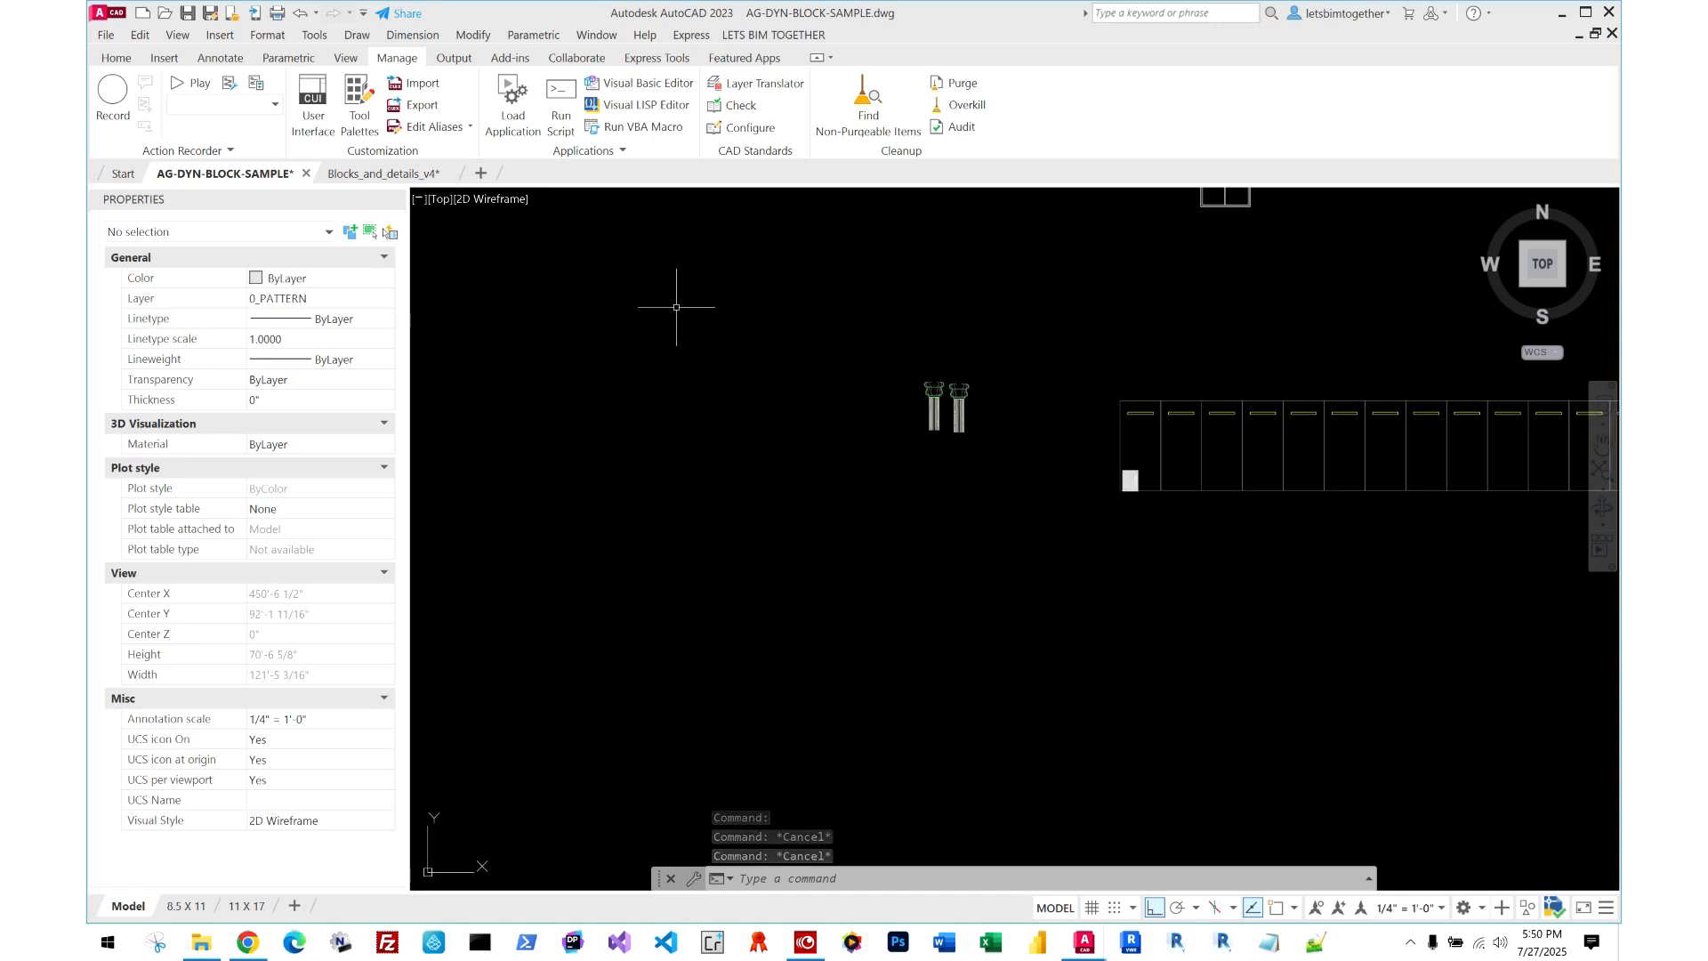
key(Escape)
text(adc)
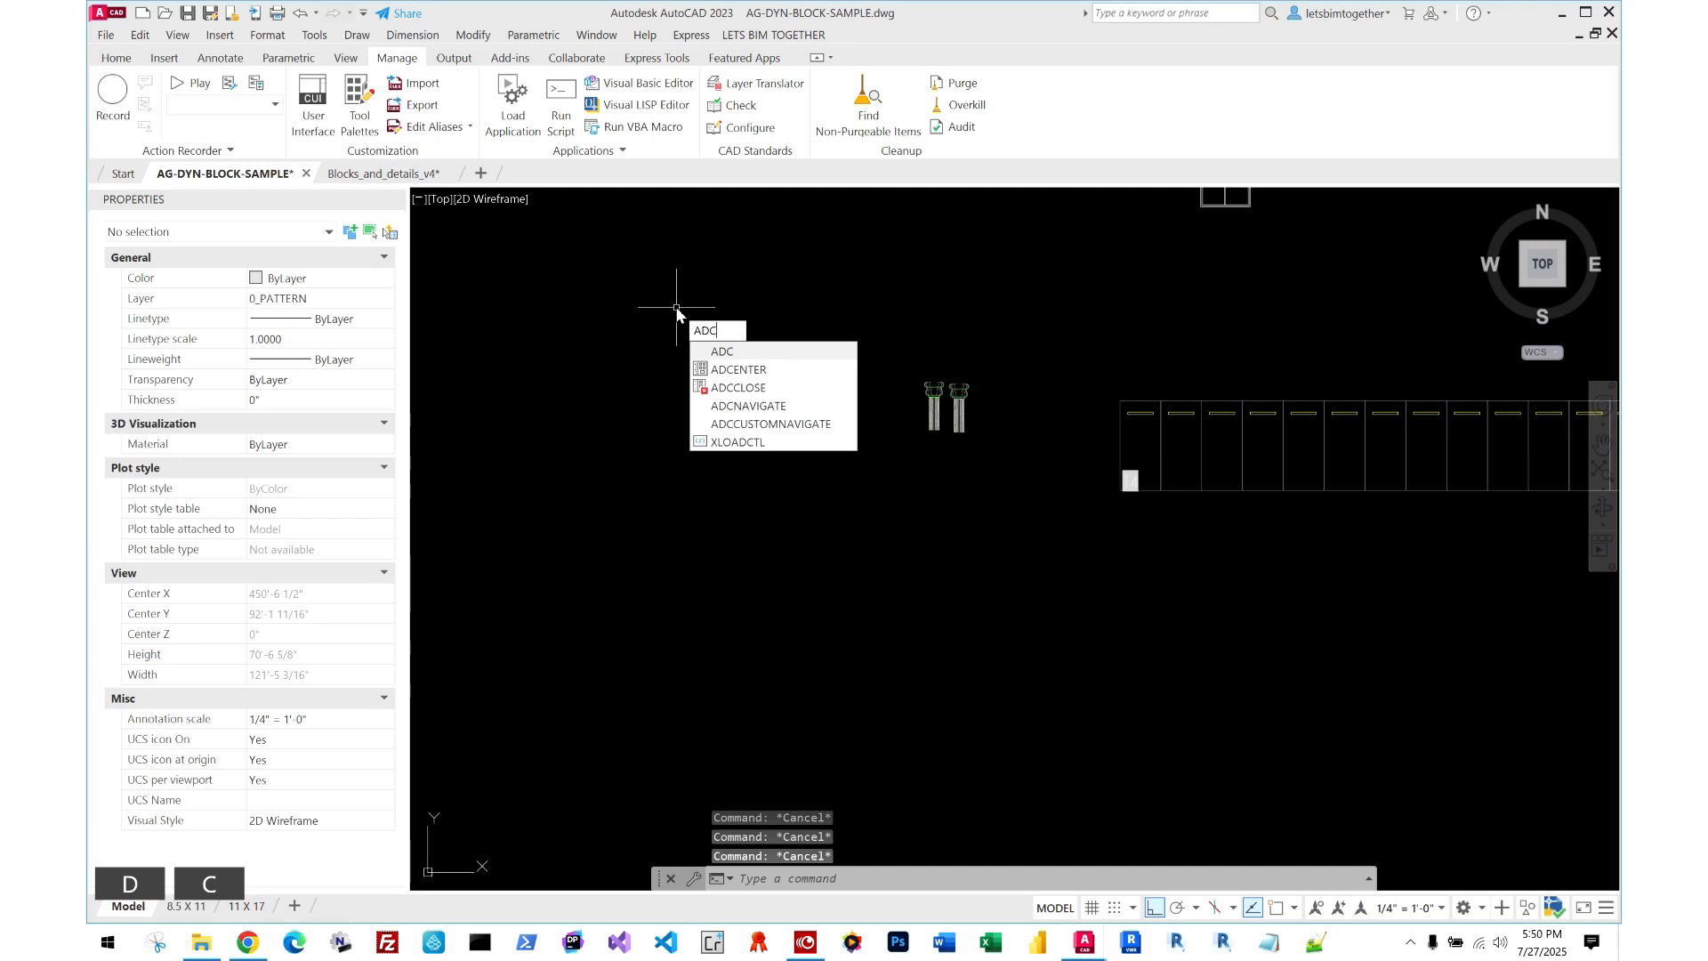
key(Return)
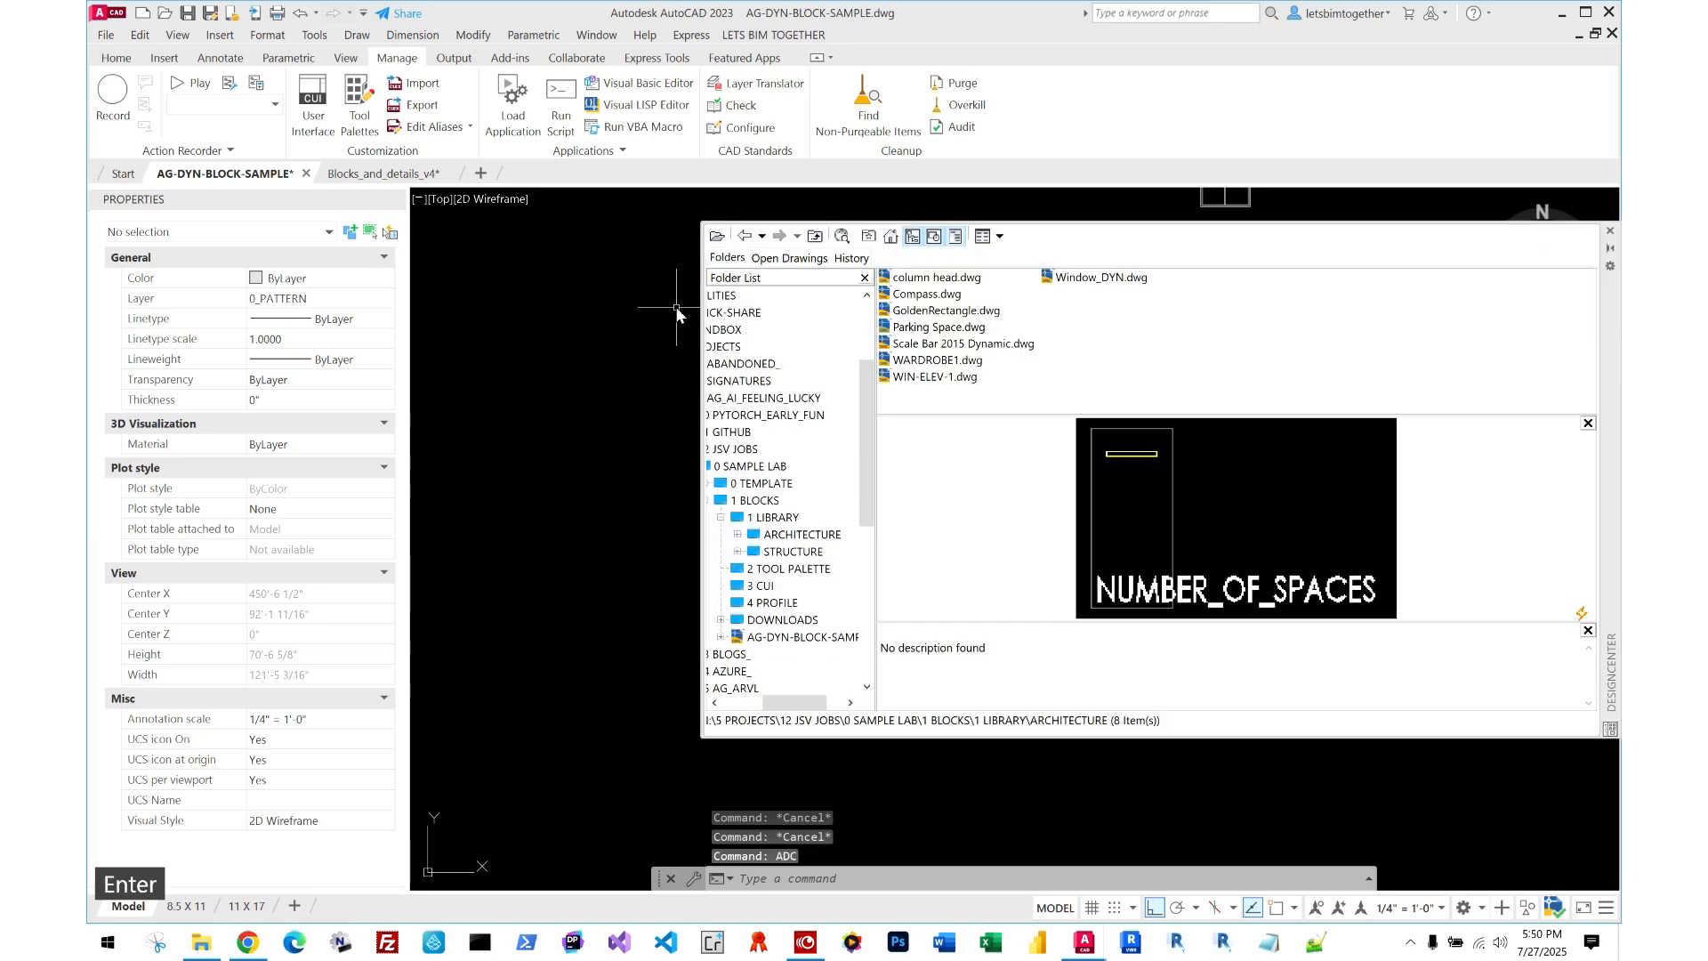
- Try column head.dwg and Compass.dwg in the ARCHITECTURE library folder and move the DesignCenter window fully over the drawing area
click(778, 517)
click(929, 280)
click(925, 296)
double_click(930, 278)
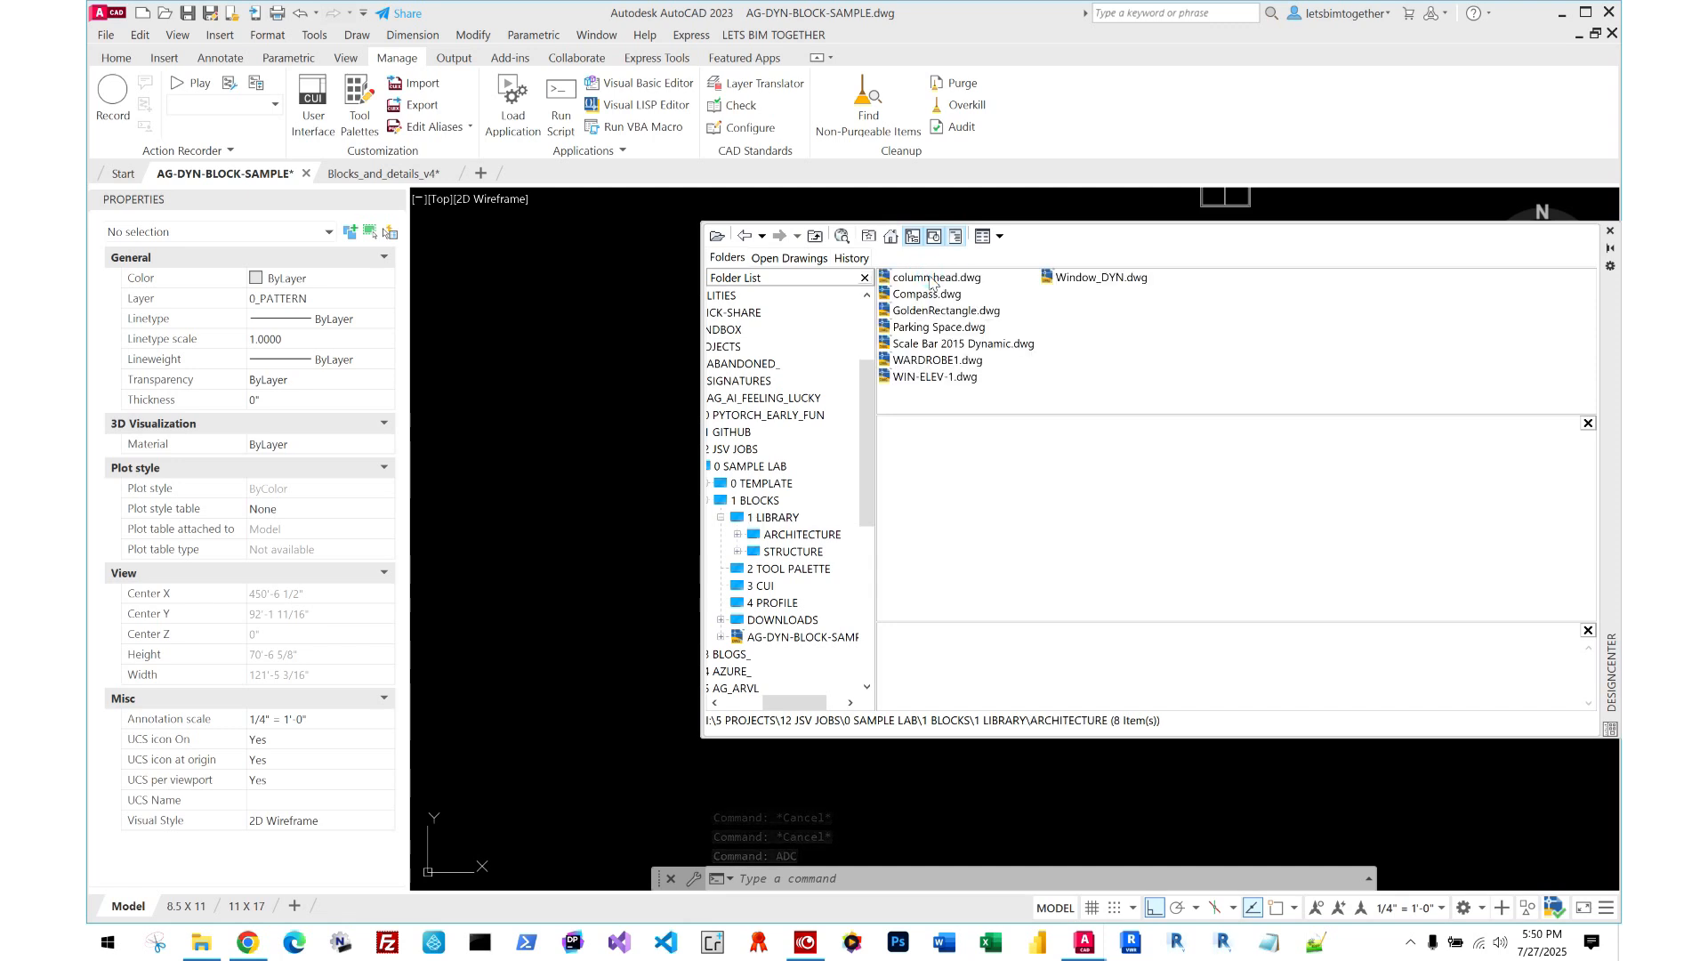
drag(1518, 344, 1294, 371)
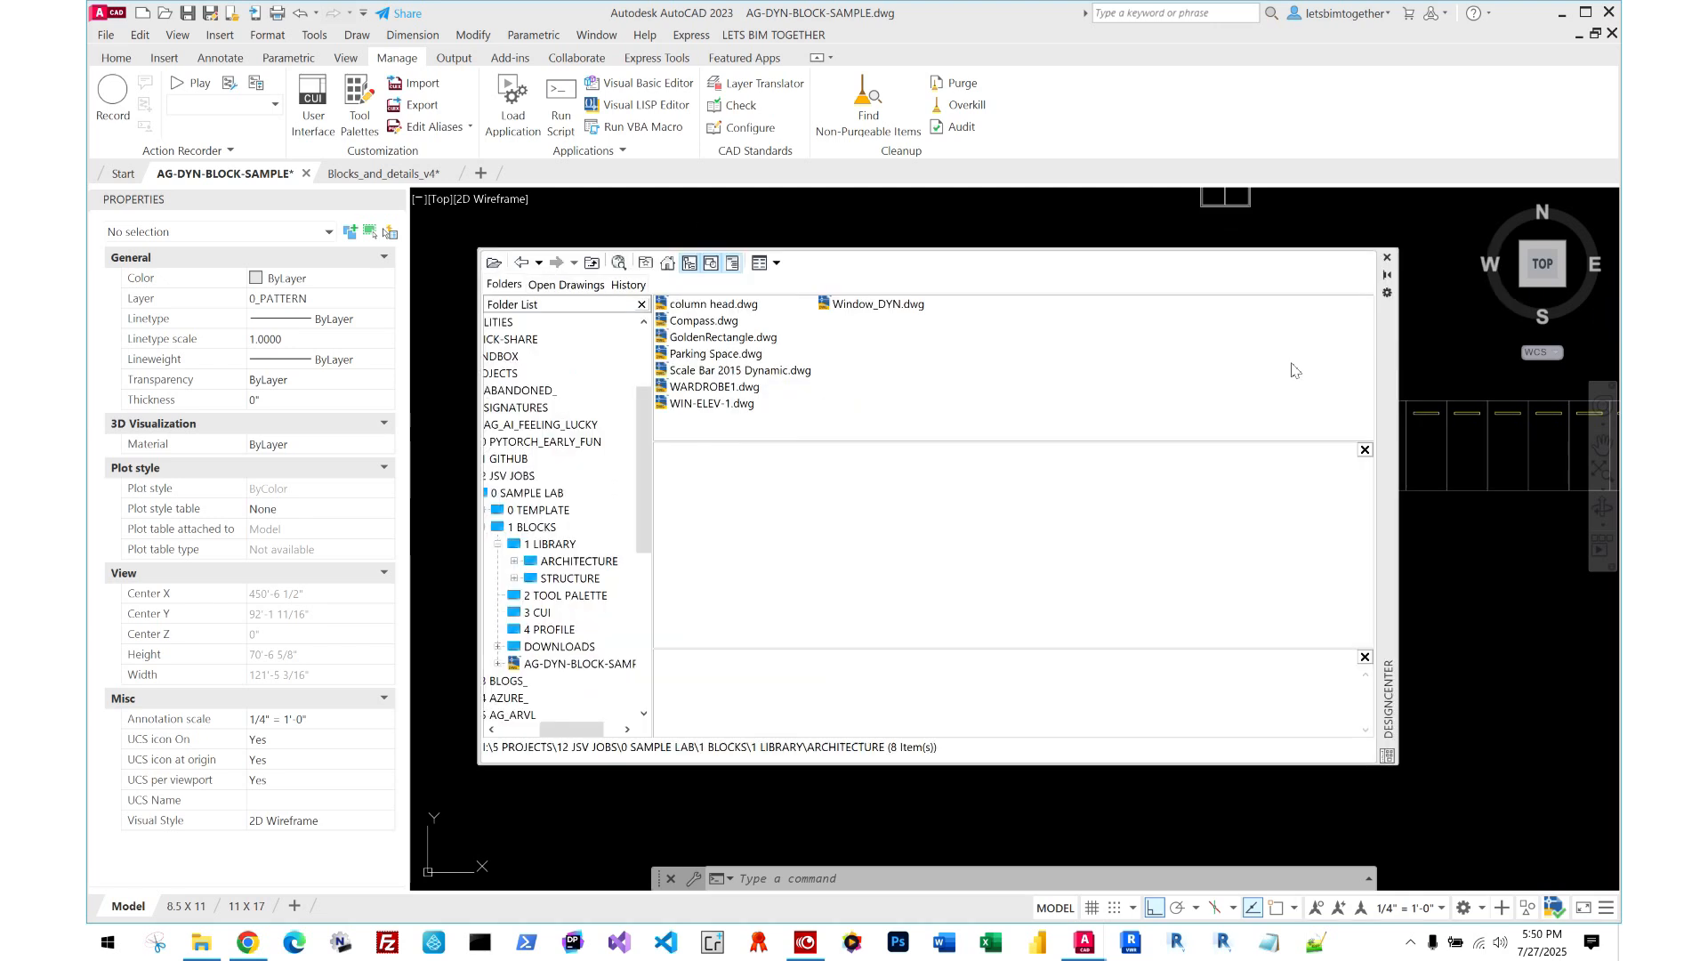
- Preview the column head.dwg and Compass.dwg blocks in the ARCHITECTURE folder of DesignCenter
click(693, 305)
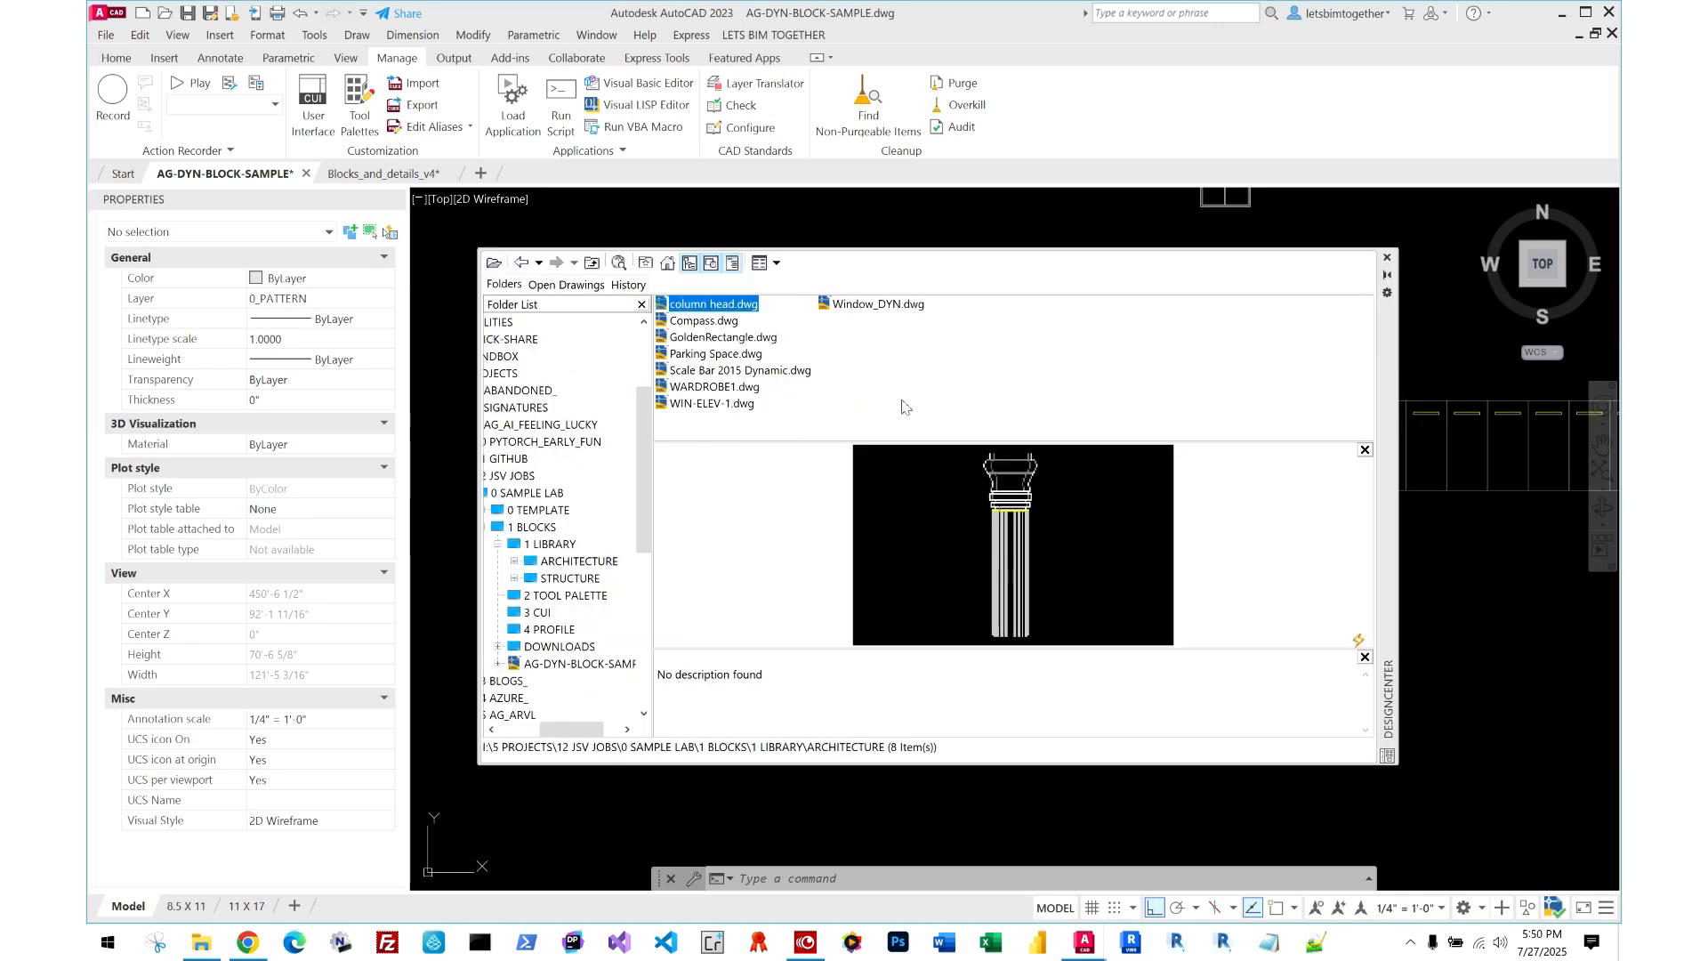
key(Down)
key(Down)
key(Down)
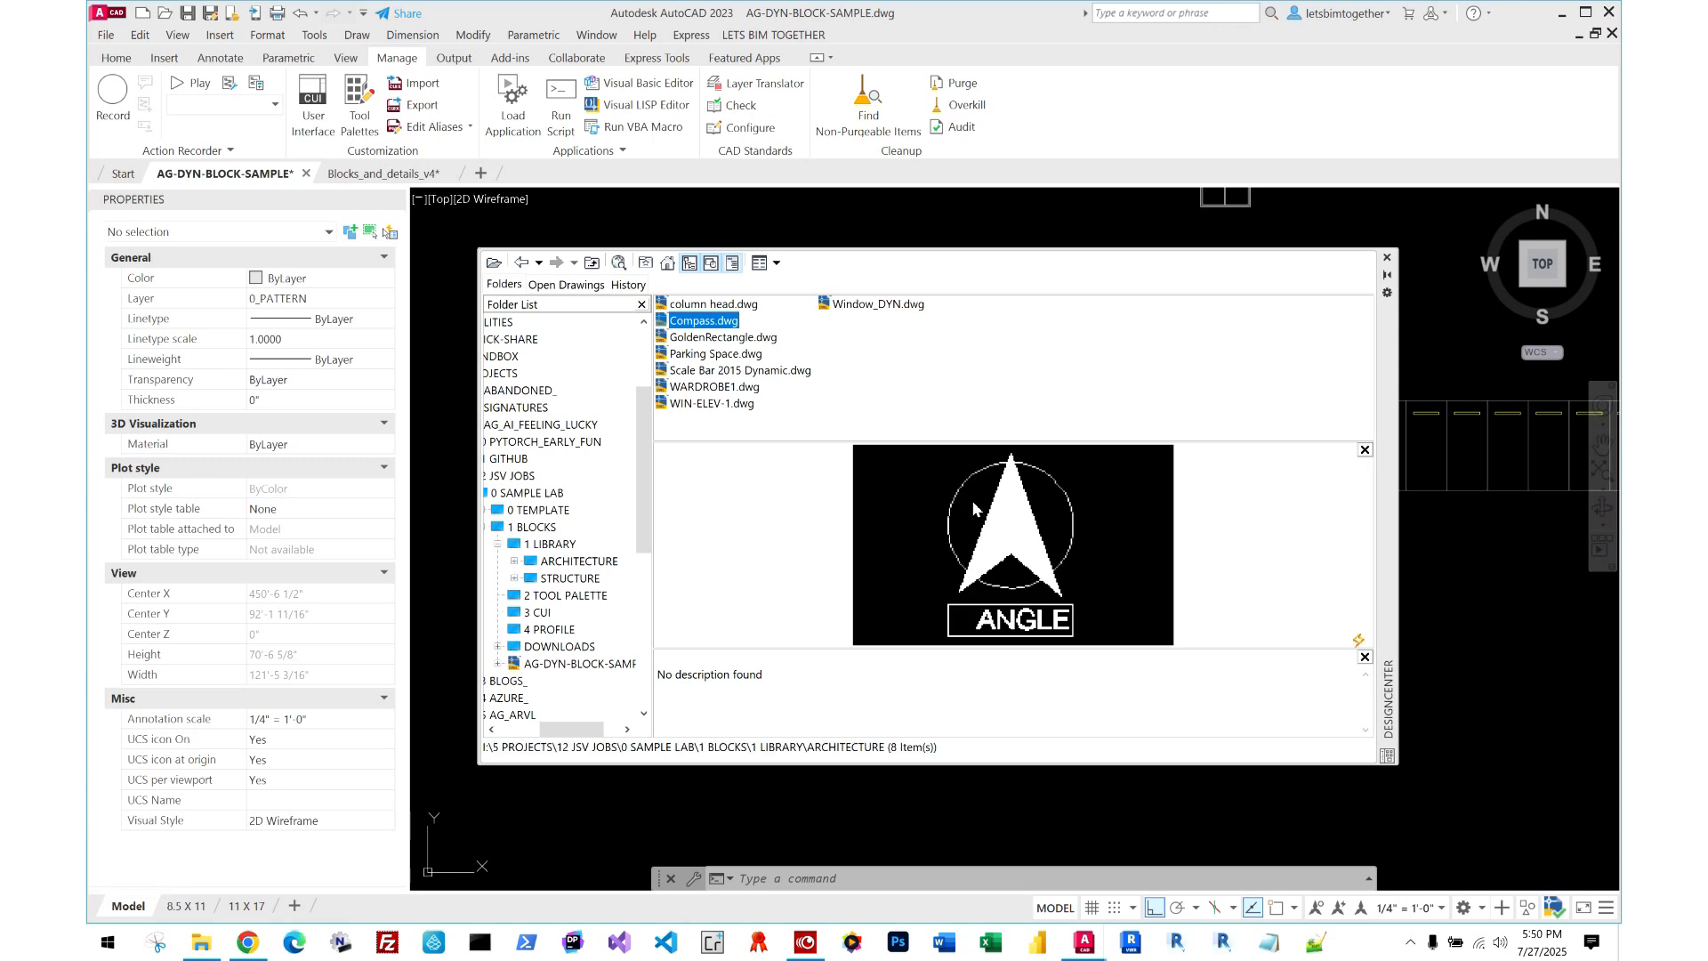
key(Up)
key(Up)
key(Up)
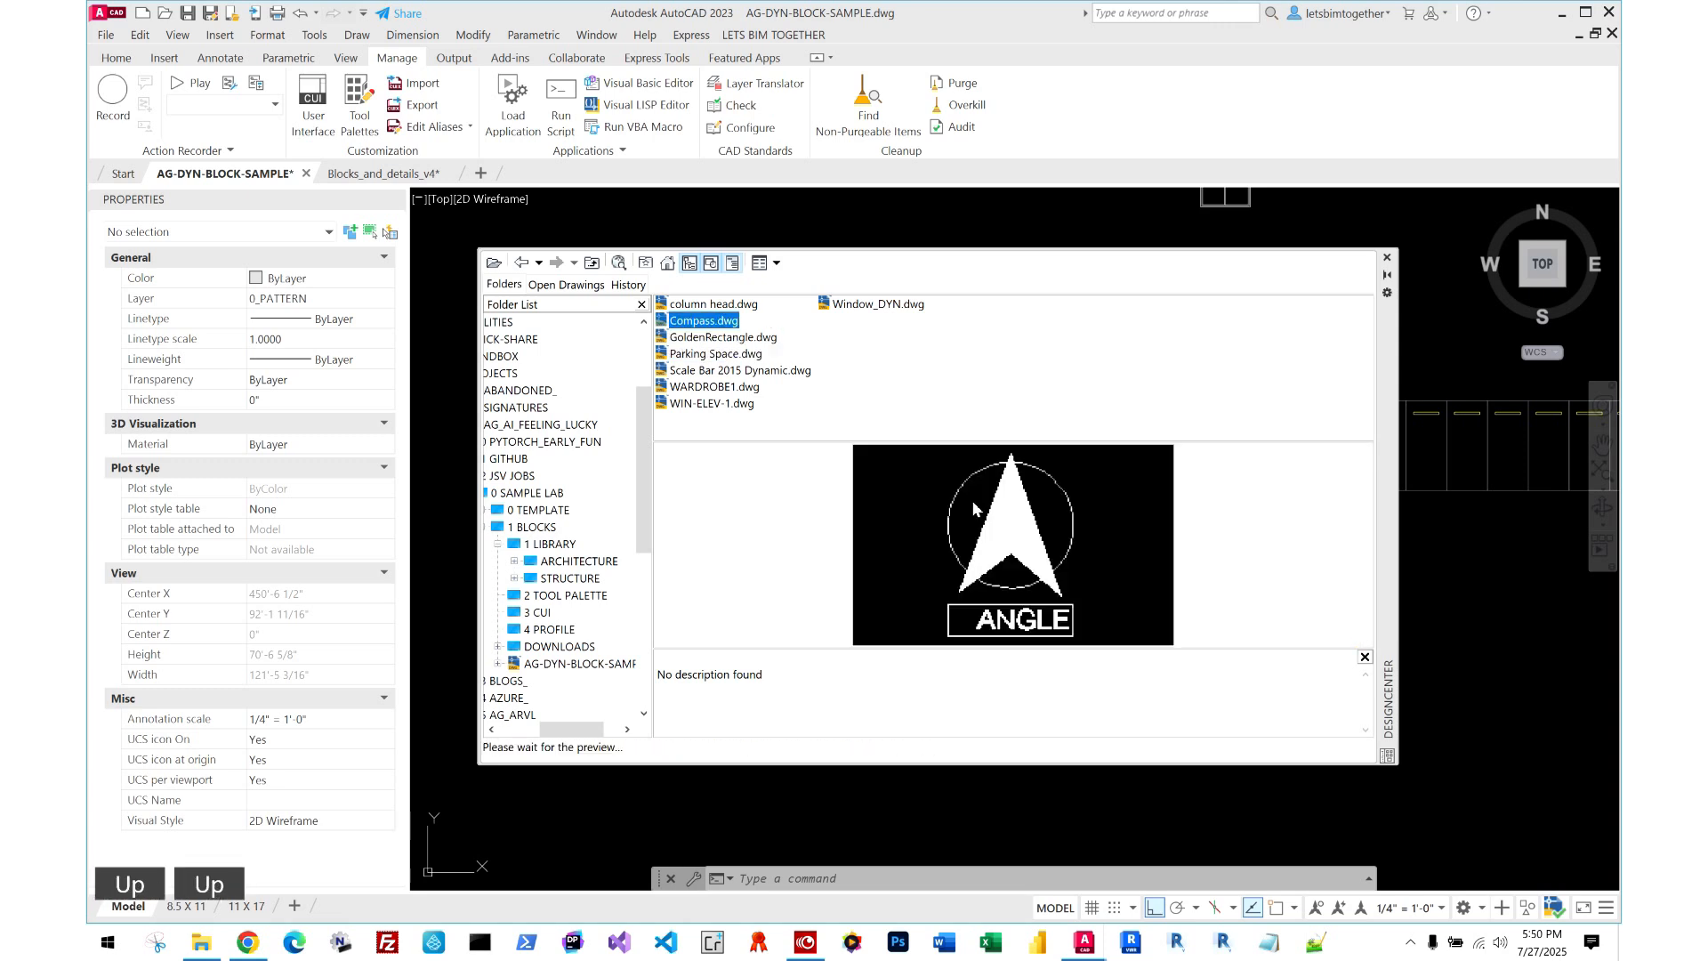
- Insert the column head.dwg block from DesignCenter into the empty drawing area at default scale and rotation, and select it
drag(1388, 356, 1442, 528)
drag(746, 386, 694, 291)
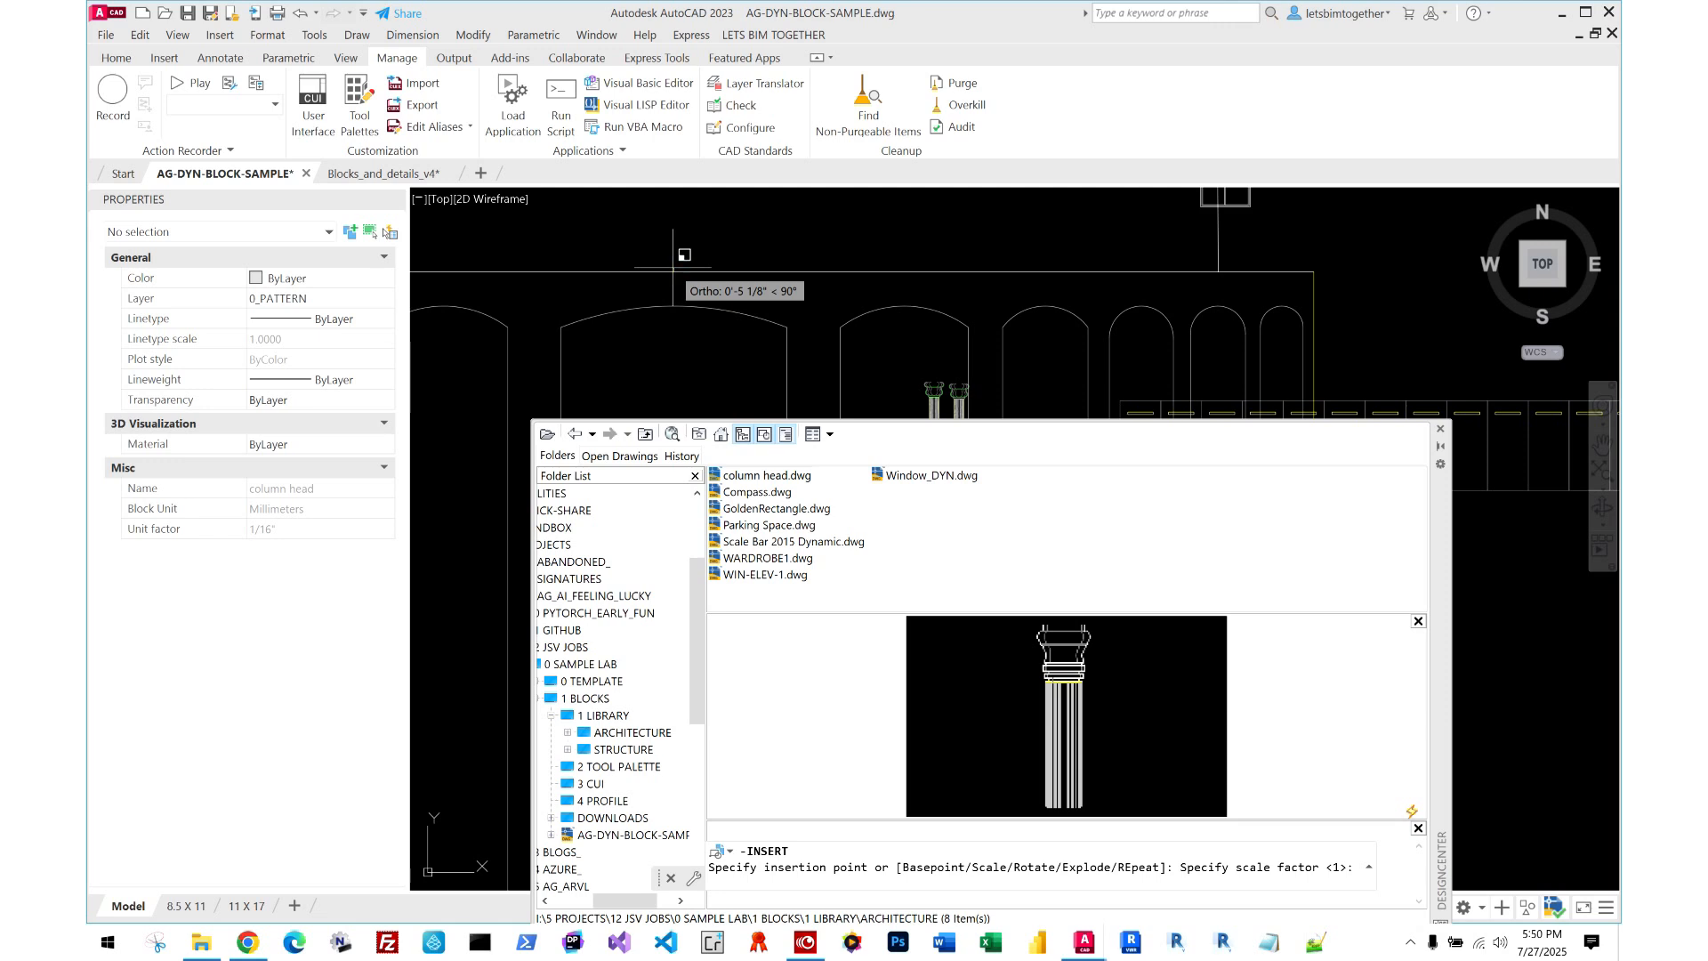
key(Return)
key(Return)
key(Return)
key(Return)
key(Escape)
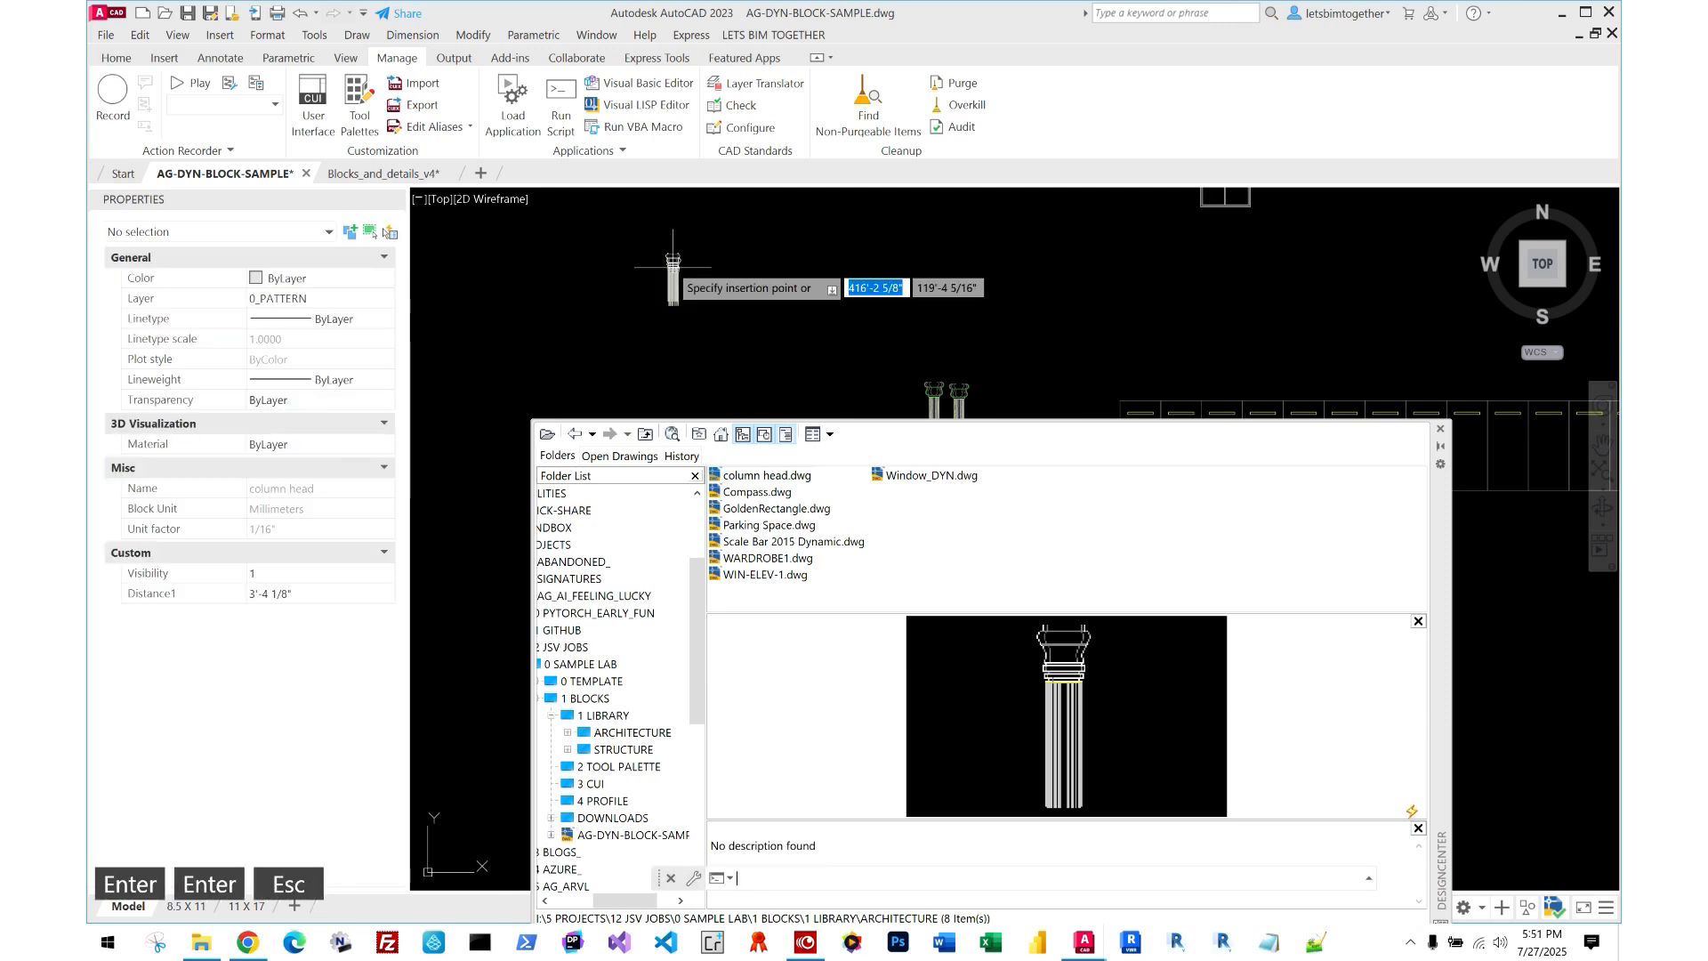
scroll(667, 302, up, 5)
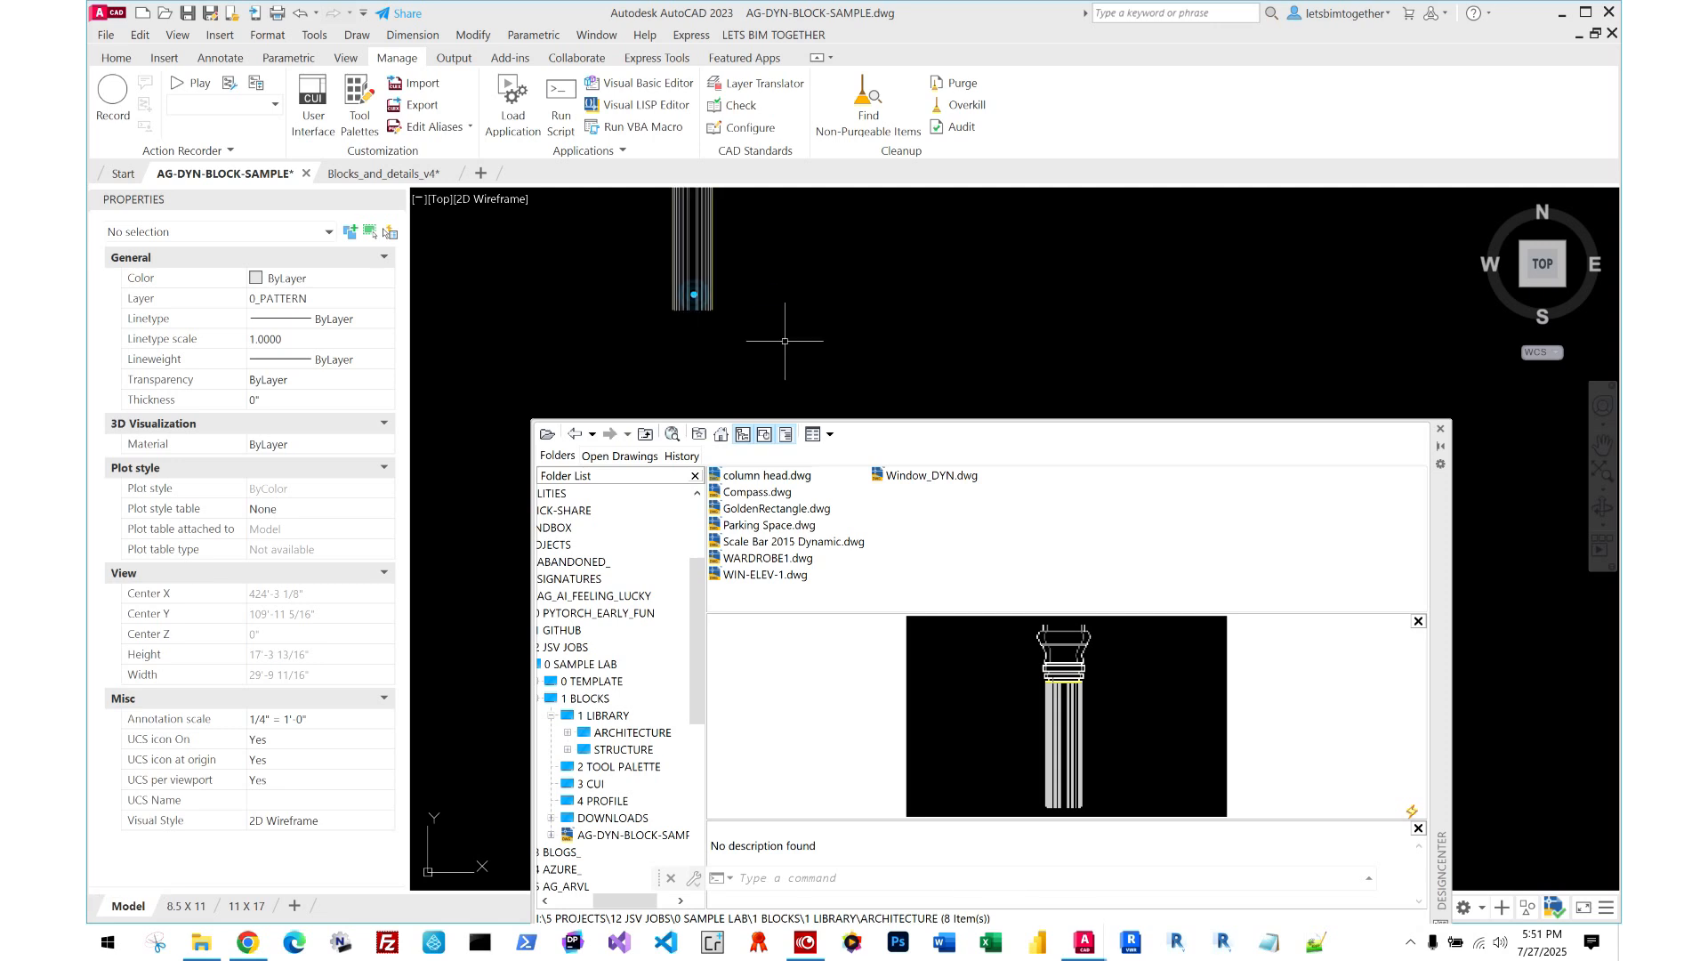
click(785, 338)
click(557, 244)
scroll(589, 328, down, 4)
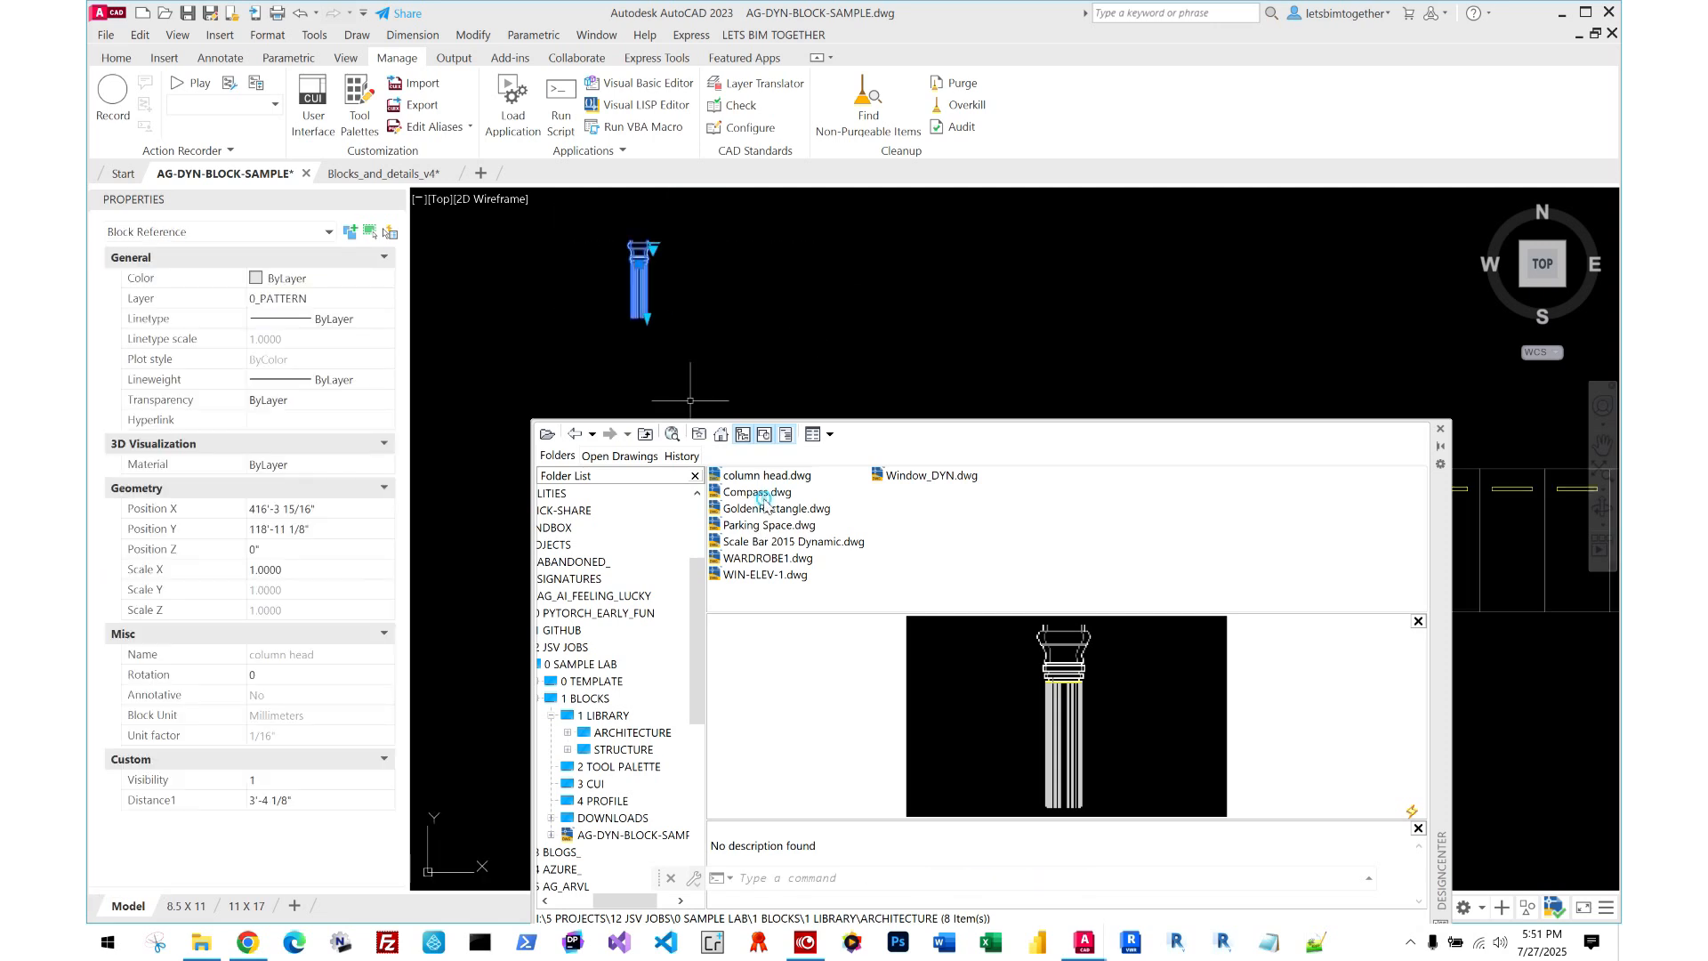
- Preview the Compass, Parking Space, WARDROBE1 and Scale Bar 2015 Dynamic blocks in DesignCenter
click(763, 495)
click(783, 526)
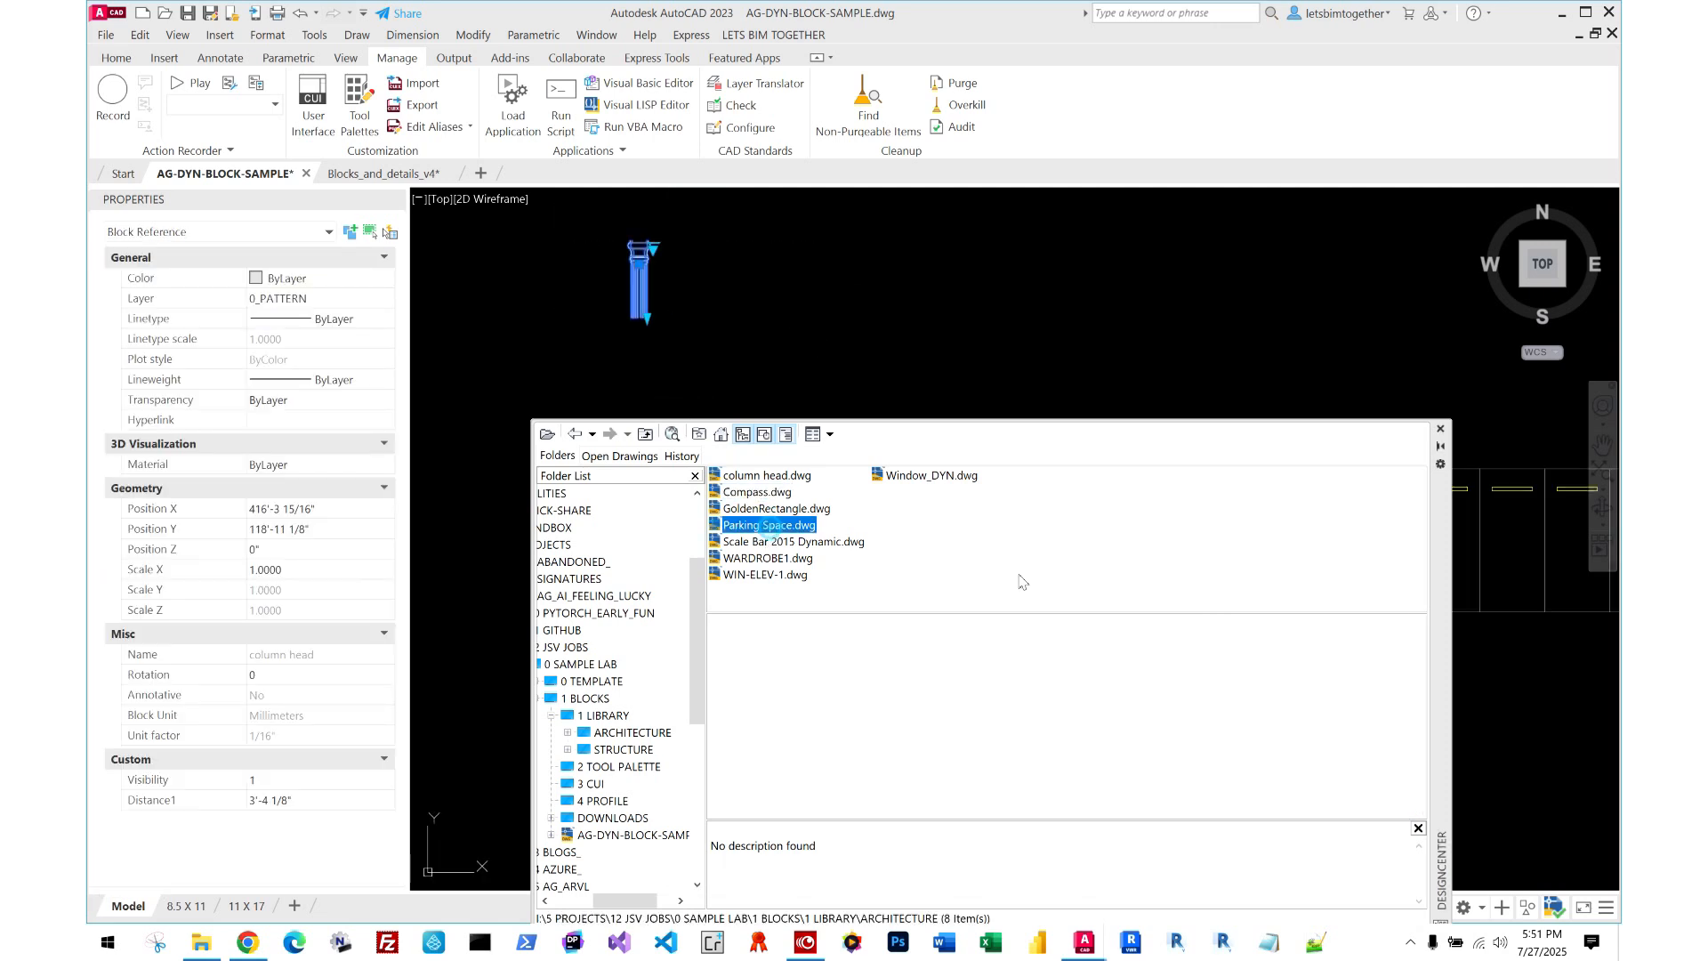
click(794, 558)
click(783, 542)
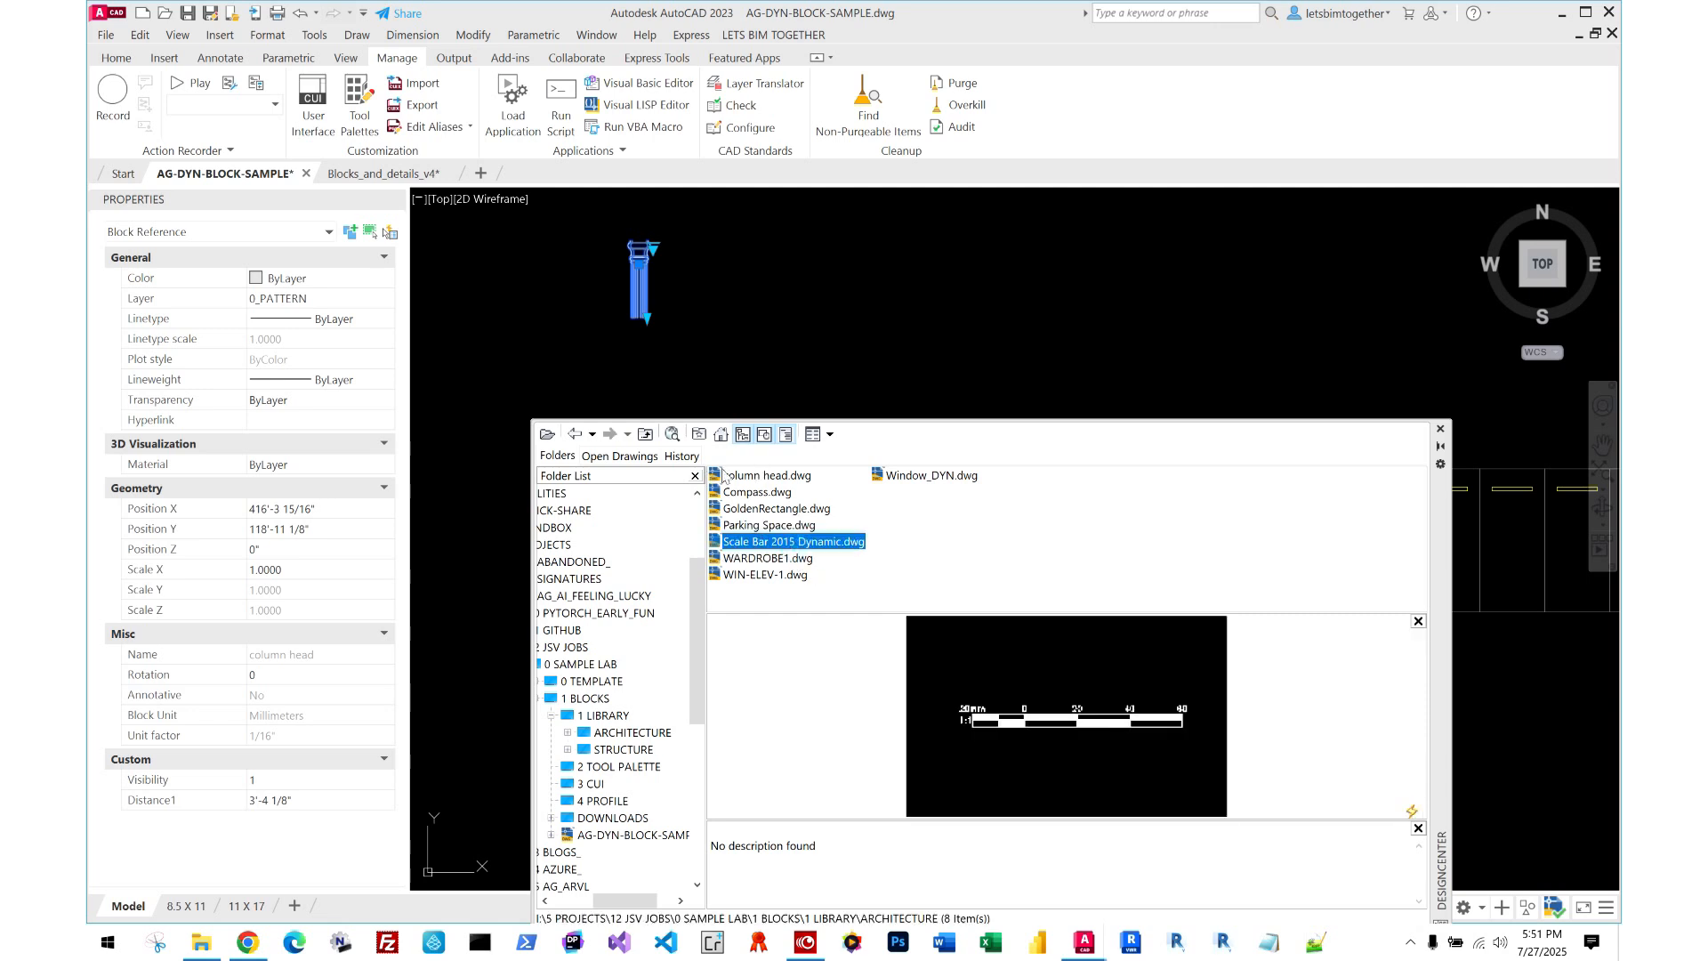
- Insert the Window_DYN.dwg block beside the new column head at default scale and rotation, accept its attributes, and select it
click(916, 480)
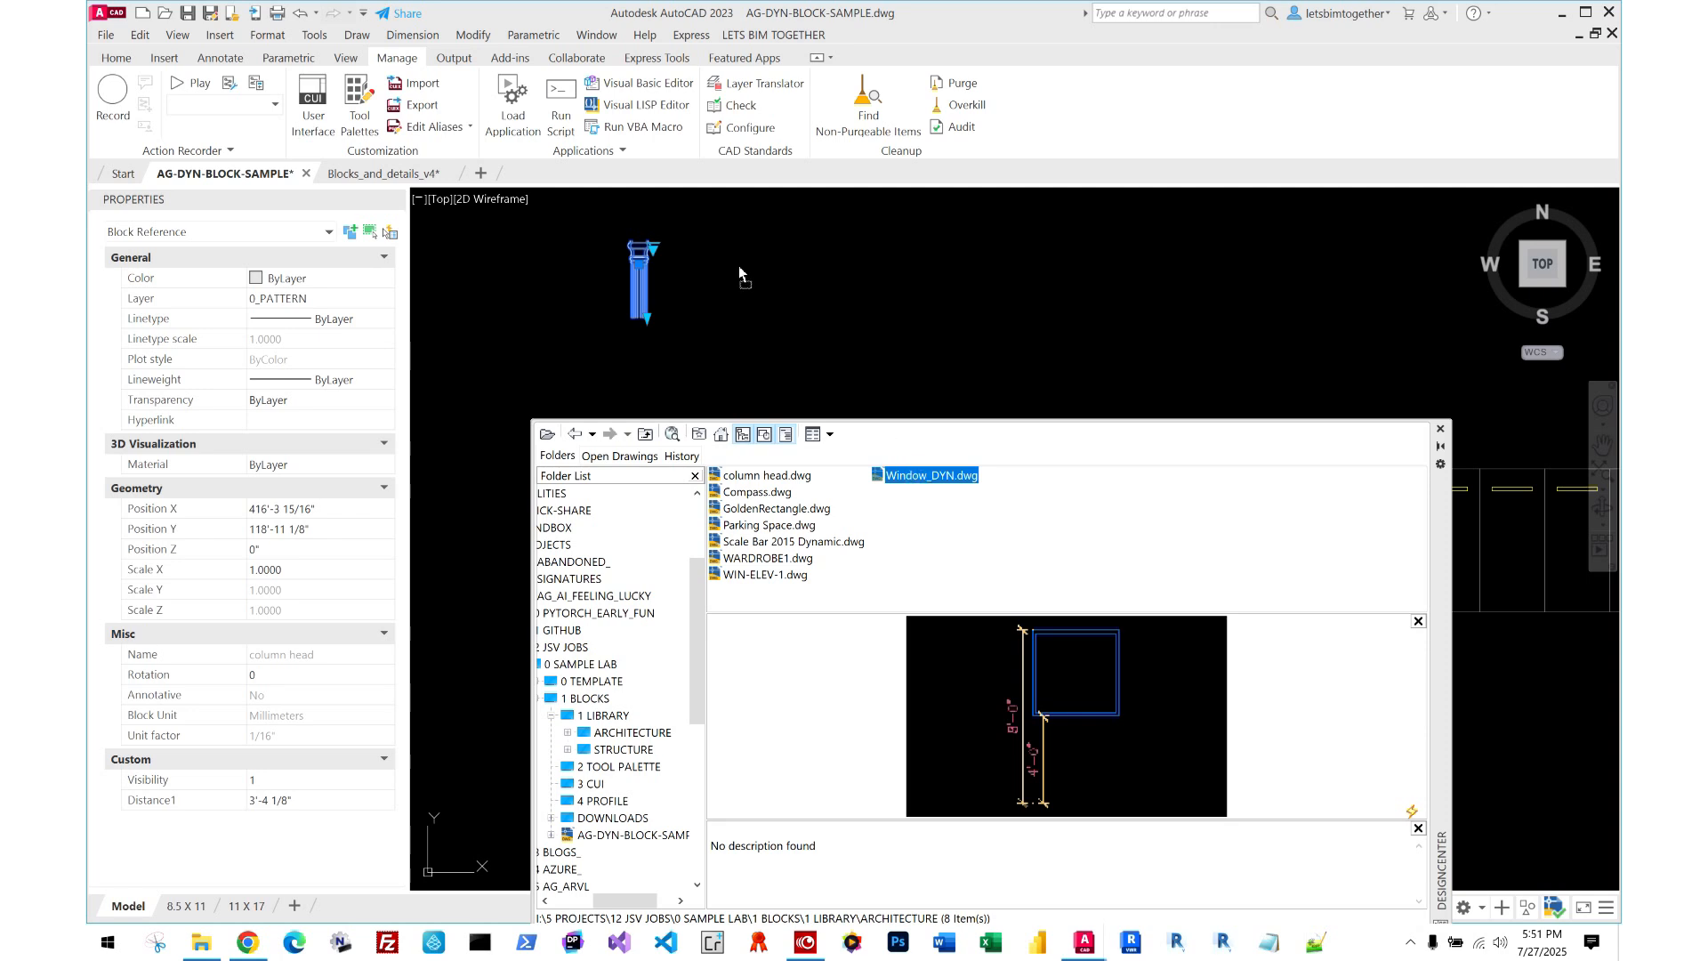
drag(739, 265, 742, 268)
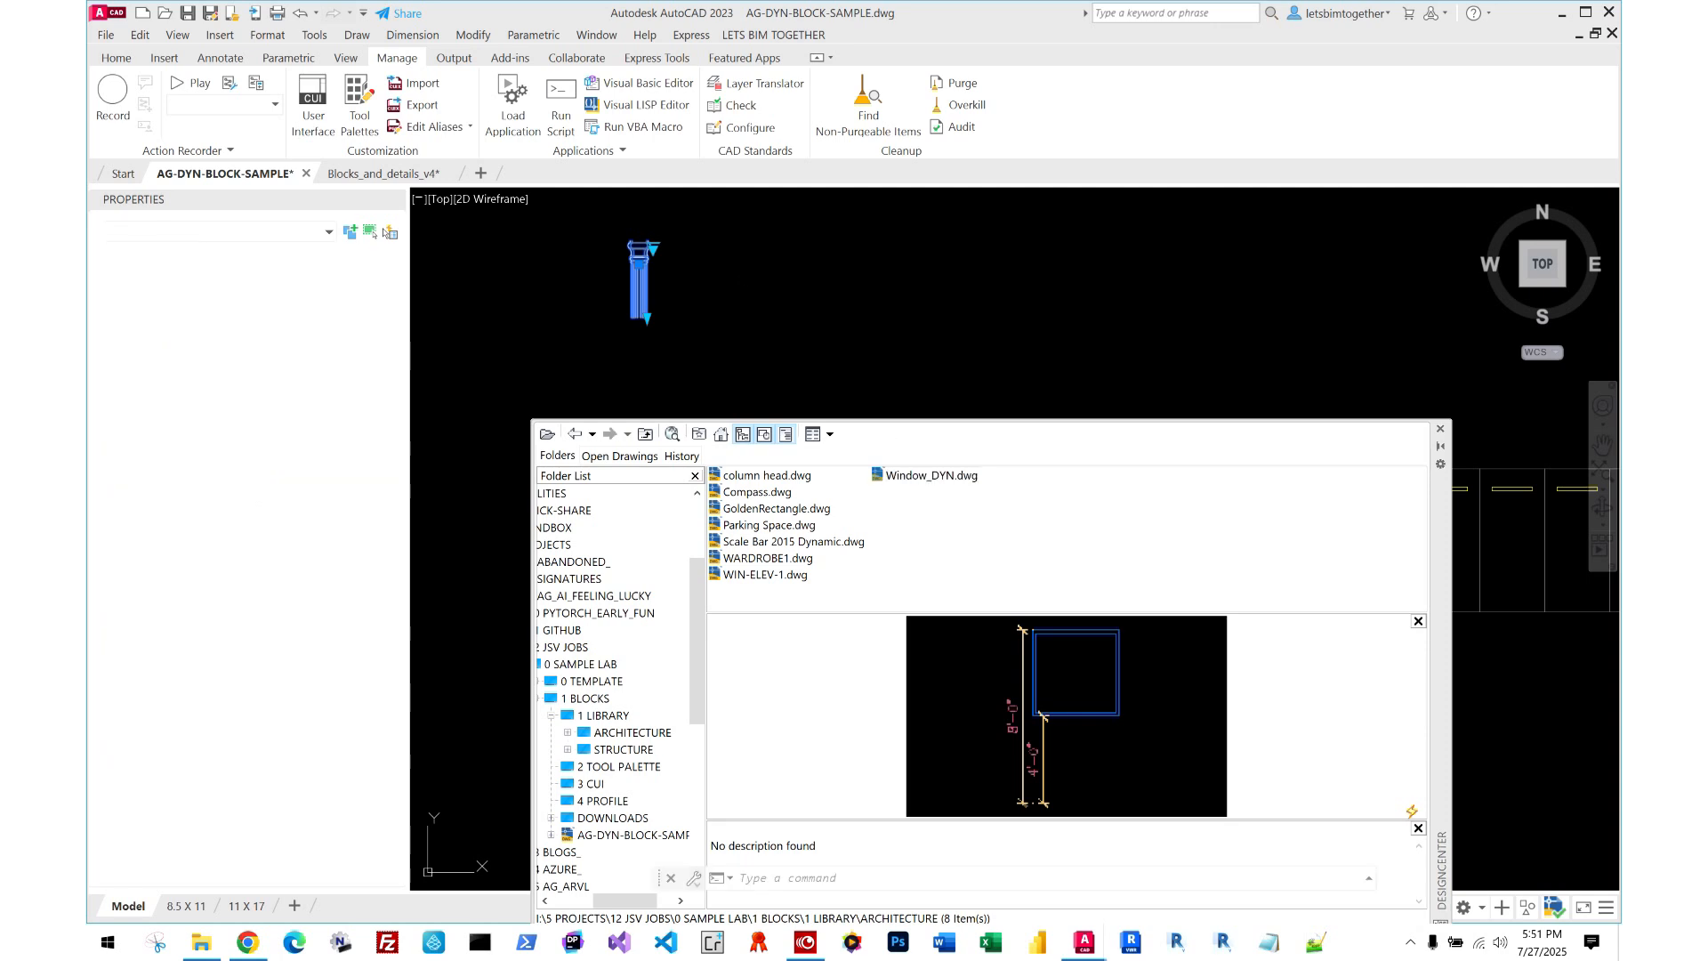
click(750, 328)
key(Return)
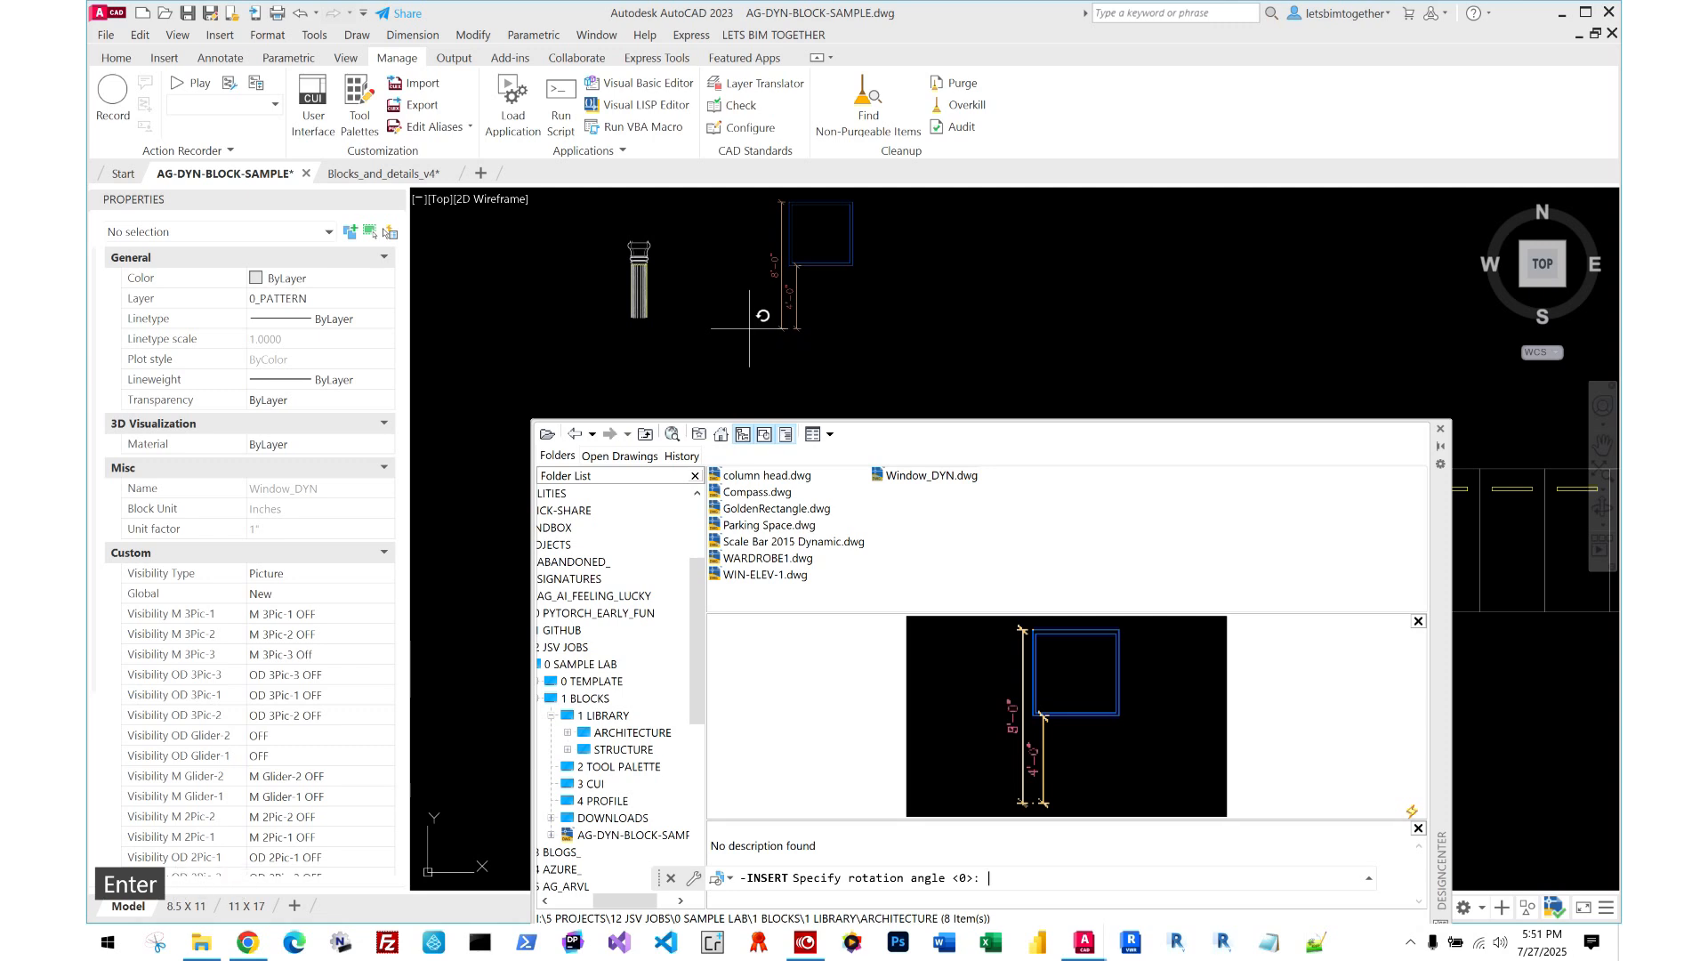
key(Return)
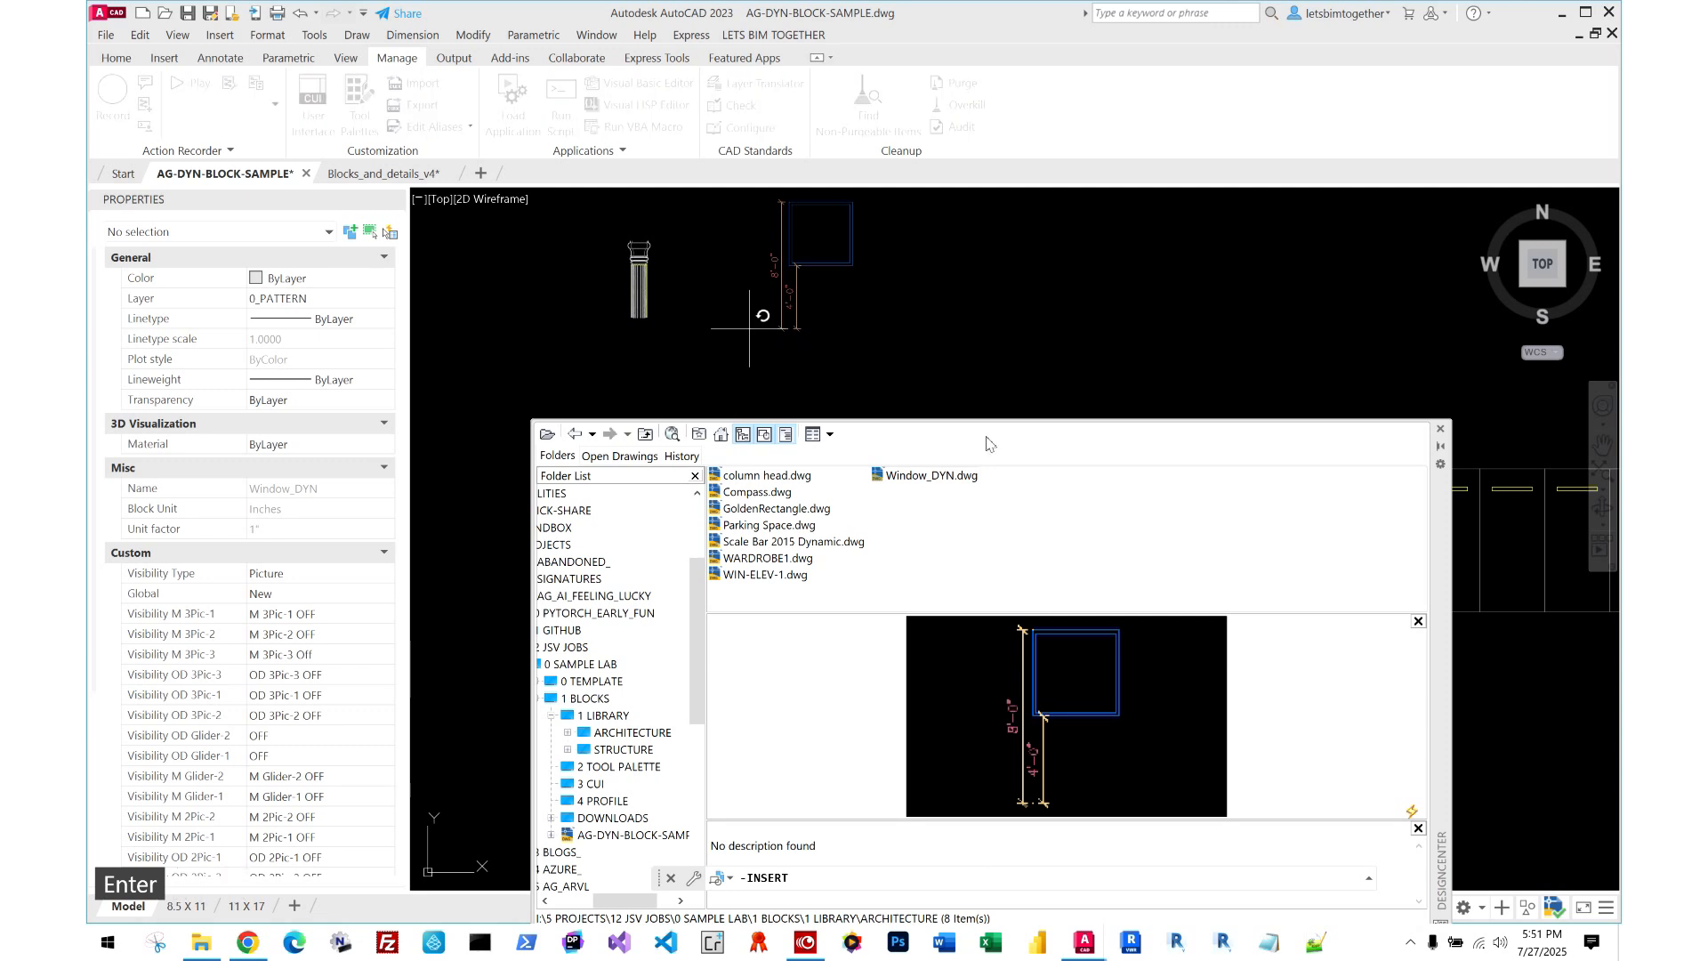
click(1123, 737)
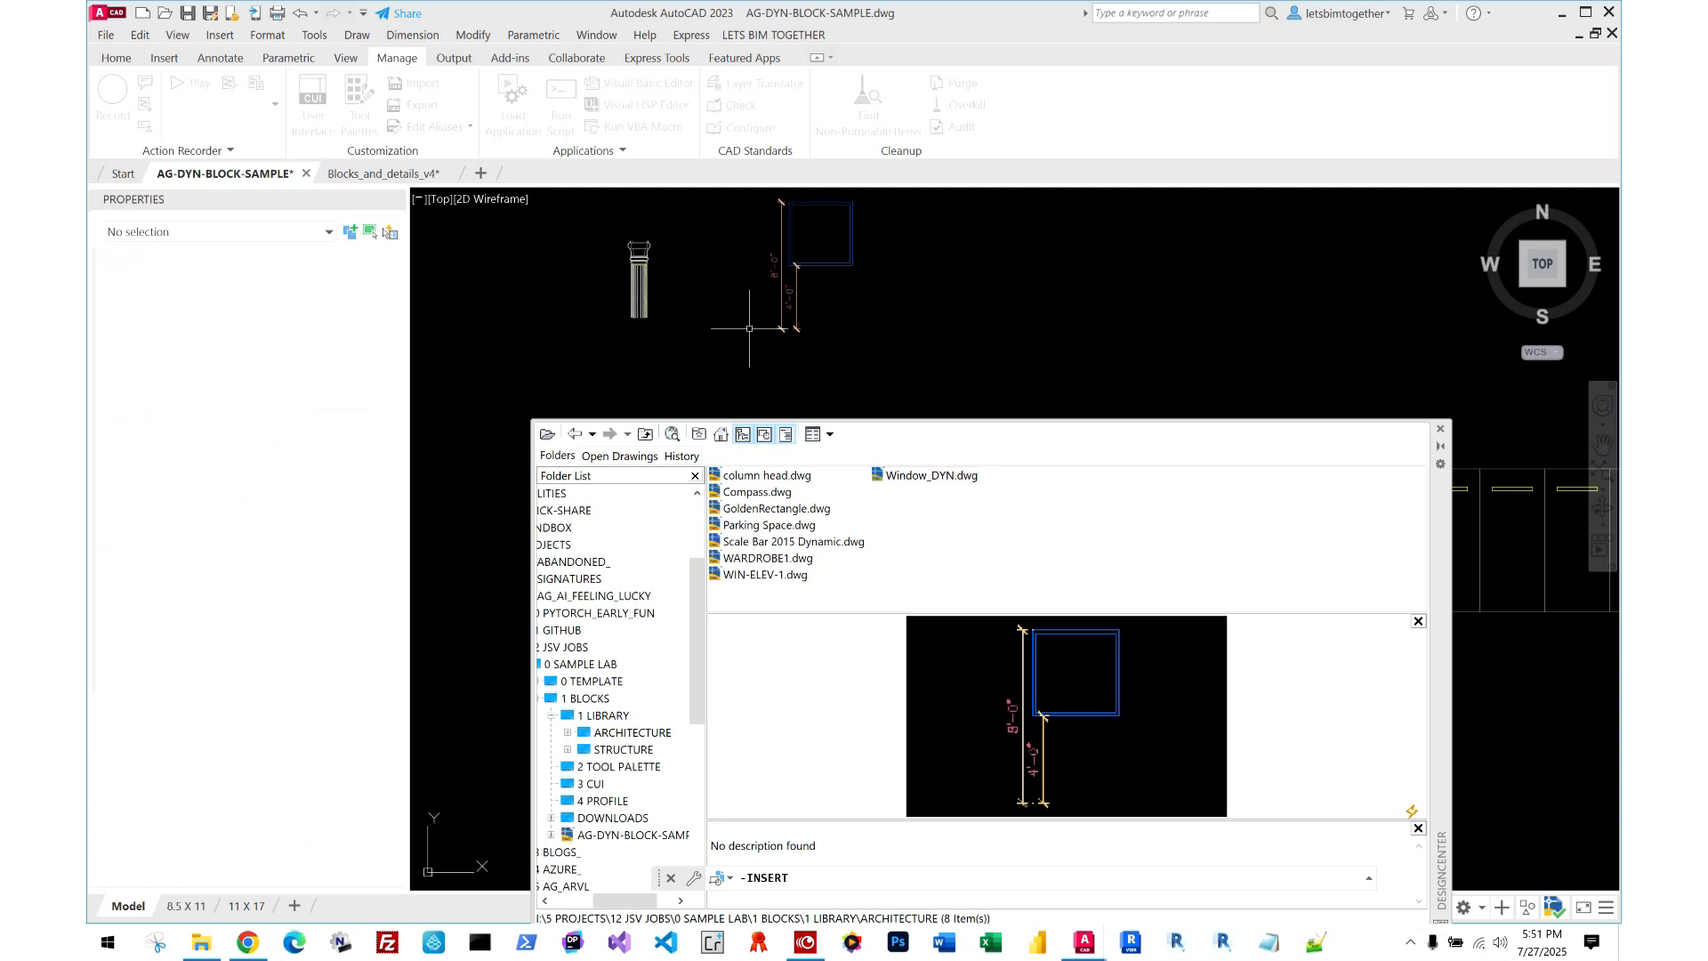
scroll(857, 264, up, 3)
click(773, 243)
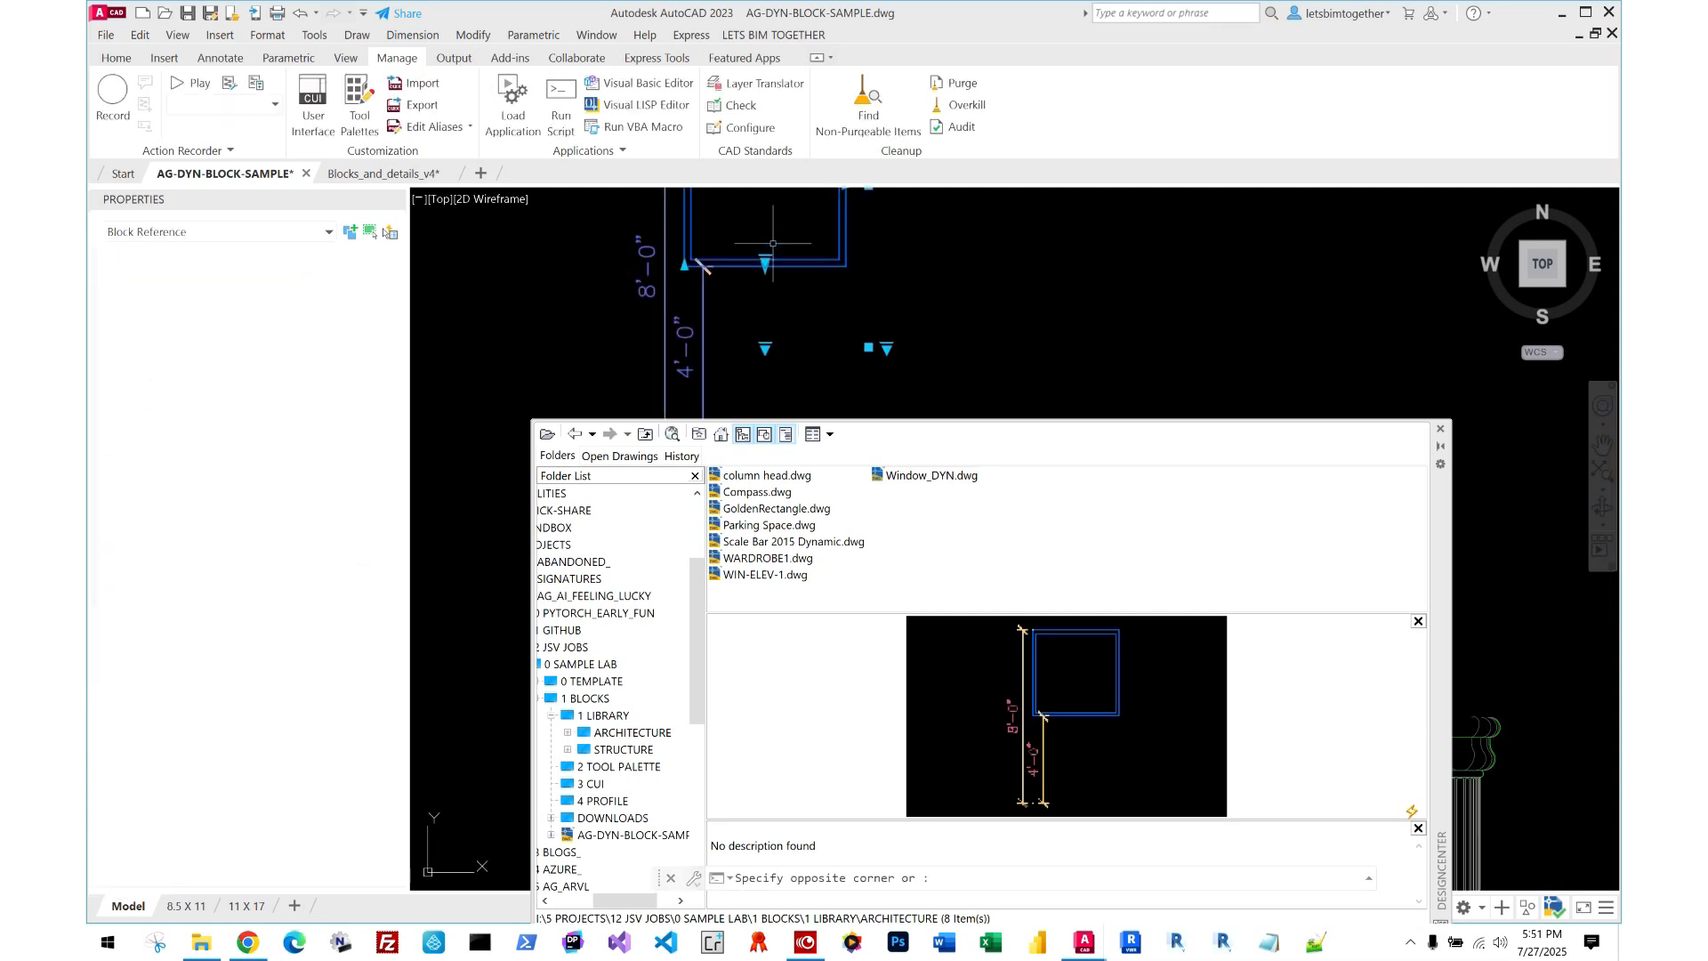
scroll(1047, 326, down, 4)
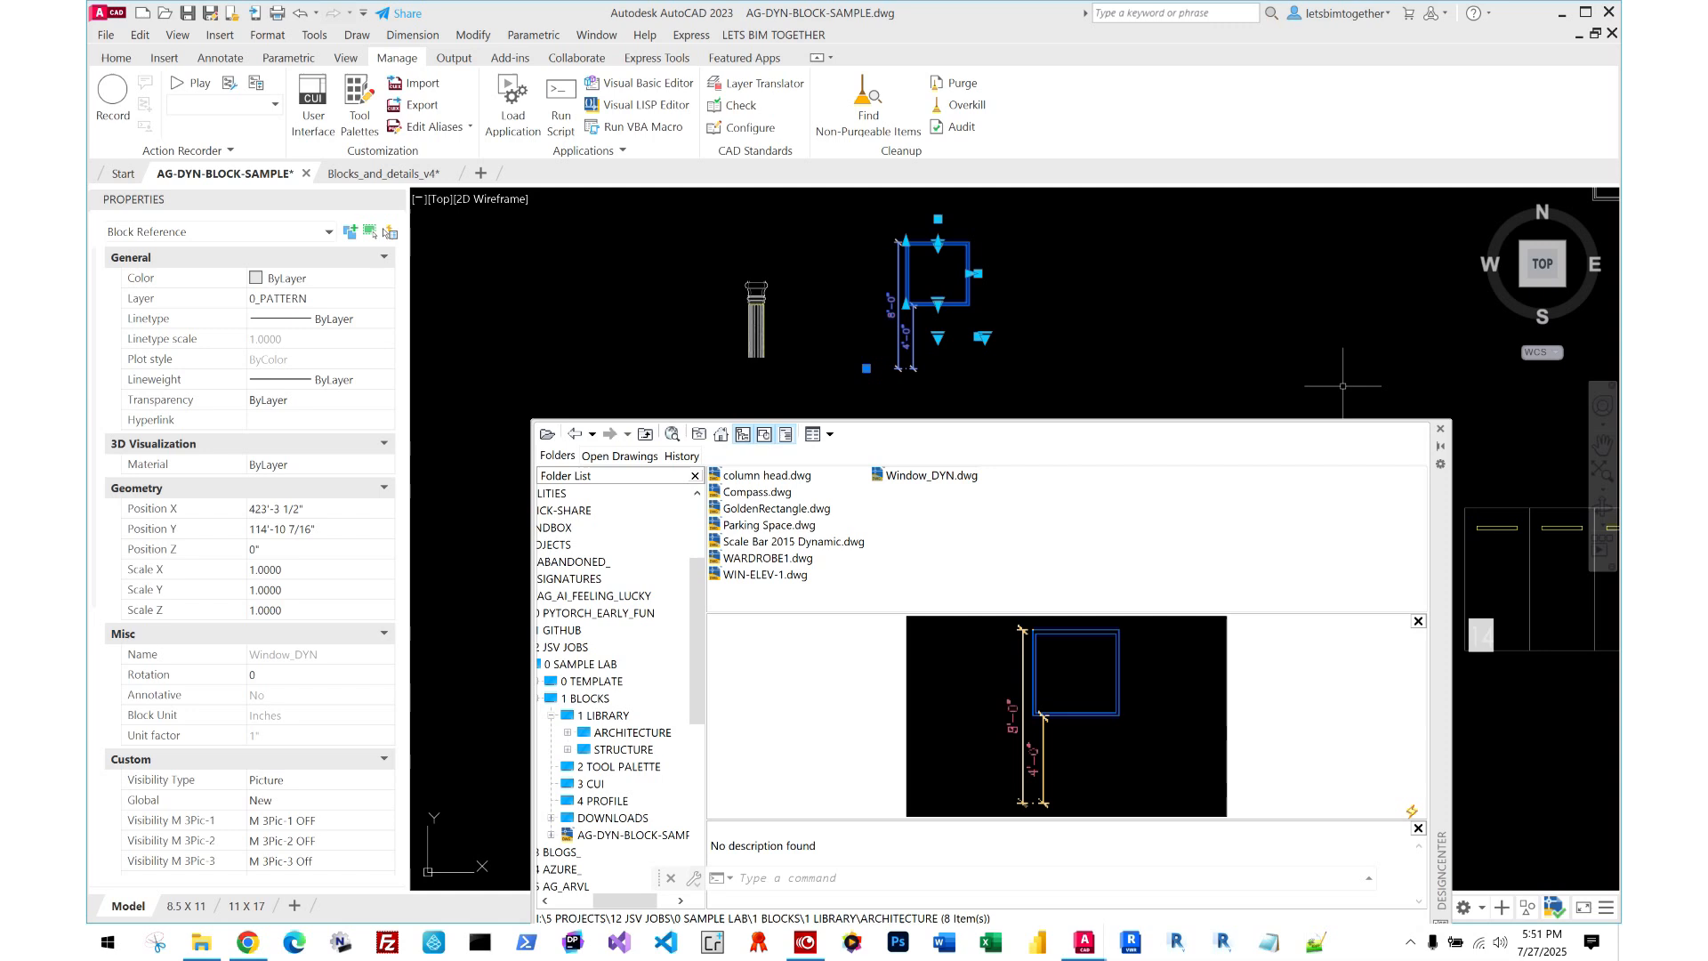
- Close DesignCenter and clear the window block selection
click(1442, 429)
key(Escape)
key(Escape)
- Insert a Parking Space block from the custom LETS BIM TOGETHER ARCHITECTURE collection below the column head, keeping NUMBER_OF_SPACES at 1
click(767, 41)
key(Escape)
click(765, 35)
mouse_move(774, 56)
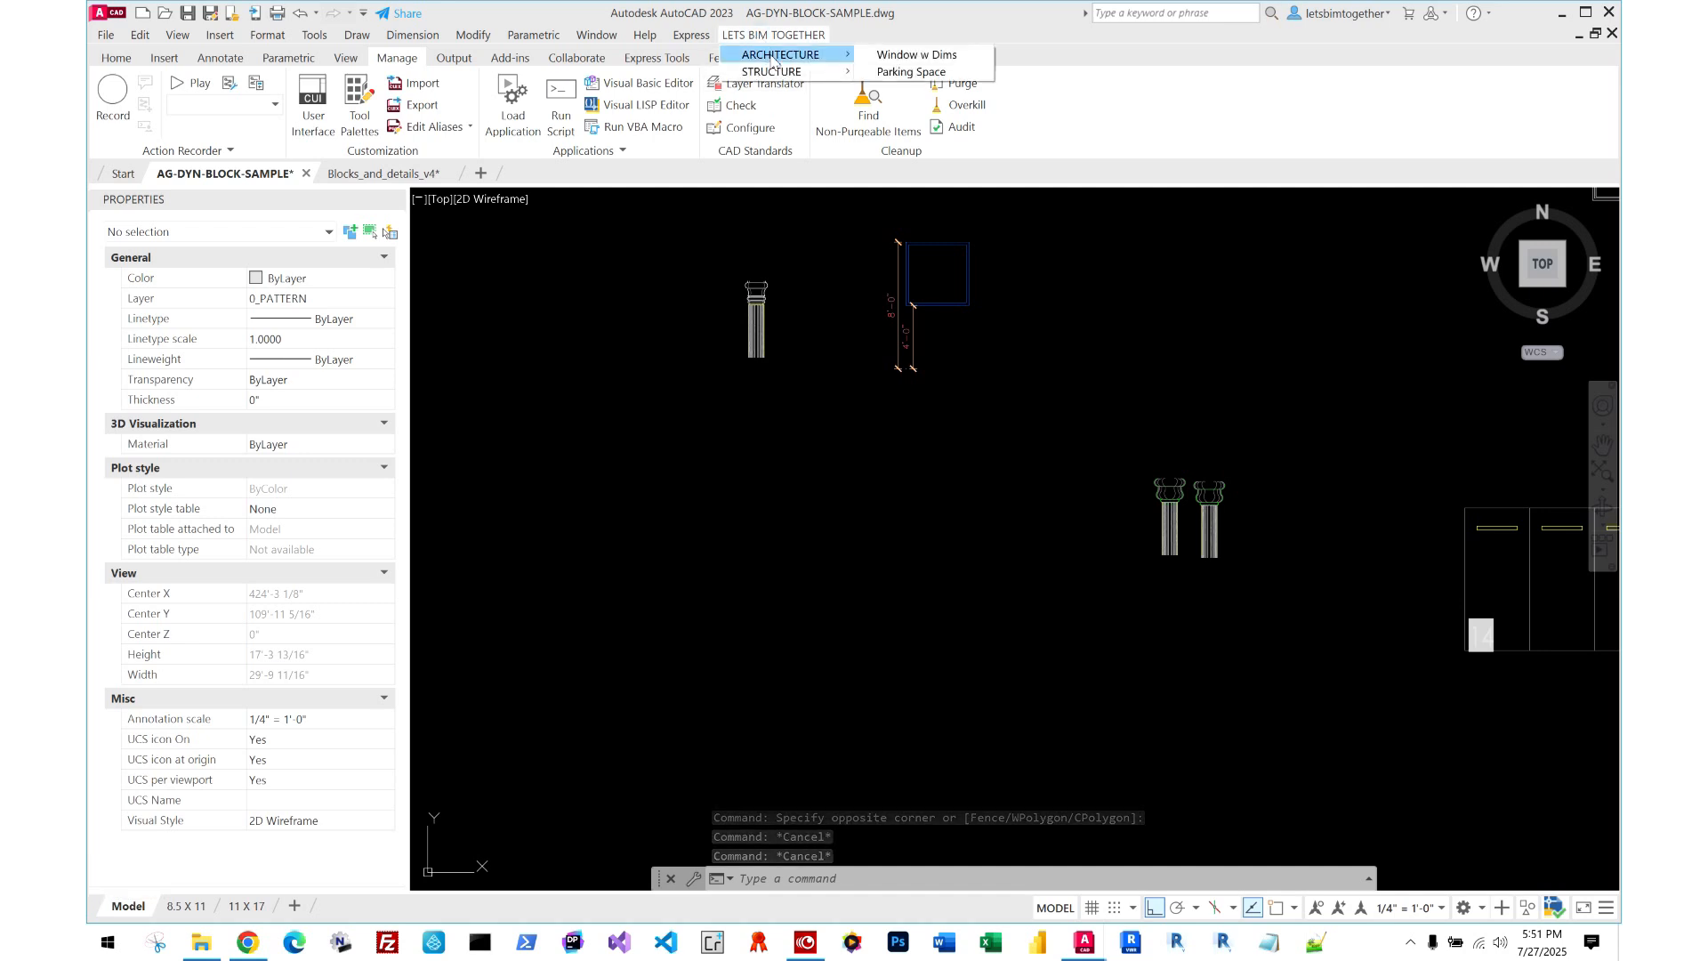
click(905, 73)
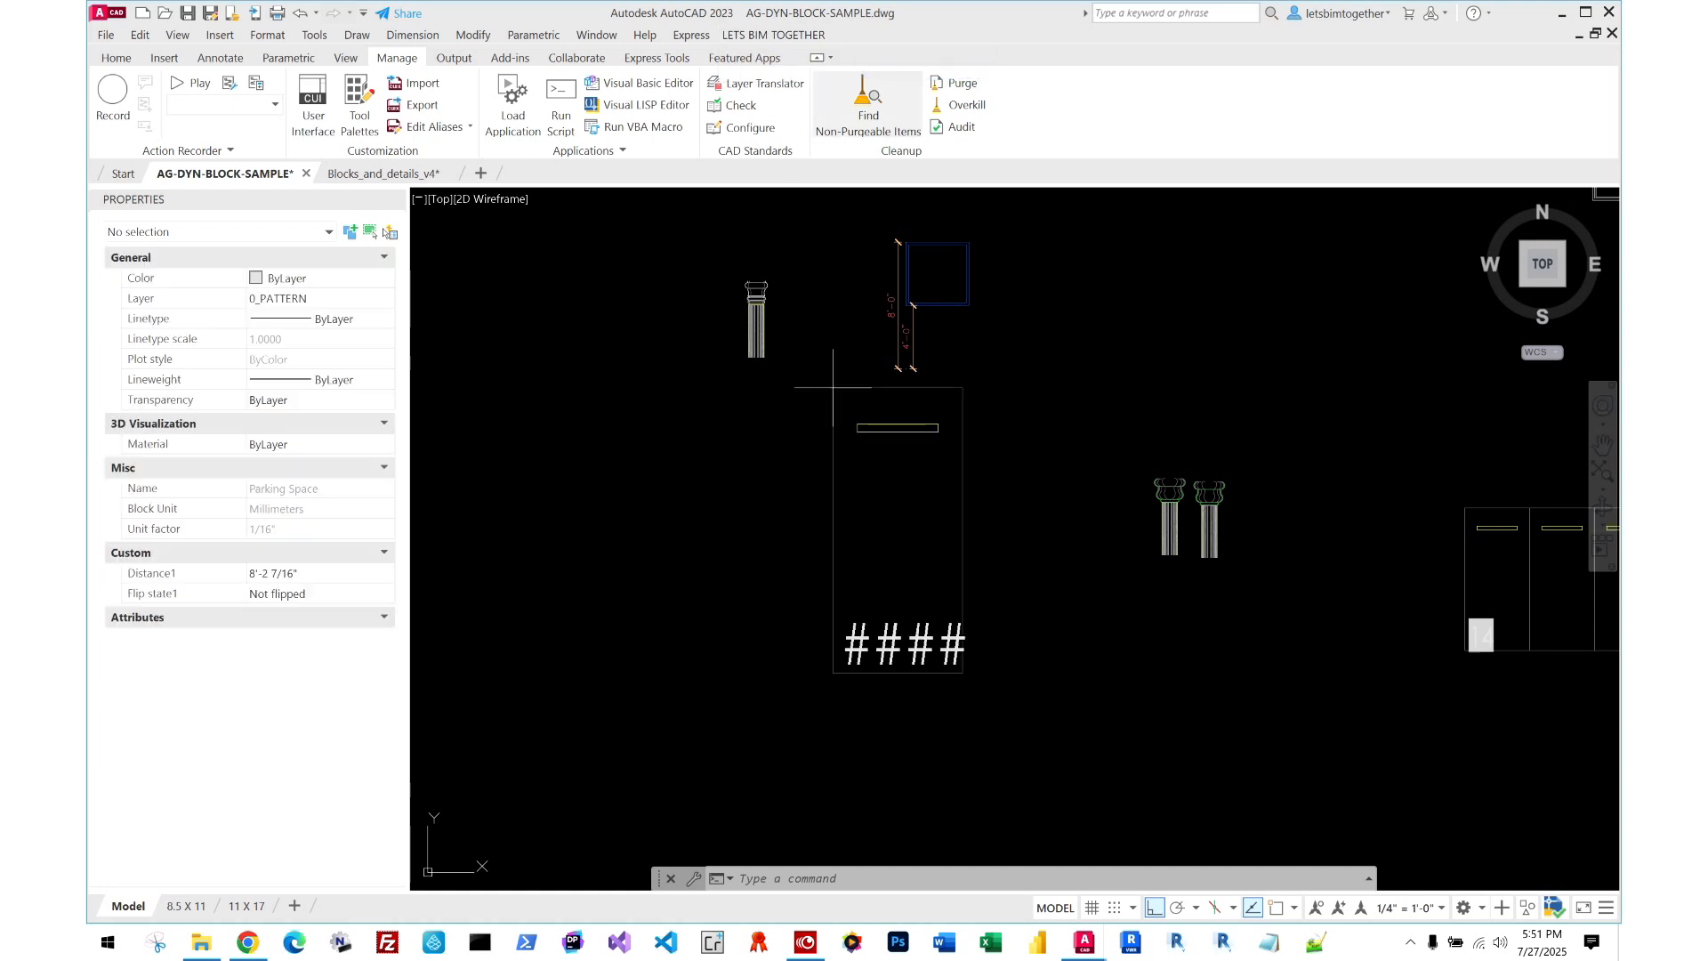
click(465, 556)
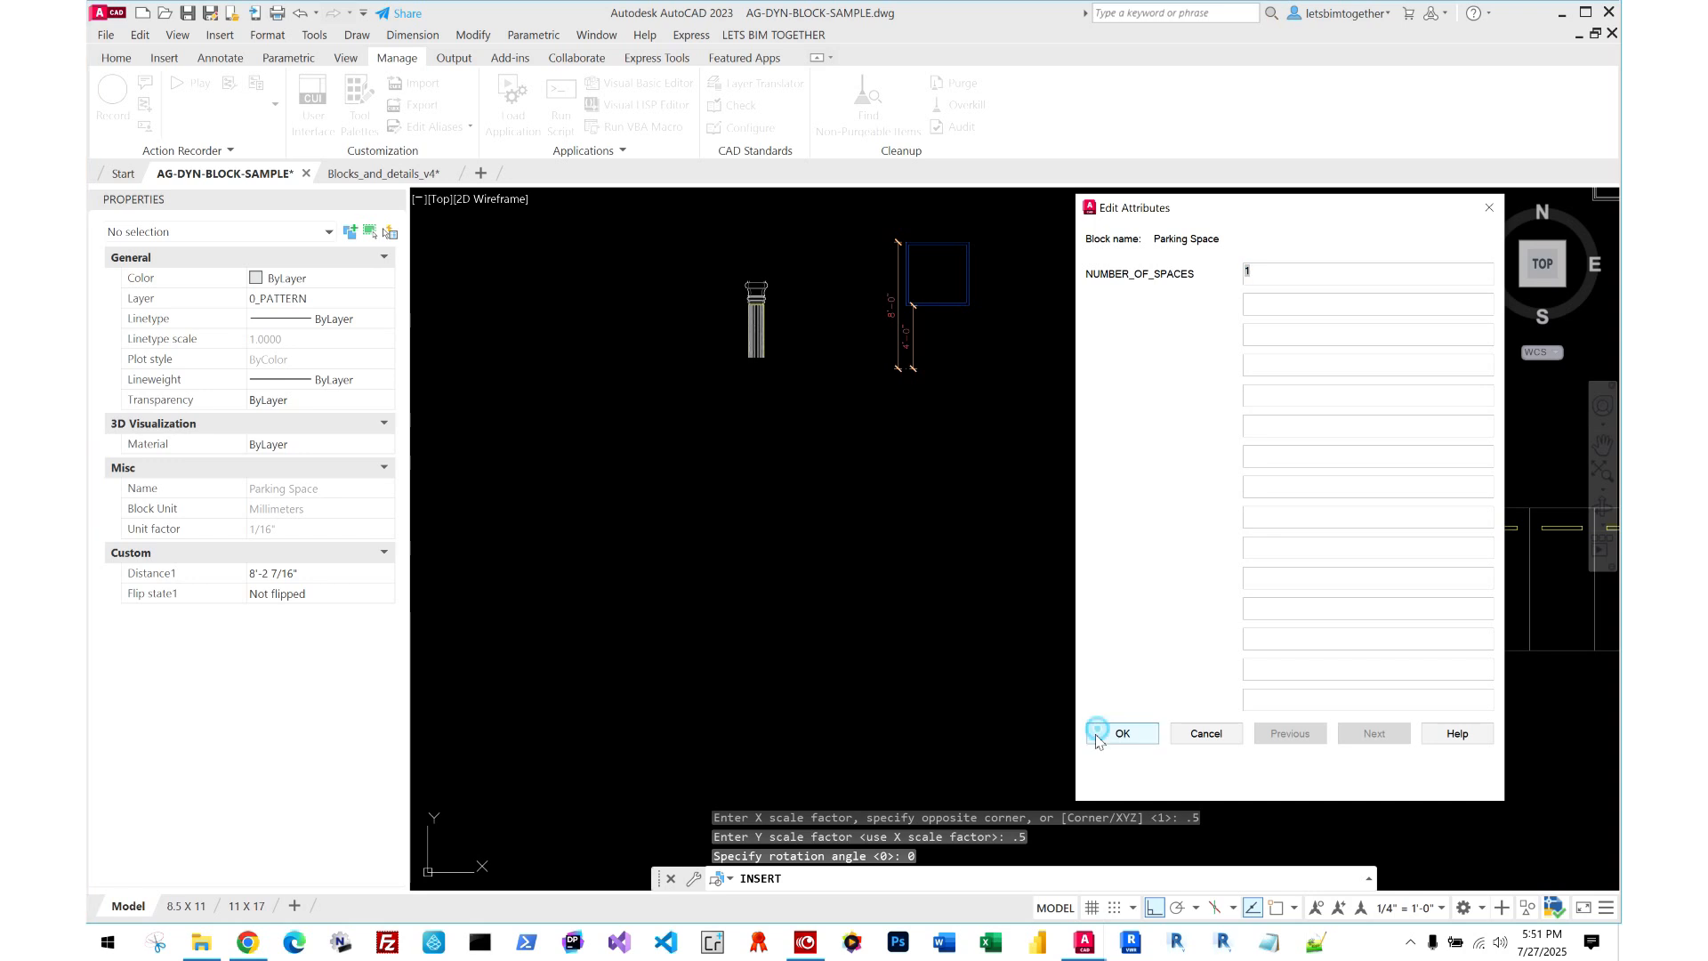
click(1122, 733)
- Stretch the new parking block horizontally to seven spaces and regenerate the drawing with REA to refresh its space count
click(549, 597)
click(472, 578)
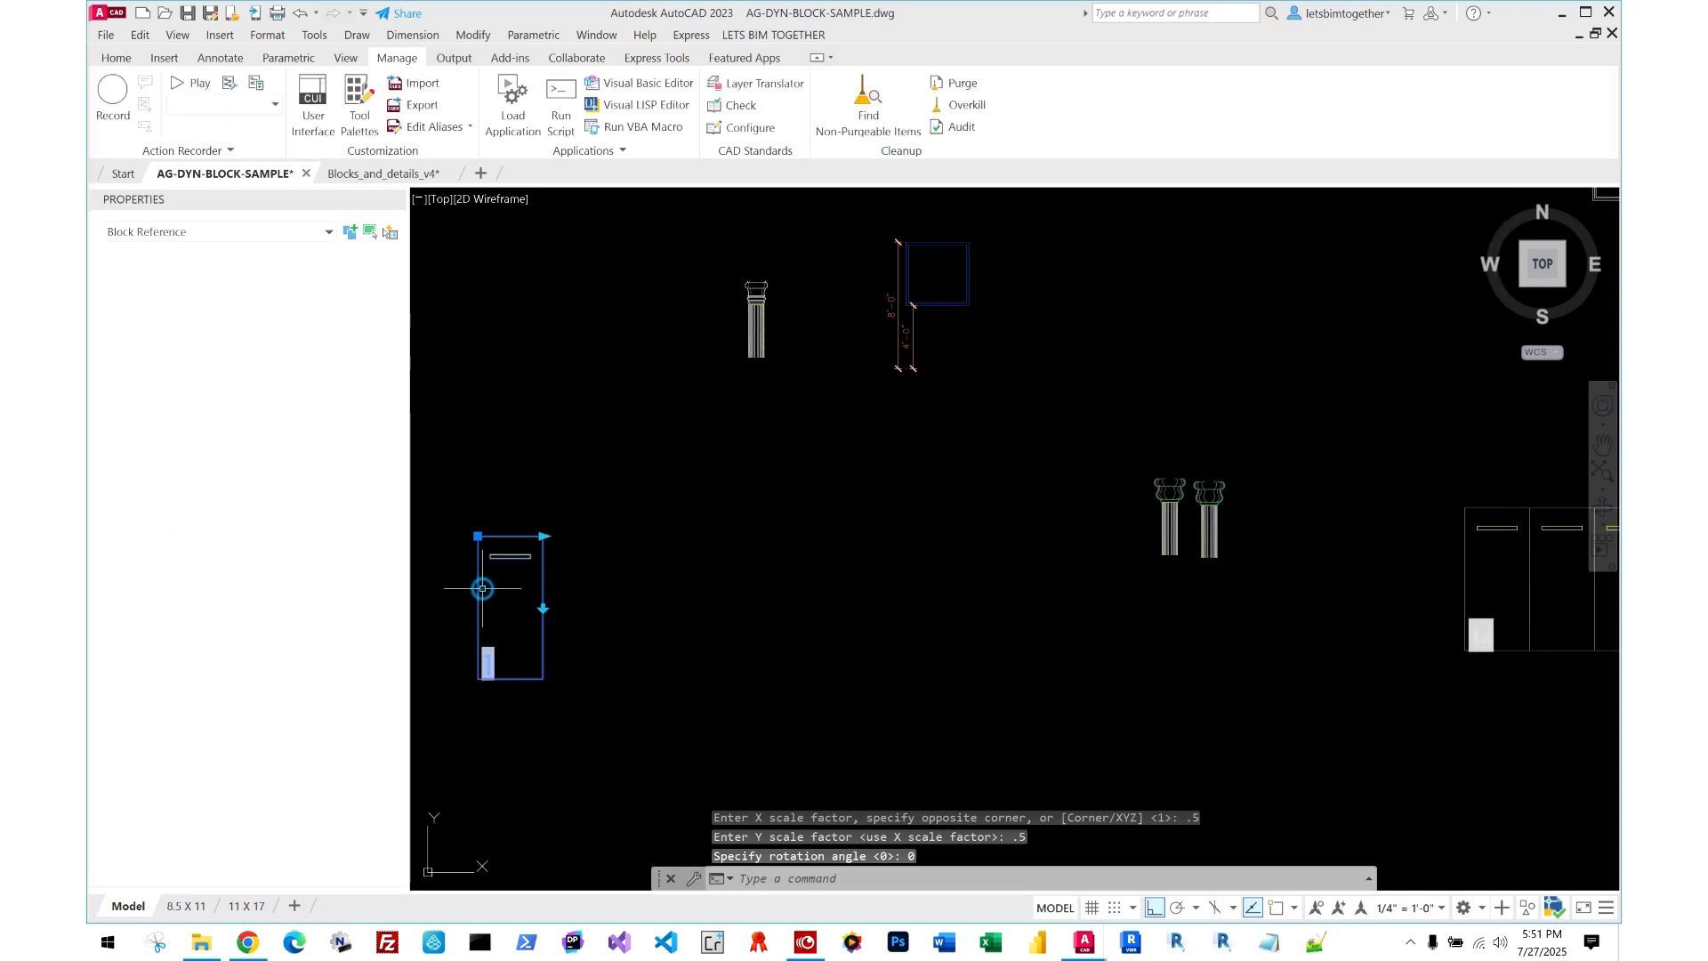
click(543, 537)
click(932, 534)
key(Escape)
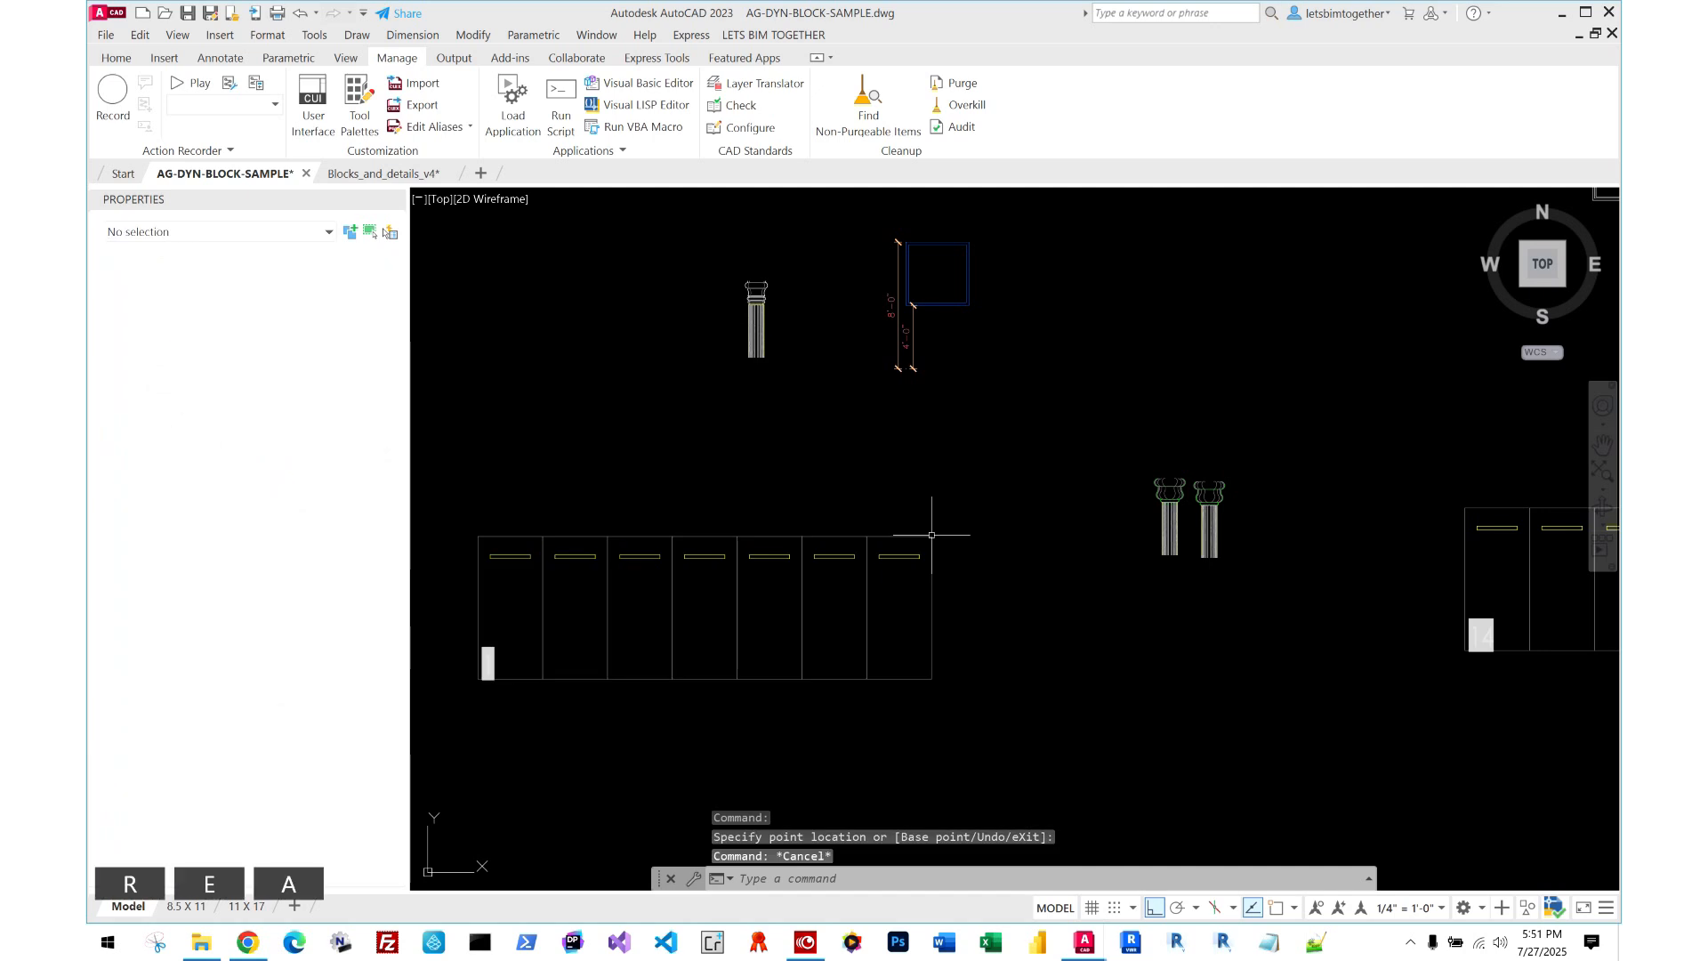
text(rea)
key(space)
scroll(1005, 327, down, 2)
scroll(718, 532, up, 6)
click(702, 664)
scroll(893, 284, down, 5)
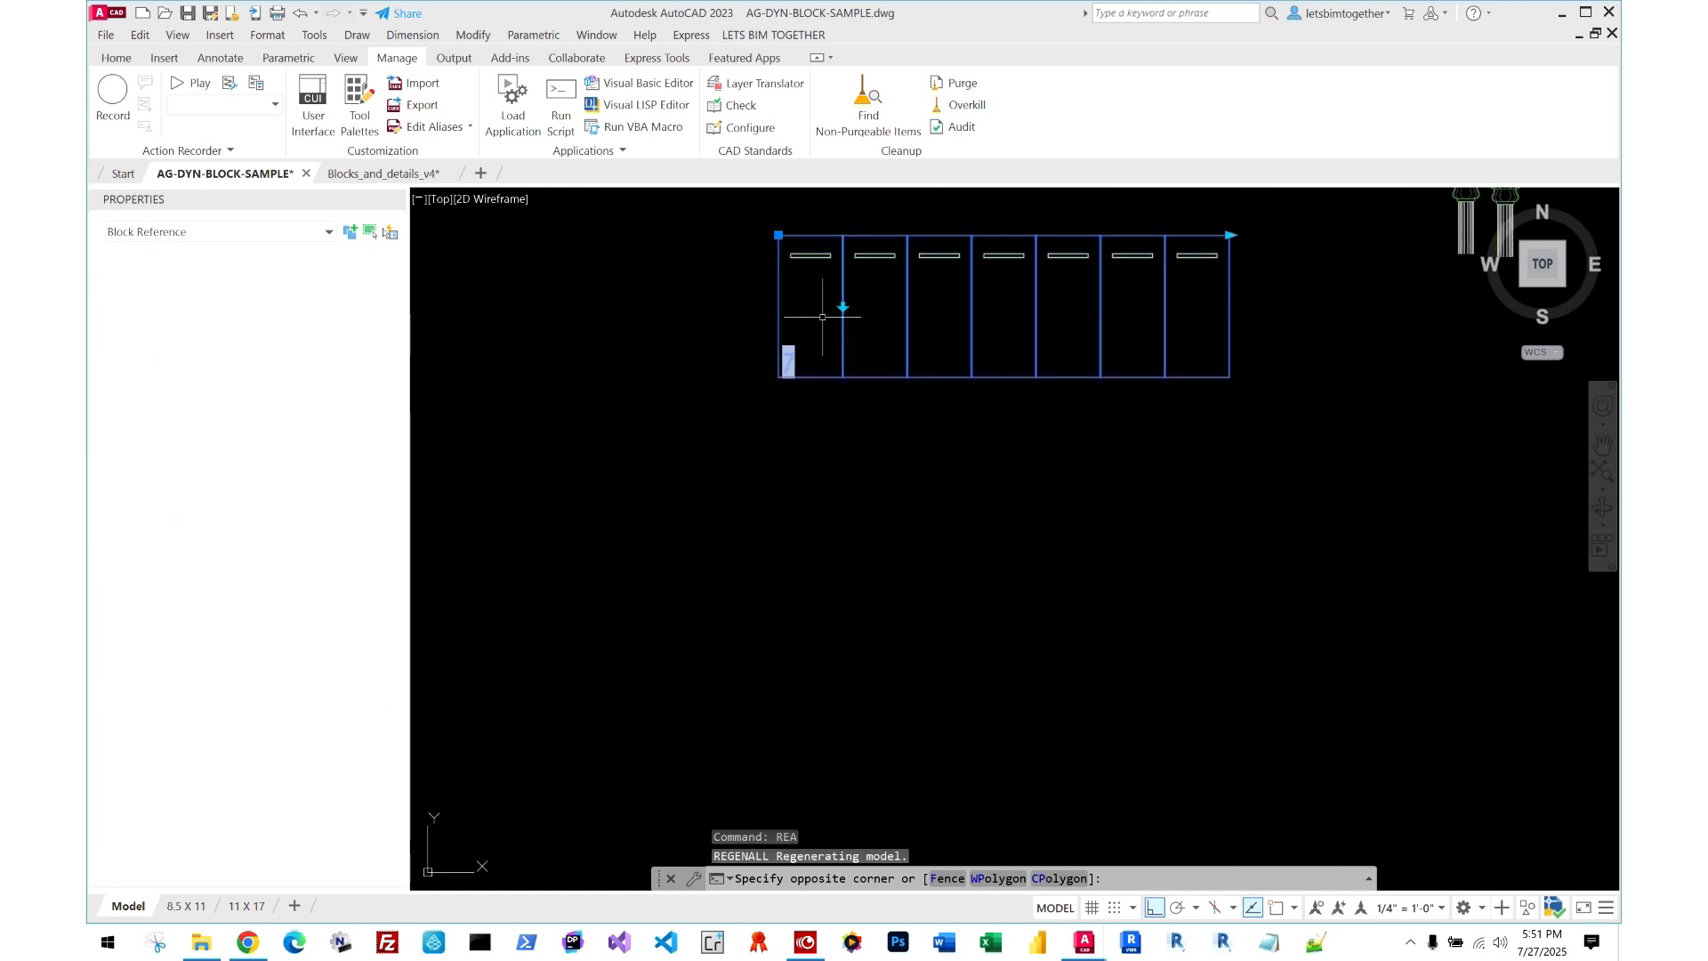
key(Escape)
key(Escape)
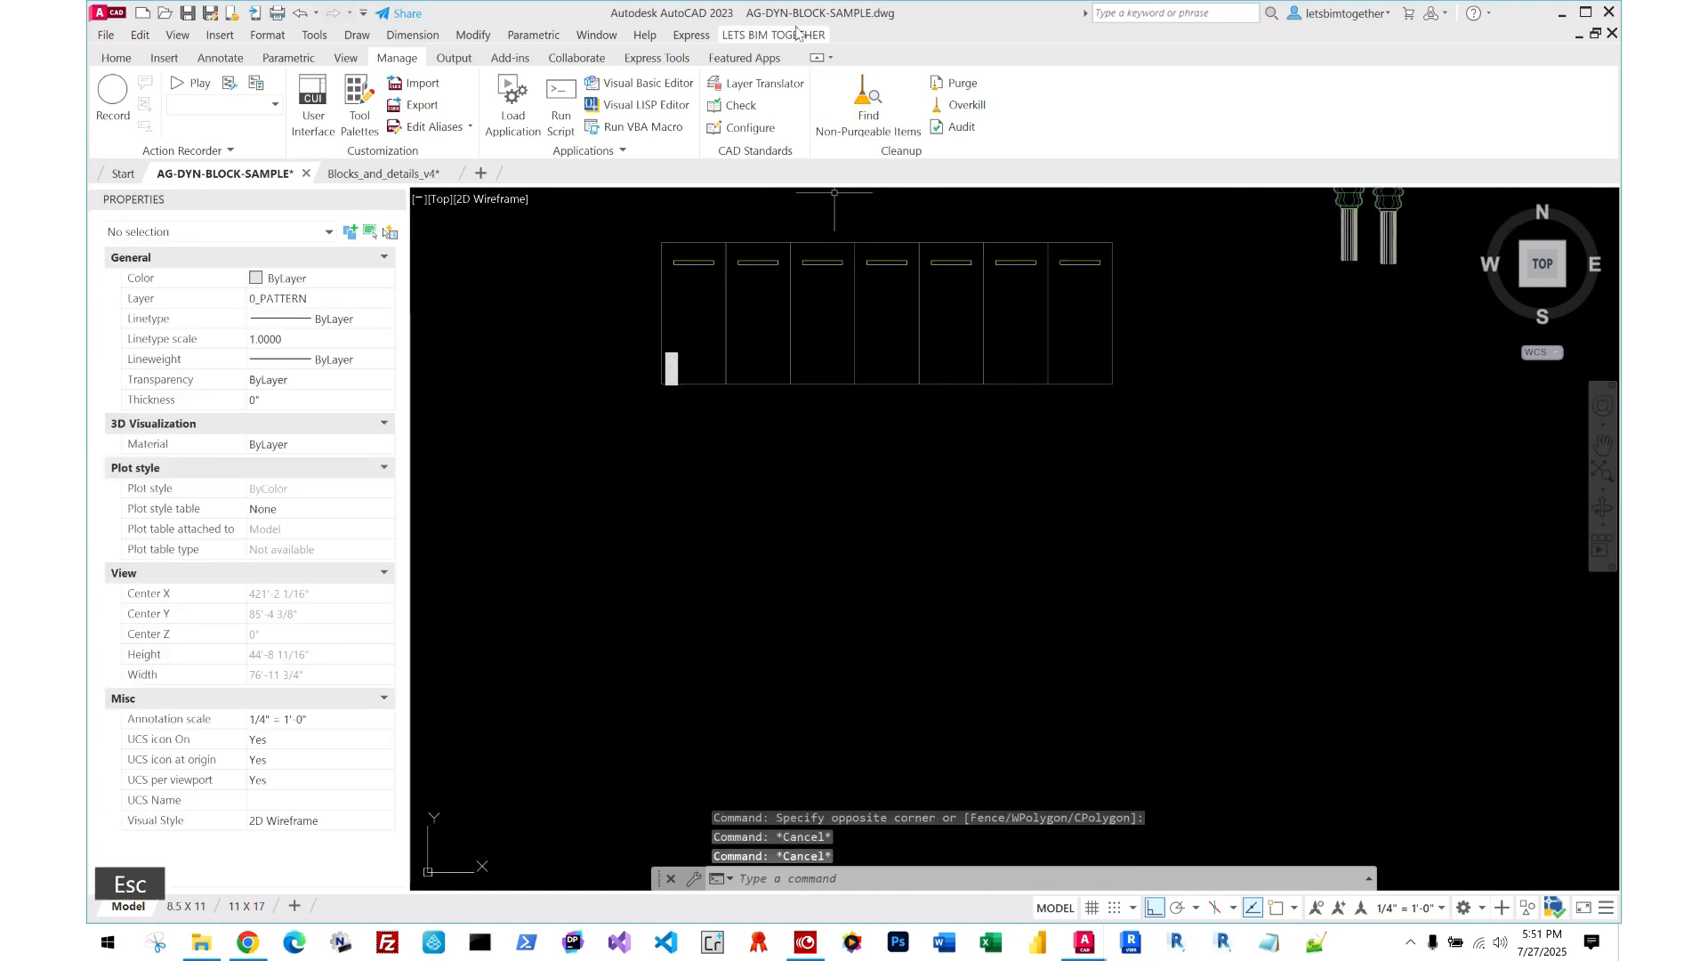
- Insert the L-Shape block from the custom LETS BIM TOGETHER STRUCTURE collection into an empty area of the drawing
click(796, 34)
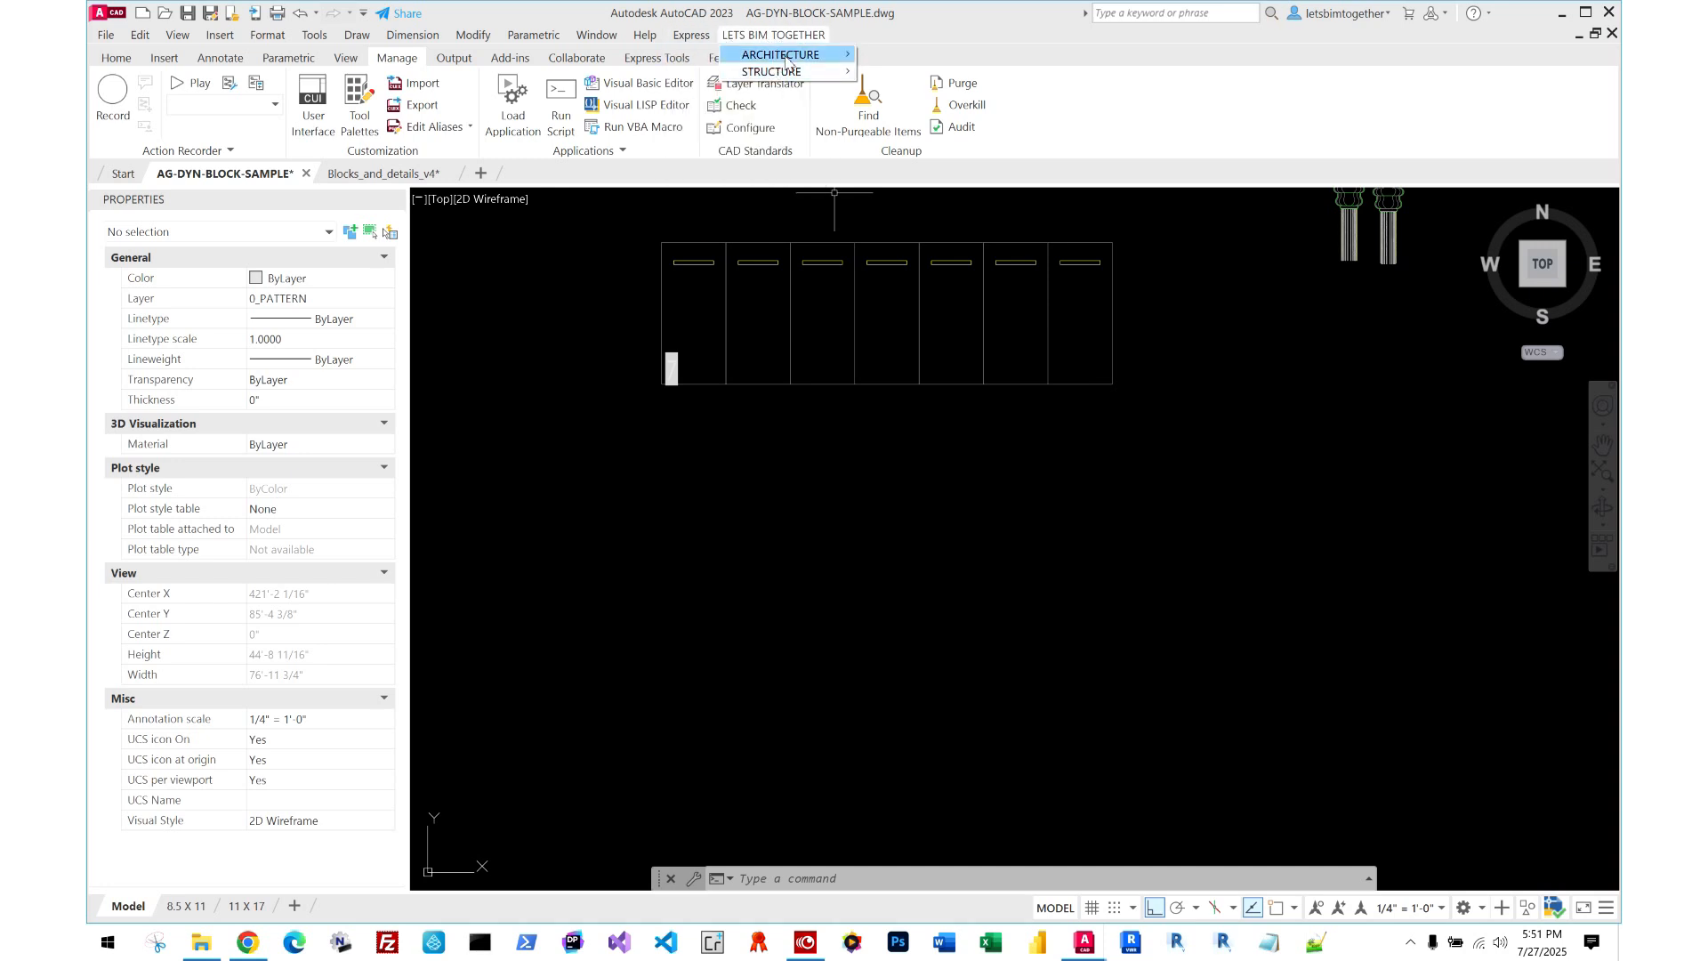
mouse_move(797, 74)
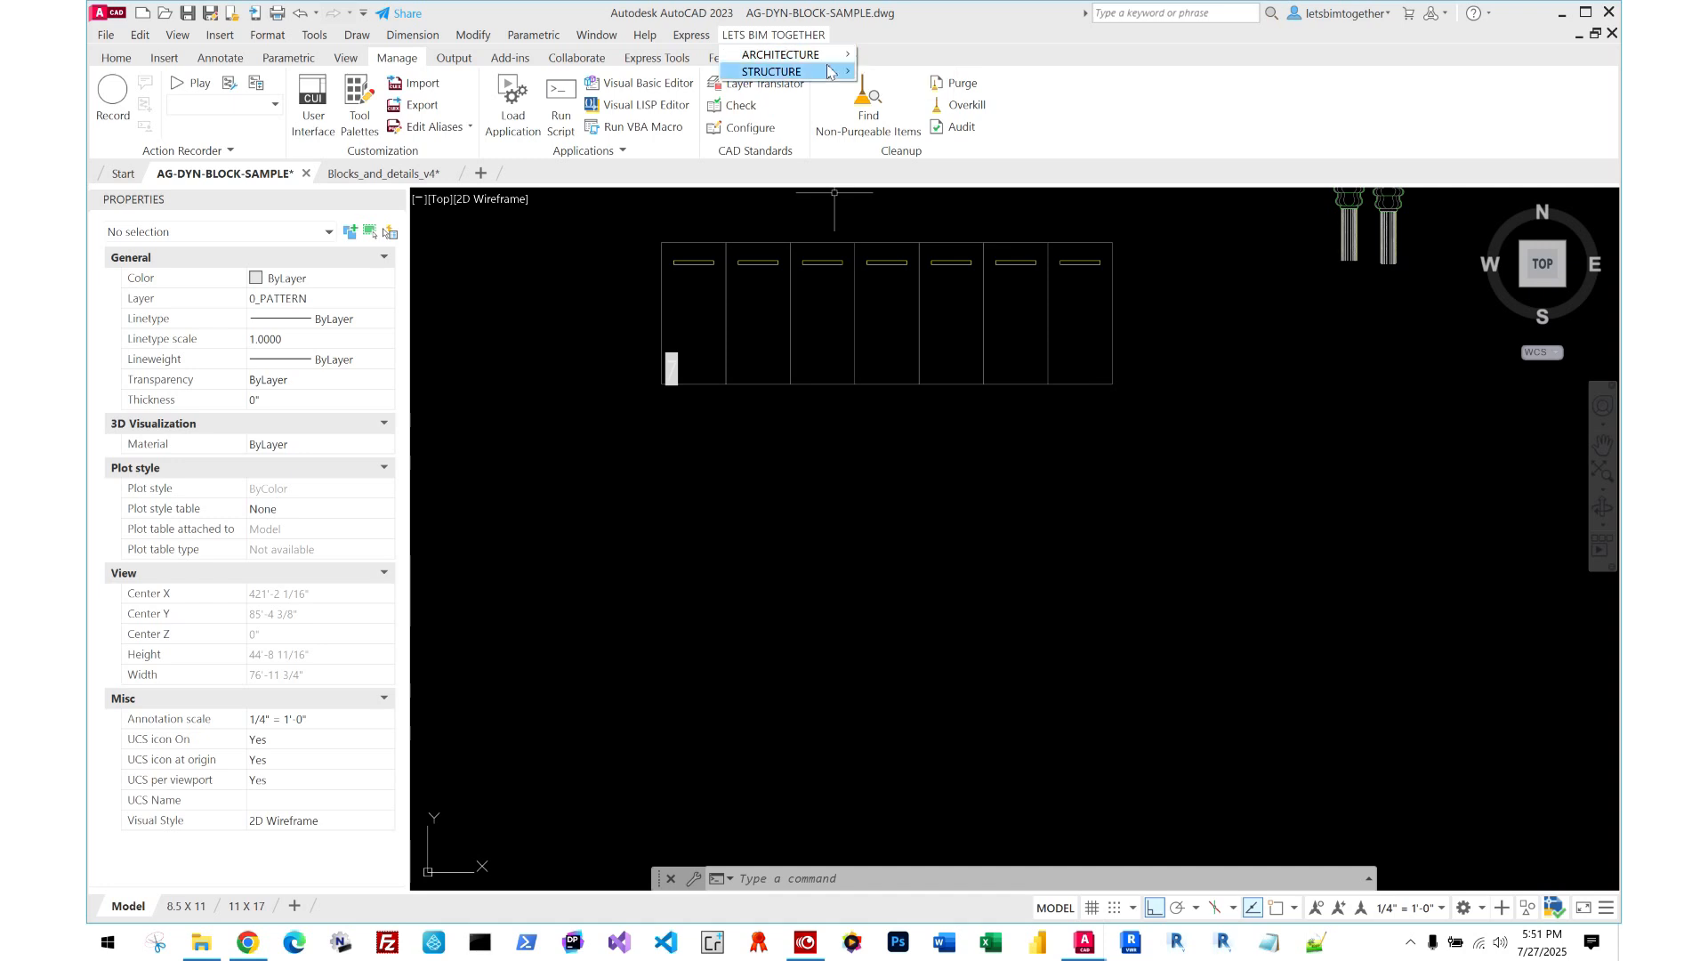
click(899, 89)
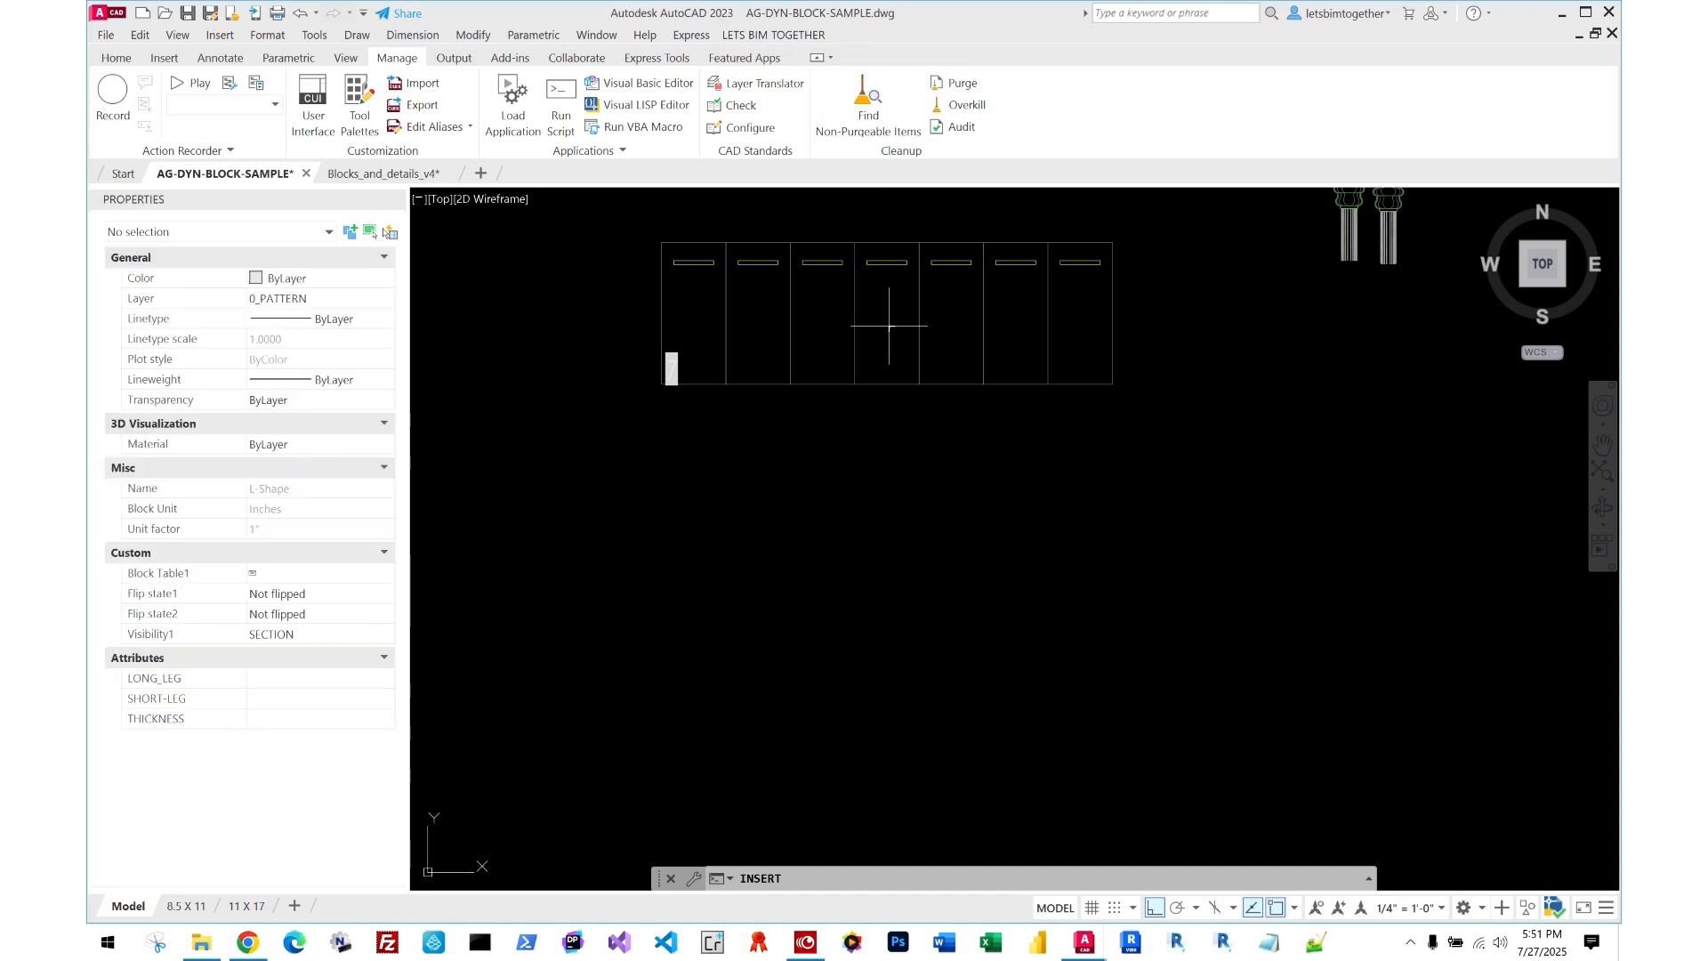
scroll(793, 363, up, 5)
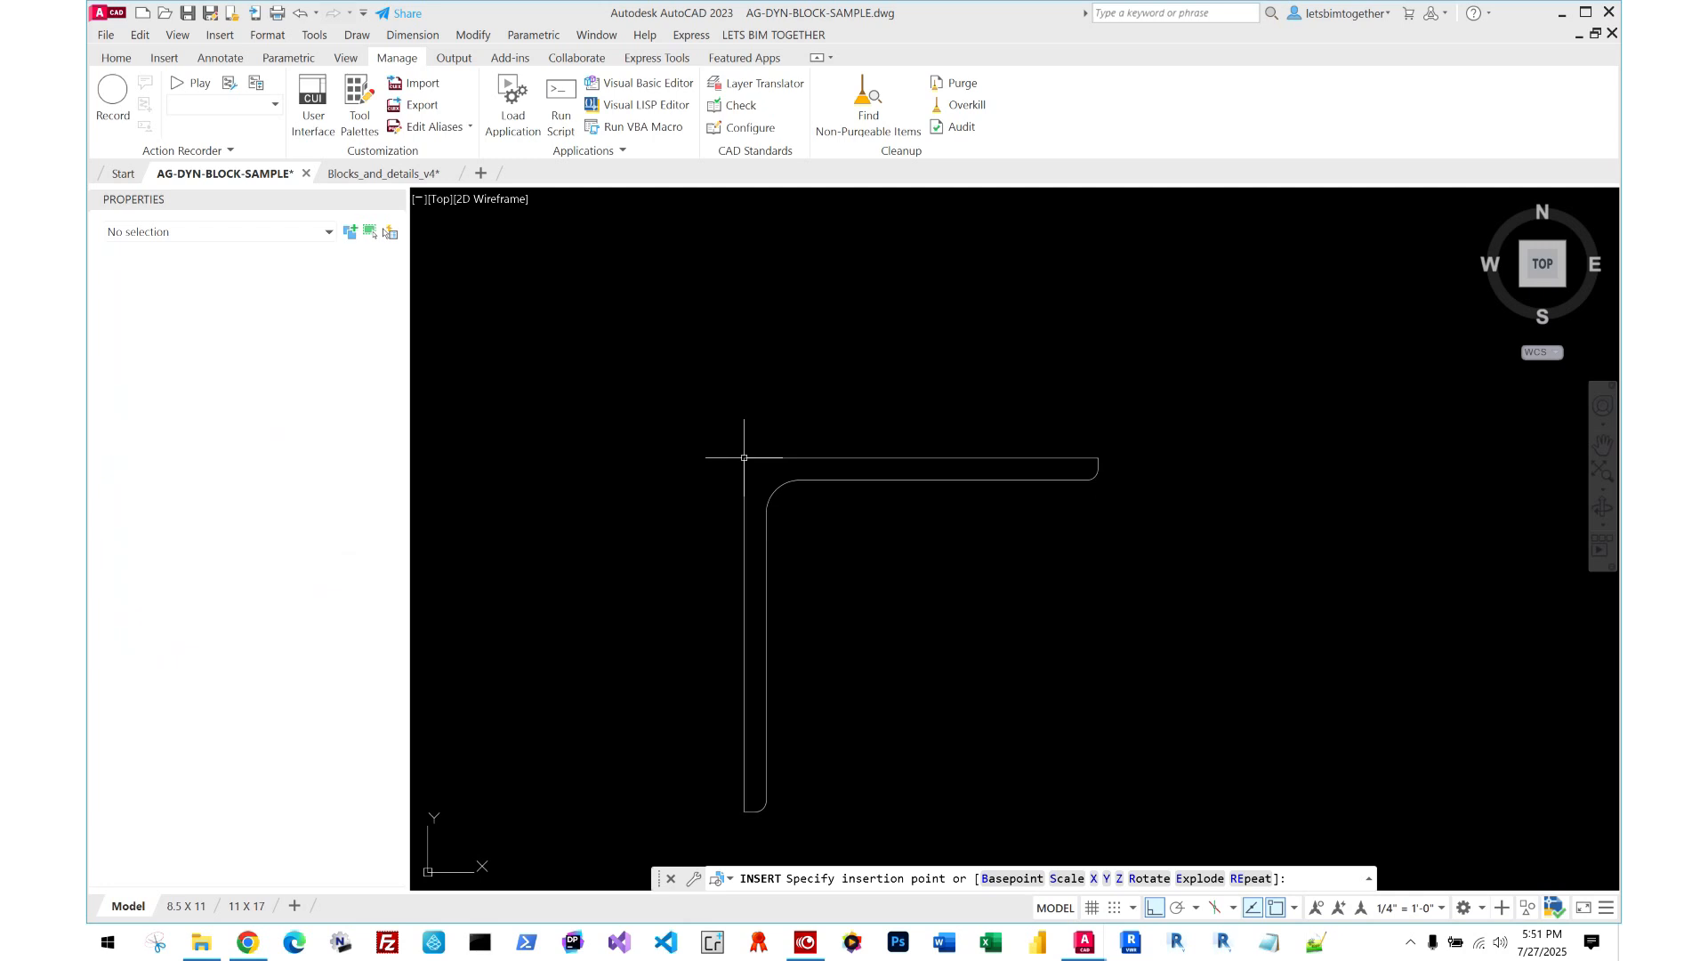
click(744, 457)
scroll(783, 443, down, 6)
click(904, 526)
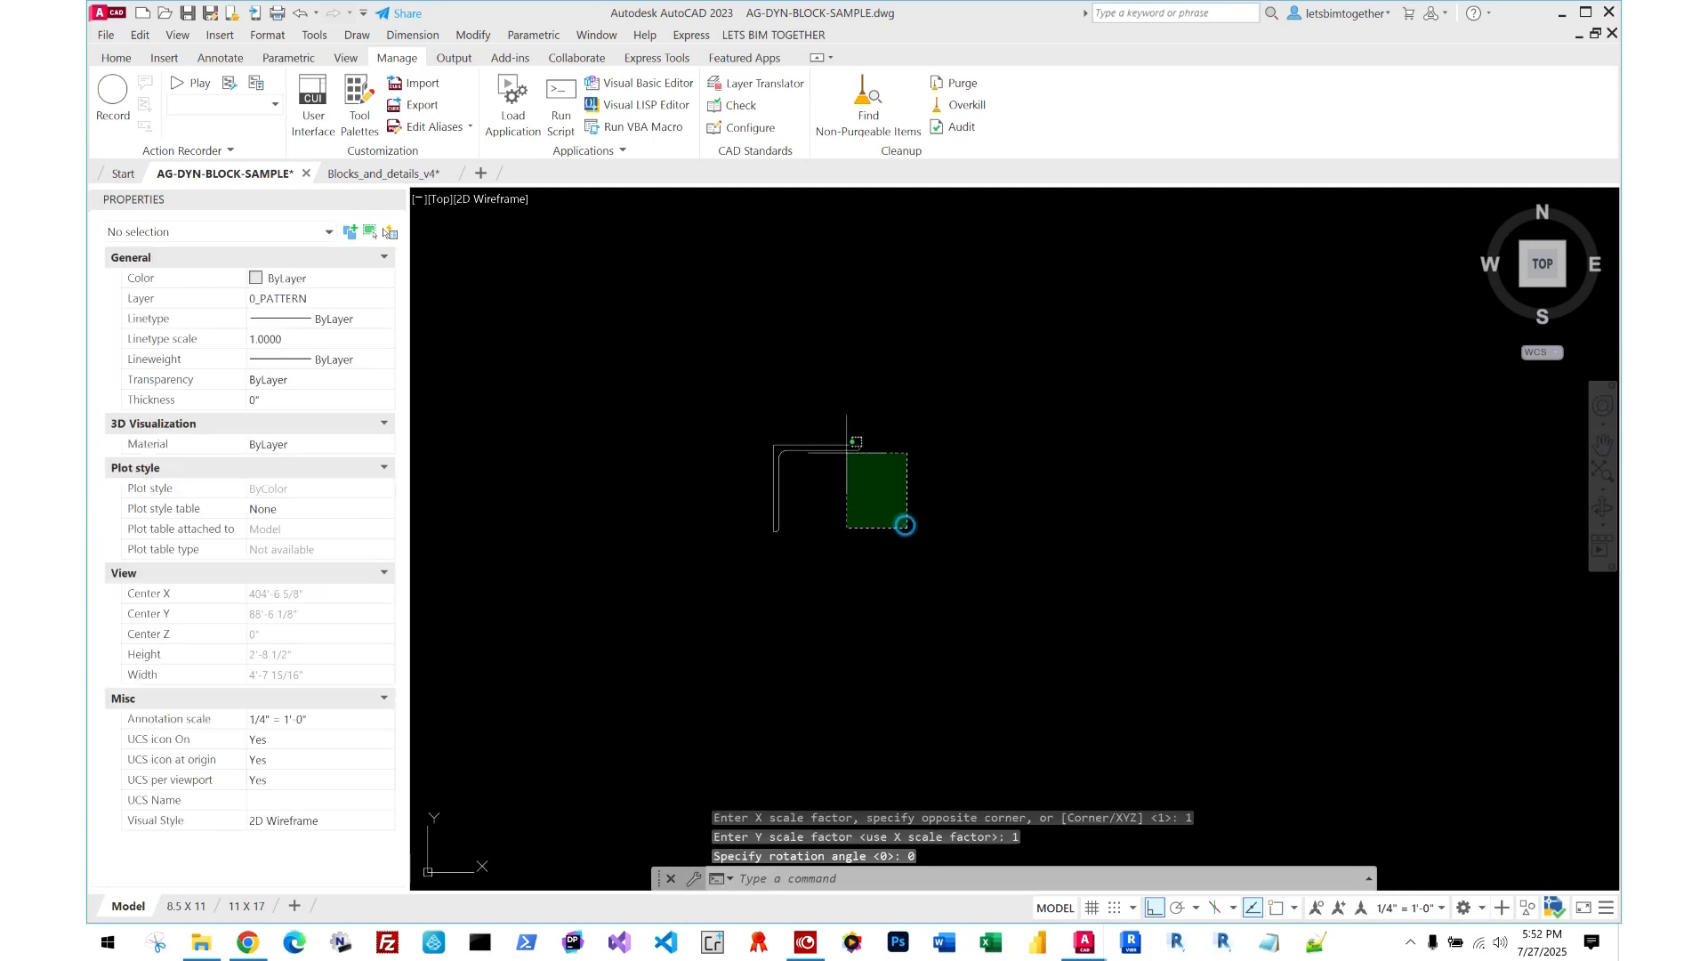
click(691, 347)
key(Escape)
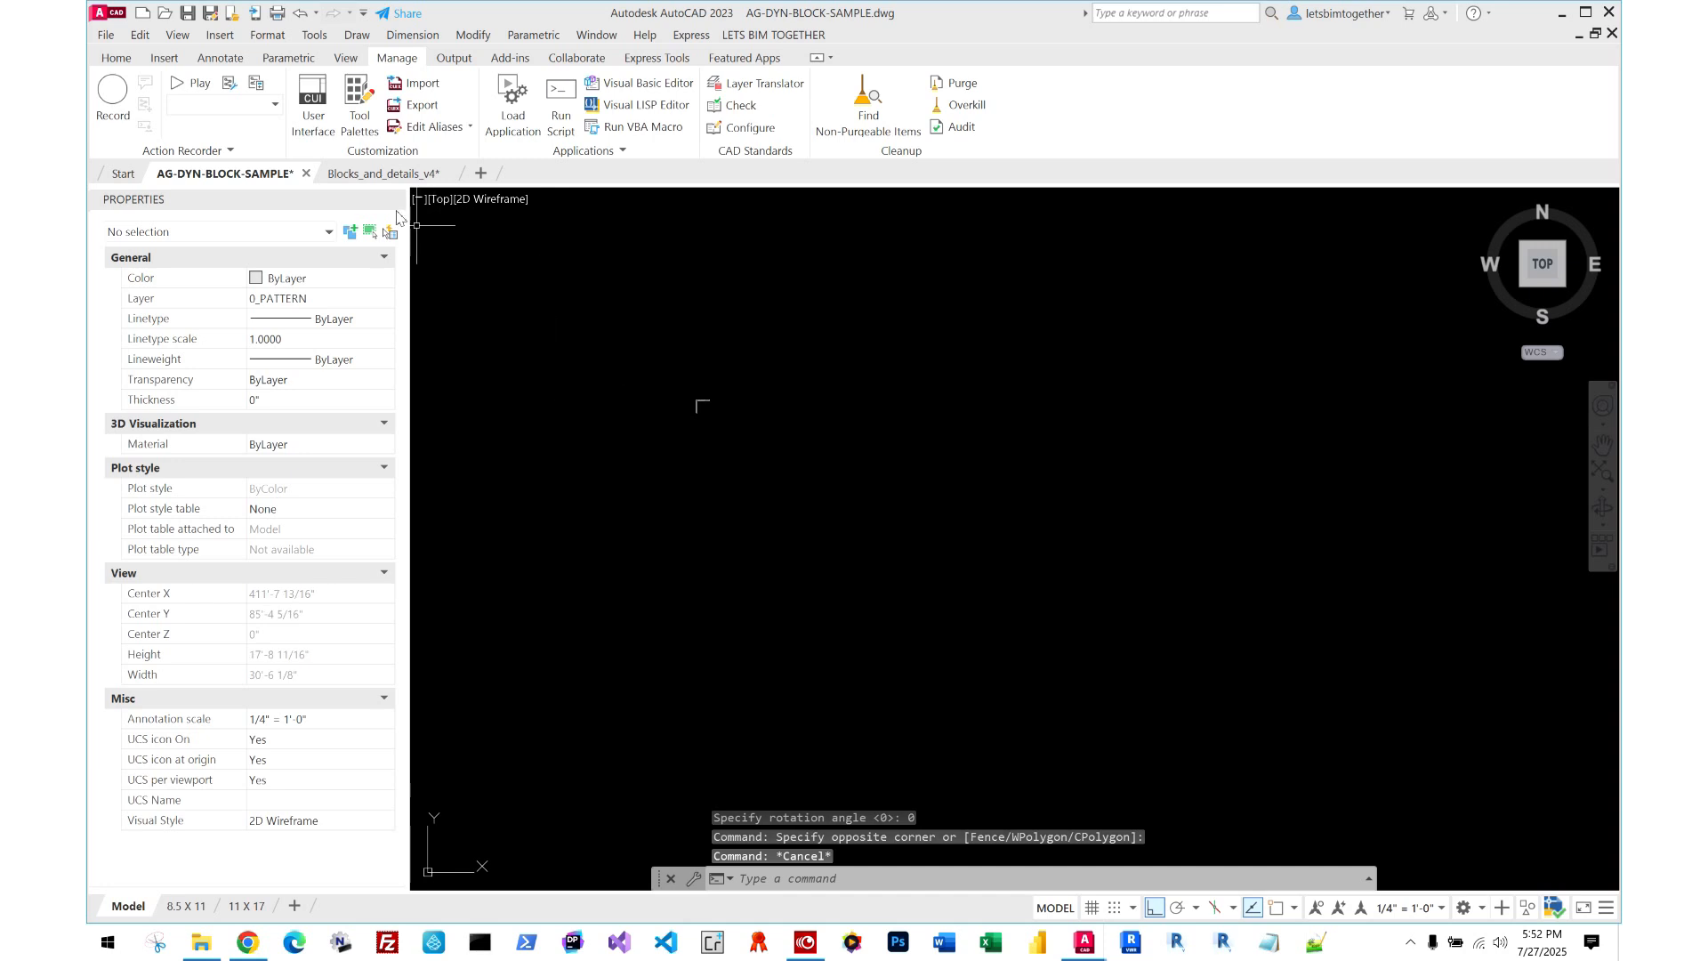
- Switch to the Blocks_and_details_v4 drawing and stretch the corrugated sheet block, leaving it two corrugations long
click(369, 174)
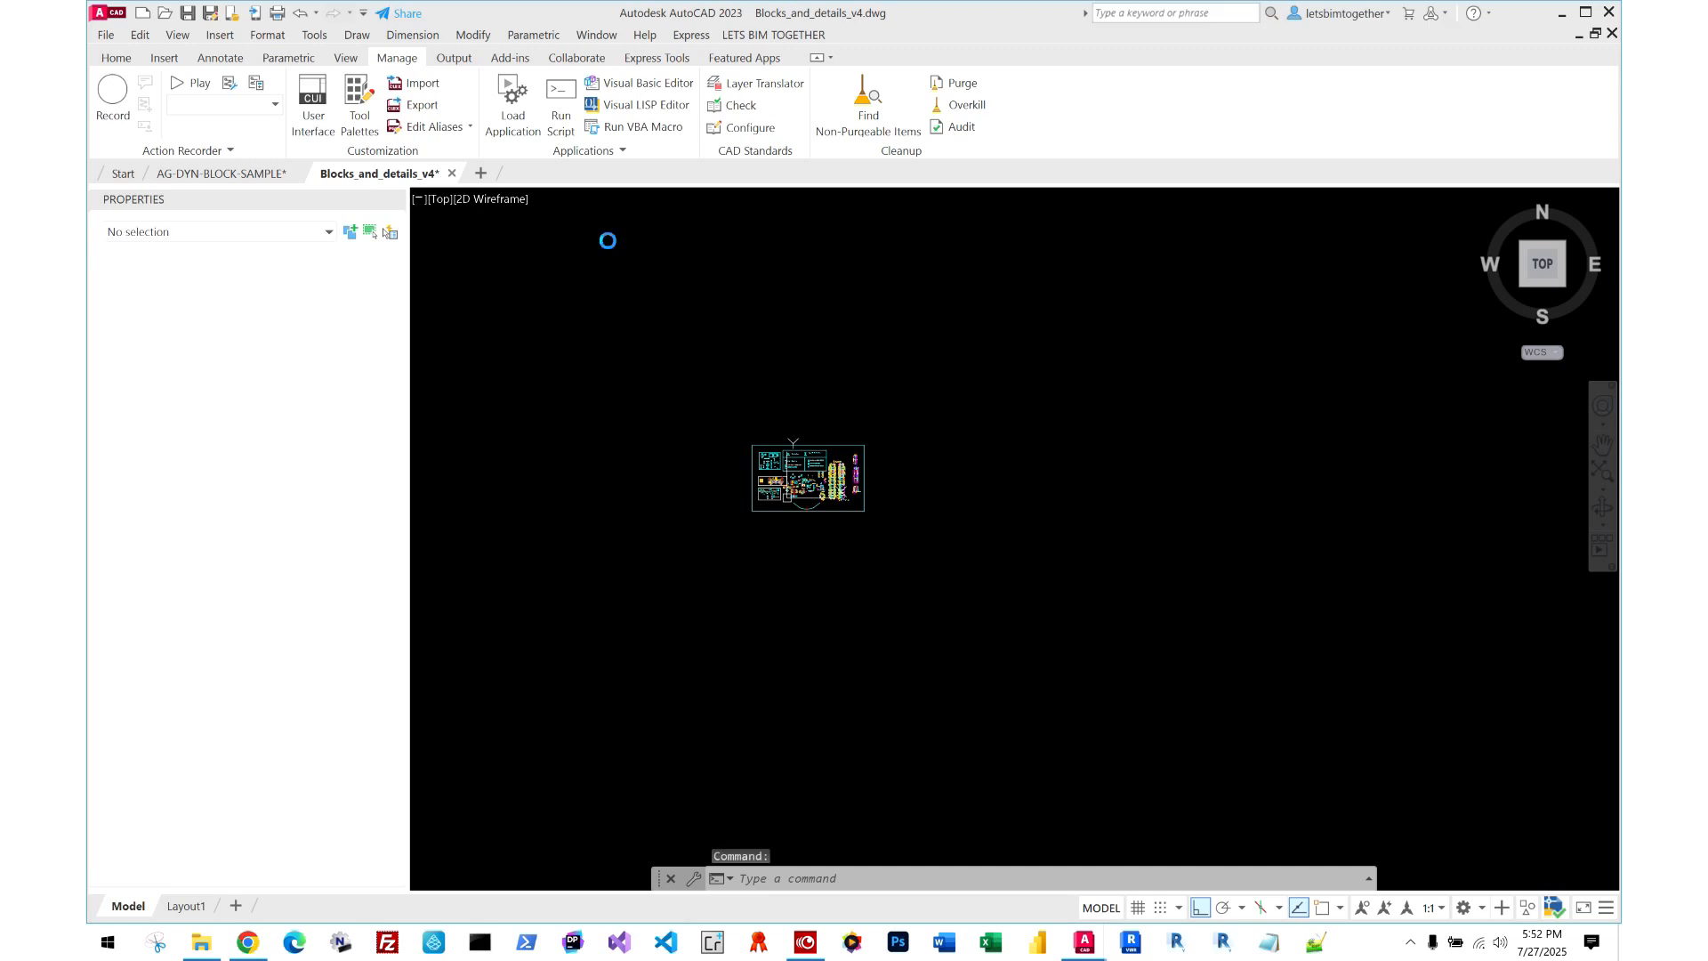
scroll(846, 506, up, 8)
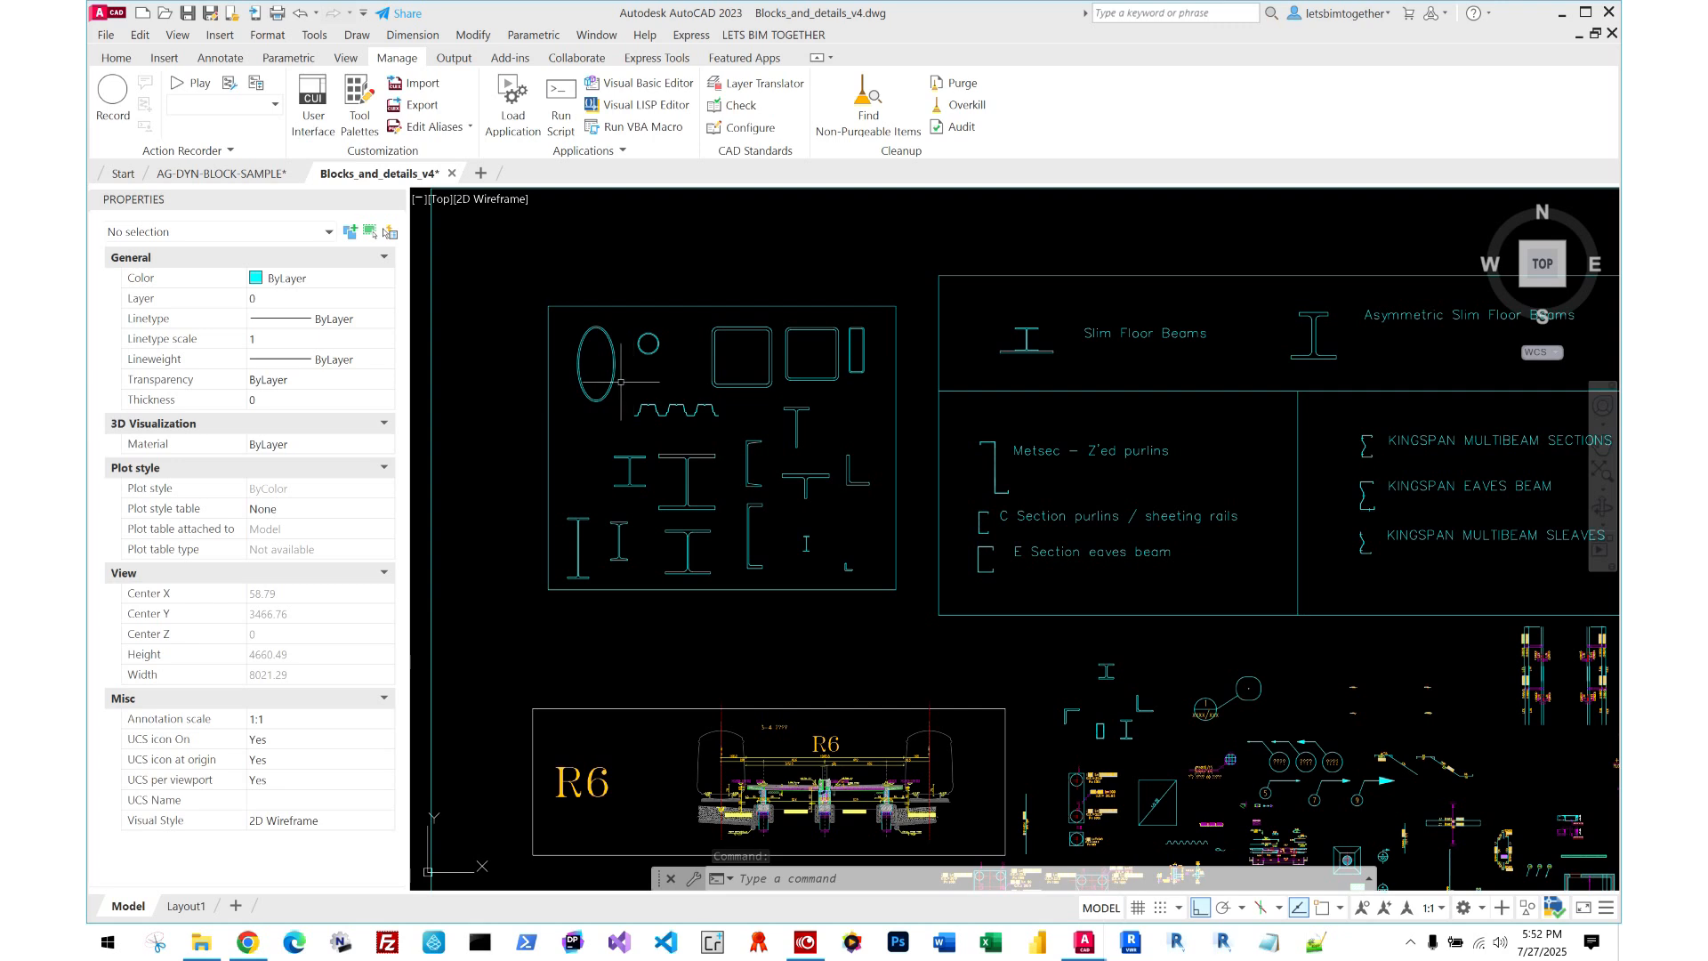
click(594, 416)
key(Escape)
scroll(672, 405, up, 2)
click(678, 401)
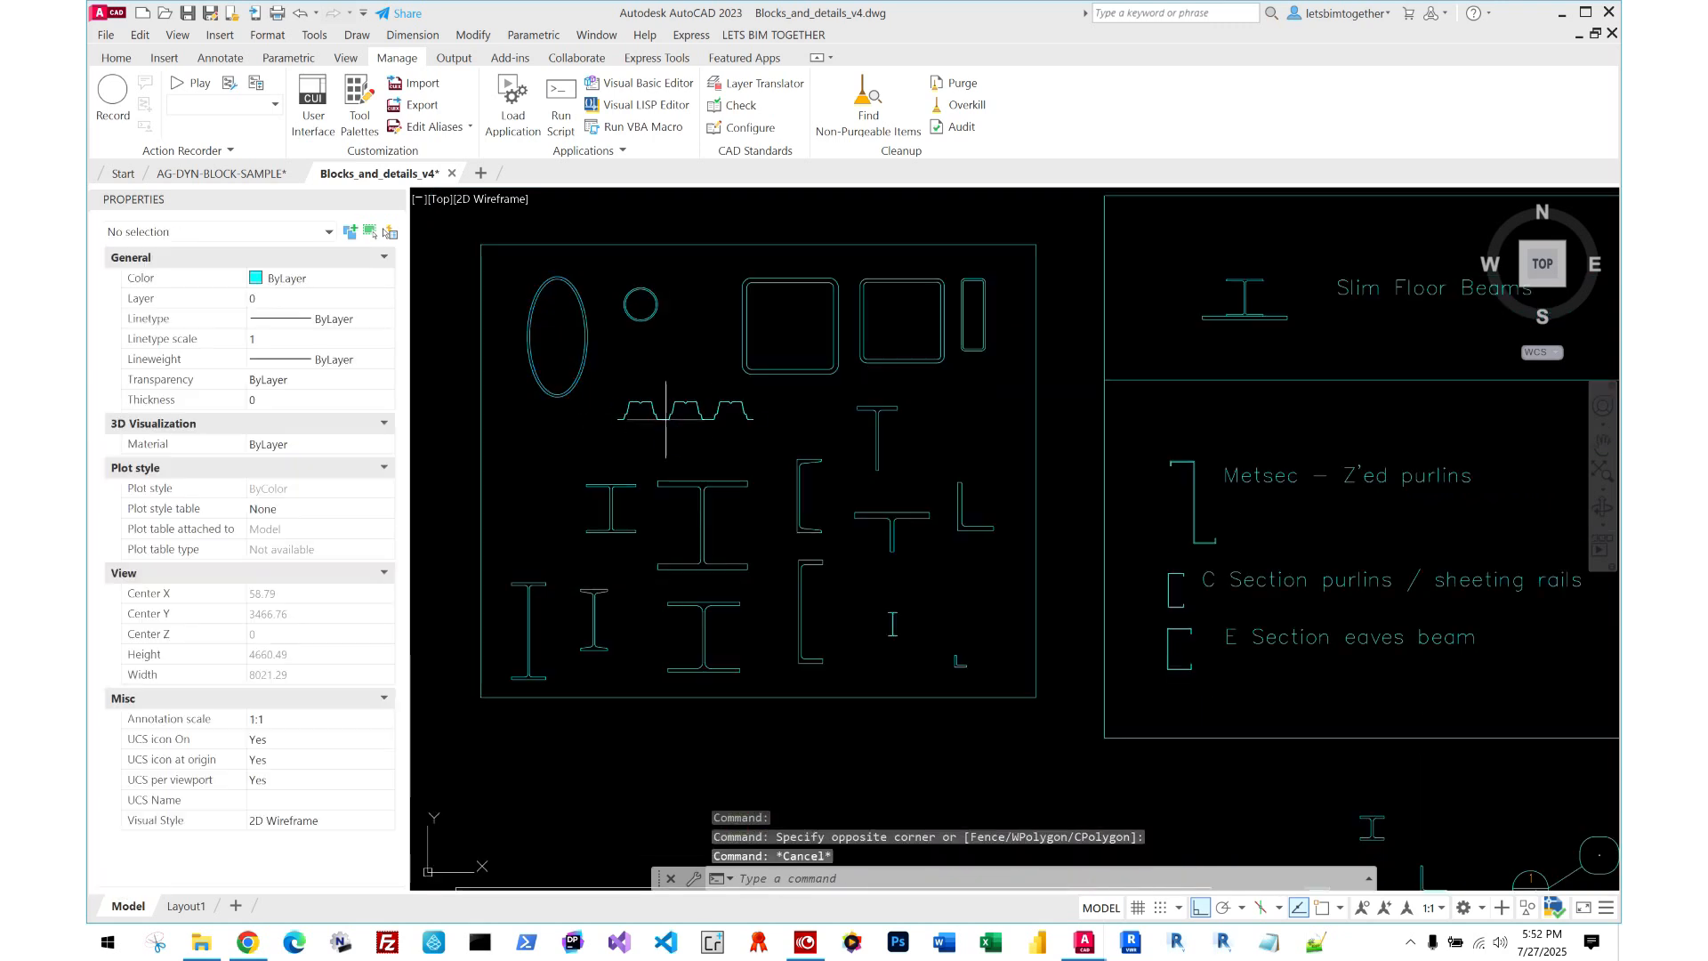
scroll(774, 420, up, 2)
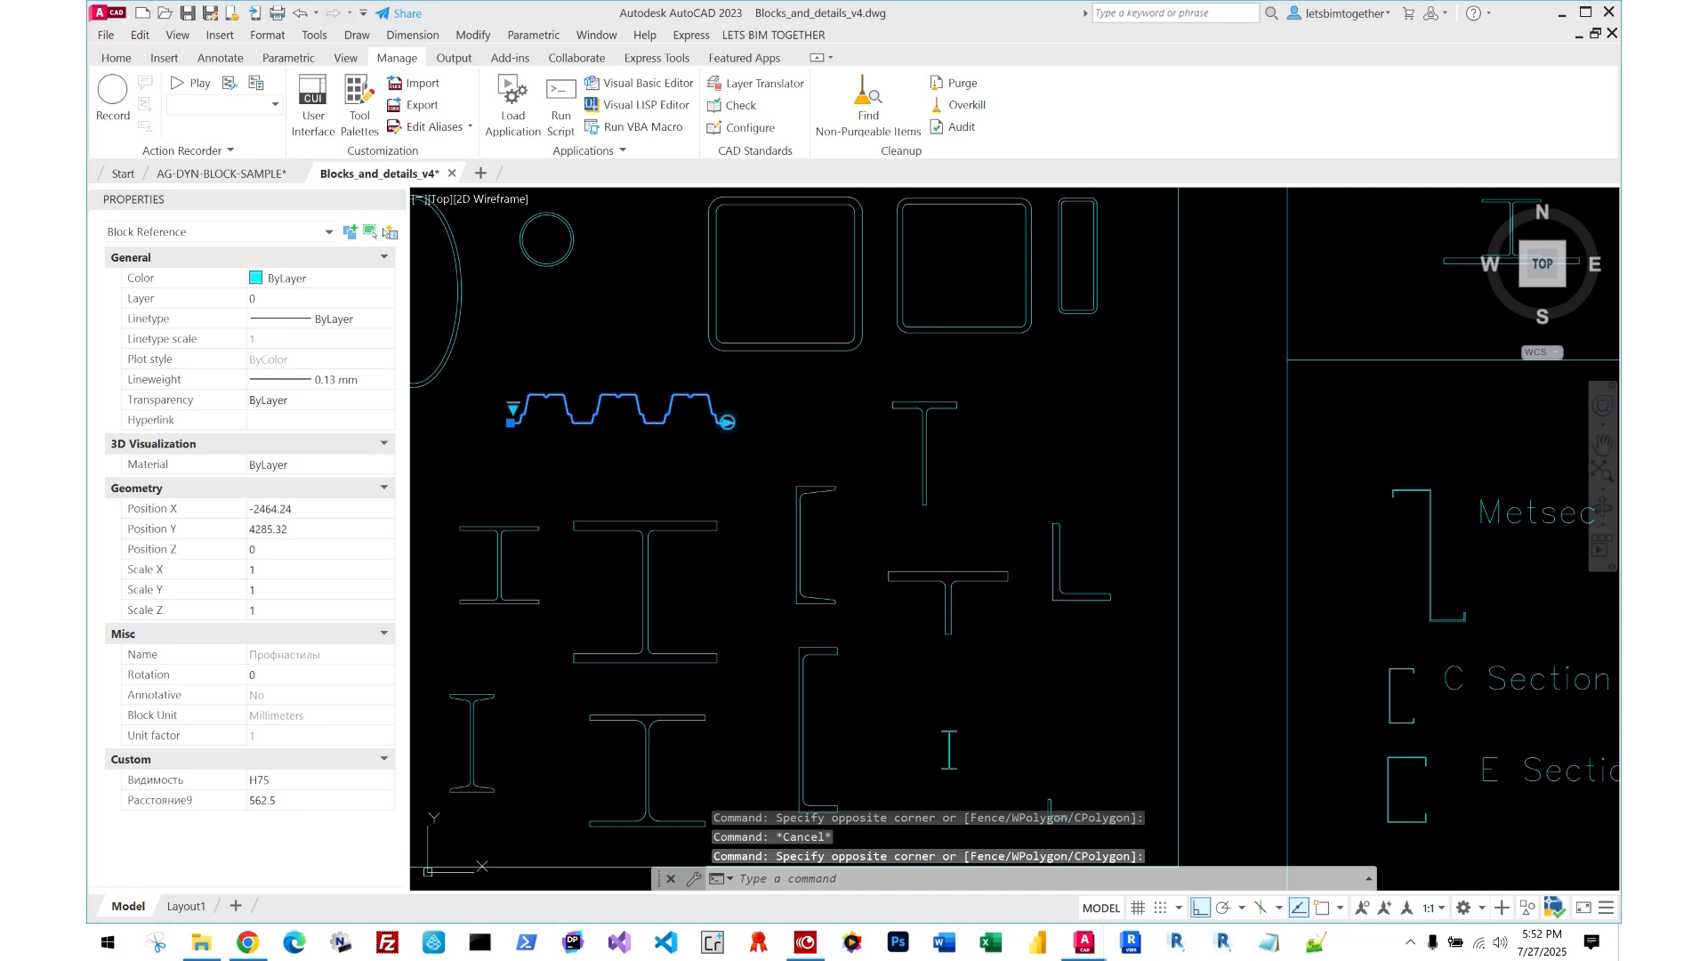
click(727, 422)
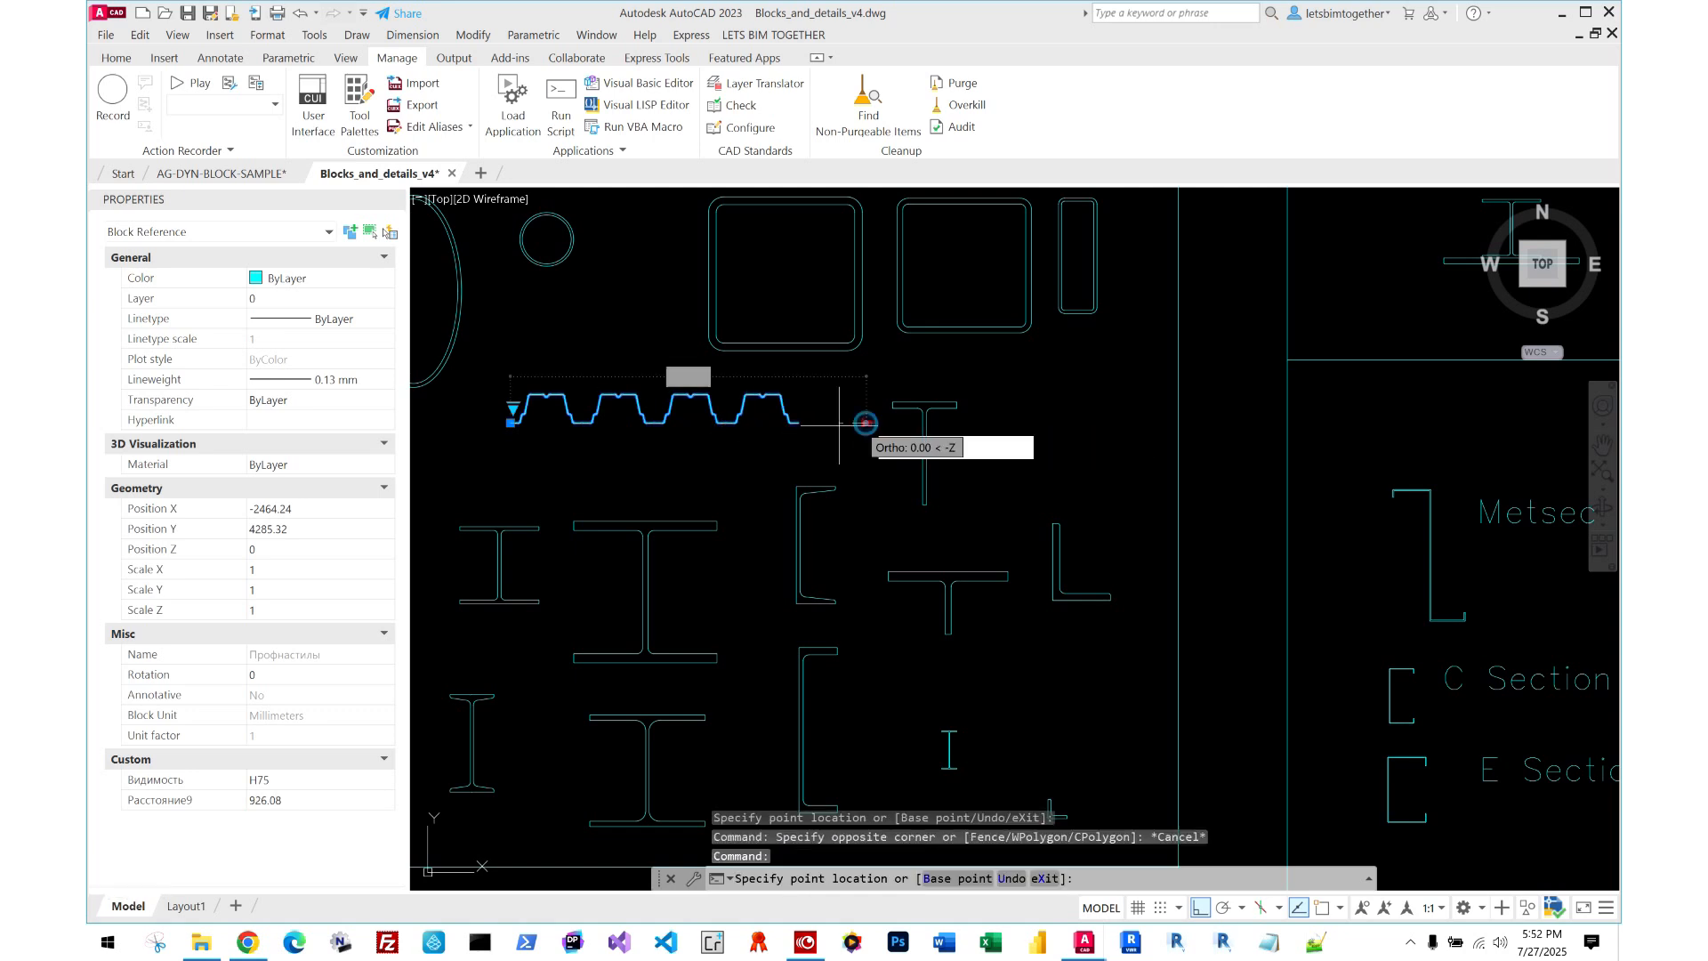
key(Escape)
- Examine the section sizes offered by the UC's beam block without changing its size, and return to the AG-DYN-BLOCK-SAMPLE drawing
click(728, 495)
click(626, 667)
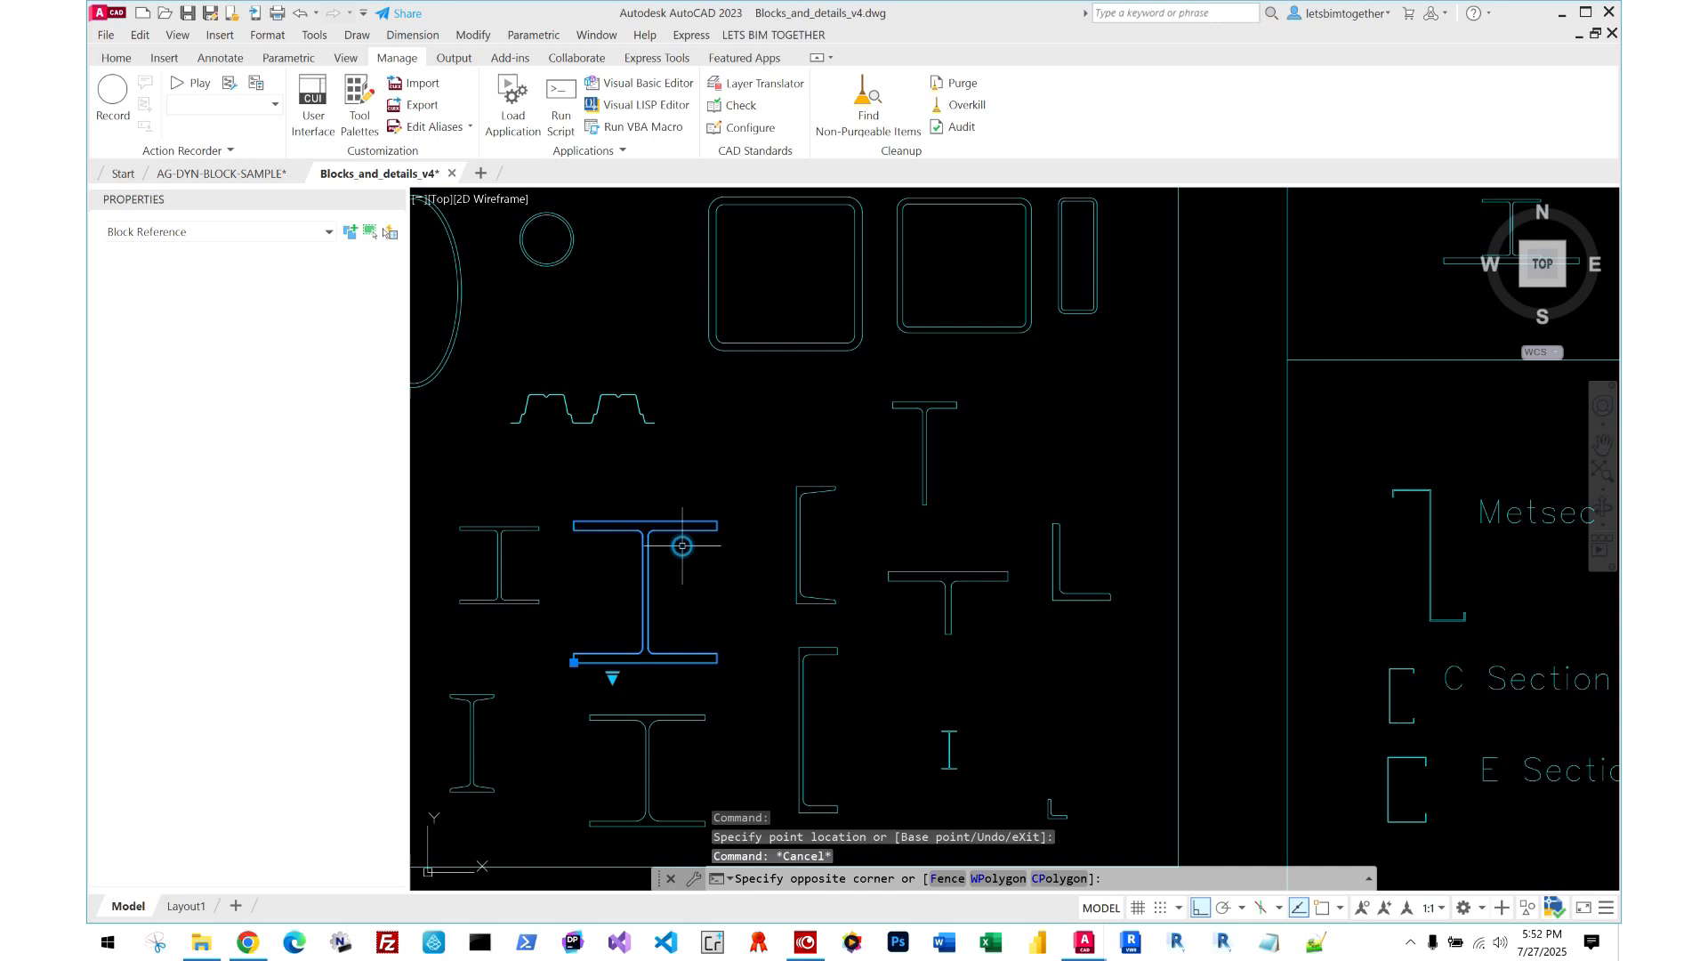
click(612, 676)
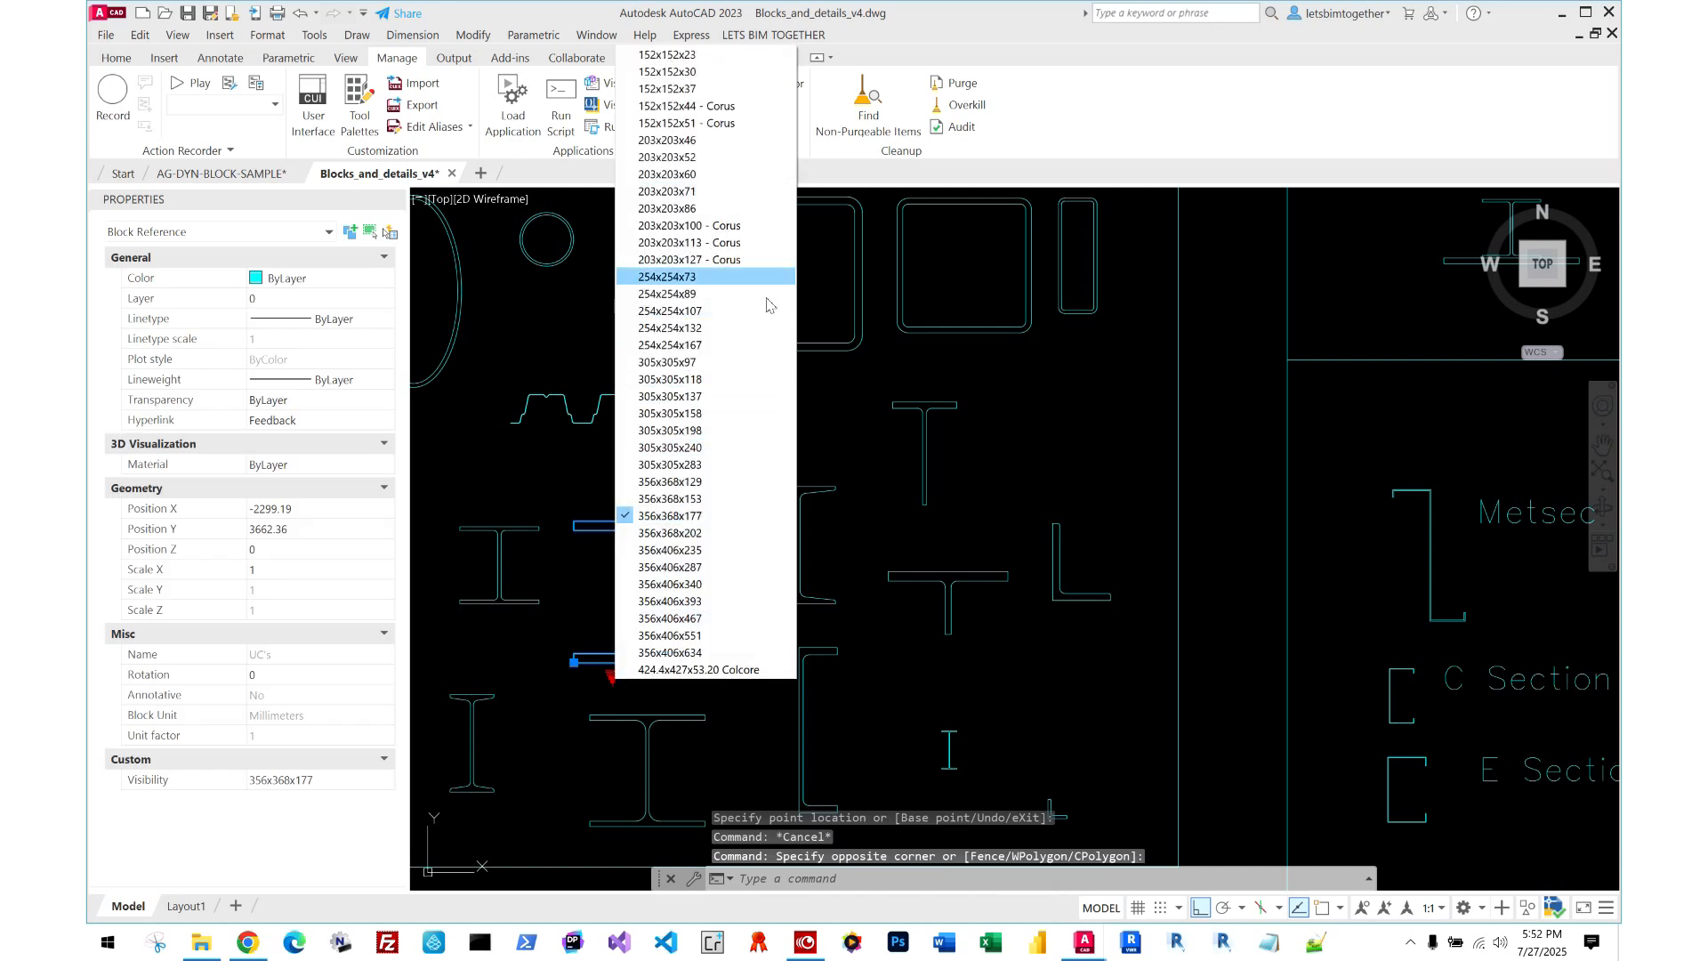
key(Escape)
key(Escape)
scroll(851, 379, down, 4)
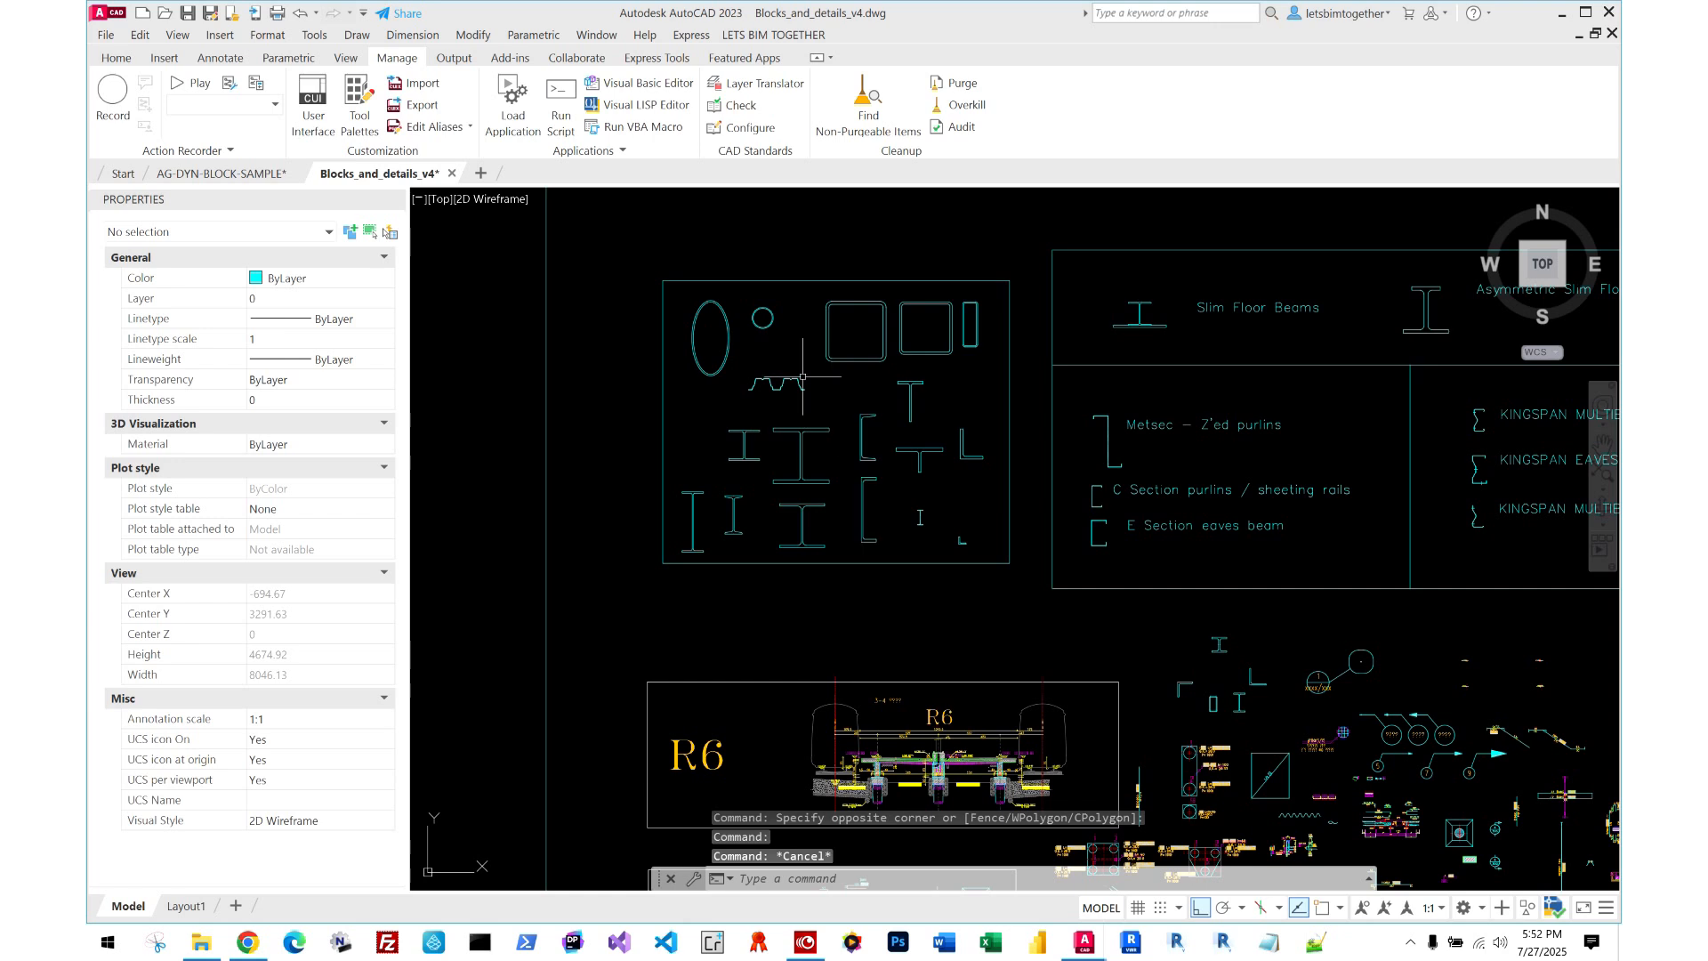
click(233, 175)
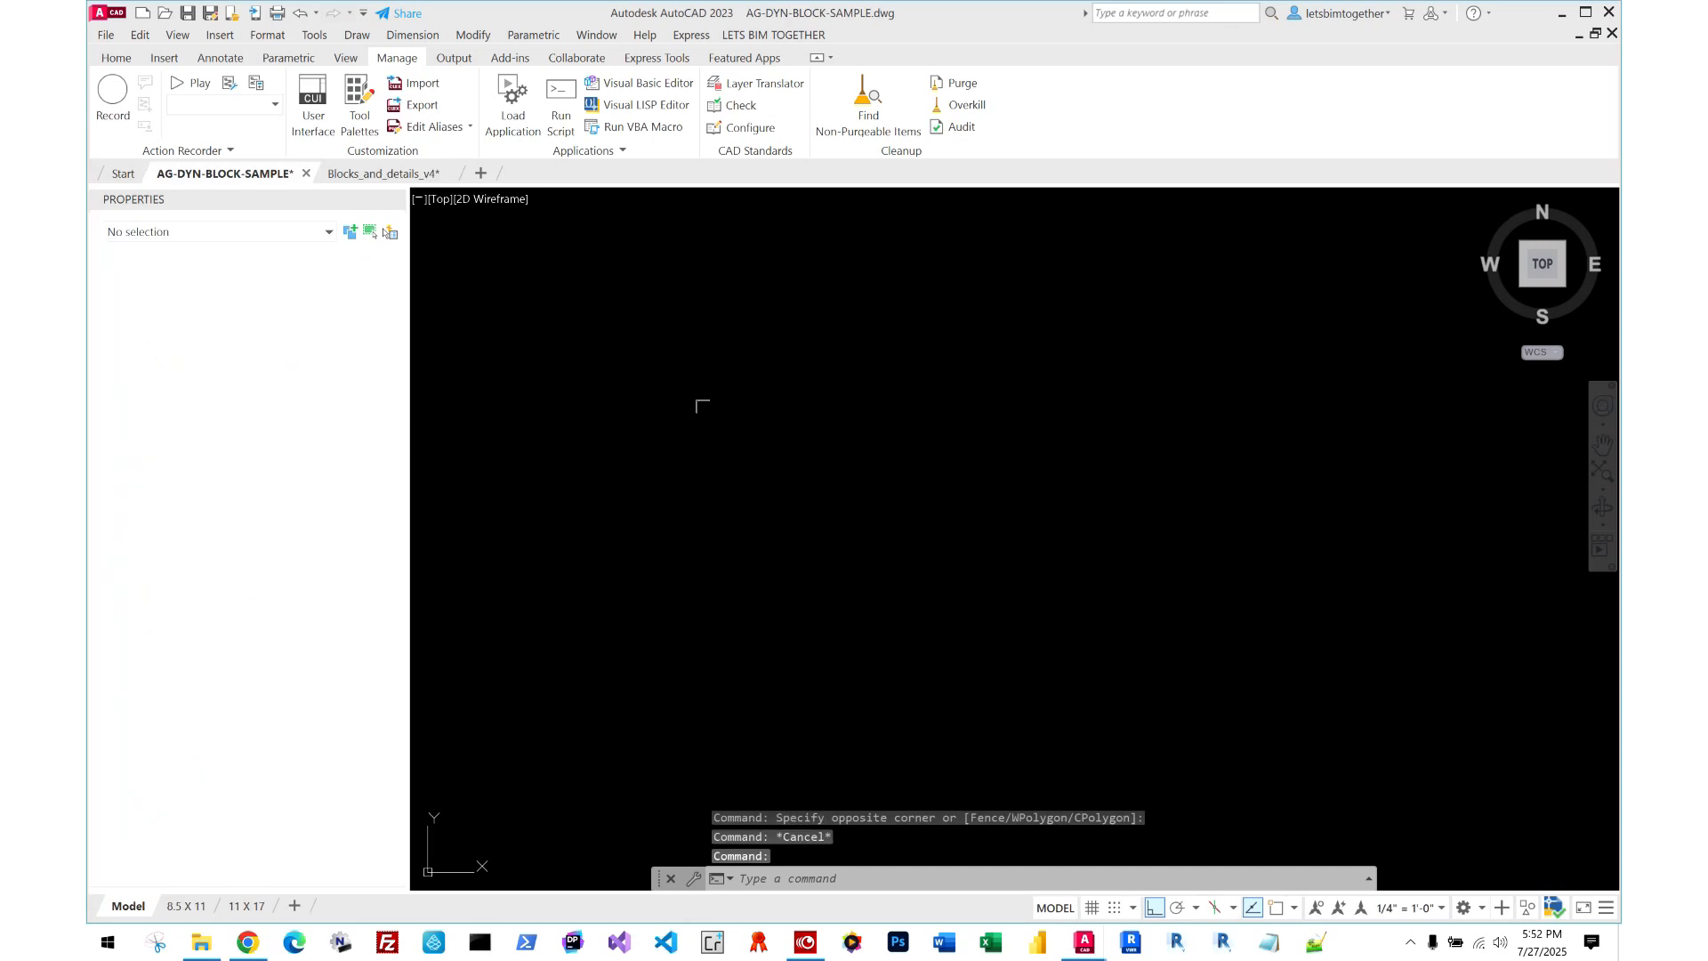
- Insert the recently used column head block above the red notes with the INSERT command, redefining the existing block definition
key(Escape)
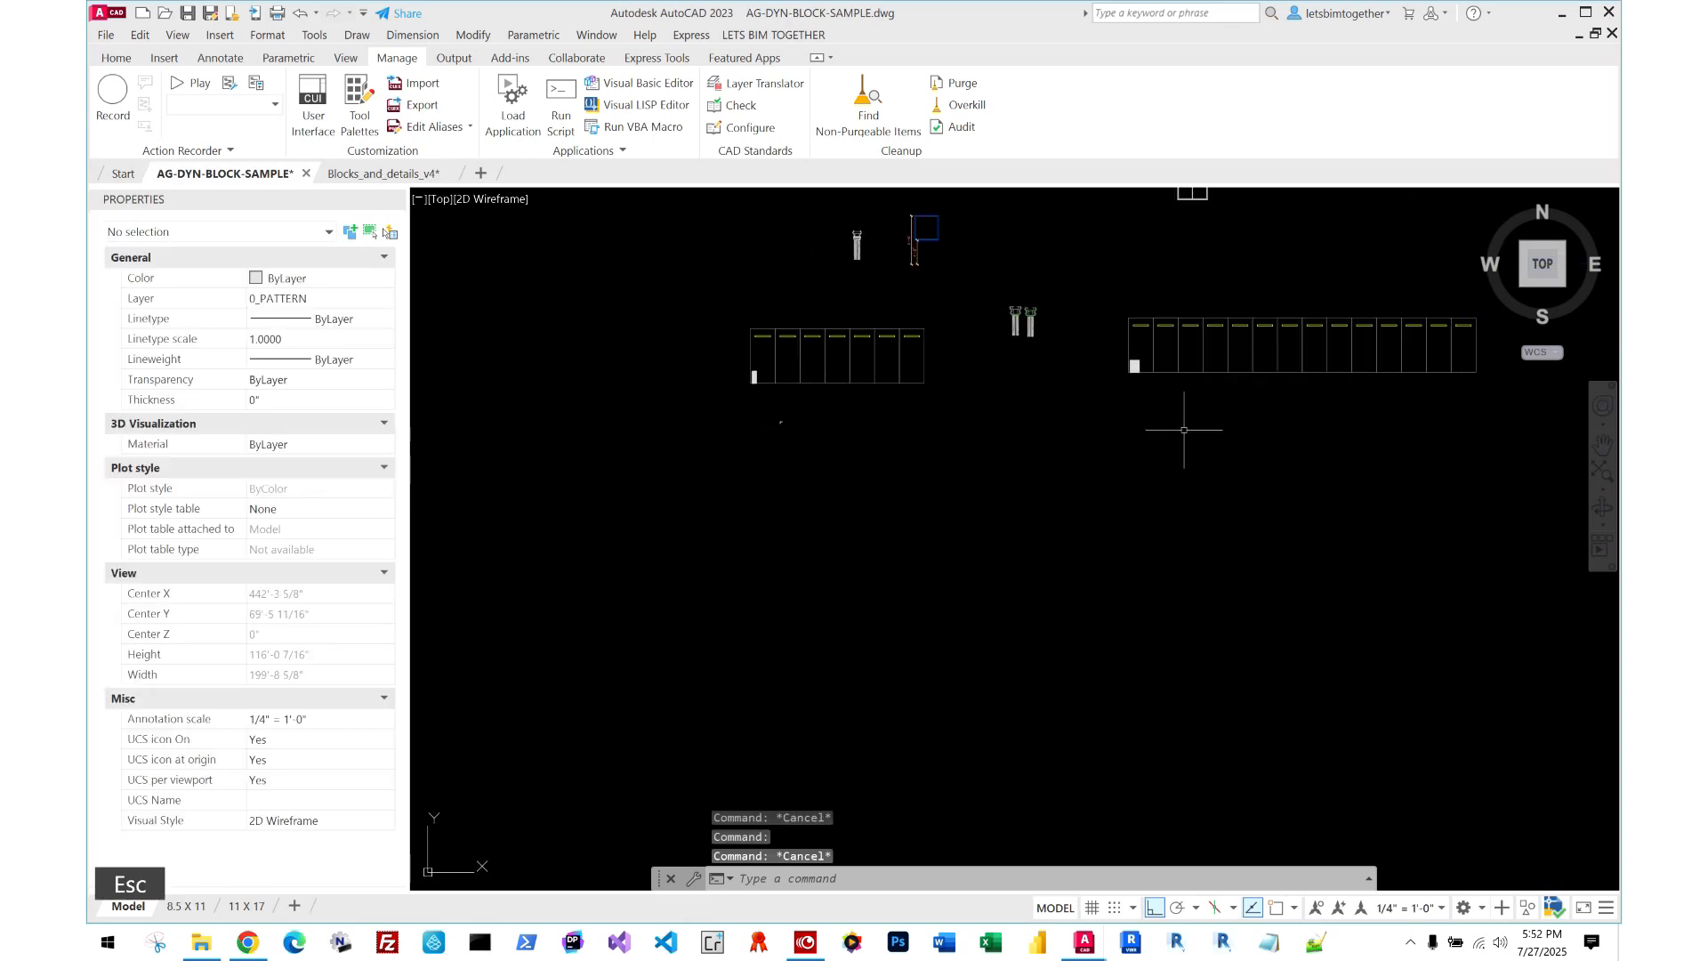
scroll(1184, 430, down, 5)
middle_drag(1264, 517, 801, 529)
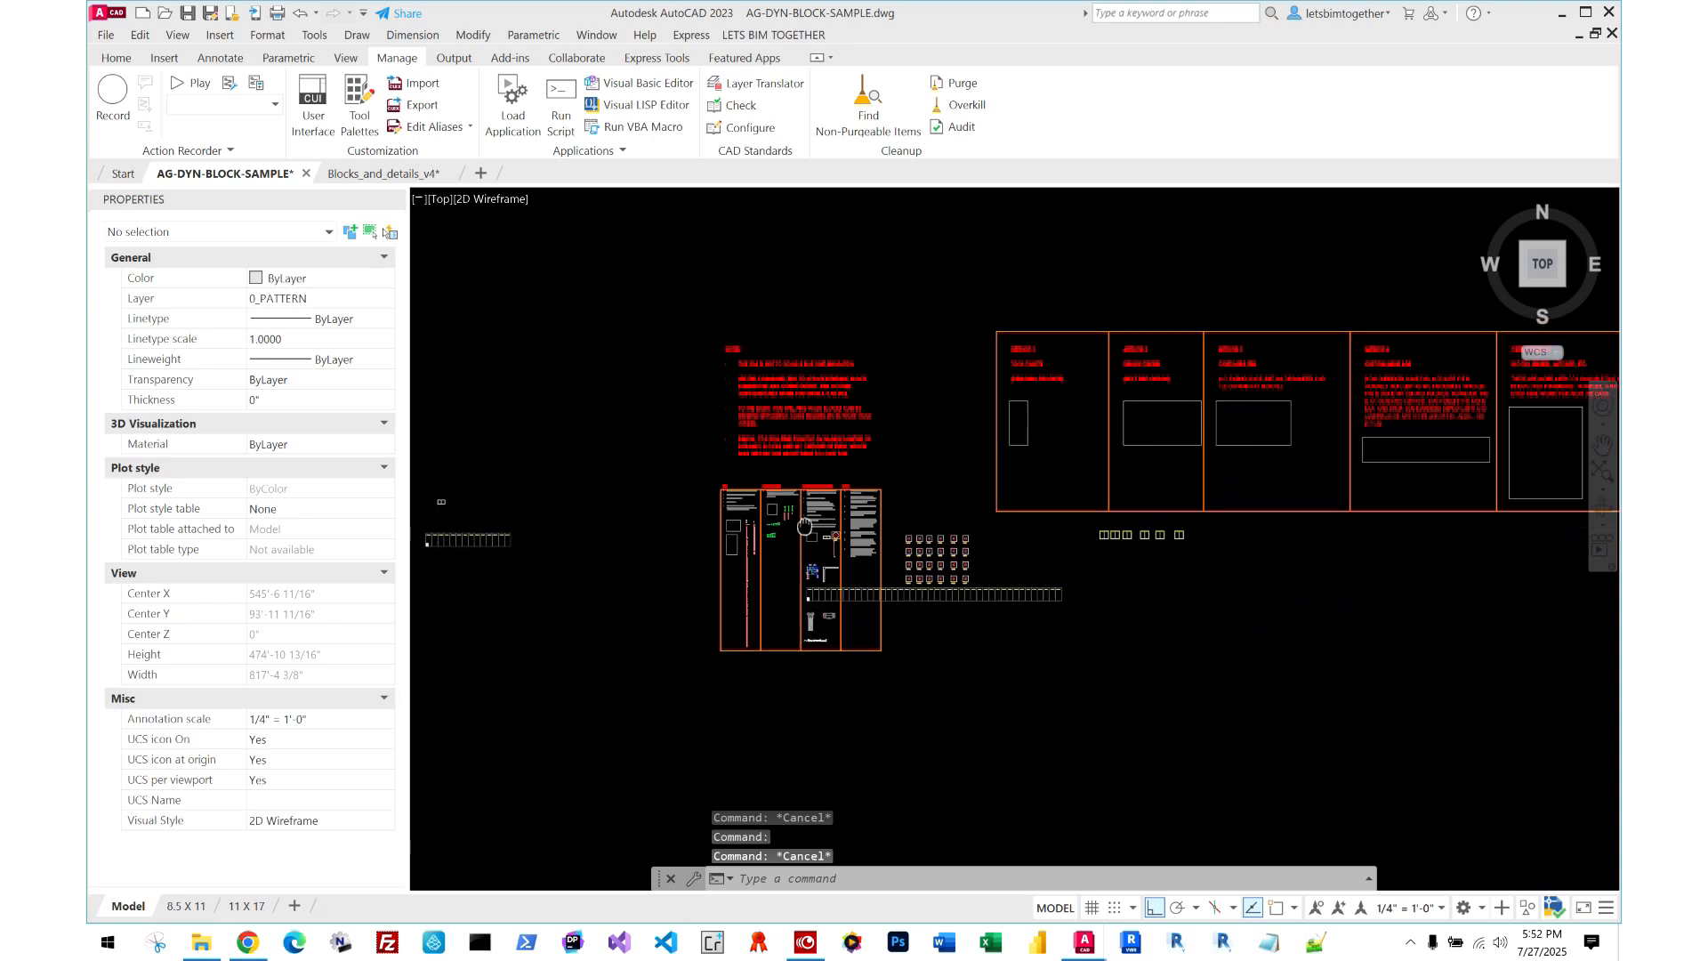
key(Escape)
text(inser)
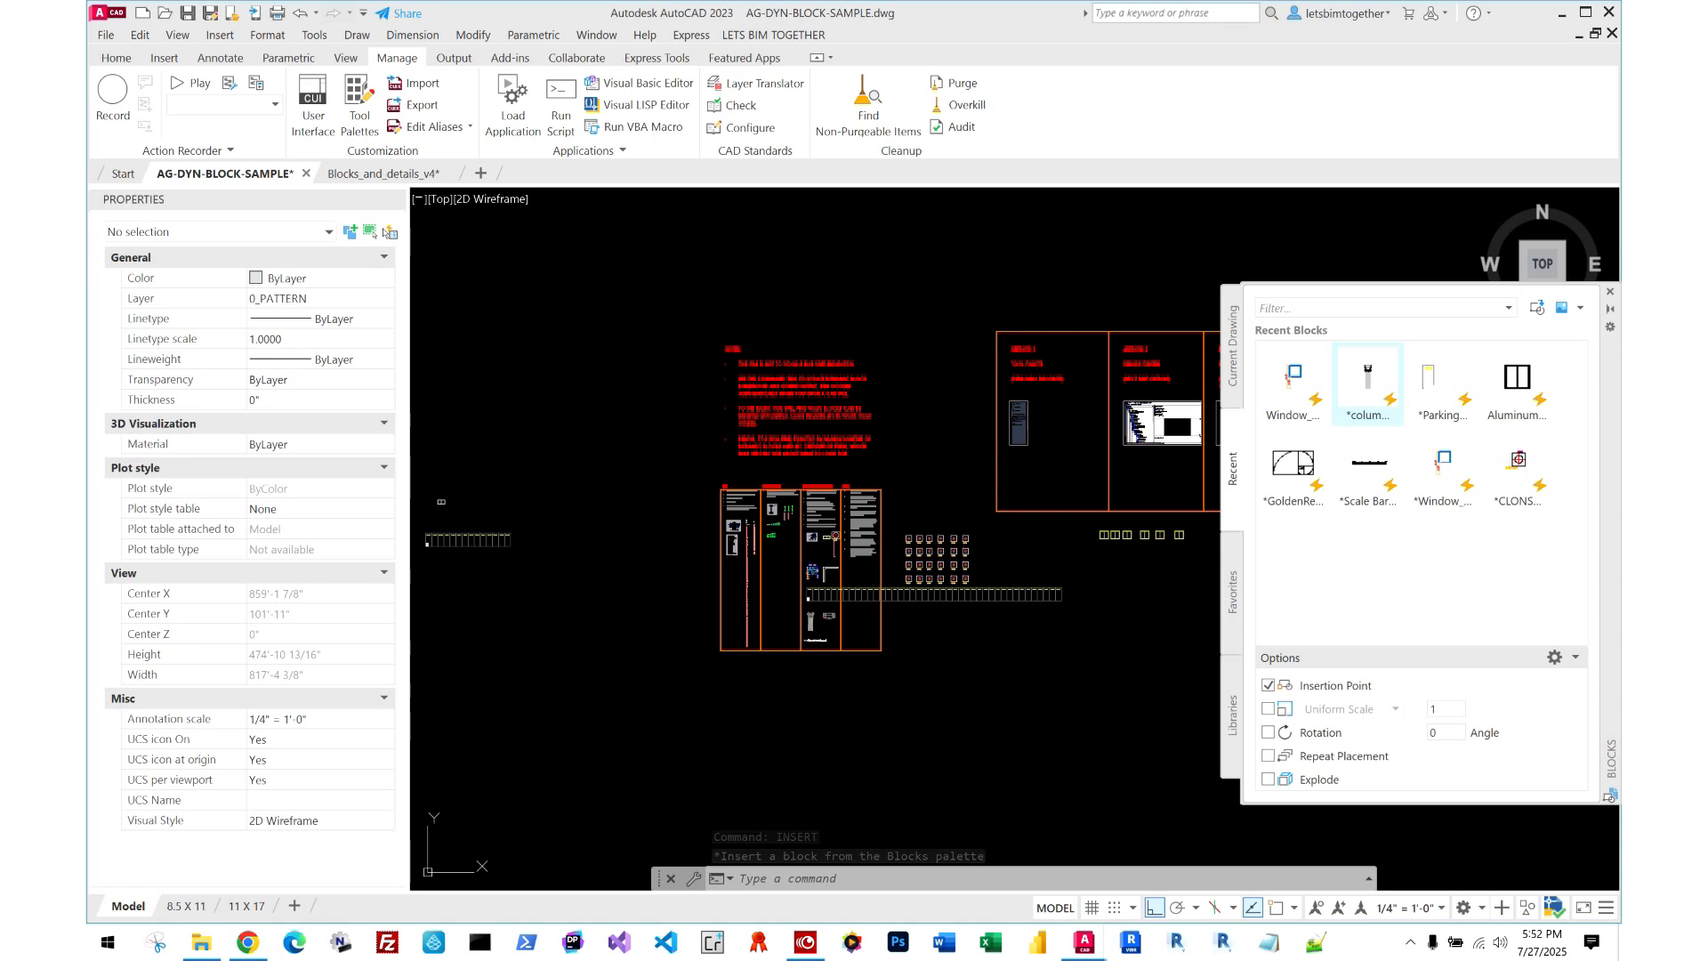
middle_drag(746, 255, 747, 404)
scroll(773, 357, up, 4)
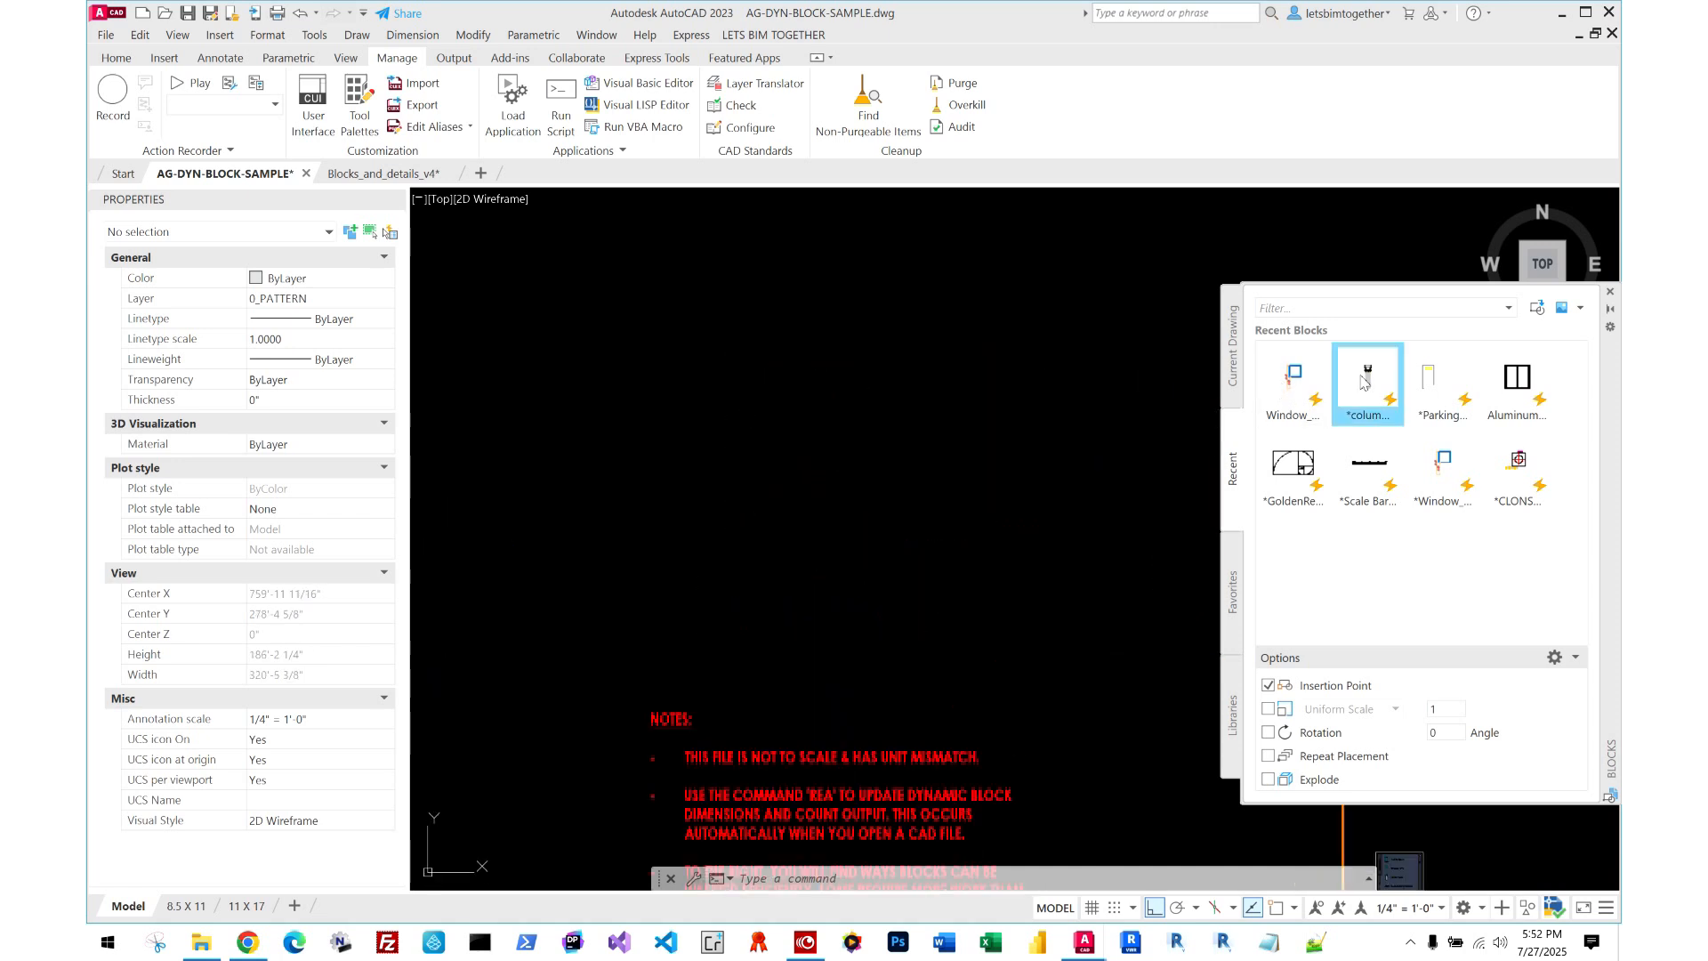
mouse_move(1363, 381)
mouse_down()
mouse_move(902, 336)
mouse_move(876, 354)
mouse_up()
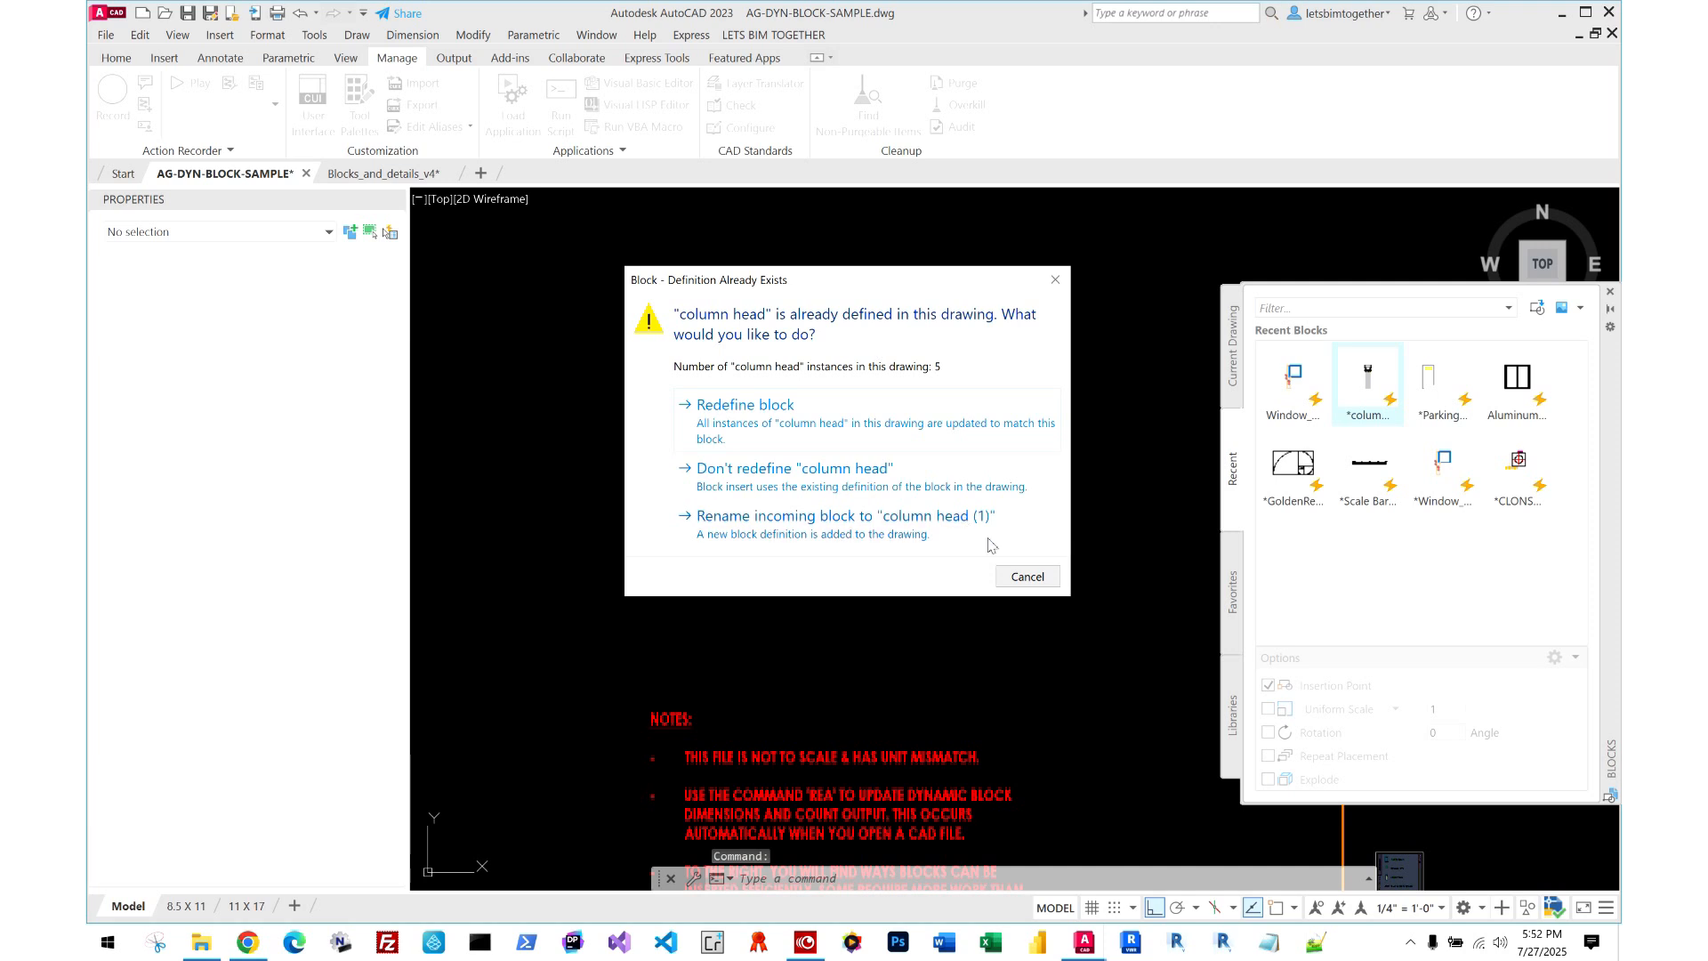
click(843, 415)
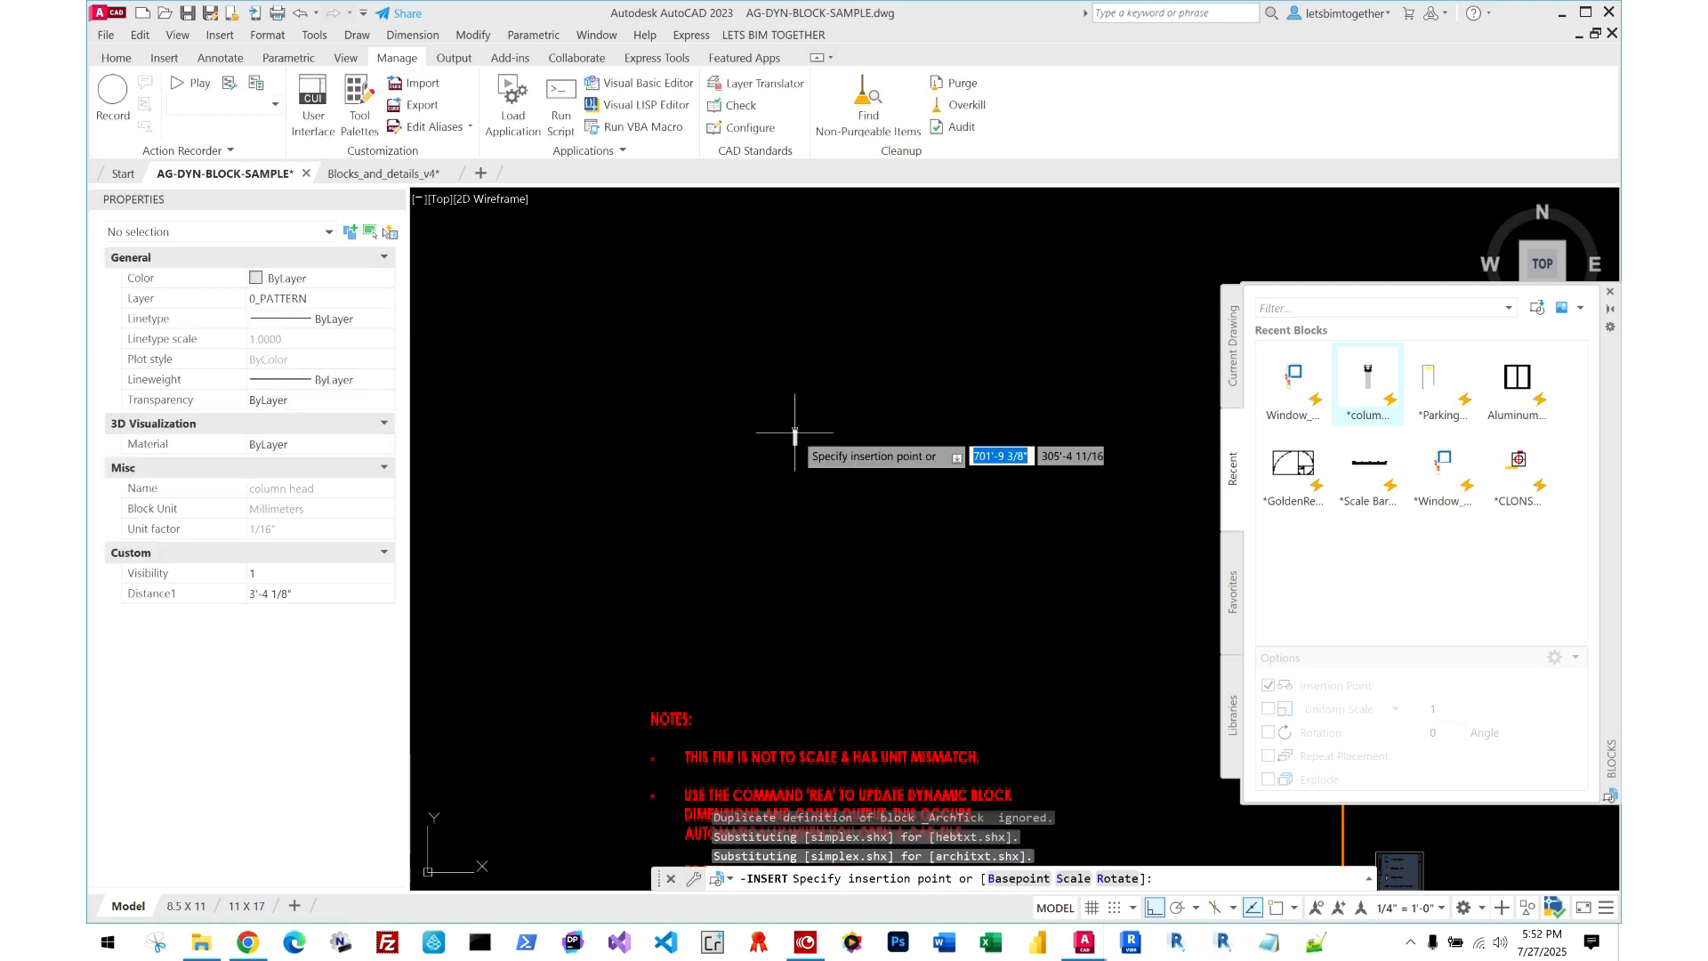
click(797, 428)
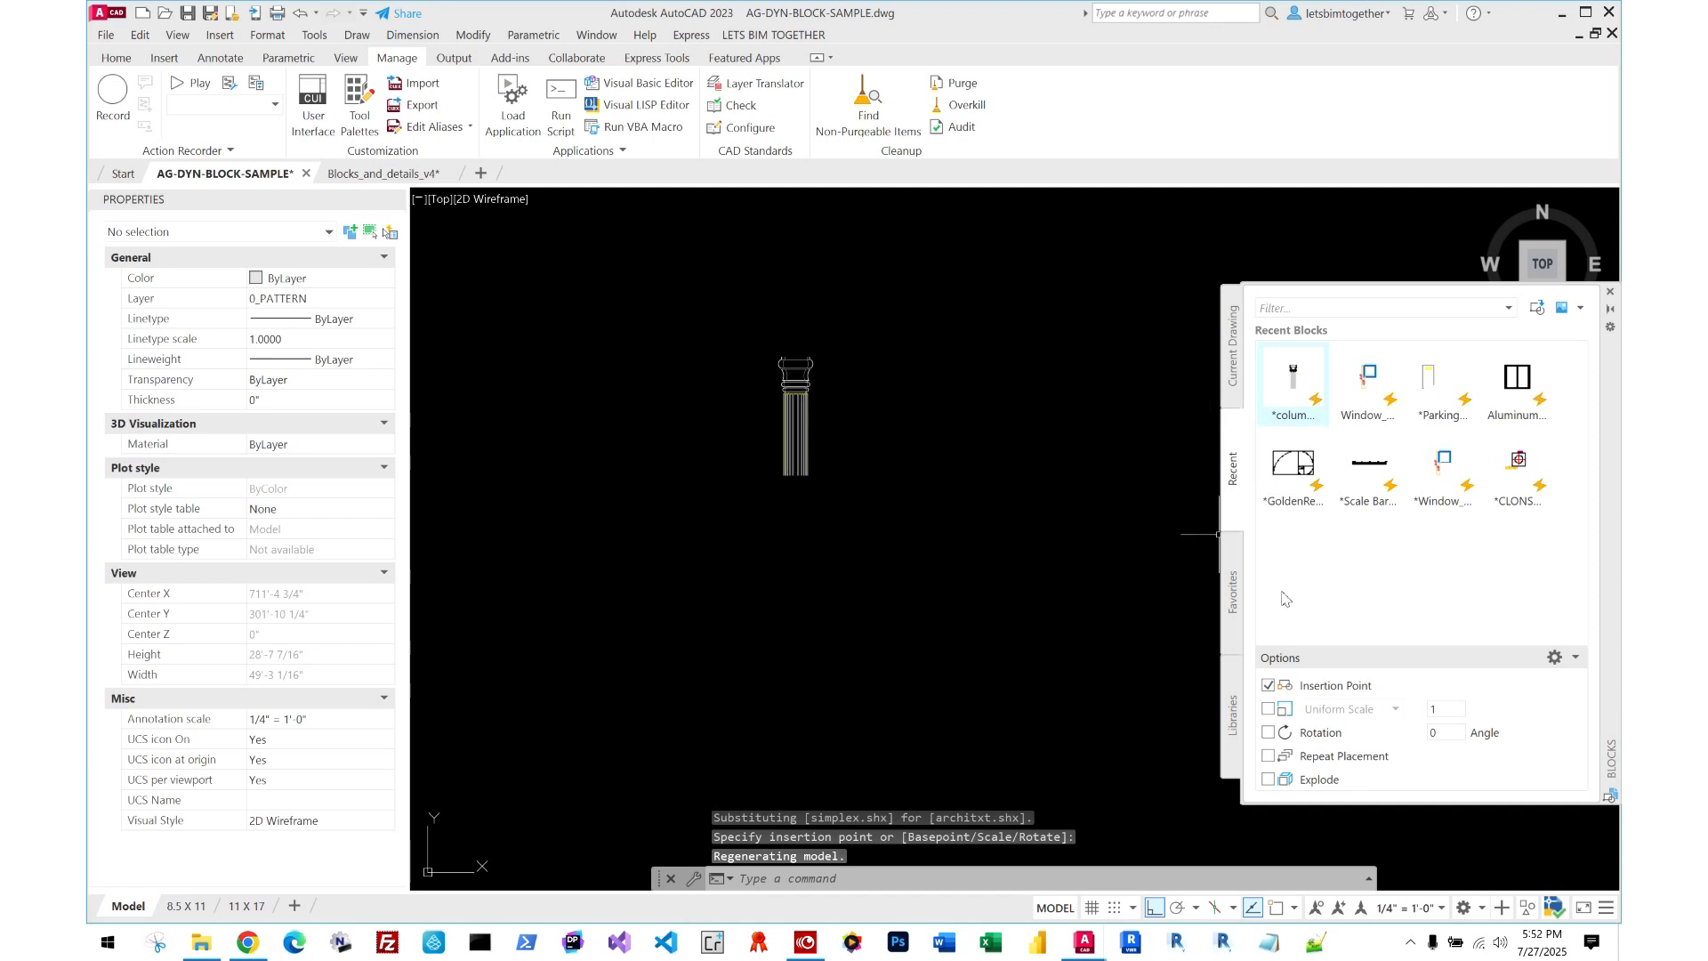
- Check the block libraries in the Blocks palette and close the palette
click(1233, 707)
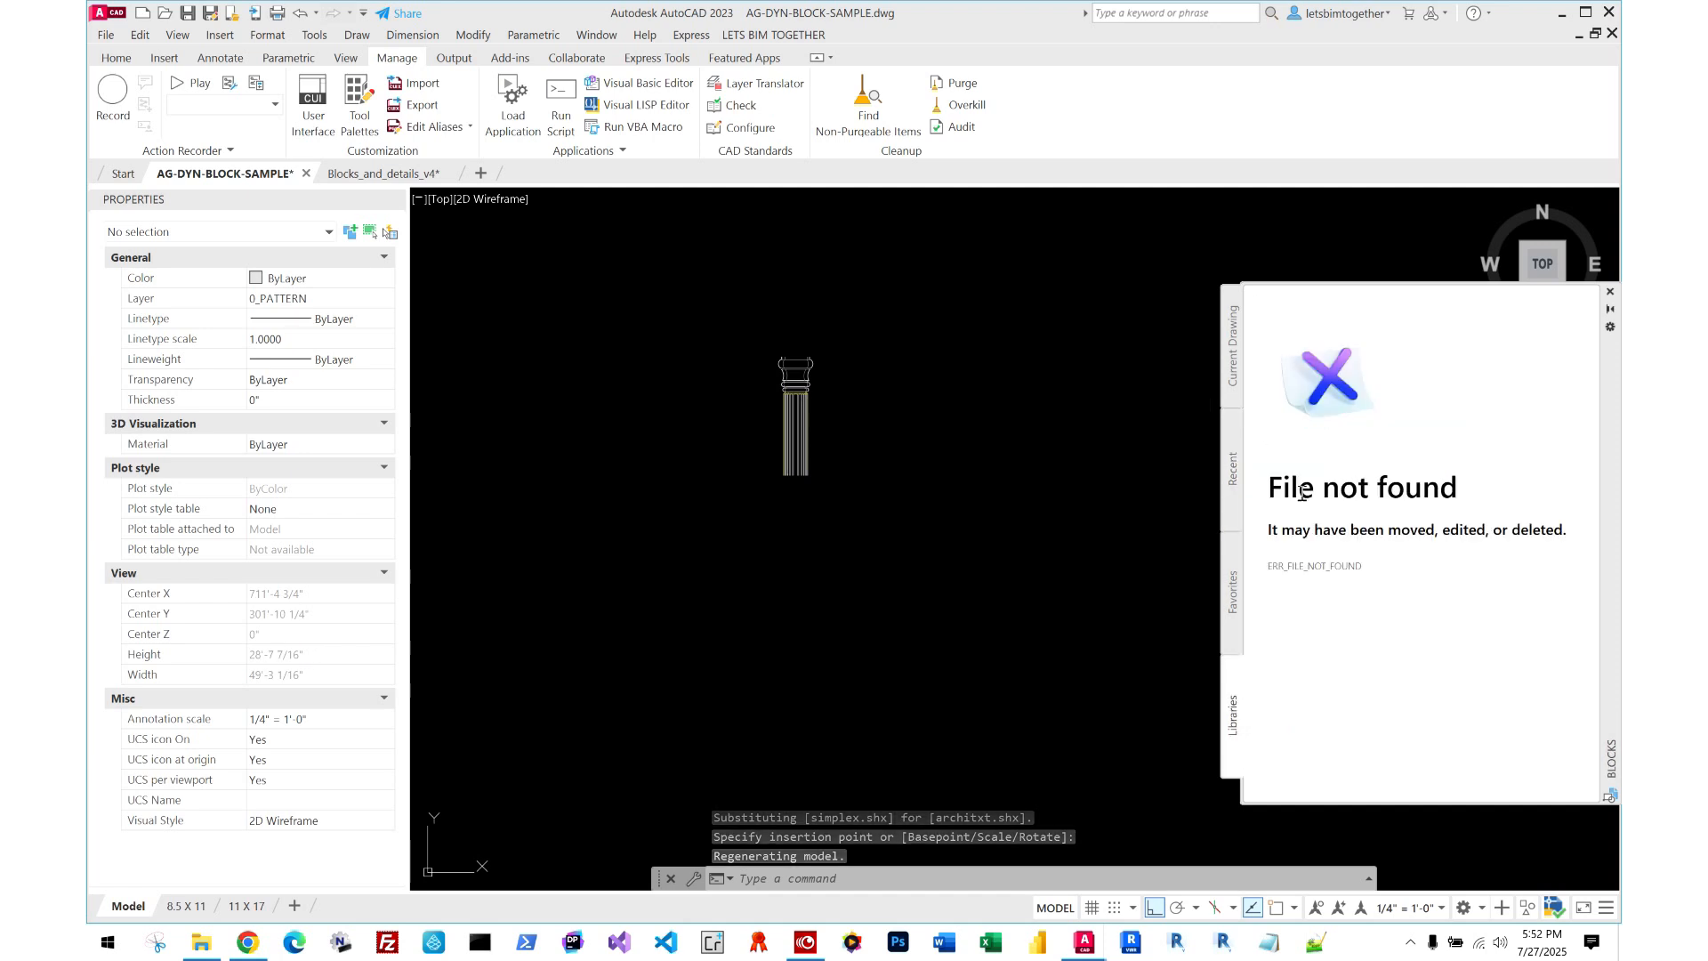
click(1610, 291)
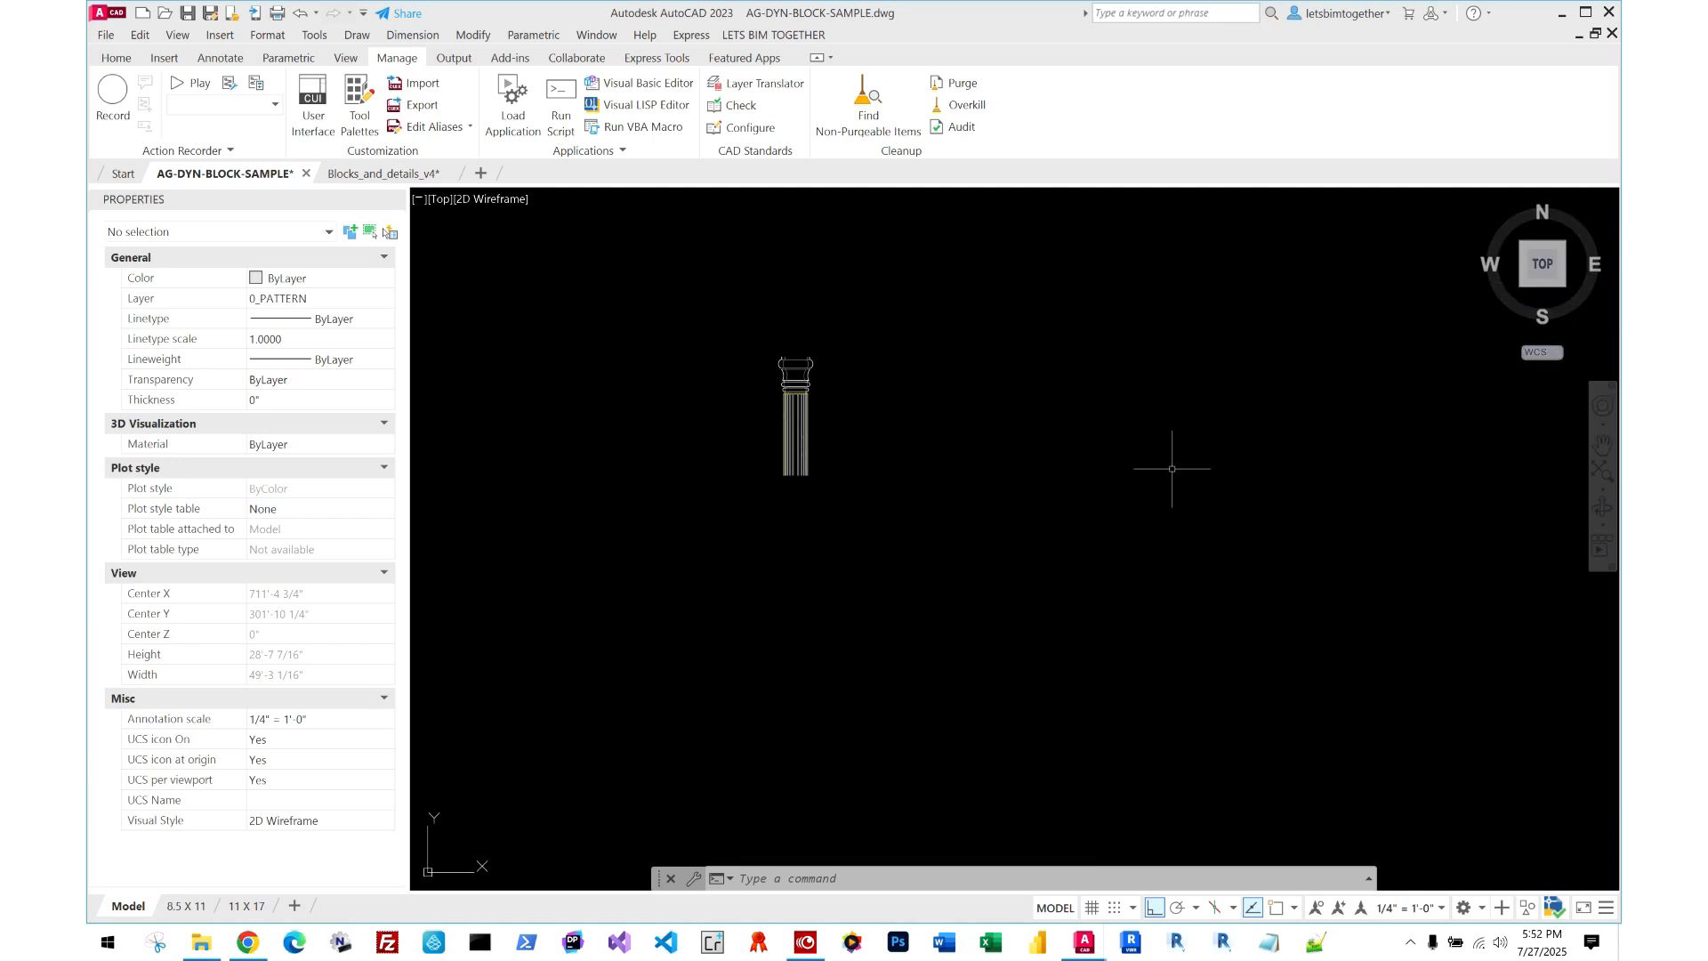
- Return to an overview of the notes and insertion method panels and minimize the drawing application to the desktop
scroll(1172, 469, down, 10)
middle_drag(1233, 630, 973, 516)
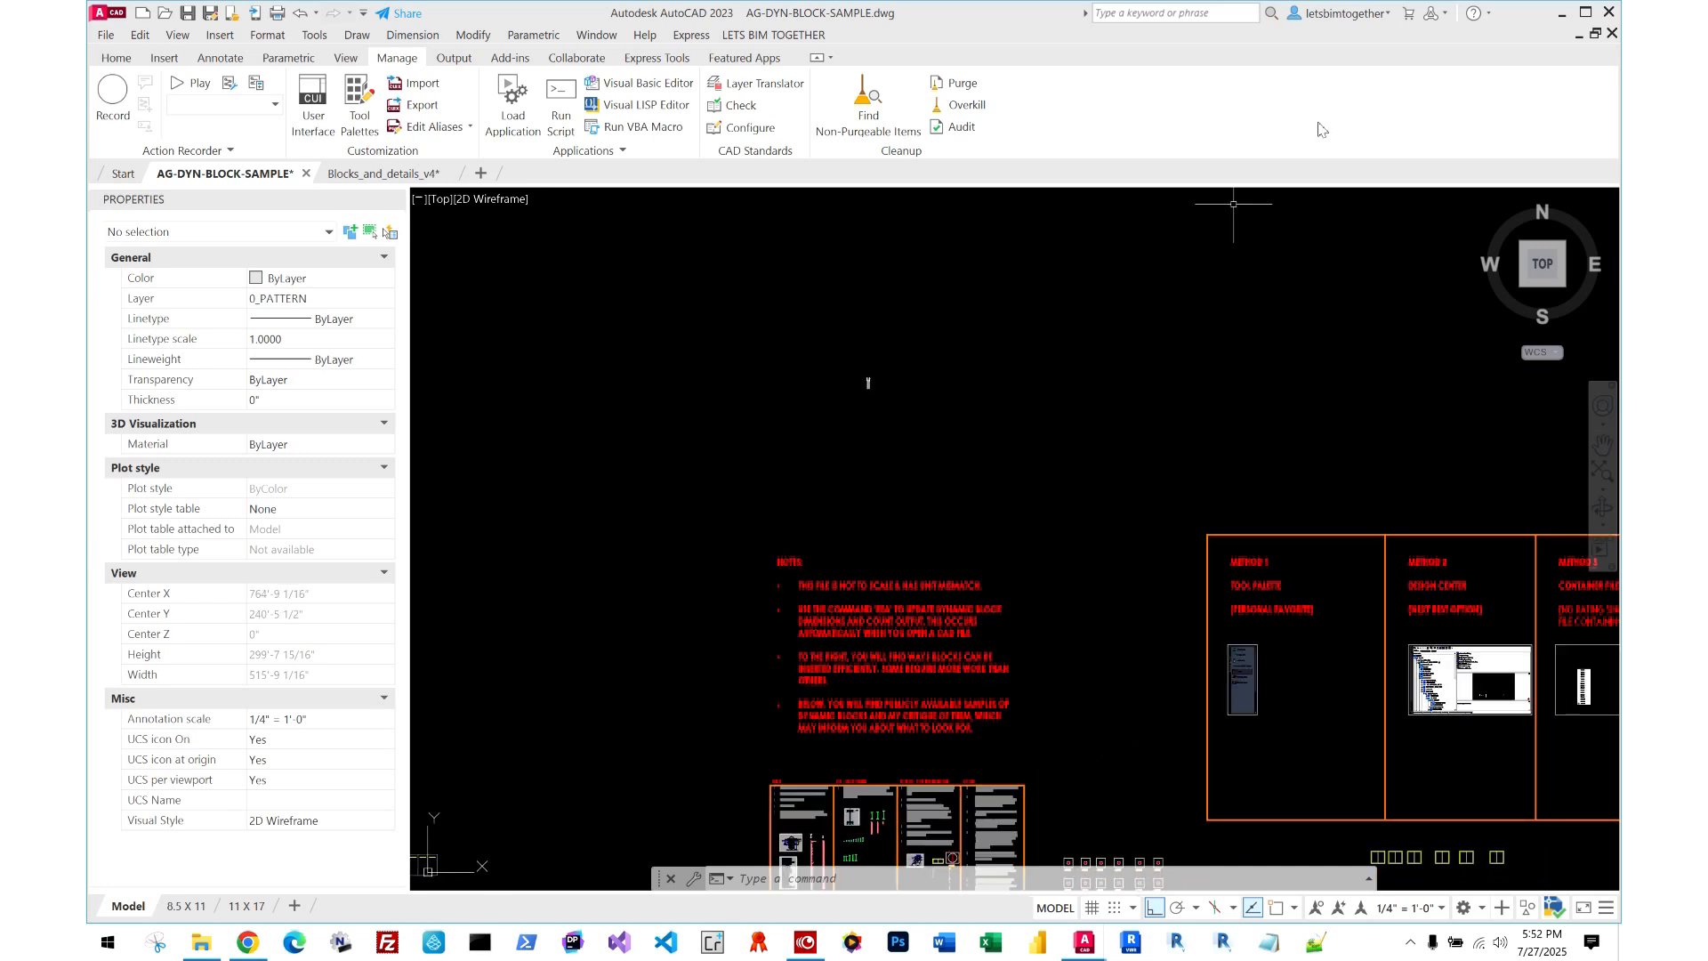
click(1564, 14)
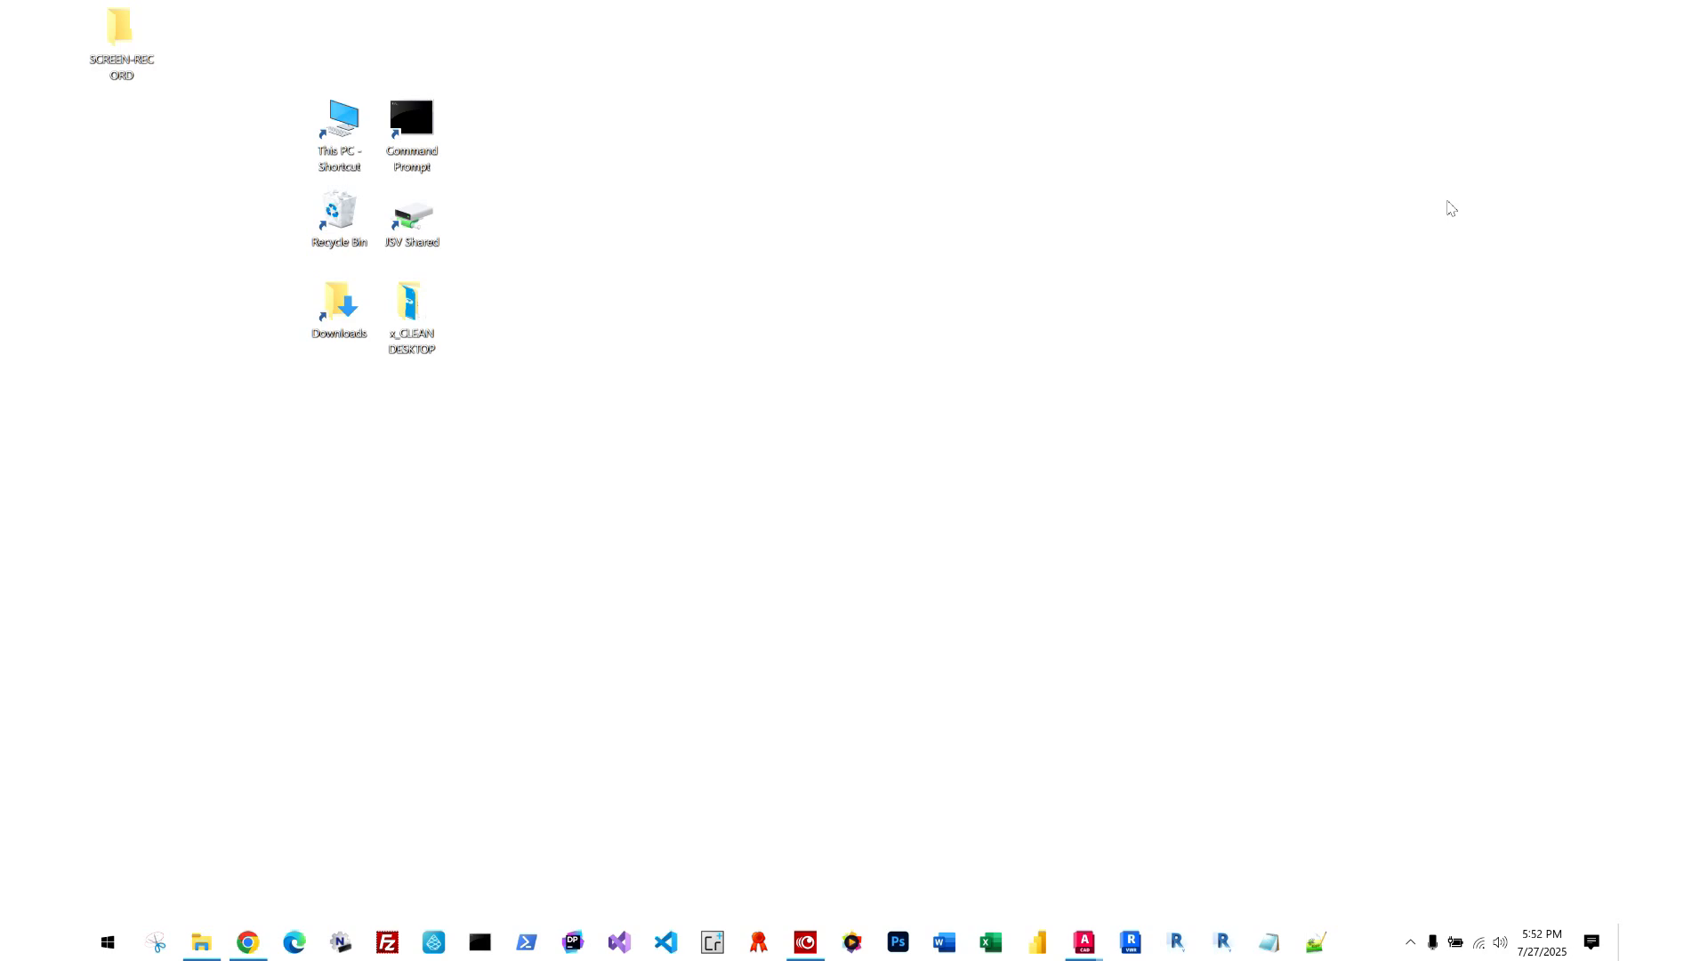